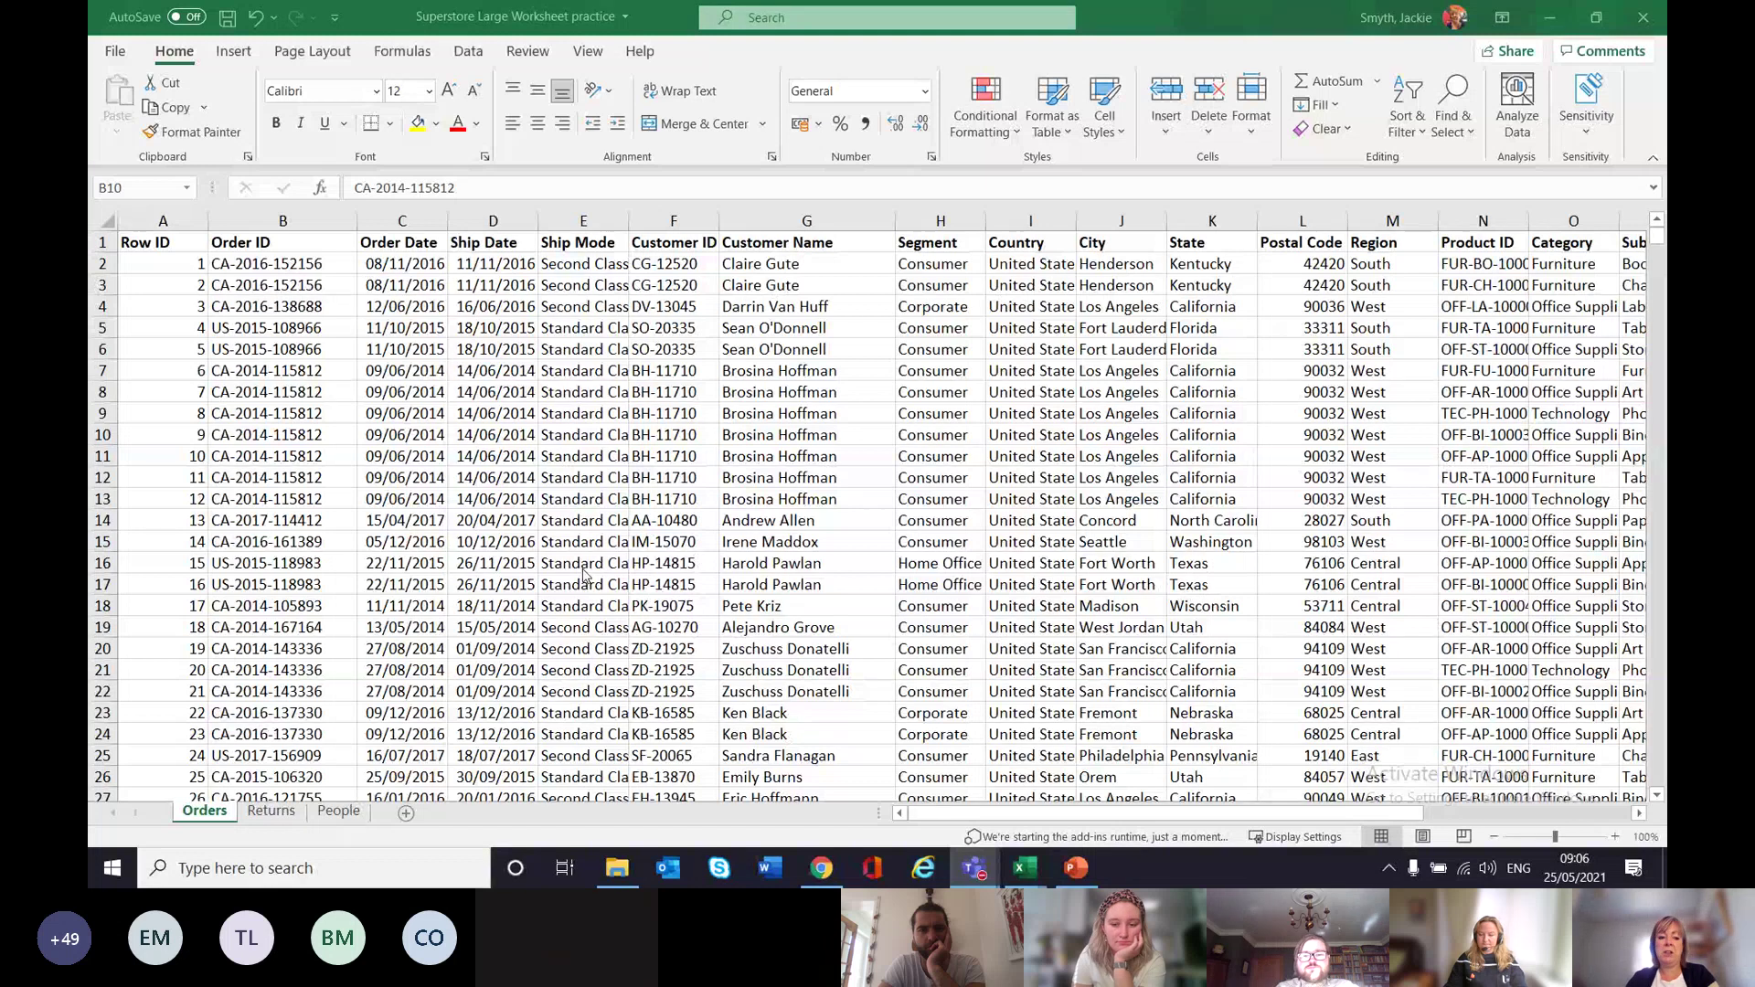
# Look through the order records on the Orders sheet well past row 190 and return to the header row.
pyautogui.scroll(-6, 526, 432)
pyautogui.scroll(-3, 526, 432)
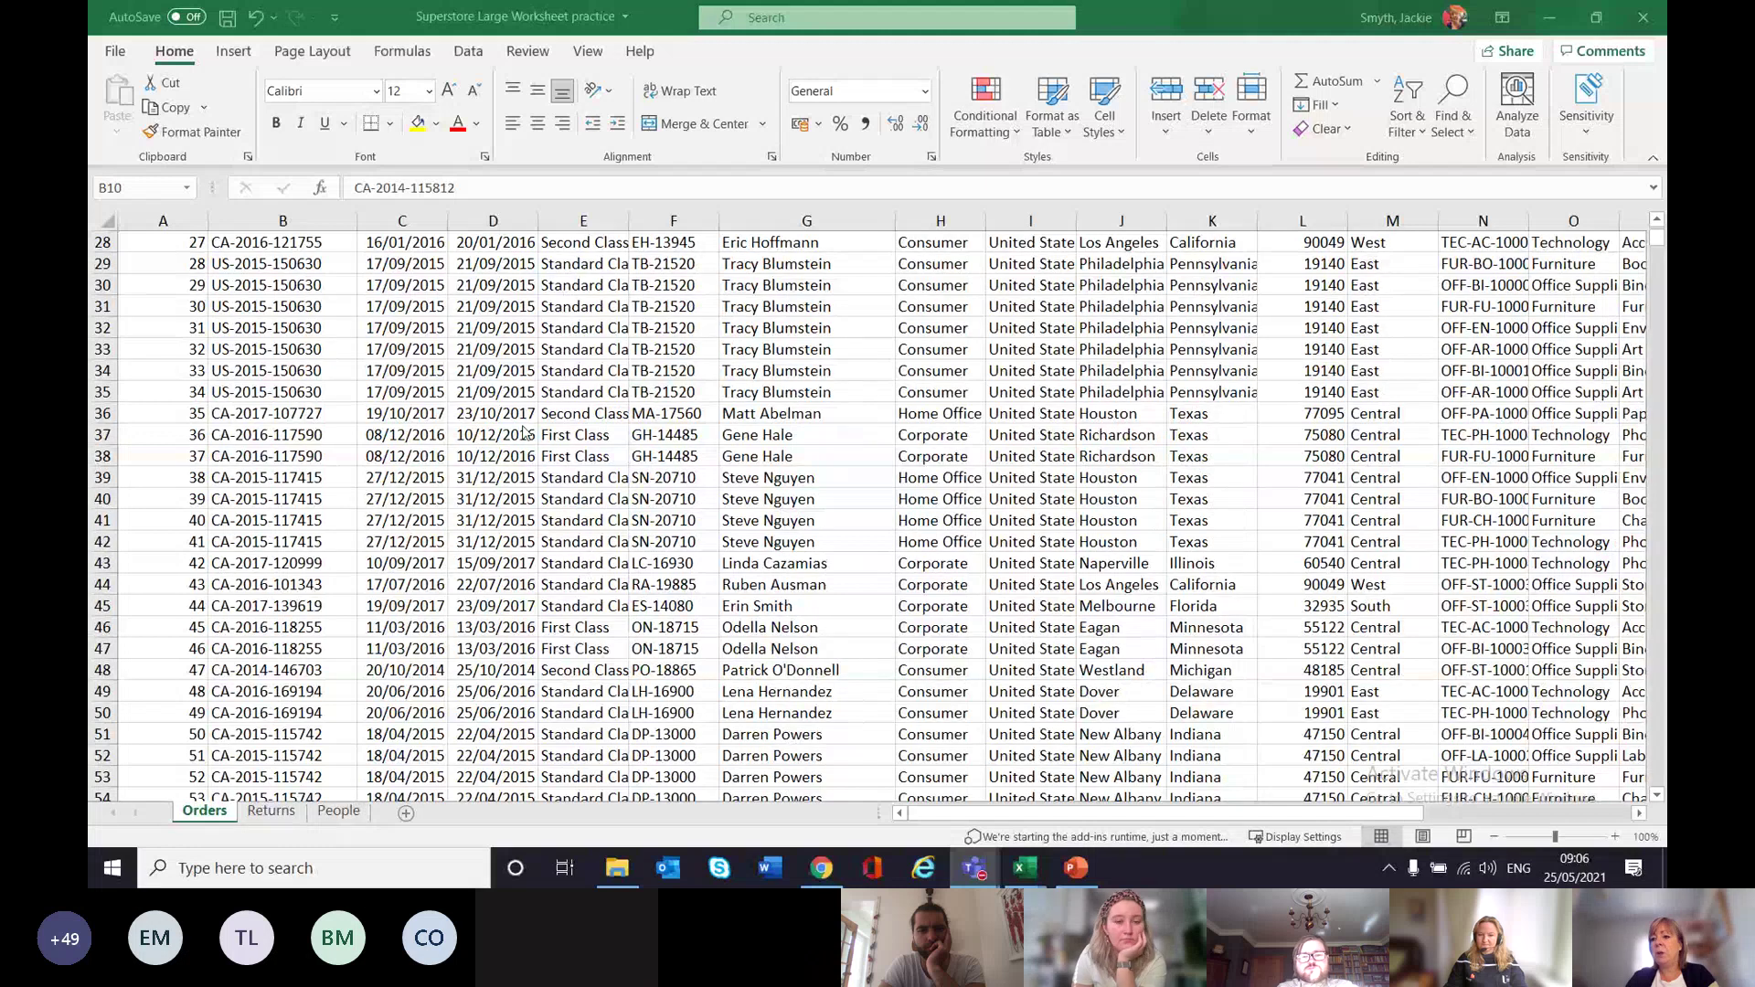
pyautogui.scroll(7, 526, 433)
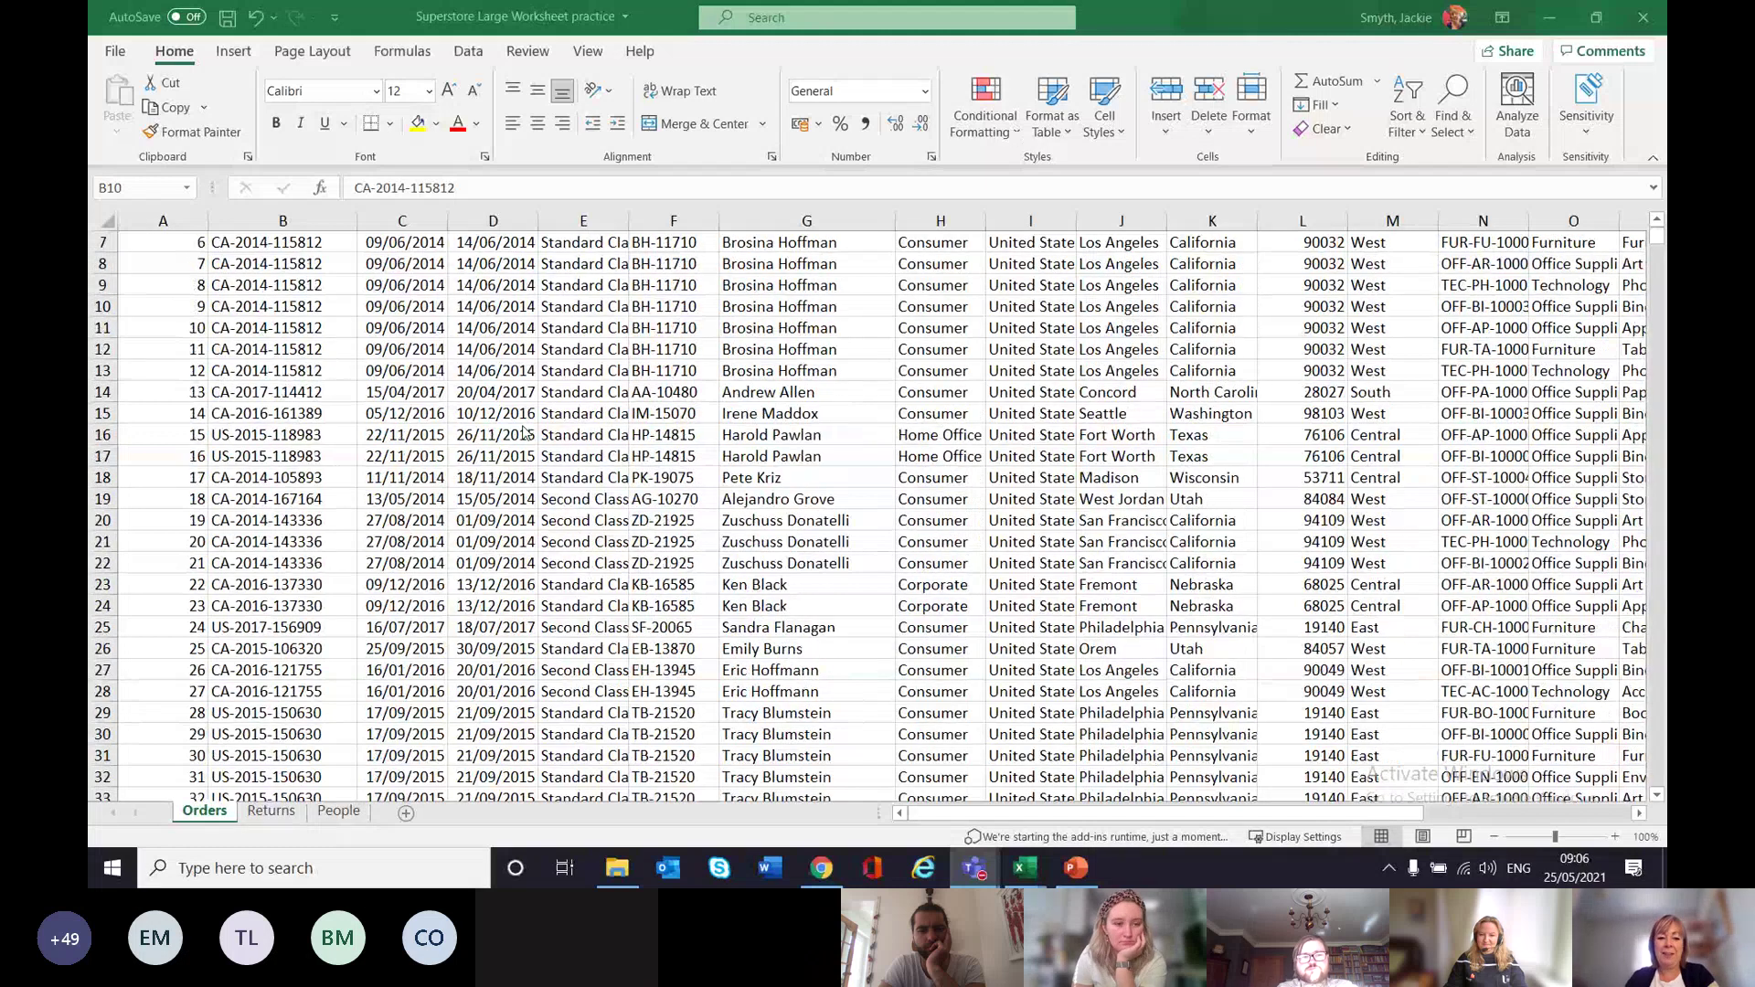
pyautogui.scroll(2, 526, 432)
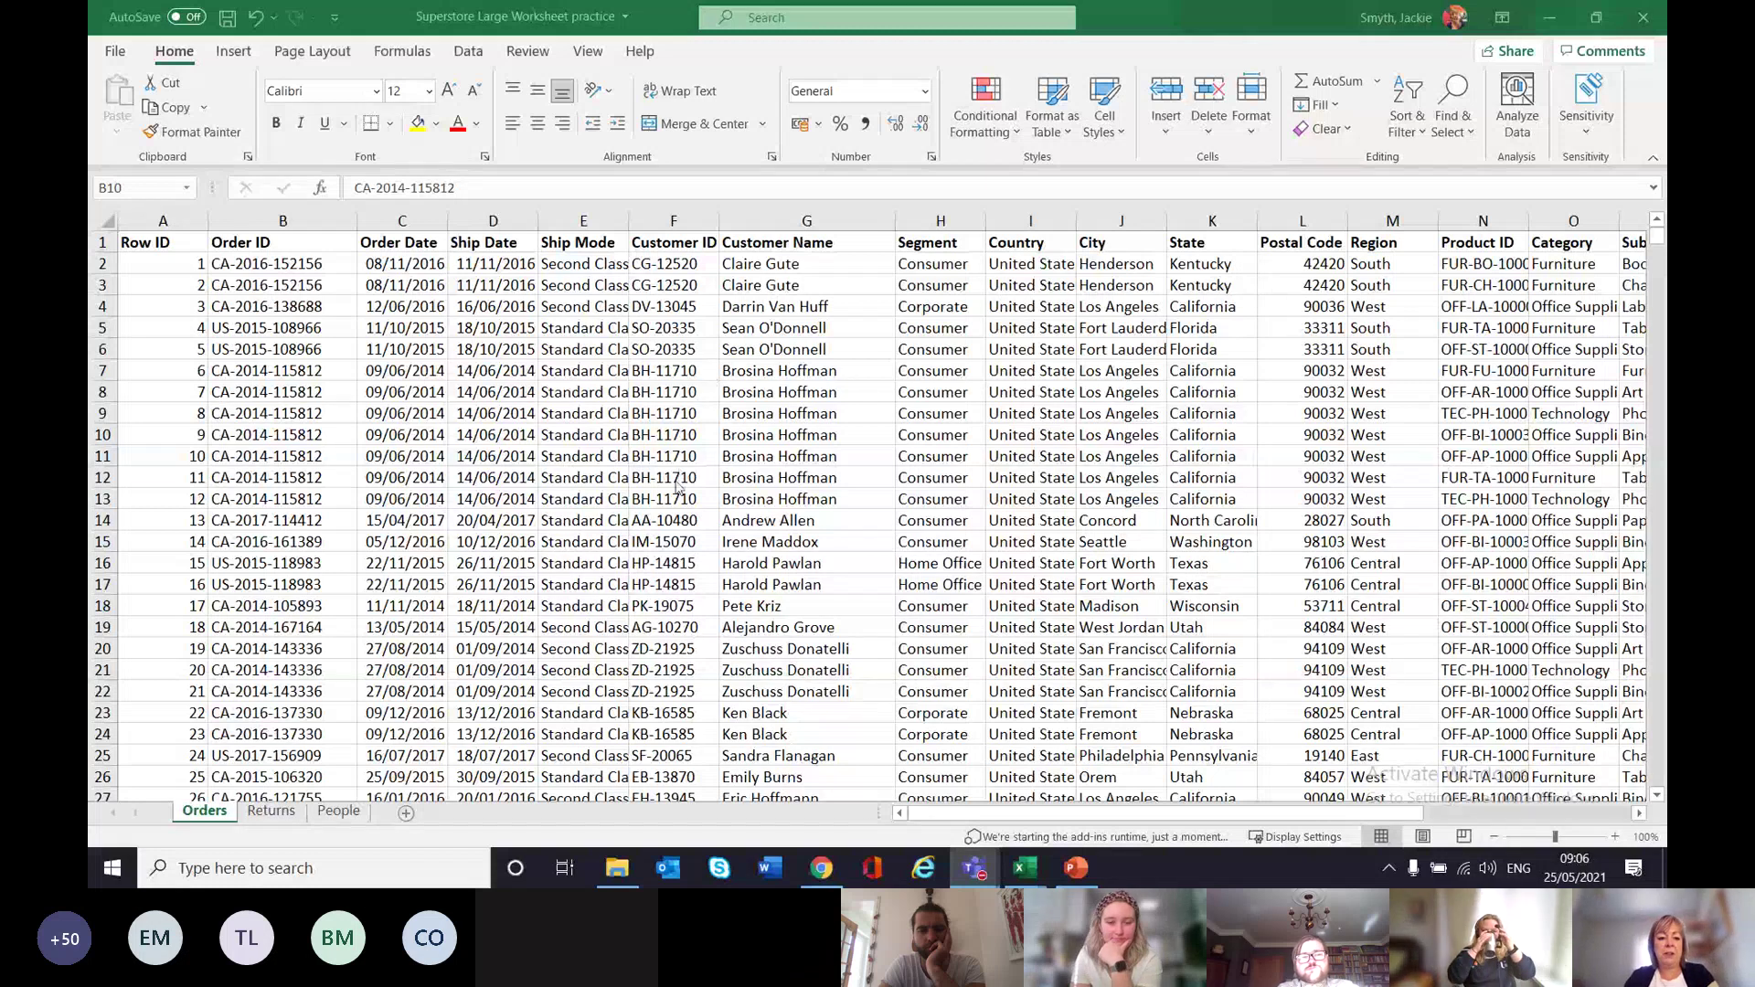
pyautogui.scroll(-20, 676, 490)
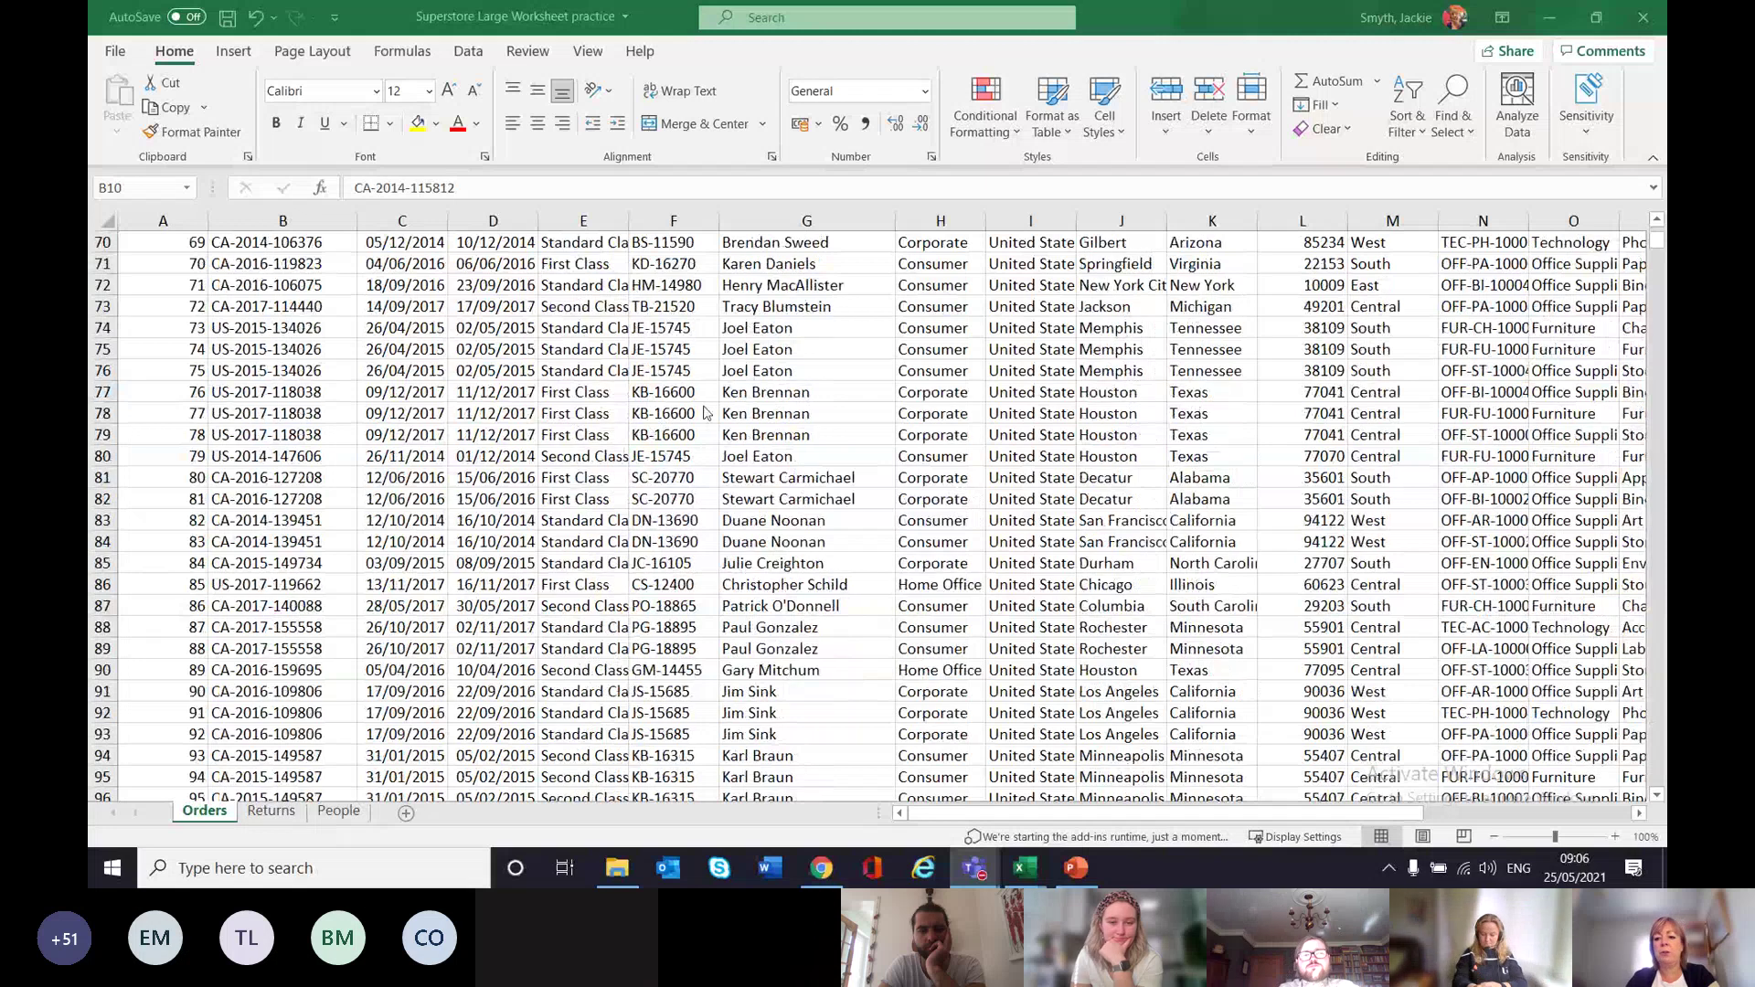
pyautogui.scroll(-20, 705, 413)
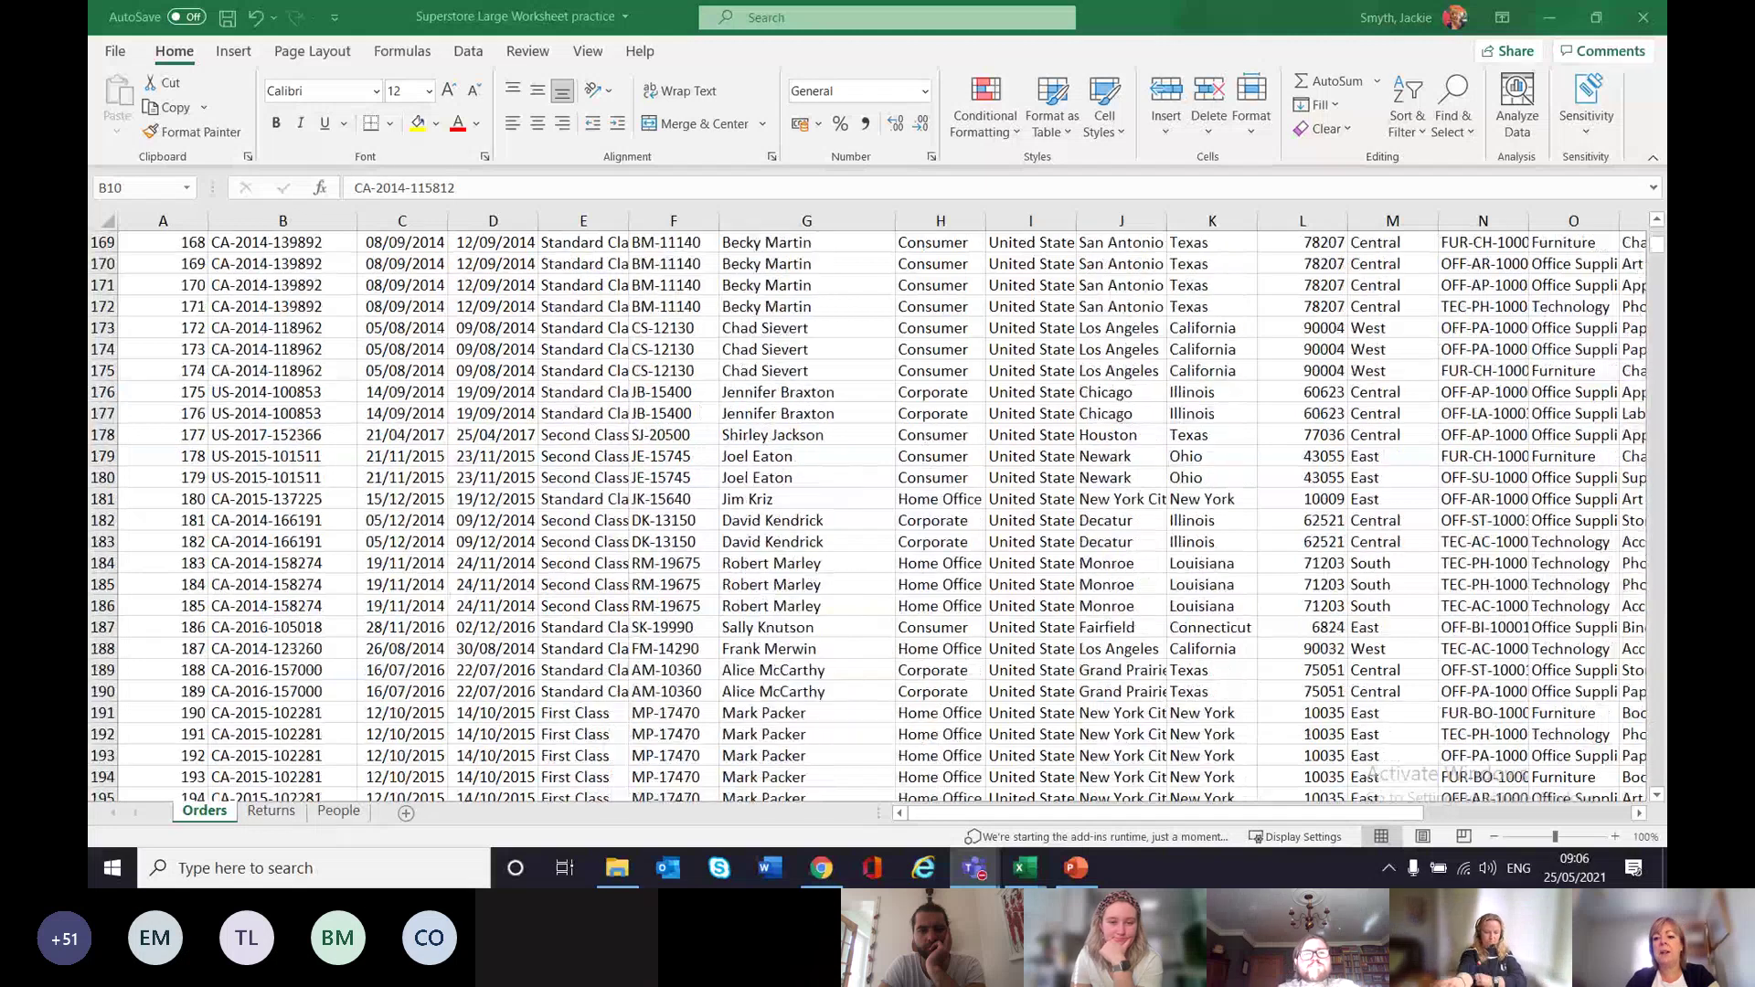
pyautogui.click(1658, 221)
pyautogui.click(1658, 222)
pyautogui.click(1658, 222)
pyautogui.click(1657, 221)
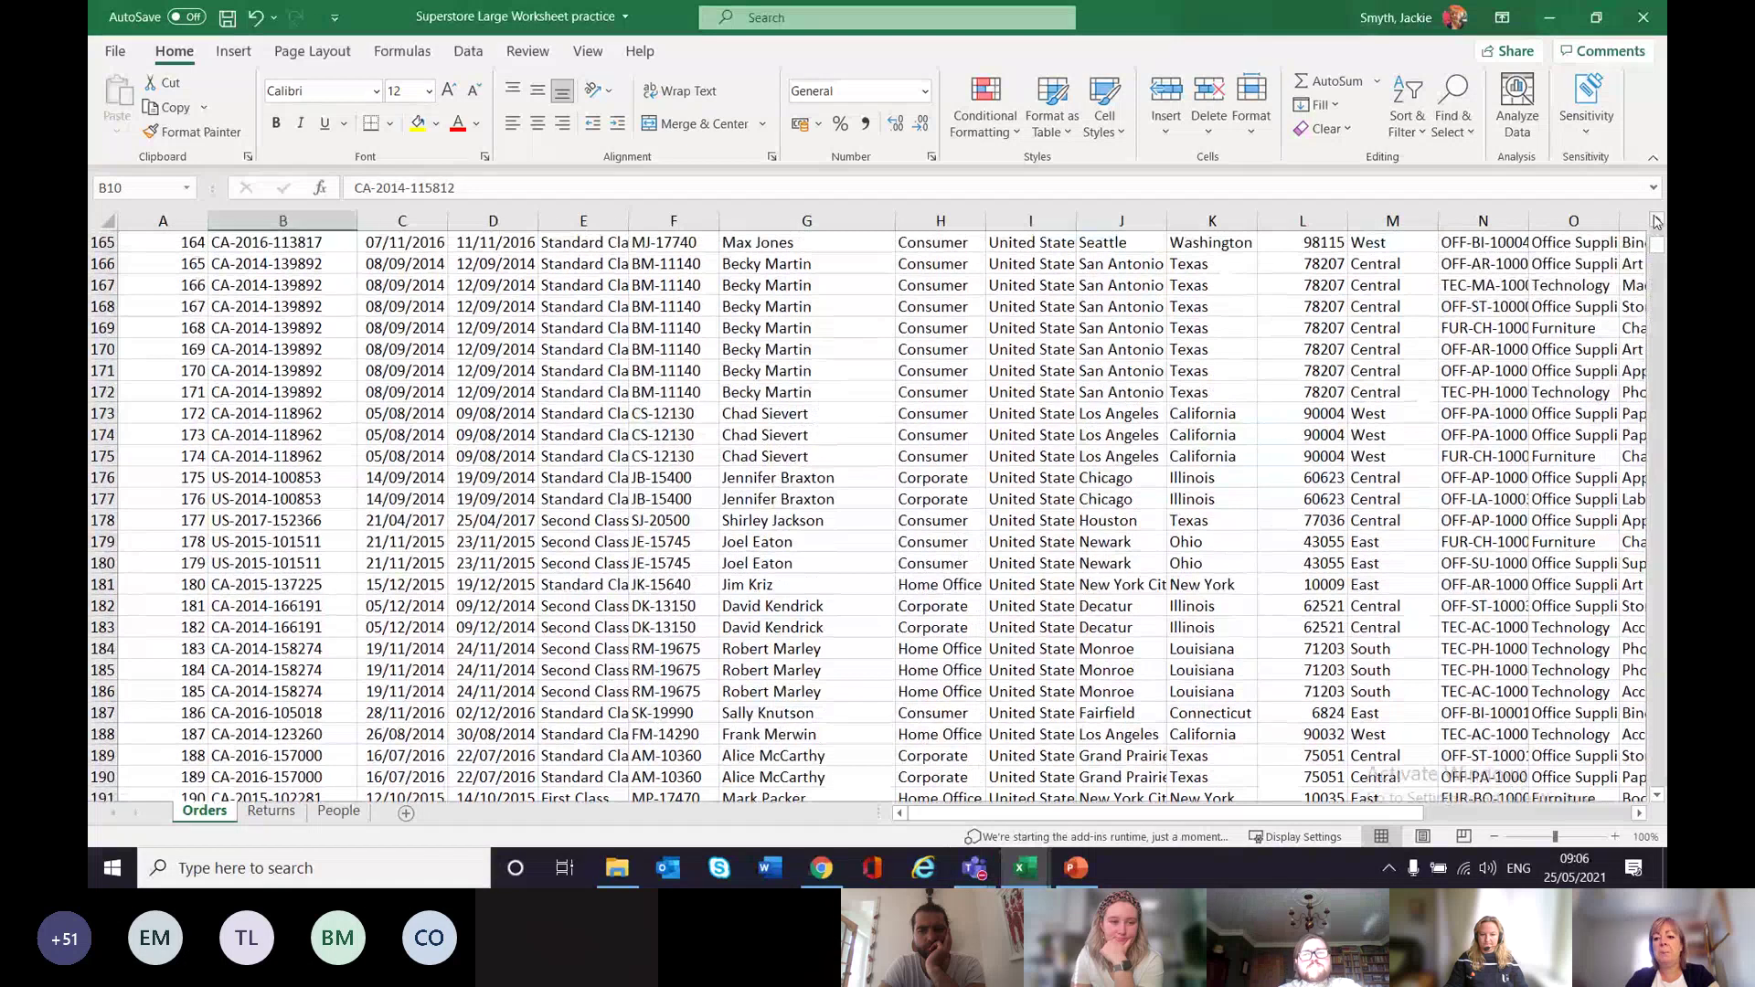
pyautogui.moveTo(1657, 233); pyautogui.dragTo(1658, 231)
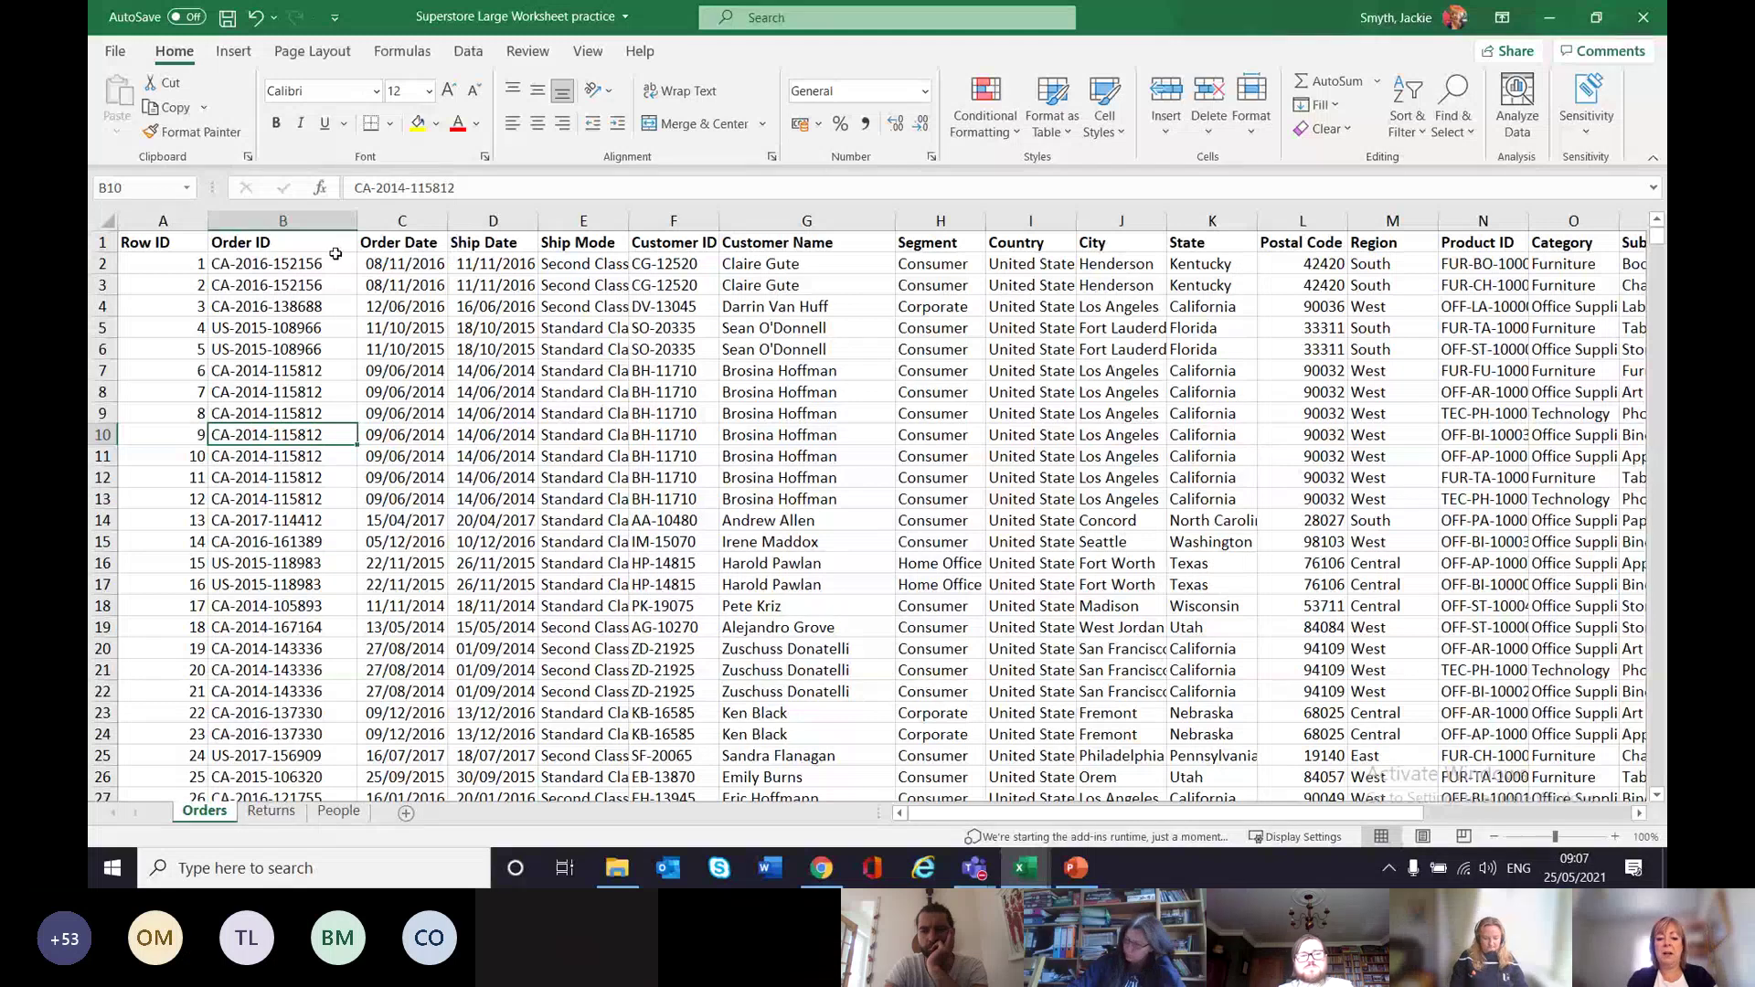
# Jump to the last used cell of the Orders sheet and return to cell A1.
pyautogui.hotkey('ctrl', 'End')
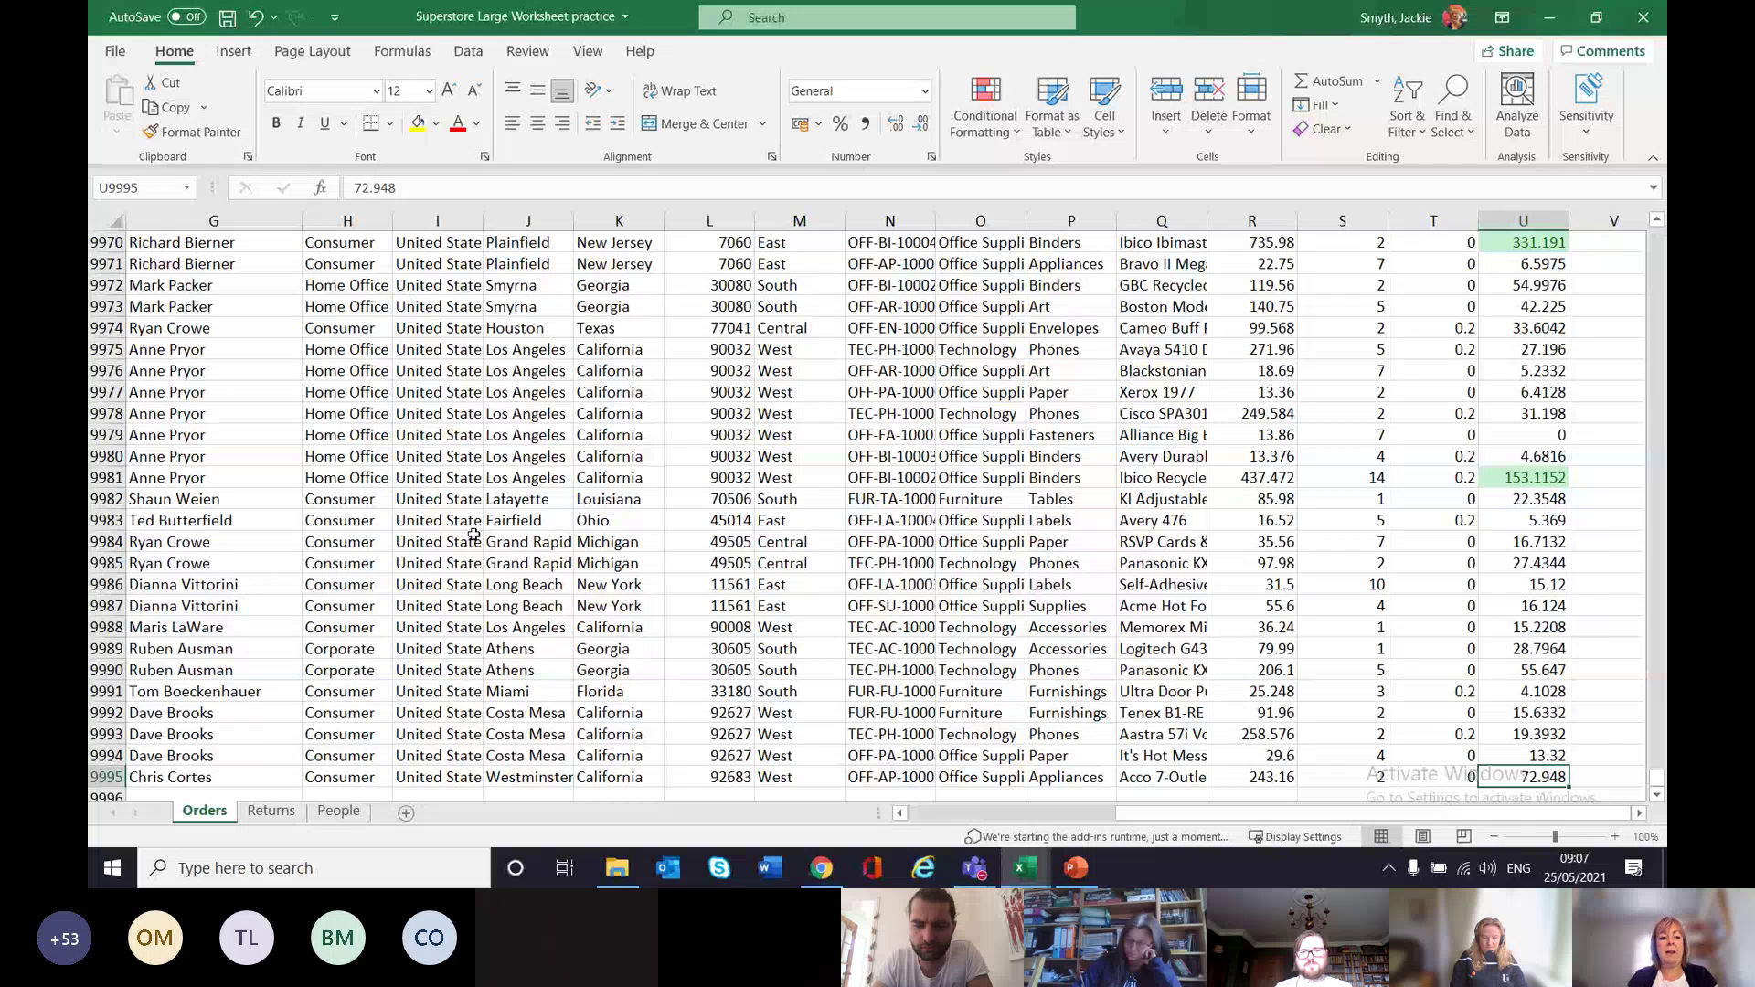
pyautogui.hotkey('ctrl', 'Home')
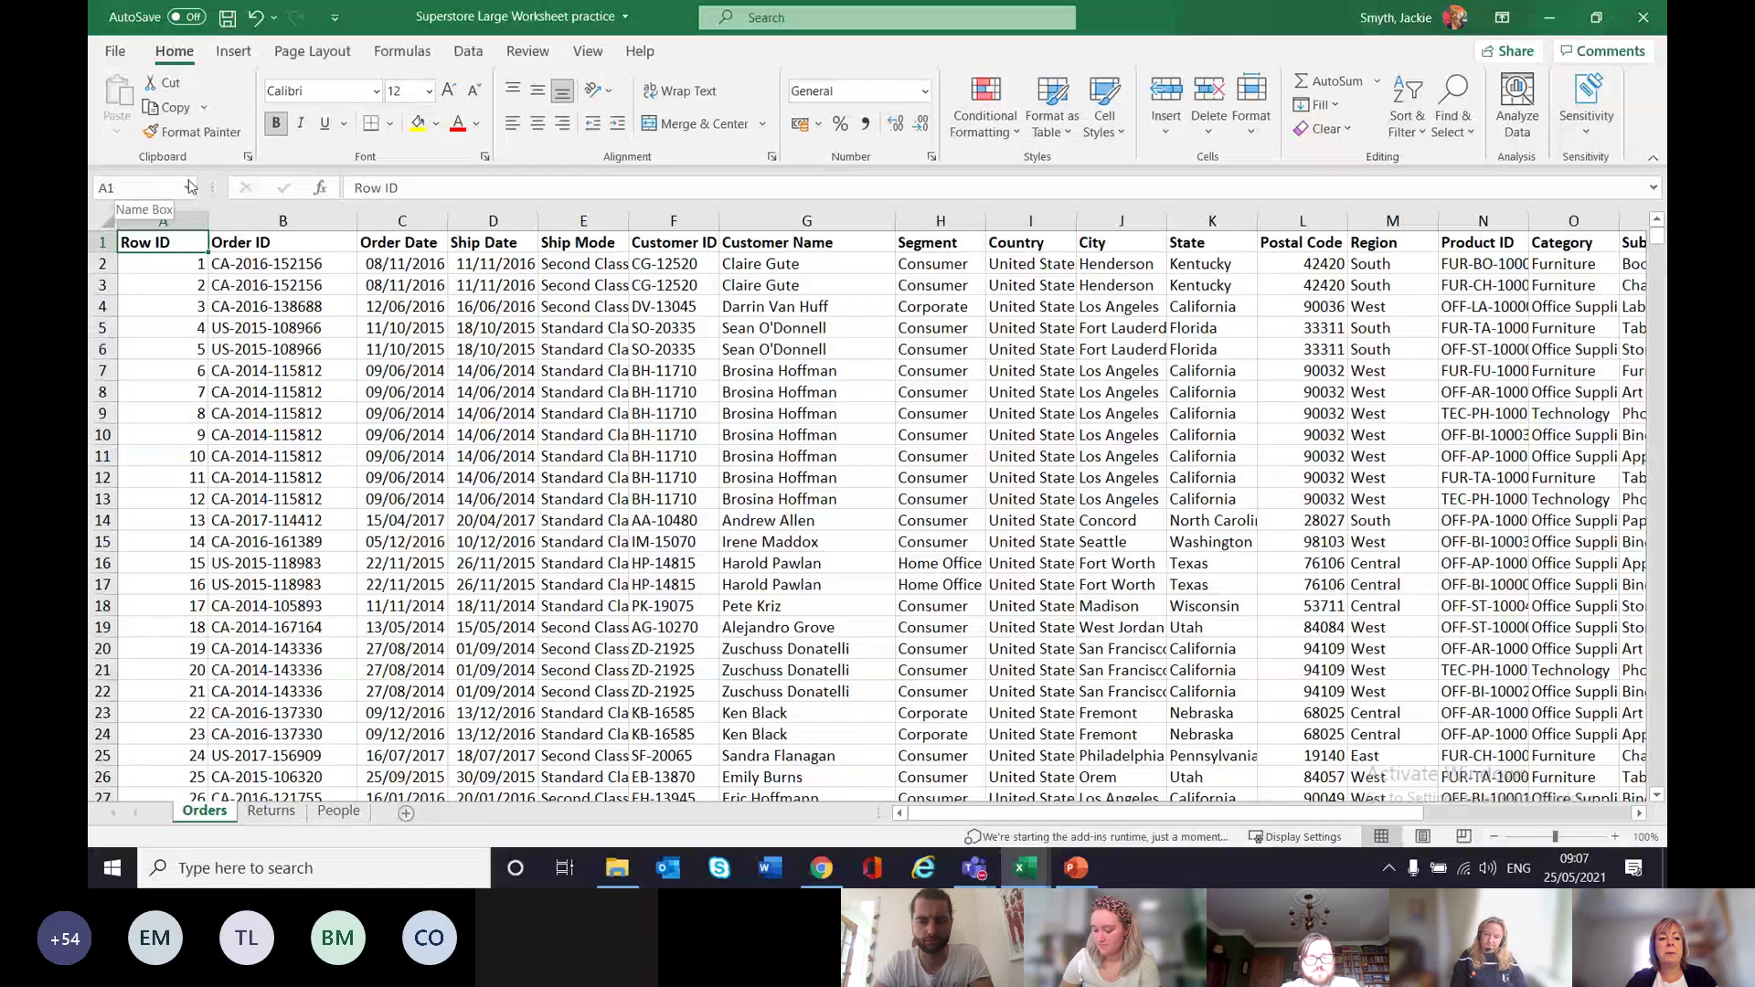
pyautogui.click(146, 186)
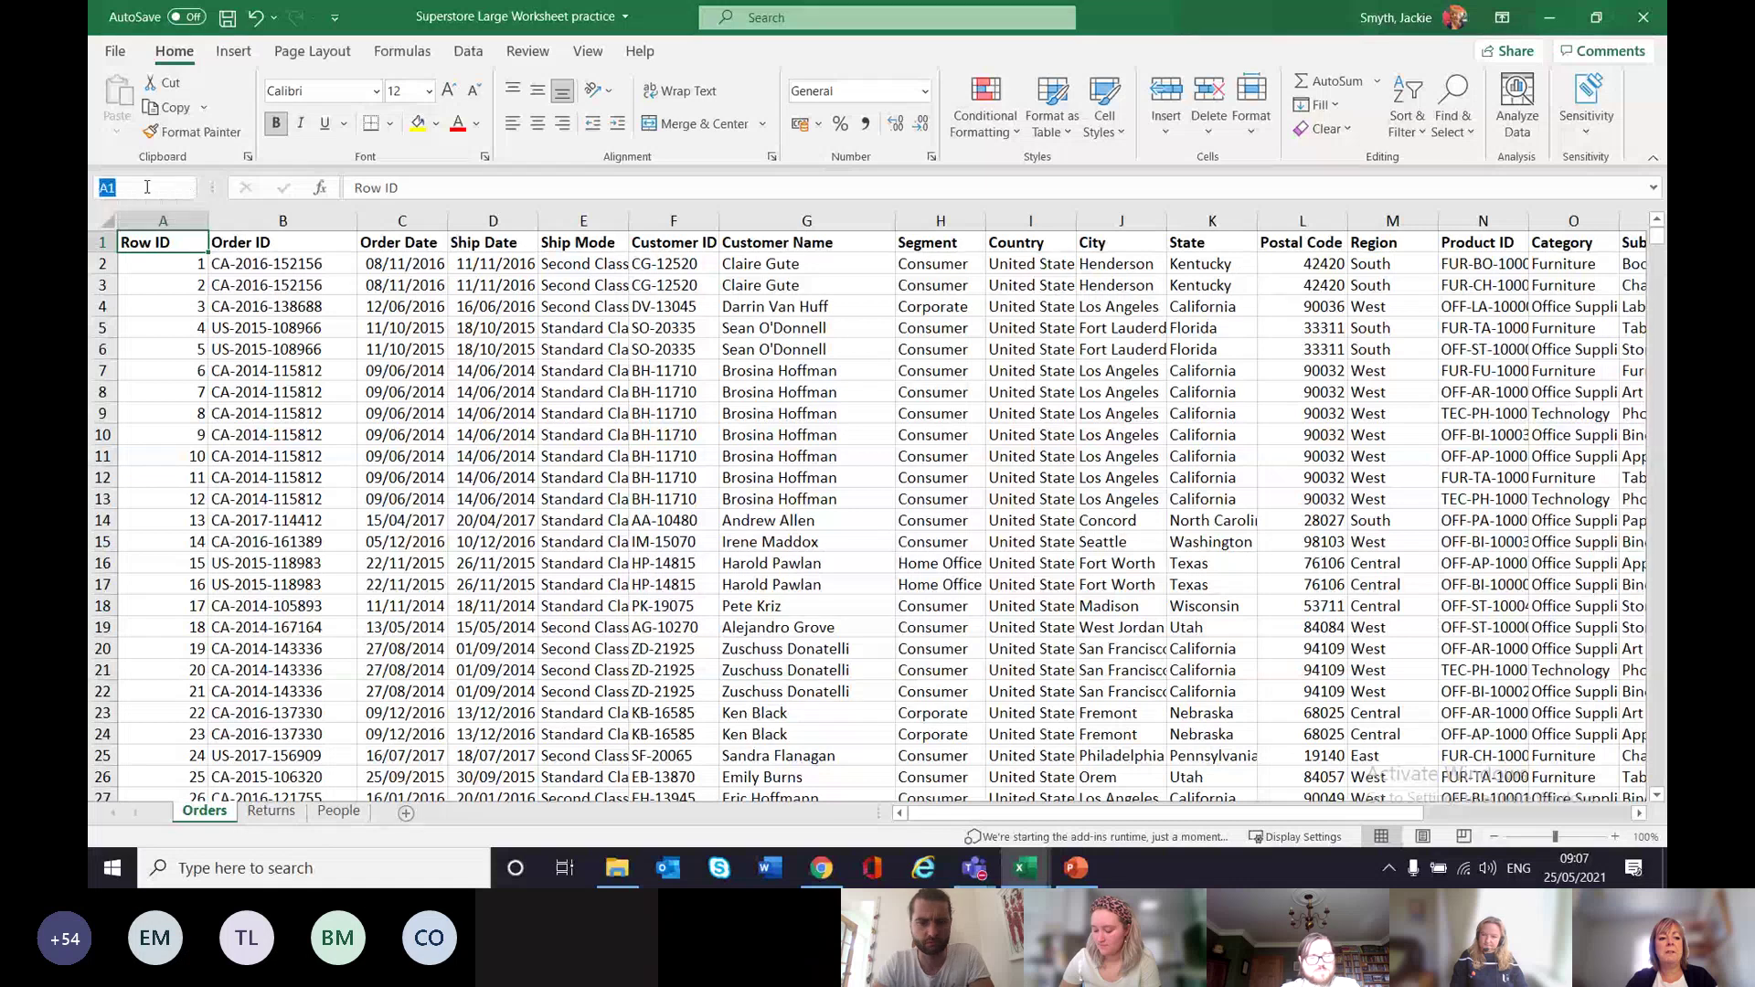
pyautogui.click(163, 241)
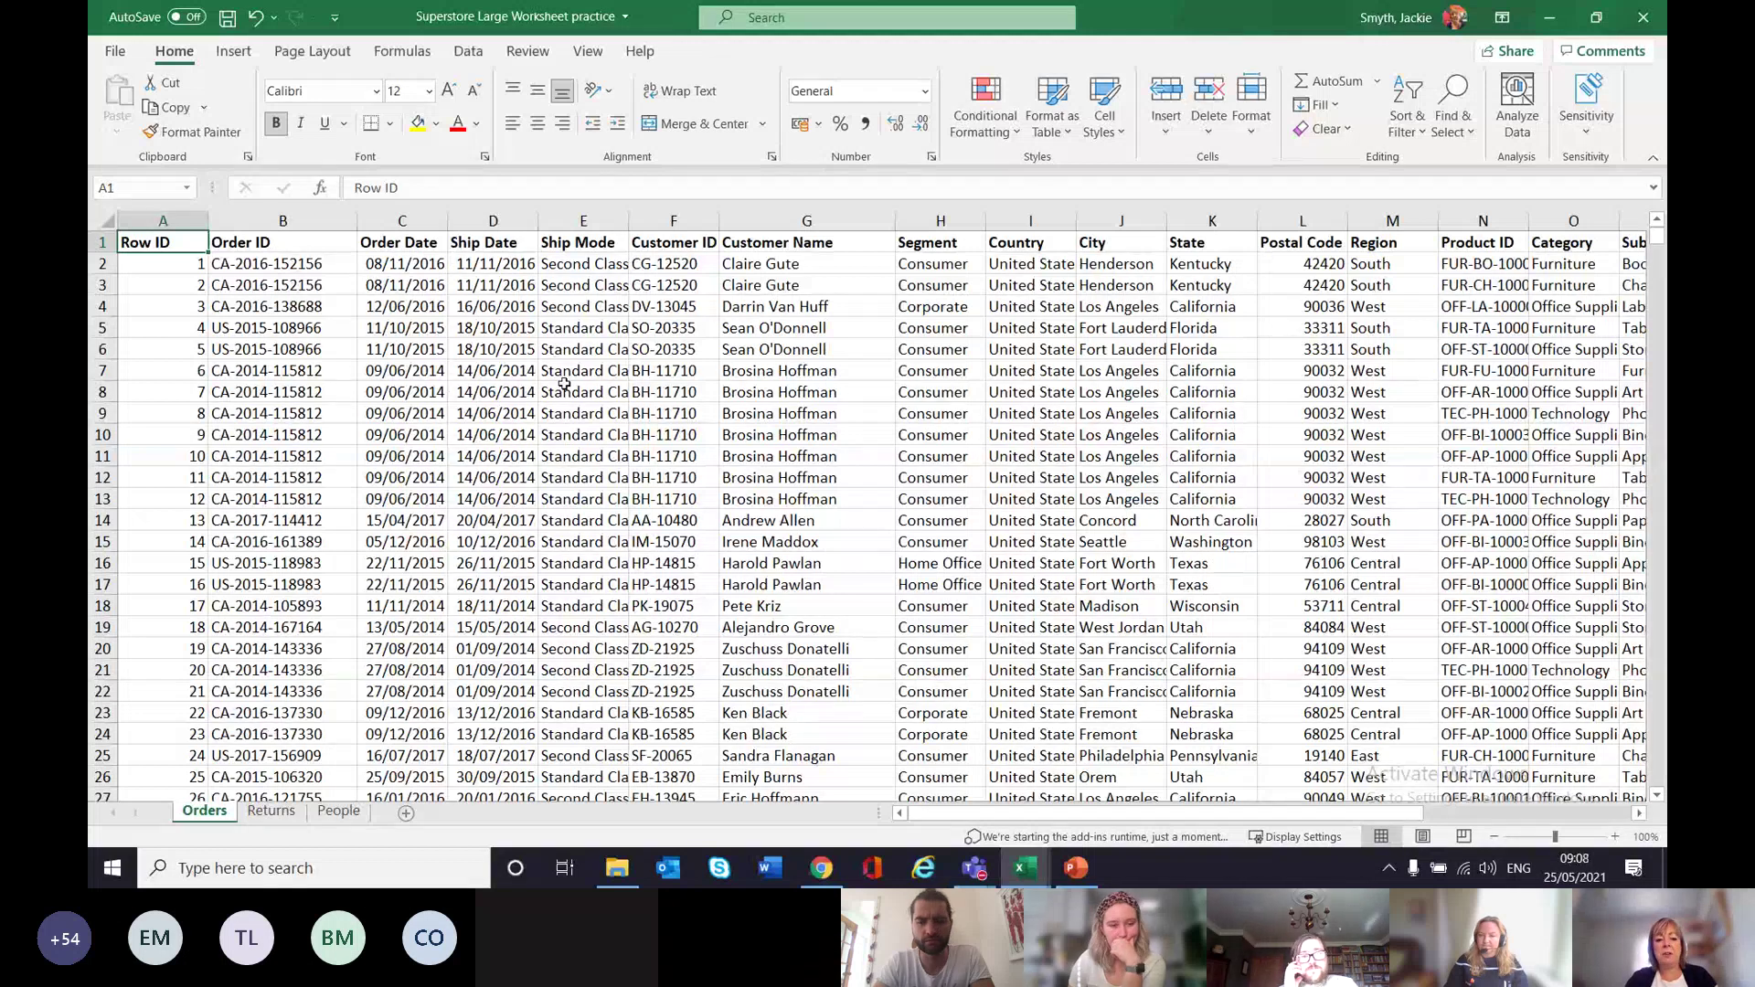
# Go to the workbook's existing named range for a customer and reselect its cells G6275:G6281.
pyautogui.scroll(-11, 564, 384)
pyautogui.scroll(11, 567, 389)
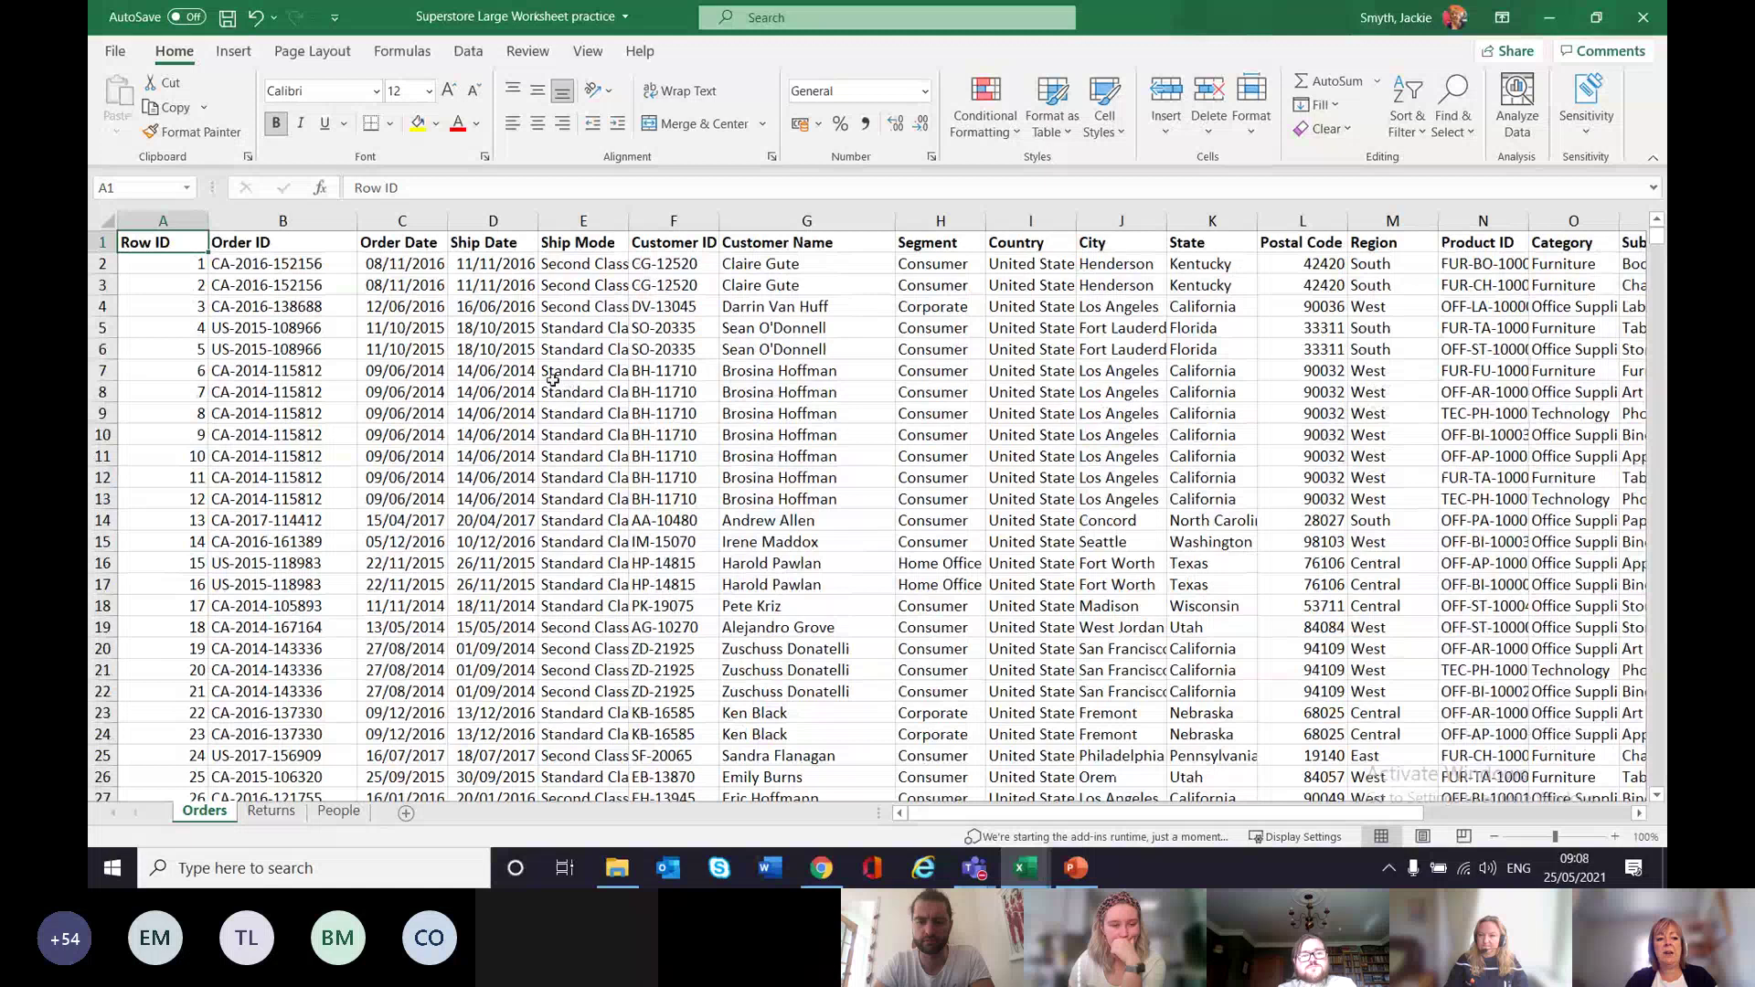
pyautogui.click(189, 190)
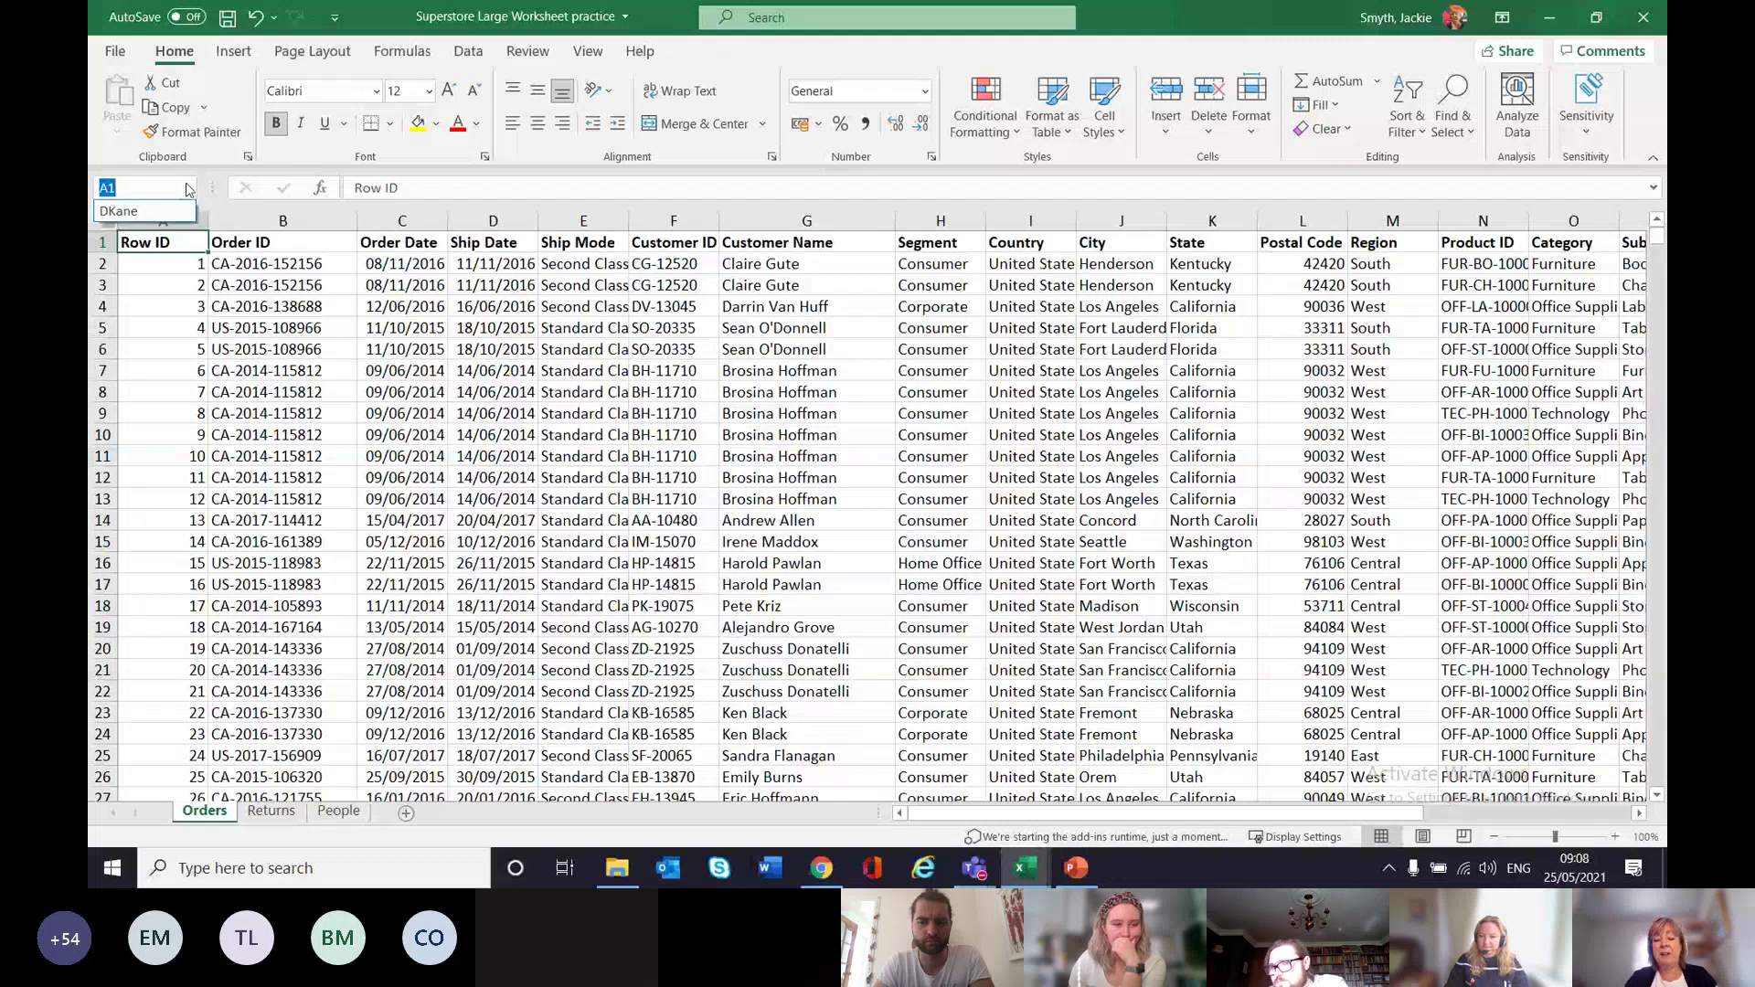
pyautogui.click(145, 212)
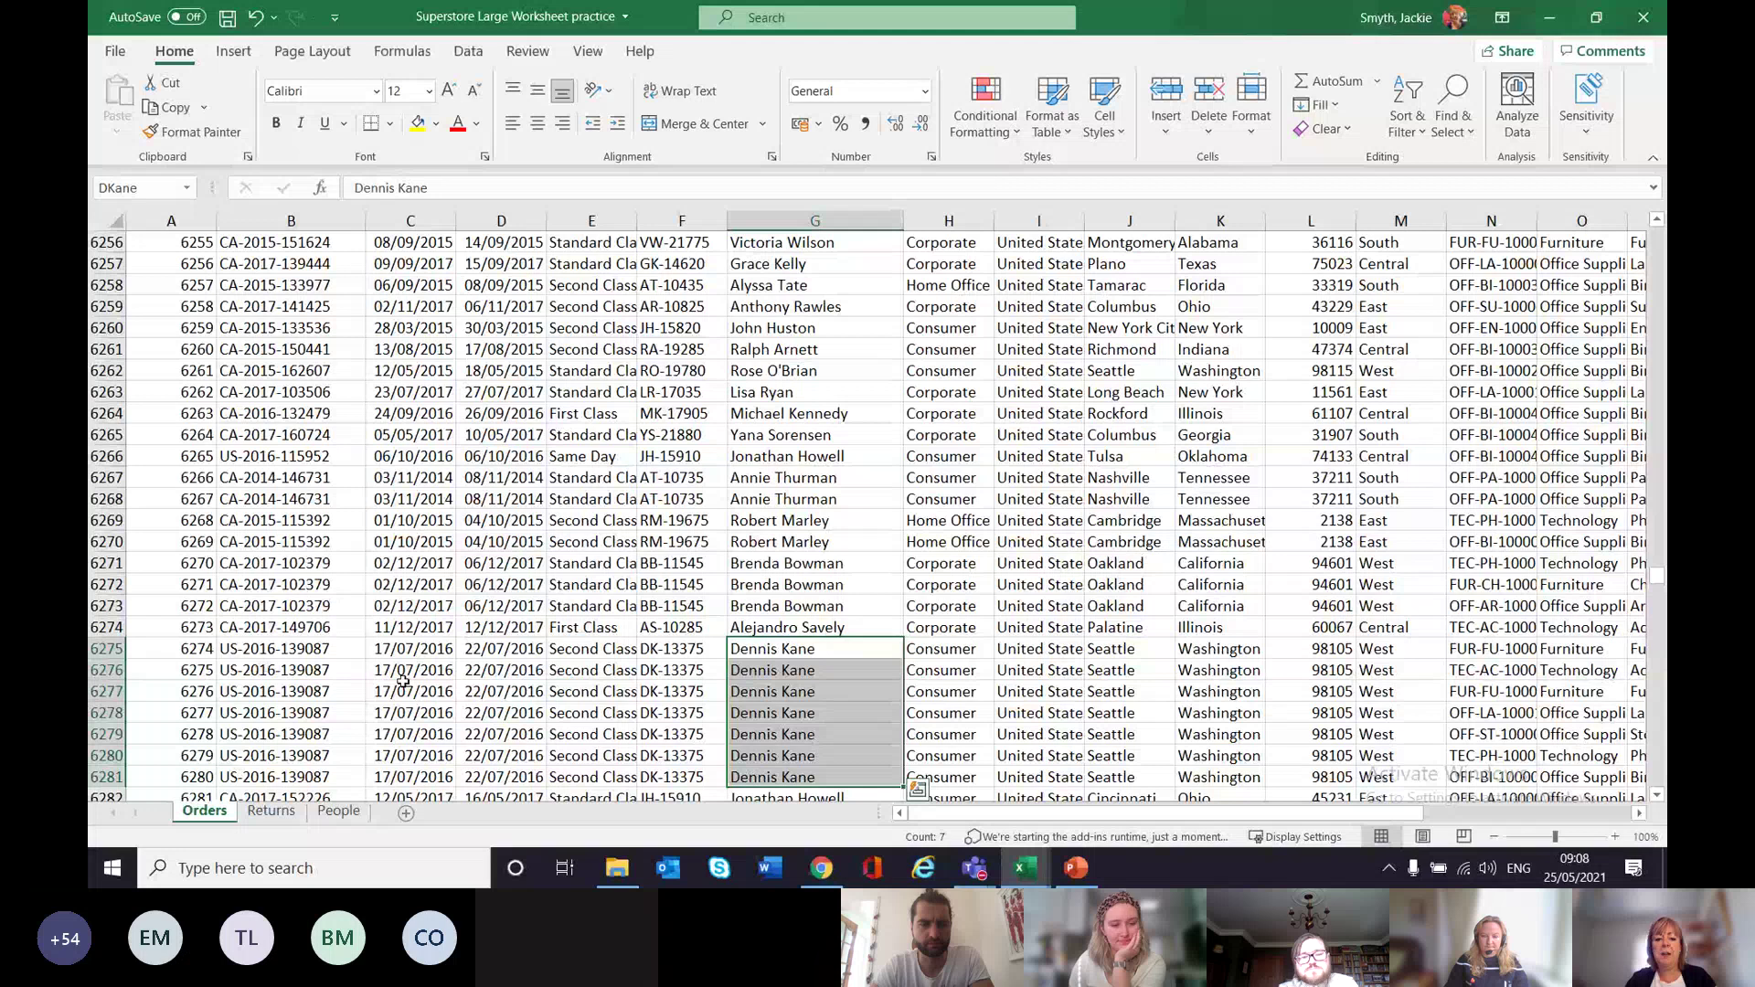
pyautogui.click(841, 645)
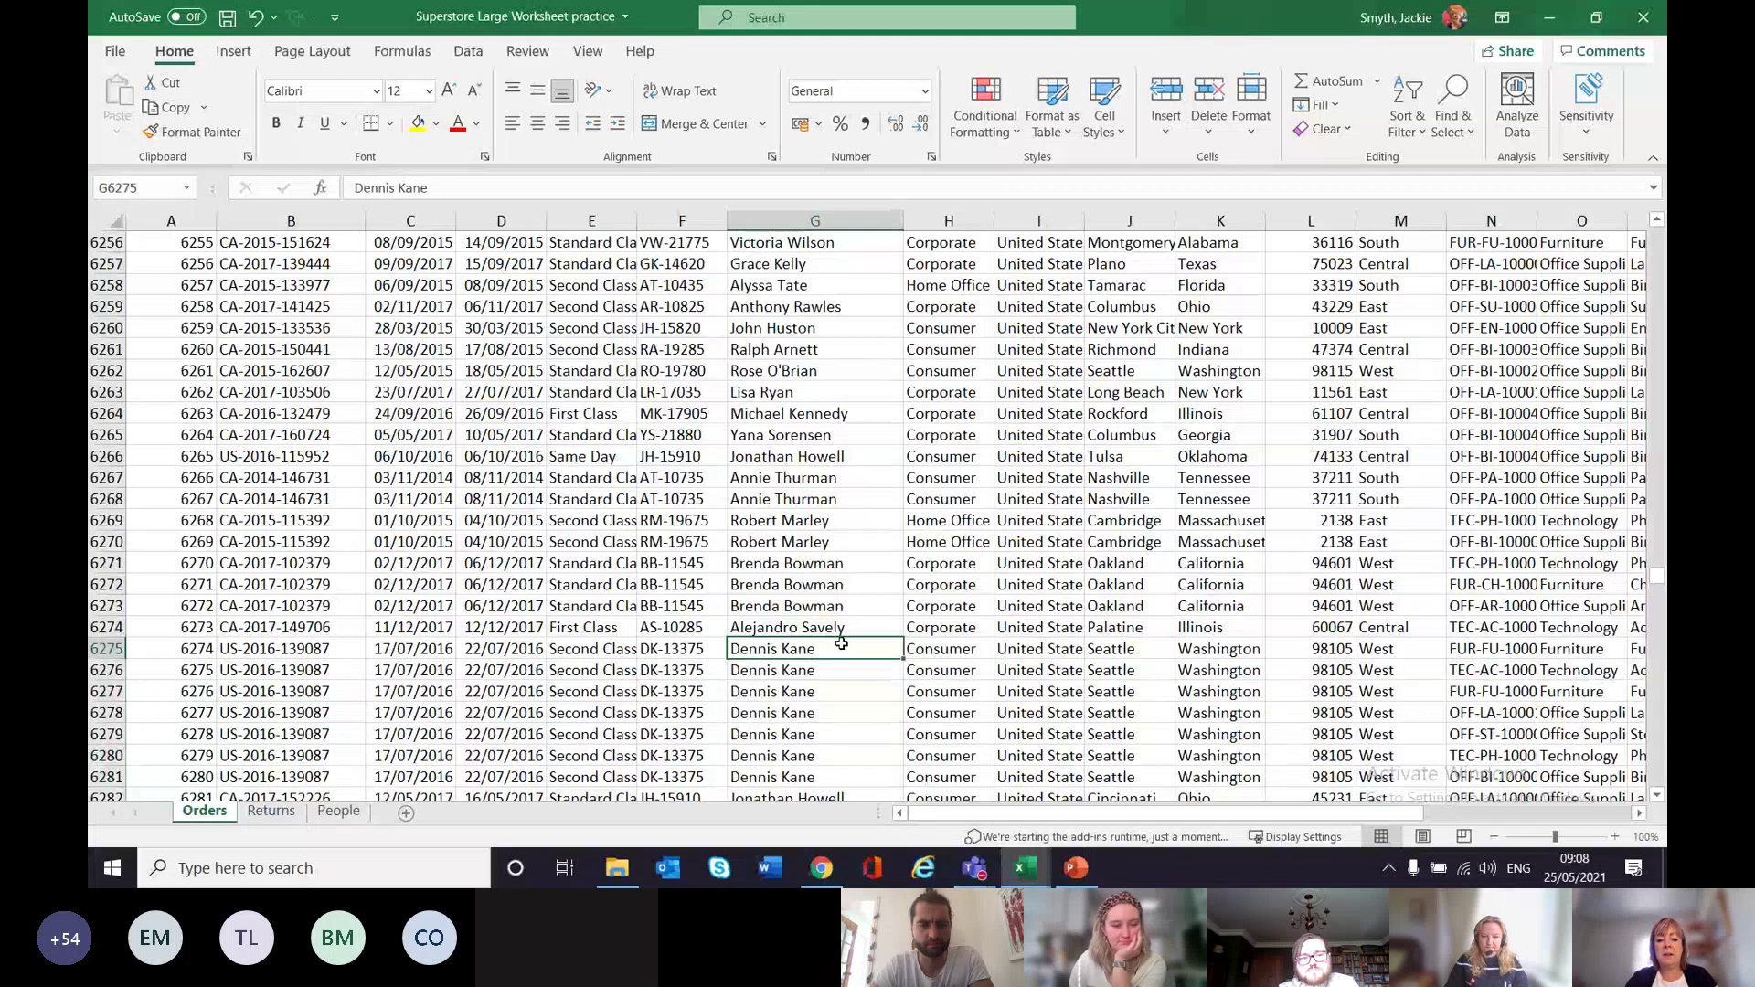
pyautogui.moveTo(841, 646); pyautogui.dragTo(822, 782)
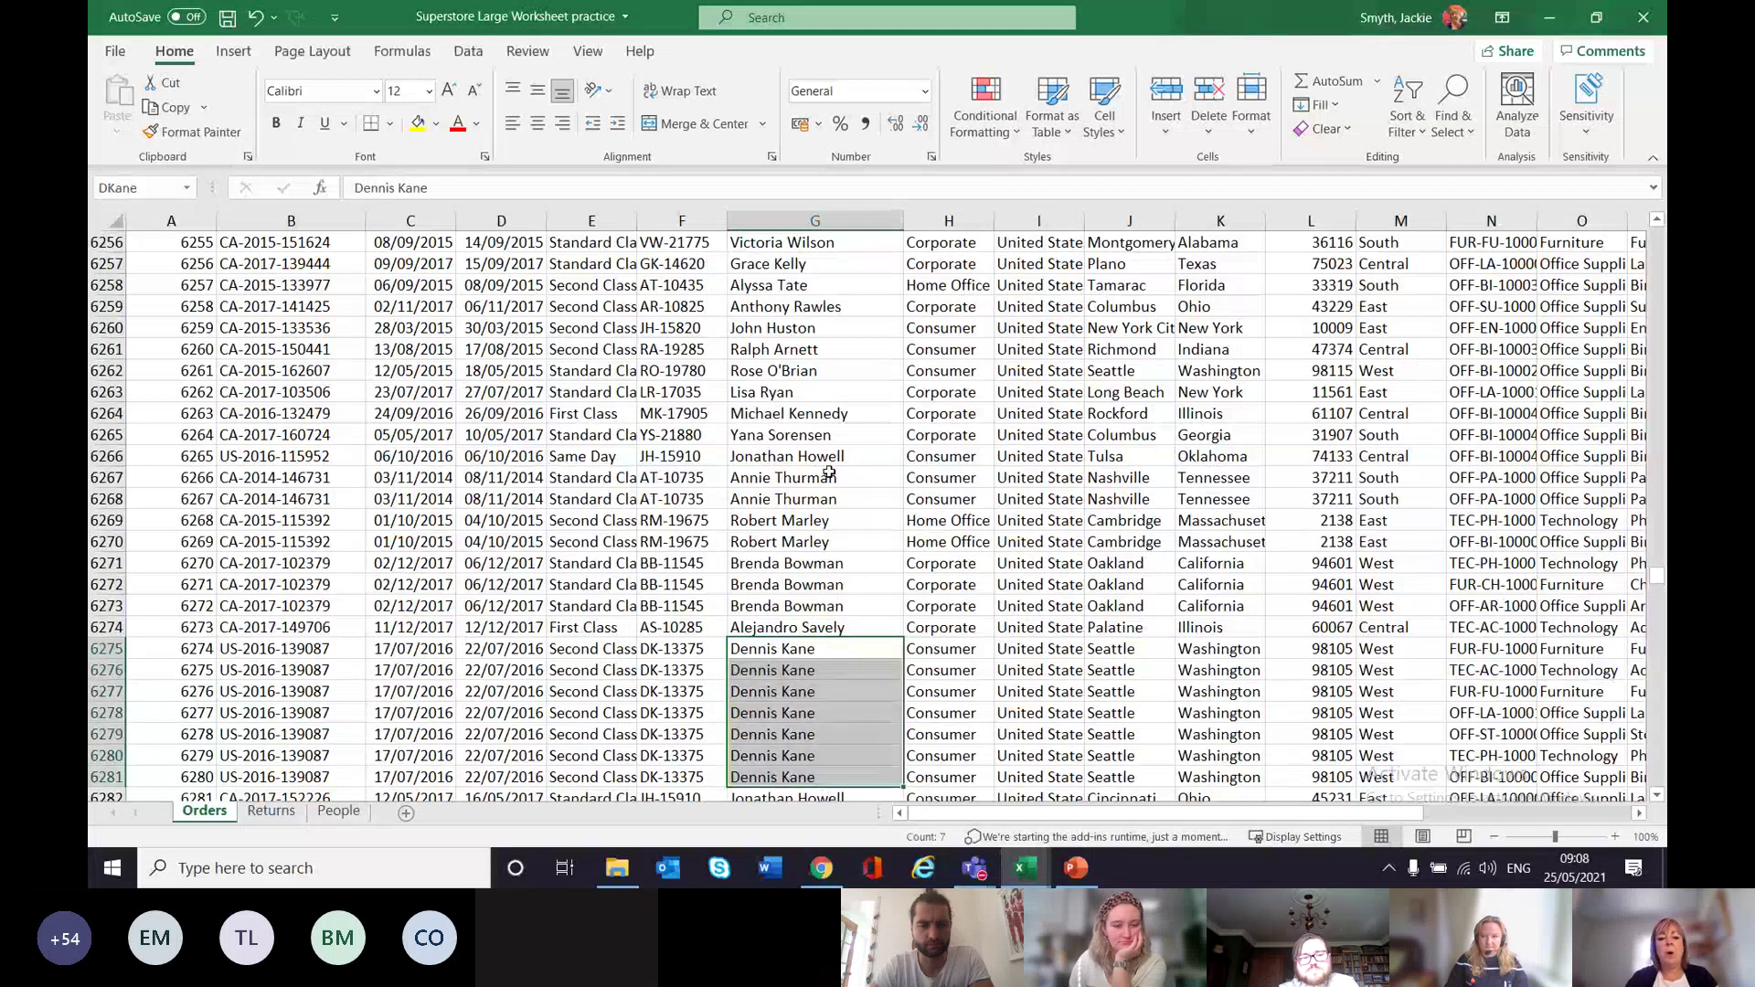
# Name the range G6314:G6319 in the Customer Name column with that customer's initial and surname, without a space.
pyautogui.scroll(-9, 848, 454)
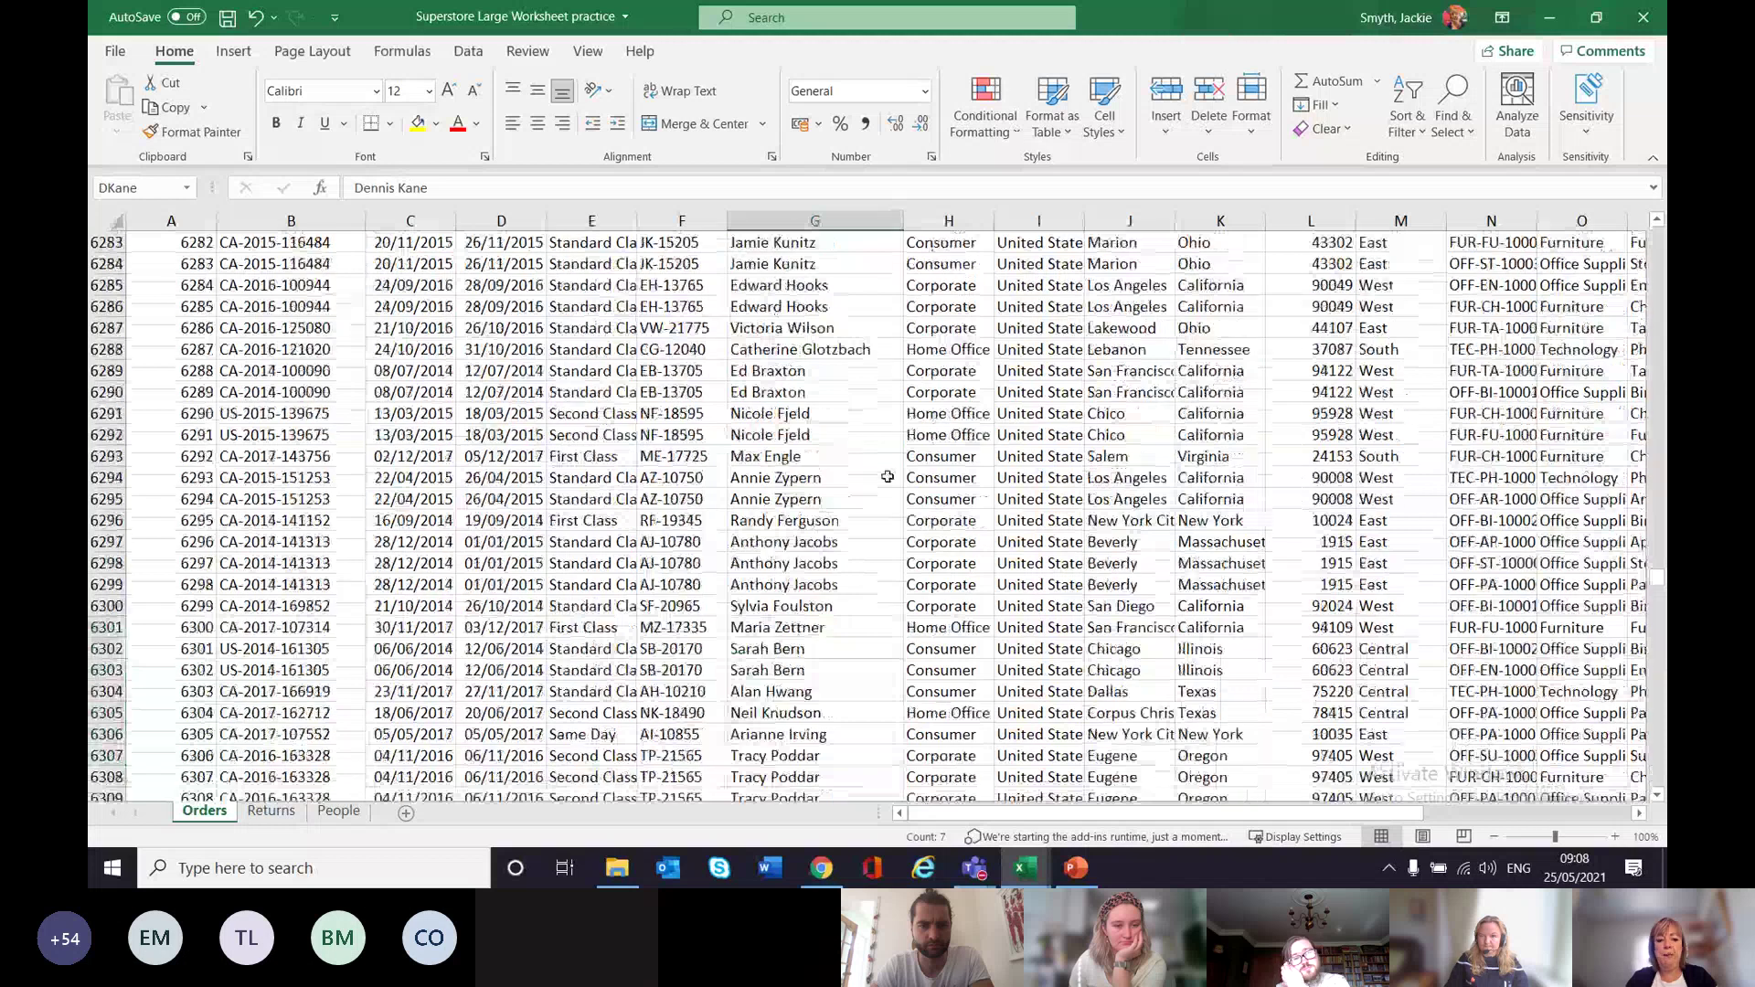
pyautogui.scroll(-6, 887, 479)
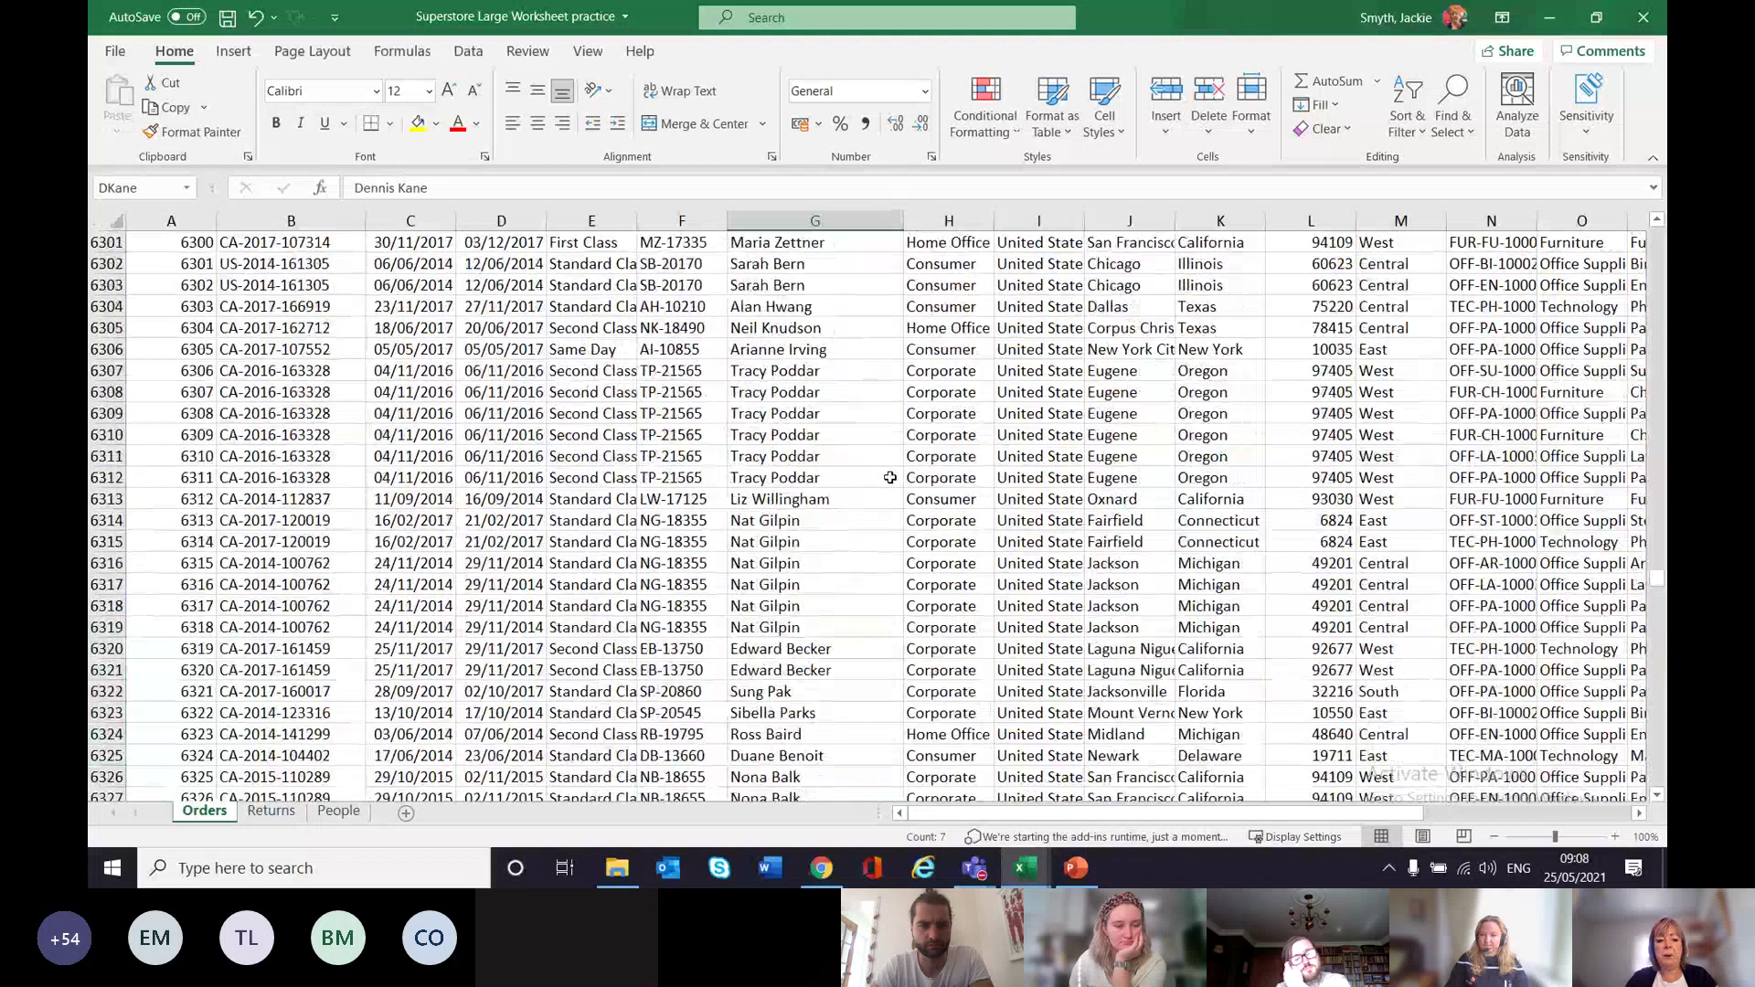
pyautogui.click(783, 517)
pyautogui.moveTo(783, 515); pyautogui.dragTo(784, 630)
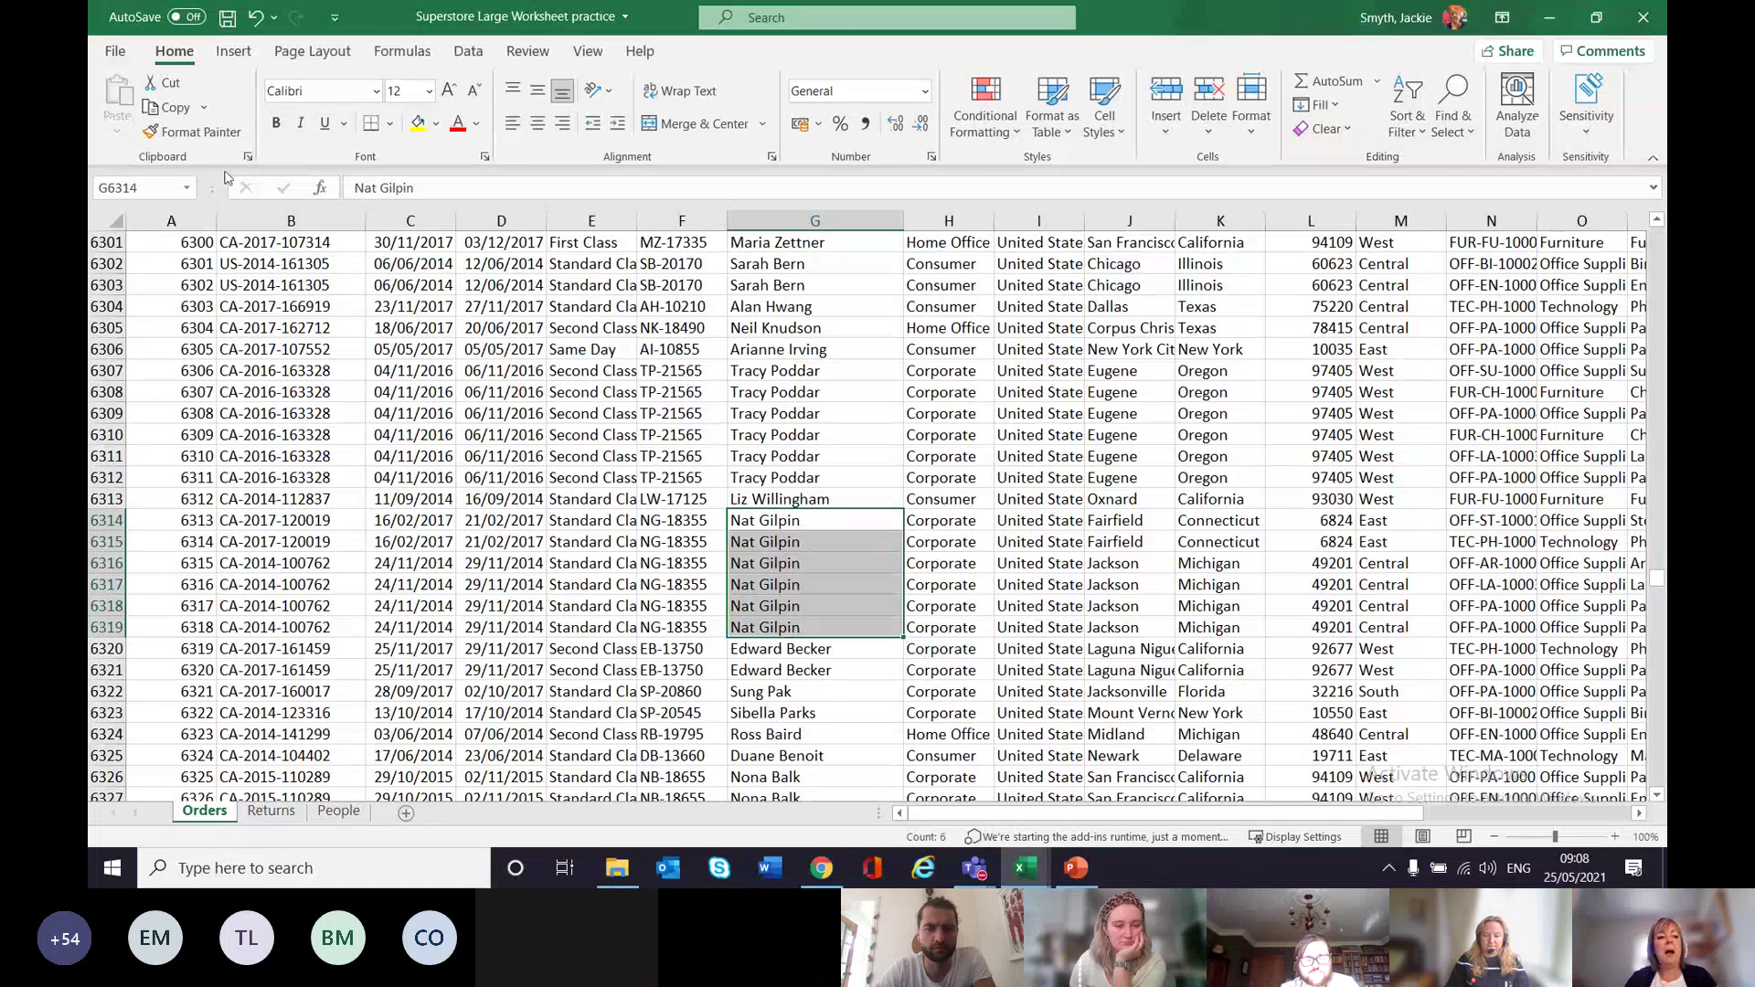
pyautogui.click(157, 189)
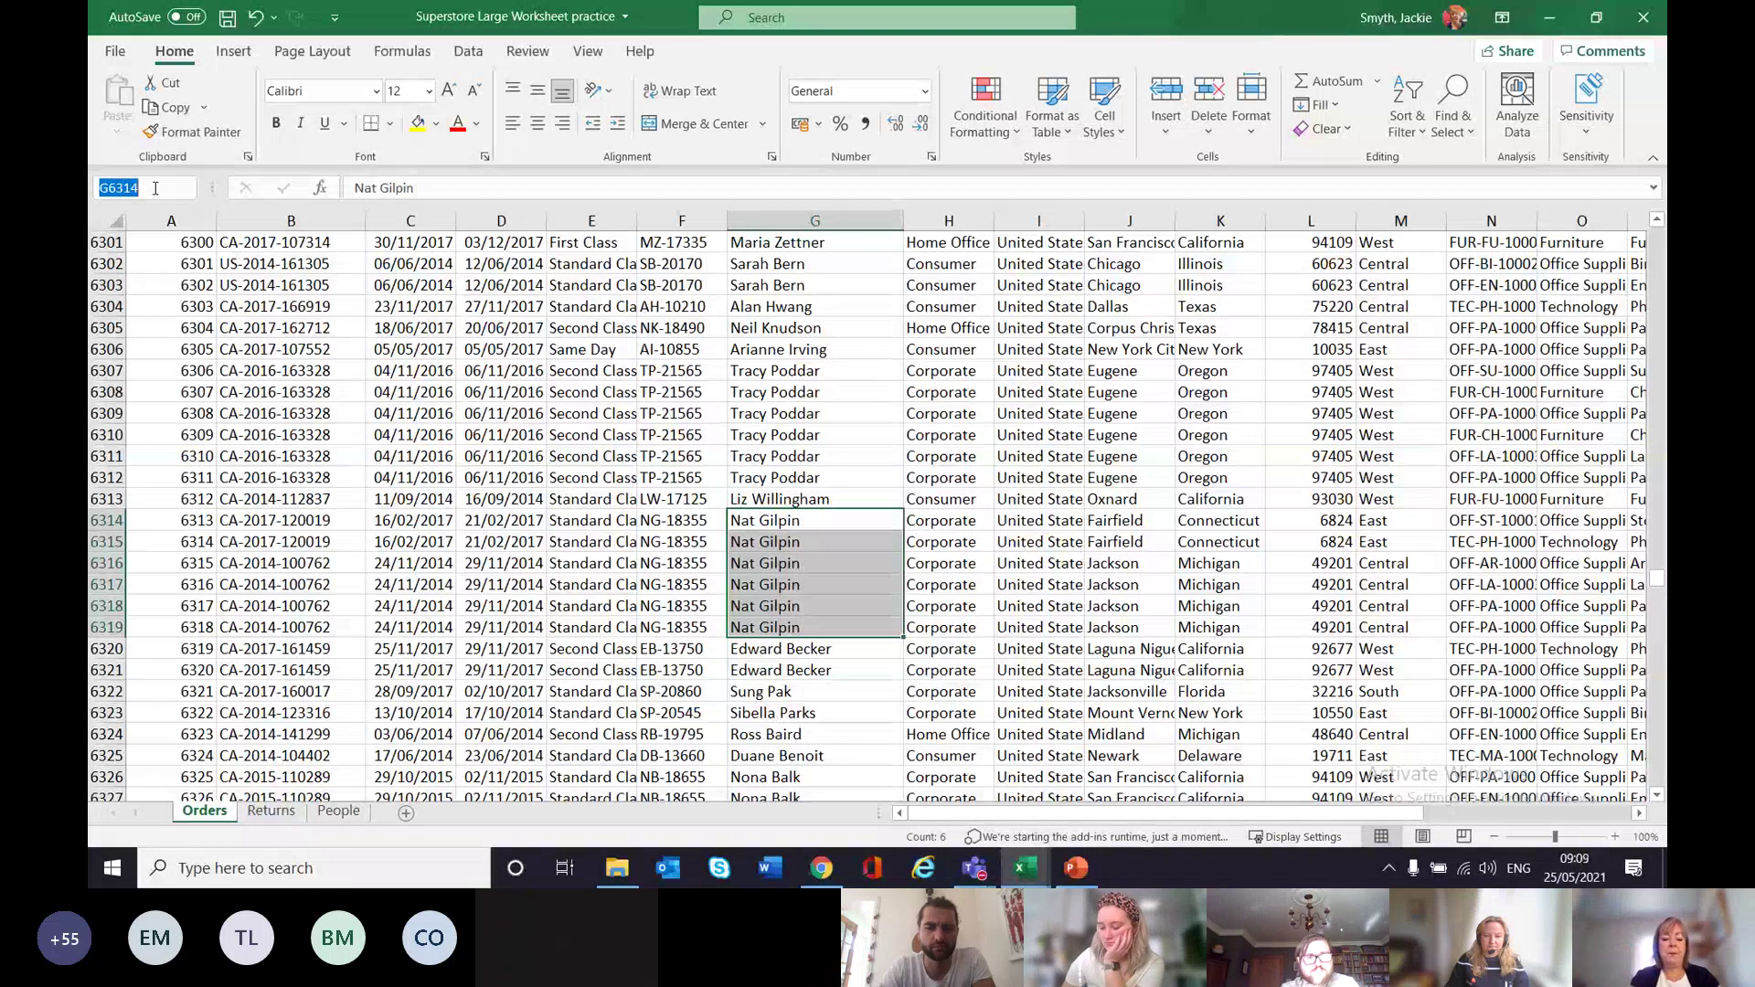
pyautogui.write('N')
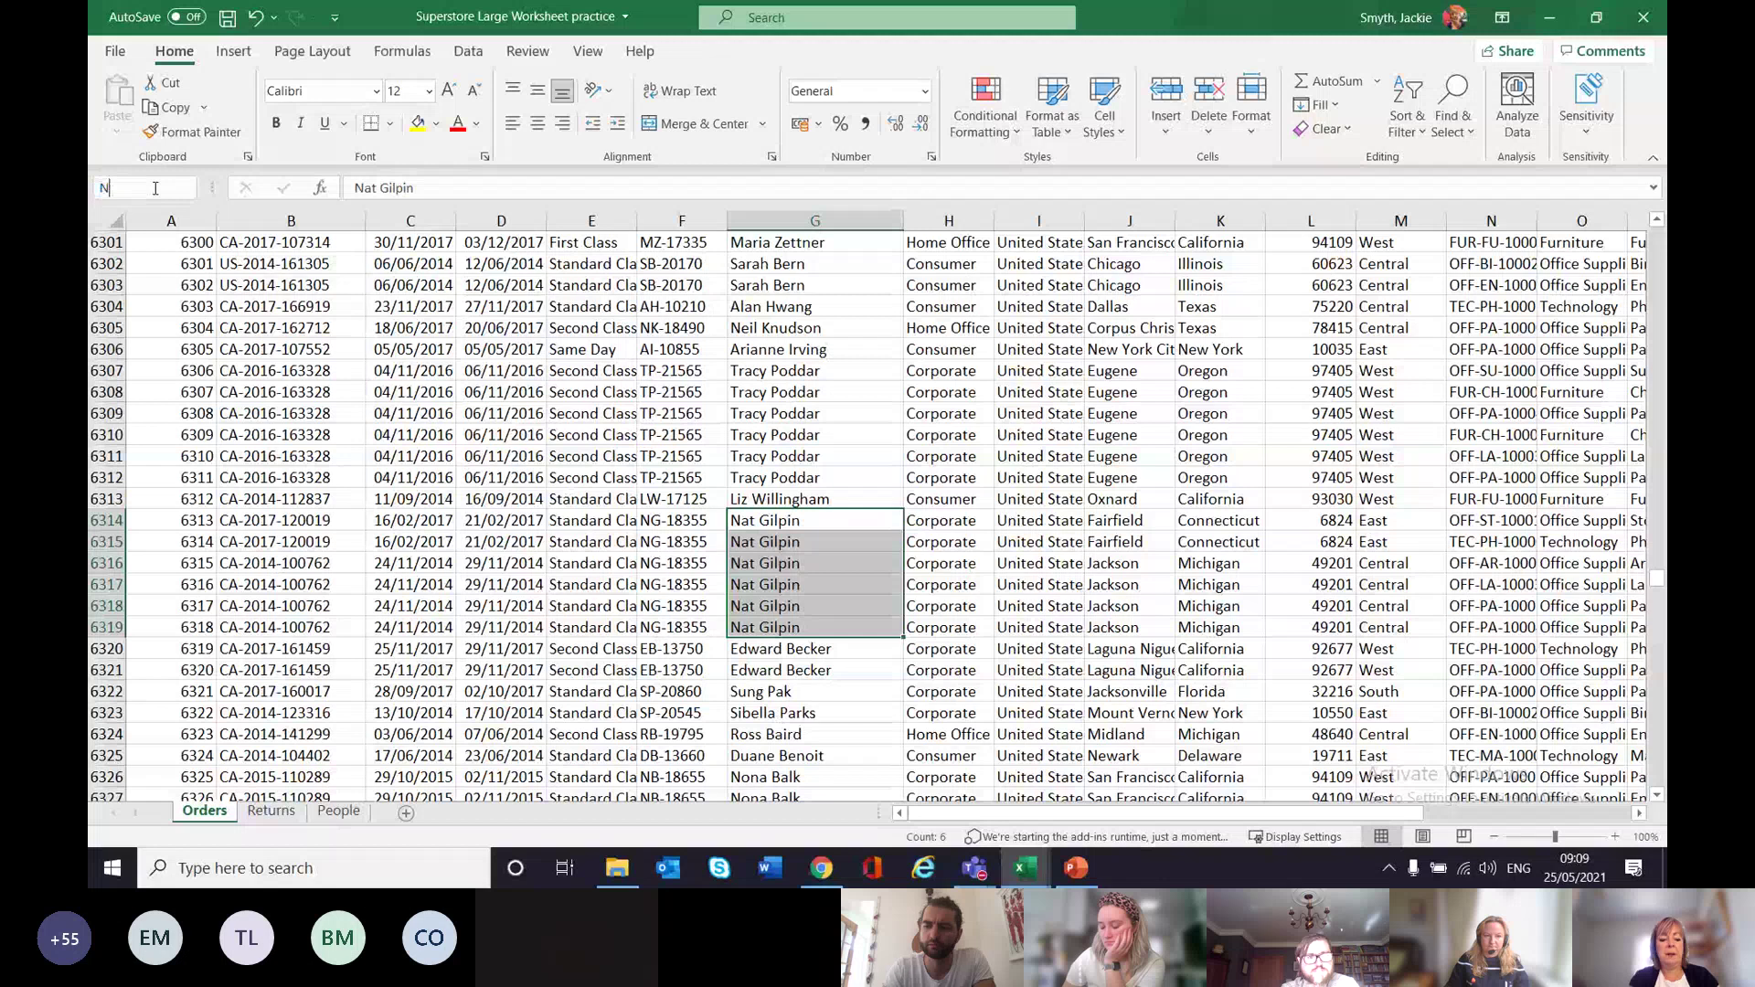
pyautogui.write('Gilpin')
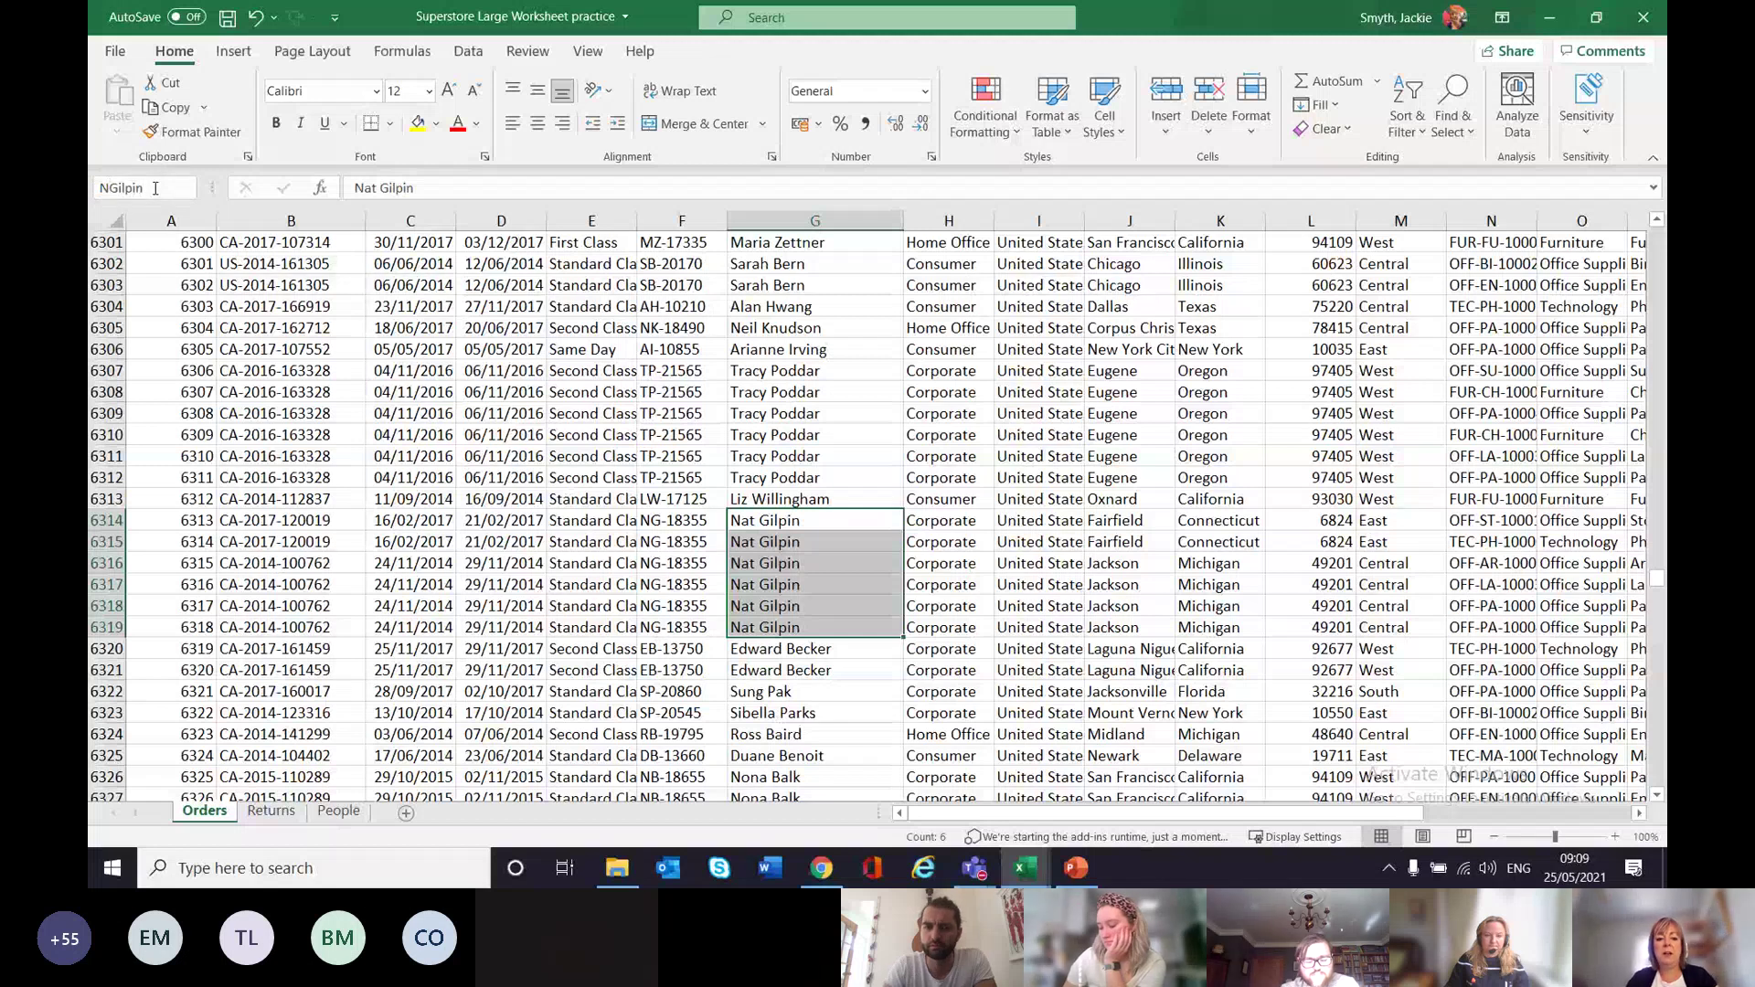
pyautogui.press('Return')
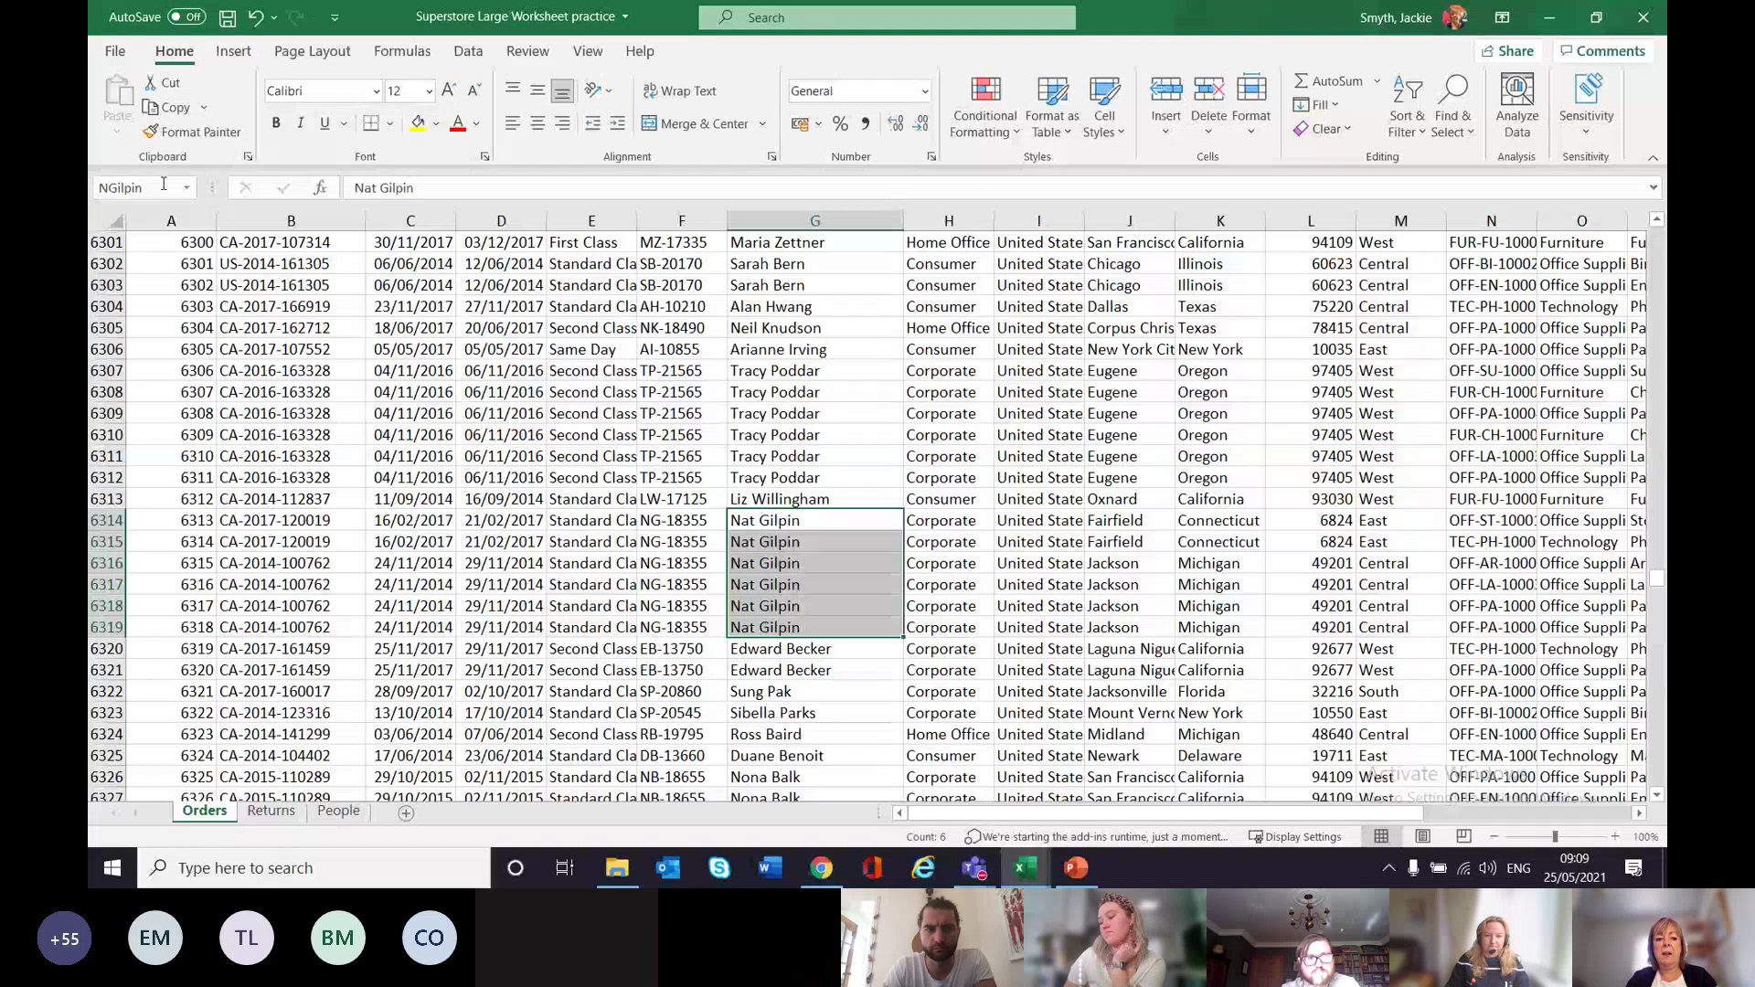
# Check the list of defined range names and return to cell A1.
pyautogui.click(188, 191)
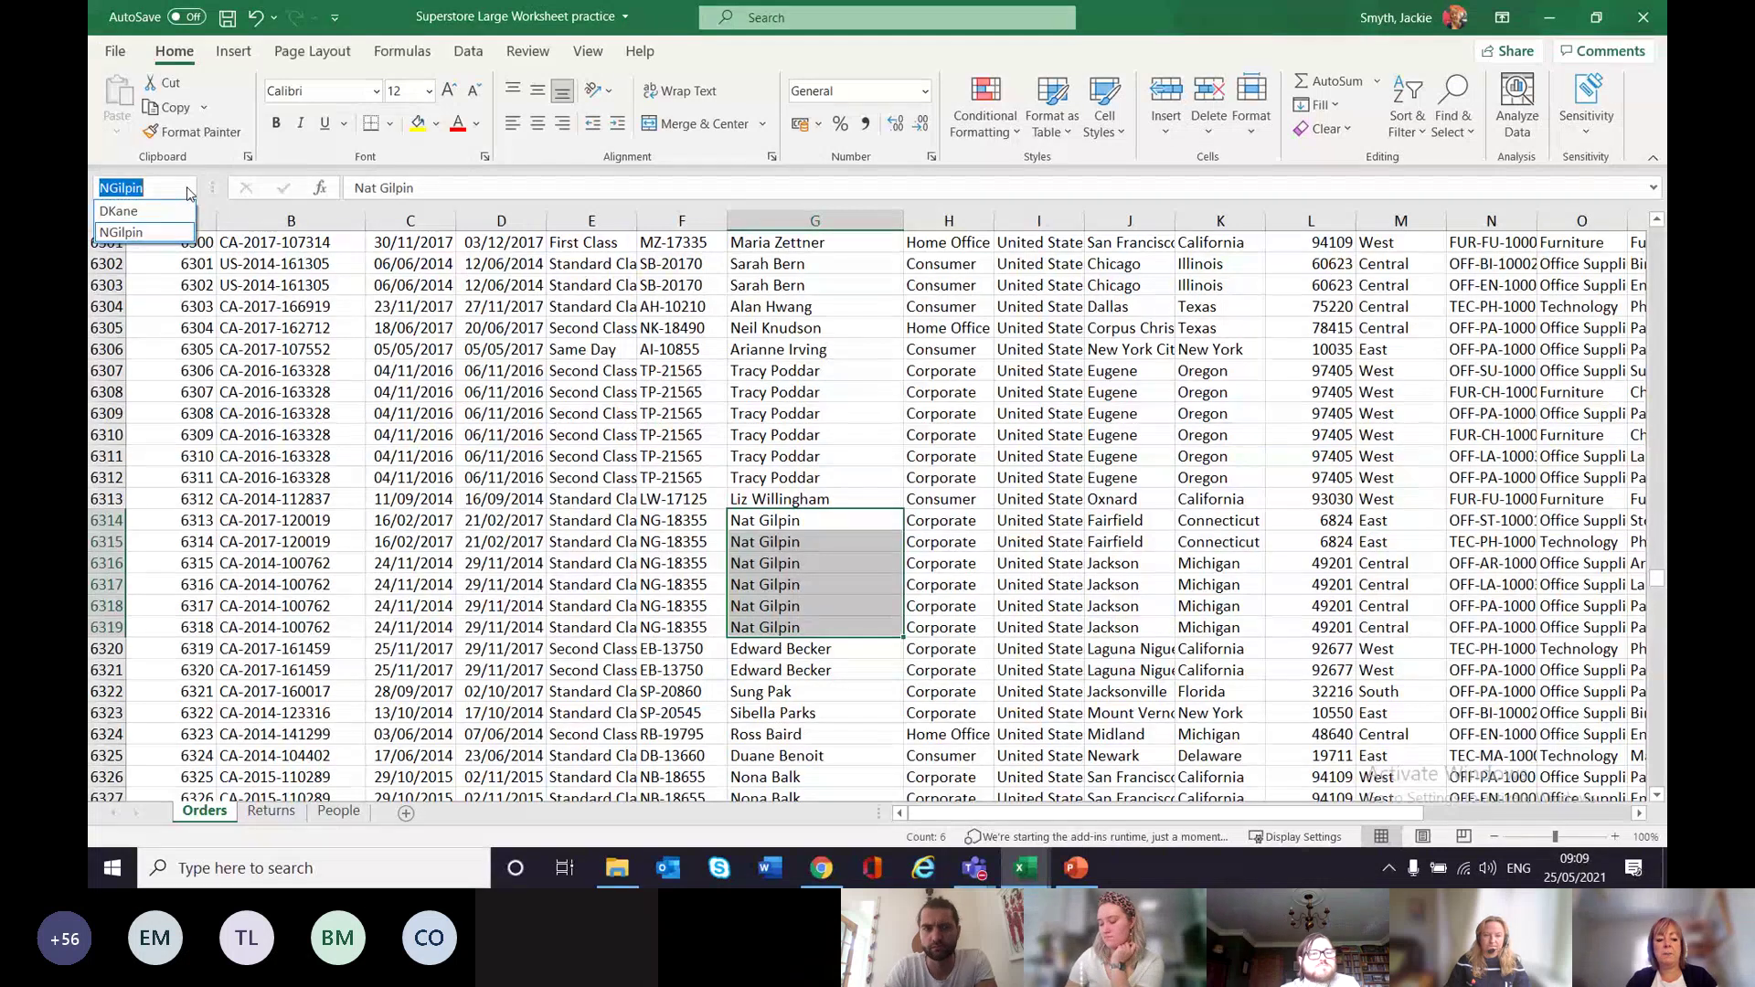
pyautogui.click(349, 568)
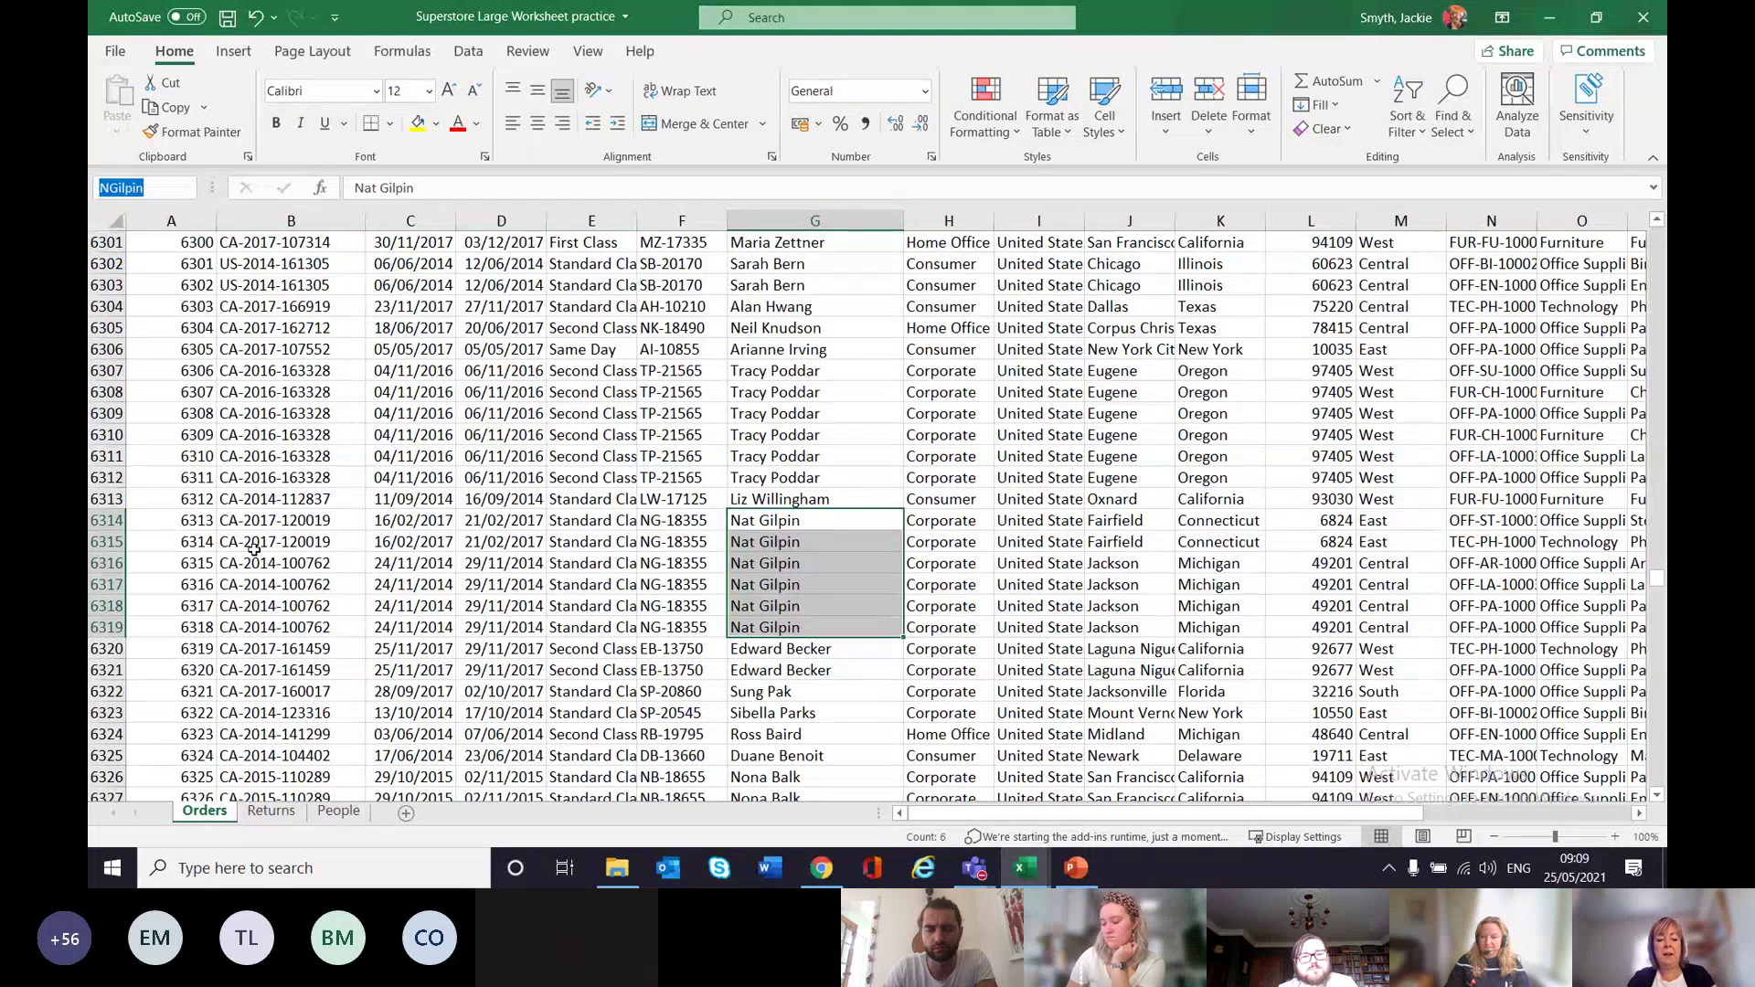
pyautogui.write('a1')
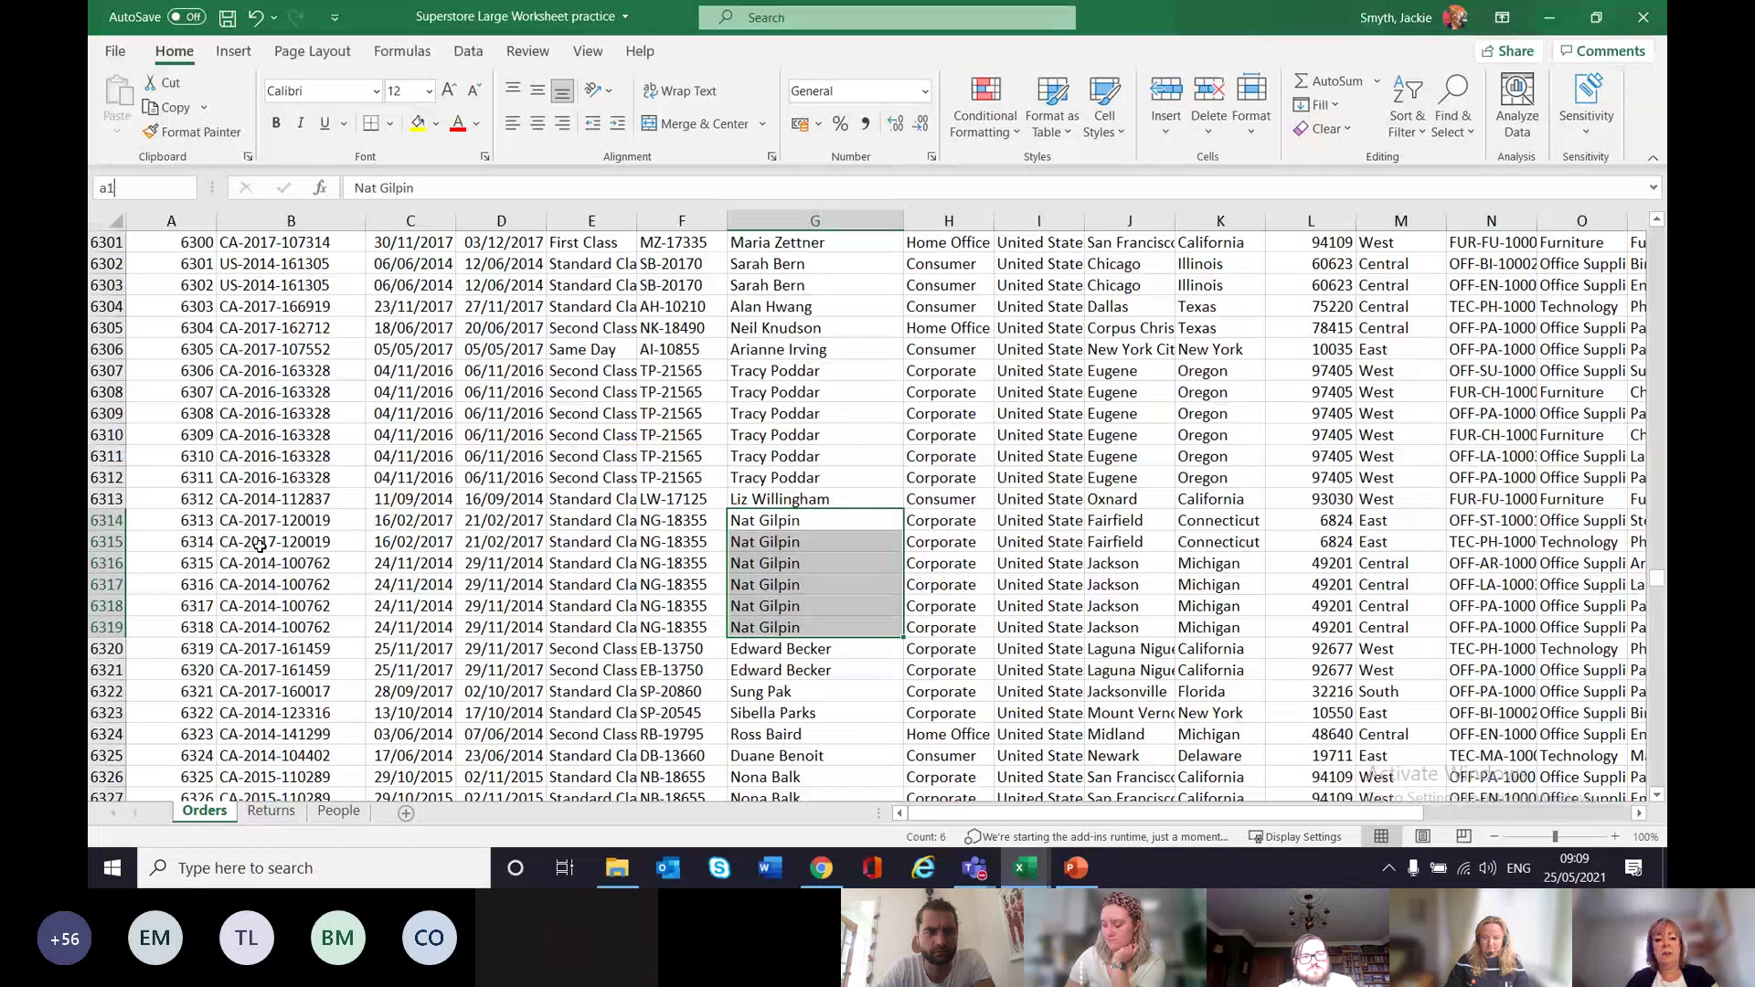
pyautogui.press('Return')
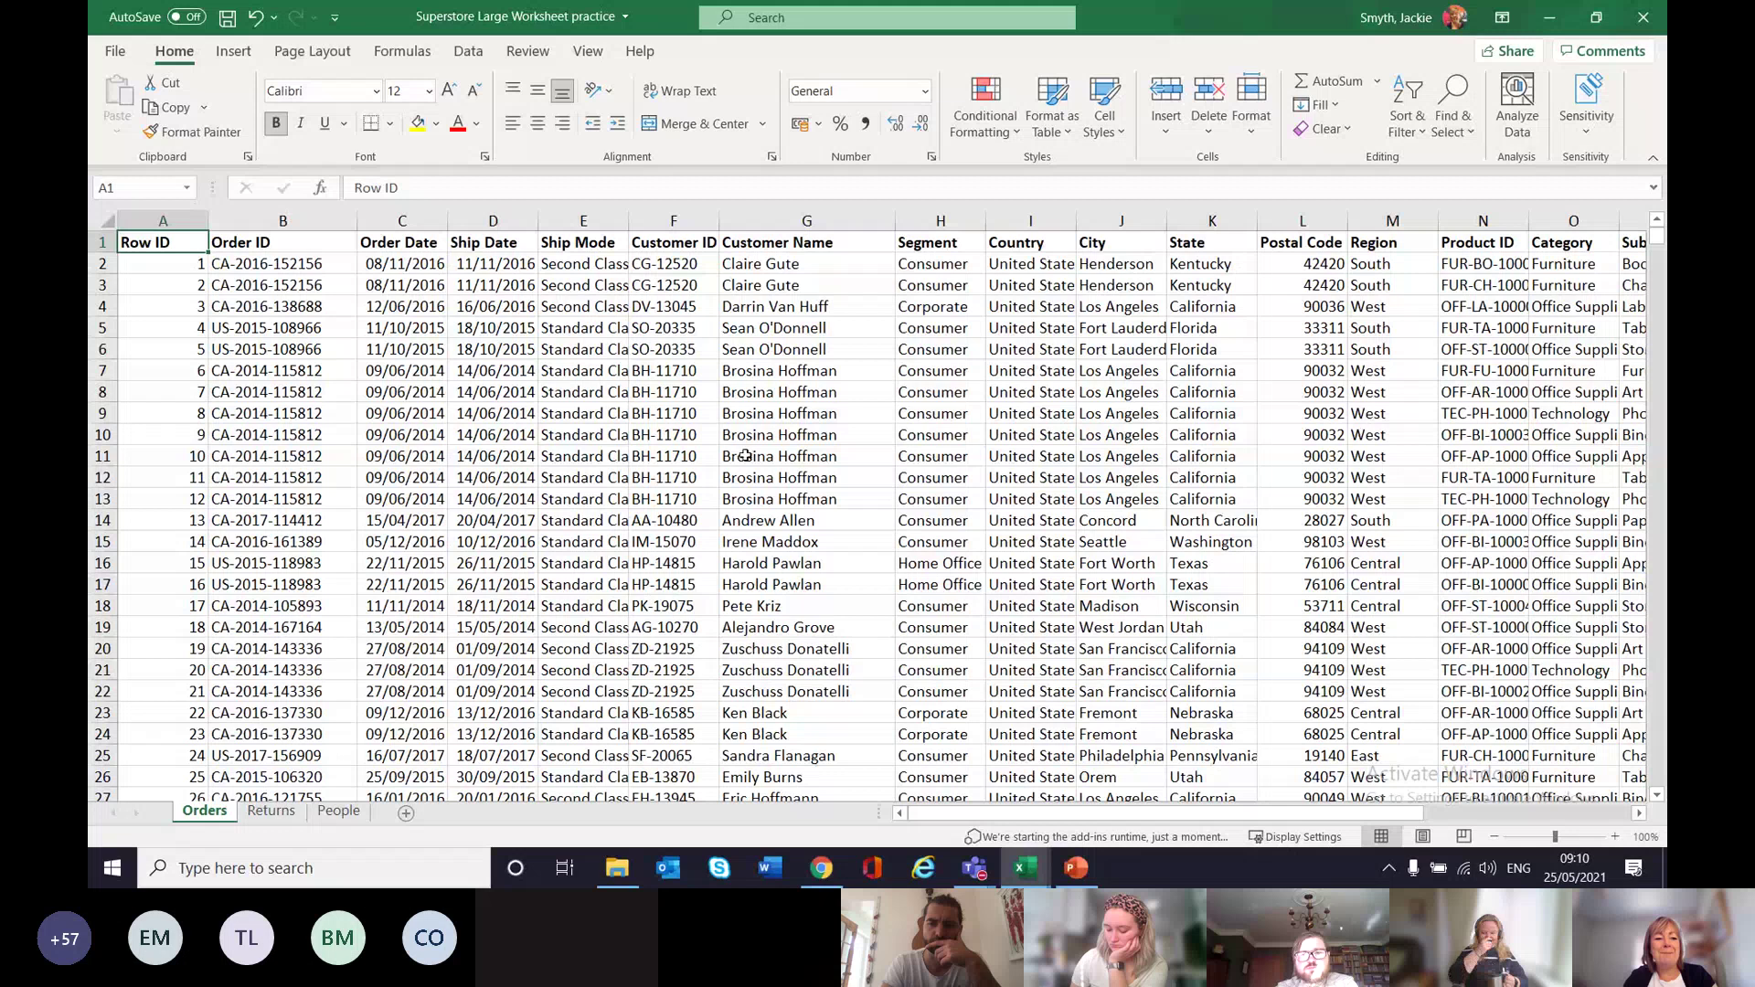
pyautogui.click(183, 190)
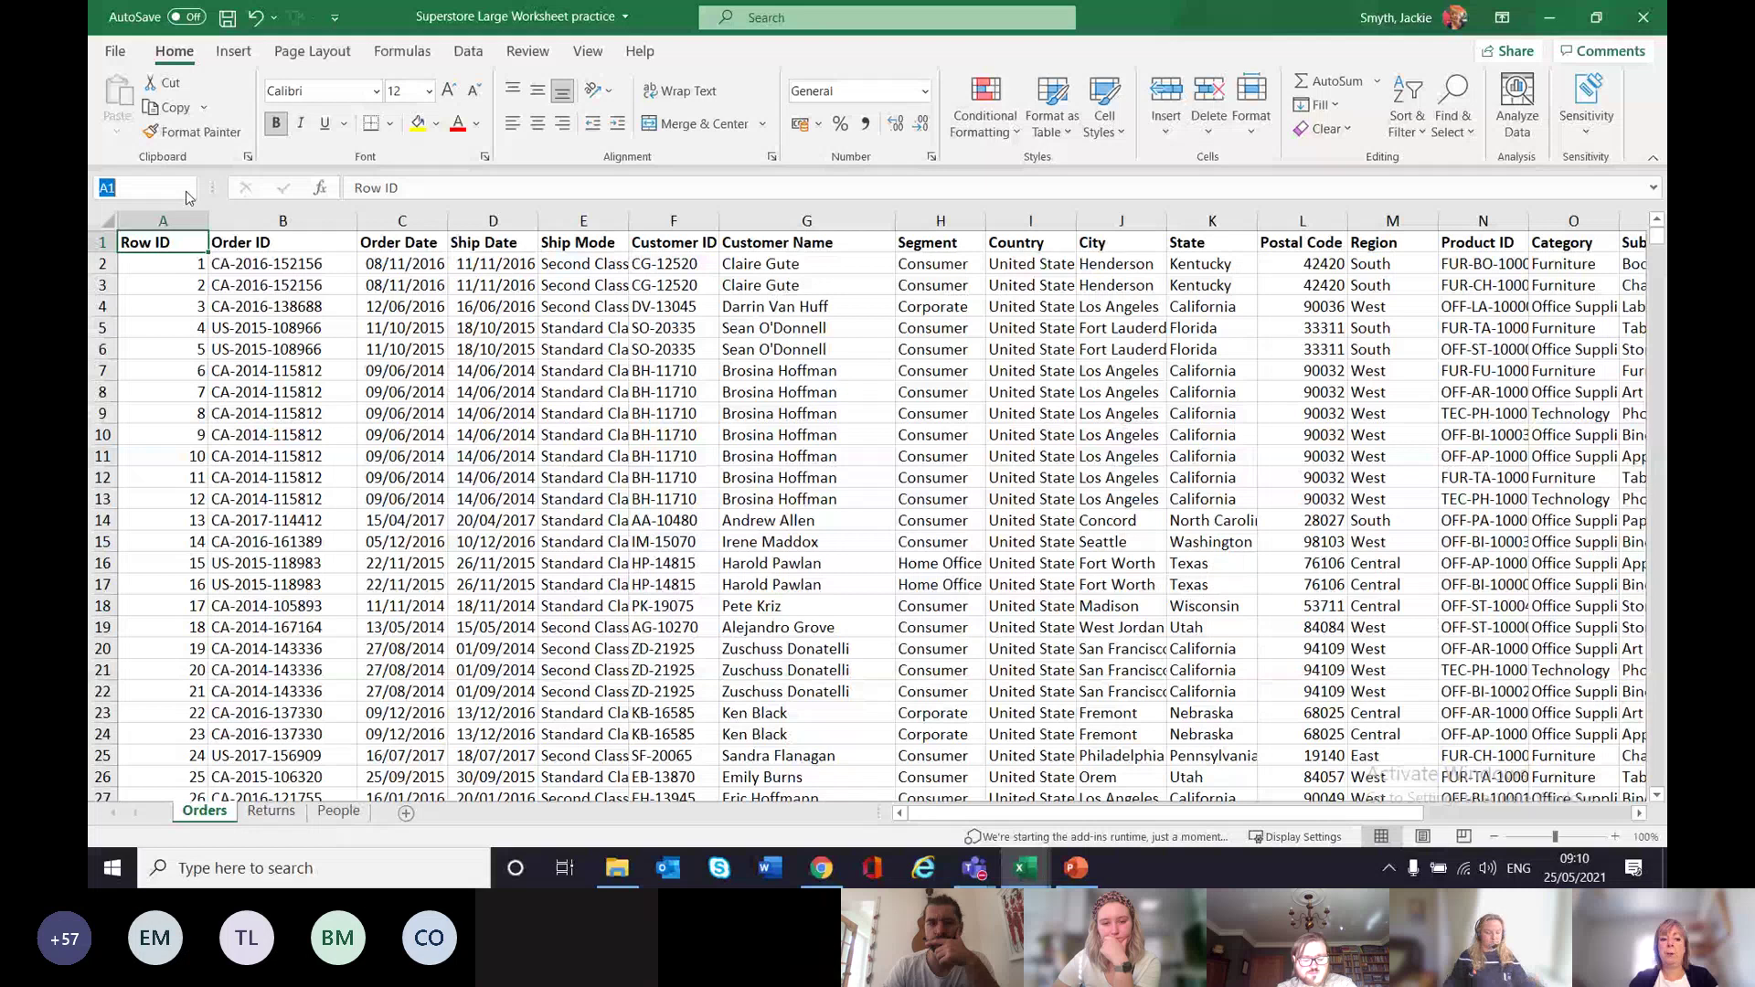
pyautogui.click(164, 242)
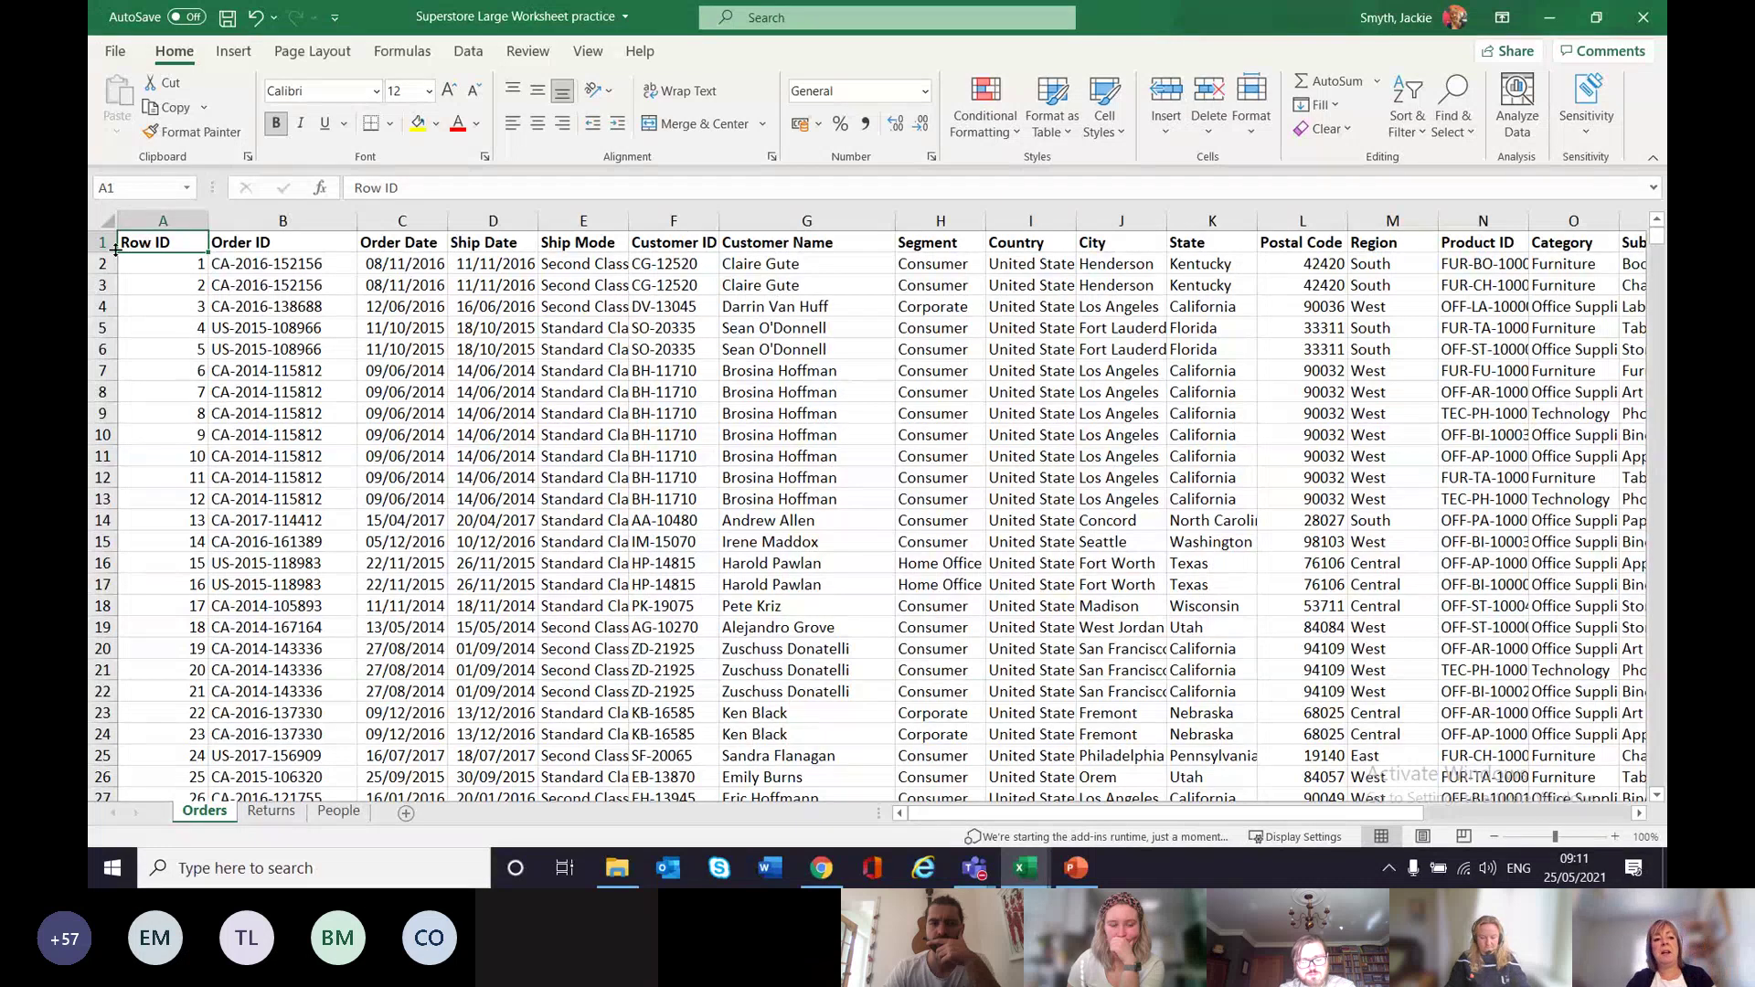
# Select the Order ID cells B14:B26.
pyautogui.scroll(-3, 219, 309)
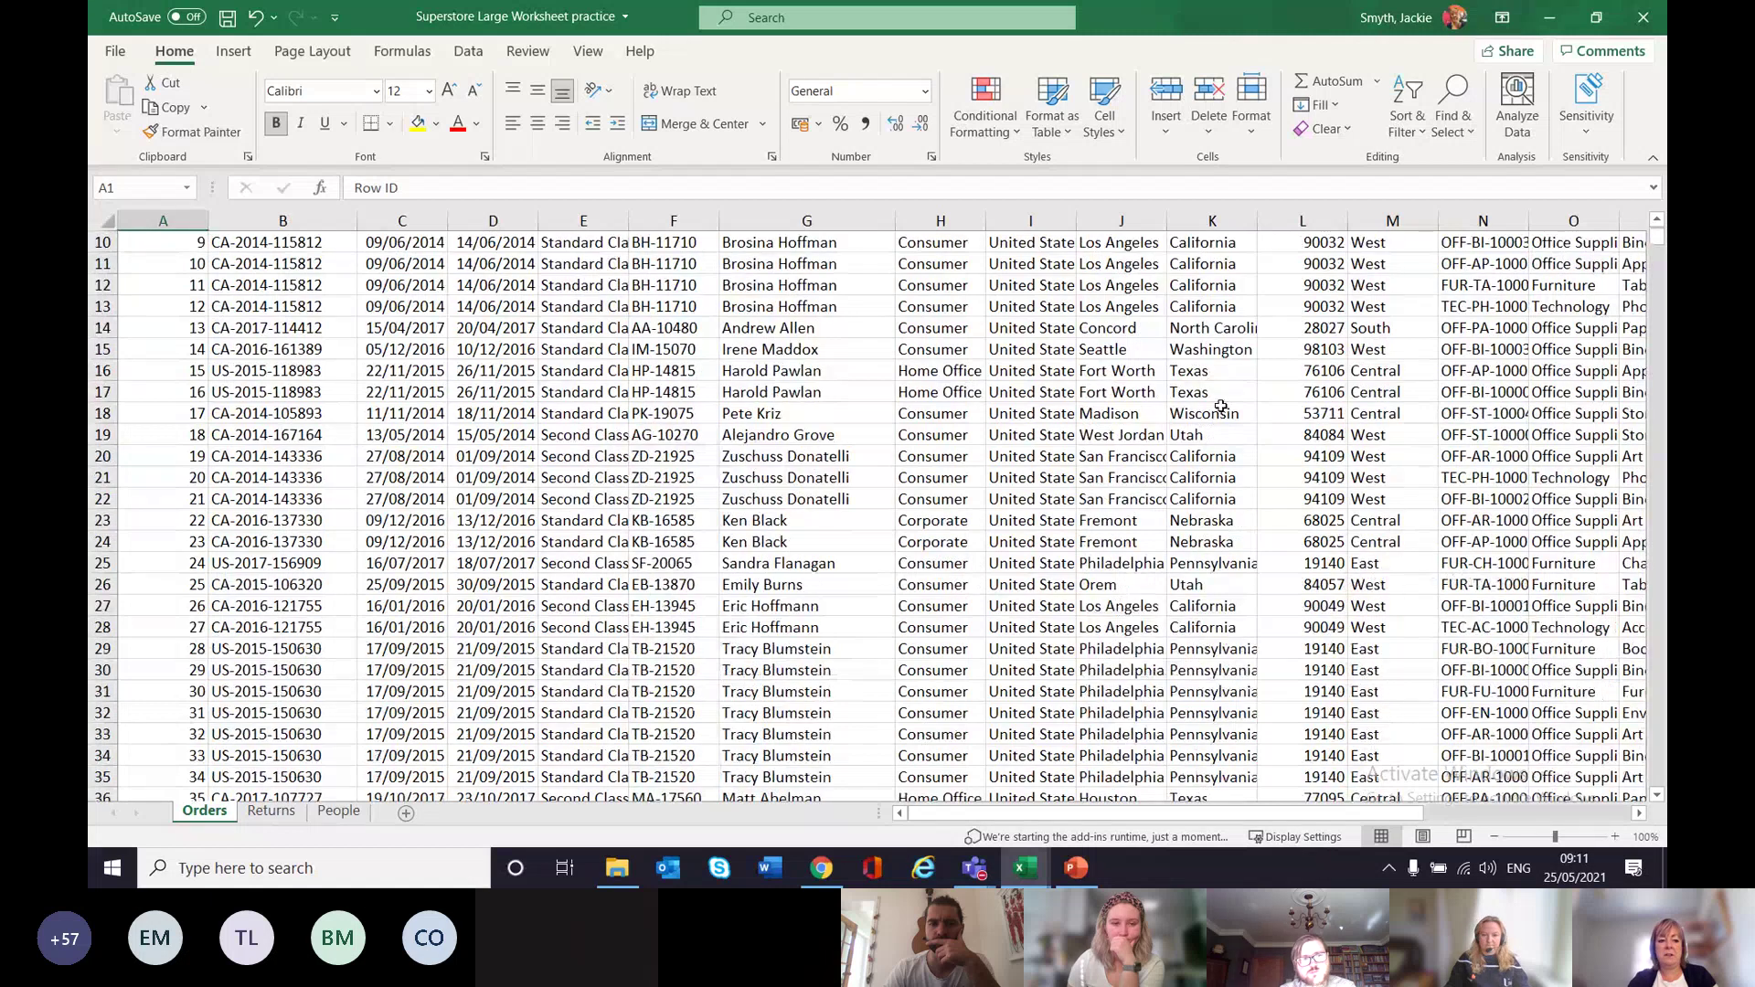
pyautogui.moveTo(267, 328); pyautogui.dragTo(286, 588)
pyautogui.scroll(3, 287, 587)
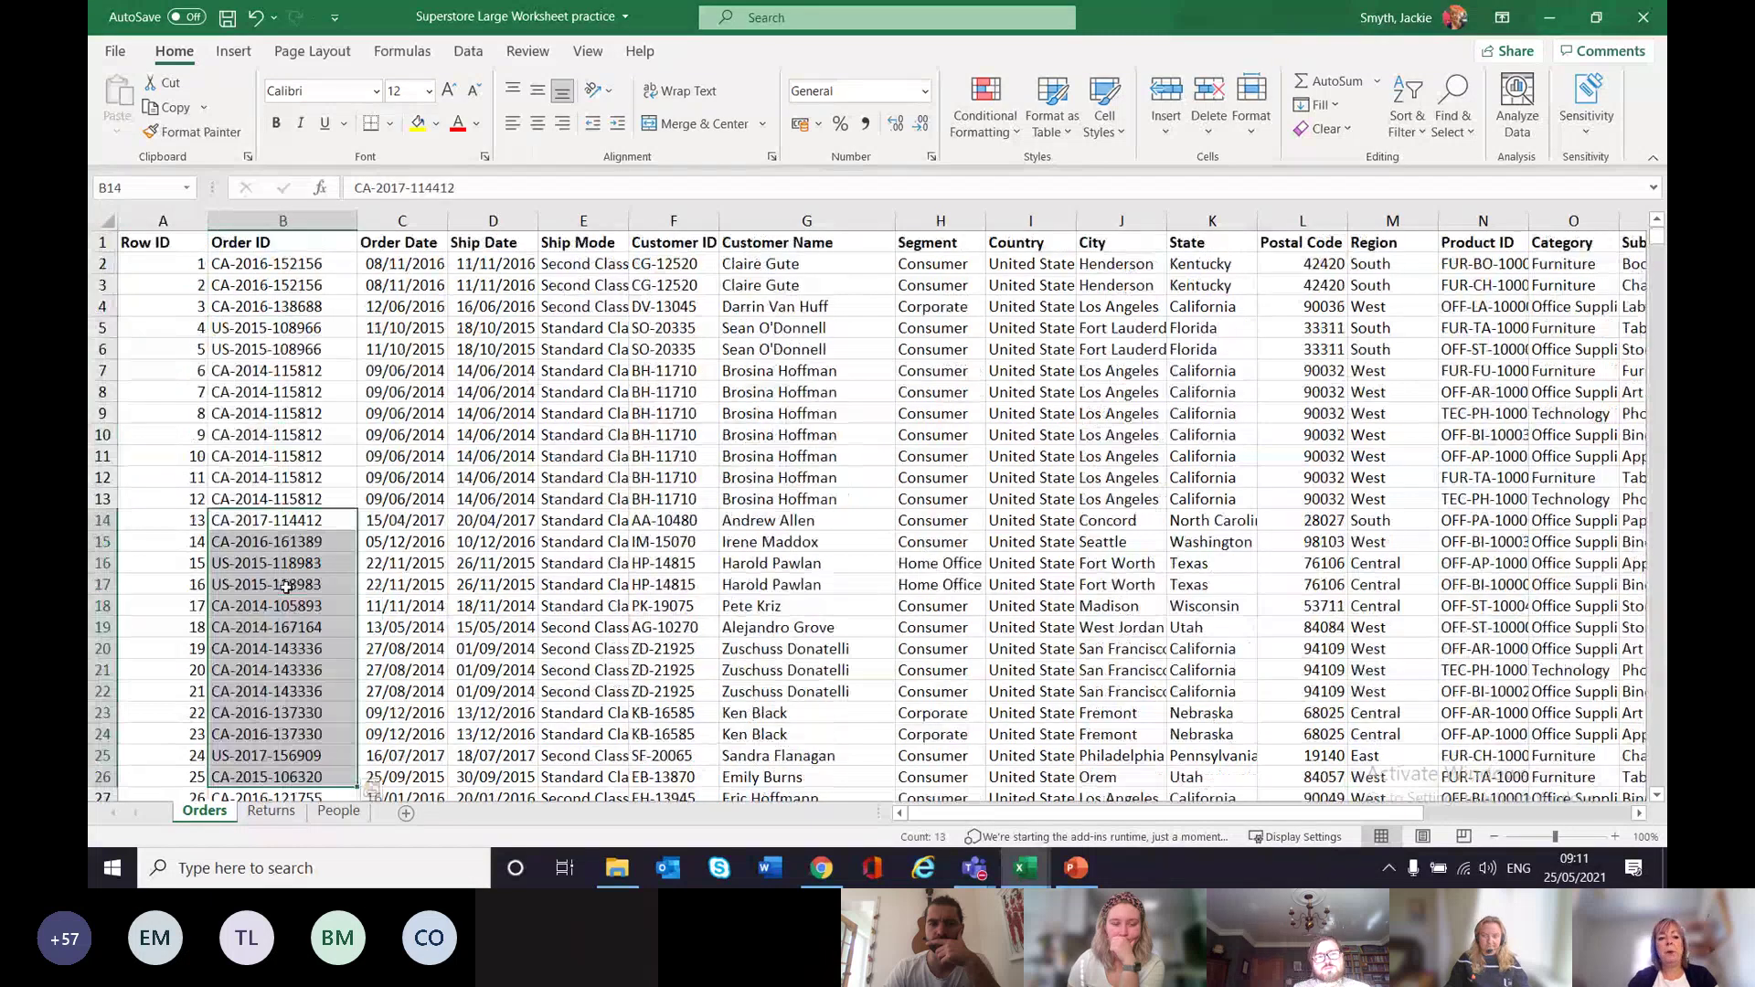
# Add filters to the header row of the Orders data with the Order ID heading in B1 selected.
pyautogui.click(314, 242)
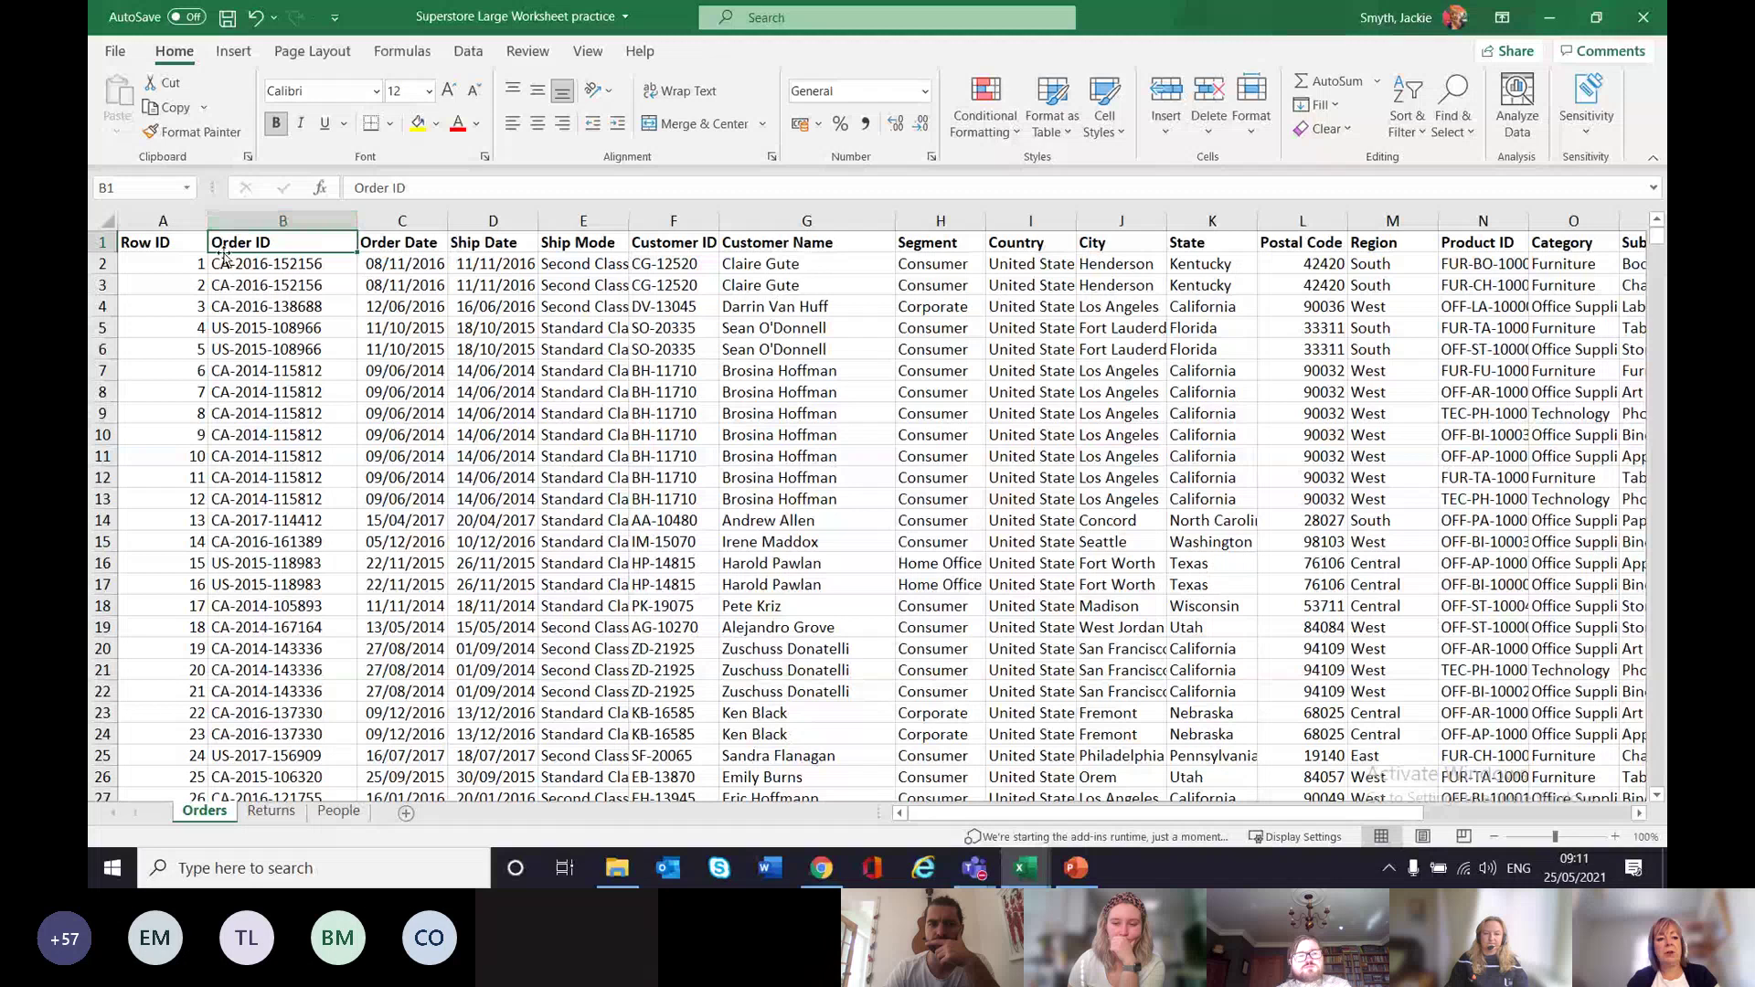
pyautogui.click(162, 243)
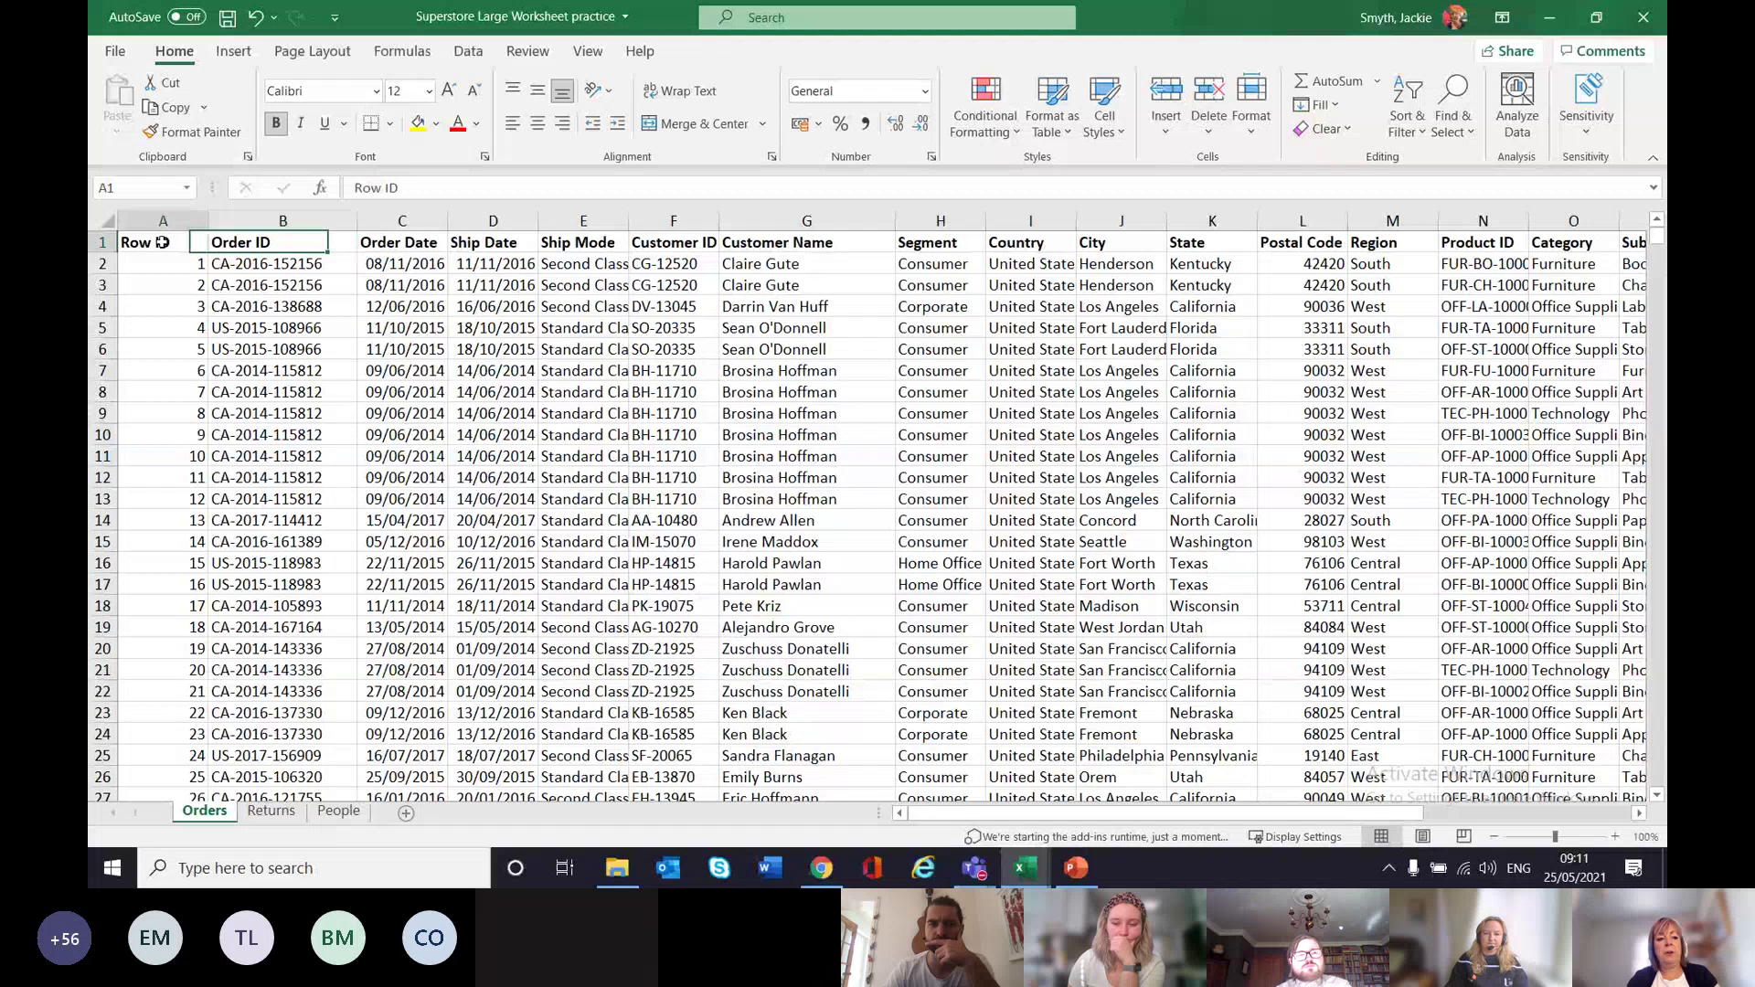
pyautogui.click(214, 242)
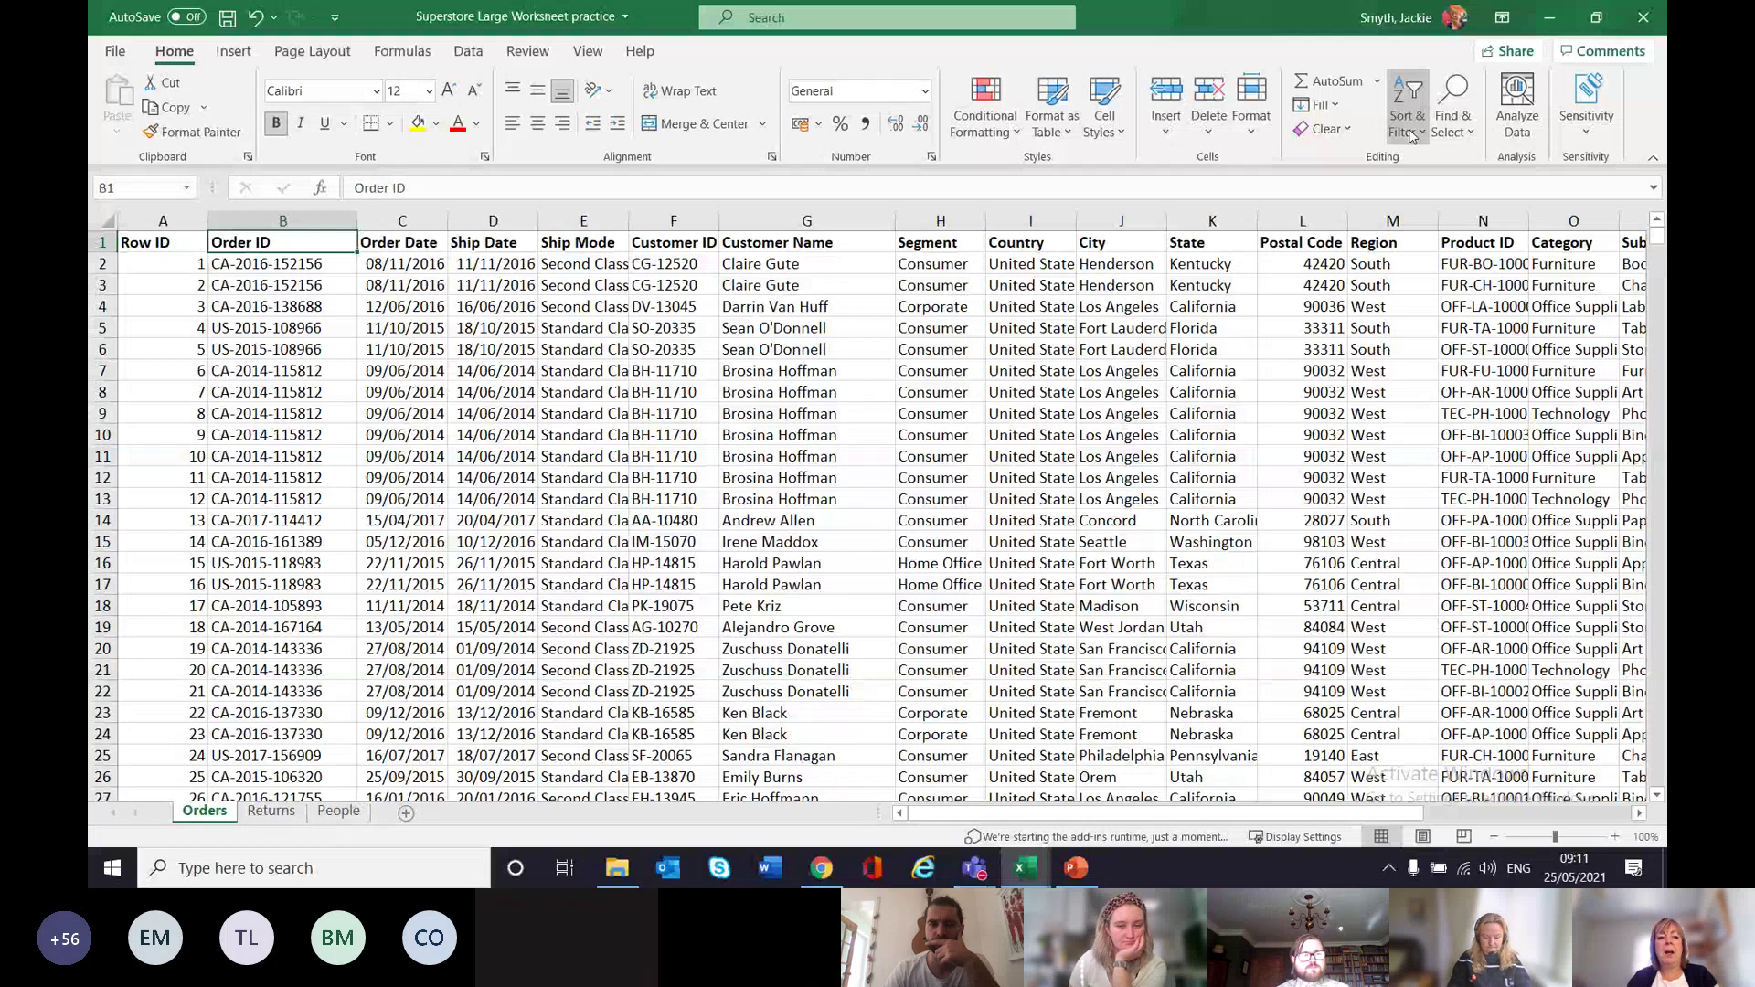
pyautogui.click(1432, 230)
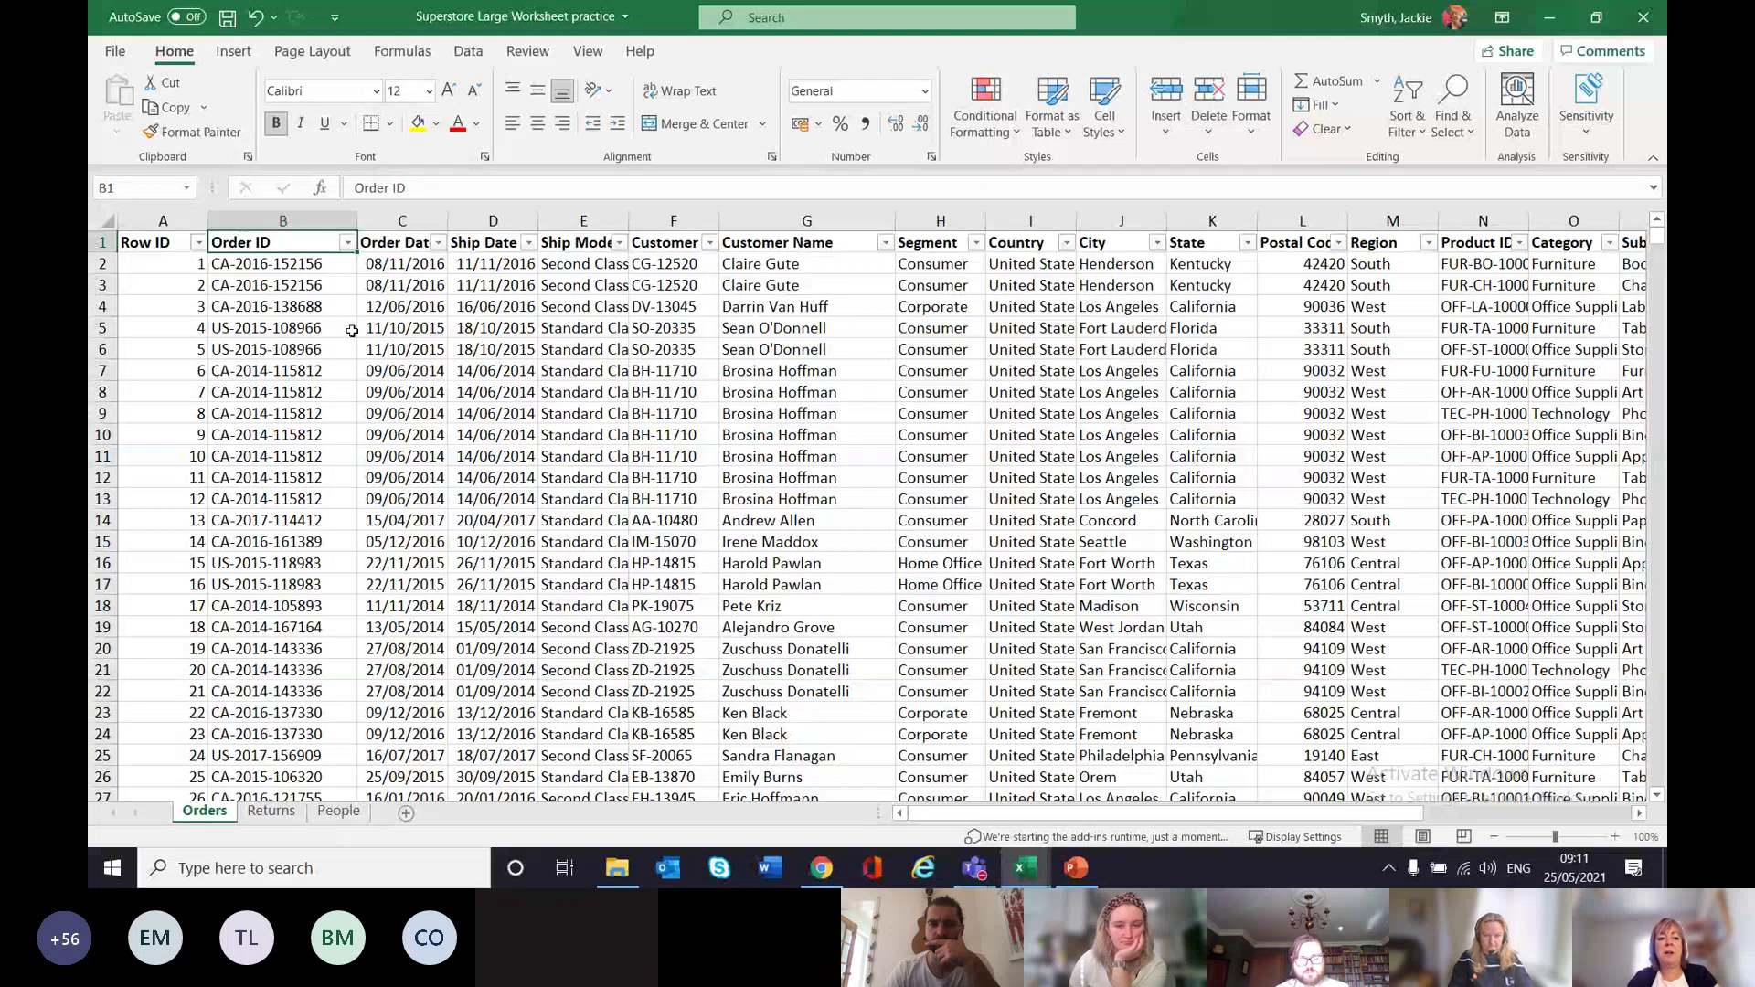
# Filter the Order ID column so that only one single 2014 order from the value list is included.
pyautogui.click(347, 243)
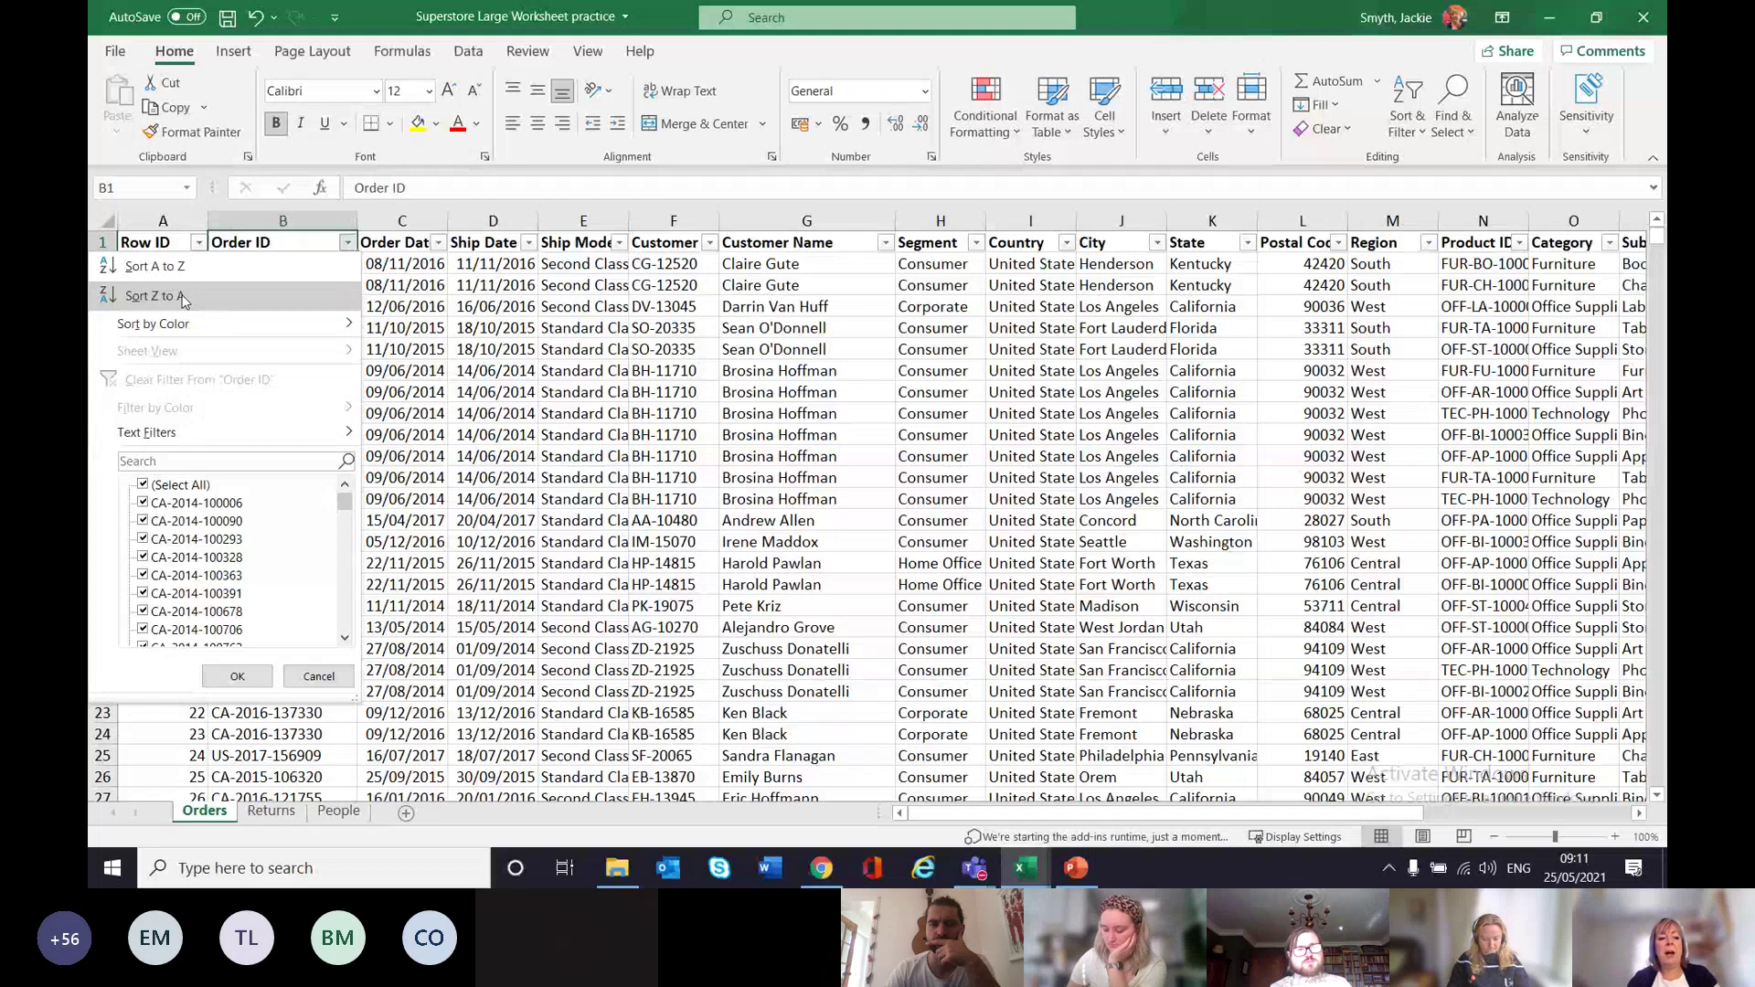
pyautogui.click(142, 485)
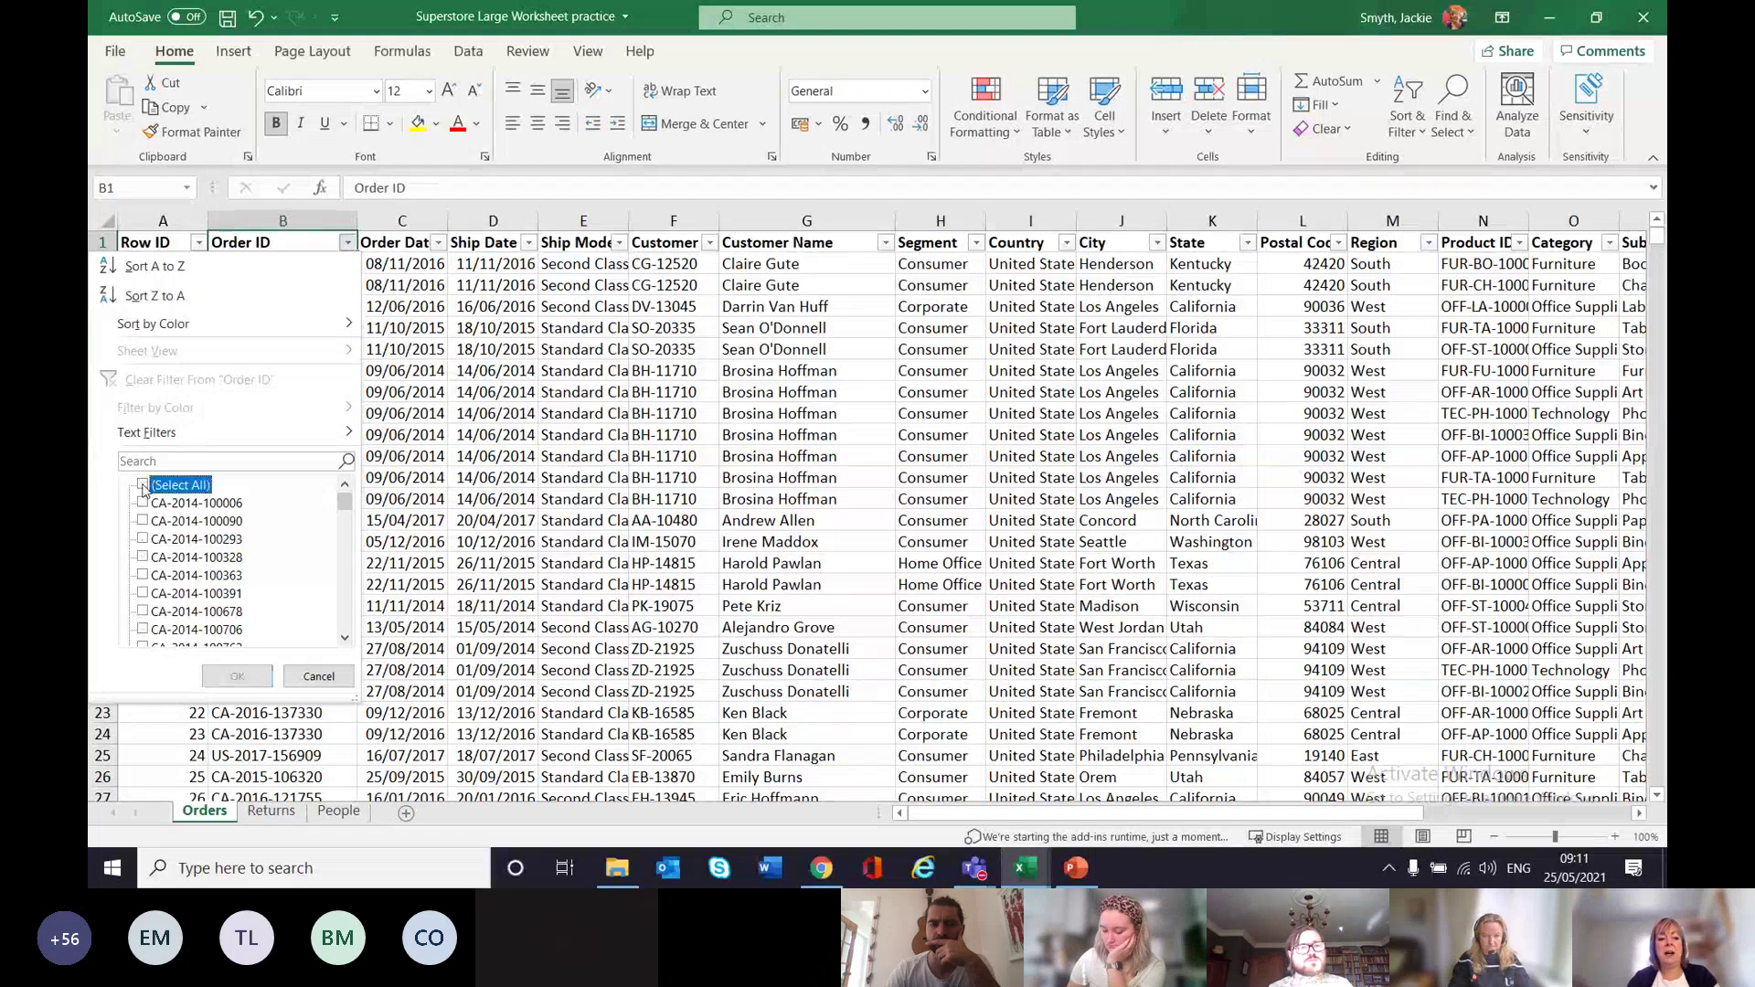
pyautogui.scroll(-3, 186, 553)
pyautogui.click(143, 541)
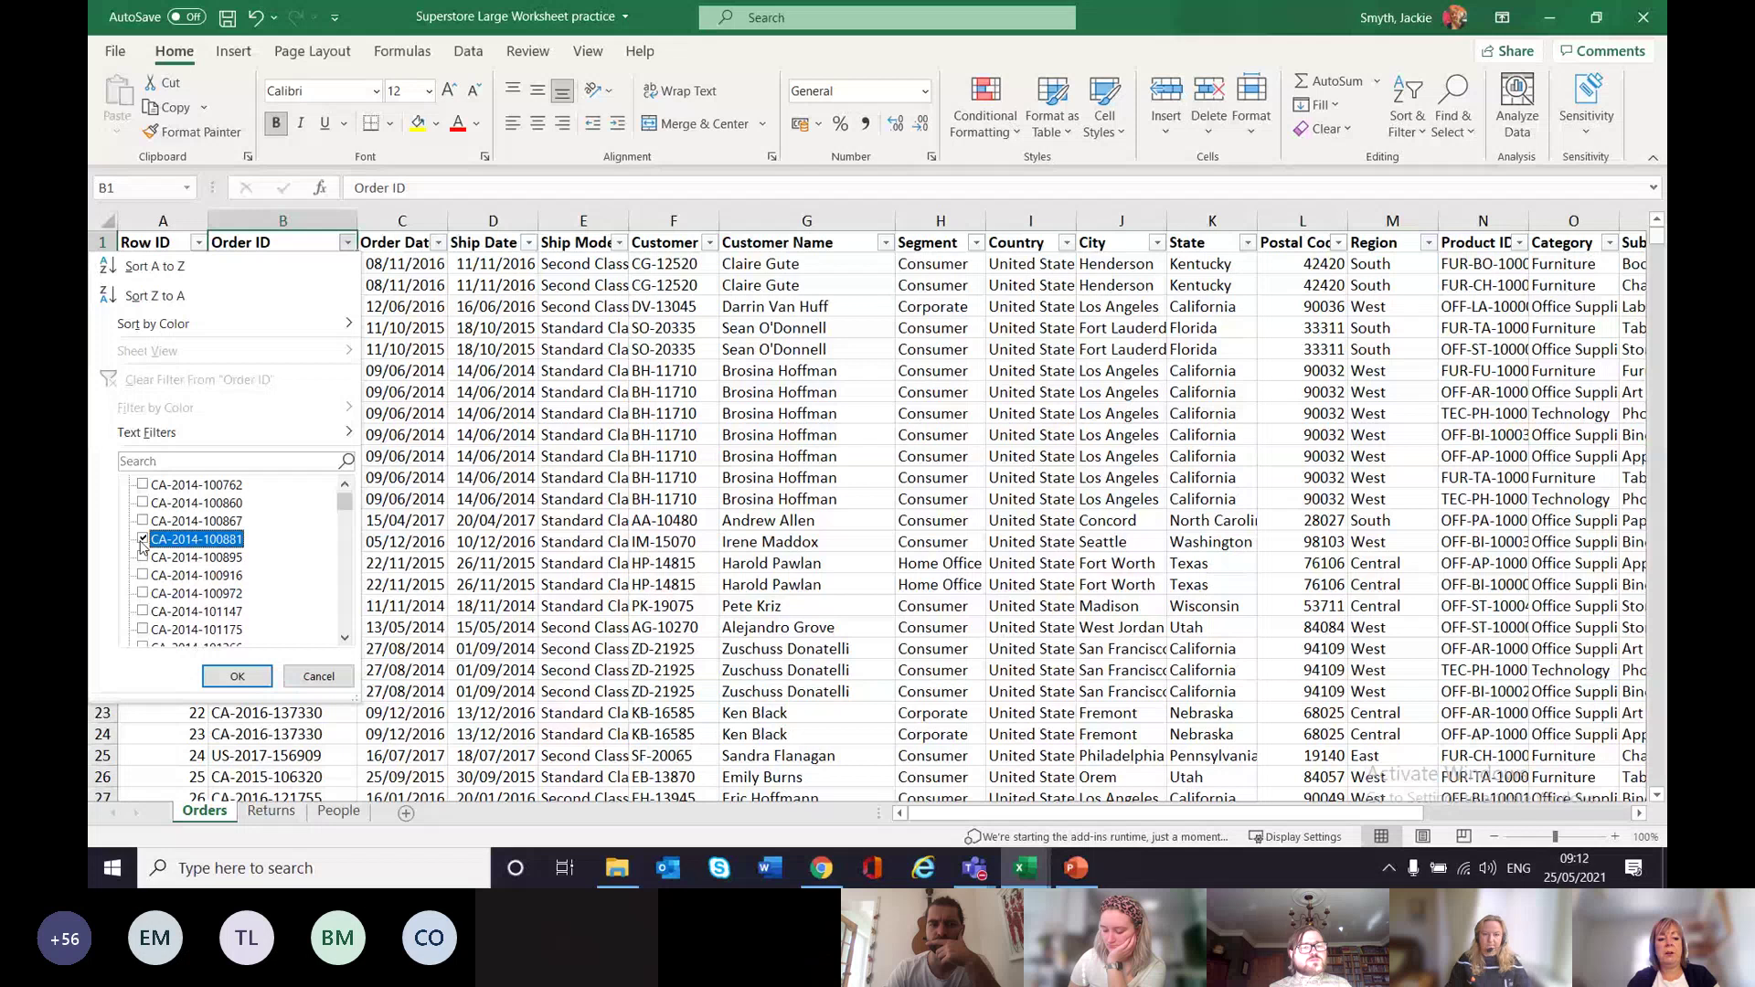
pyautogui.click(237, 677)
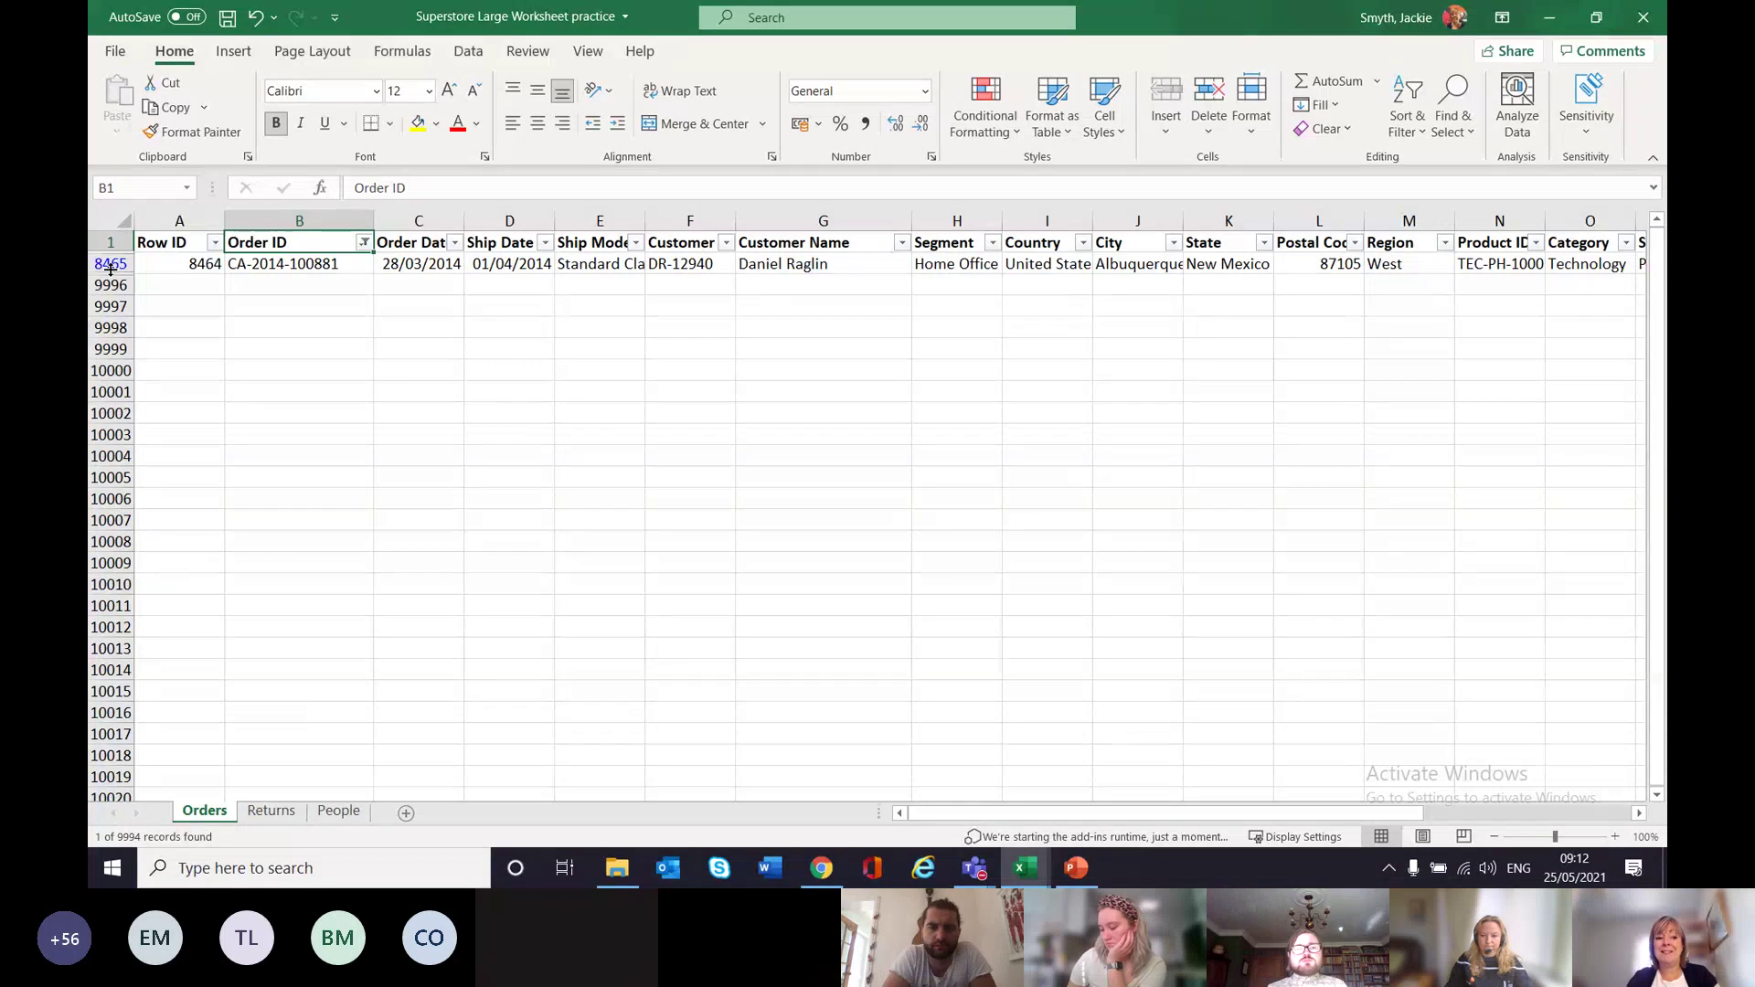
# Include all values again in the Order ID column's filter.
pyautogui.click(363, 243)
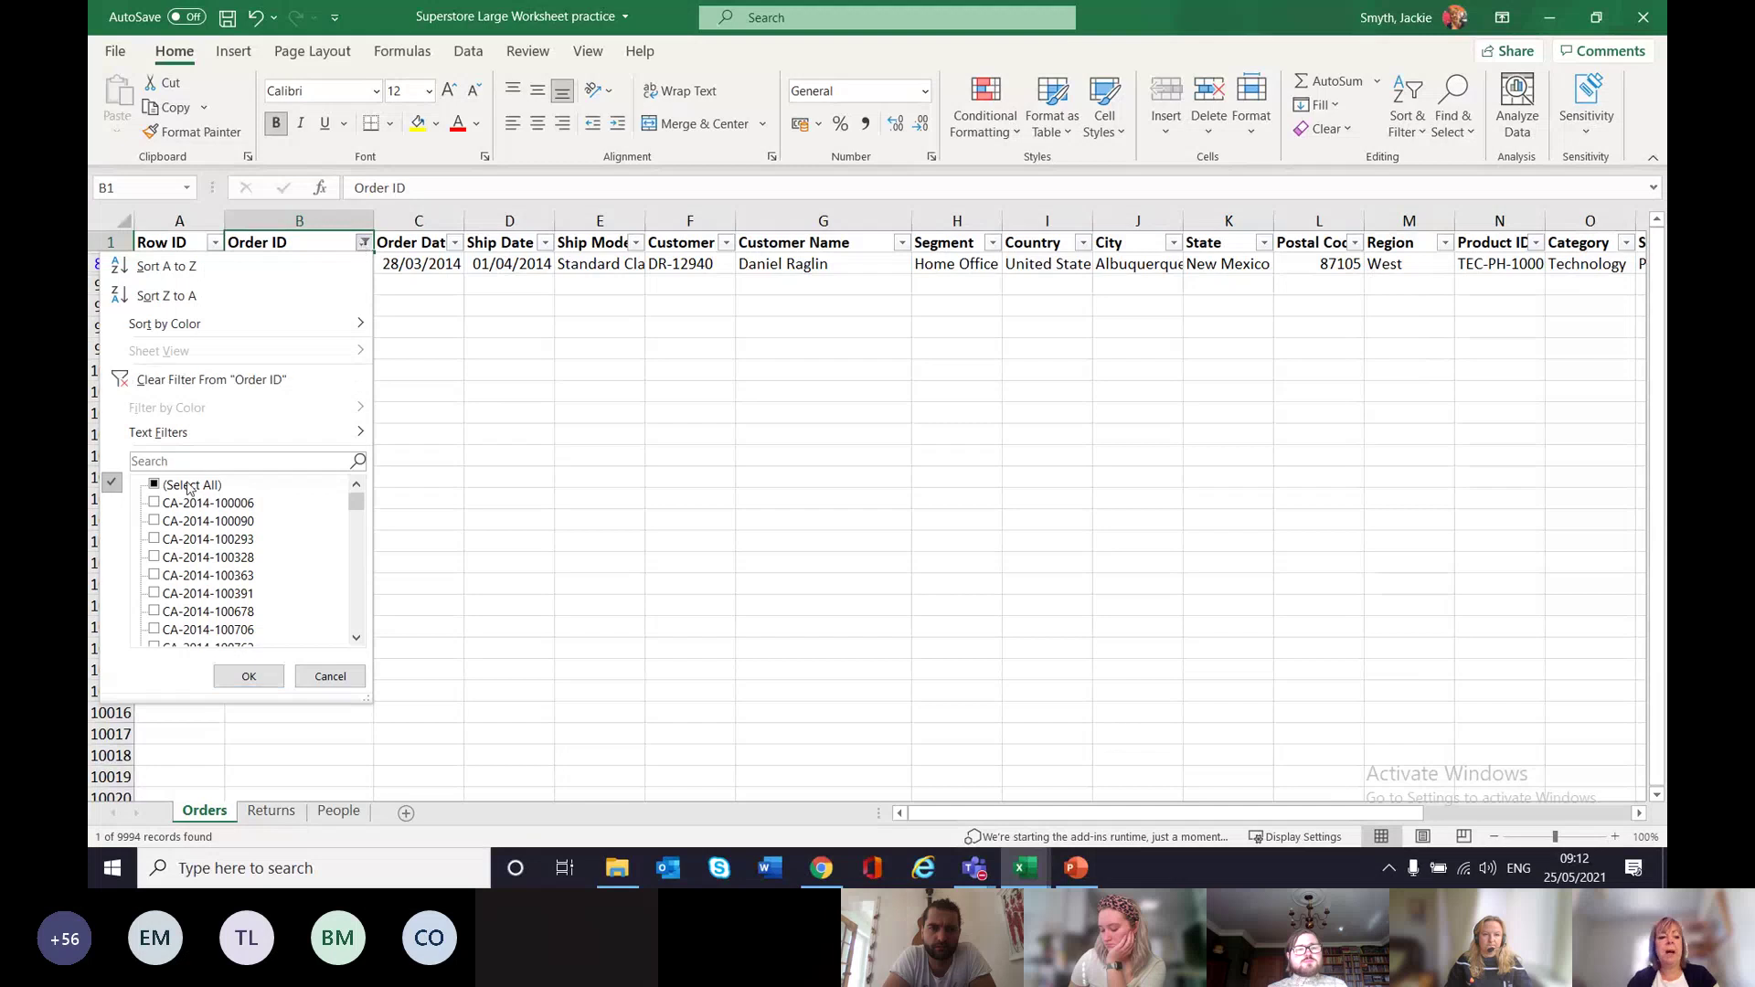
pyautogui.click(154, 485)
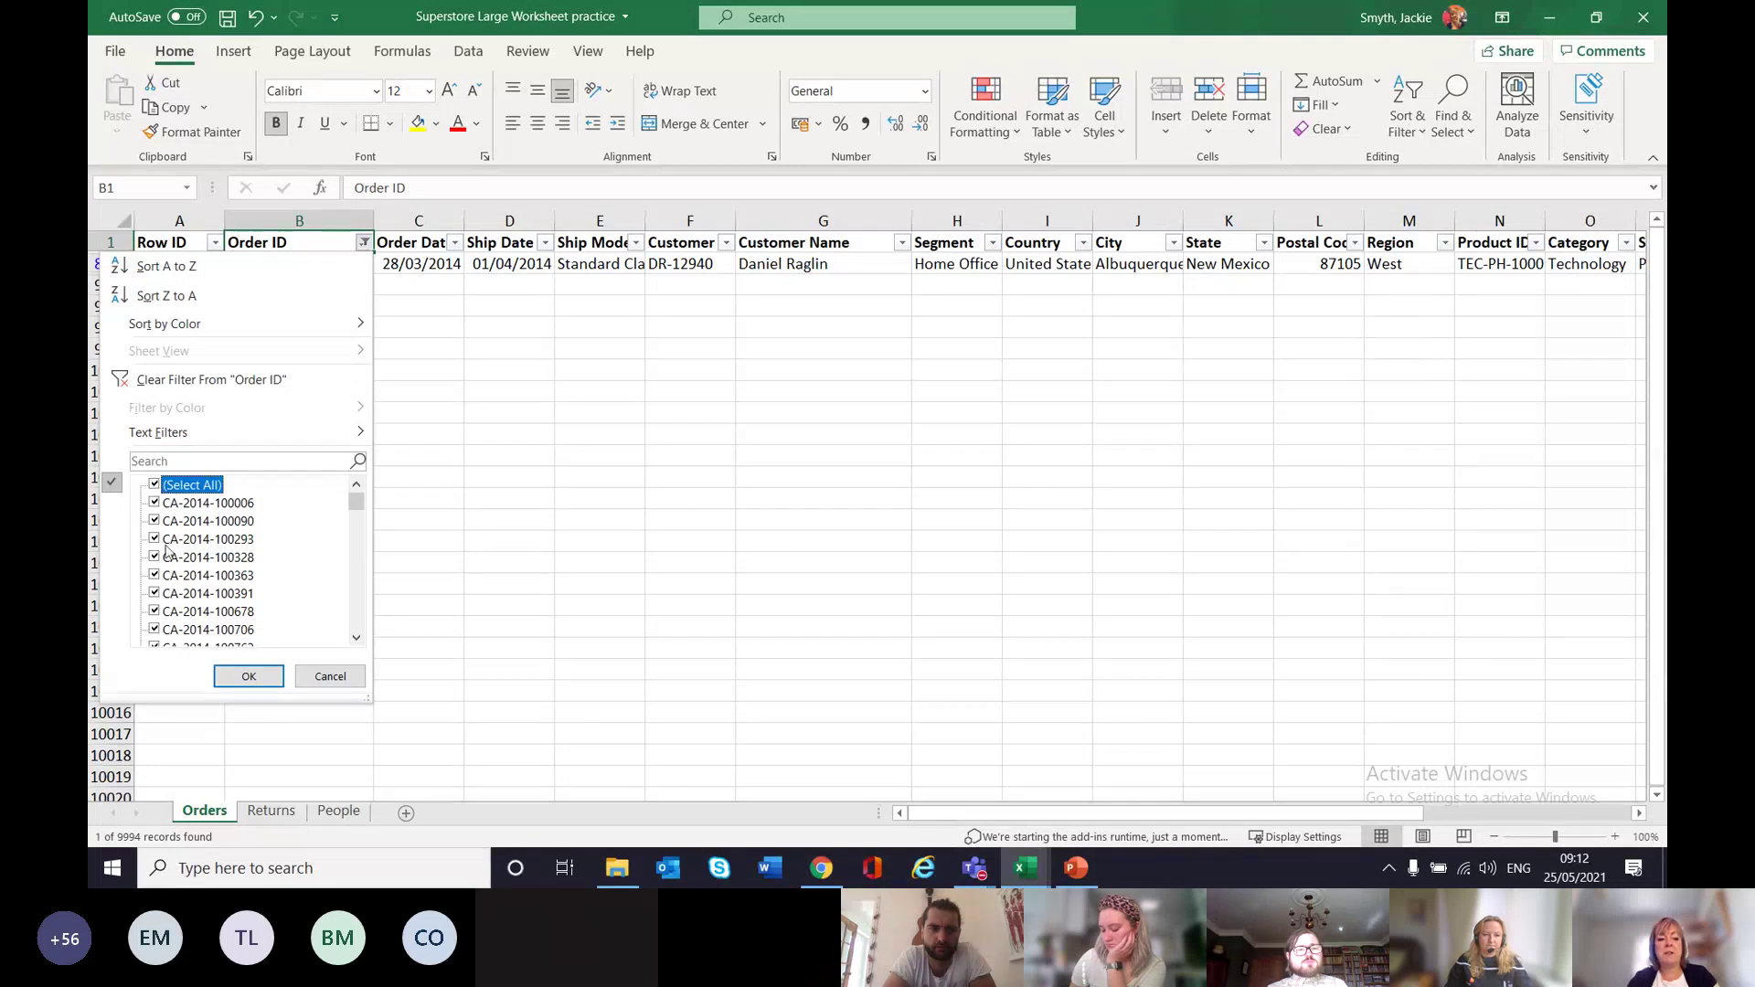
pyautogui.click(250, 678)
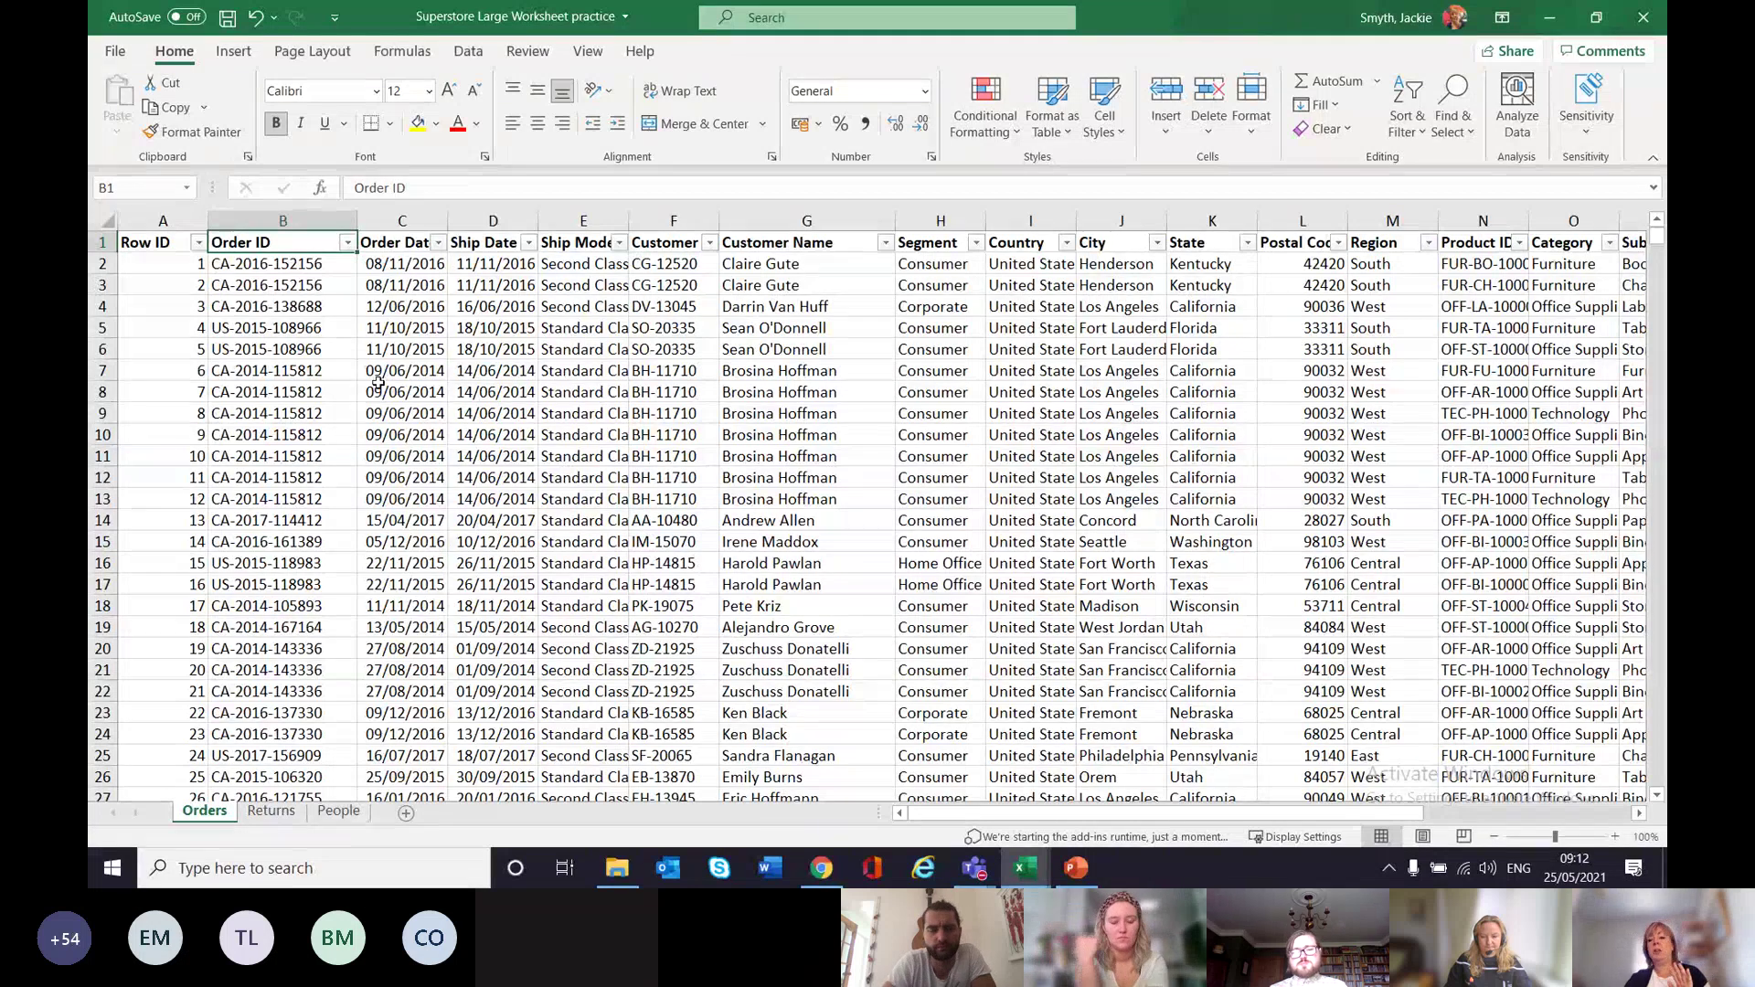
# Freeze the top row of the Orders sheet and check the header row against records farther down.
pyautogui.scroll(-6, 377, 382)
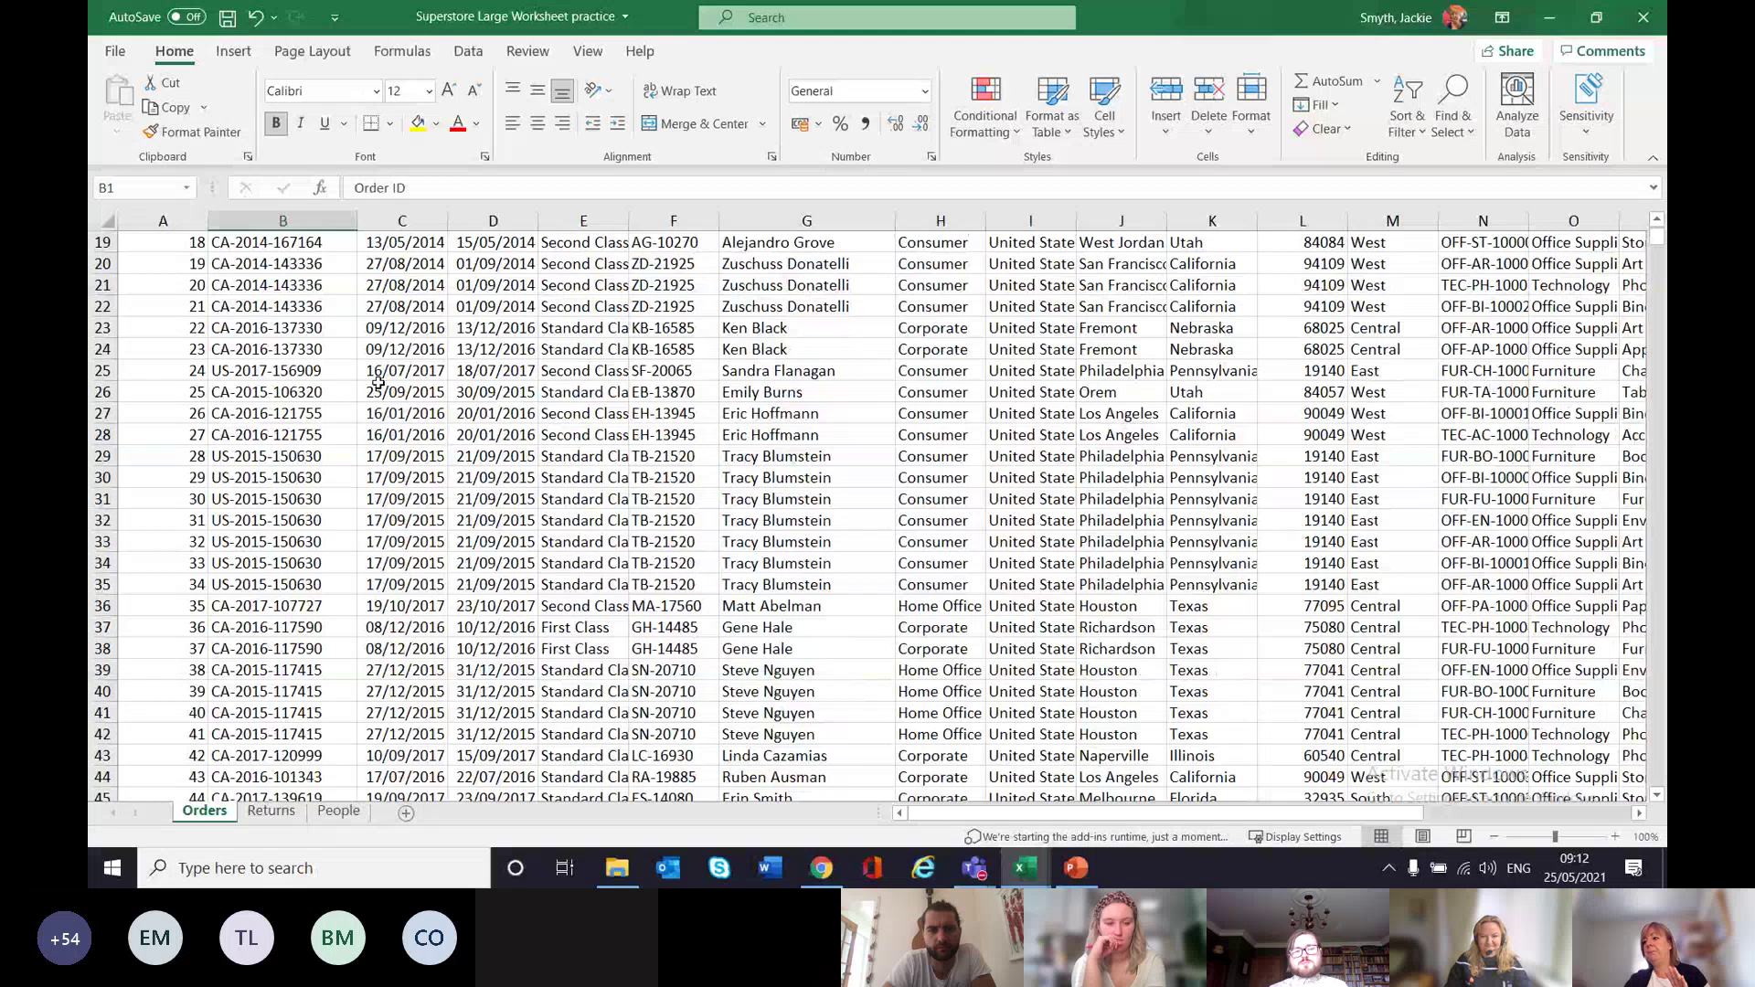
pyautogui.scroll(6, 377, 382)
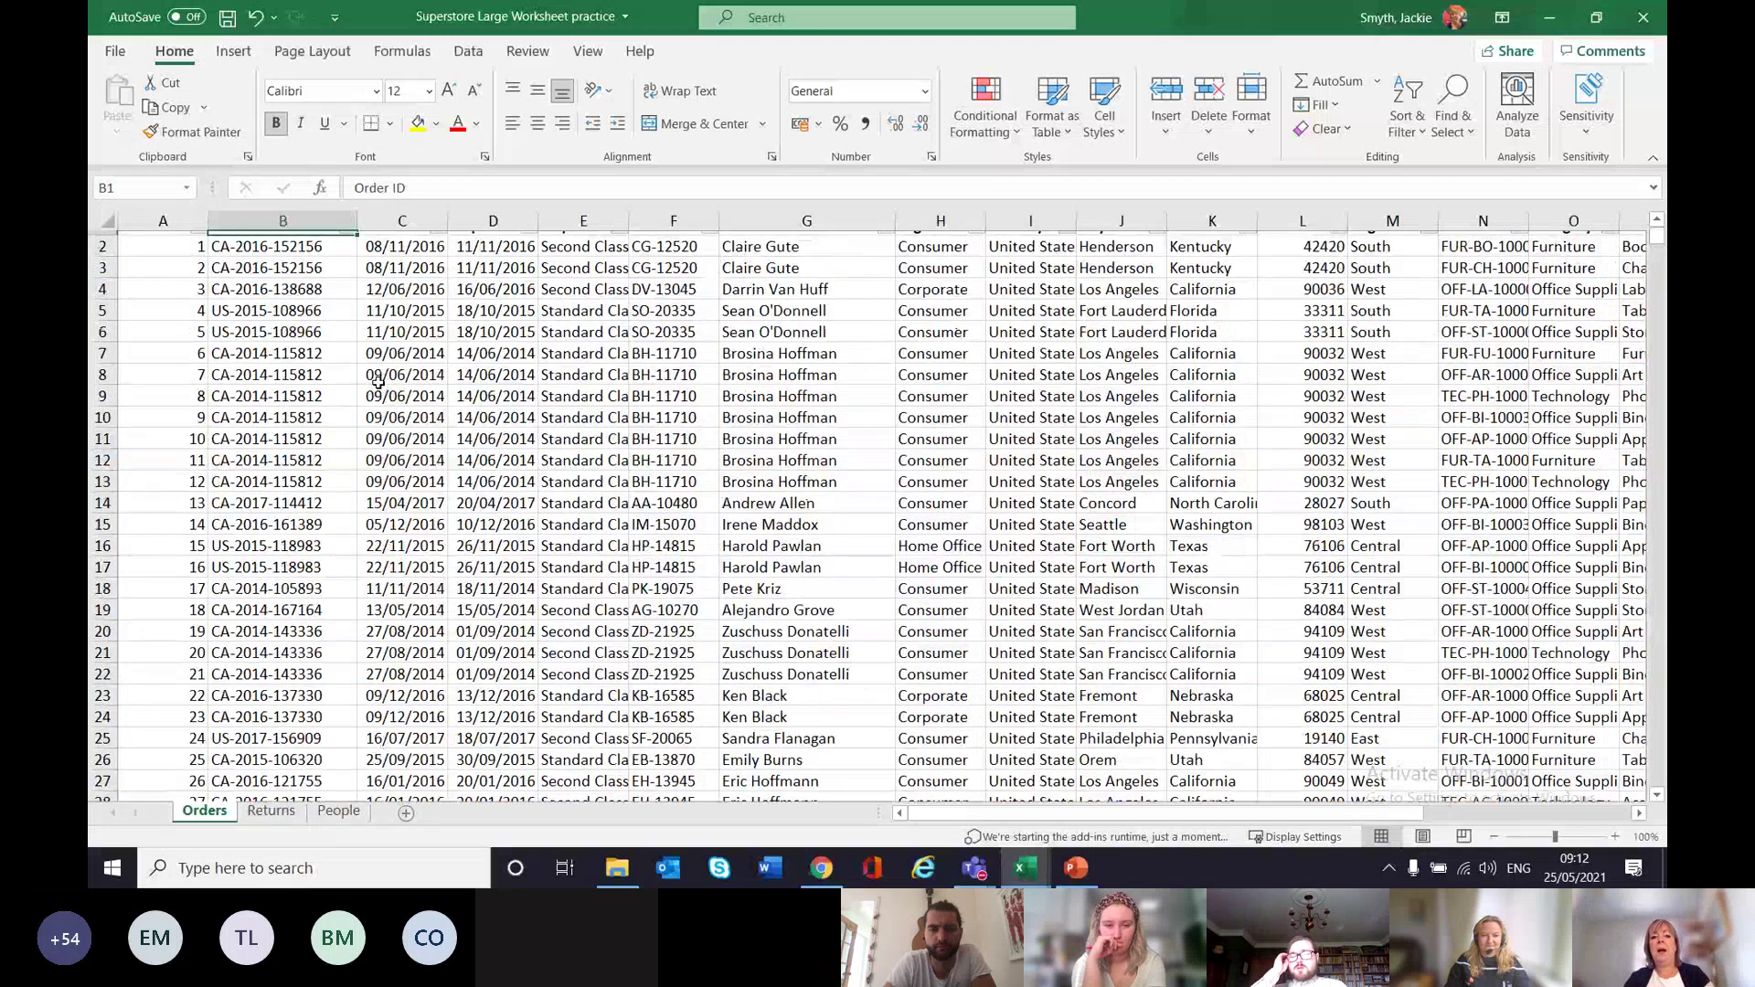
pyautogui.scroll(1, 378, 382)
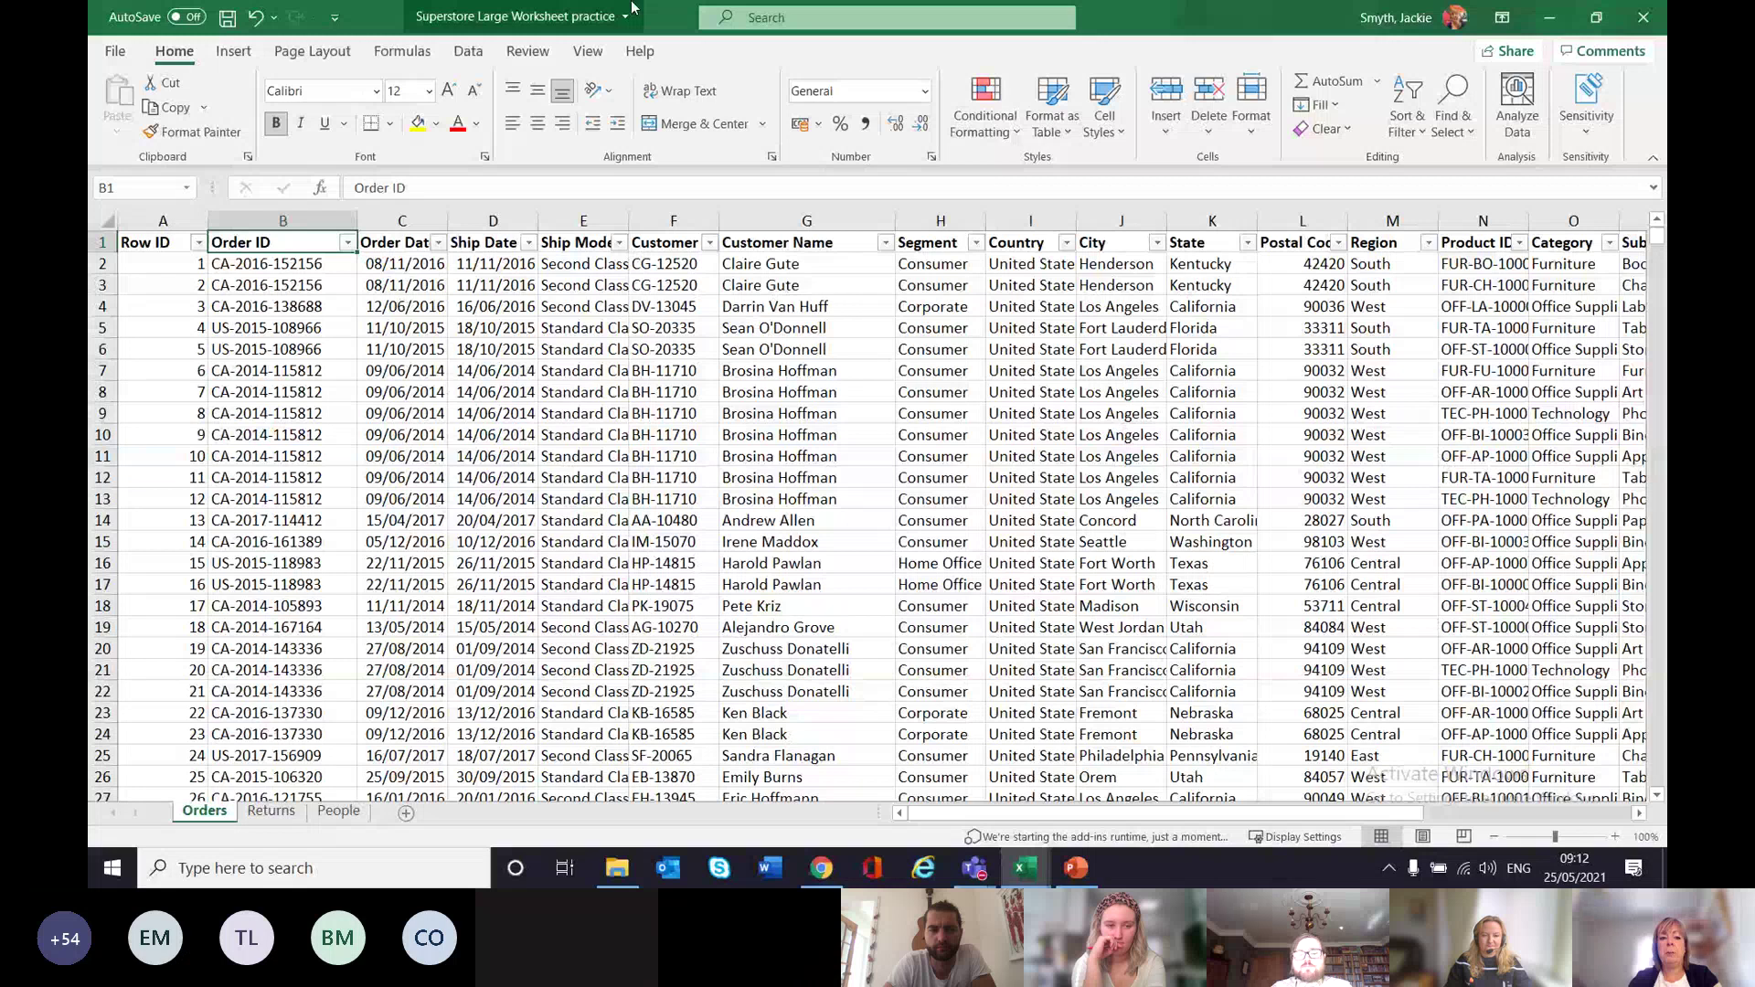
pyautogui.click(587, 52)
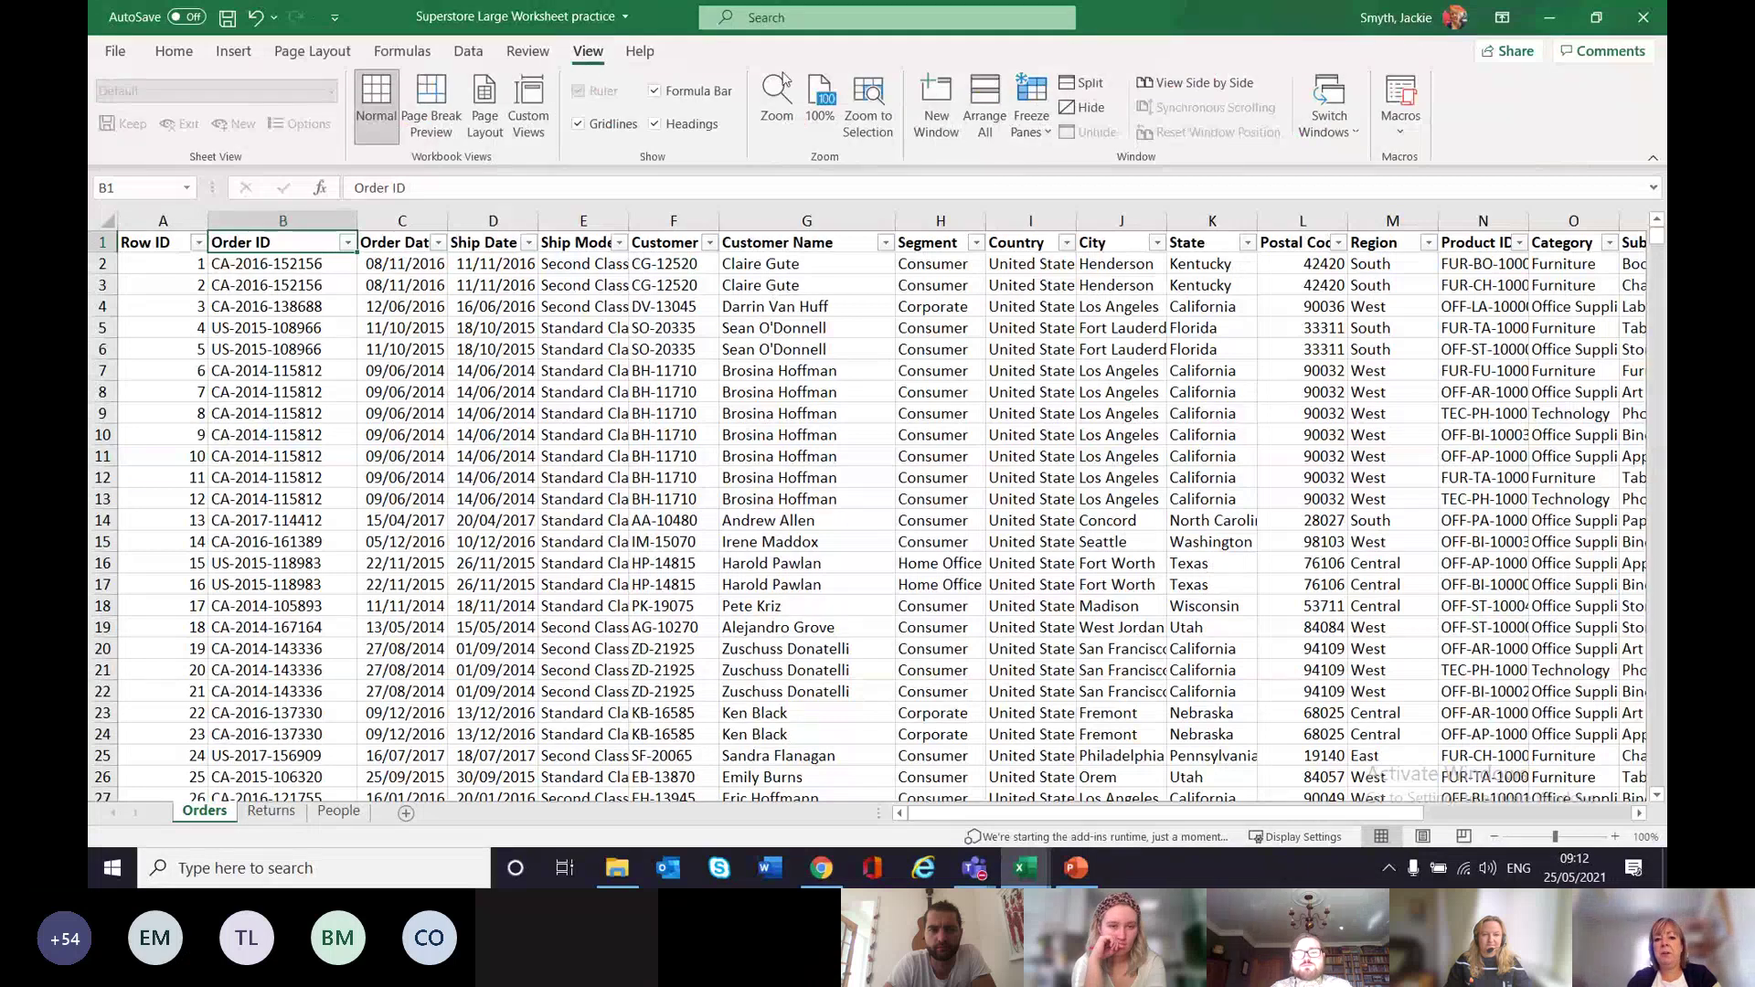
pyautogui.click(1022, 124)
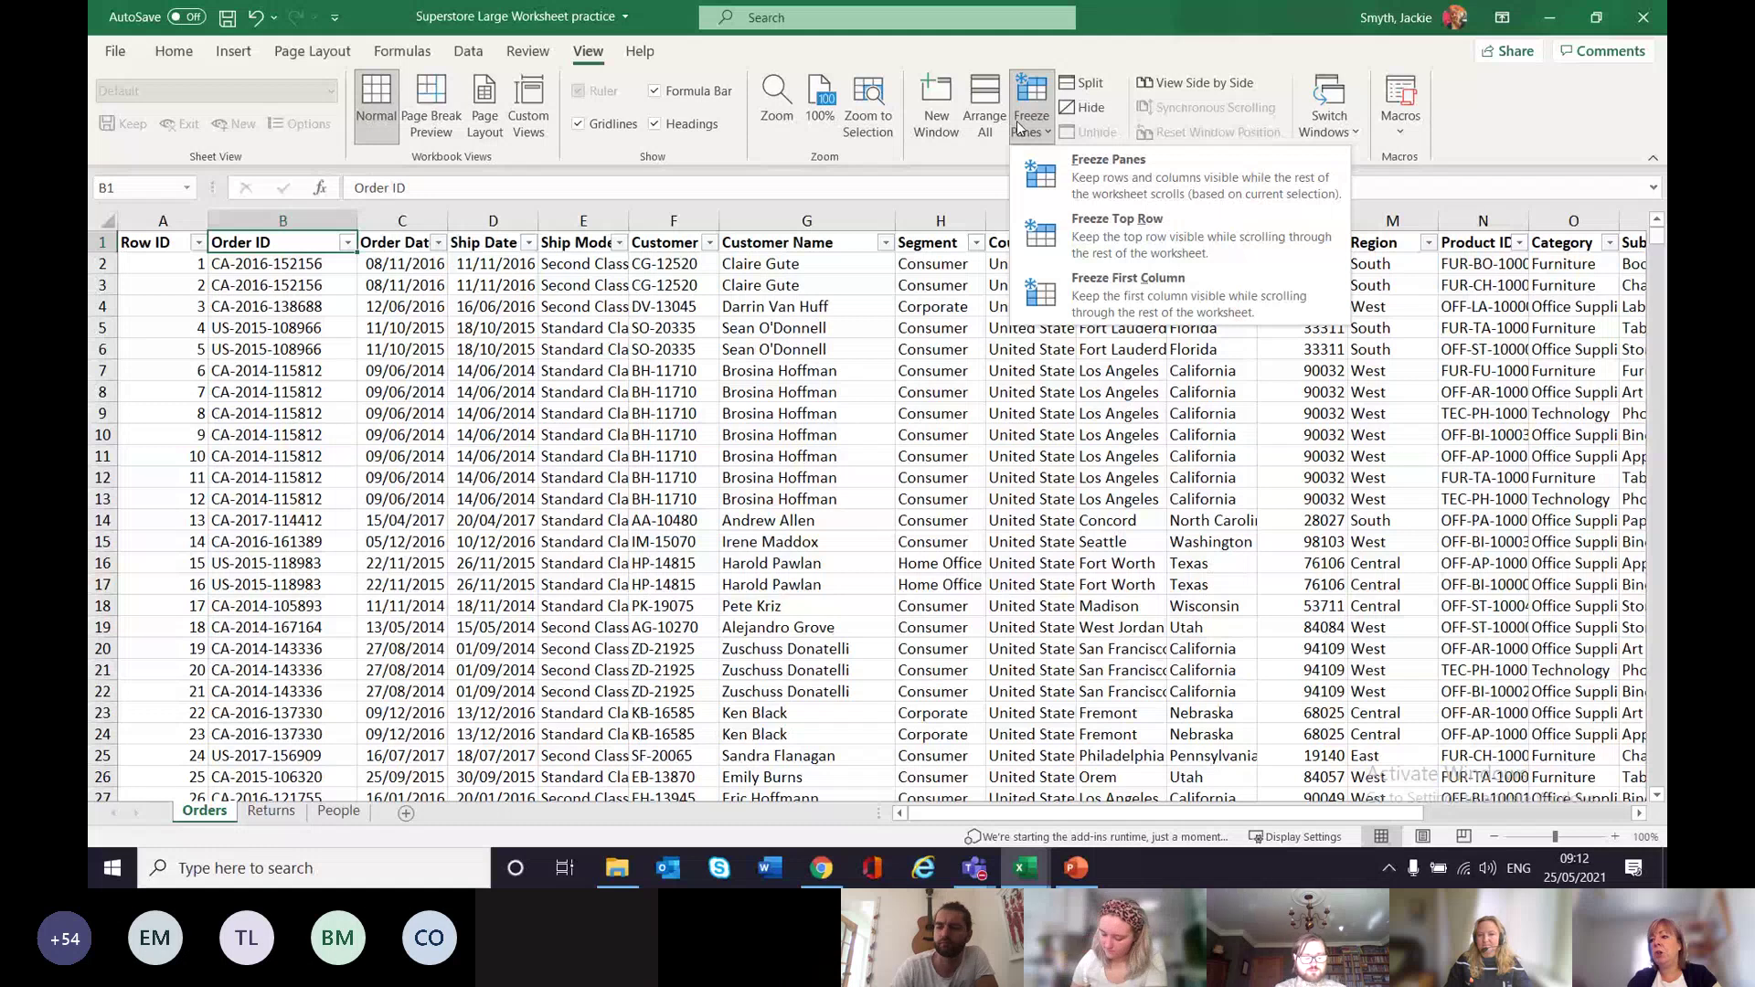
pyautogui.click(1115, 230)
pyautogui.scroll(-11, 579, 273)
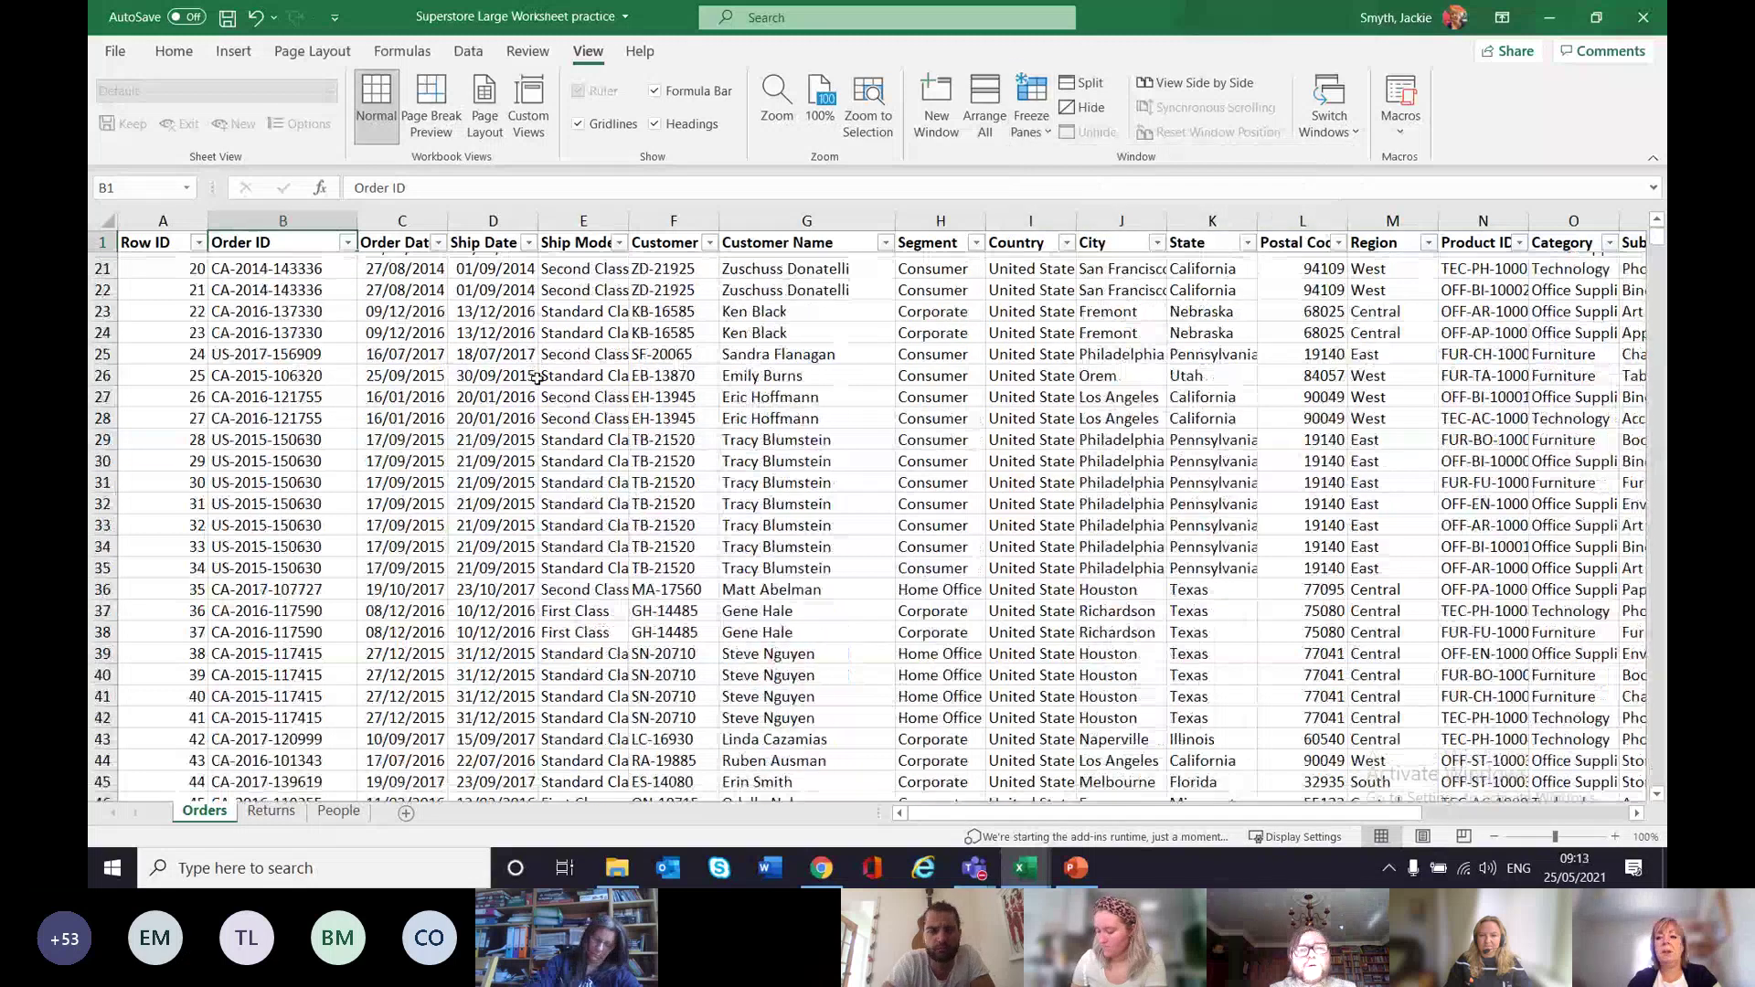
pyautogui.scroll(-9, 539, 376)
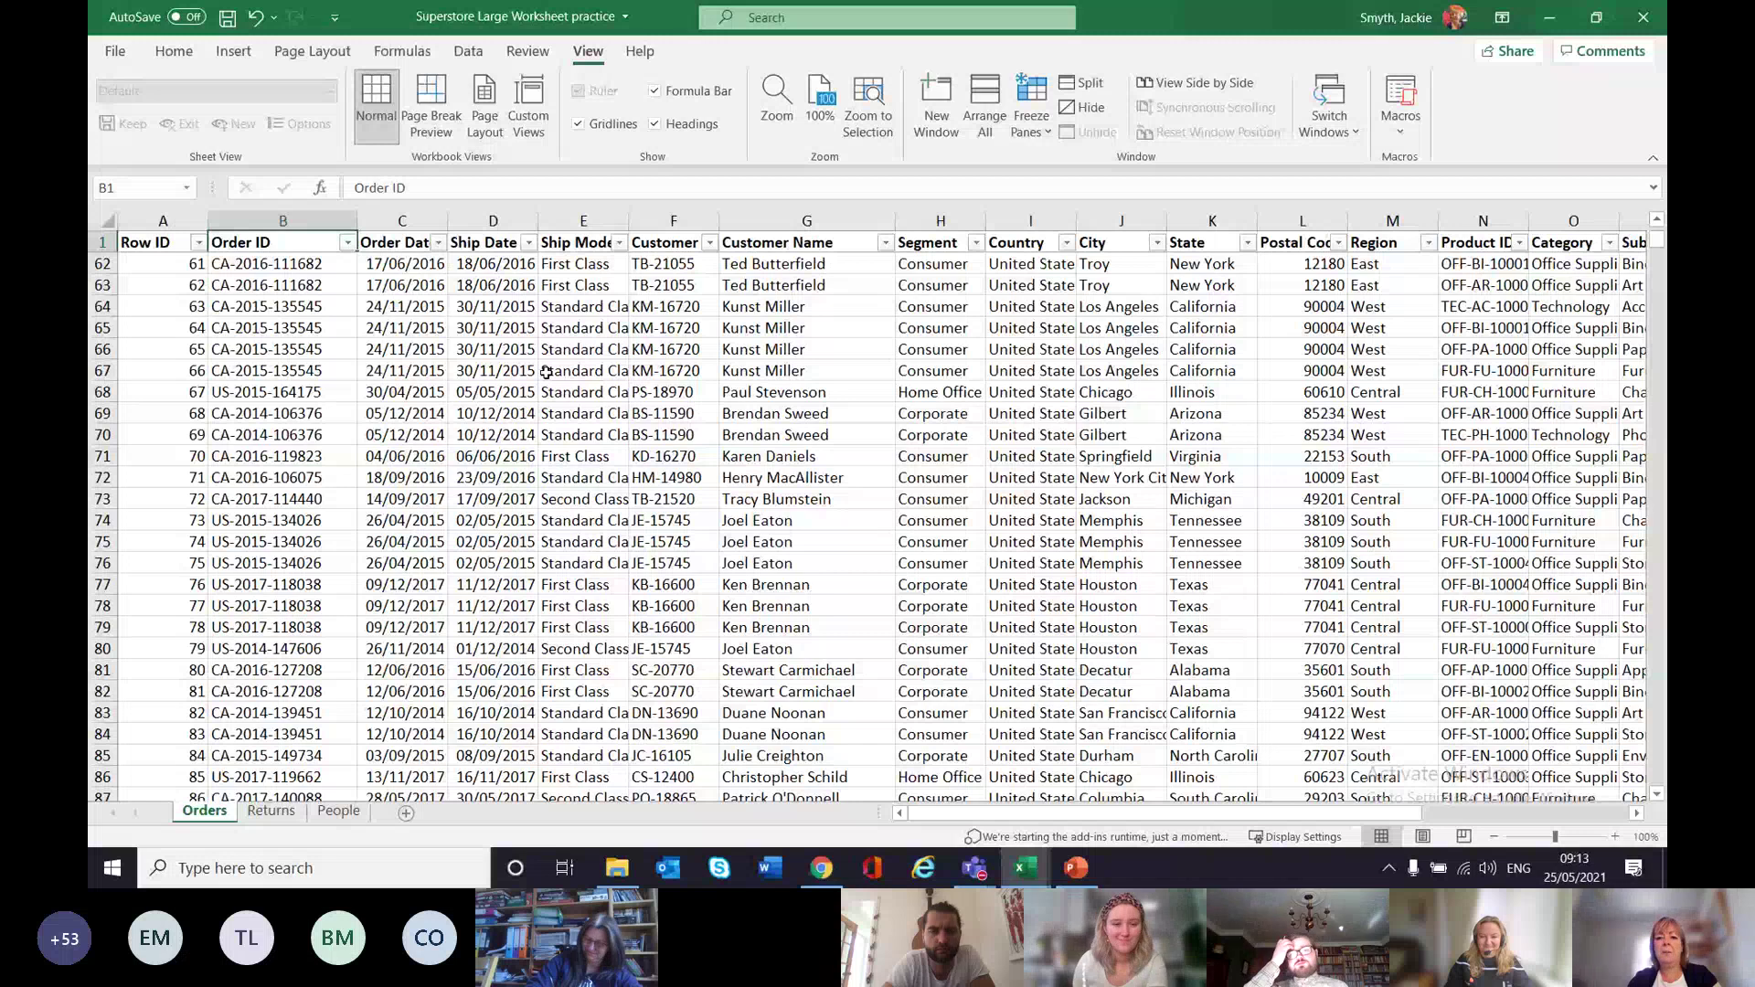
pyautogui.scroll(20, 546, 372)
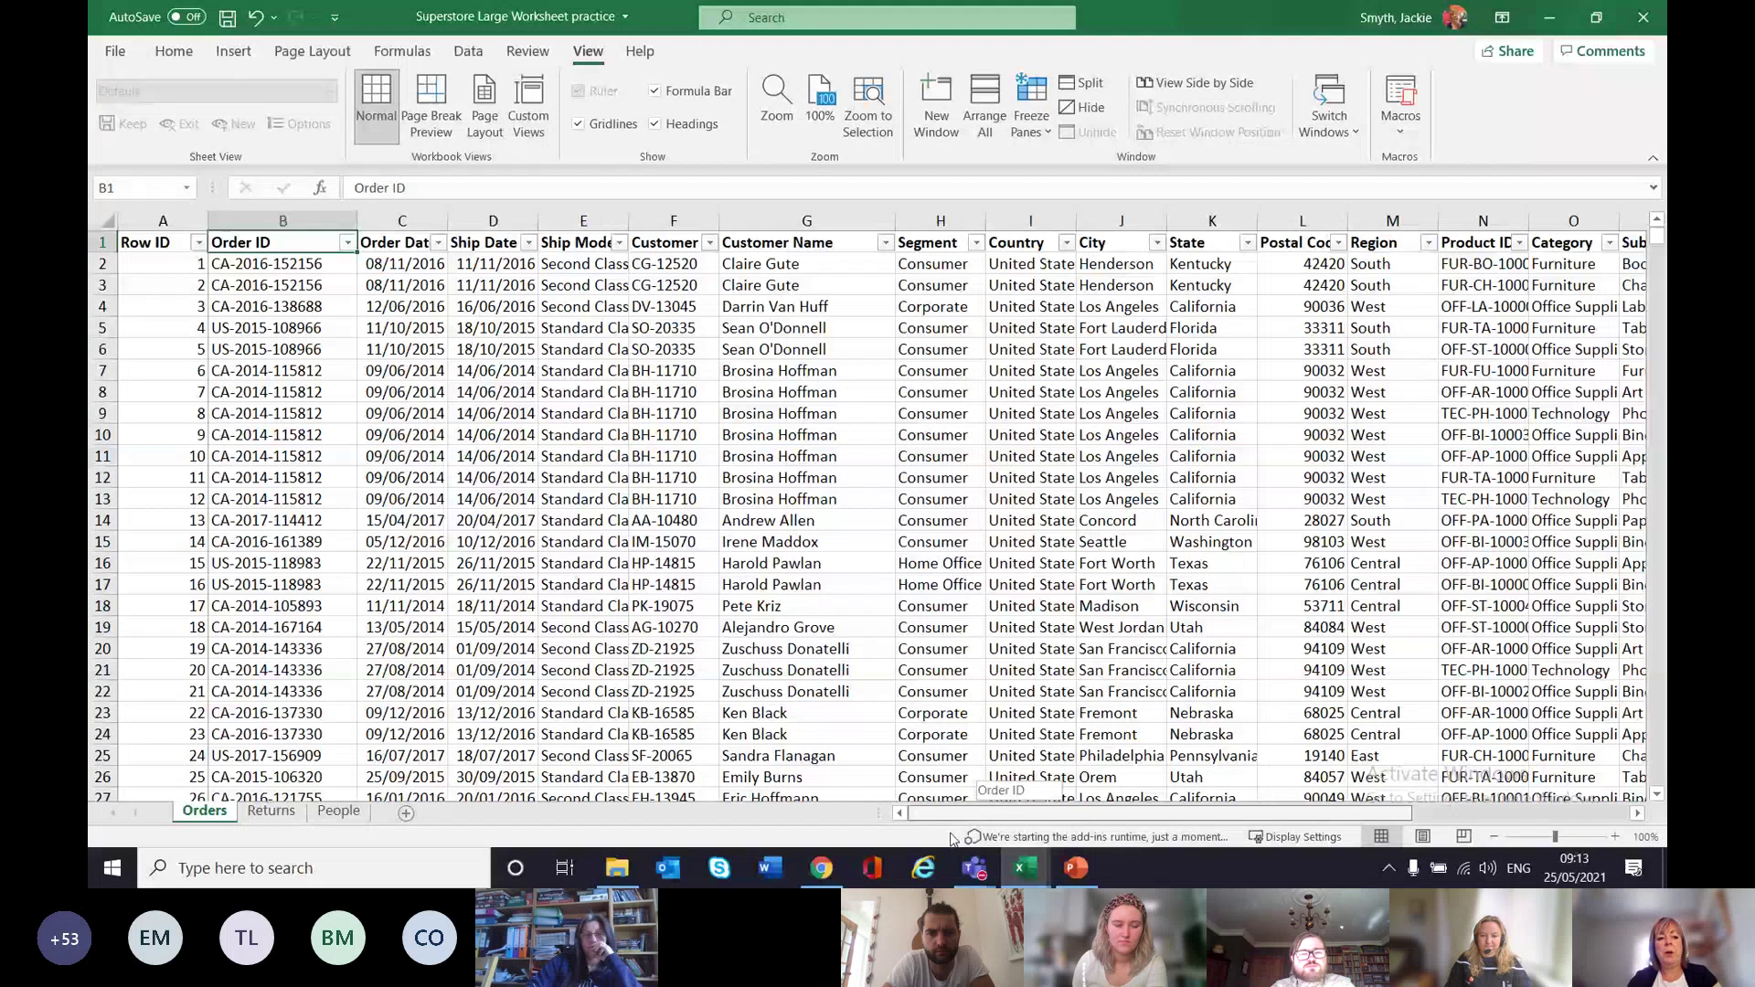
# Unfreeze the panes of the Orders sheet.
pyautogui.scroll(-3, 322, 334)
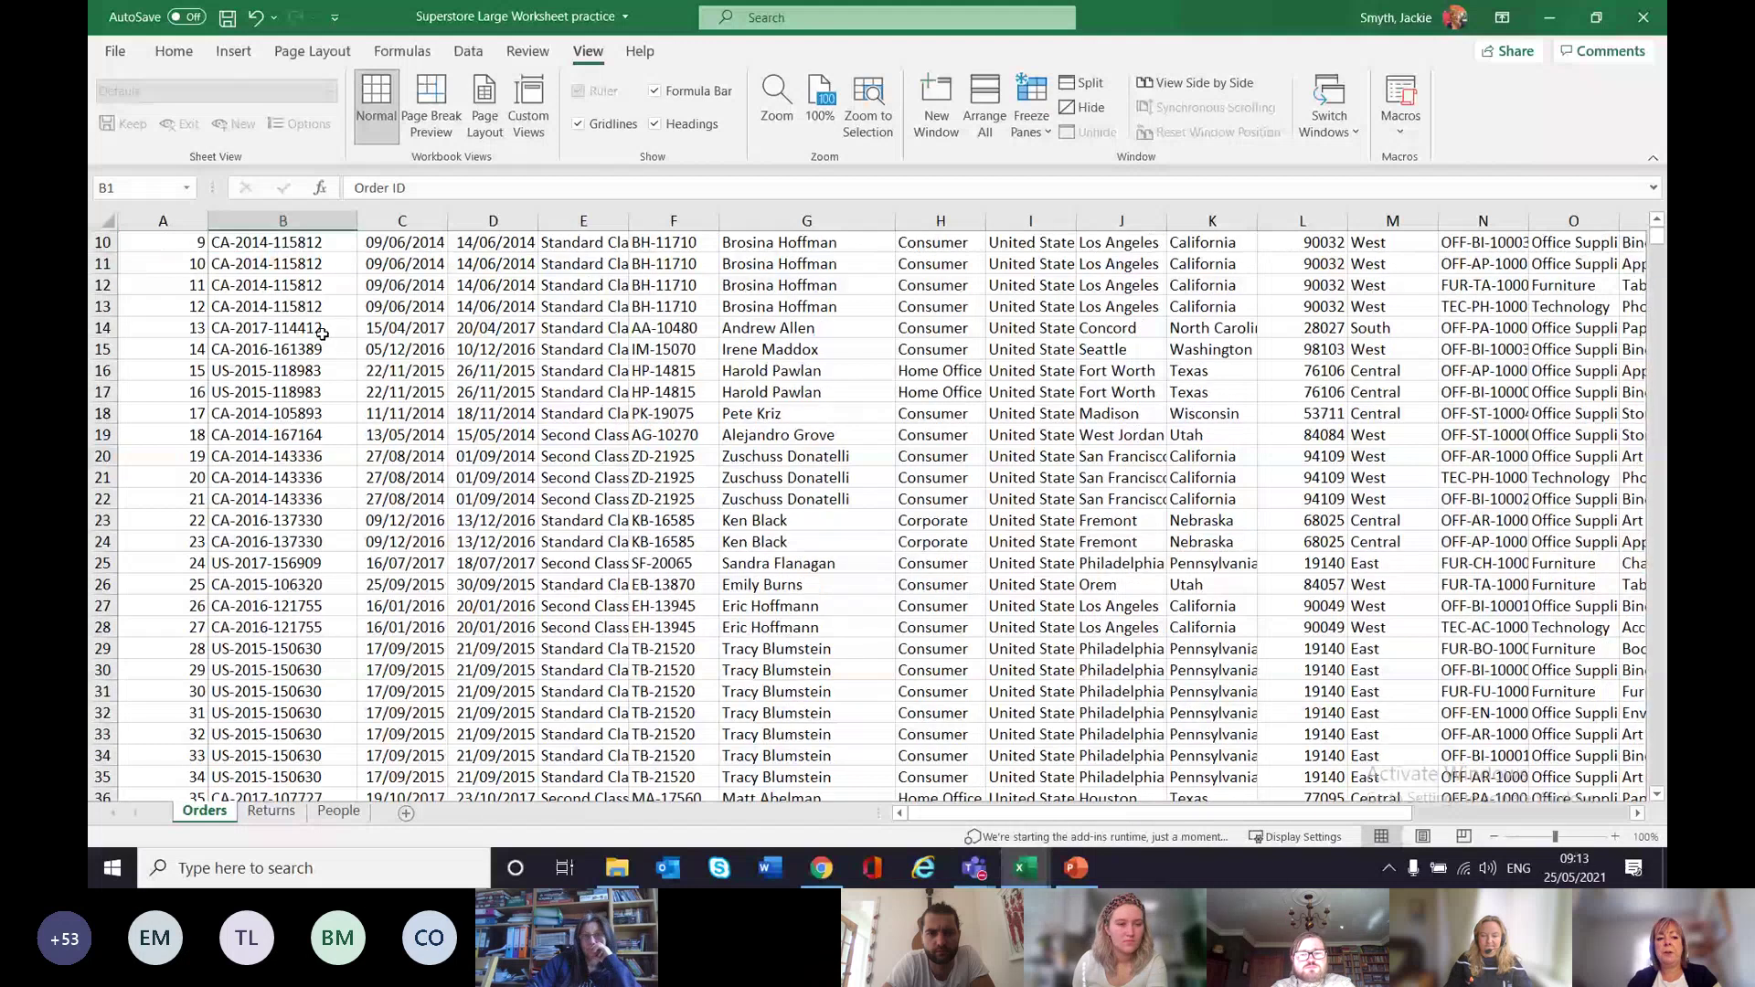
pyautogui.scroll(3, 208, 258)
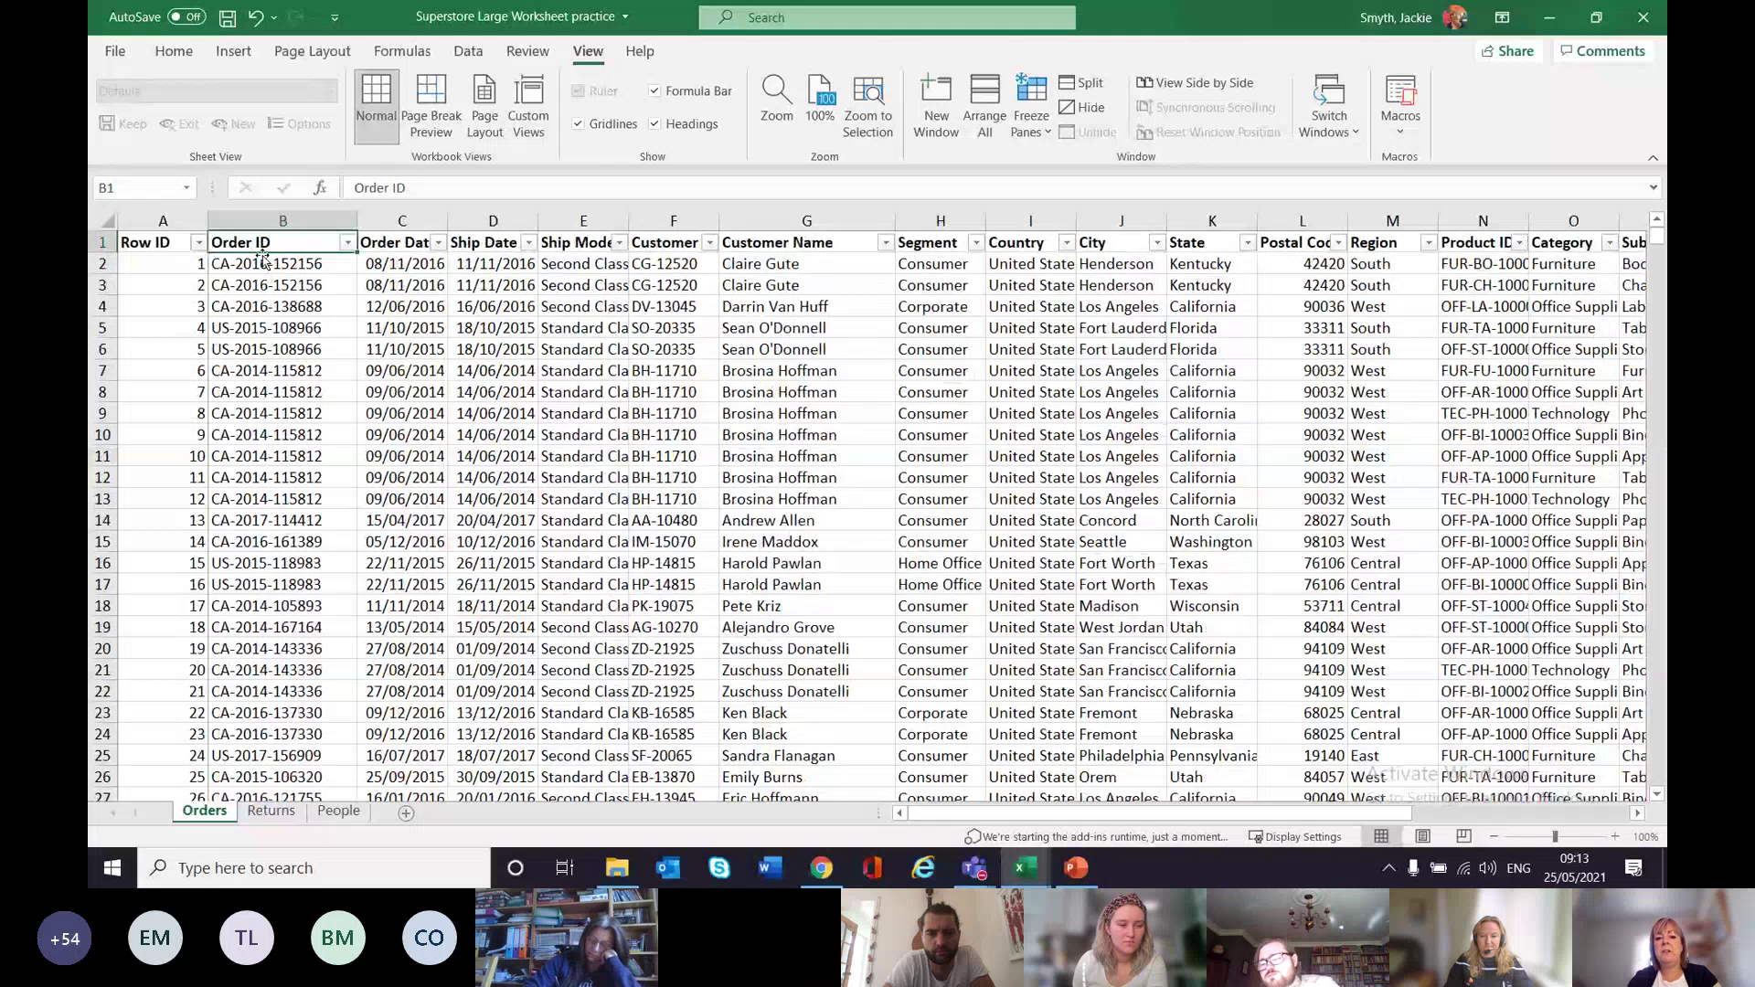
pyautogui.click(1031, 120)
pyautogui.click(1119, 169)
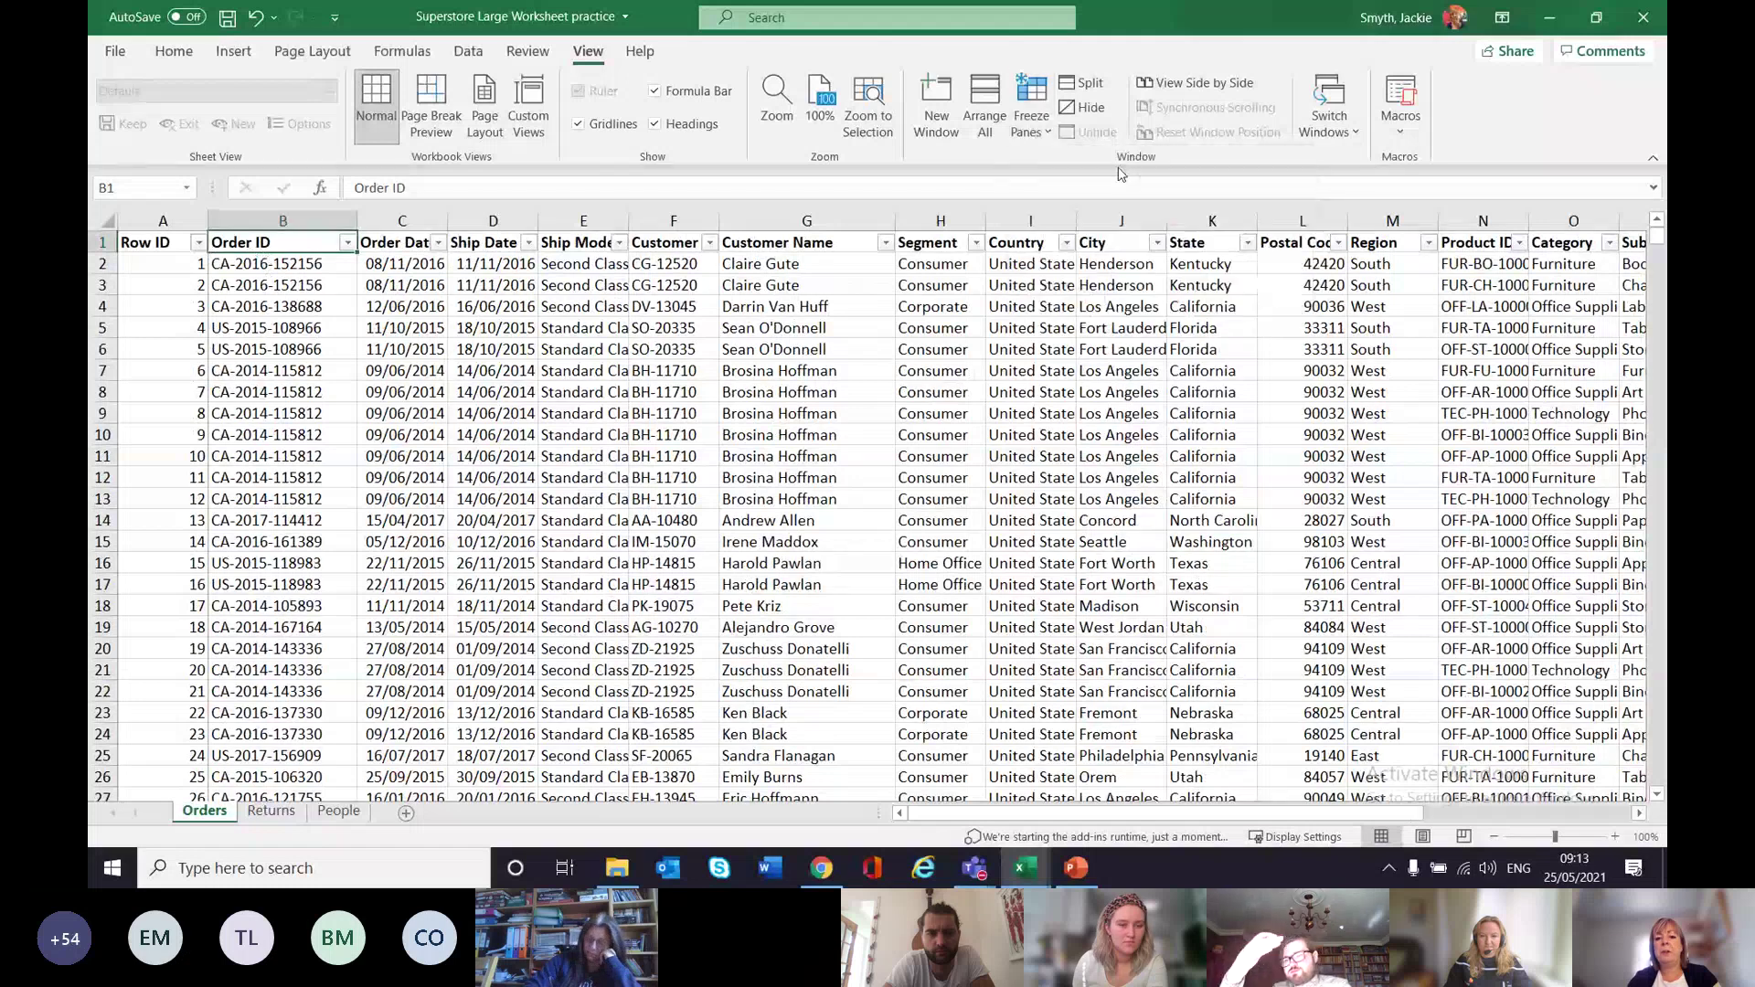
# Freeze the header row and the Row ID column together, using cell B2 as the reference for the panes.
pyautogui.click(262, 273)
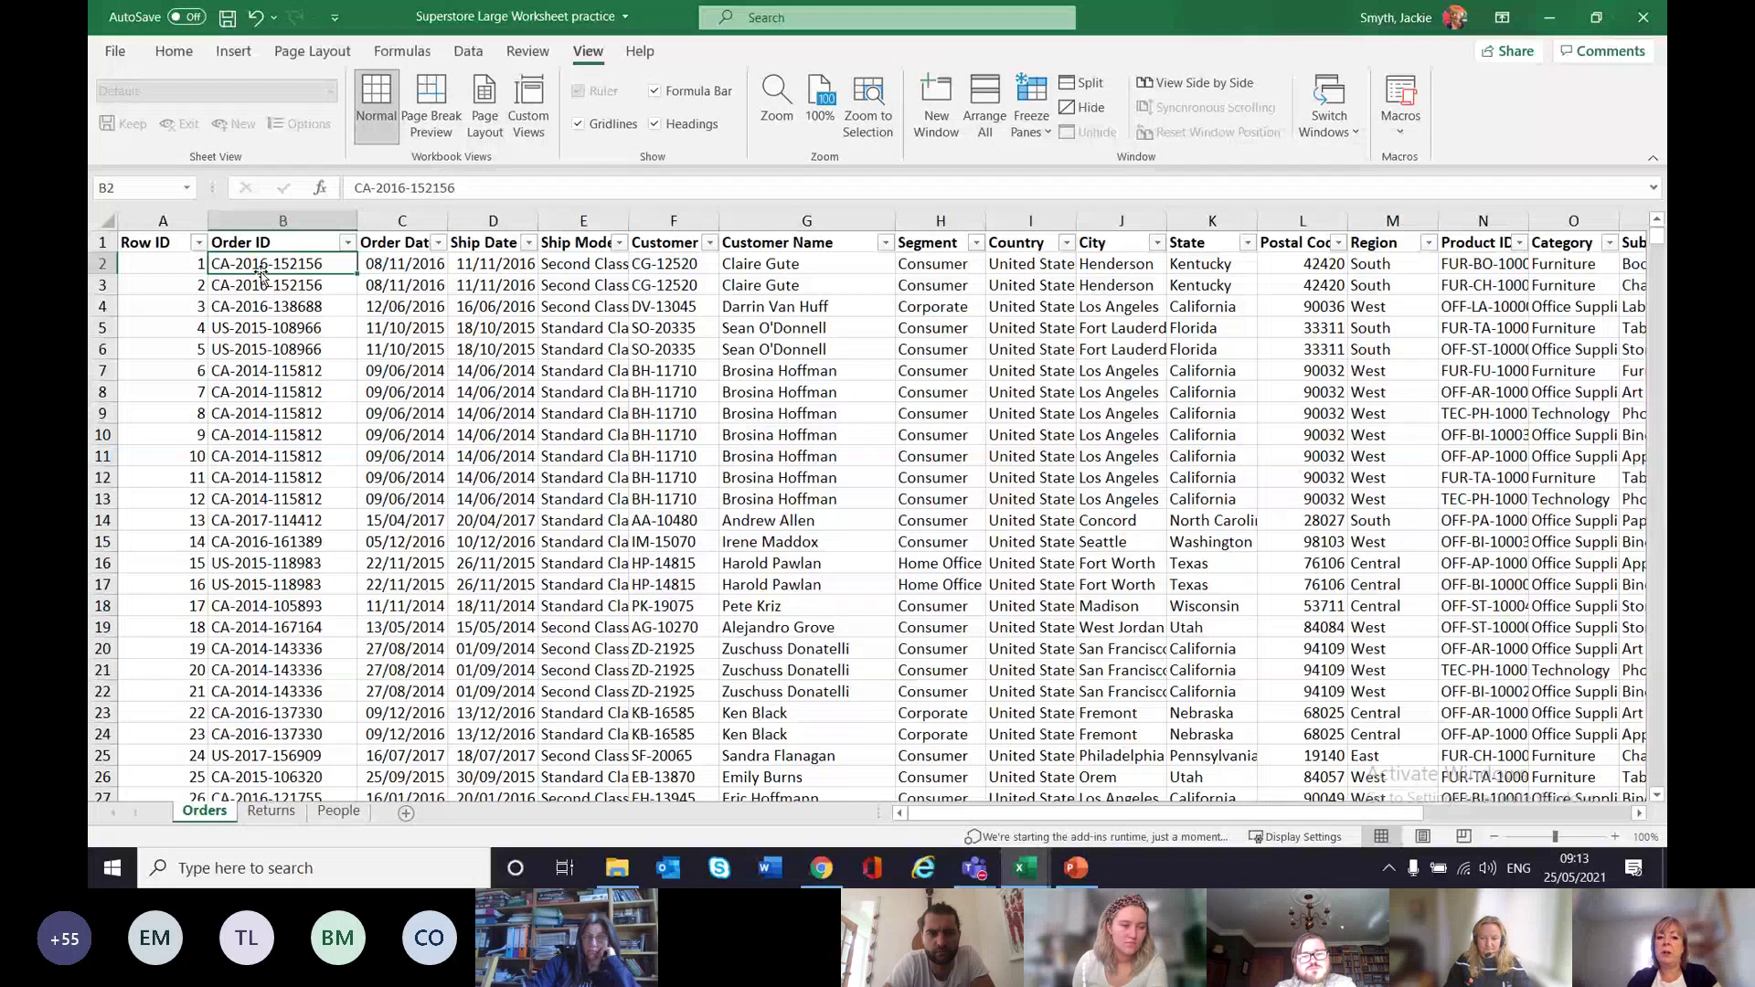
pyautogui.click(1029, 116)
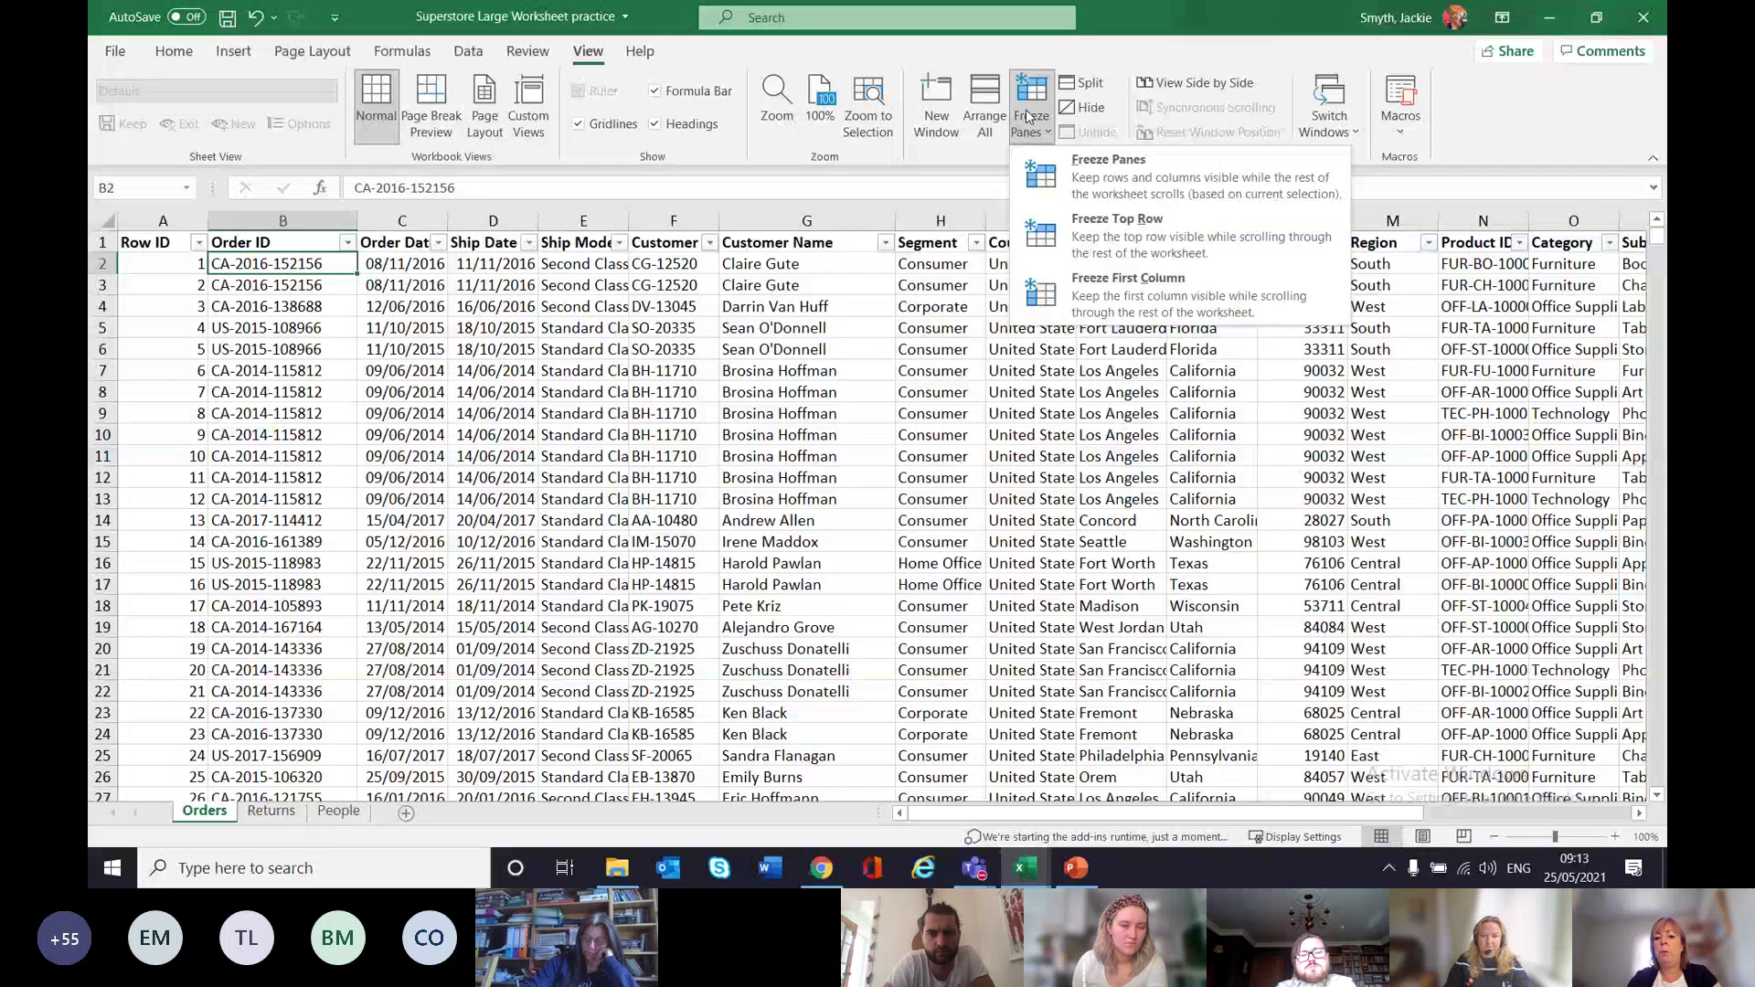
pyautogui.click(1085, 178)
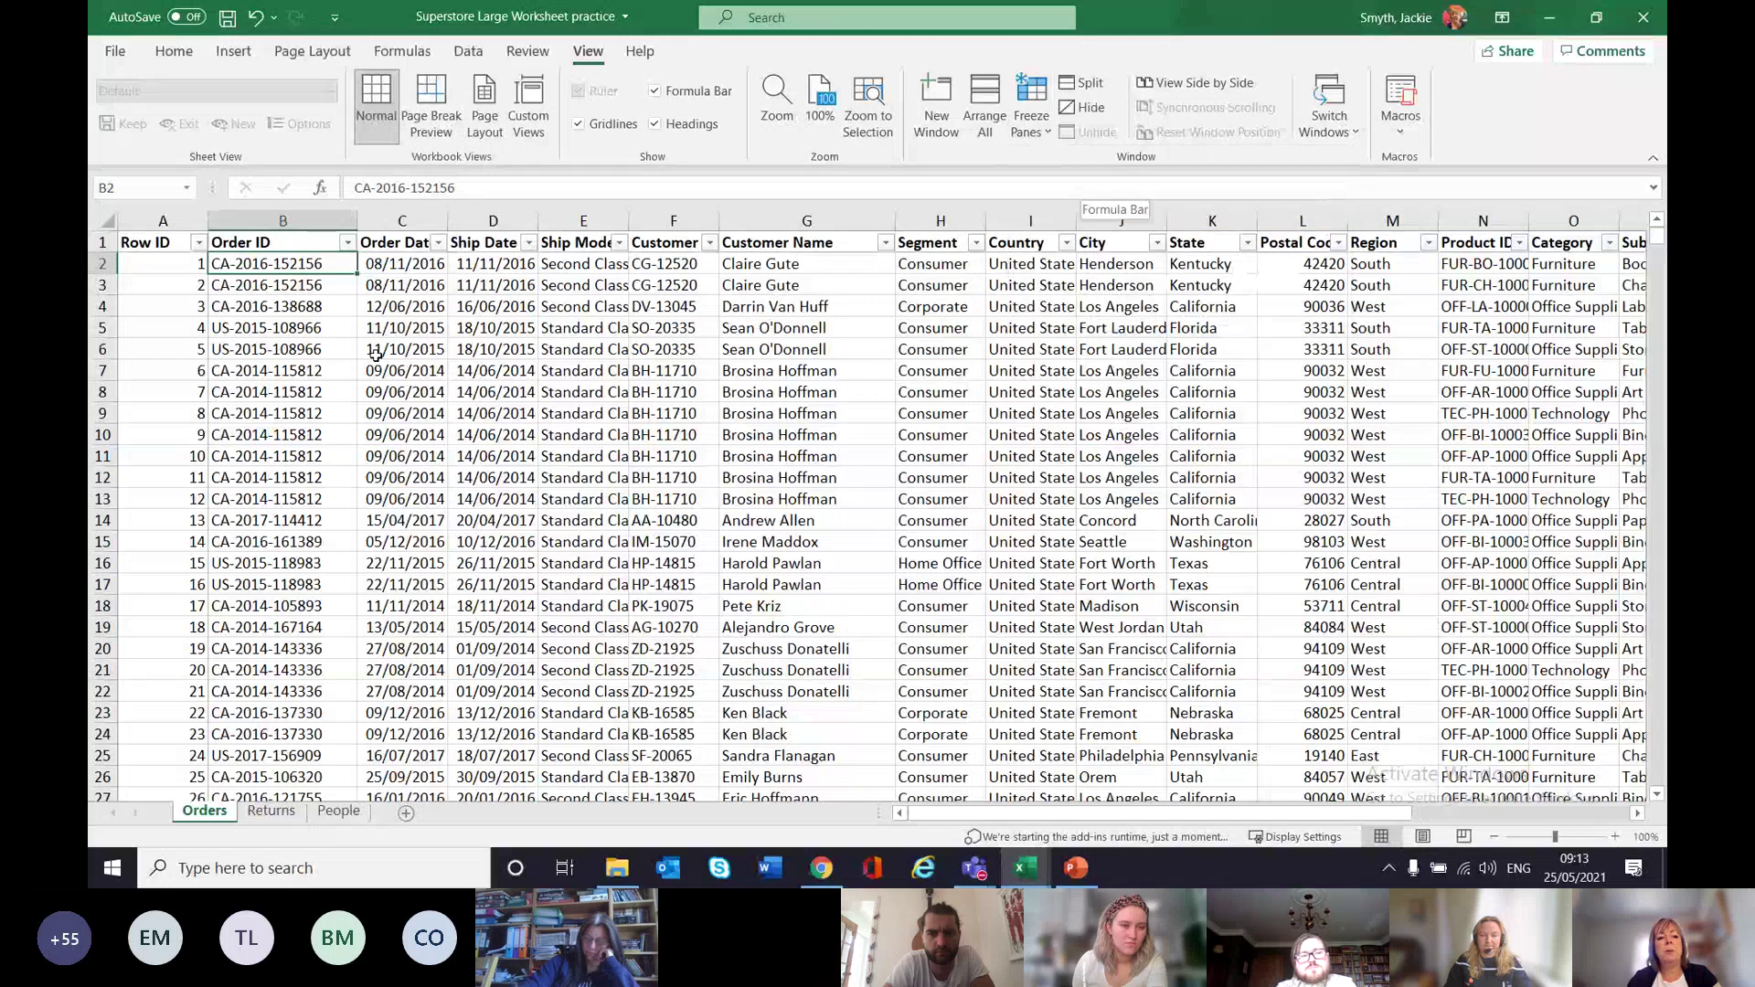
pyautogui.scroll(-5, 376, 355)
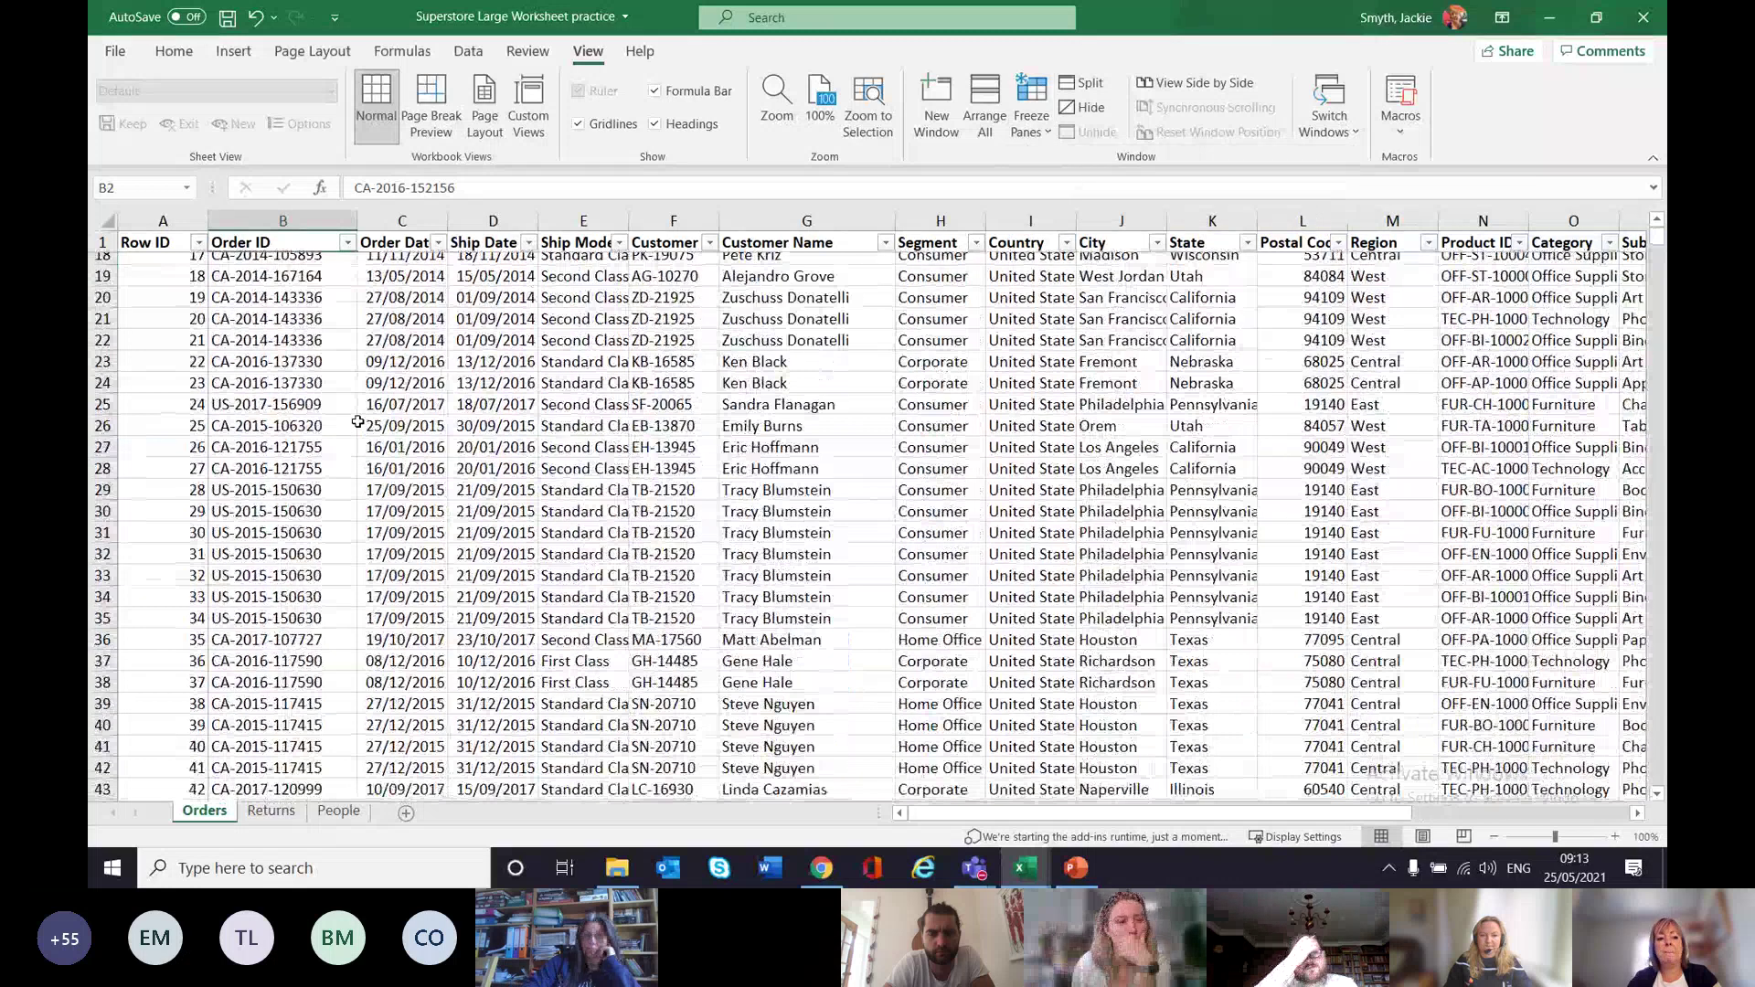
pyautogui.scroll(-4, 361, 416)
pyautogui.scroll(-4, 365, 411)
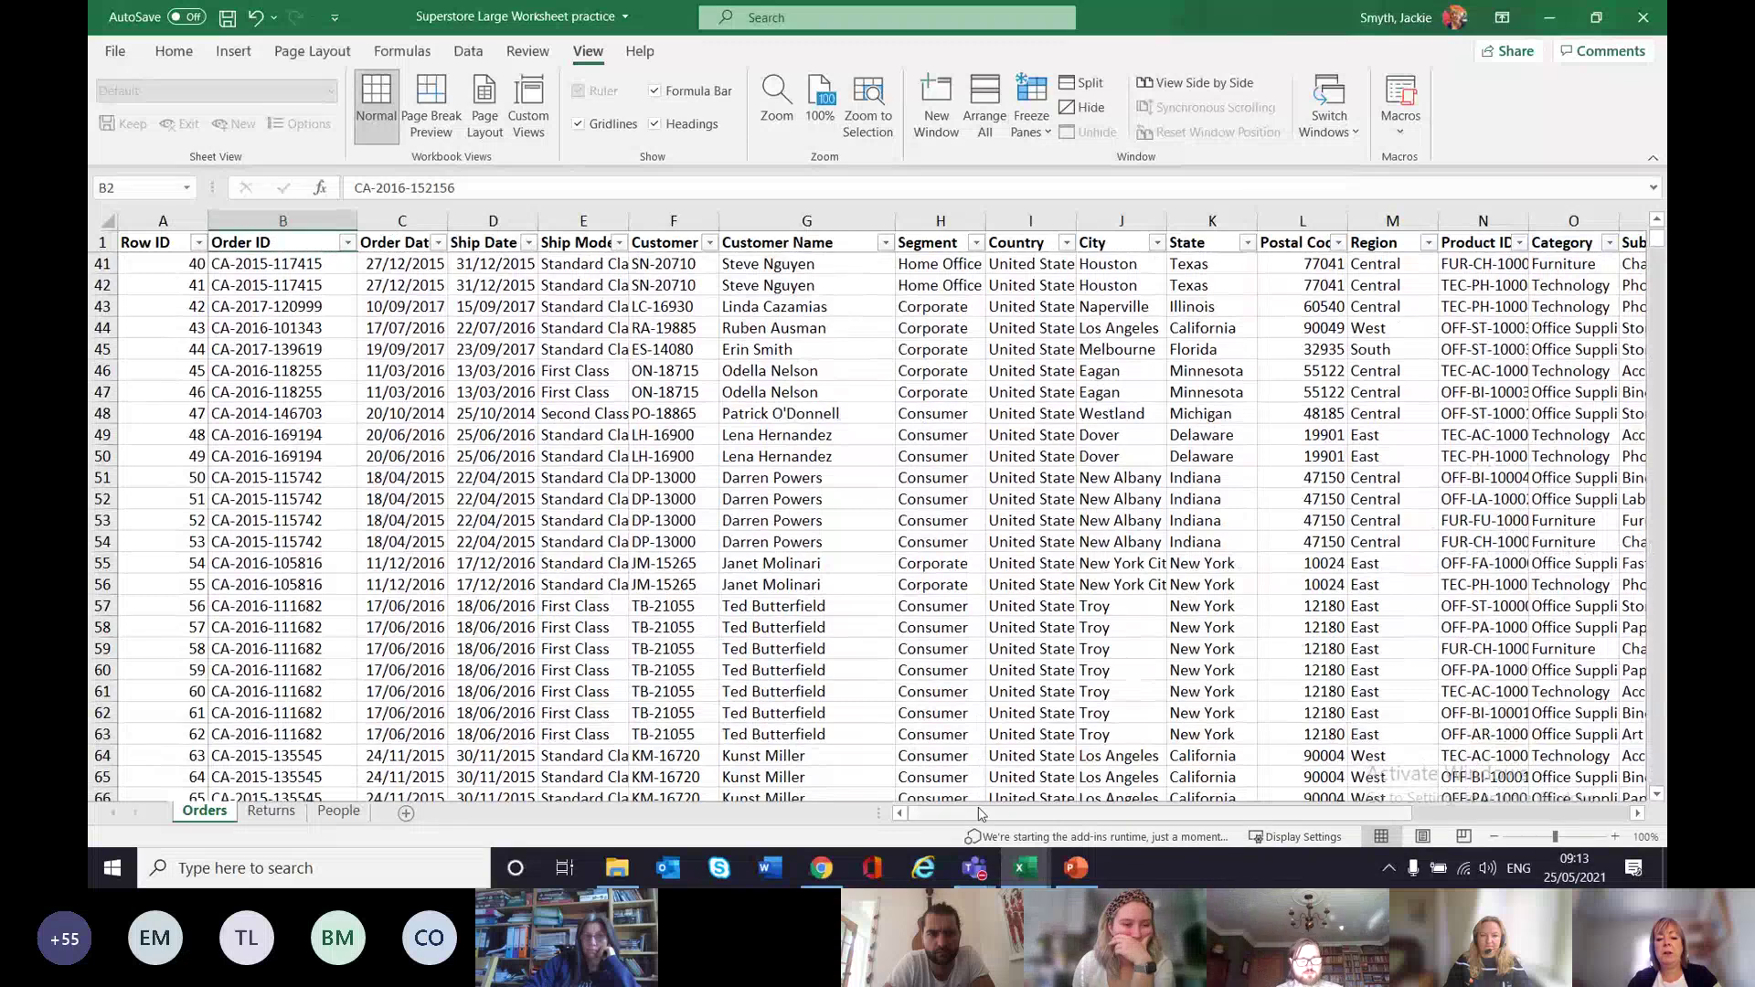
pyautogui.moveTo(983, 813)
pyautogui.mouseDown()
pyautogui.moveTo(1238, 805)
pyautogui.moveTo(1159, 839)
pyautogui.moveTo(976, 837)
pyautogui.mouseUp()
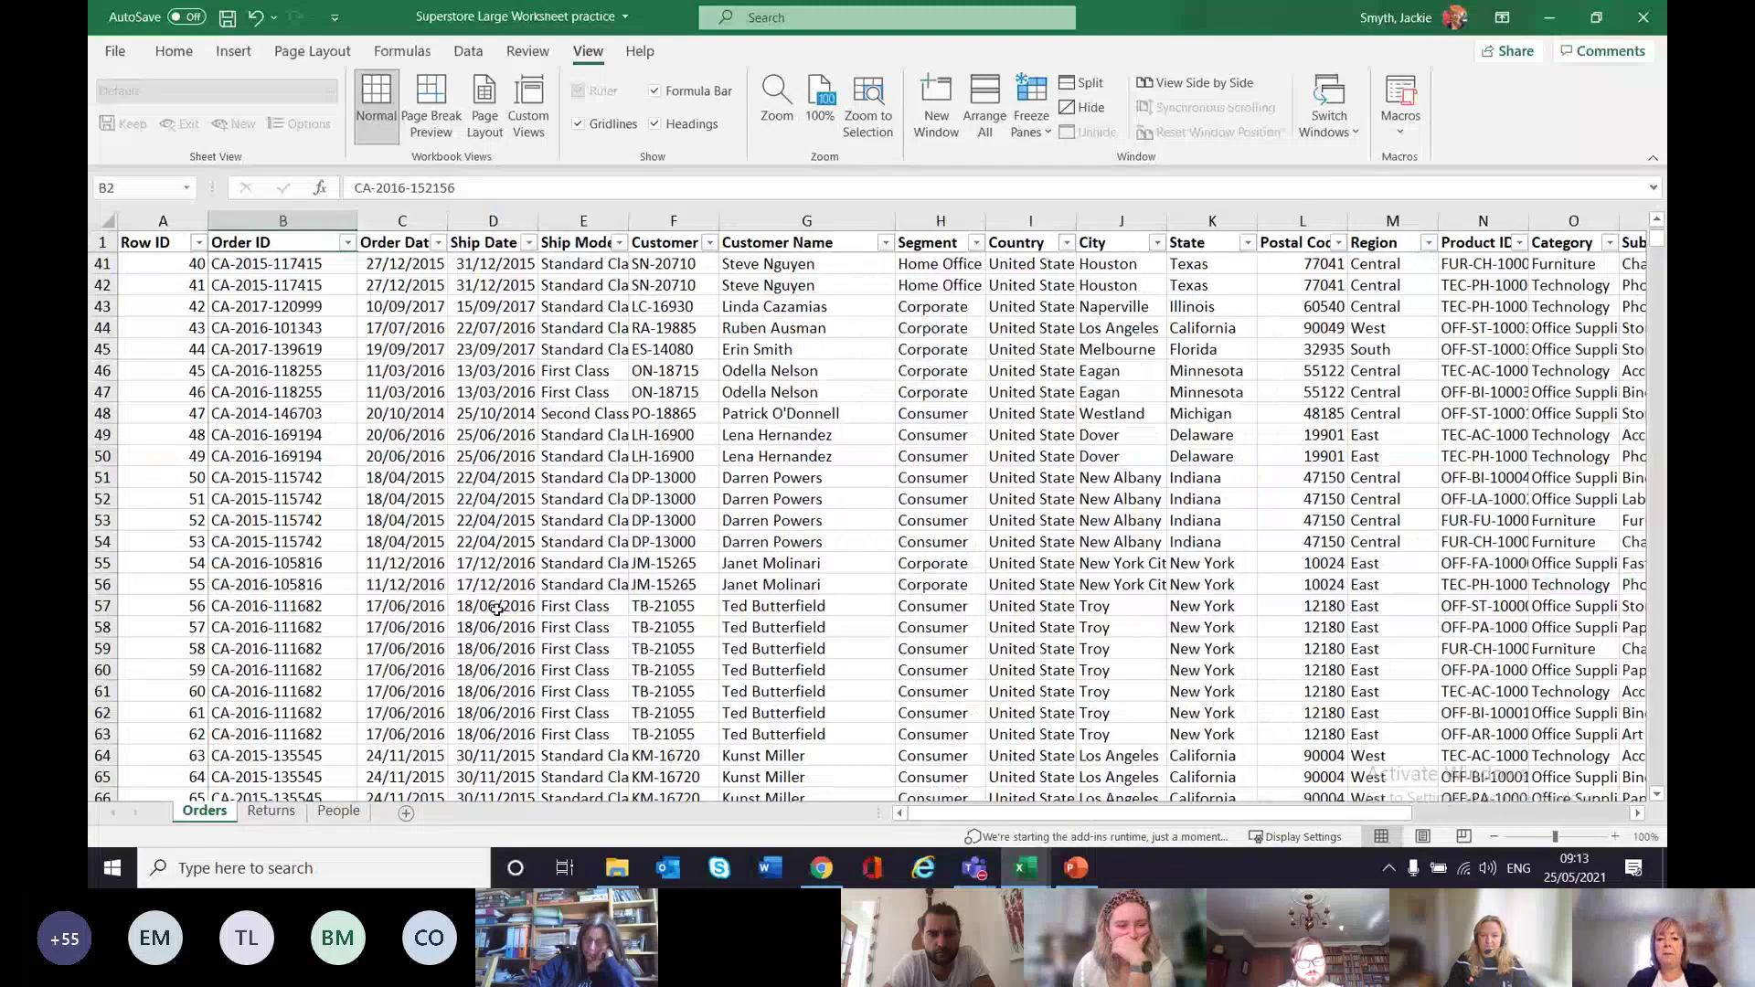
pyautogui.scroll(13, 496, 608)
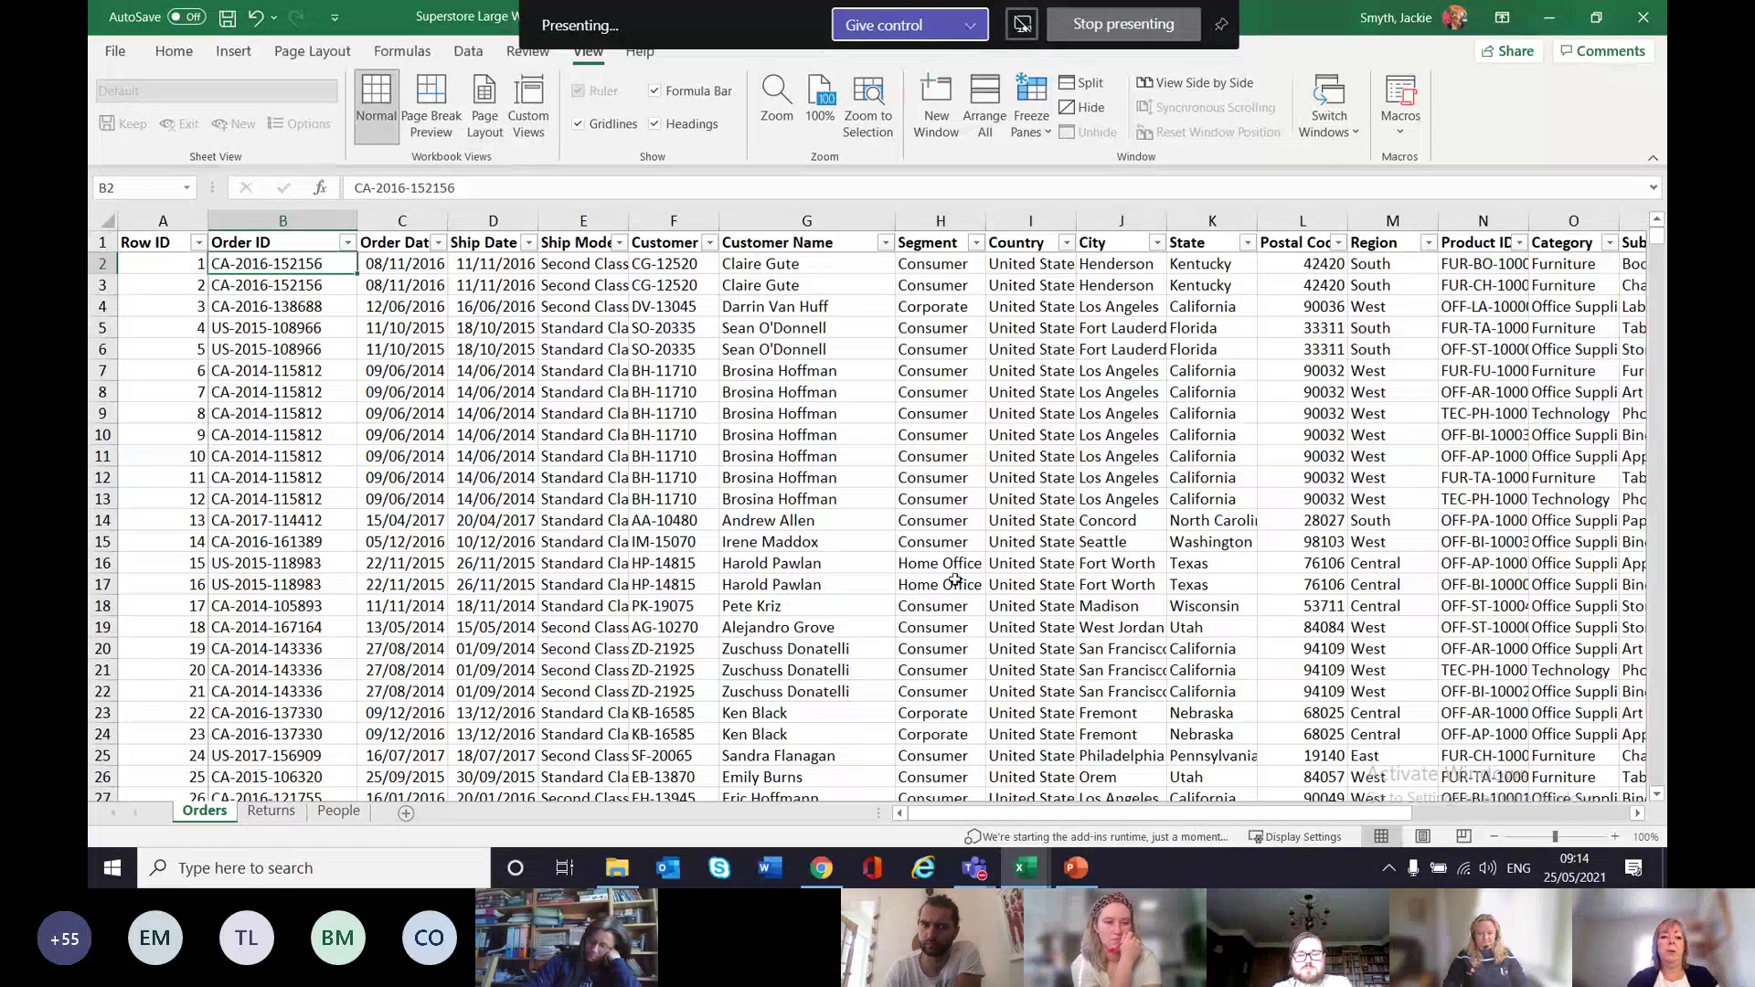
pyautogui.click(1033, 117)
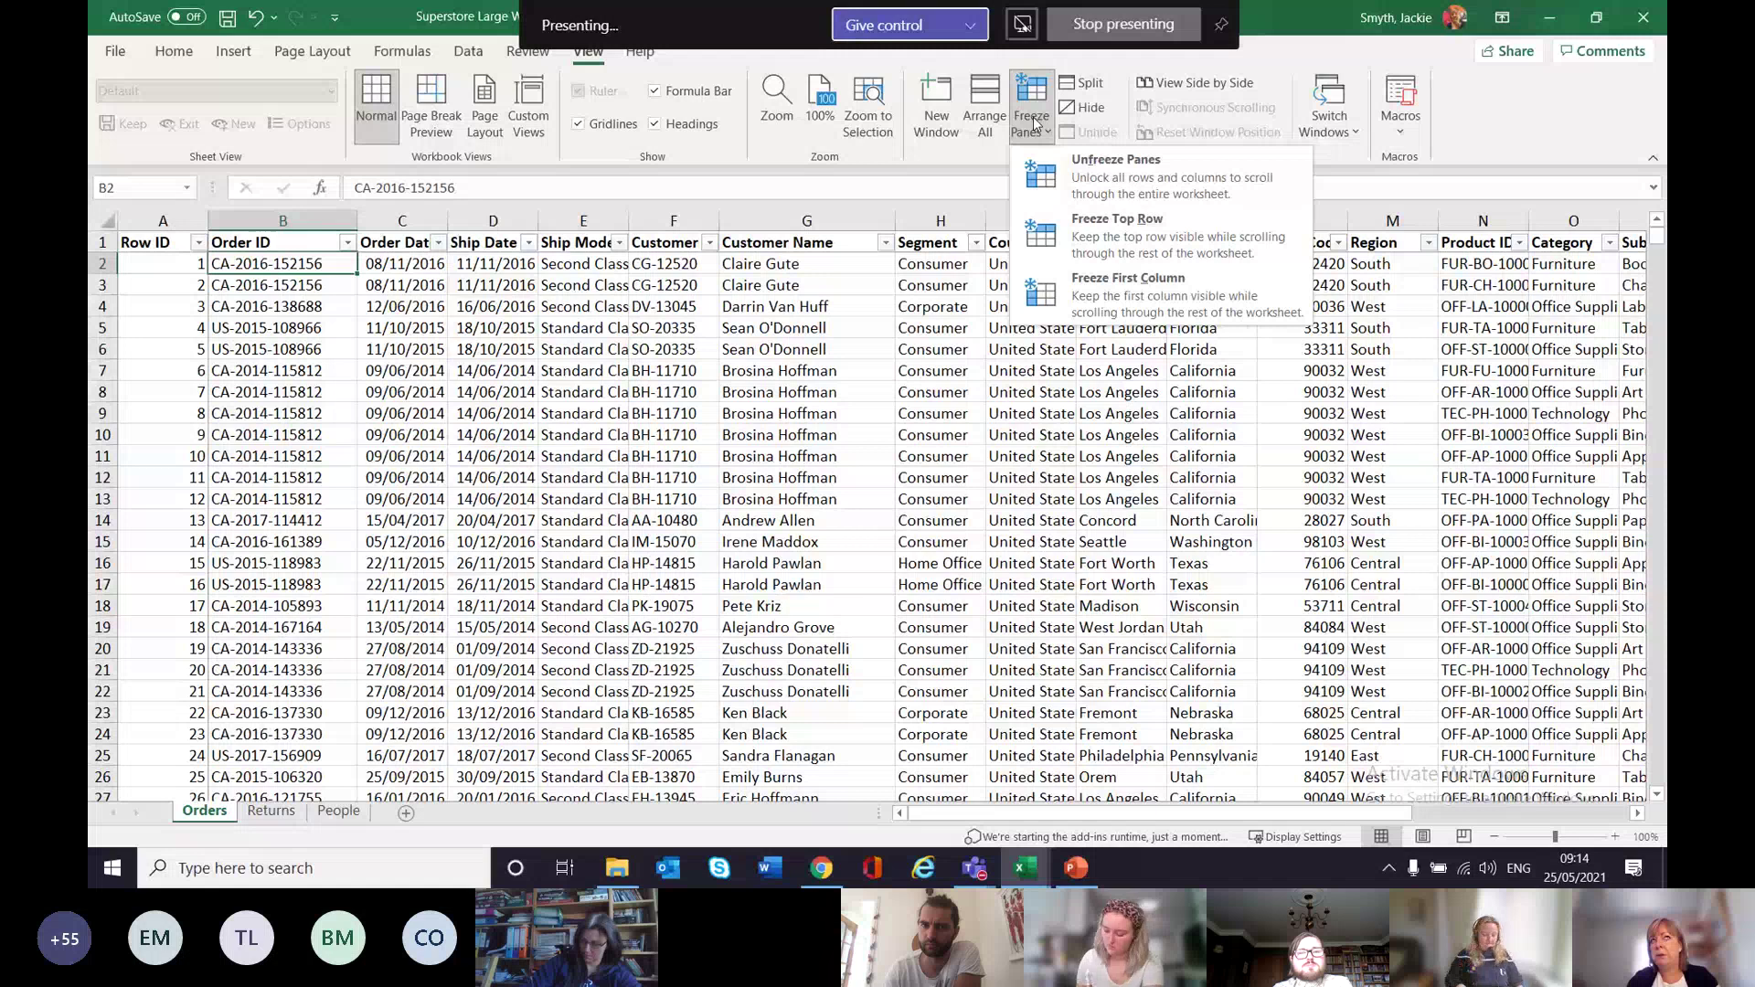
pyautogui.click(1033, 117)
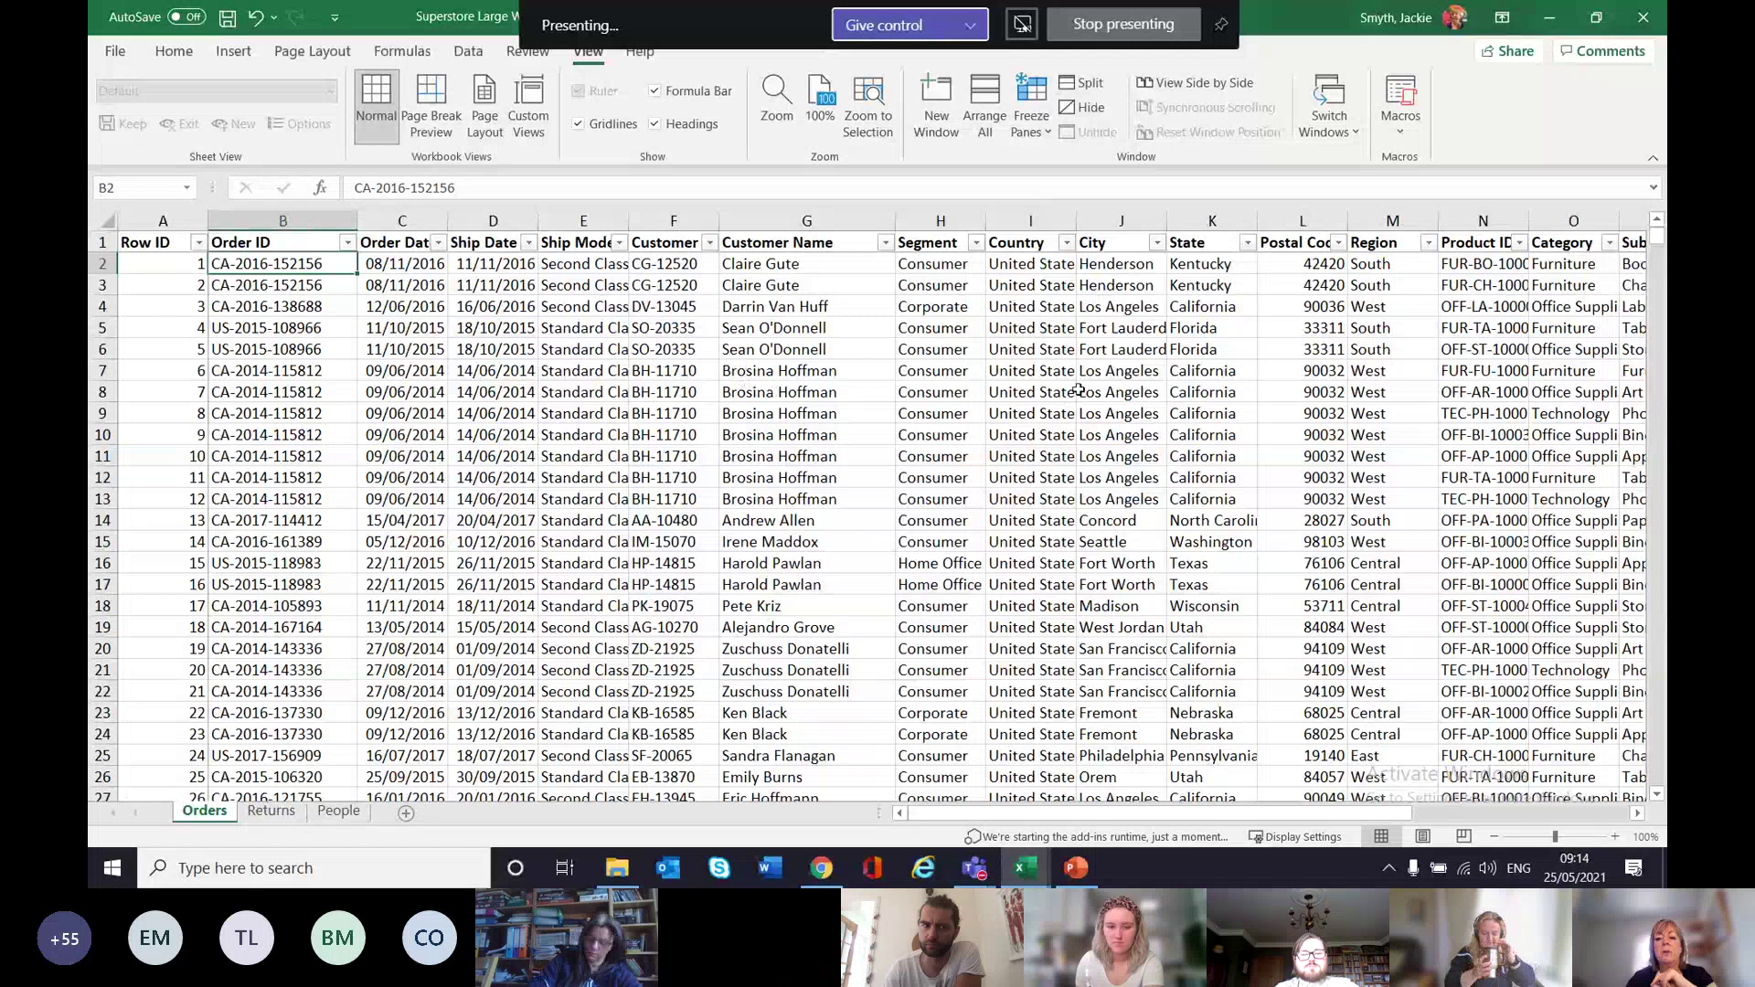
# Select the entire row 3318 and split the worksheet window.
pyautogui.moveTo(1658, 234); pyautogui.dragTo(1658, 416)
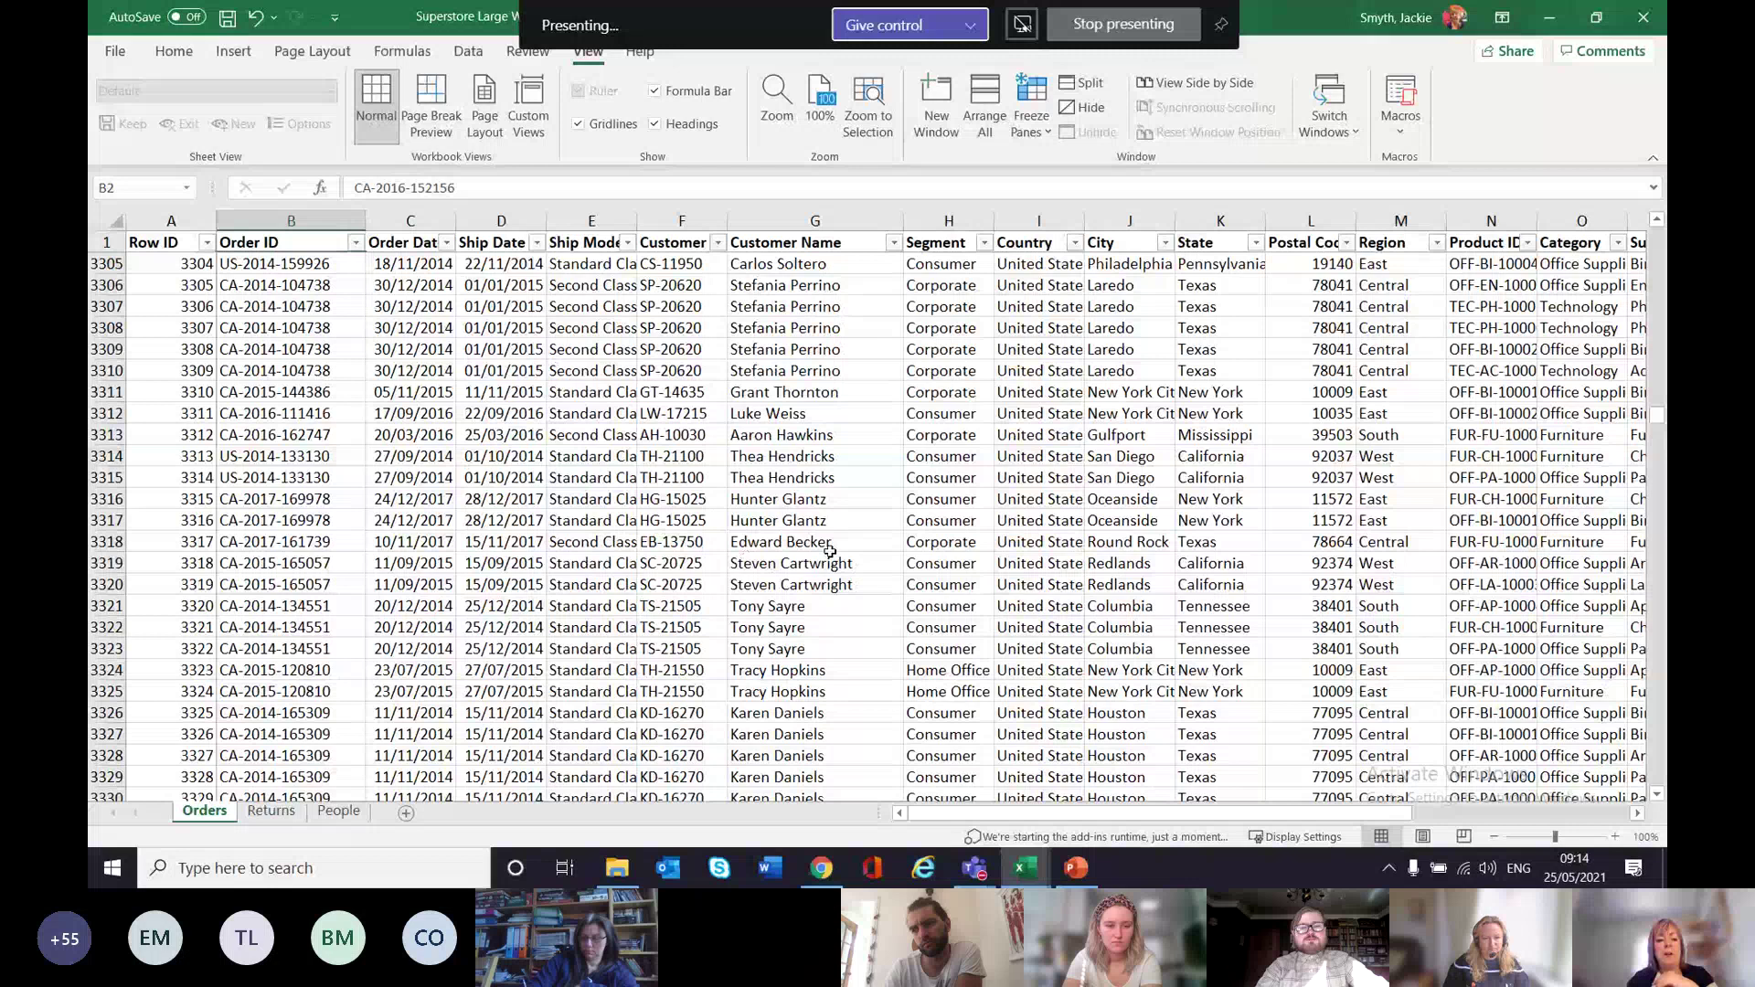
pyautogui.click(183, 541)
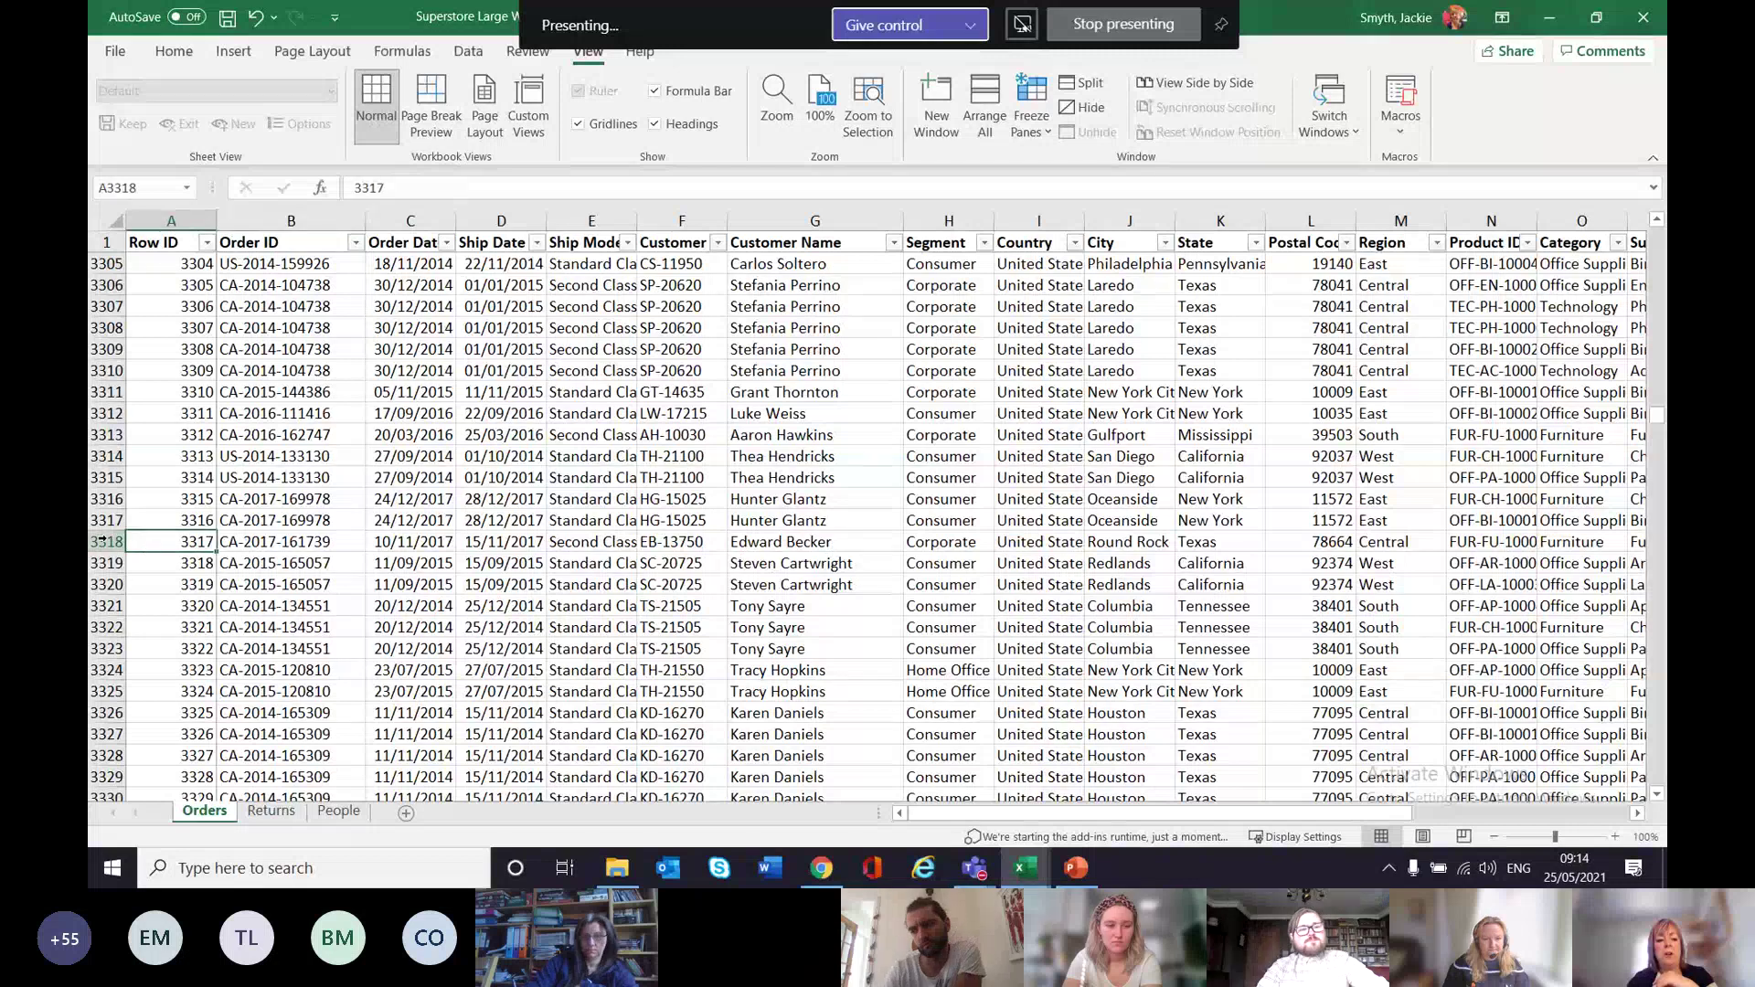
pyautogui.click(107, 541)
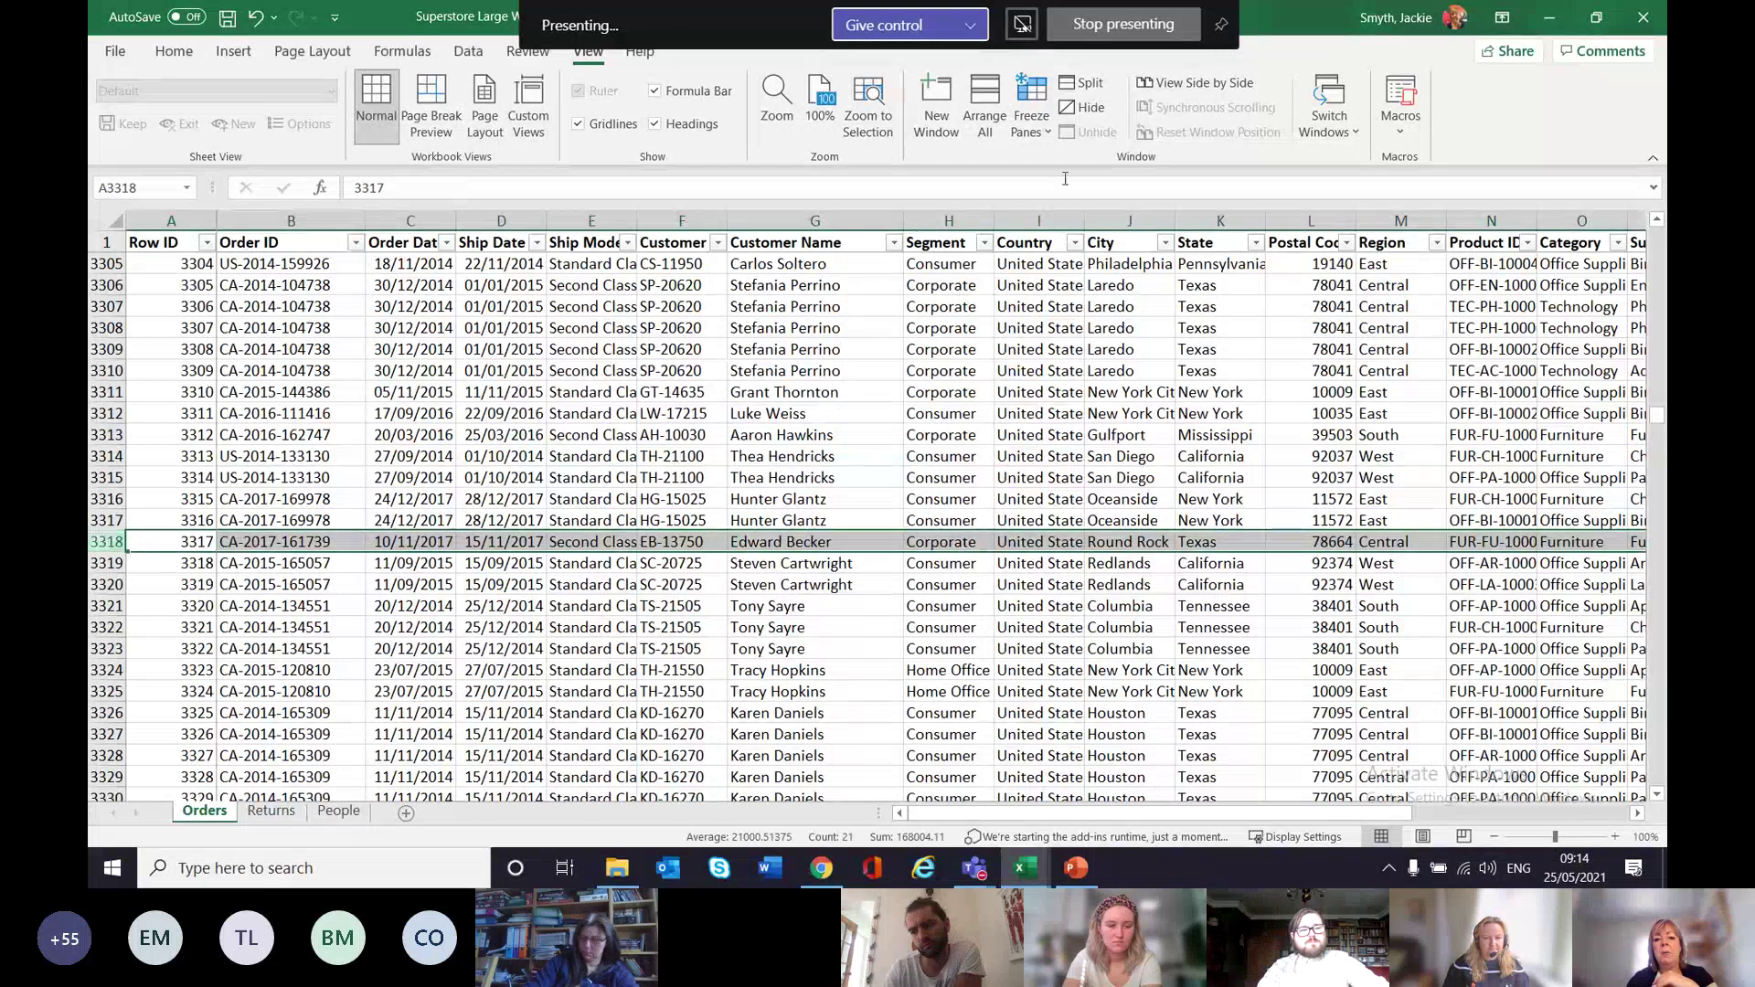
pyautogui.click(1087, 88)
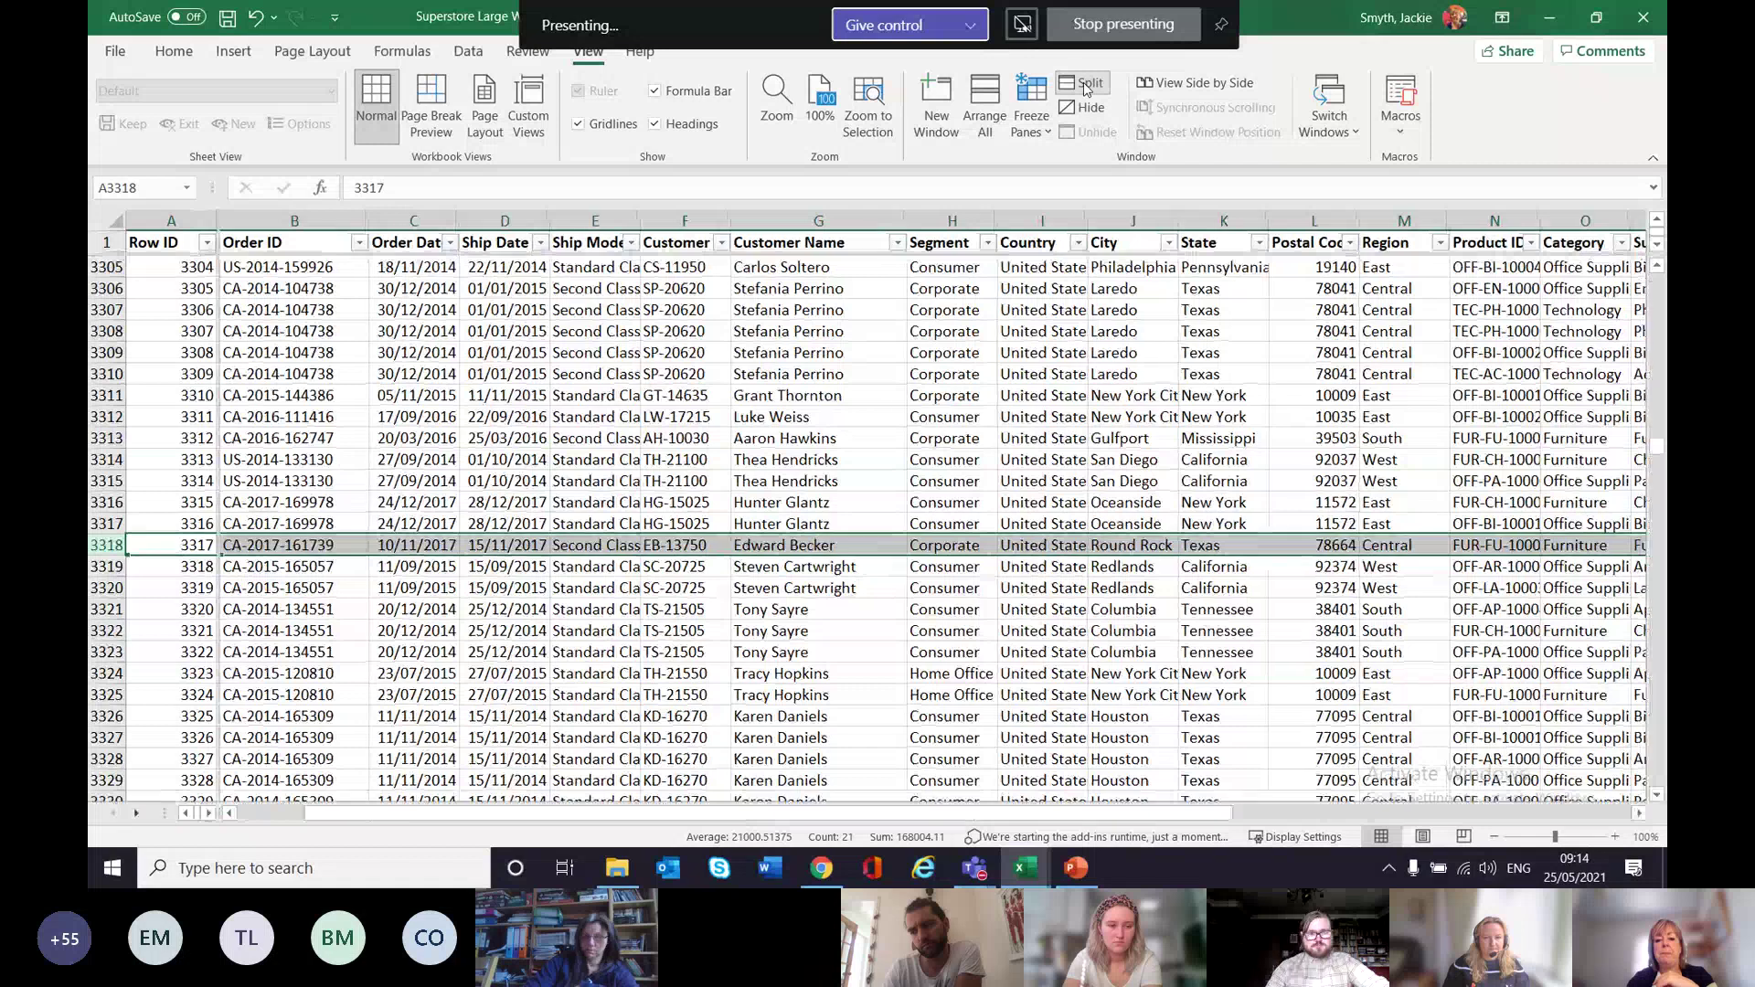
# Move the horizontal split divider down so the upper pane ends at row 18 of the orders.
pyautogui.scroll(7, 821, 468)
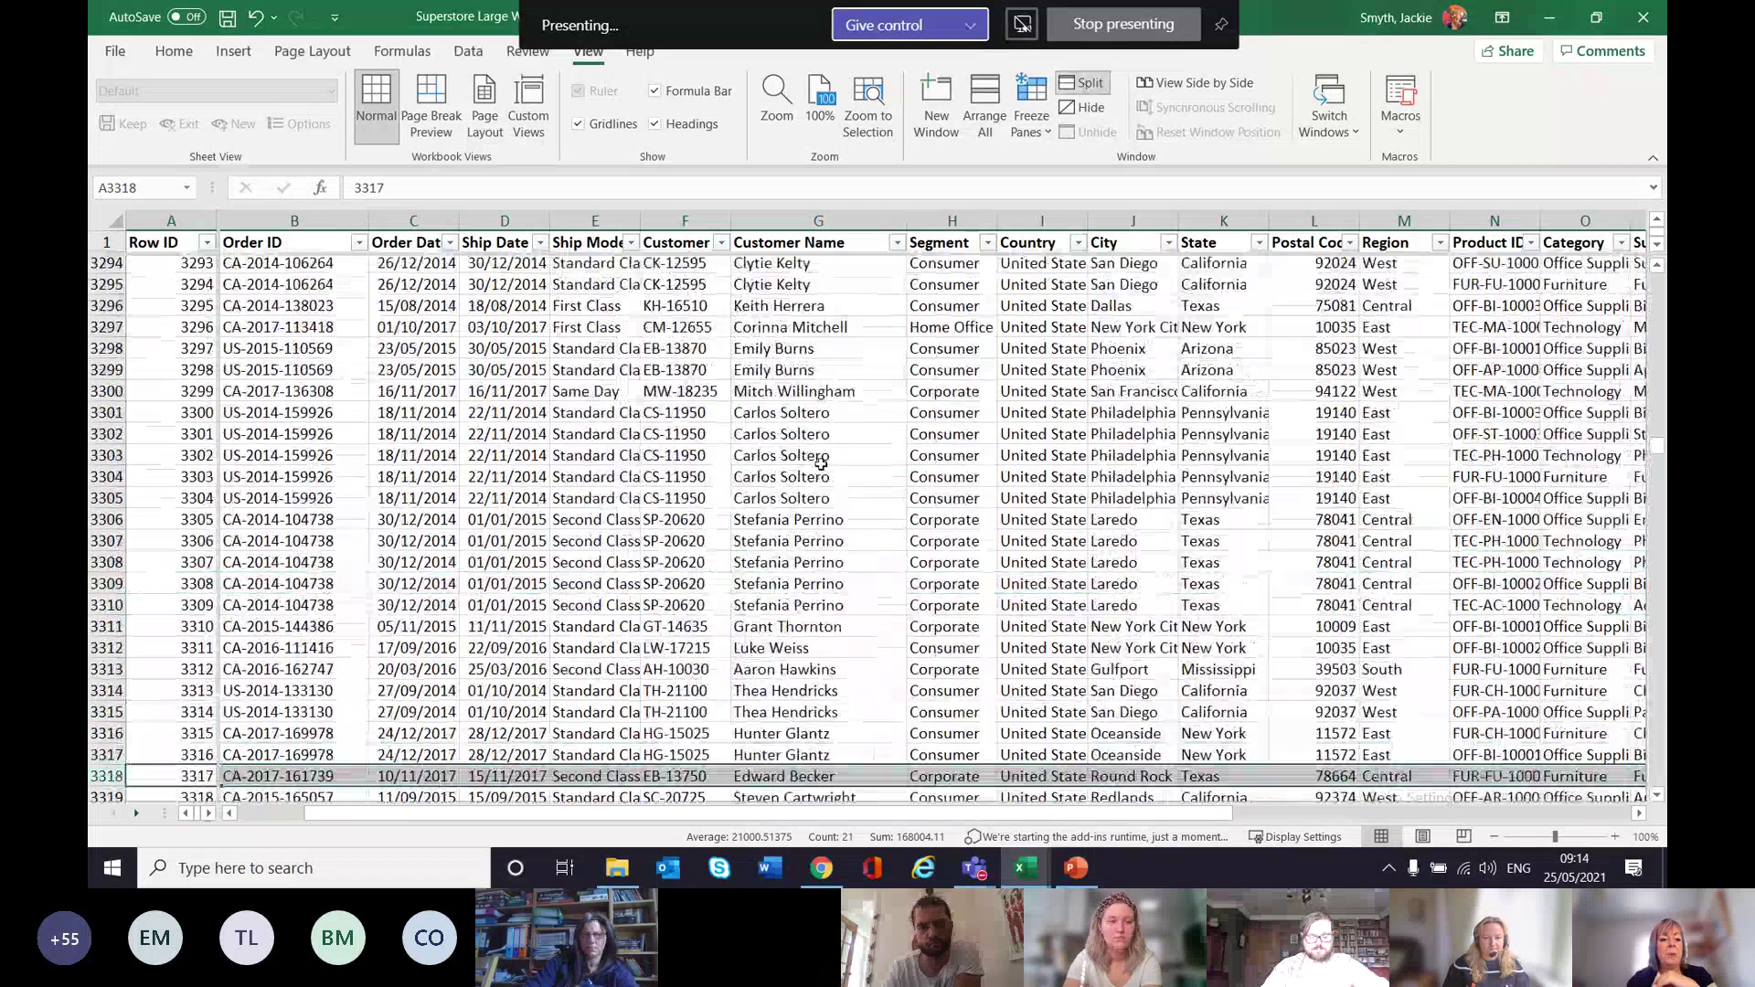
pyautogui.scroll(-13, 821, 468)
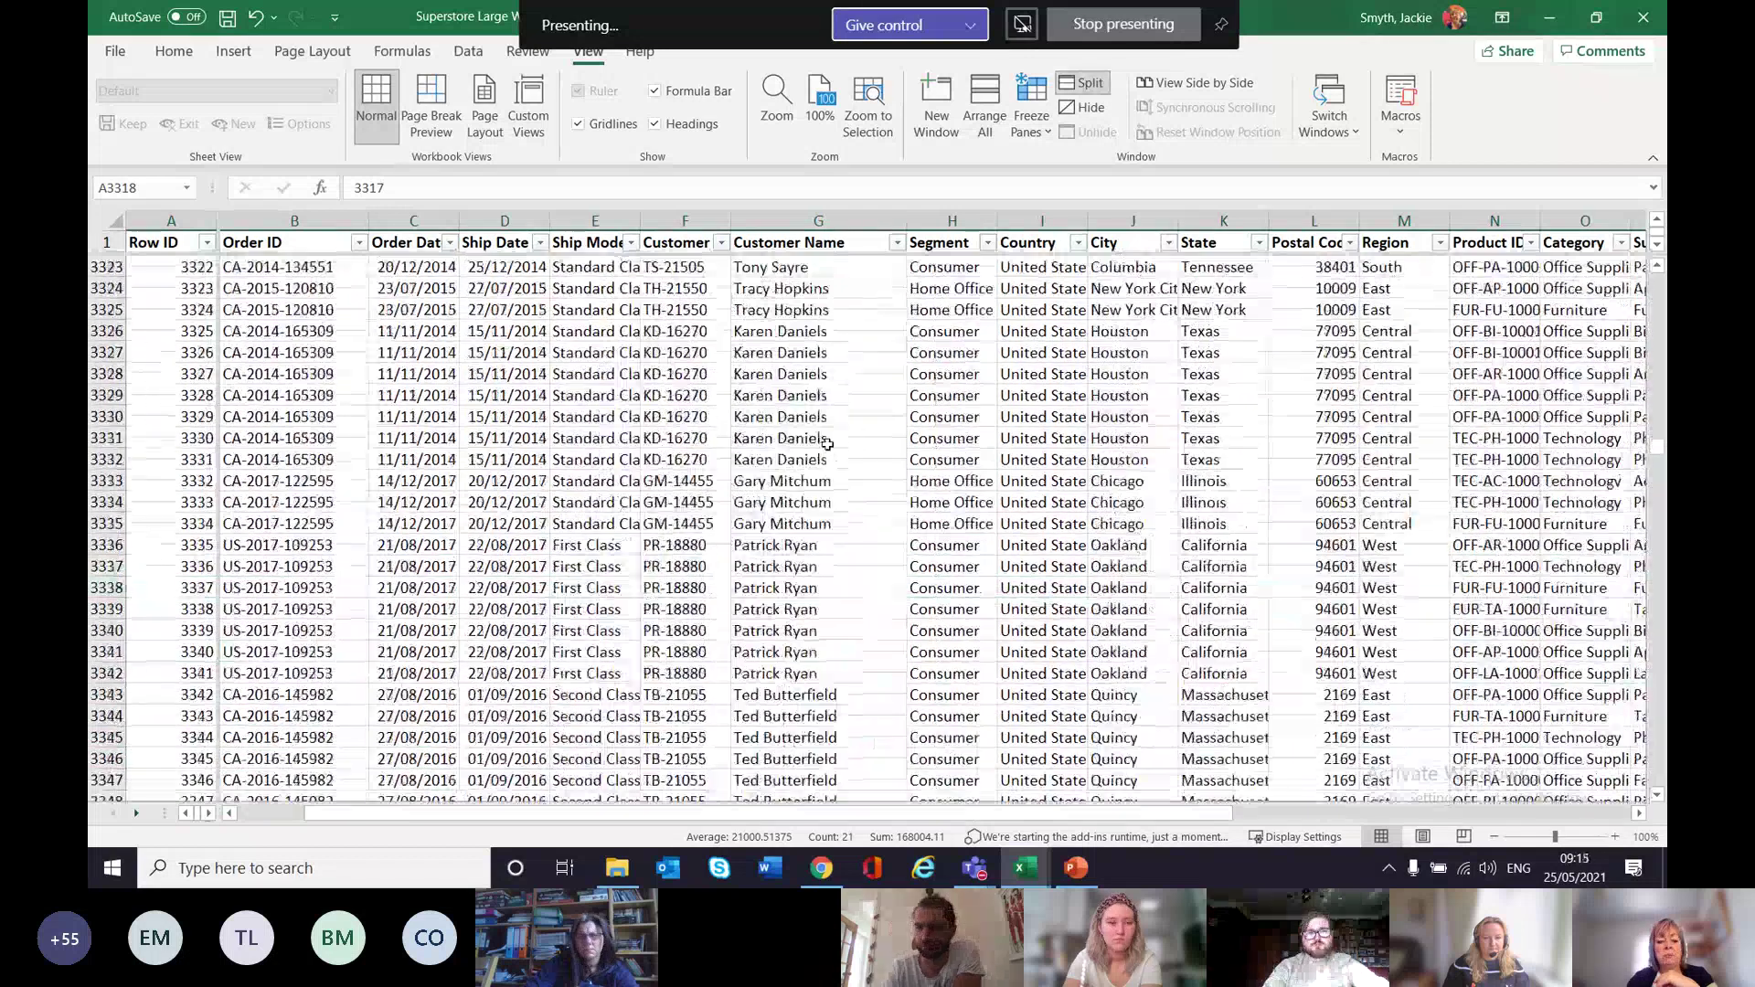
pyautogui.scroll(10, 827, 443)
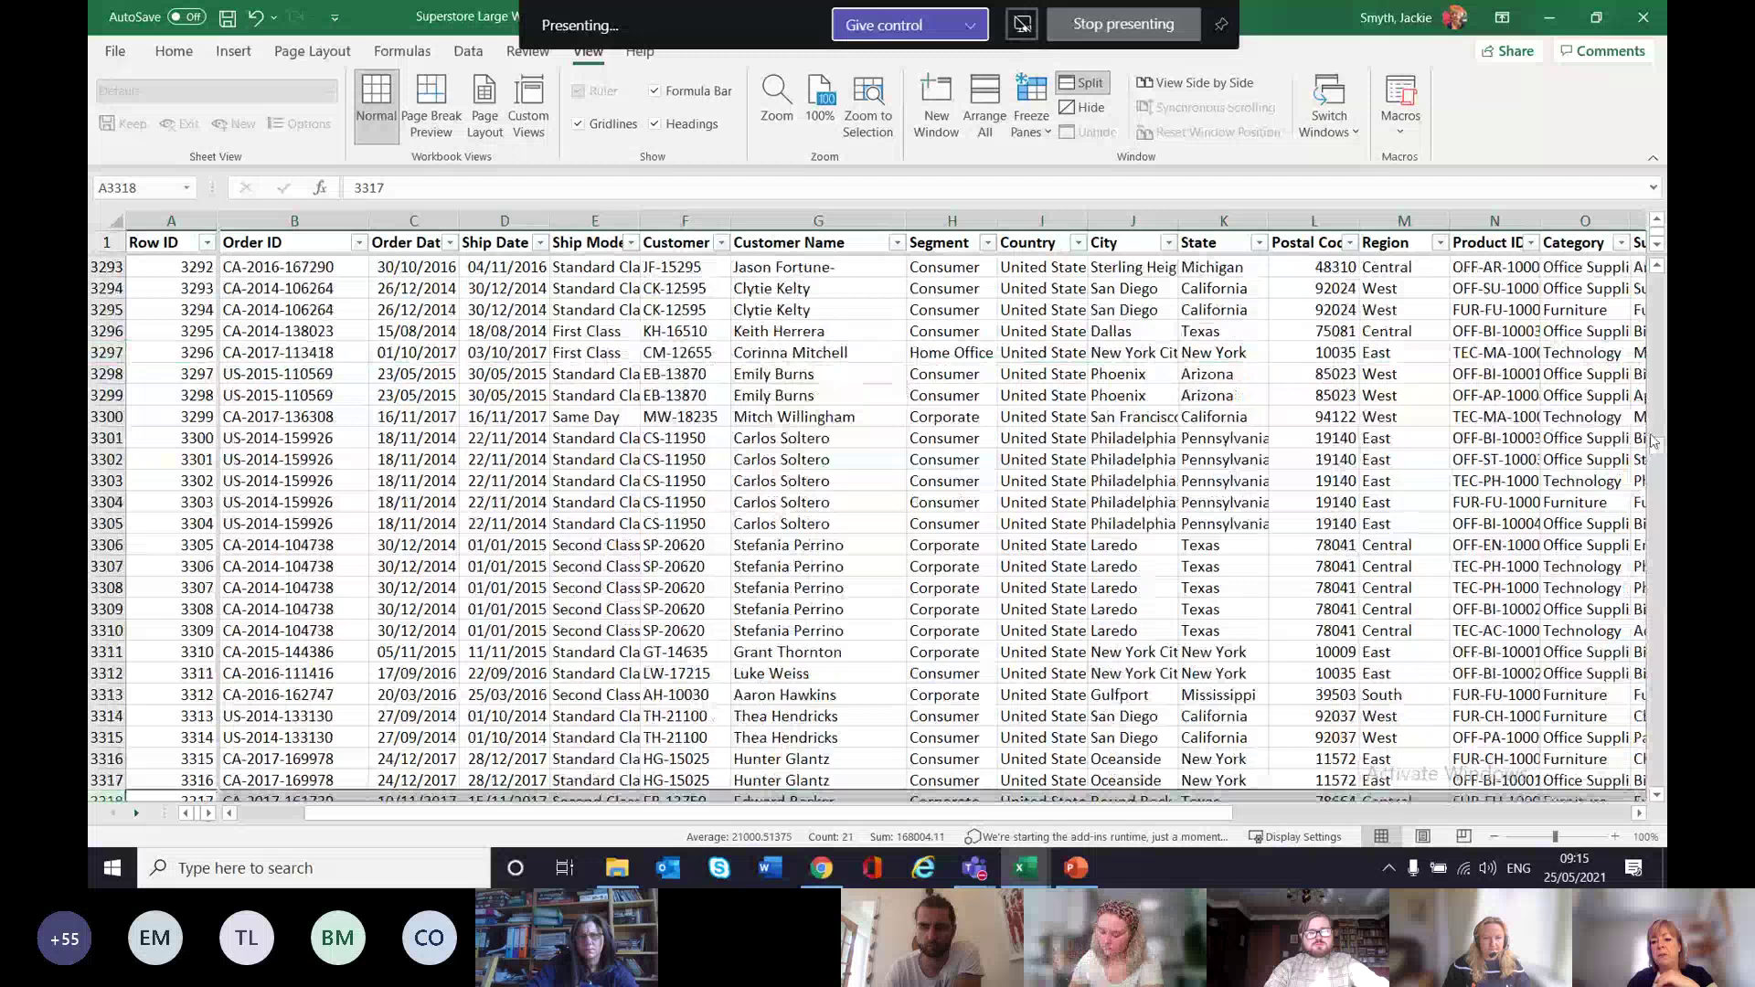
pyautogui.moveTo(1088, 258); pyautogui.dragTo(1081, 606)
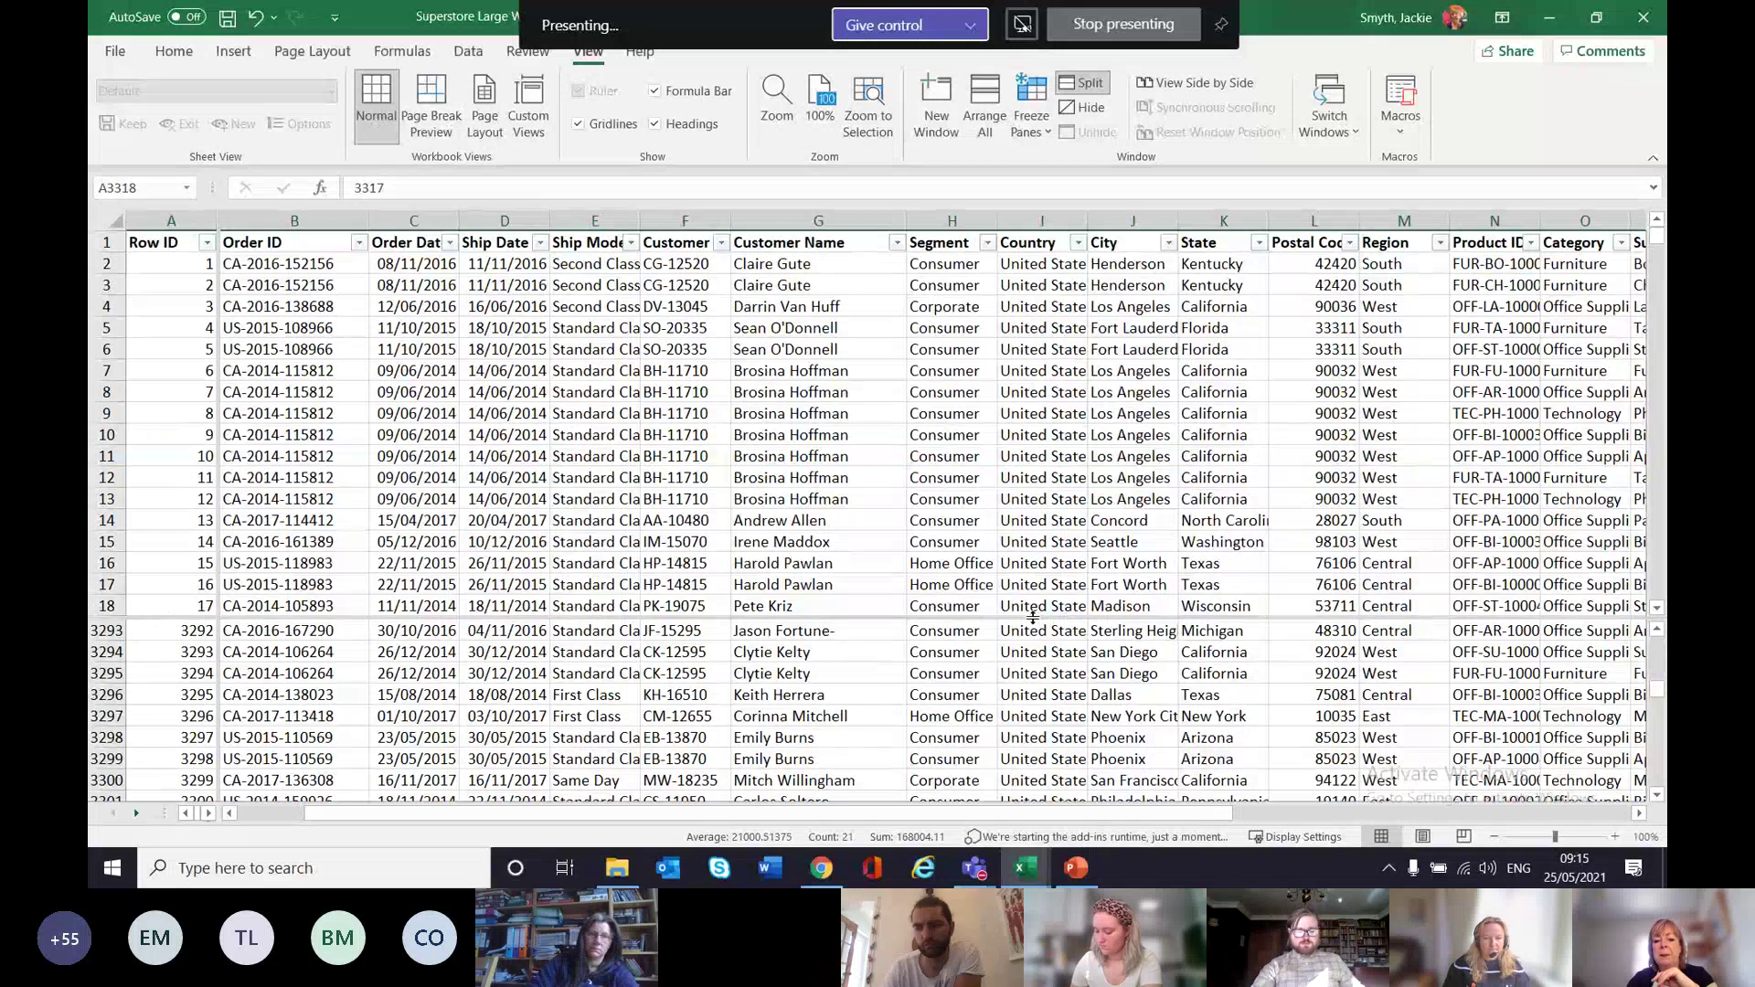
# Move the split divider up to just below row 6, and back down so the upper pane ends at row 17.
pyautogui.moveTo(1033, 618); pyautogui.dragTo(989, 359)
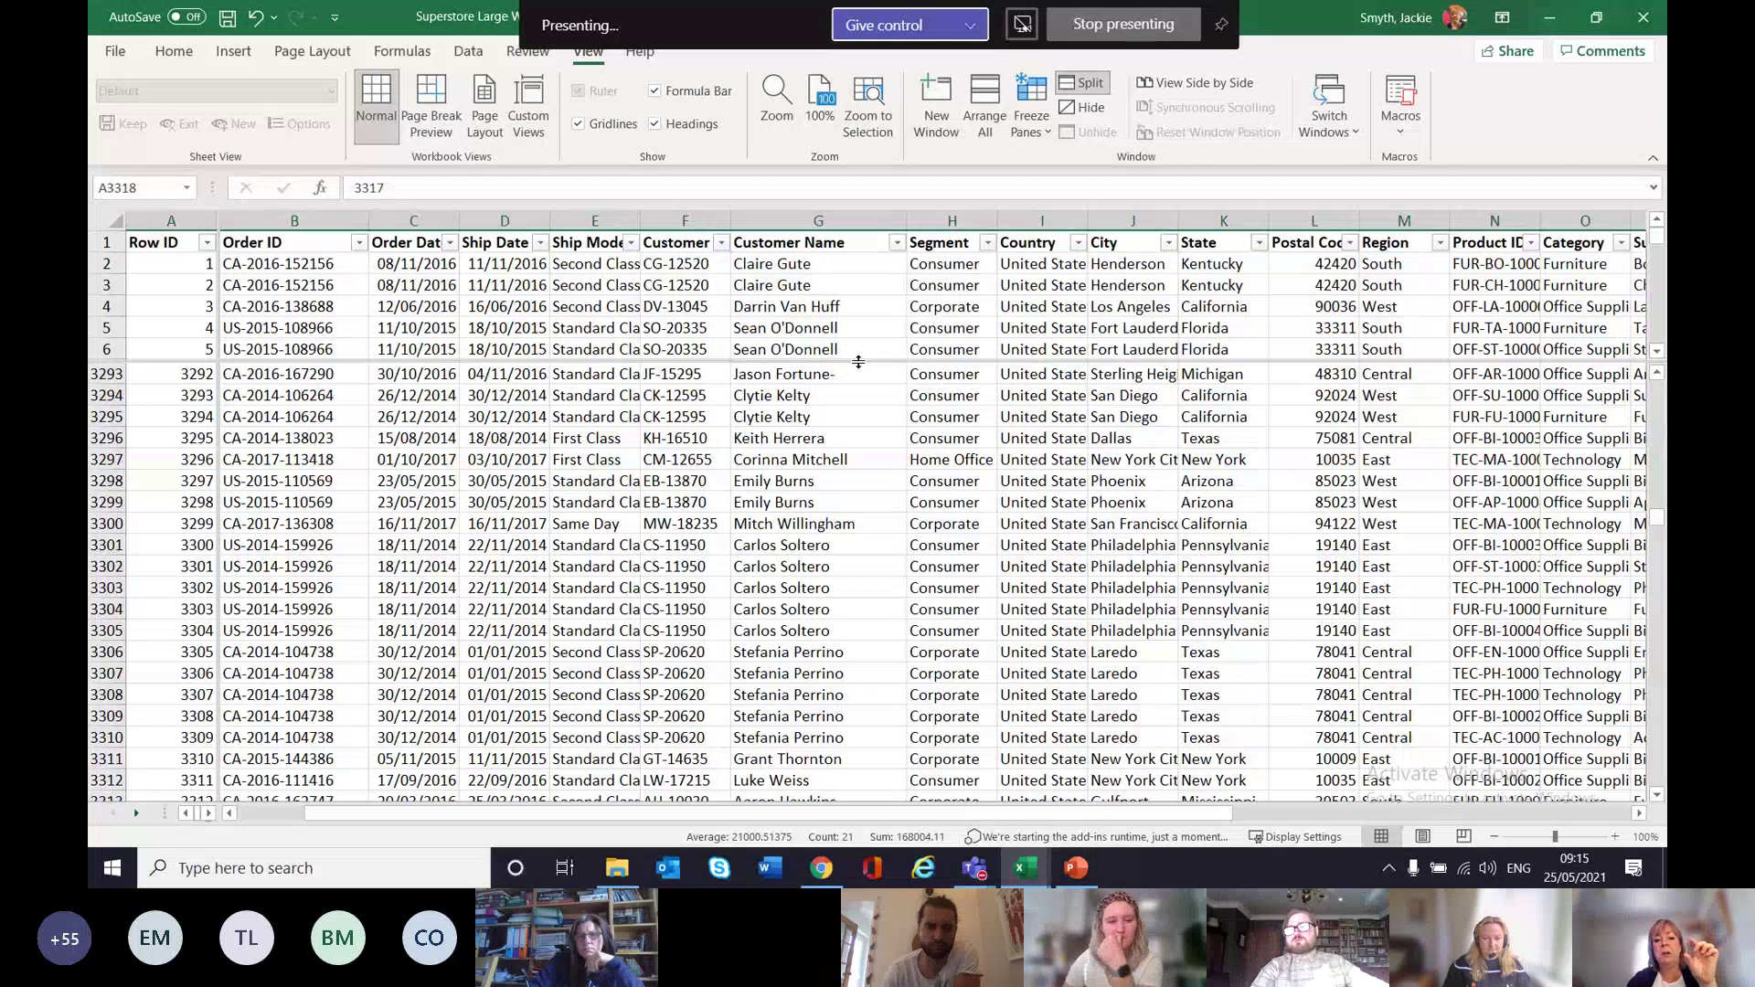
pyautogui.moveTo(858, 363); pyautogui.dragTo(856, 590)
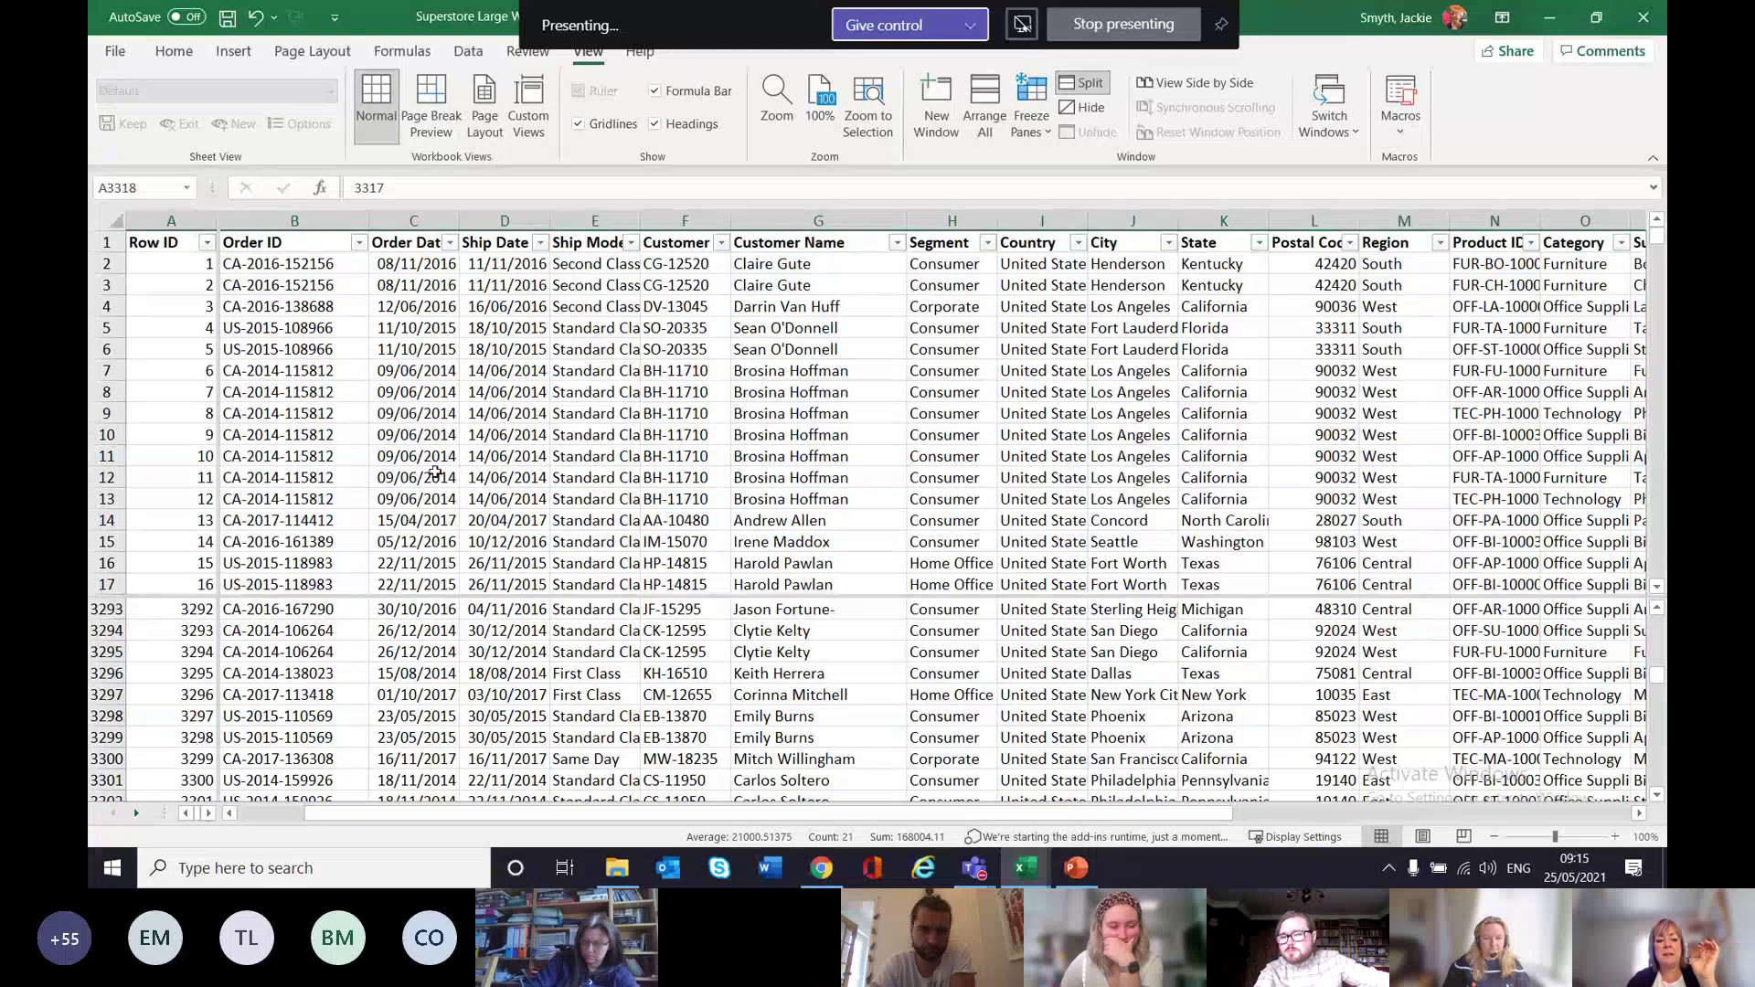
# Browse the rows of the upper and lower panes independently, and remove the split from the Orders sheet.
pyautogui.scroll(-5, 436, 473)
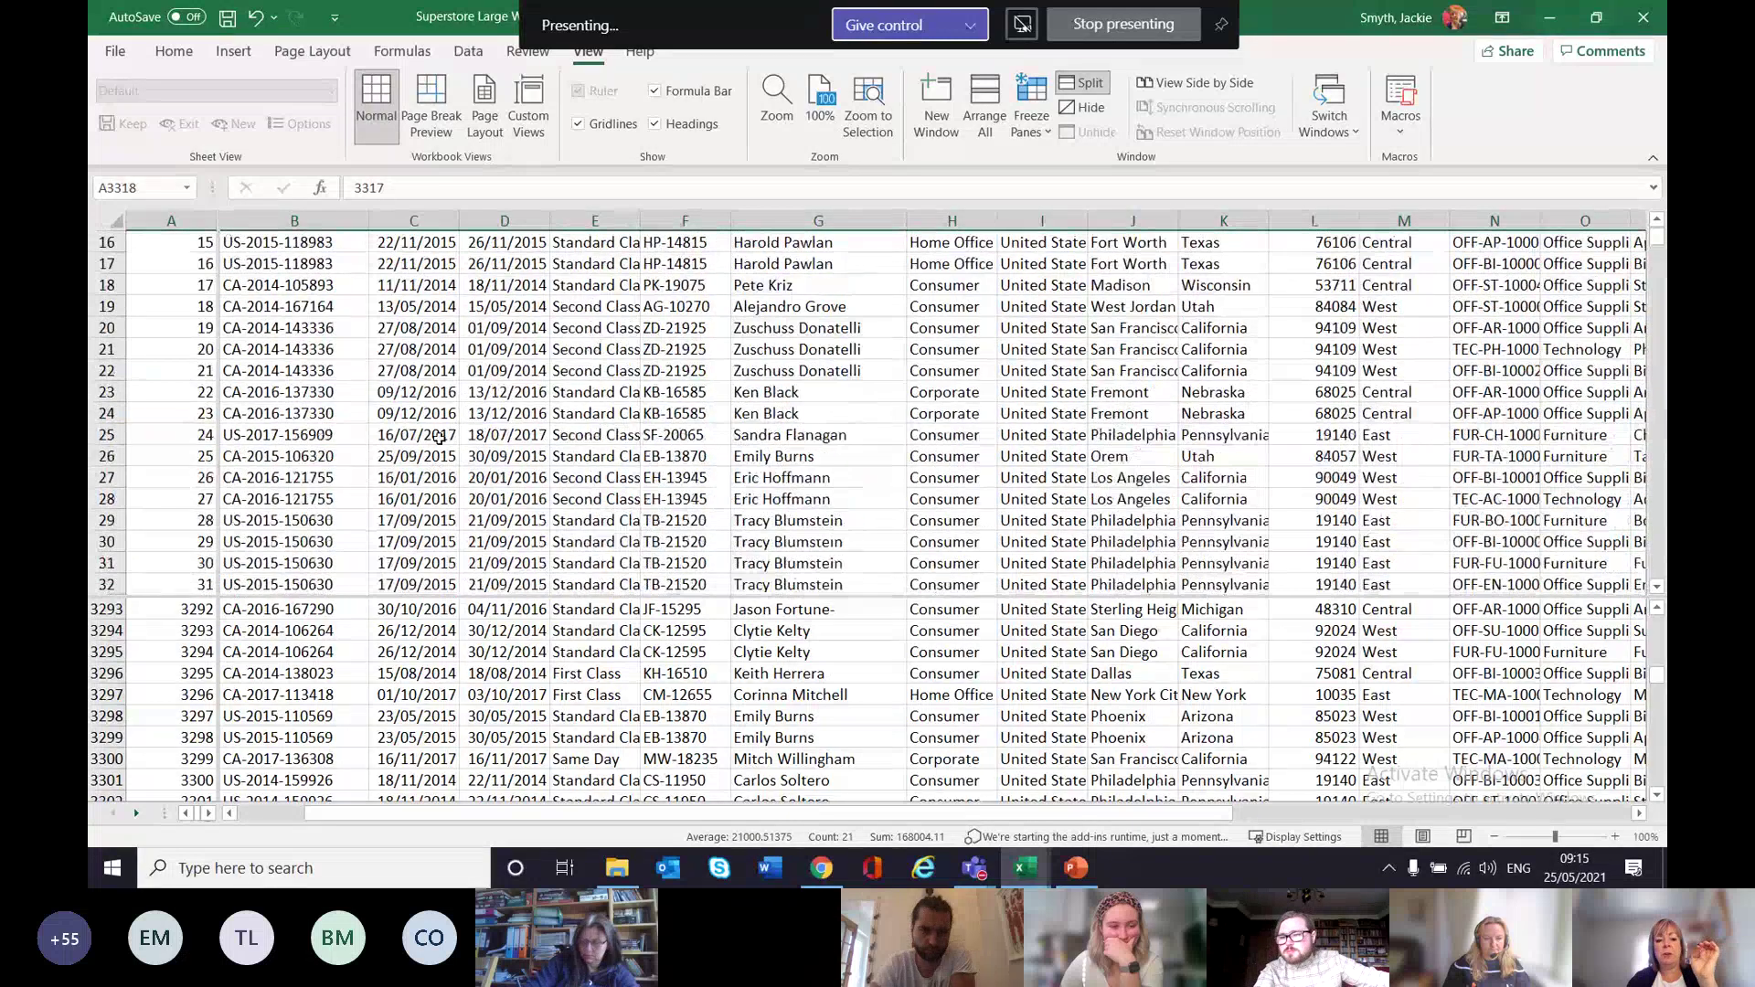
pyautogui.scroll(5, 439, 437)
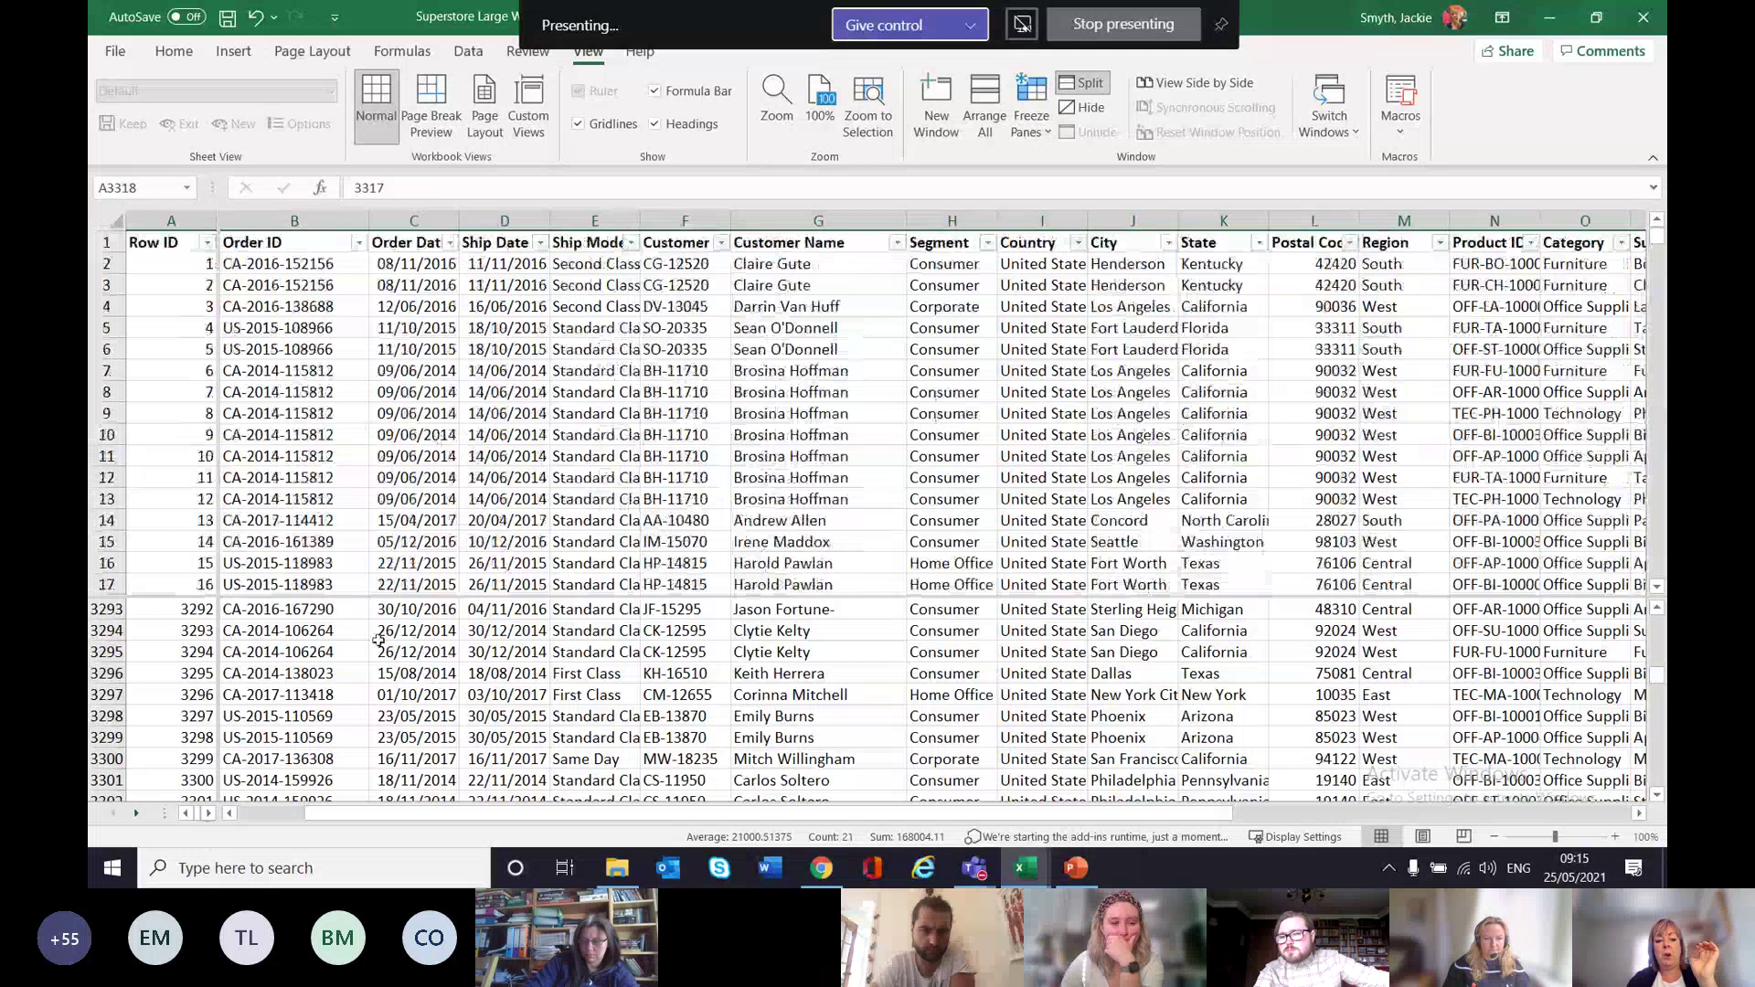
pyautogui.click(359, 687)
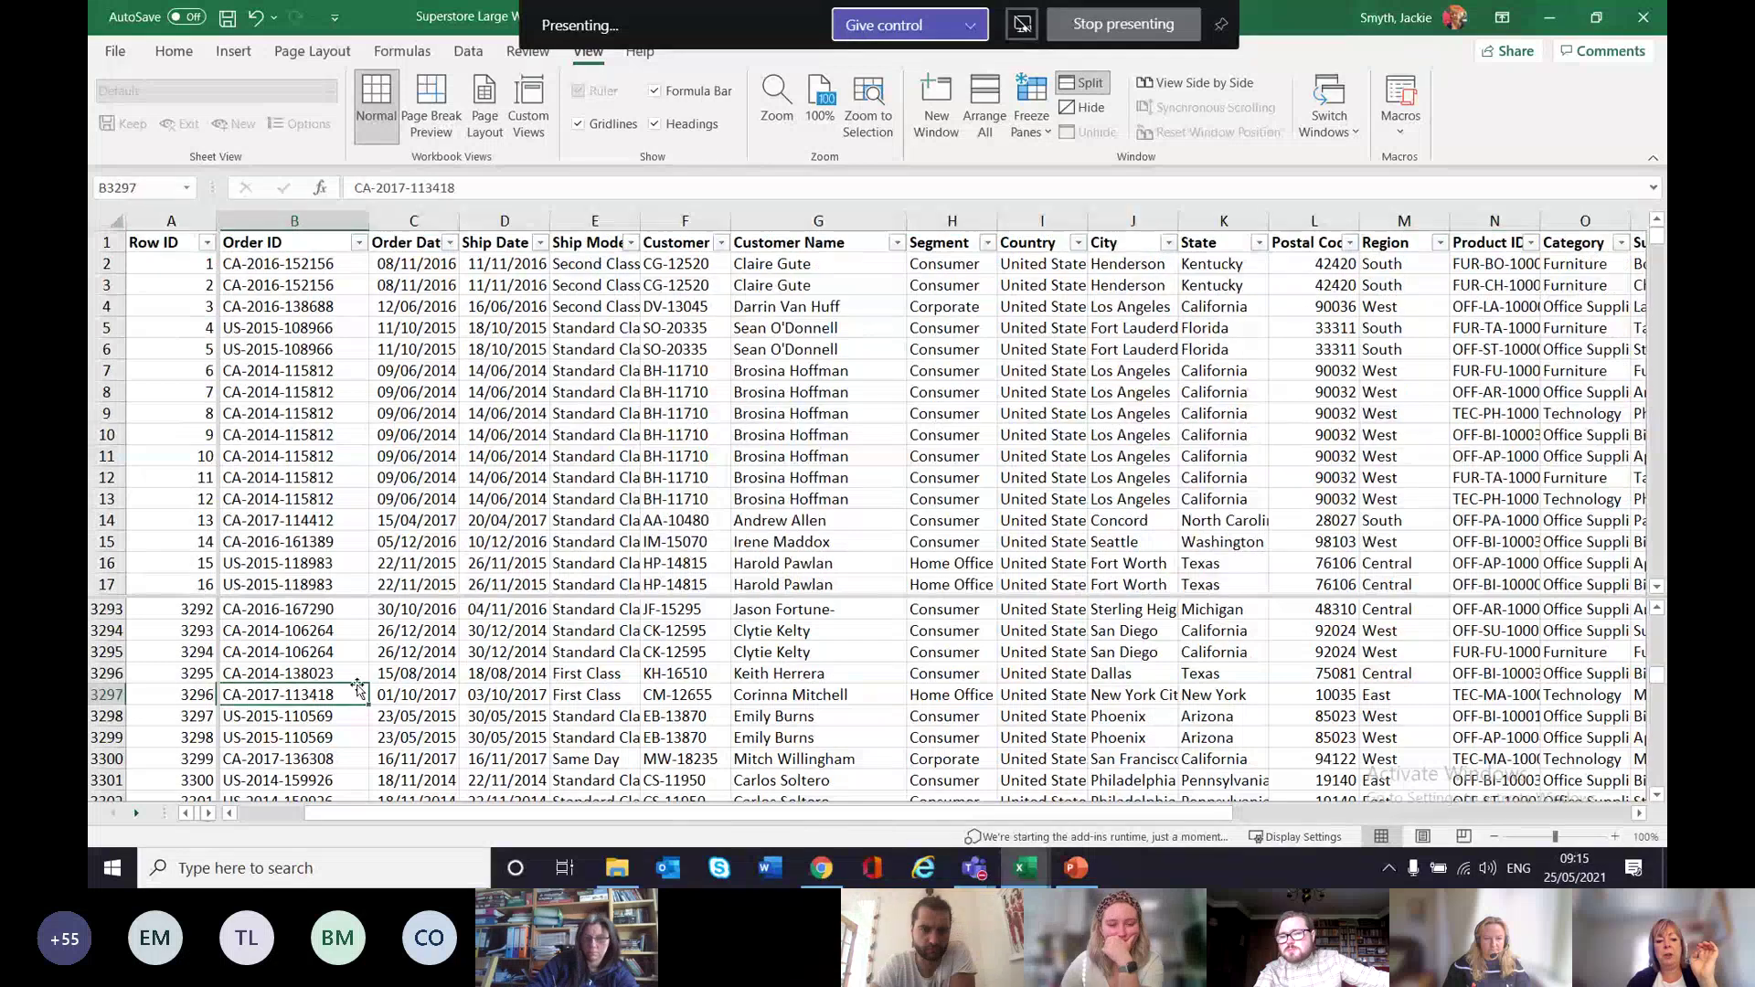
pyautogui.scroll(-20, 368, 679)
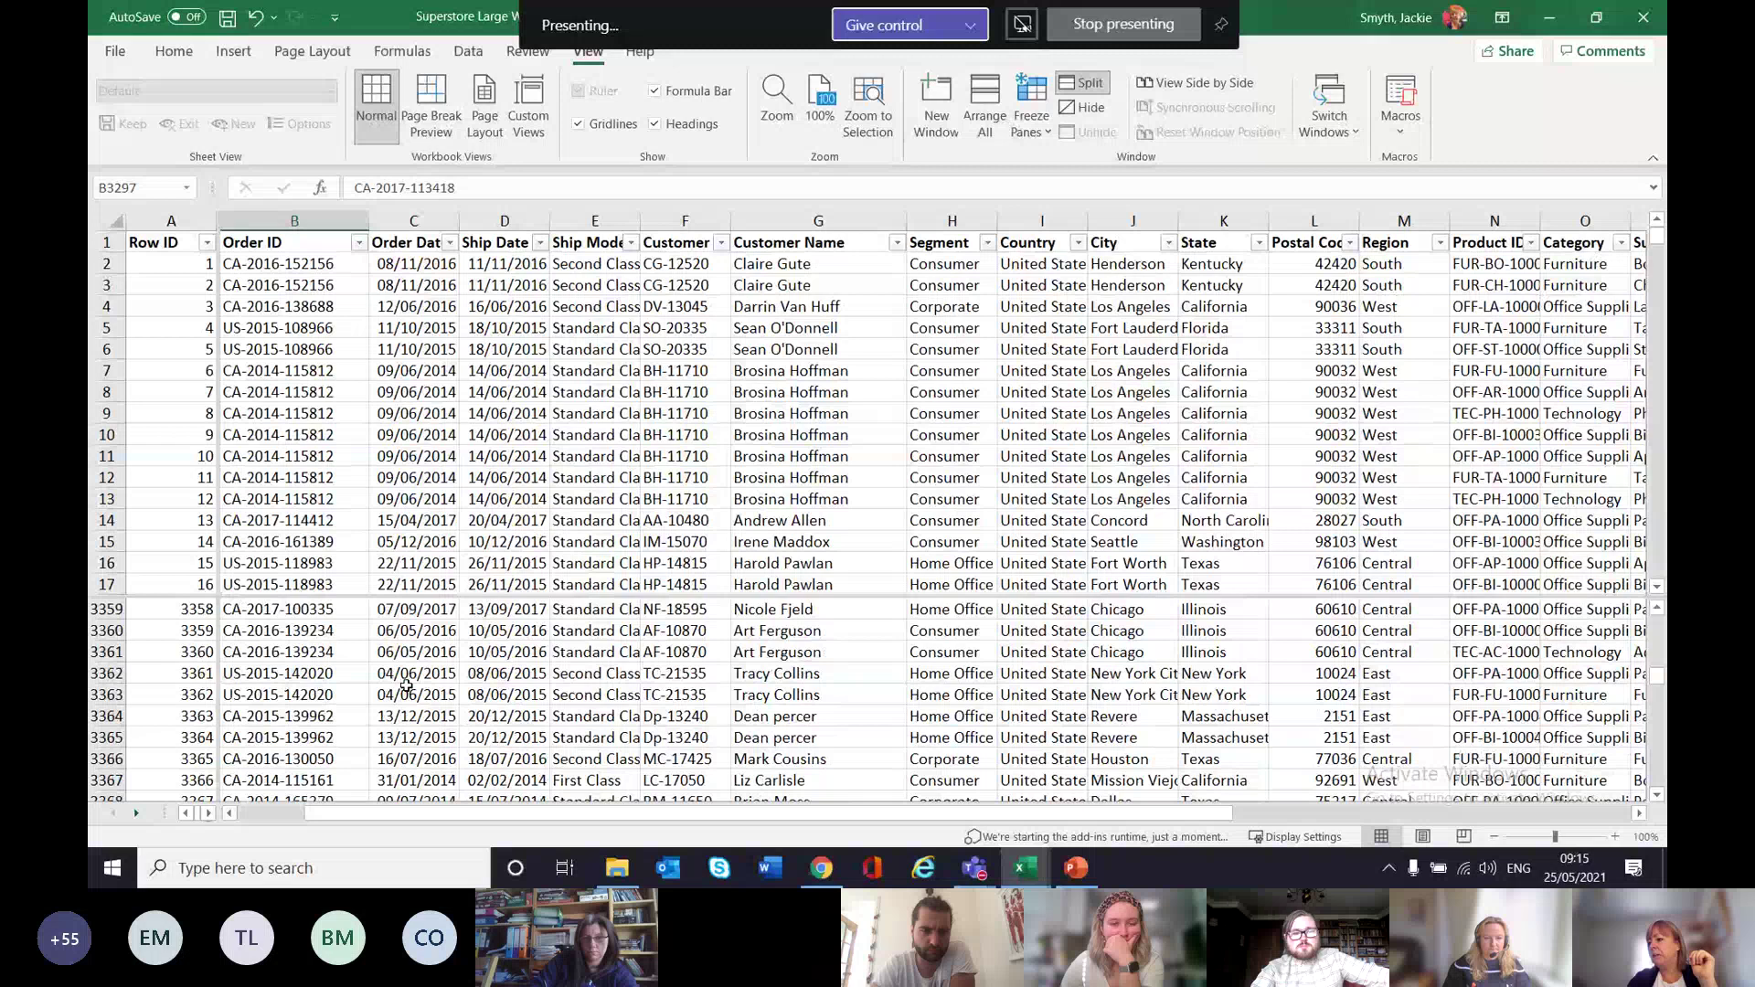
pyautogui.scroll(20, 405, 686)
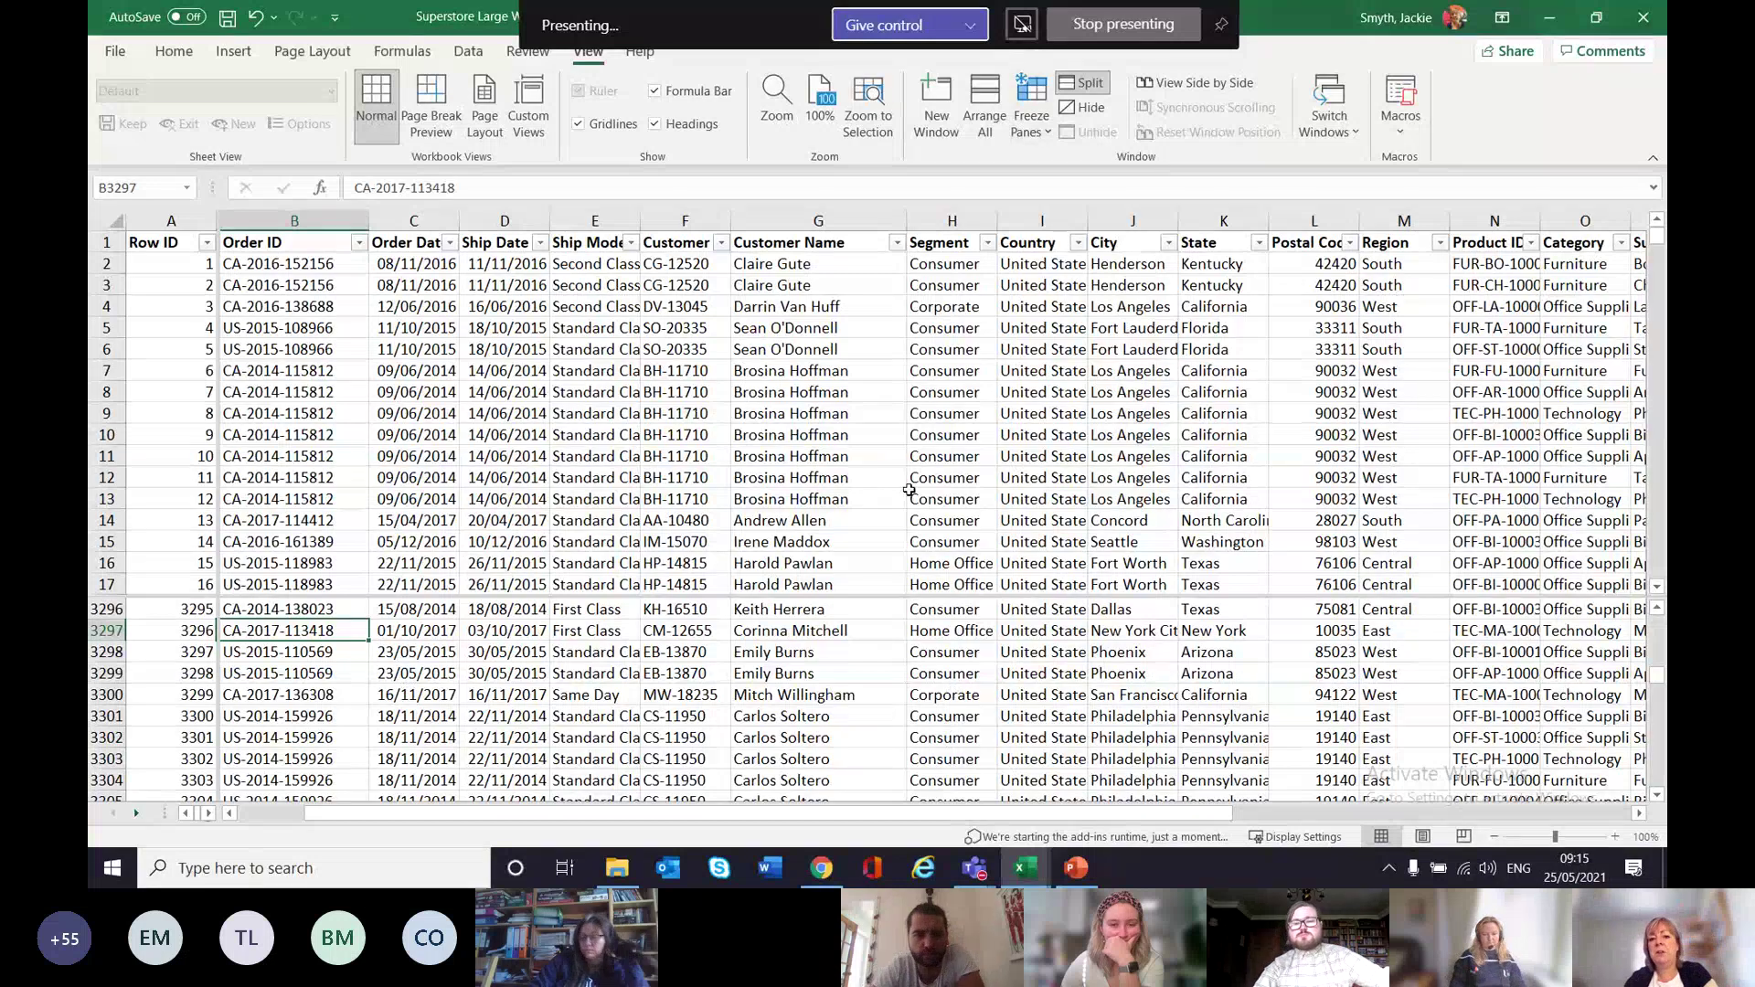
pyautogui.click(1083, 87)
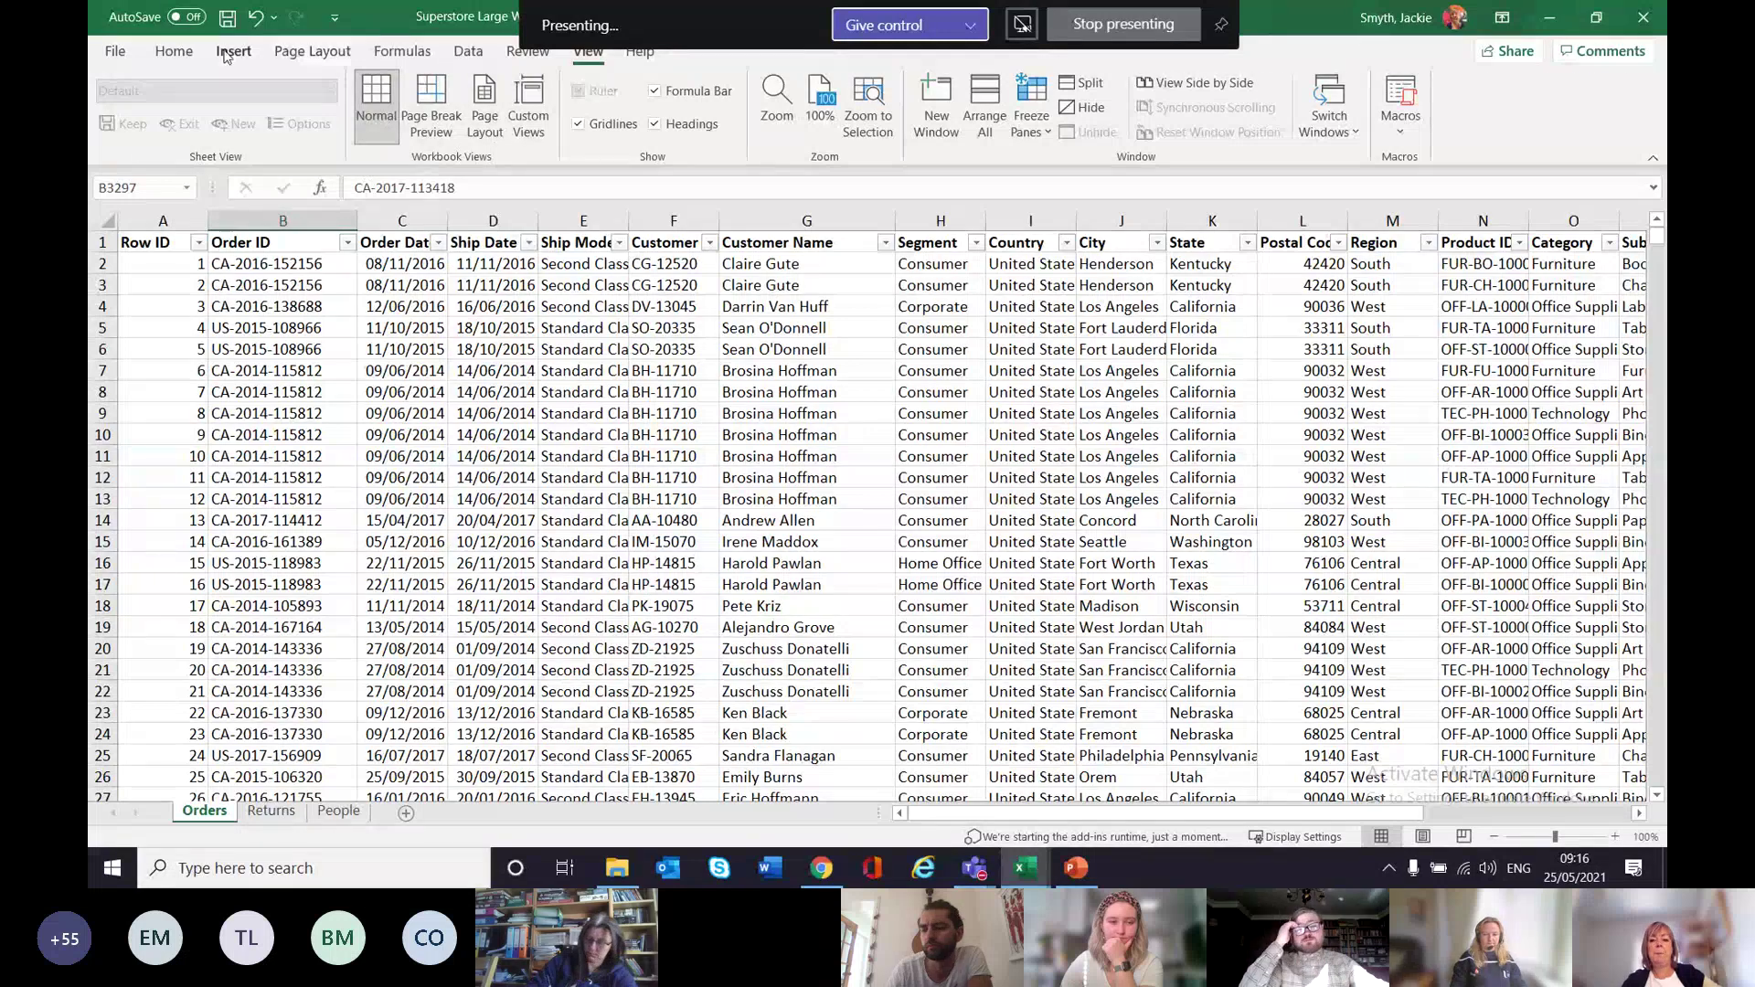
# Search the Orders sheet for blank cells using Go To Special with the Blanks option.
pyautogui.click(175, 52)
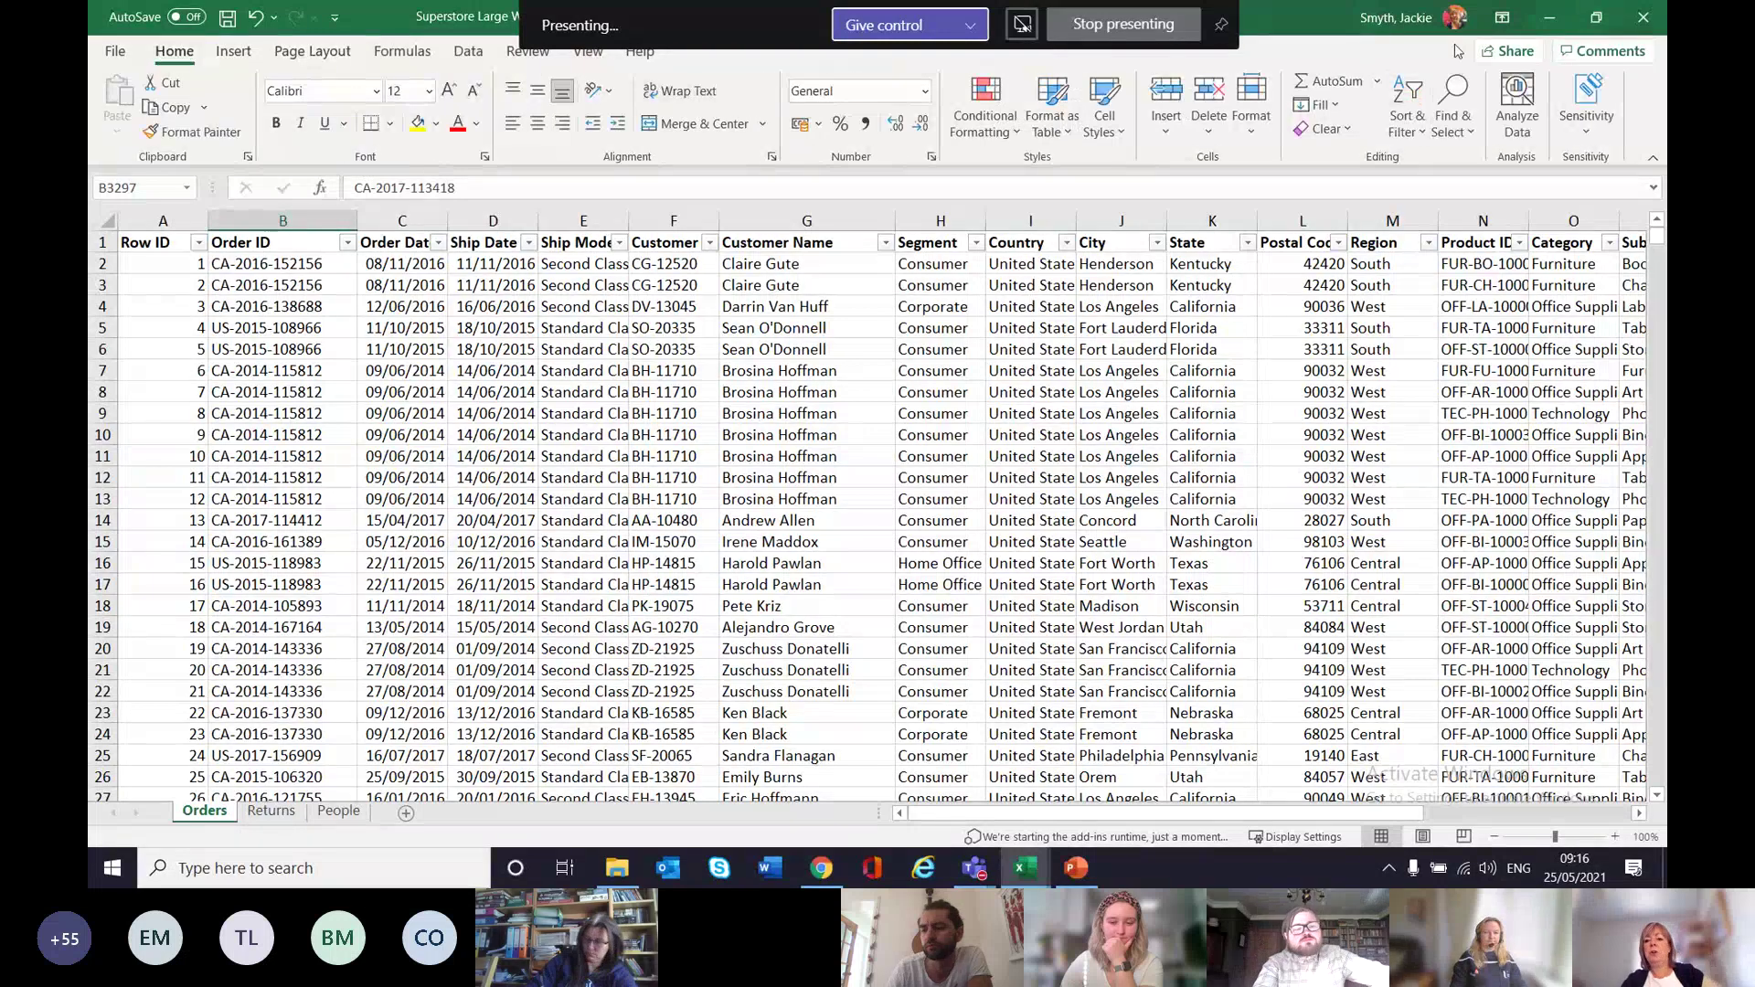
pyautogui.click(1458, 132)
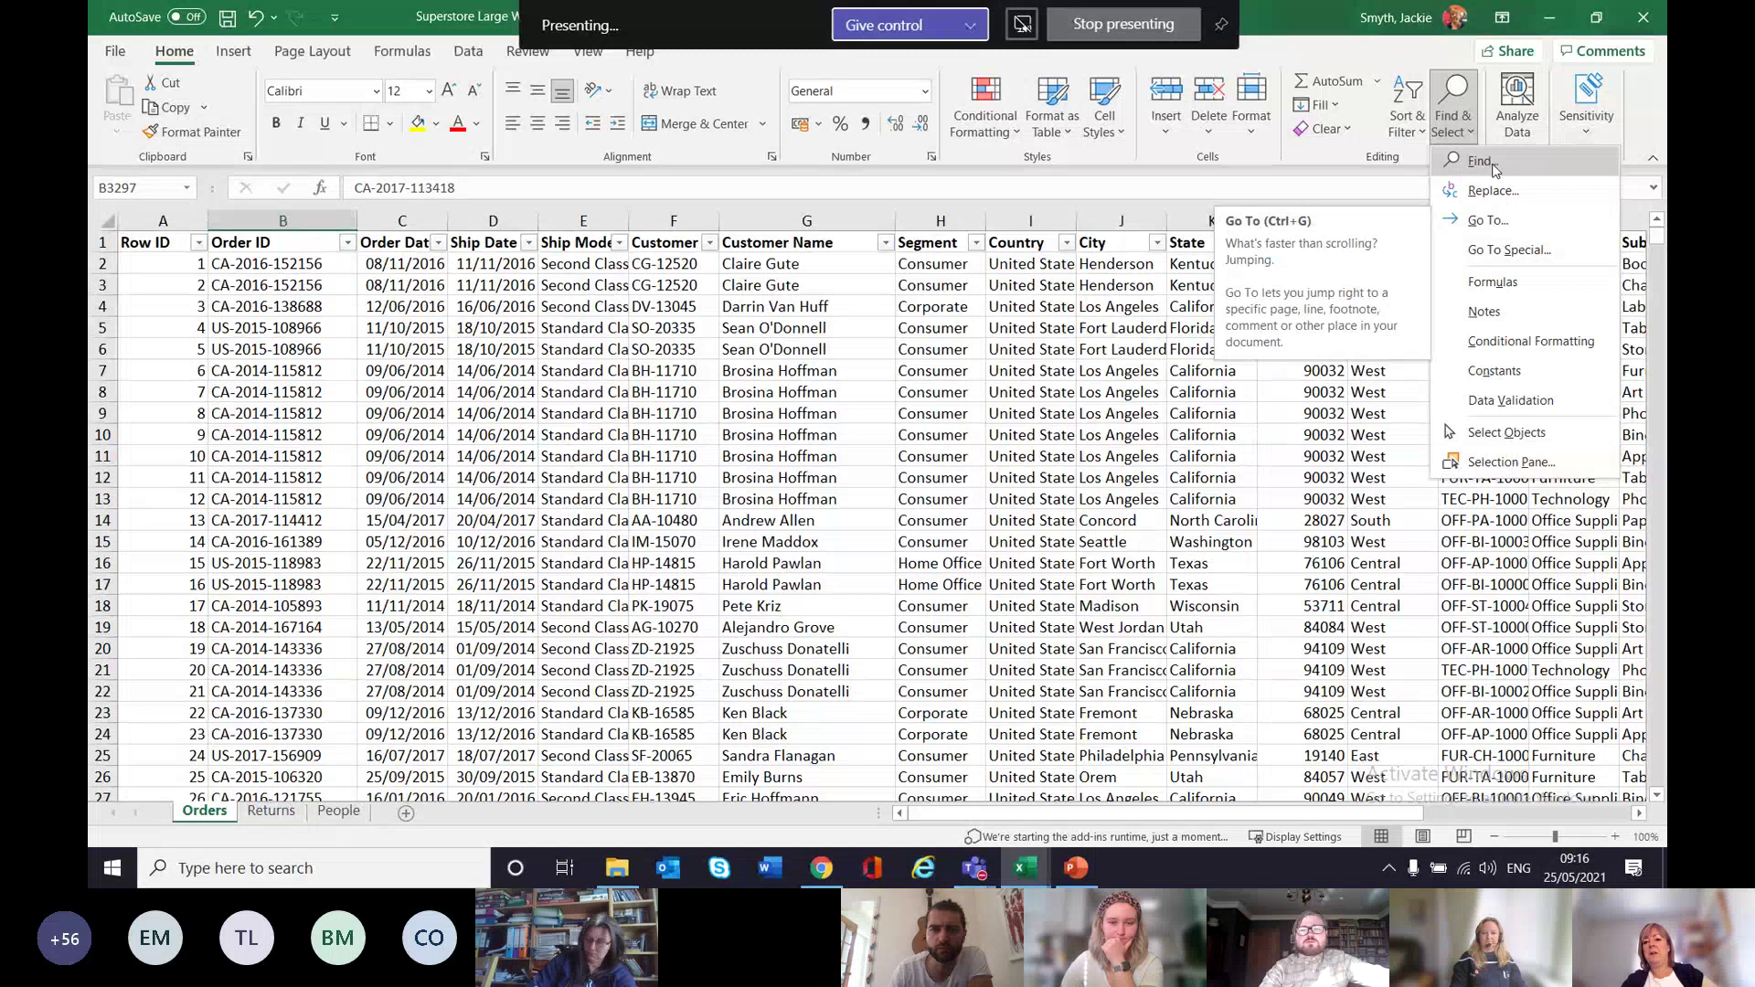
pyautogui.click(1548, 261)
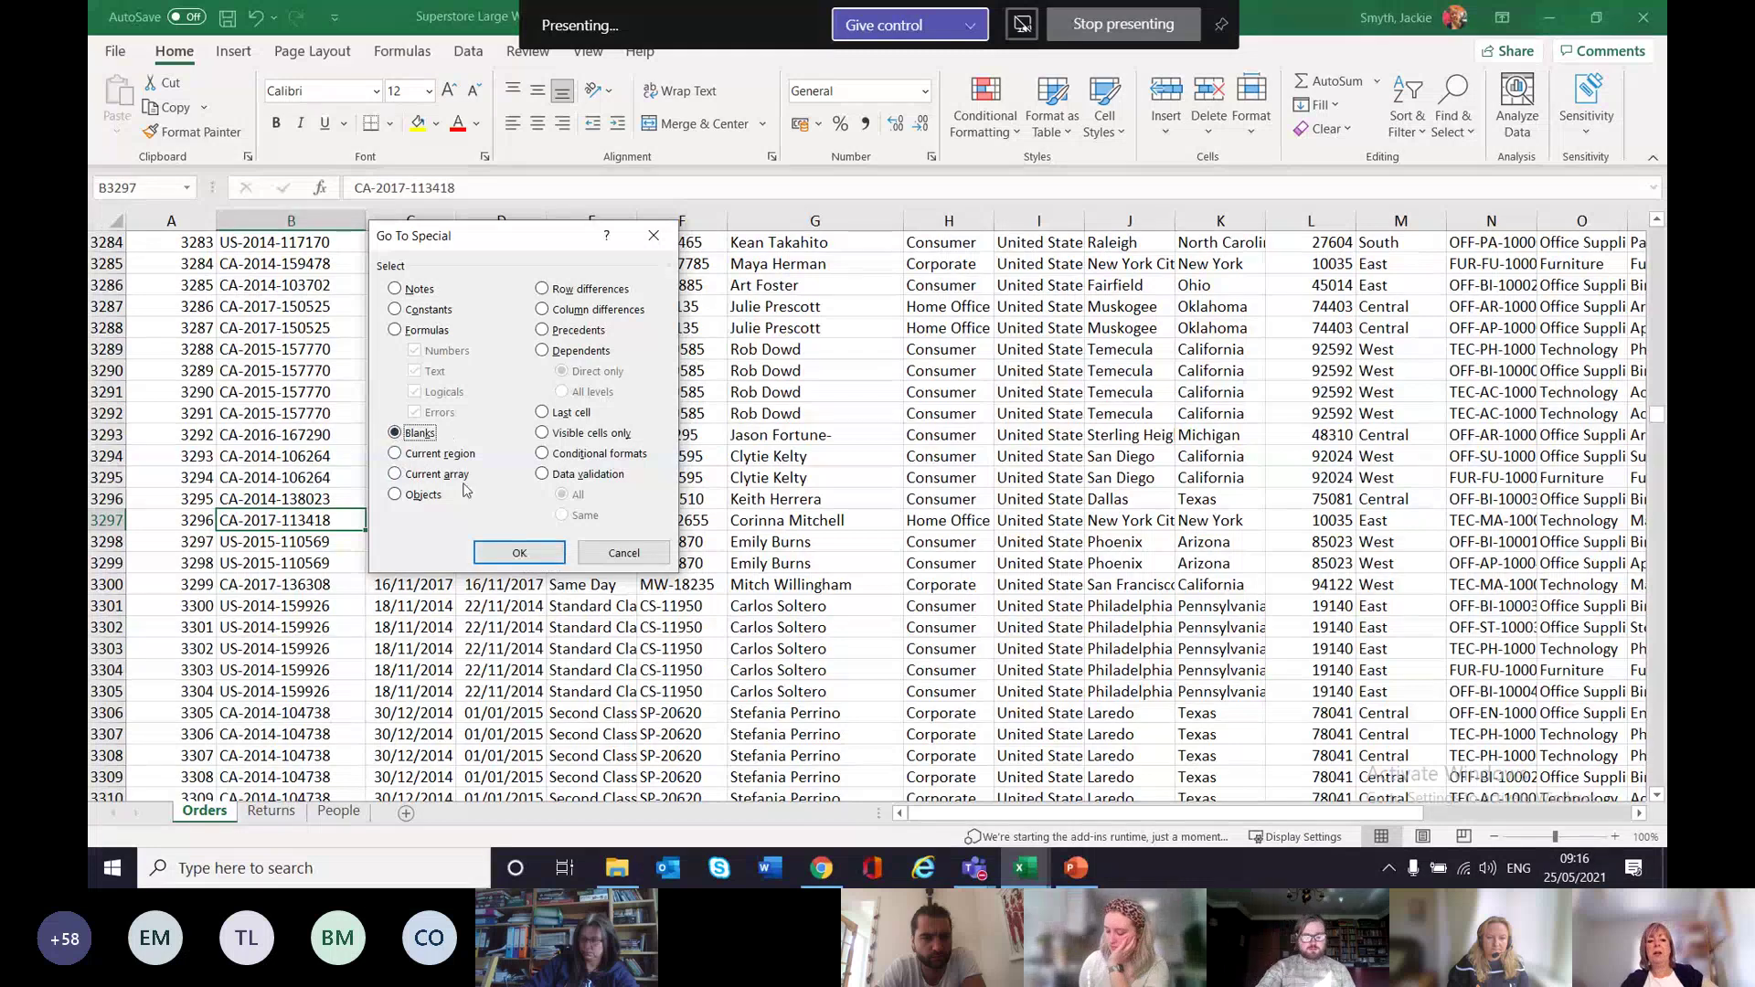
pyautogui.click(520, 554)
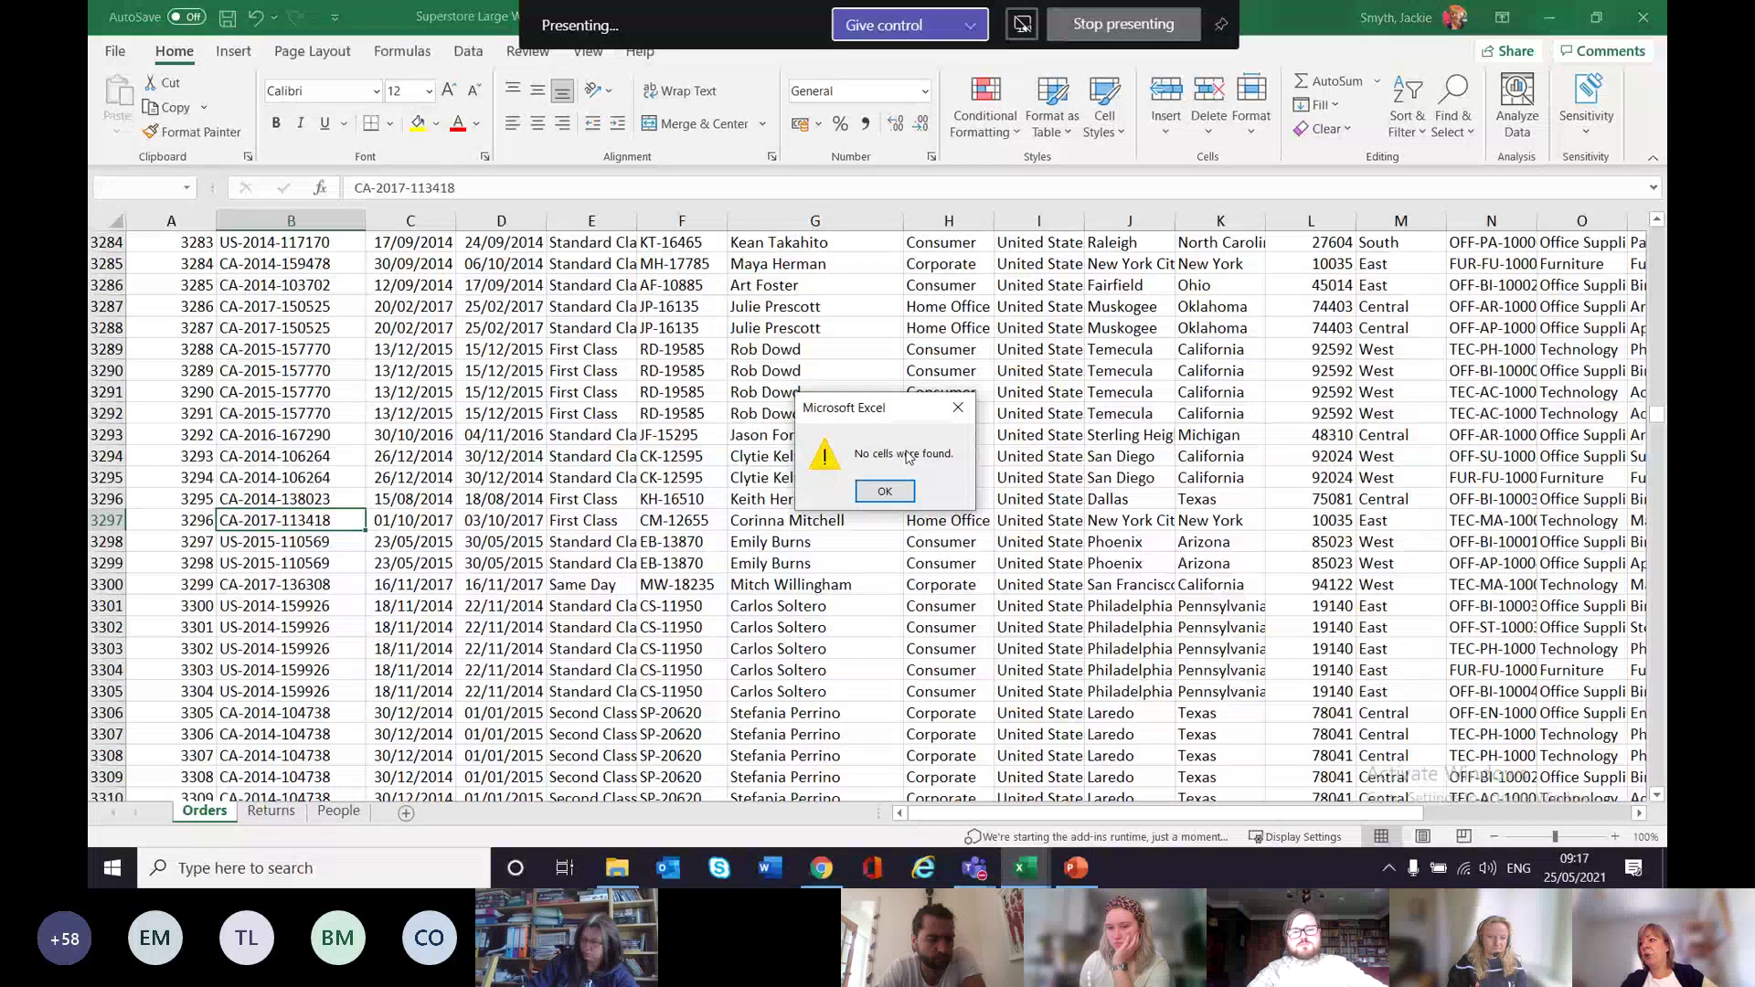
pyautogui.click(880, 492)
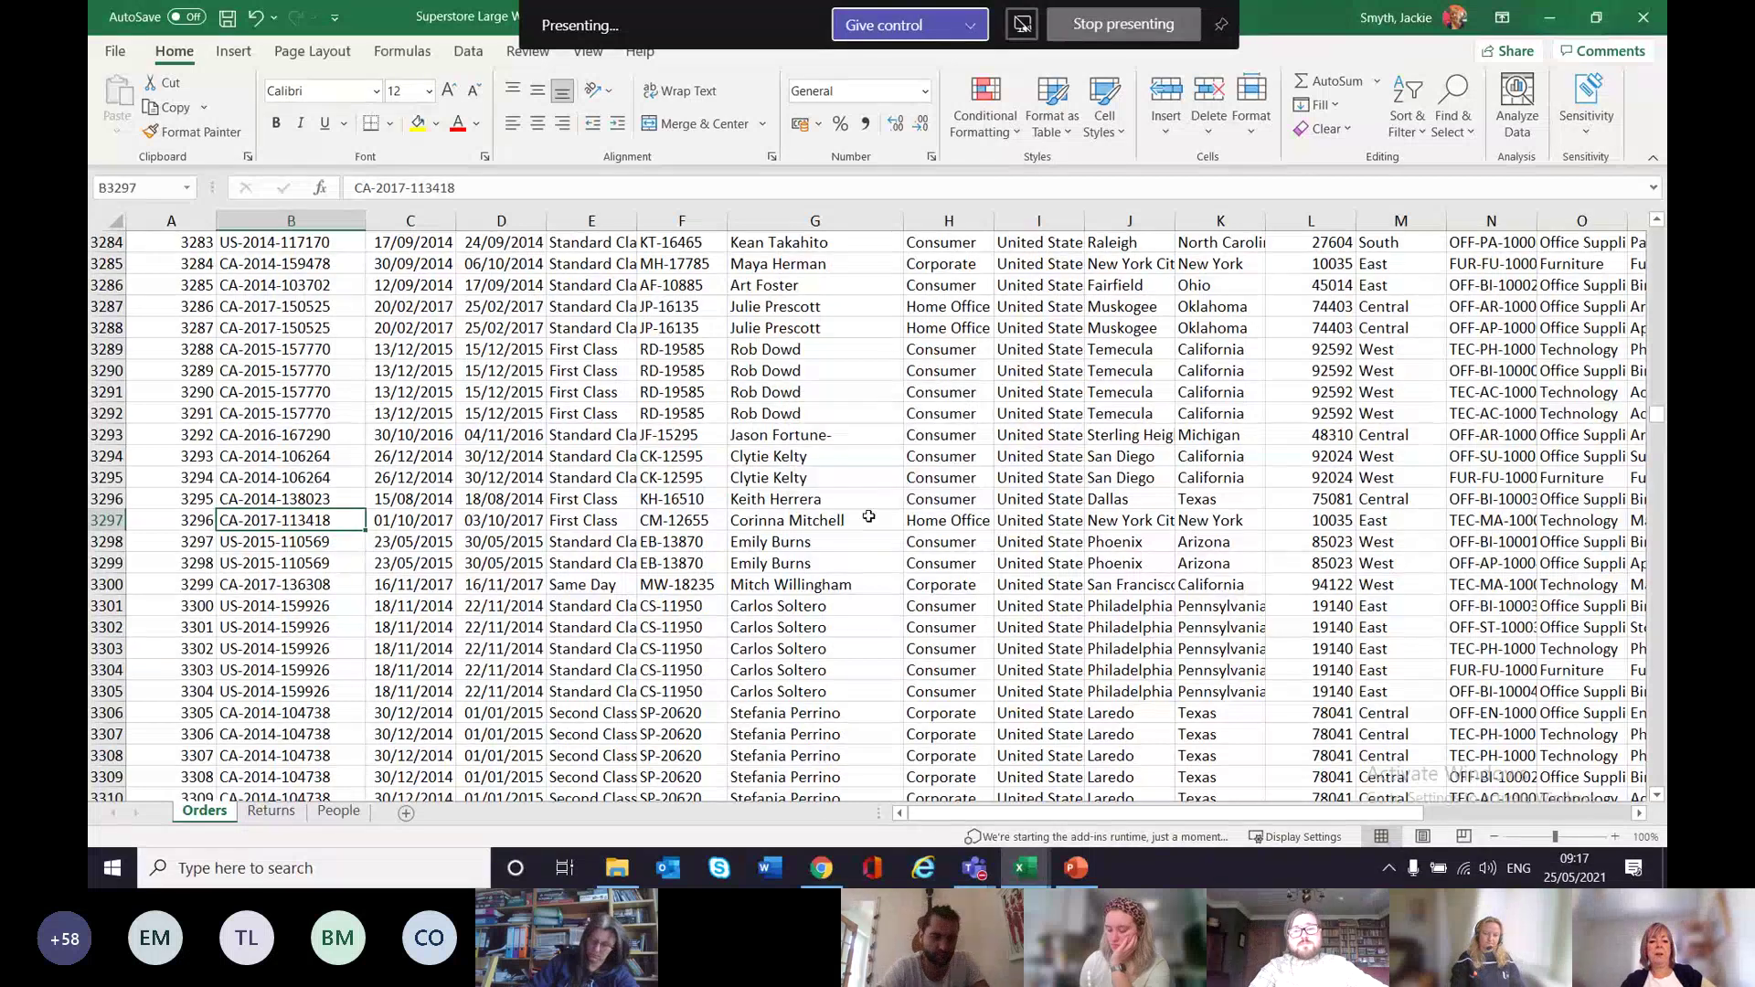
# Clear the customer name in cell G14 to create a test blank near the start of the orders.
pyautogui.scroll(7, 1011, 413)
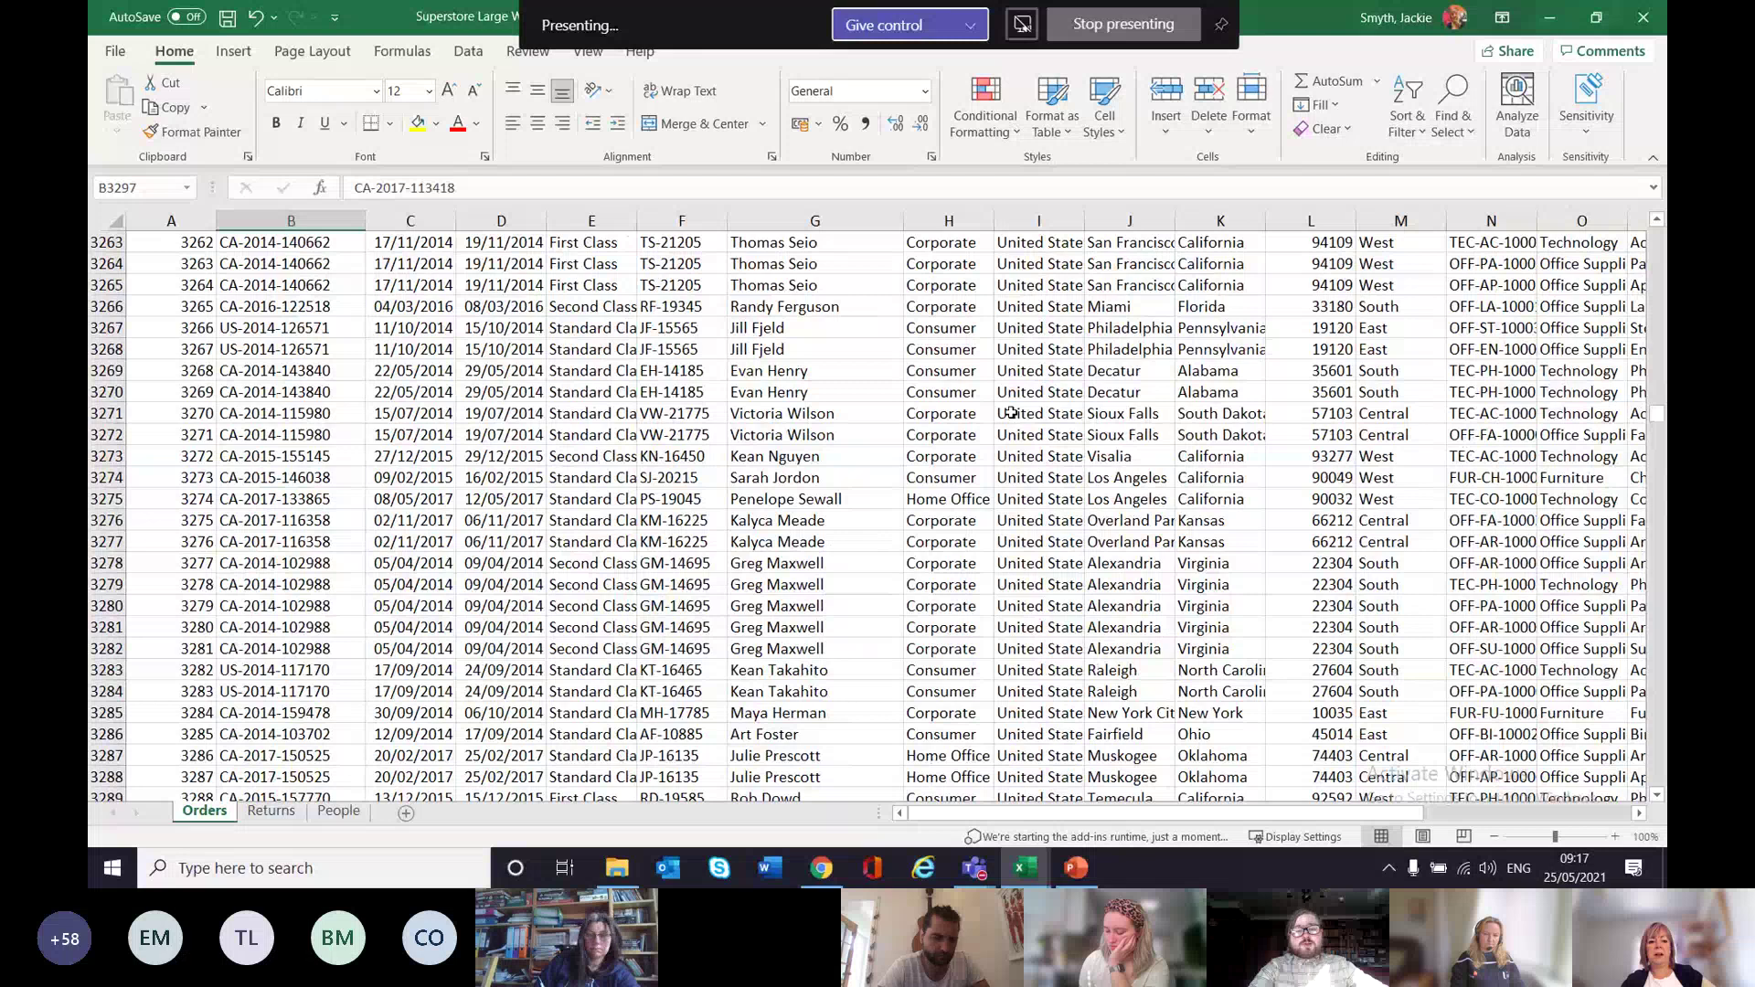
pyautogui.moveTo(1664, 431); pyautogui.dragTo(1650, 299)
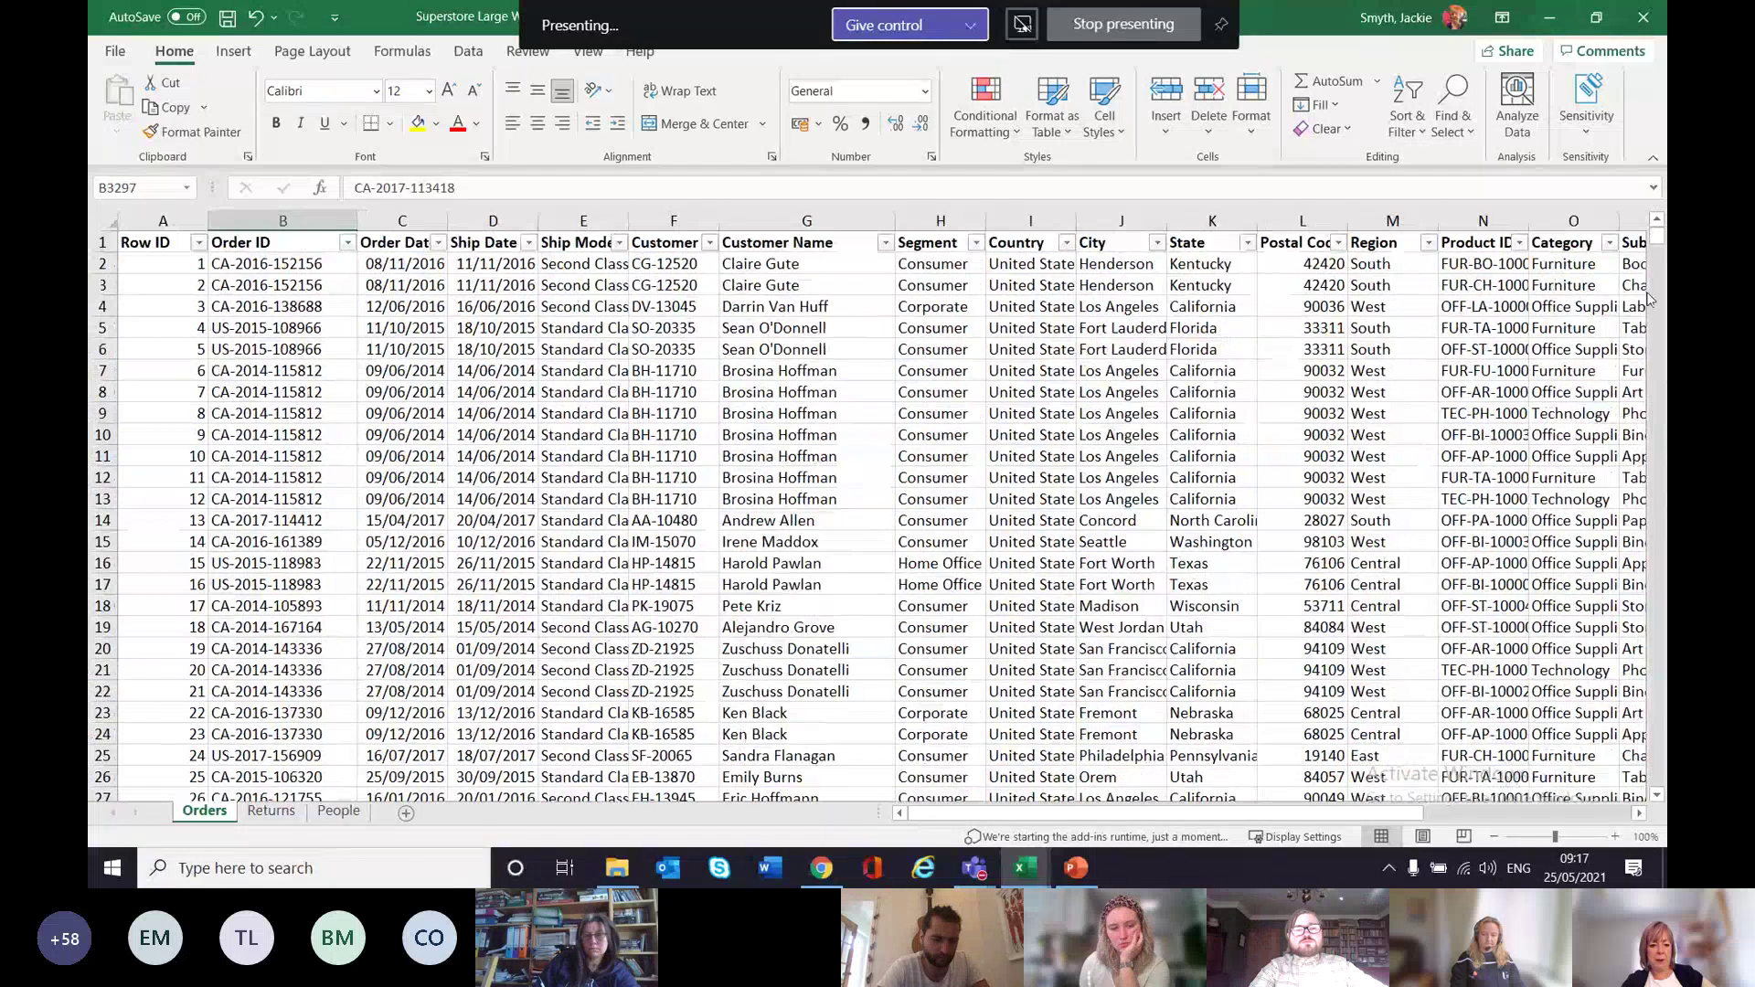
pyautogui.click(827, 522)
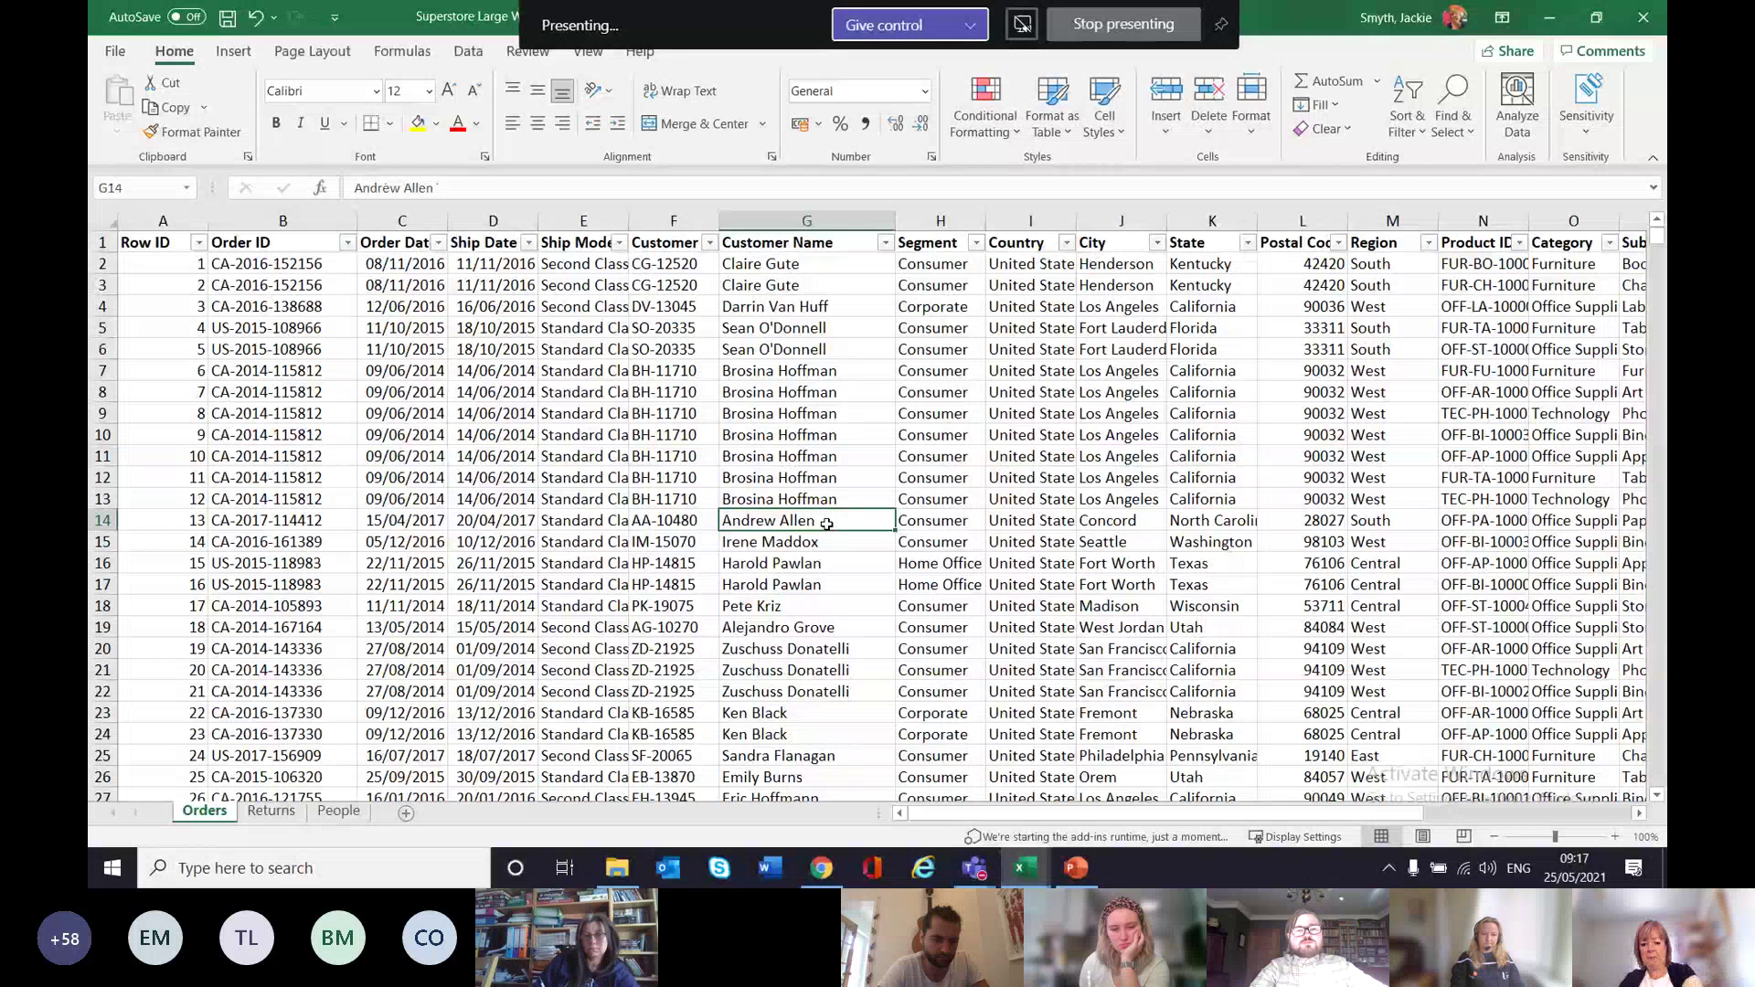
pyautogui.press('Delete')
pyautogui.click(843, 457)
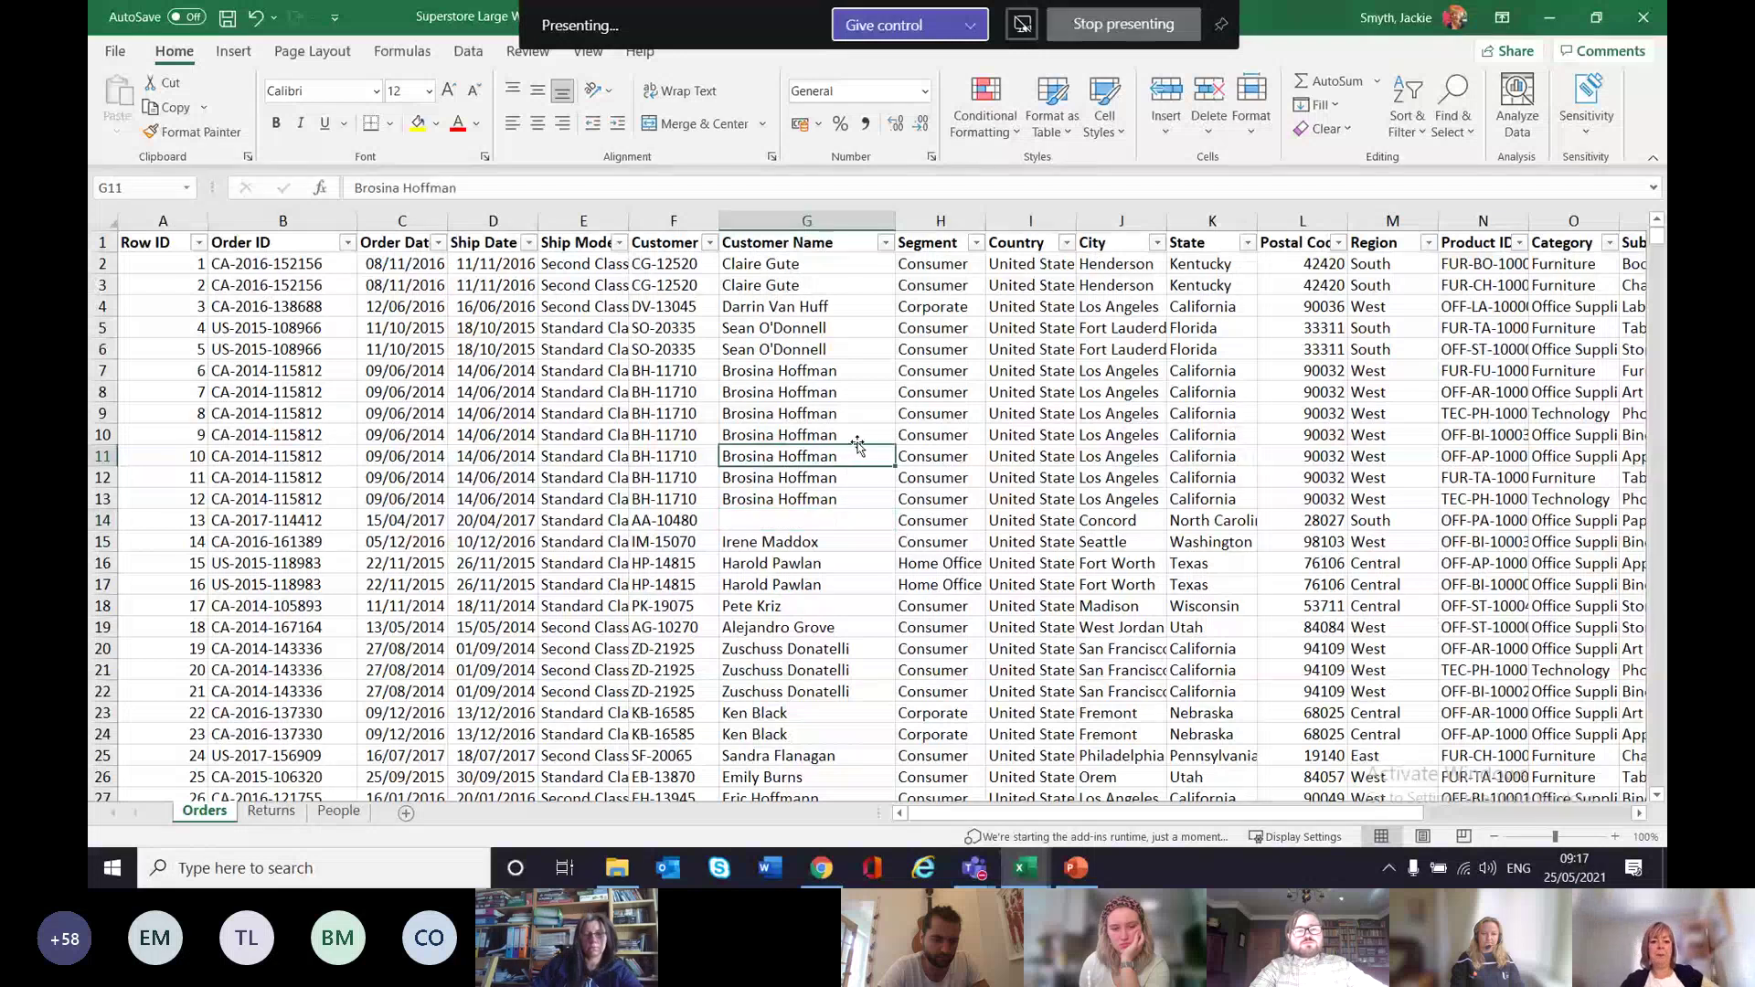
# Locate the blank cell using Go To Special with Blanks, and undo the deletion of the customer name in G14.
pyautogui.click(1454, 105)
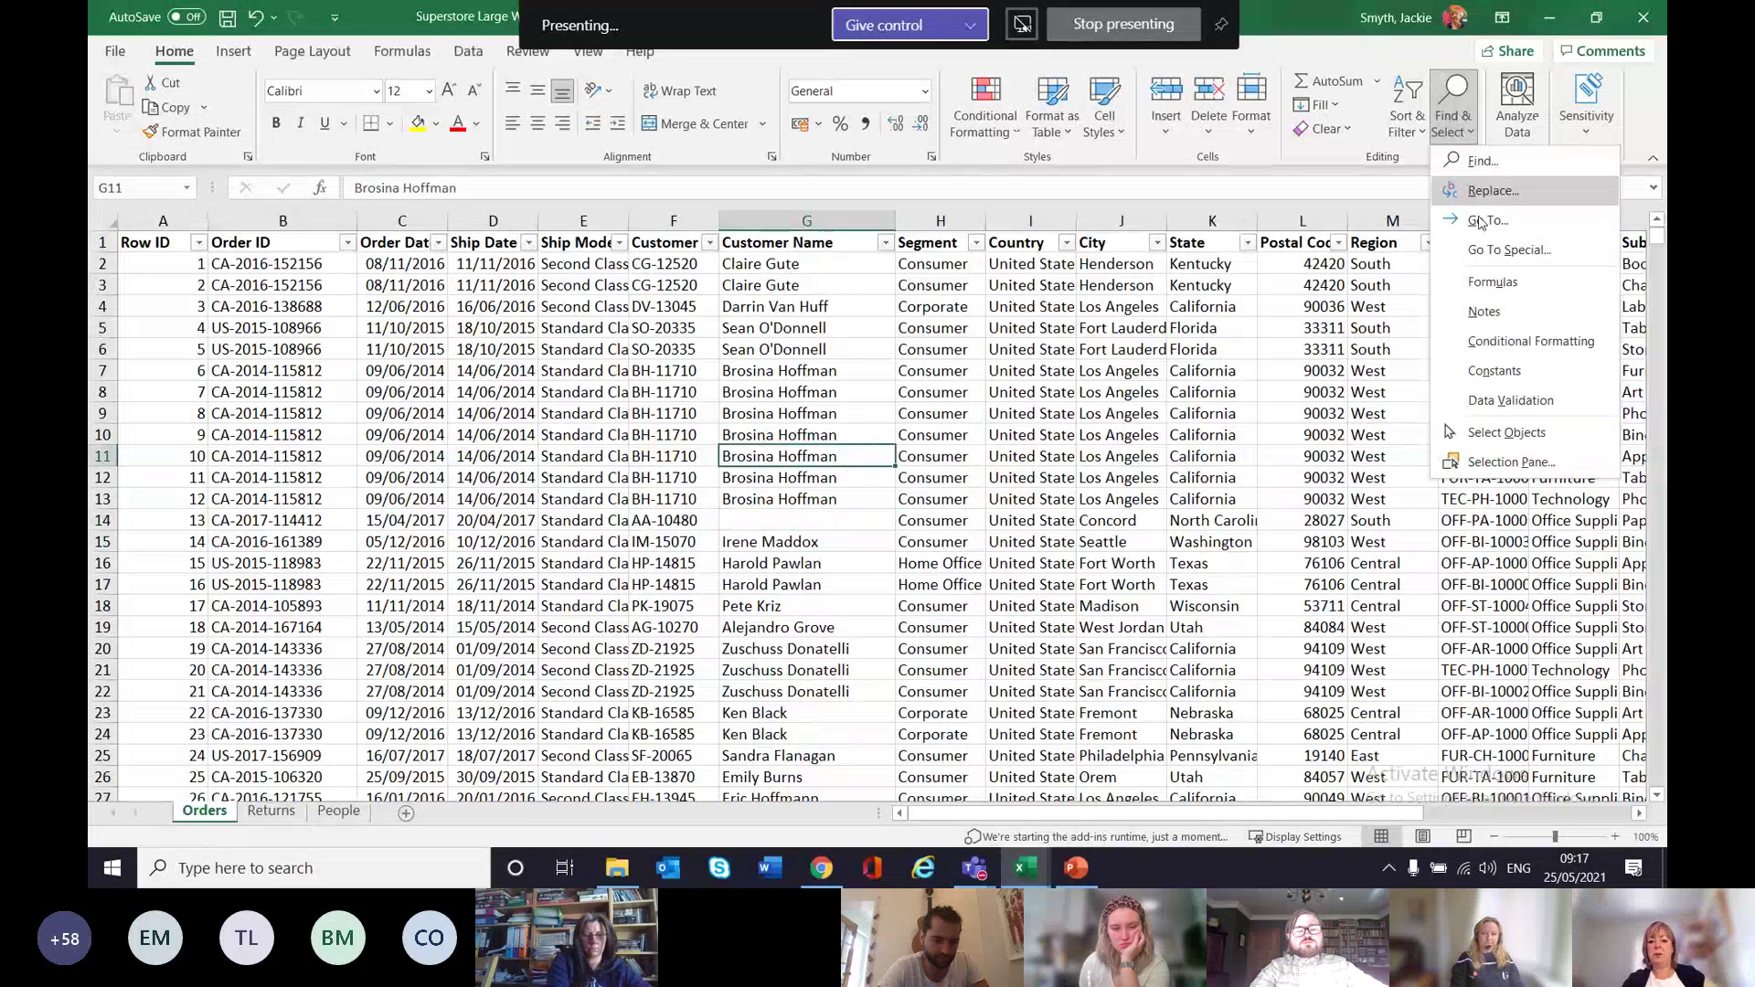
pyautogui.click(1483, 251)
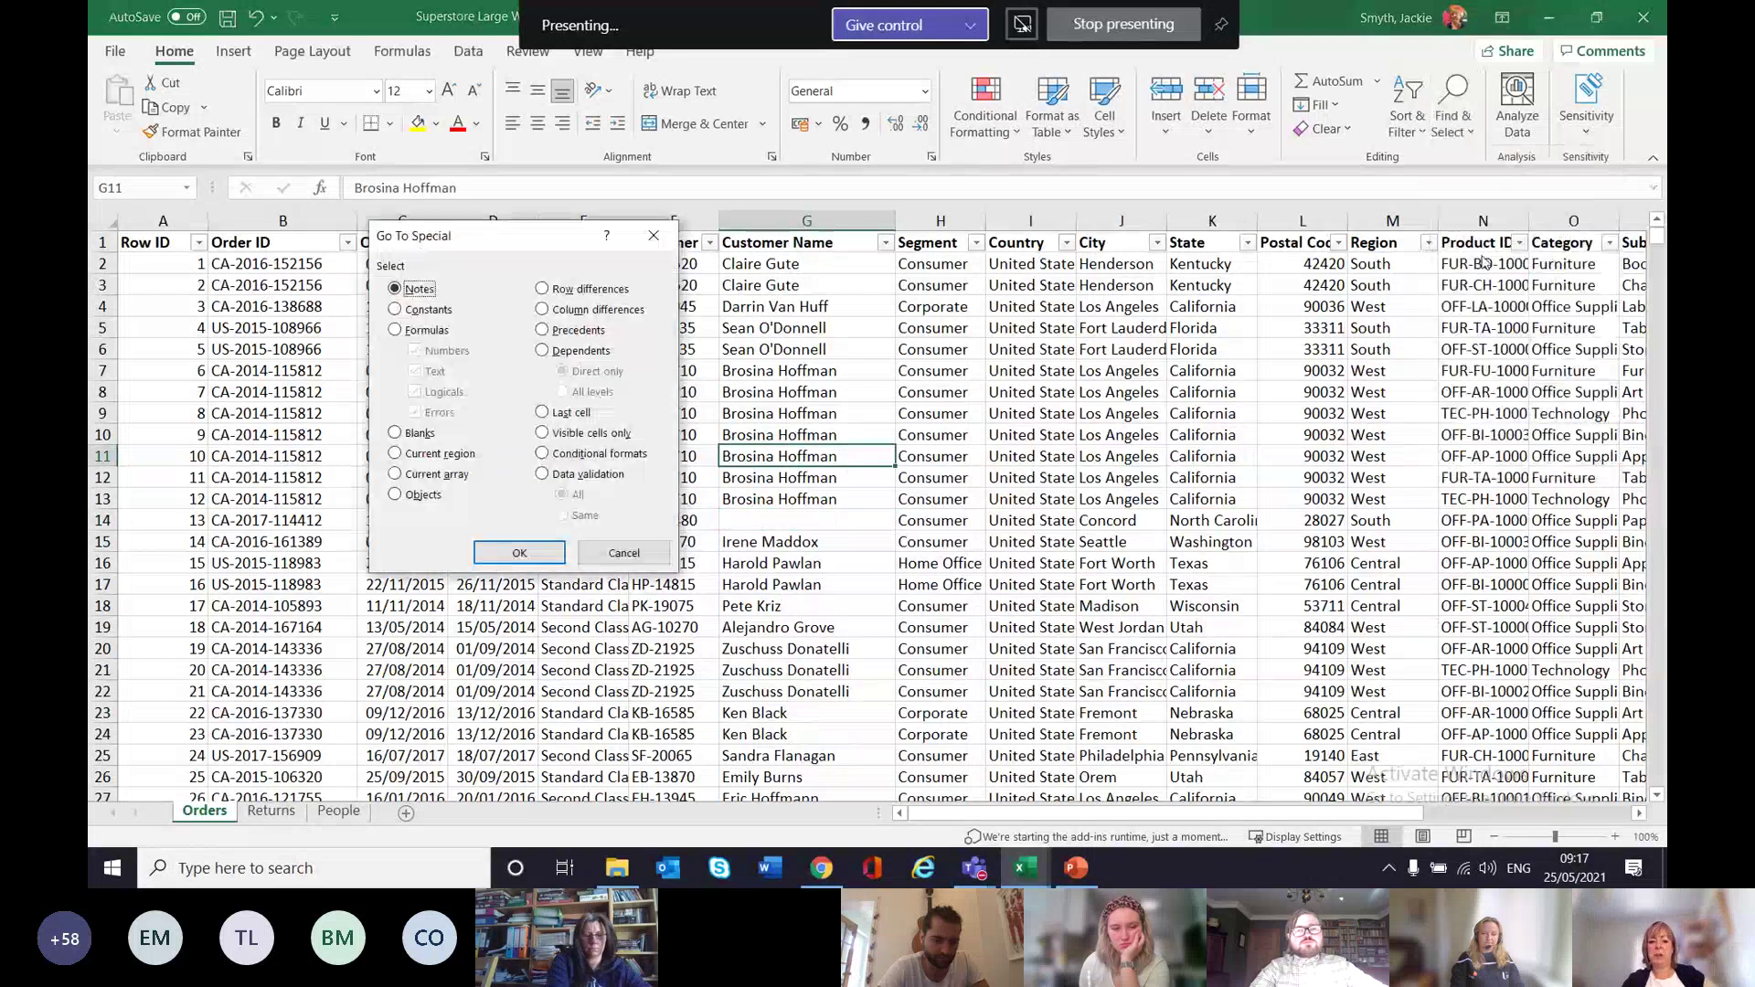
pyautogui.click(400, 434)
pyautogui.click(507, 553)
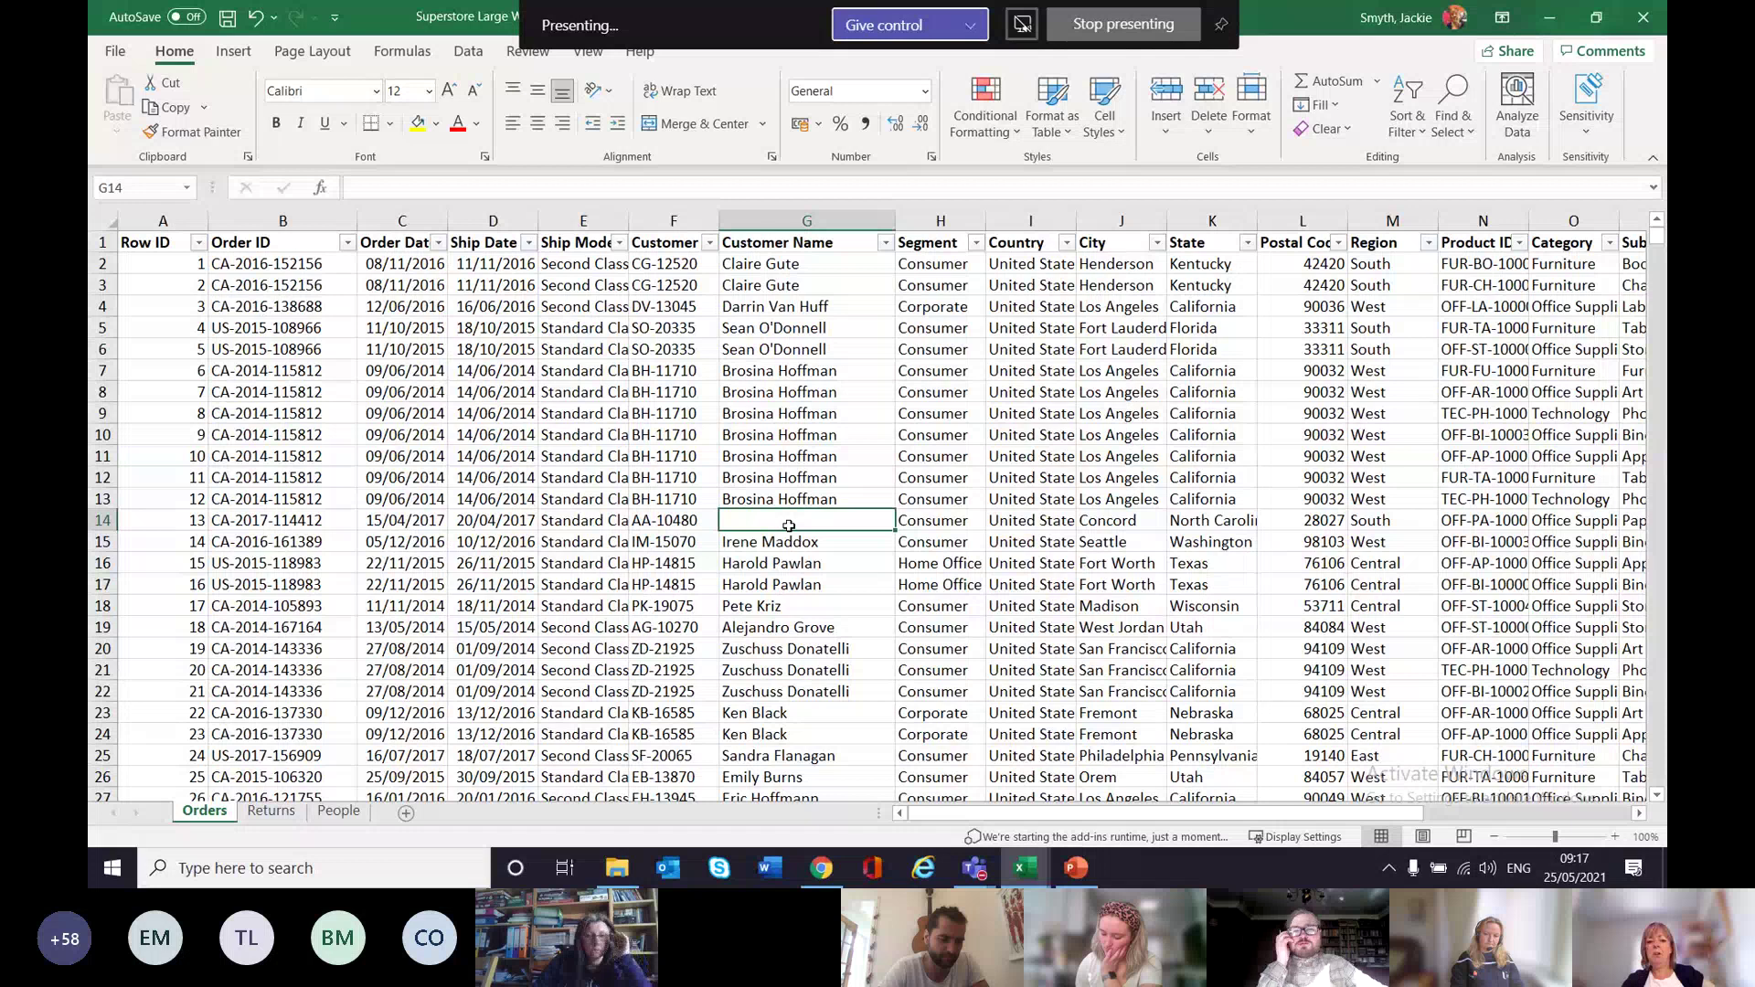
pyautogui.click(256, 21)
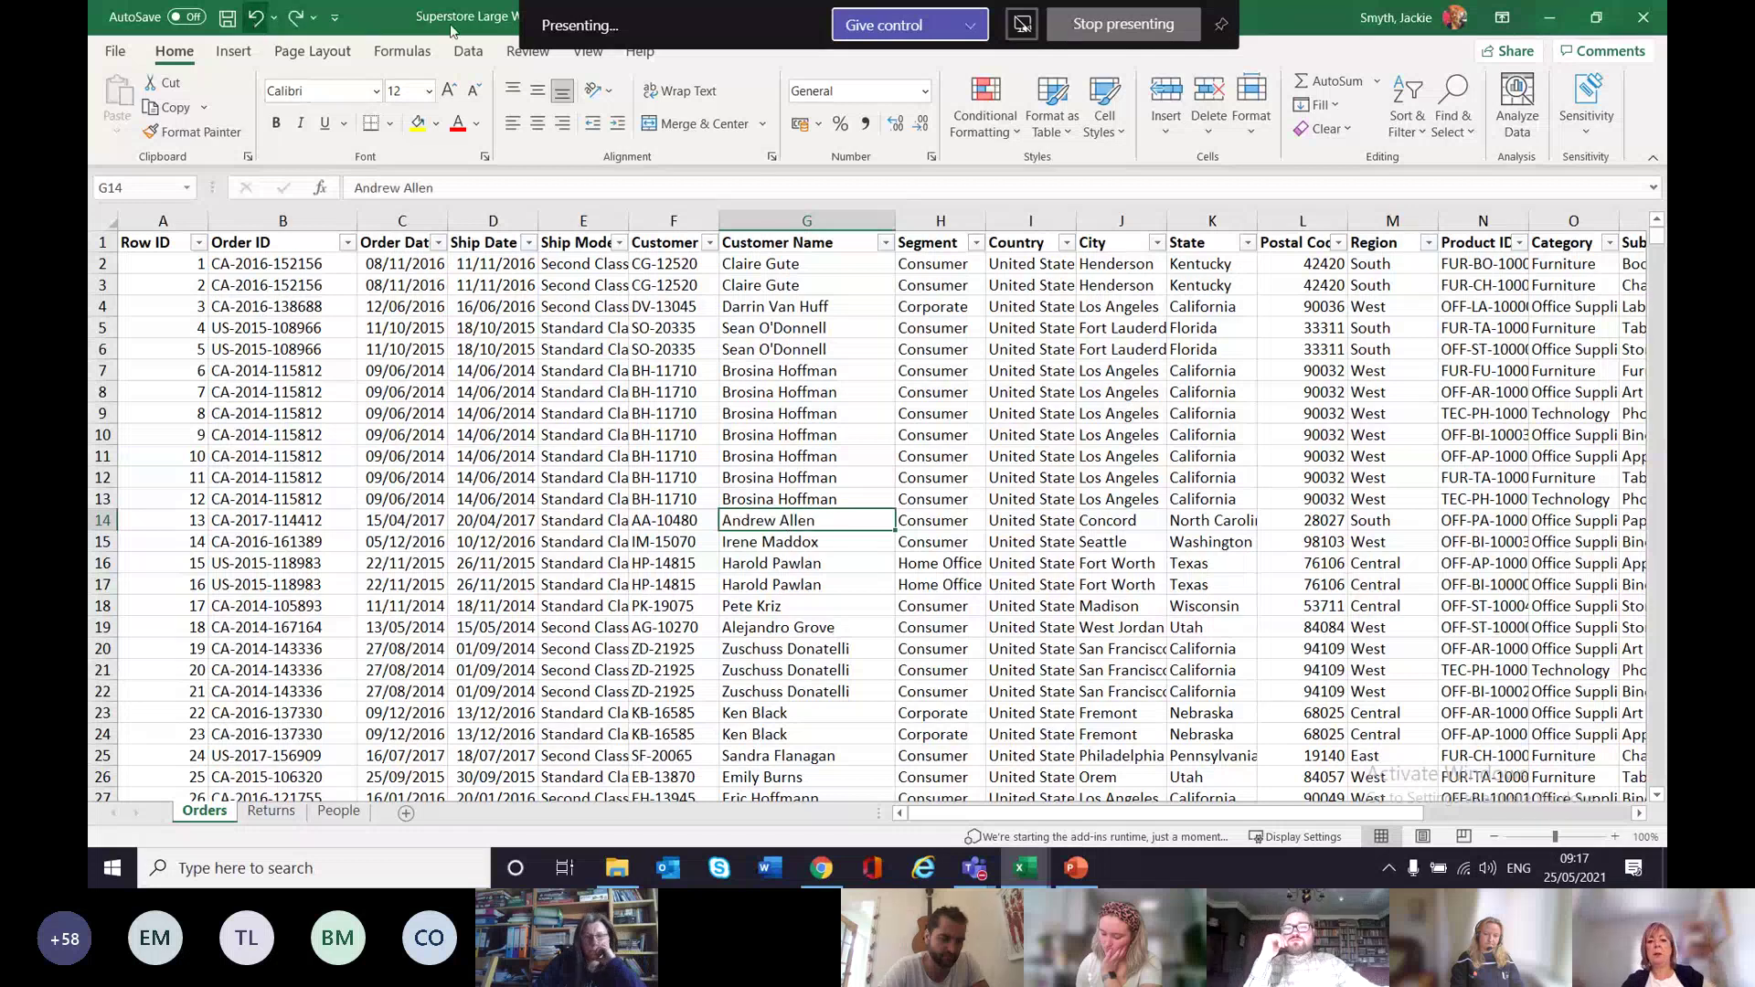
# Go to the end of the orders data and add an AutoSum total of U2:U9995 in cell U9996.
pyautogui.click(1212, 391)
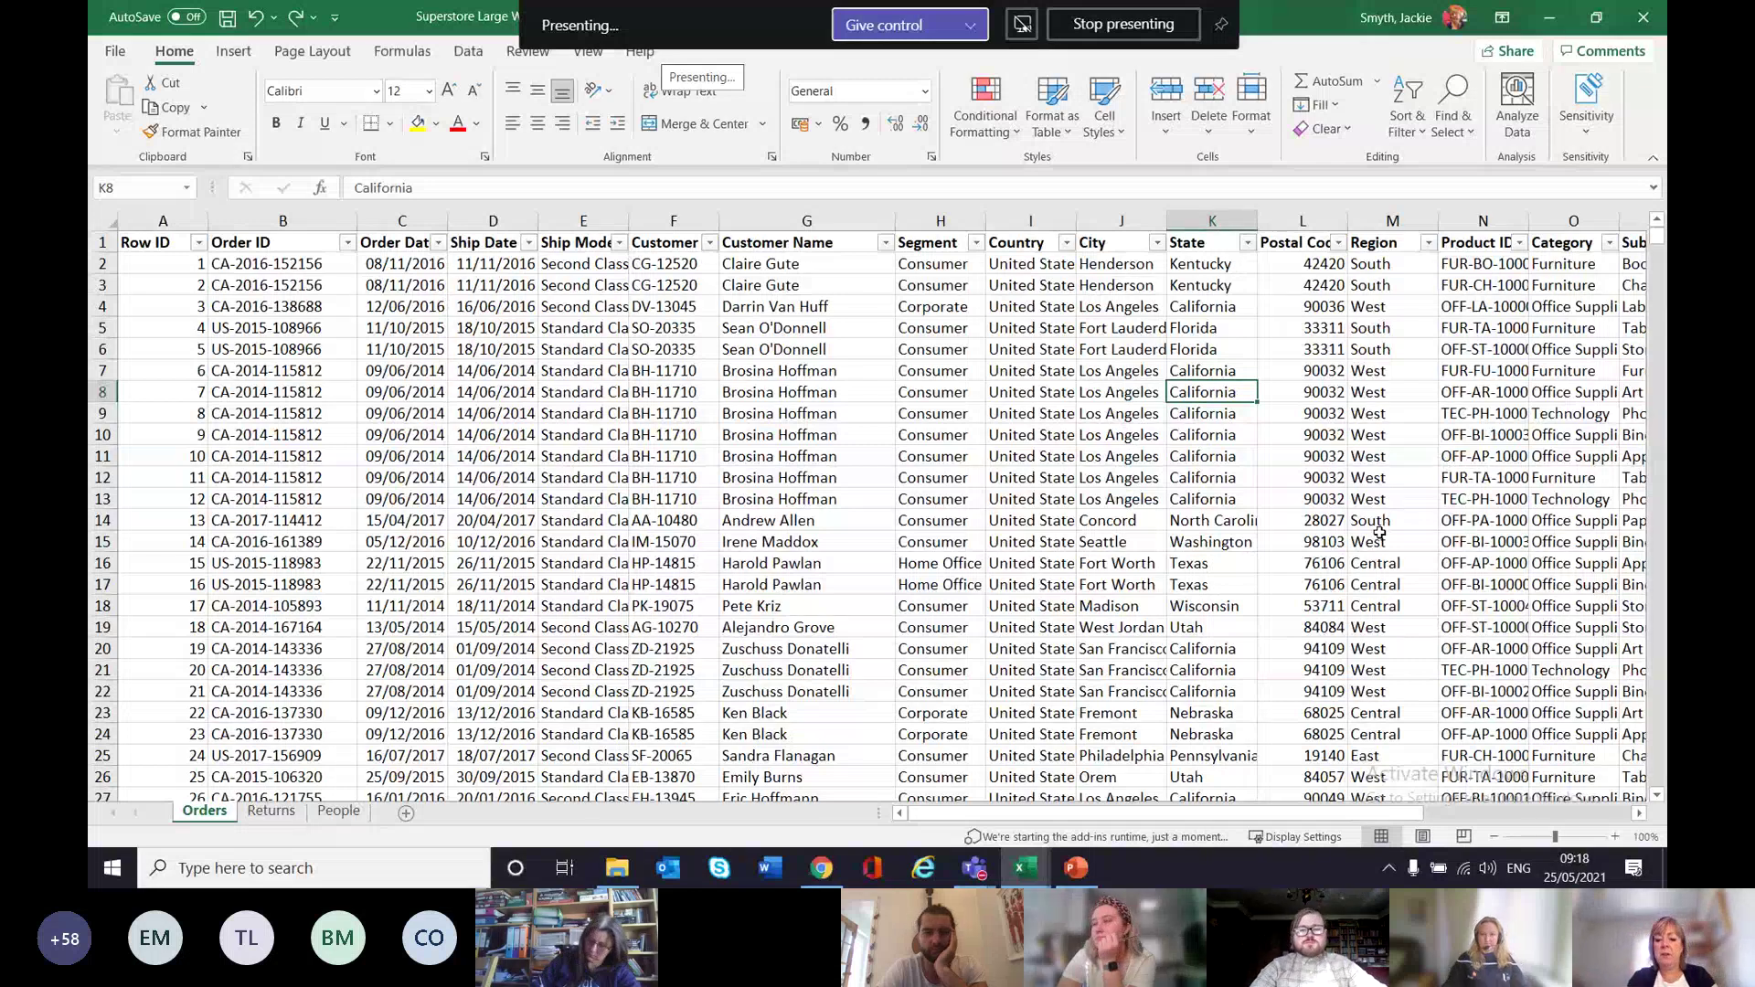
pyautogui.hotkey('ctrl', 'End')
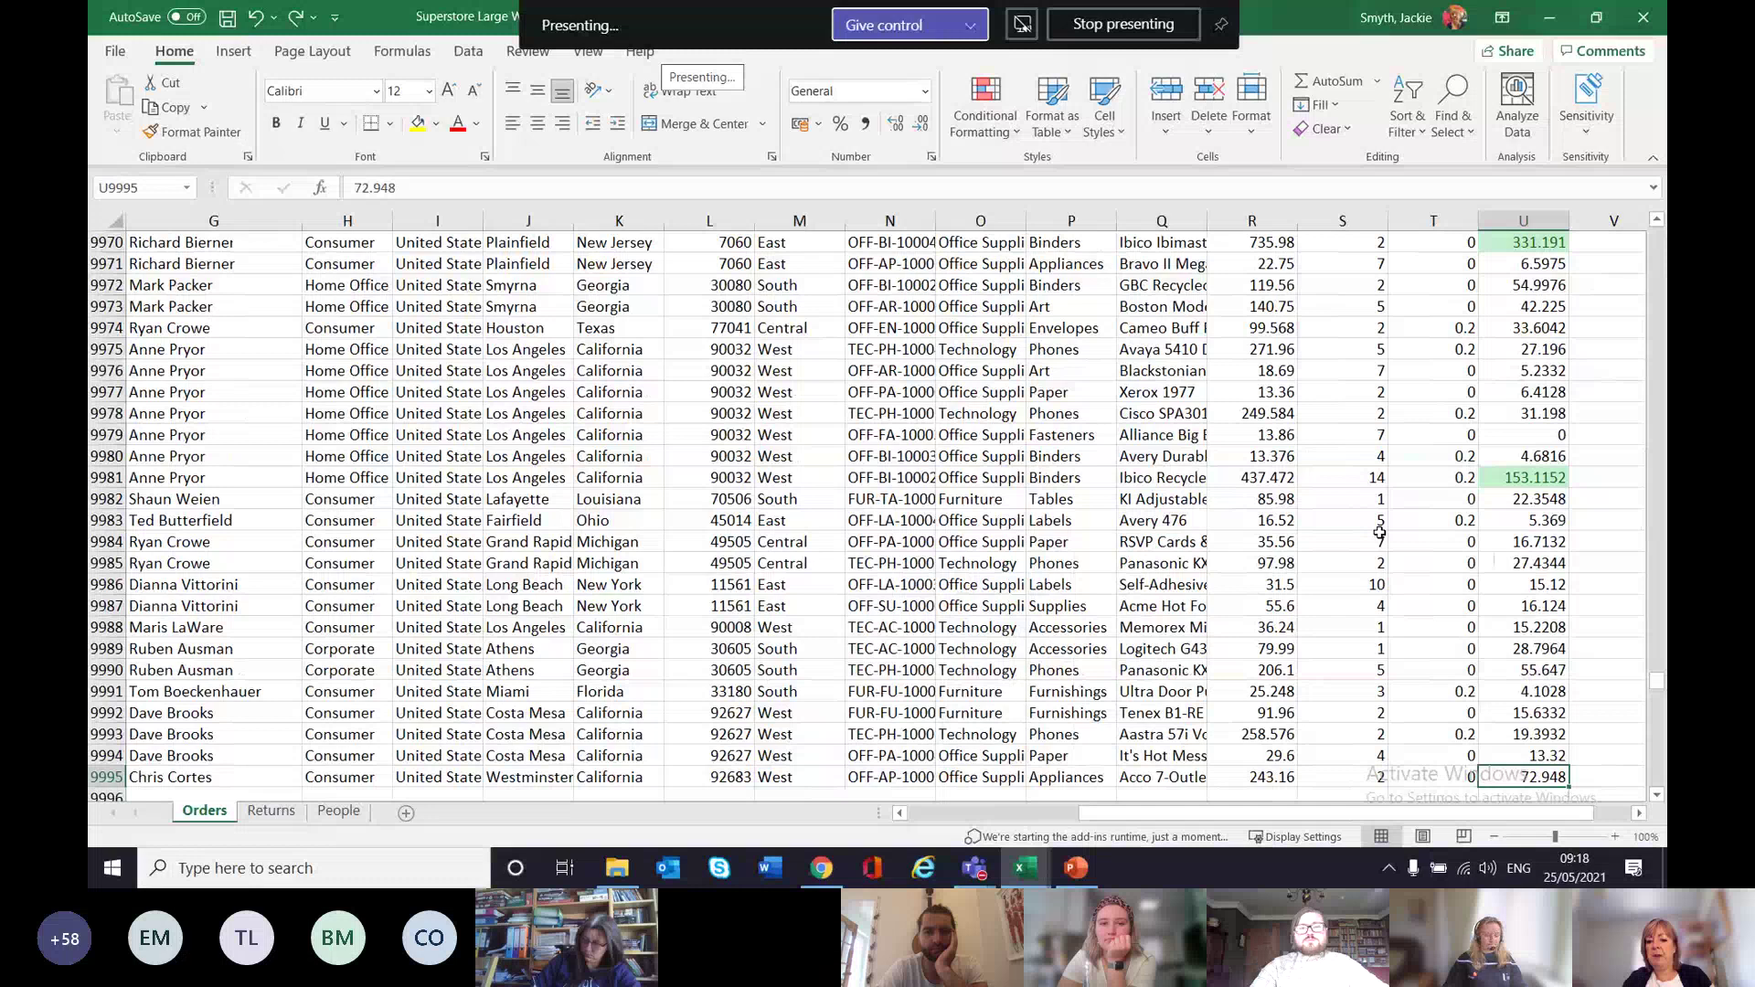
pyautogui.scroll(-4, 1379, 533)
pyautogui.click(1519, 542)
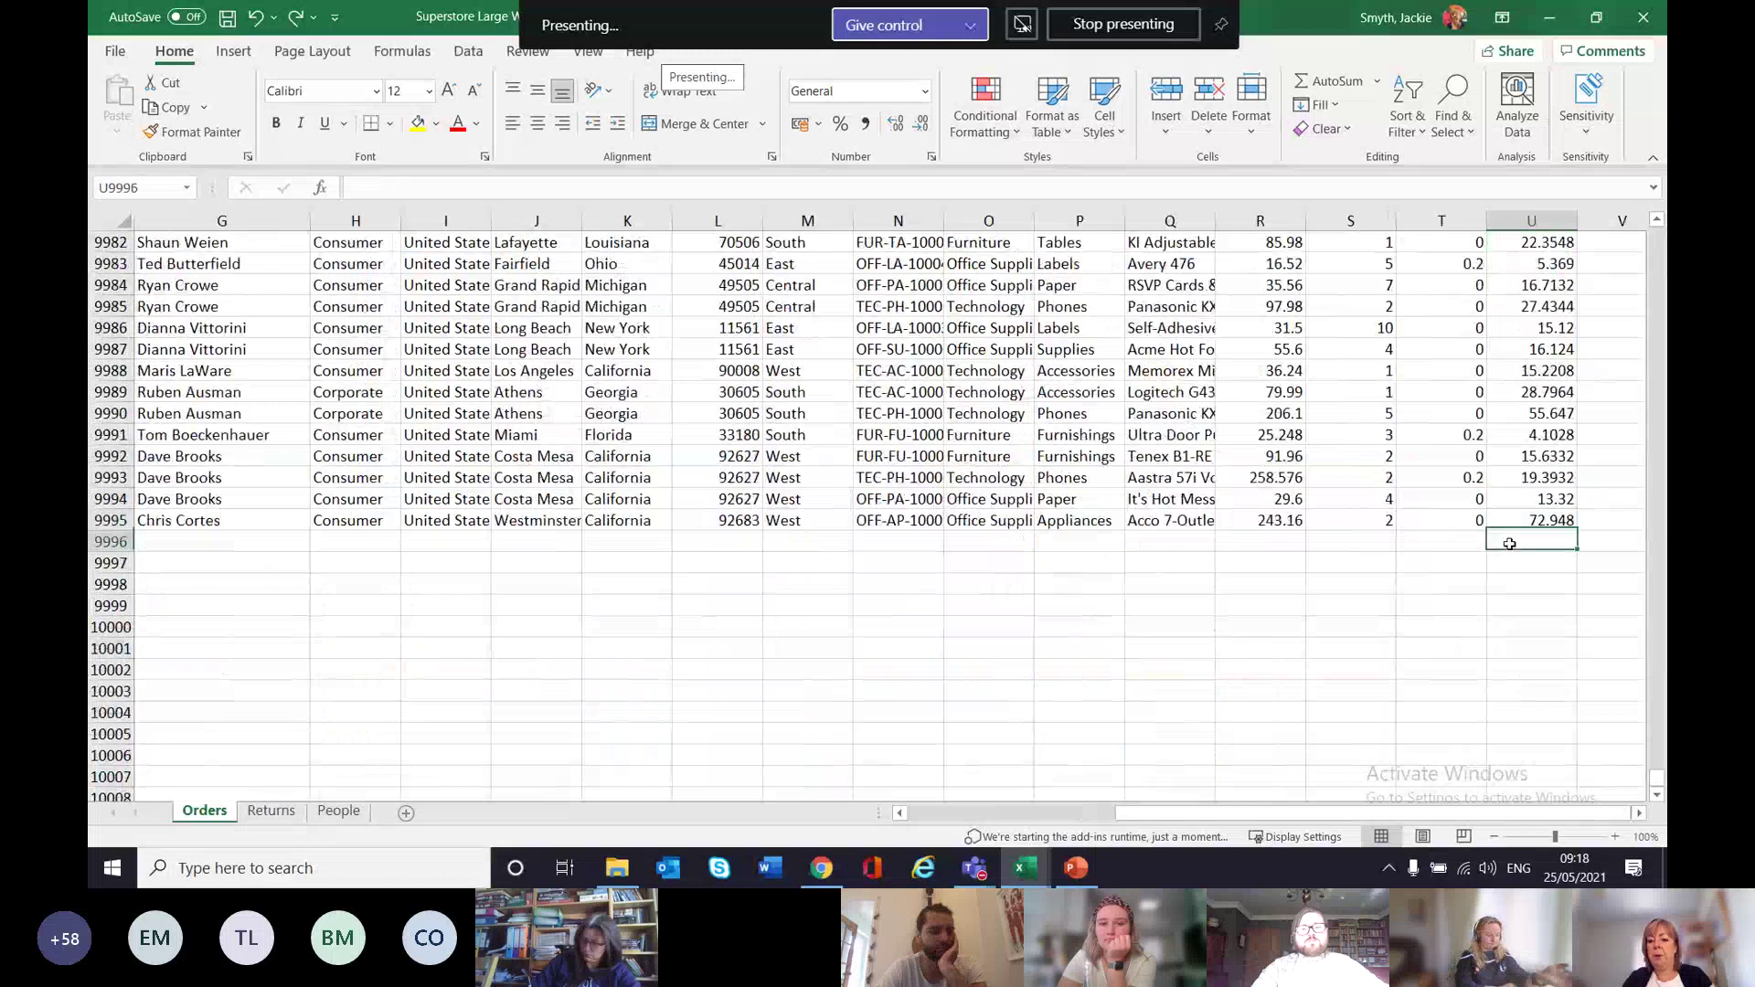
pyautogui.click(1336, 81)
pyautogui.press('Return')
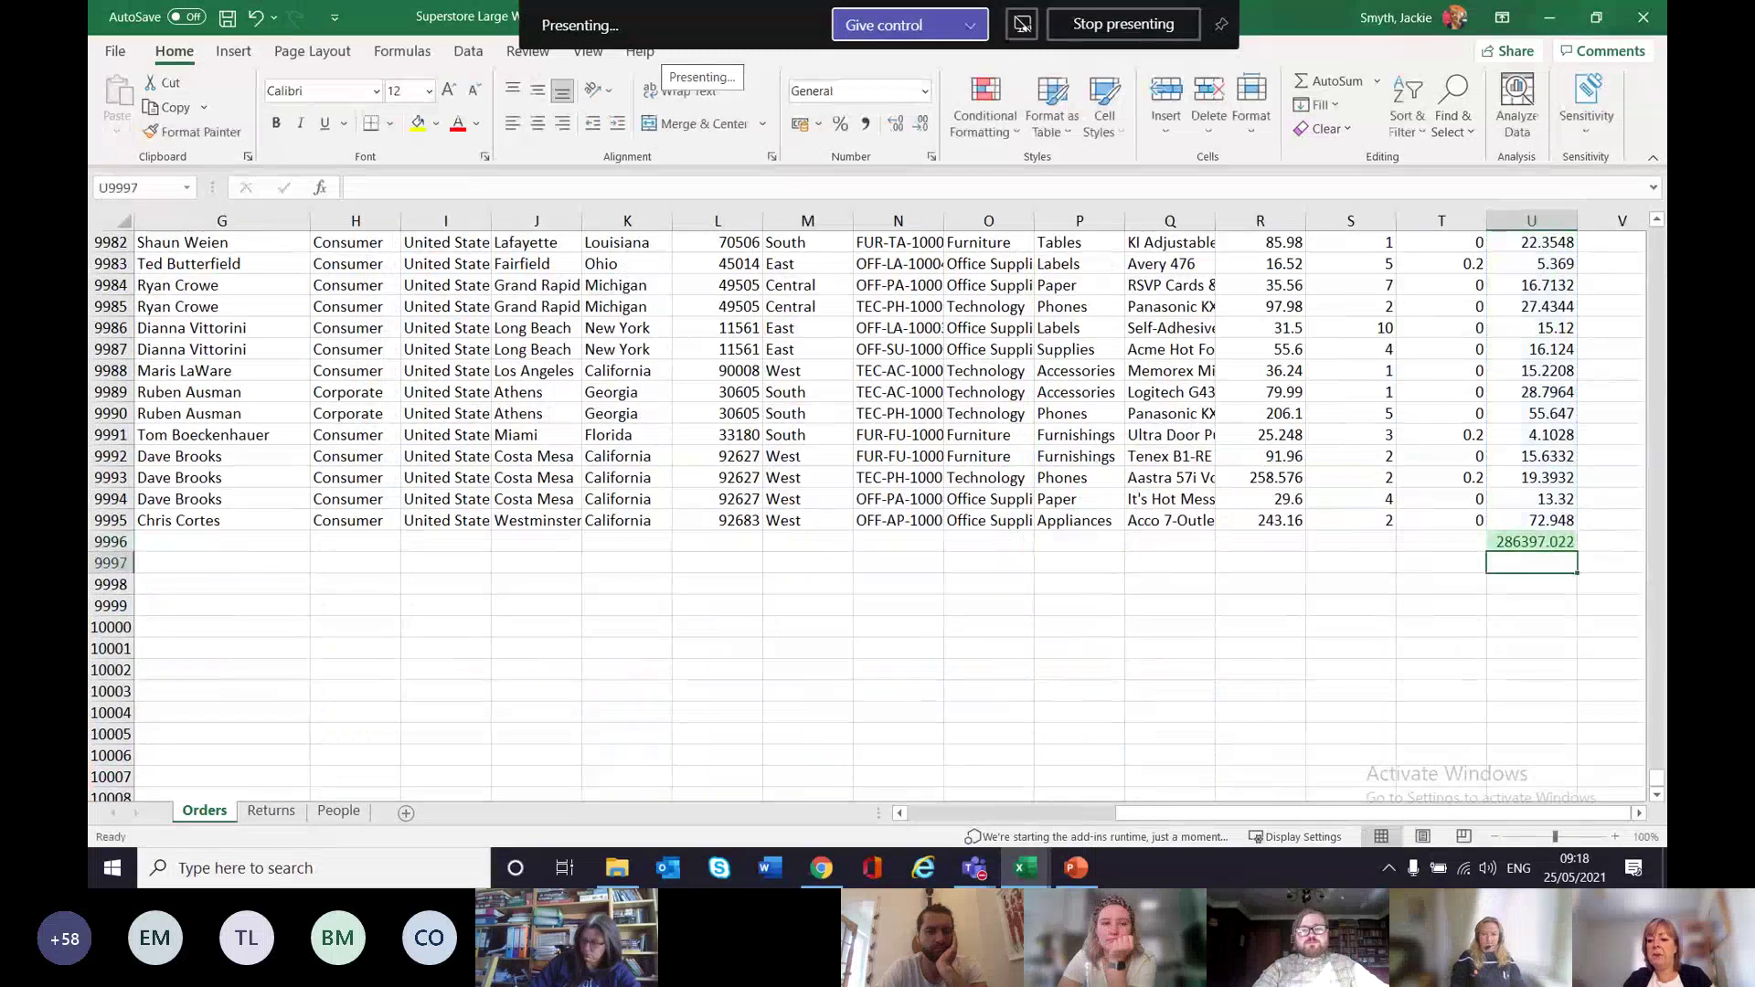
# Fill the total formula from U9996 leftward across T9996, S9996 and R9996, and inspect the formula in R9996.
pyautogui.click(1535, 545)
pyautogui.moveTo(1578, 553); pyautogui.dragTo(1298, 615)
pyautogui.click(1273, 546)
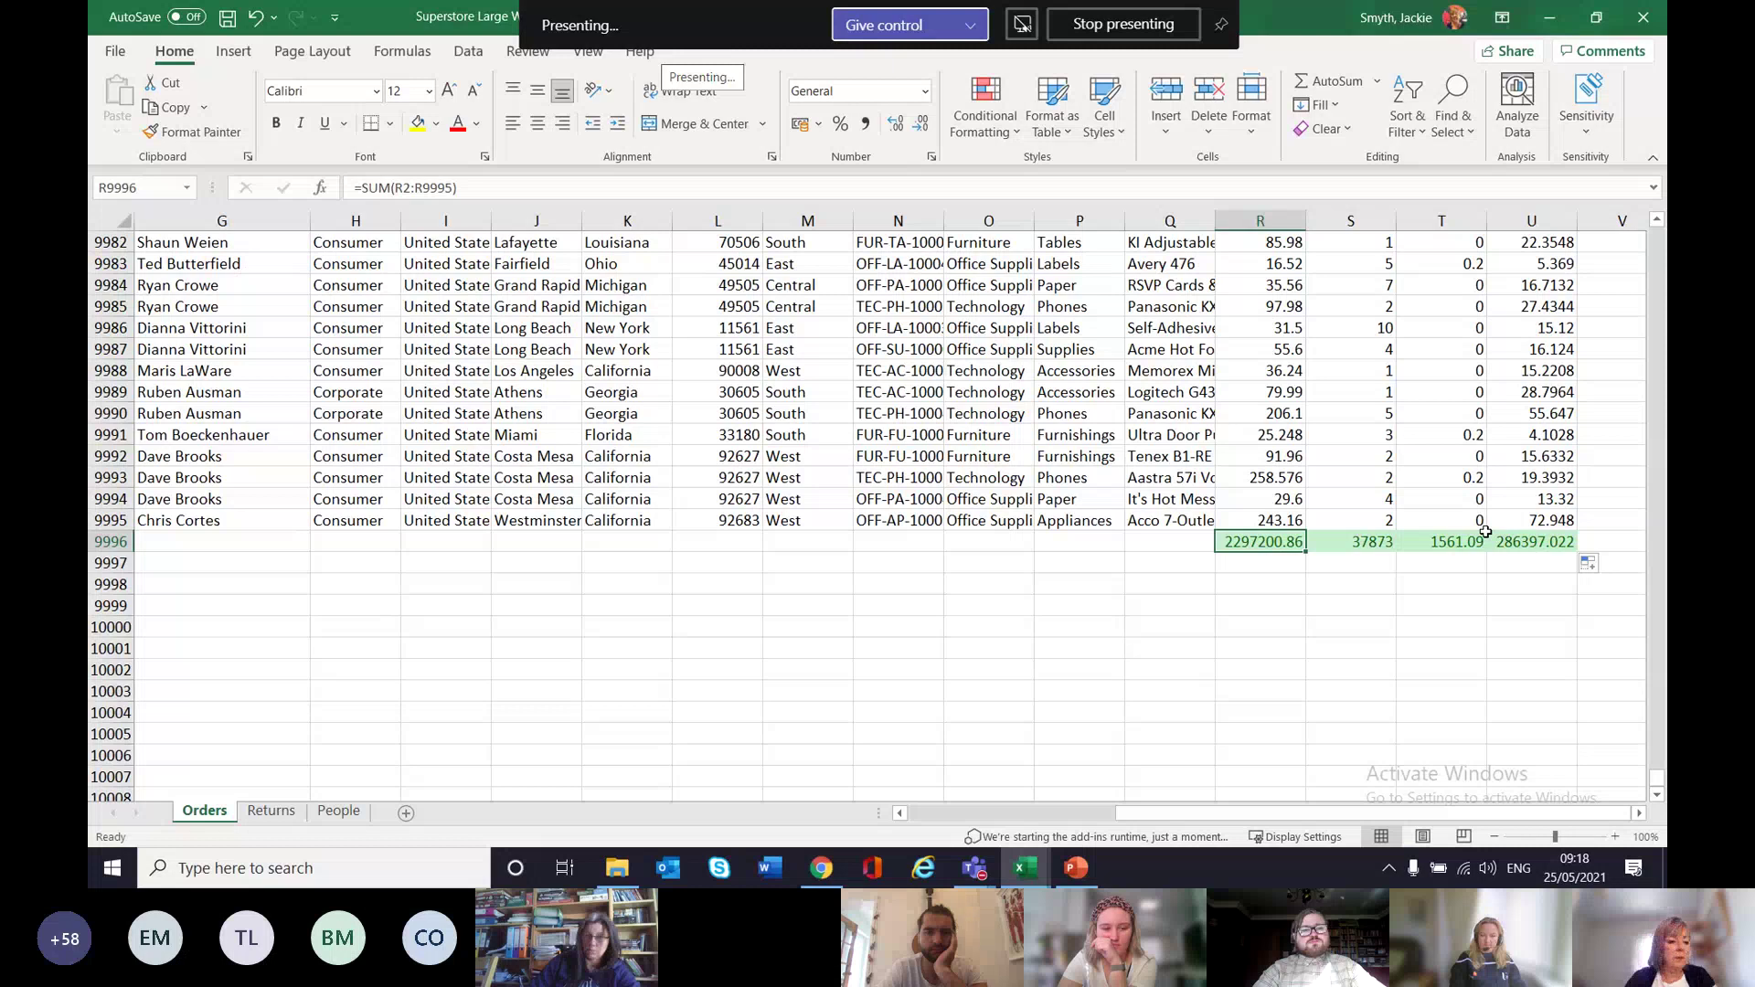
# Add the total in cell U9996 to the Watch Window and dock that window above the formula bar.
pyautogui.click(1532, 547)
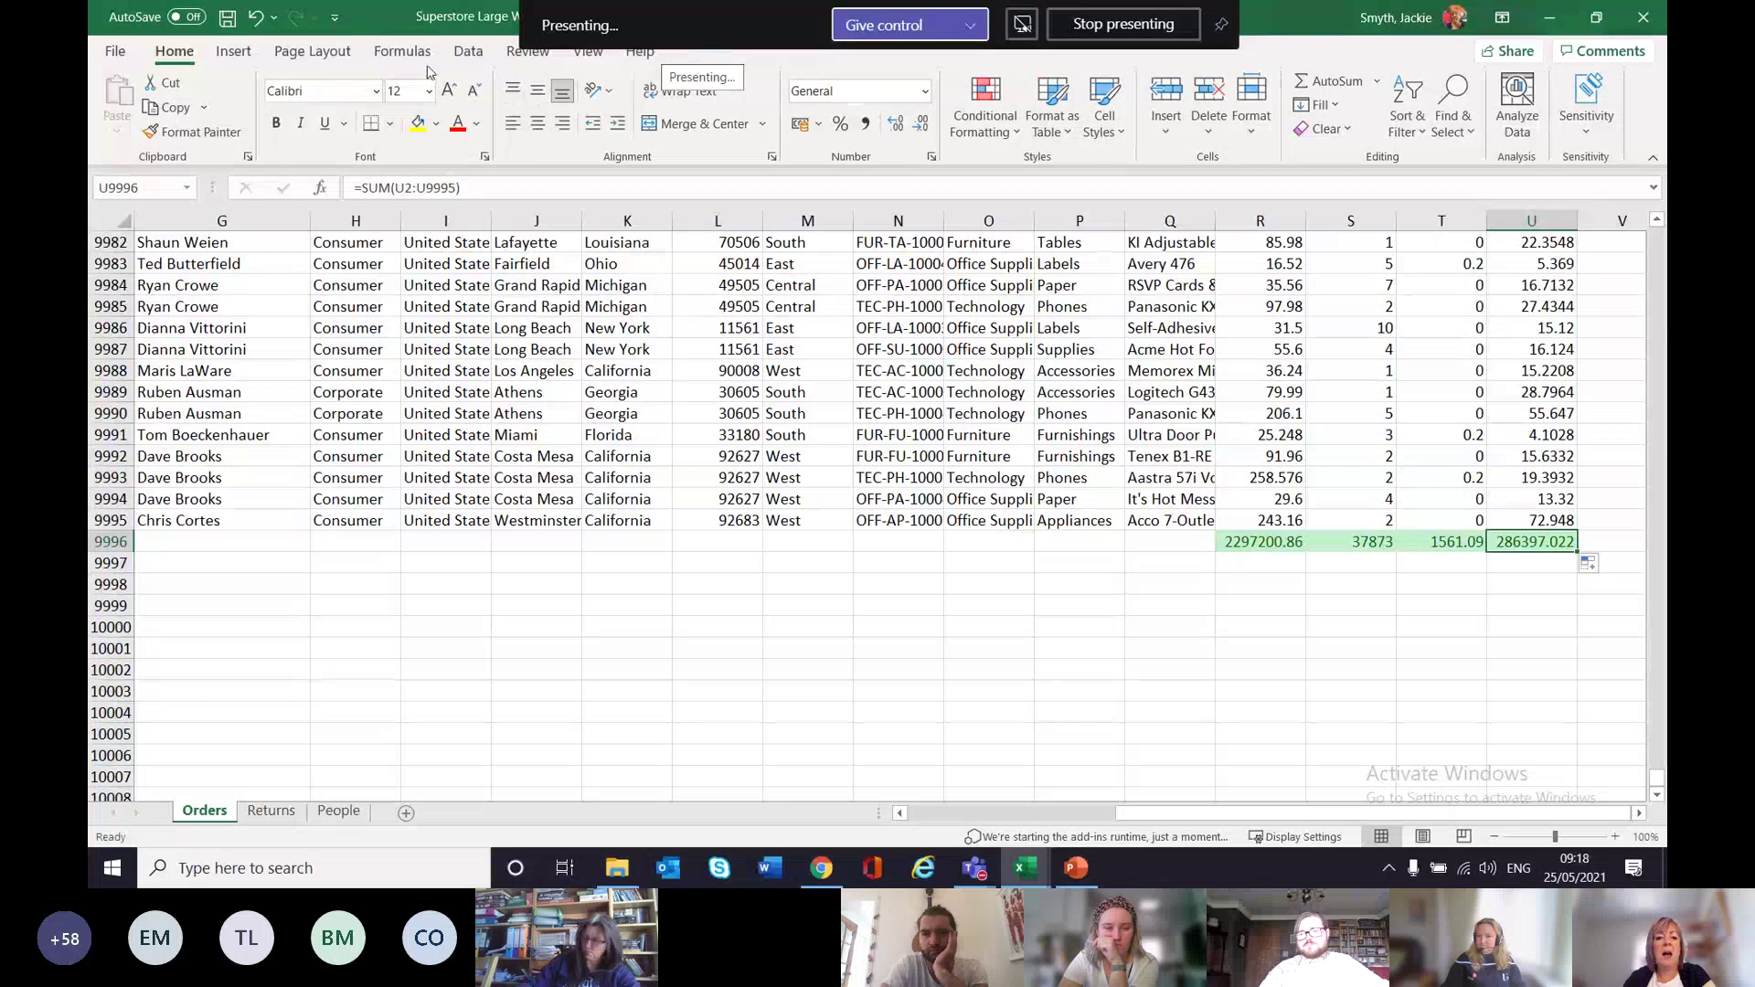
pyautogui.click(576, 55)
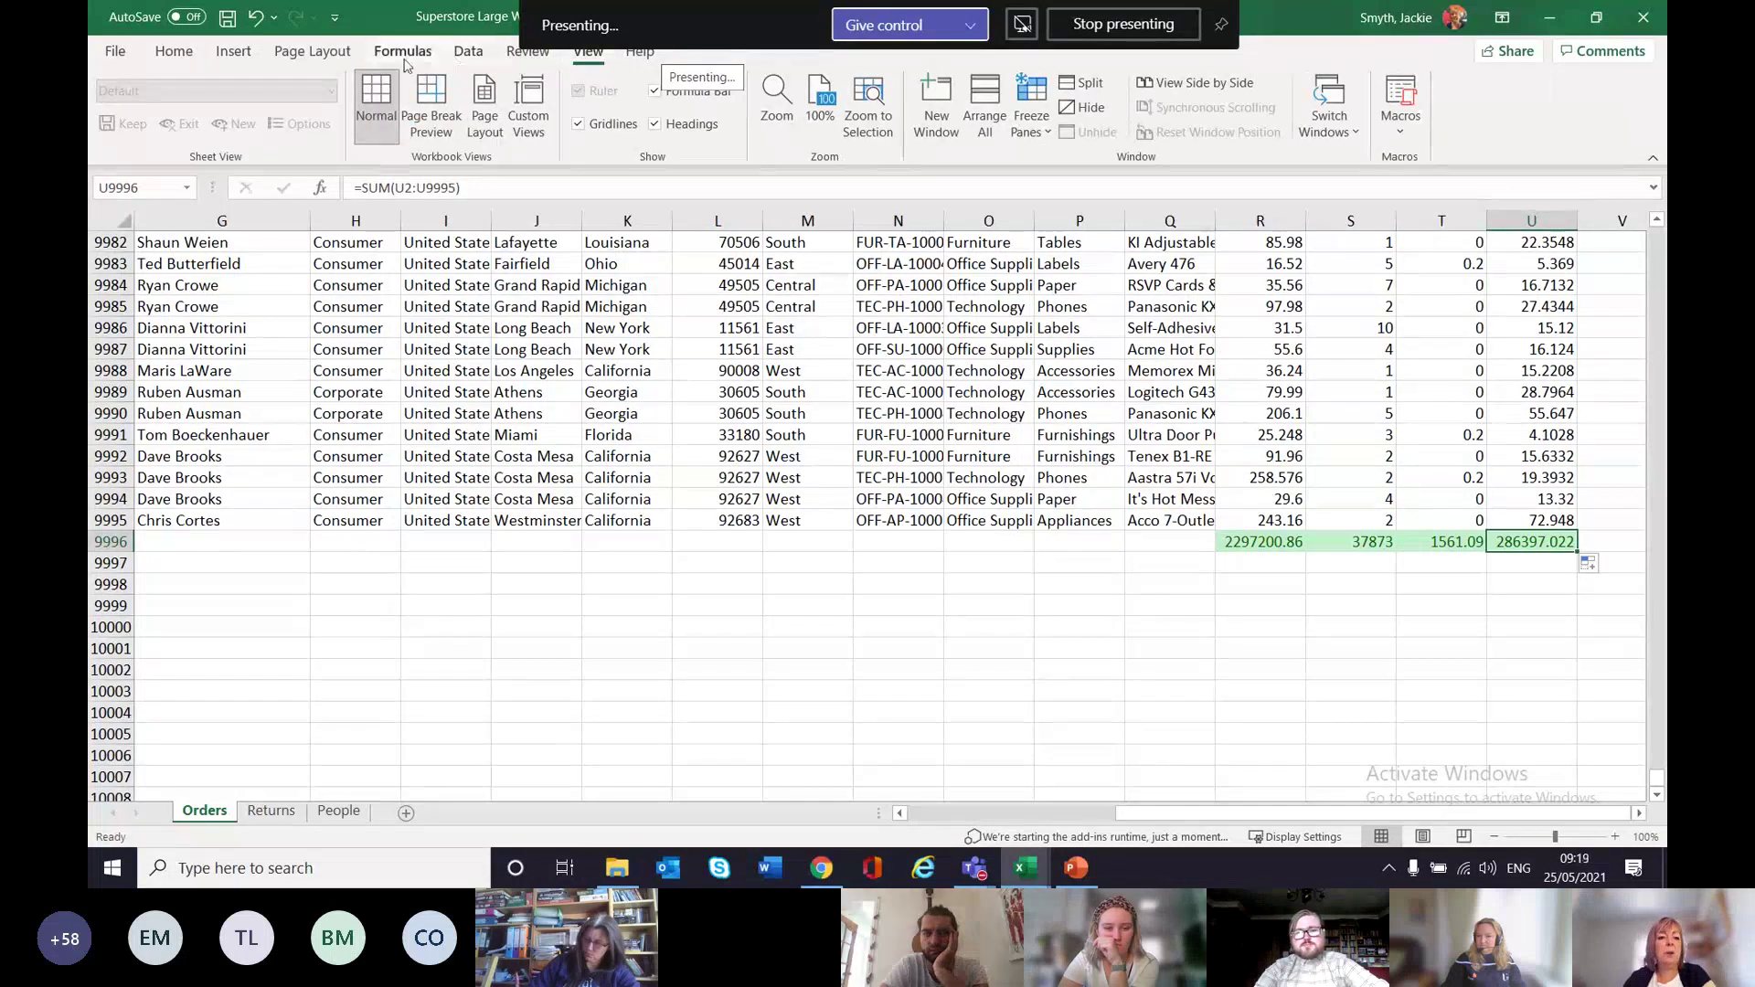
pyautogui.click(487, 59)
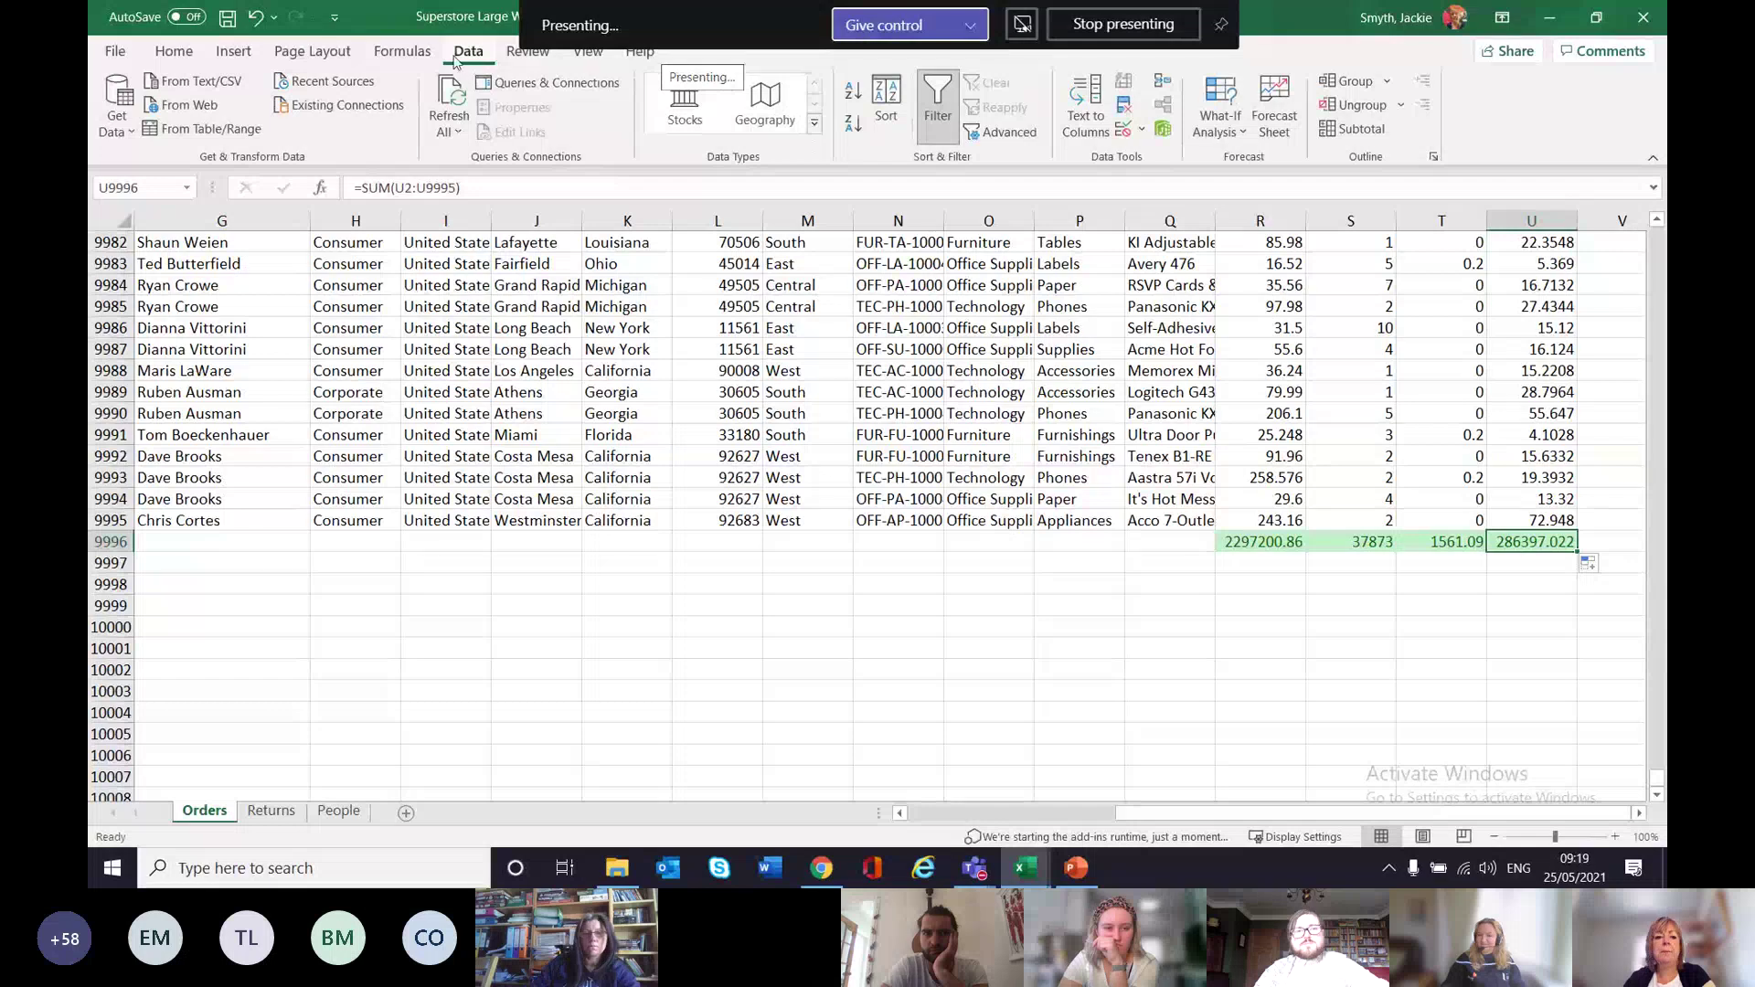
pyautogui.click(387, 58)
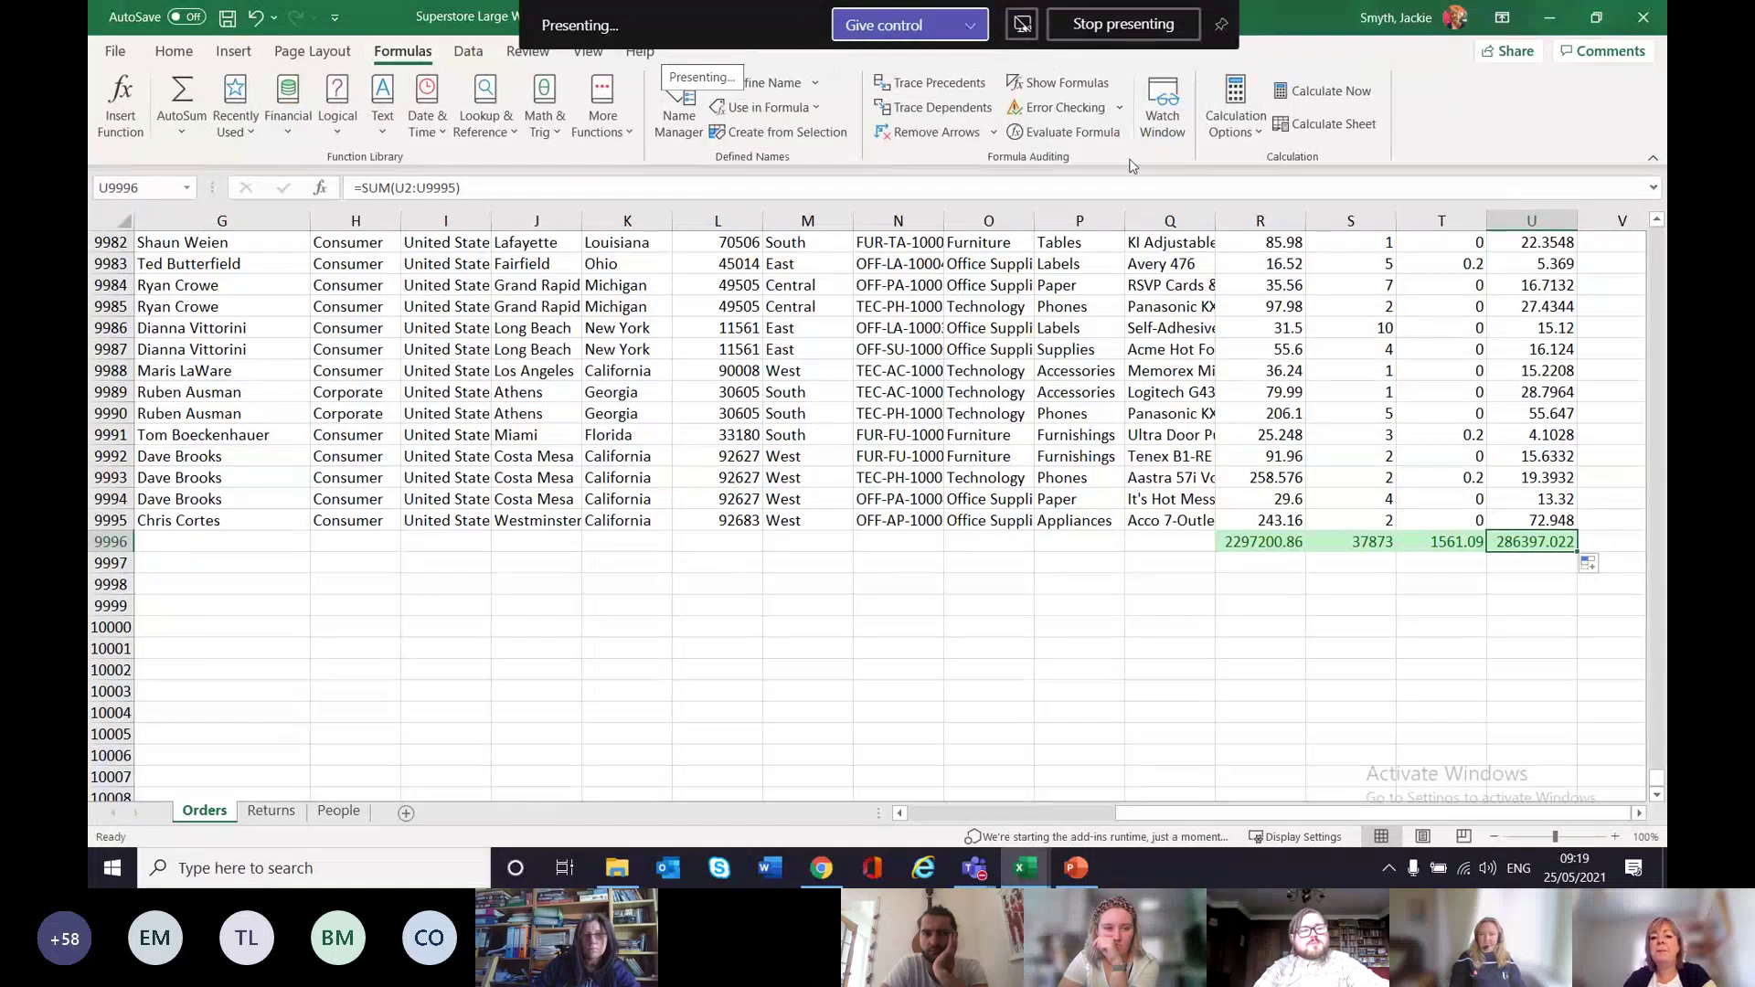
pyautogui.click(1166, 109)
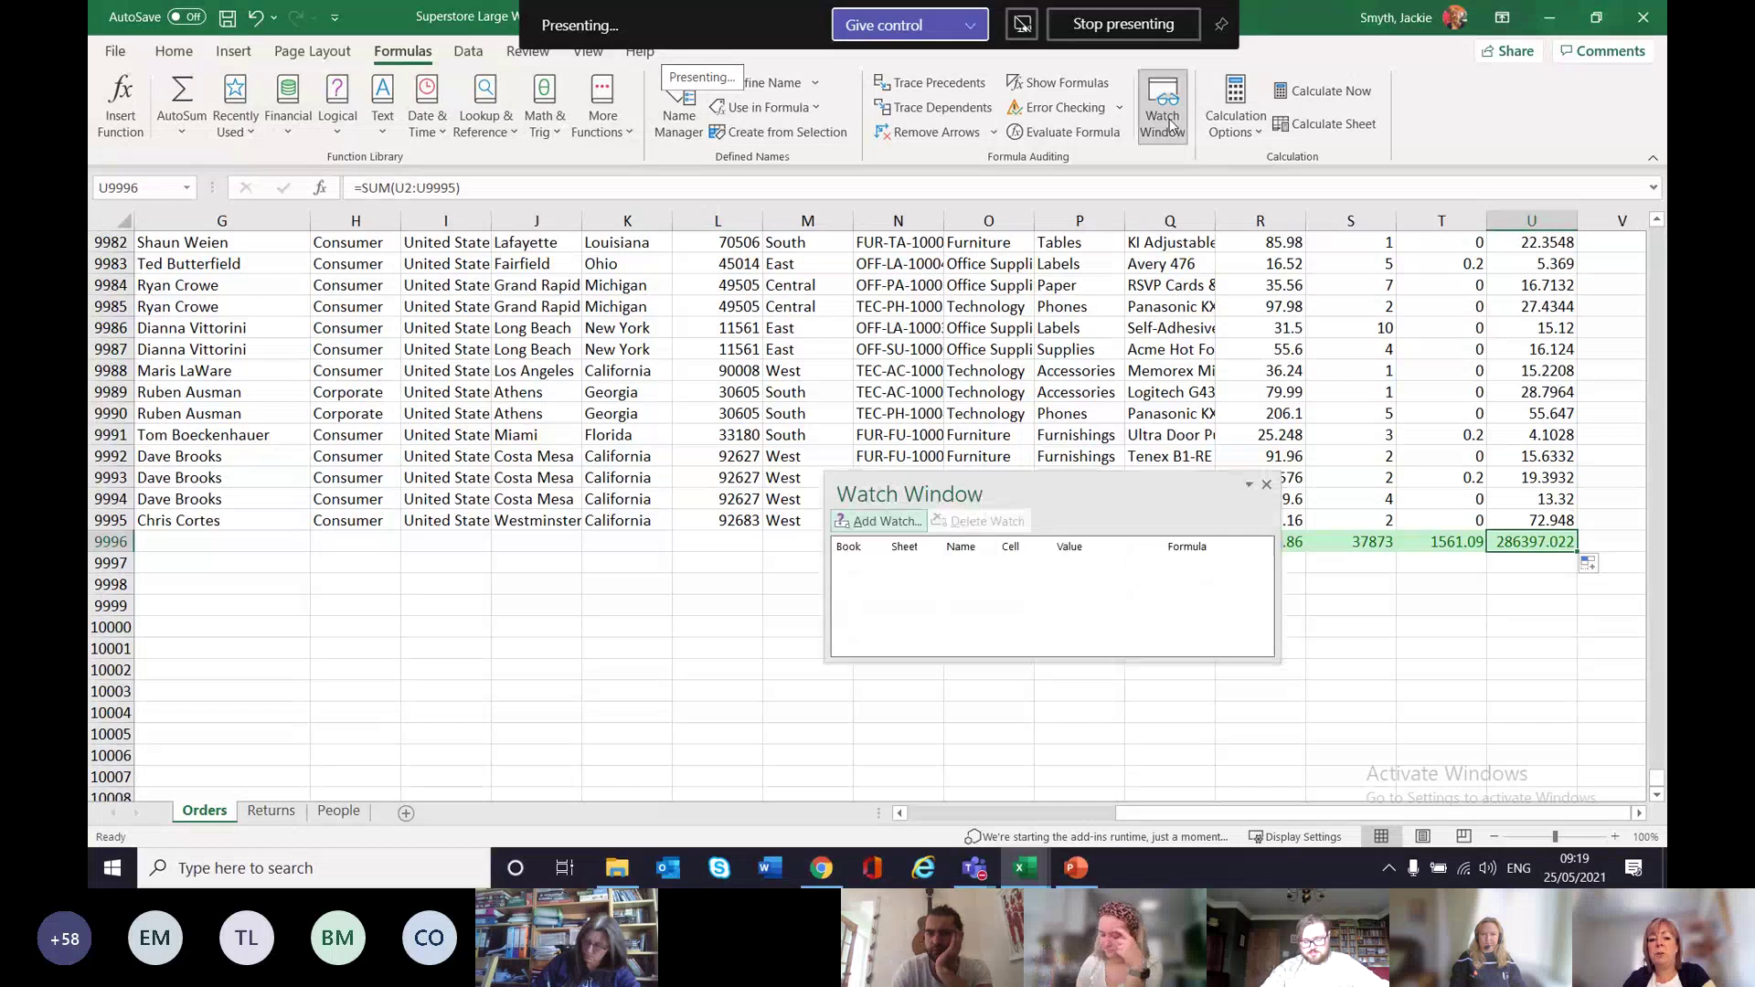
pyautogui.click(900, 522)
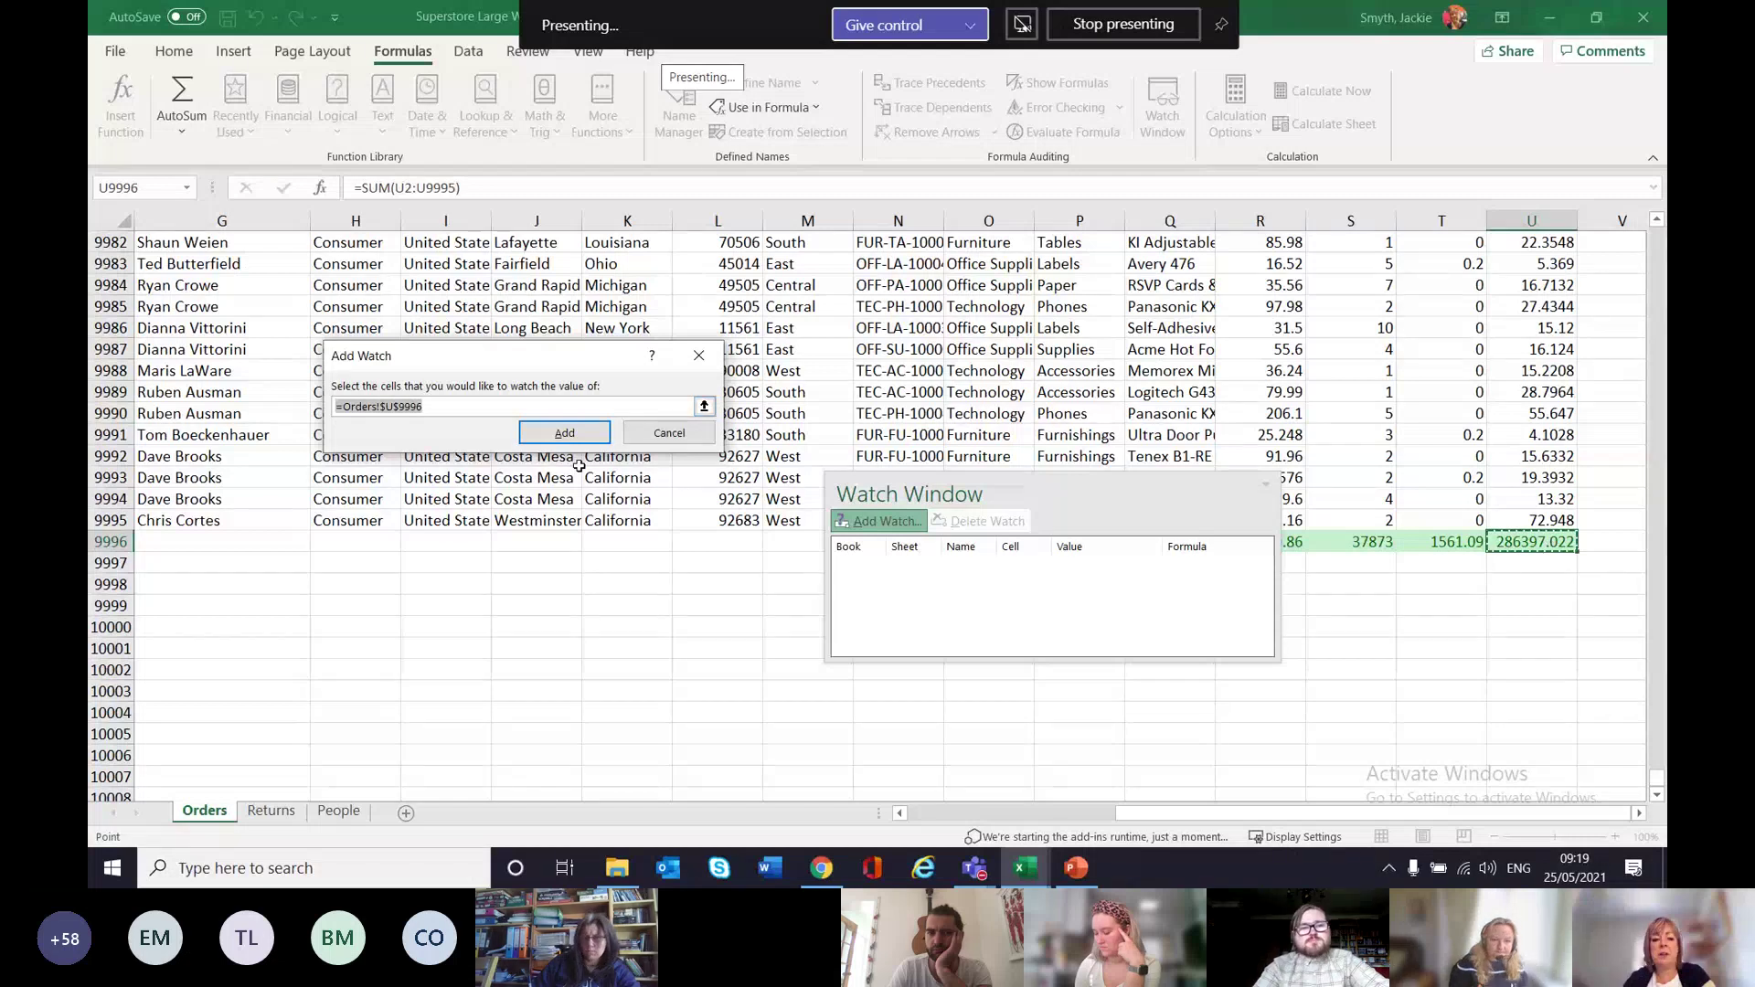
pyautogui.click(571, 435)
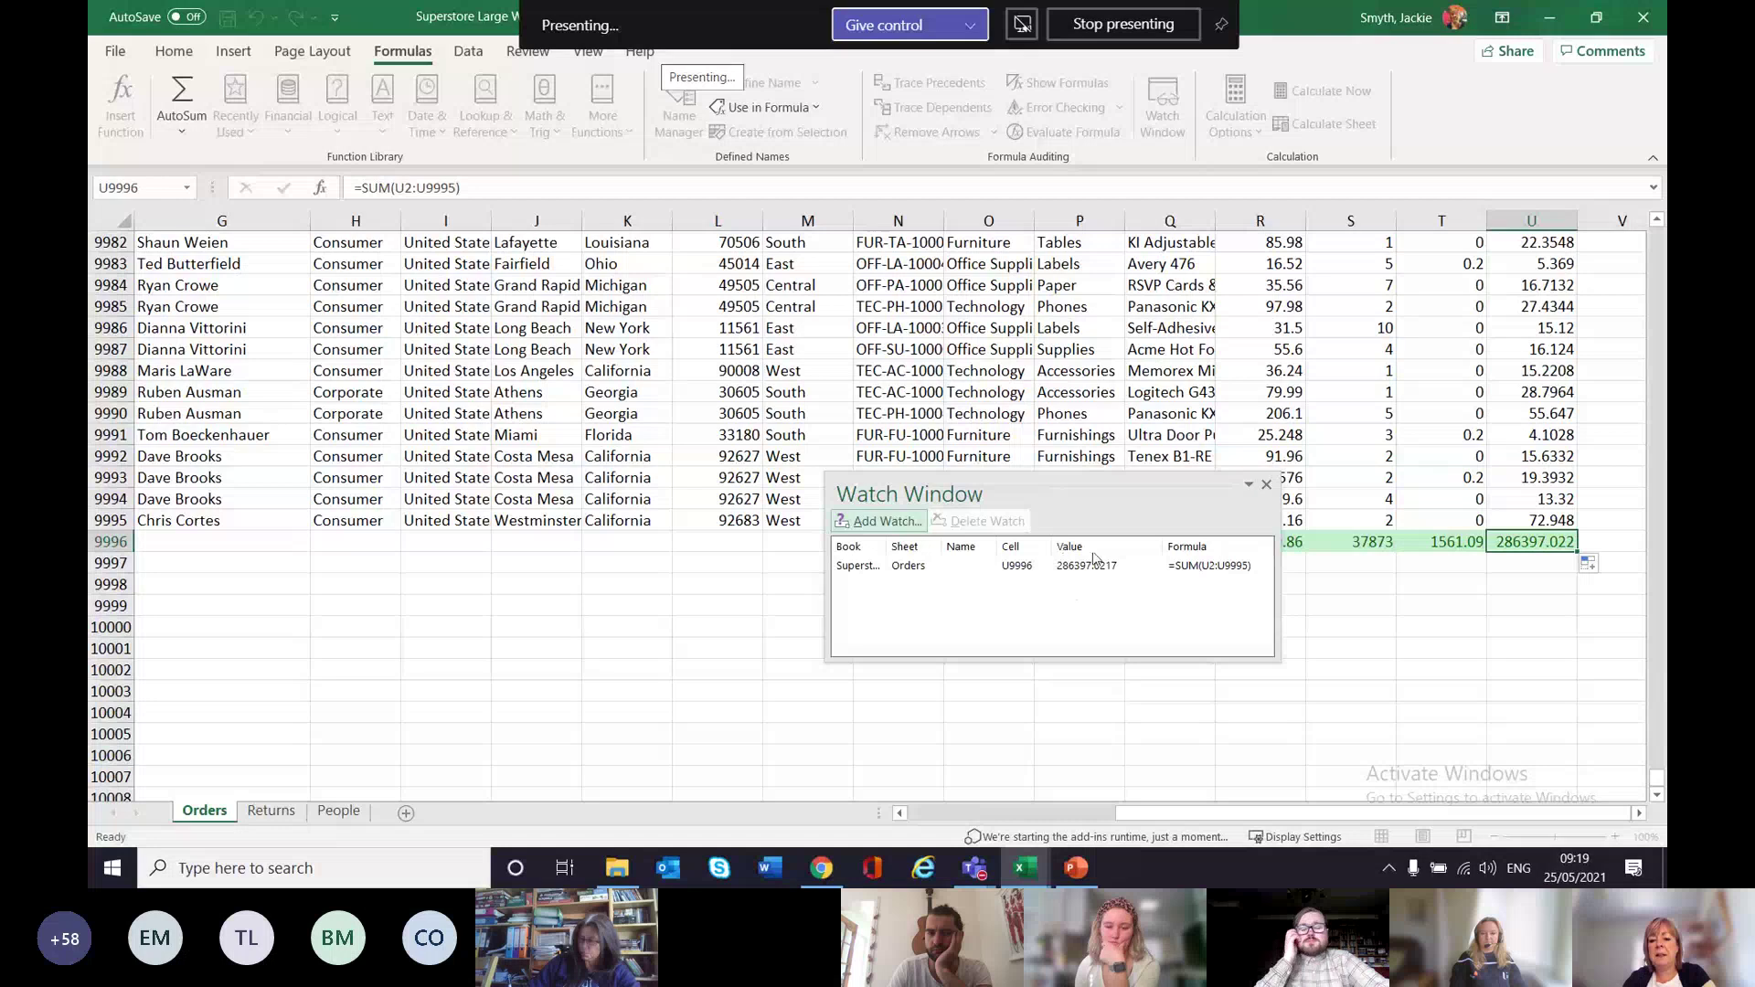
pyautogui.moveTo(1111, 494); pyautogui.dragTo(1283, 163)
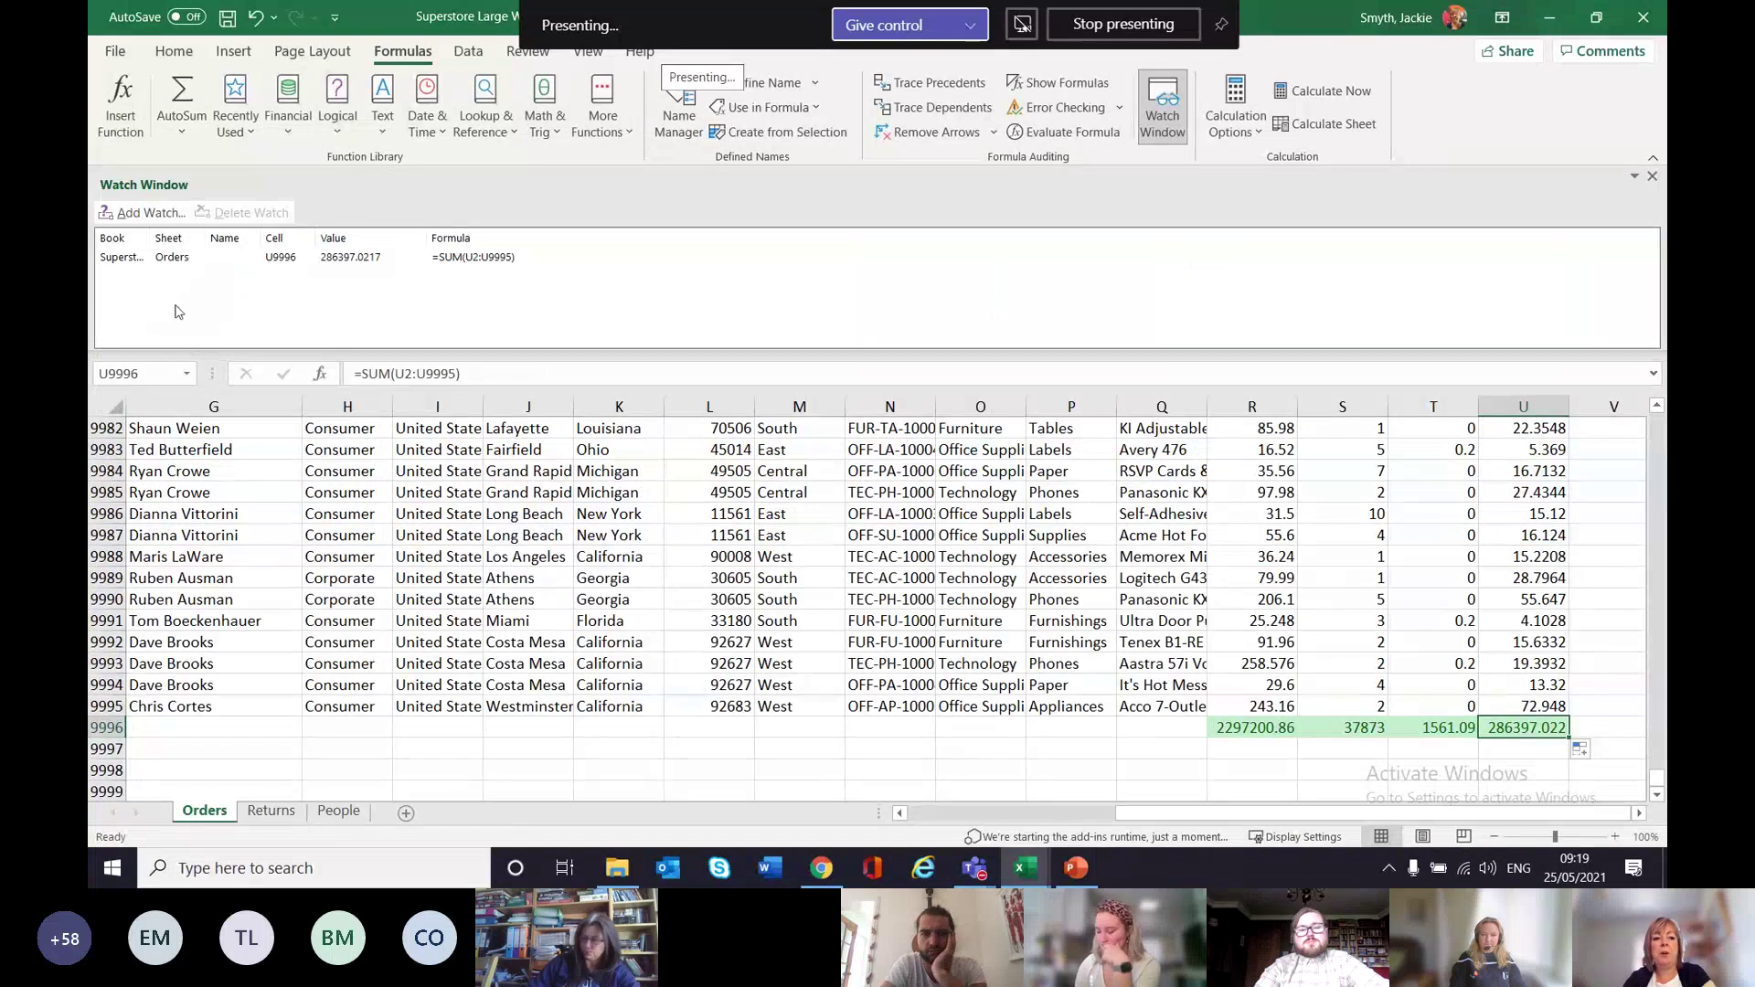
# Undo the fill of the total formula across R9996:T9996, keeping only the total in U9996.
pyautogui.click(257, 18)
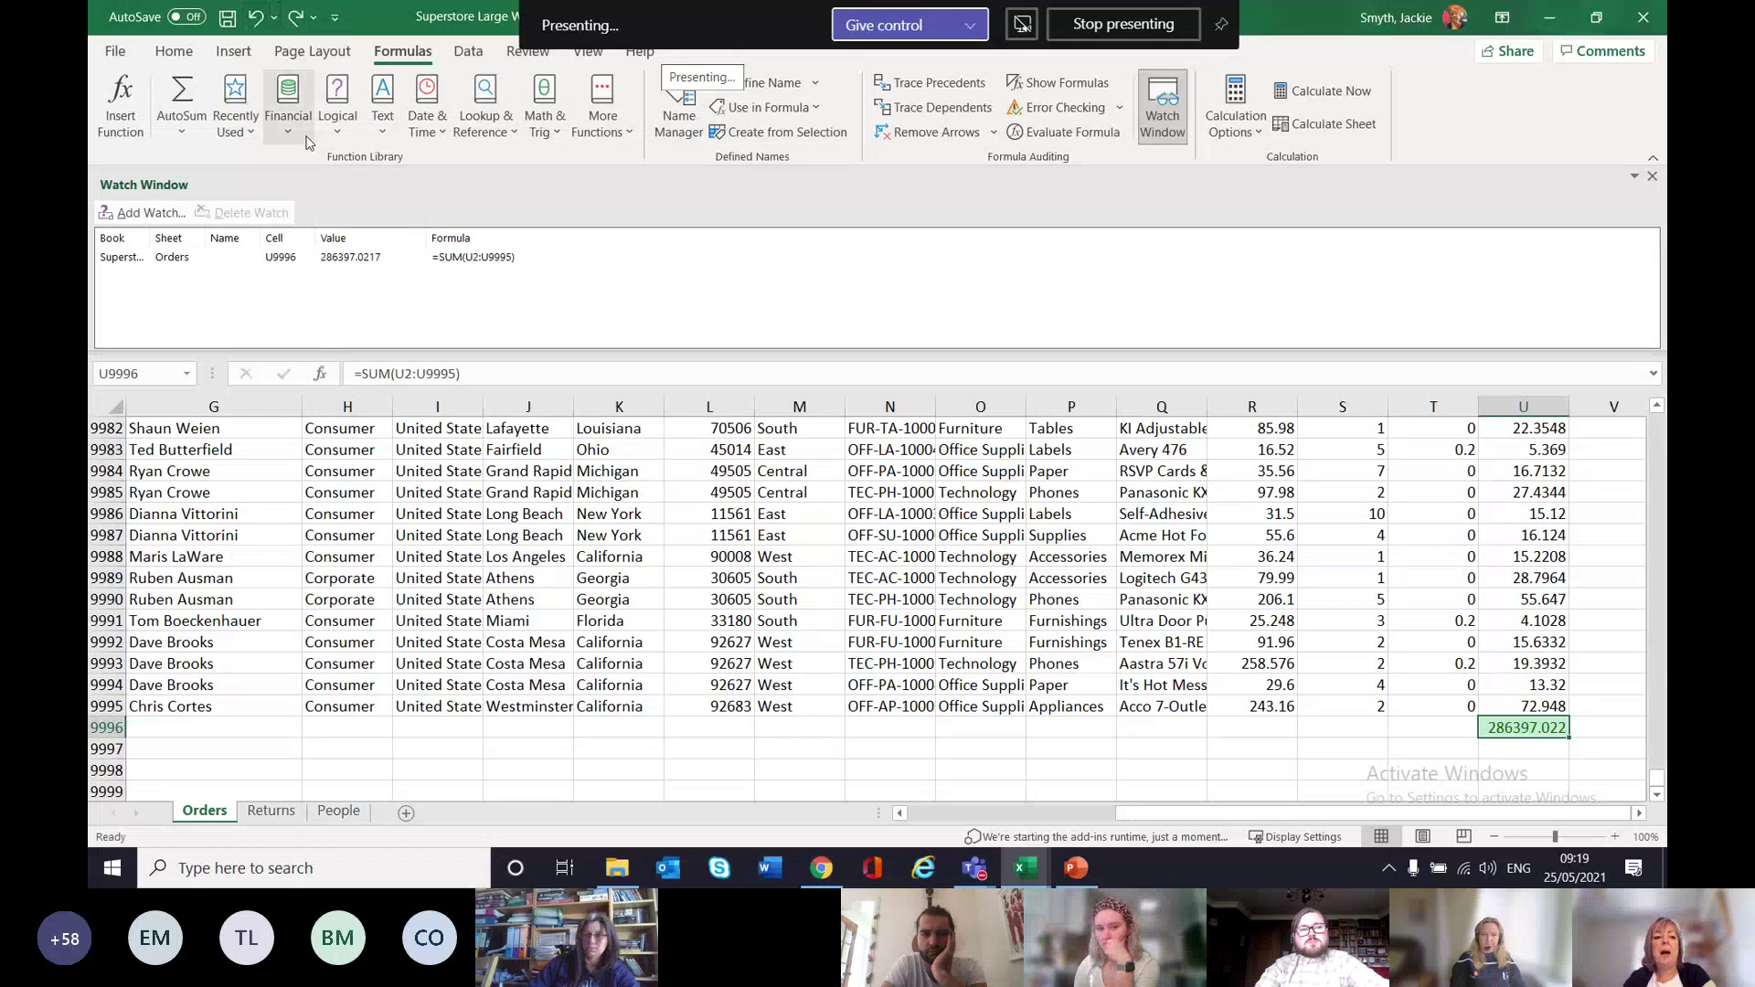
# Undock the Watch Window and float it over the top rows of the sheet, clear of the Sales to Profit columns.
pyautogui.moveTo(400, 193); pyautogui.dragTo(637, 504)
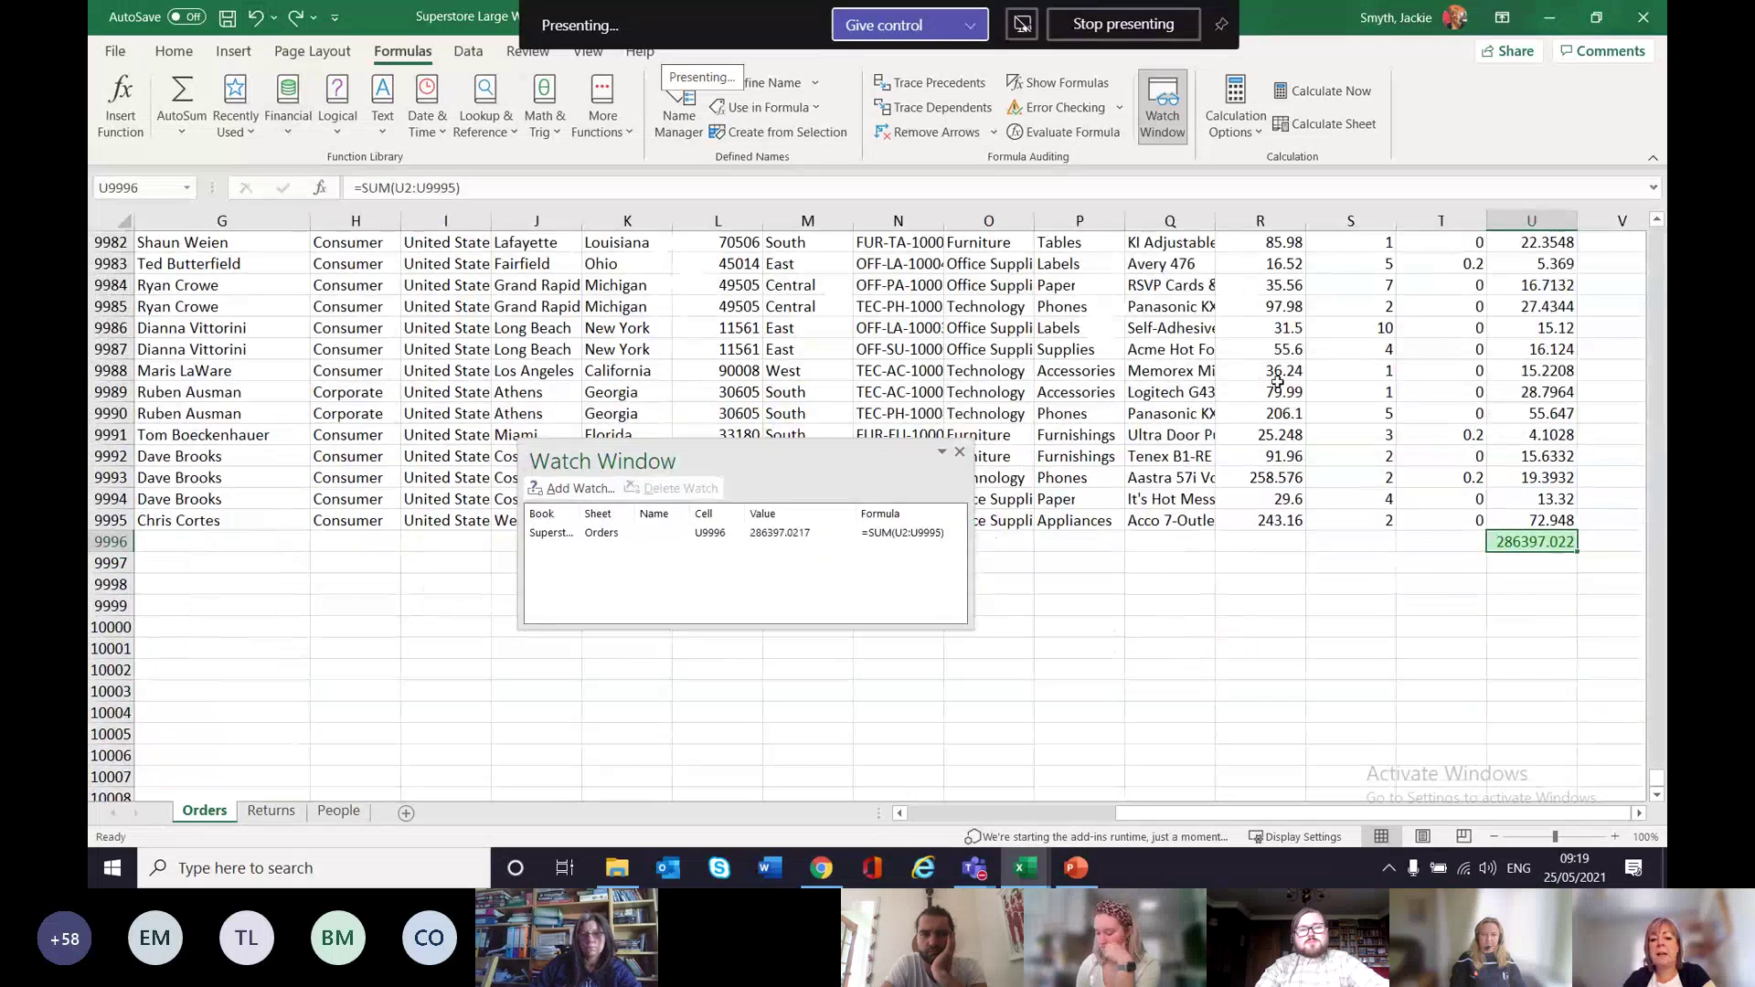
pyautogui.moveTo(768, 455); pyautogui.dragTo(1289, 303)
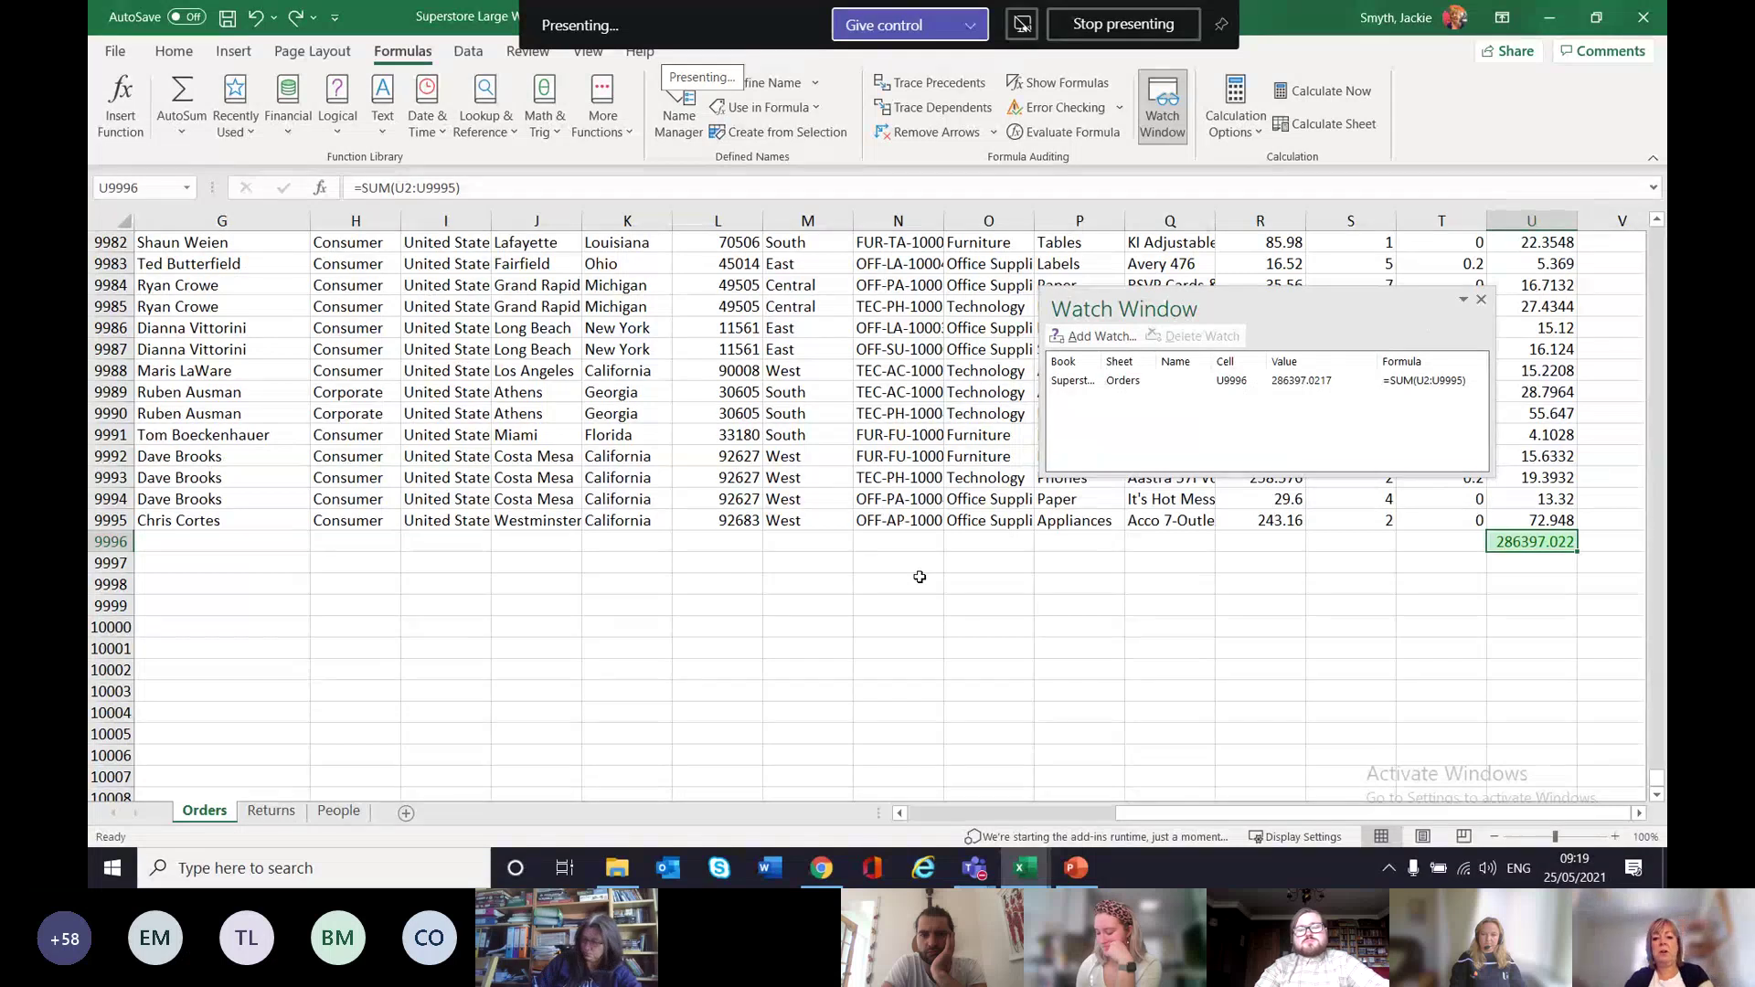
pyautogui.hotkey('ctrl', 'Home')
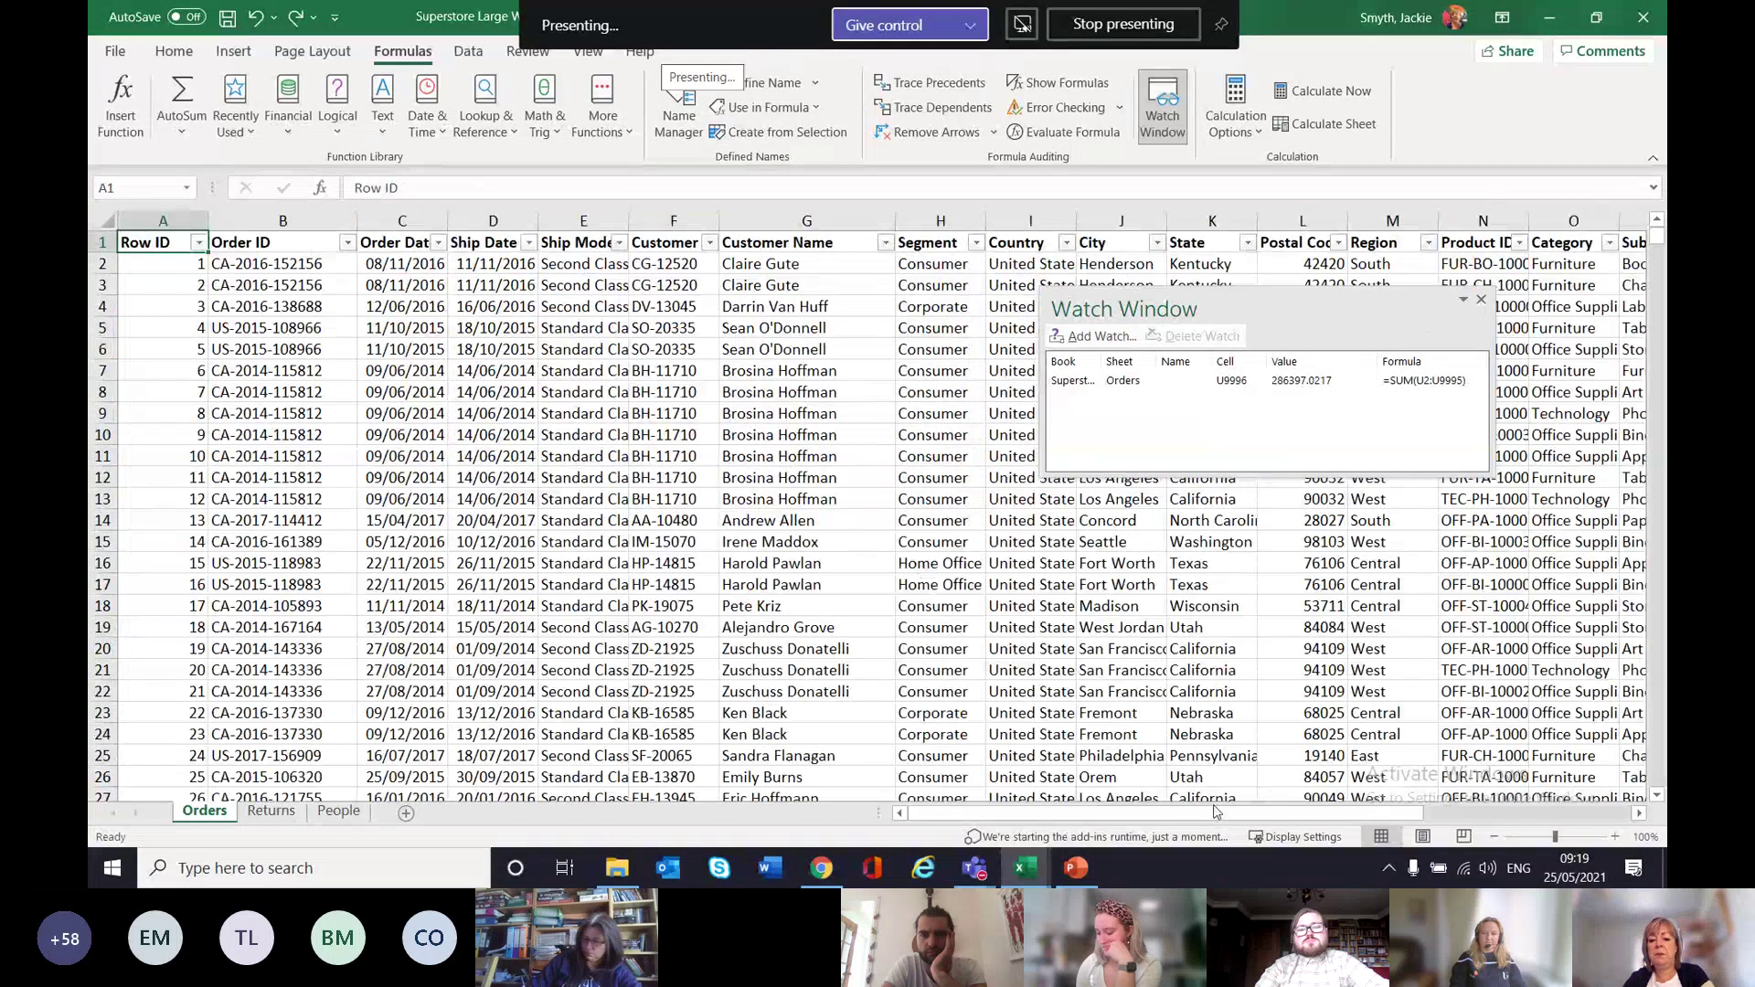
pyautogui.moveTo(1217, 812); pyautogui.dragTo(1427, 812)
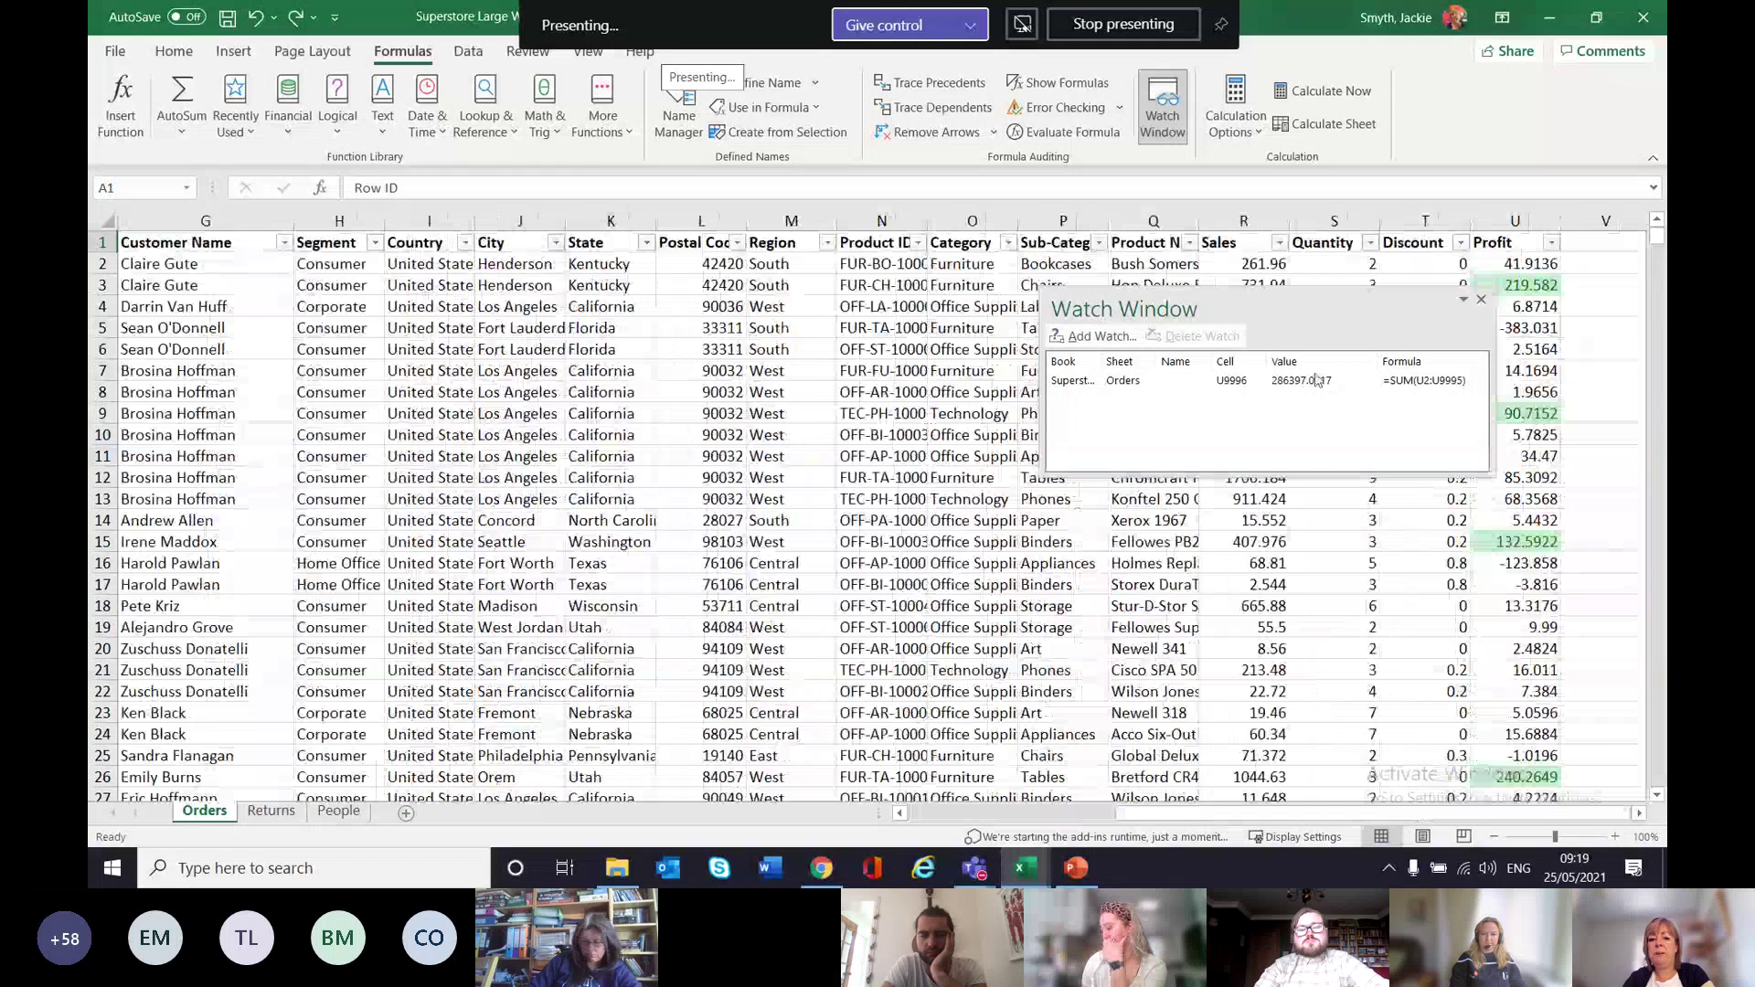
pyautogui.moveTo(1317, 309); pyautogui.dragTo(797, 295)
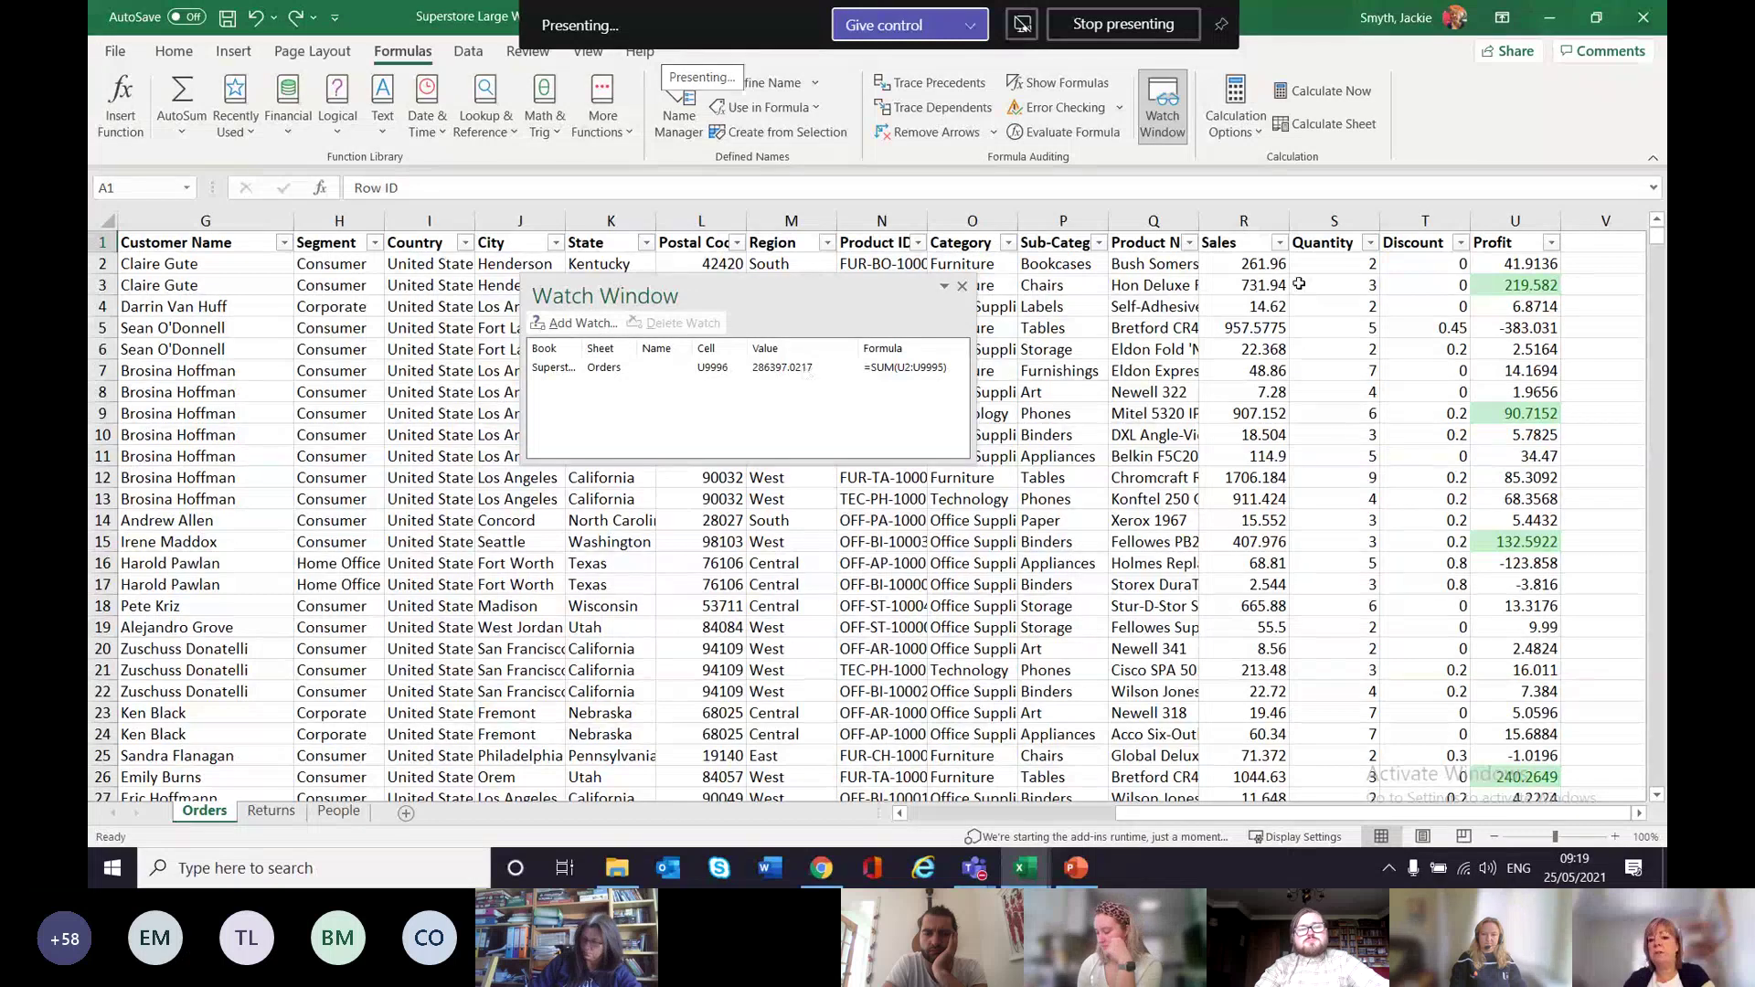
# Set the Quantity in S2 to 22 and inspect the Profit cell U2 for a formula.
pyautogui.click(1340, 267)
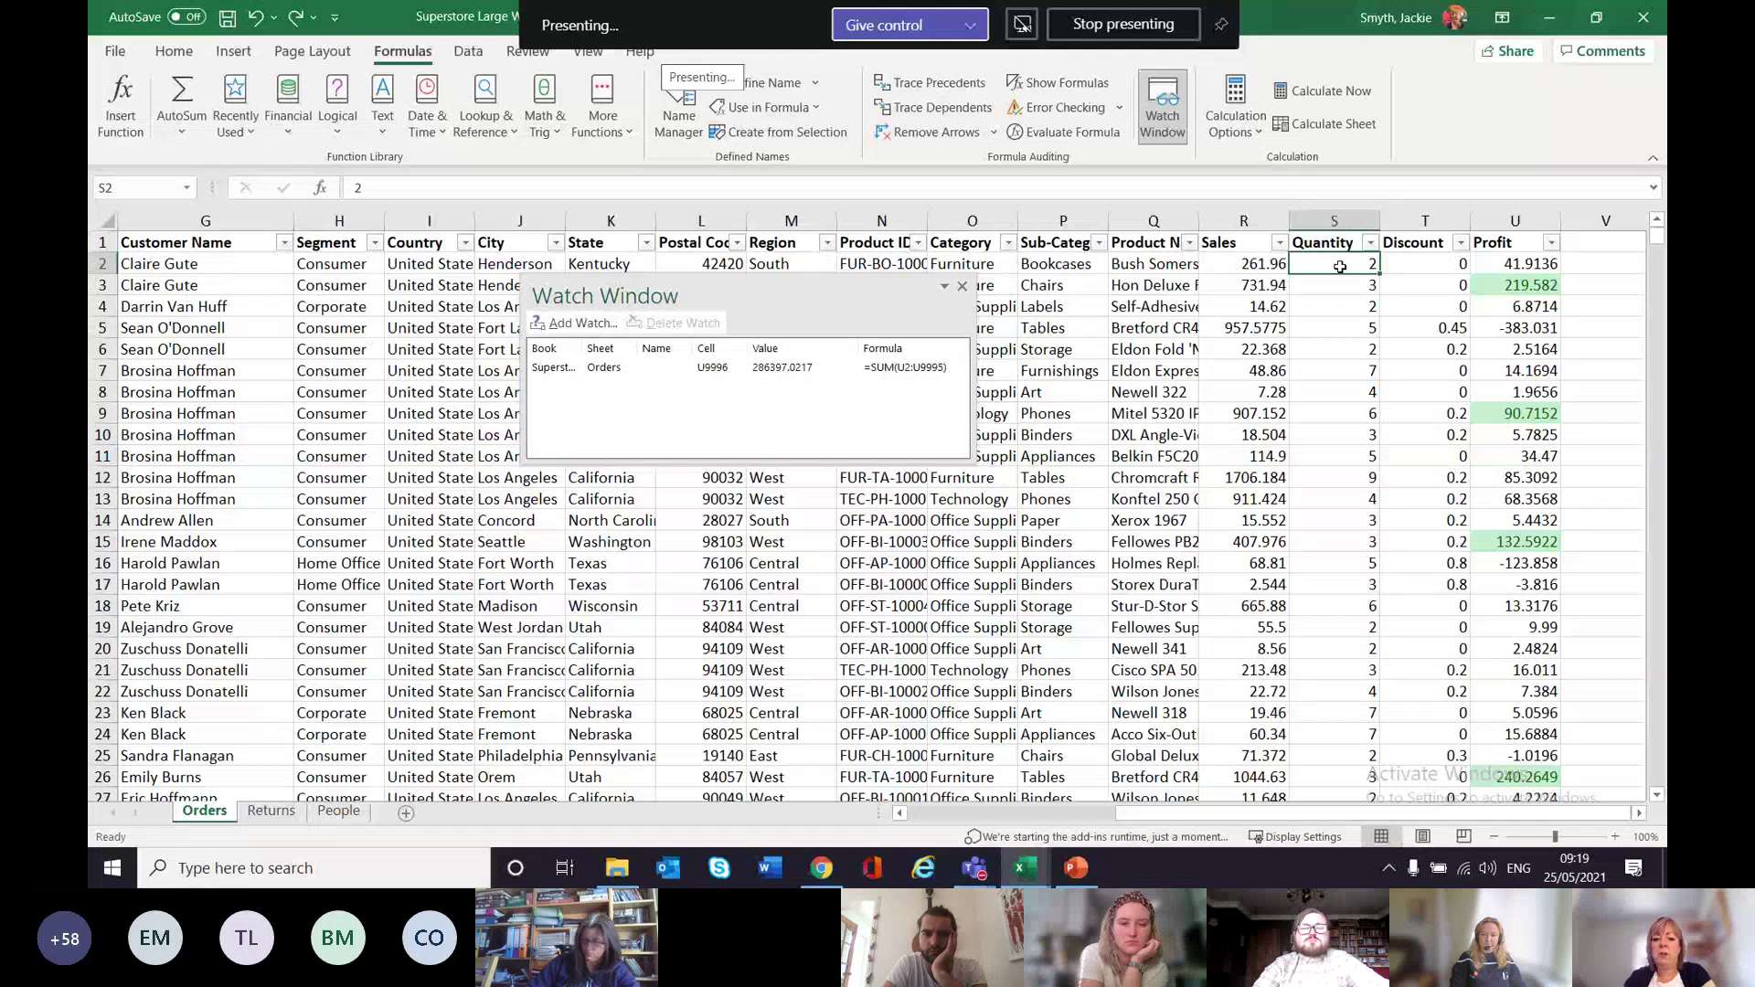
pyautogui.write('22')
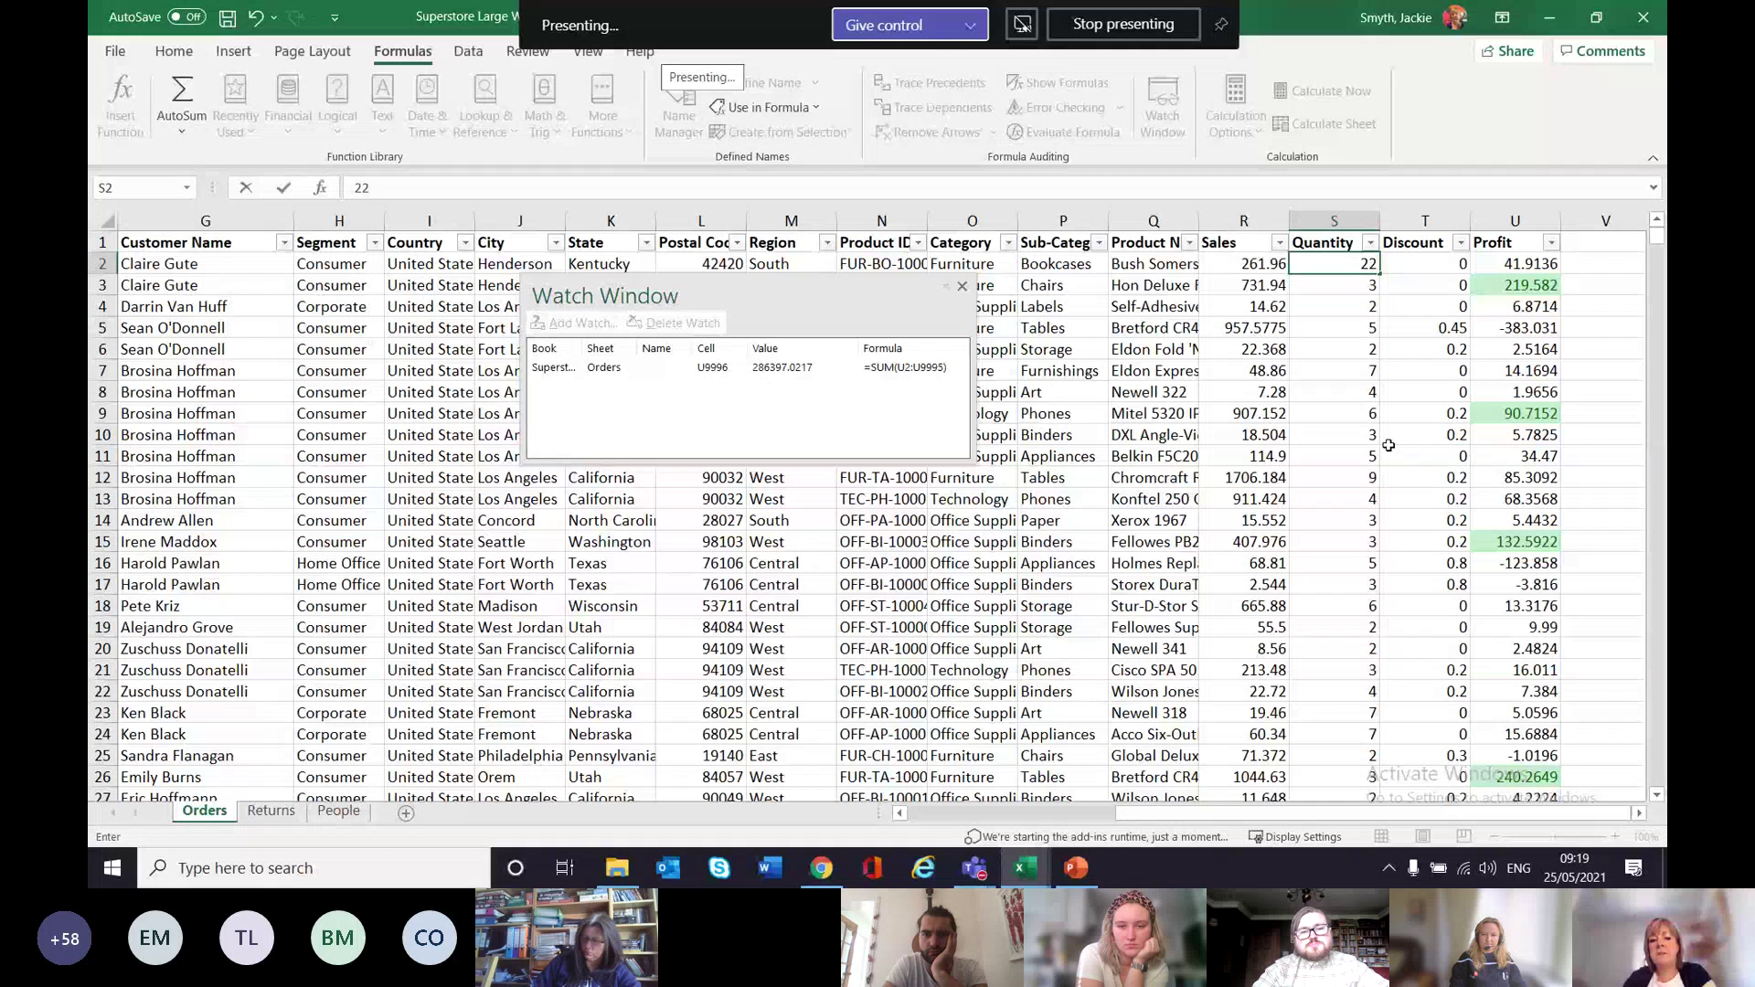
pyautogui.press('Return')
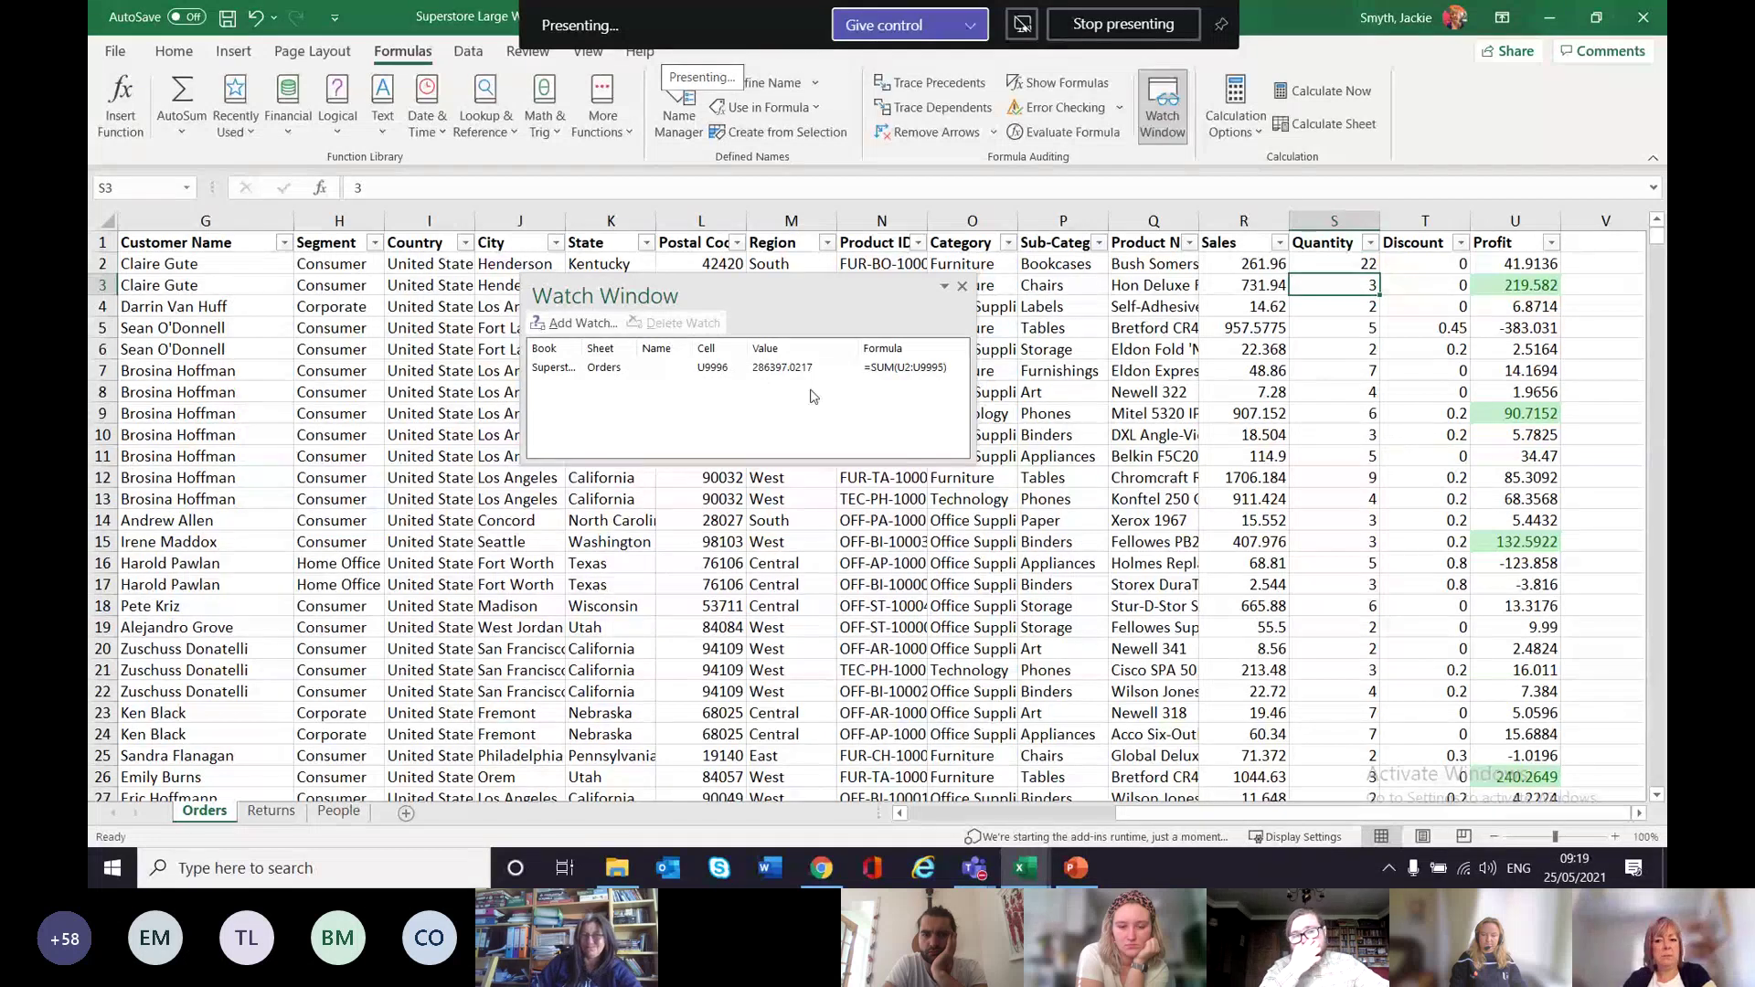
pyautogui.click(1335, 260)
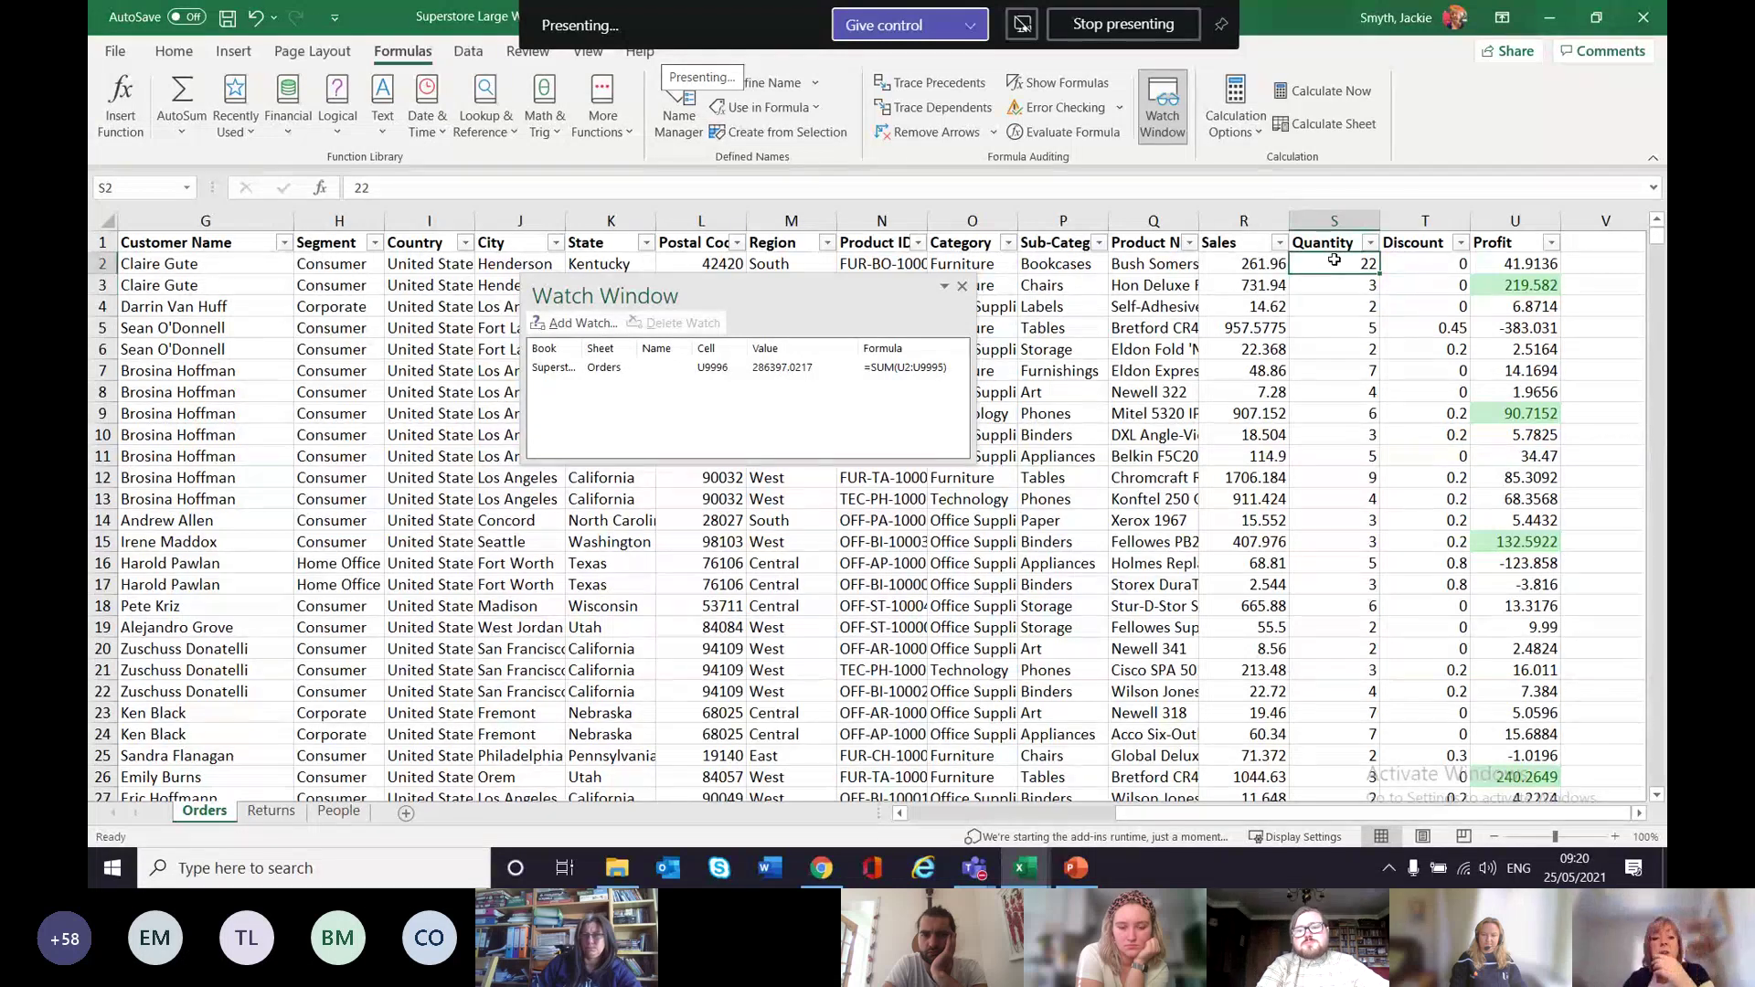
pyautogui.click(1483, 265)
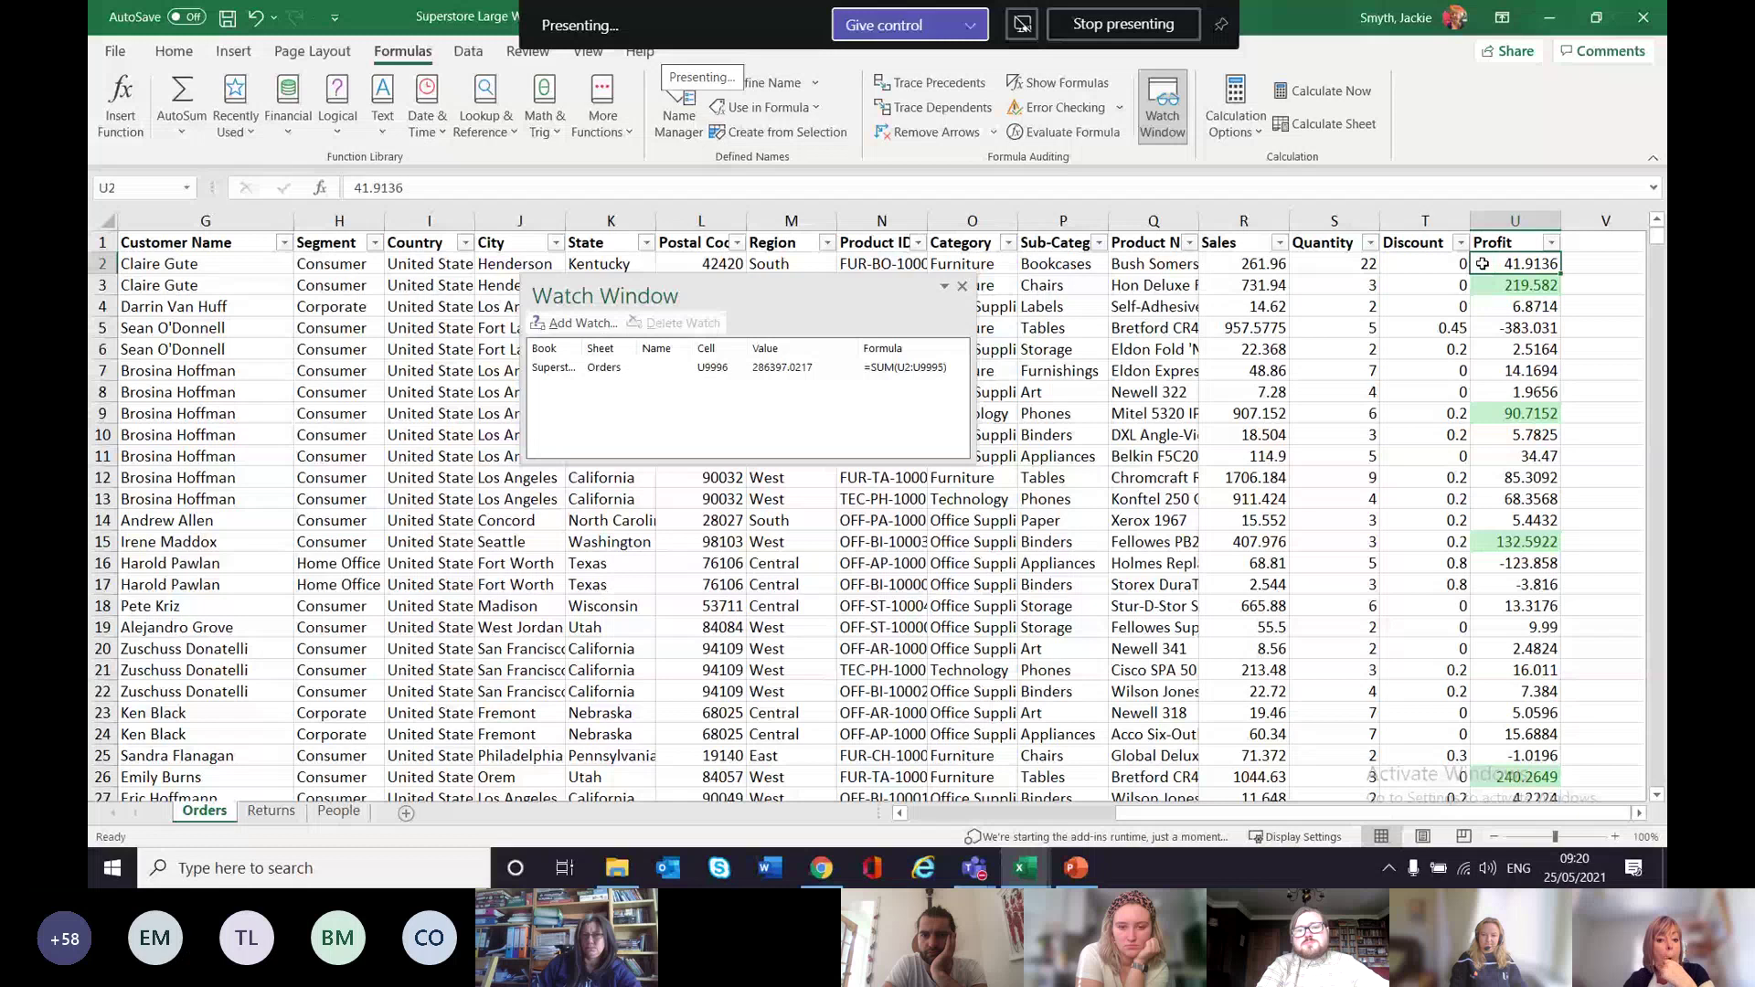
# Restore the Quantity in S2 to 2.
pyautogui.click(1359, 263)
pyautogui.write('2')
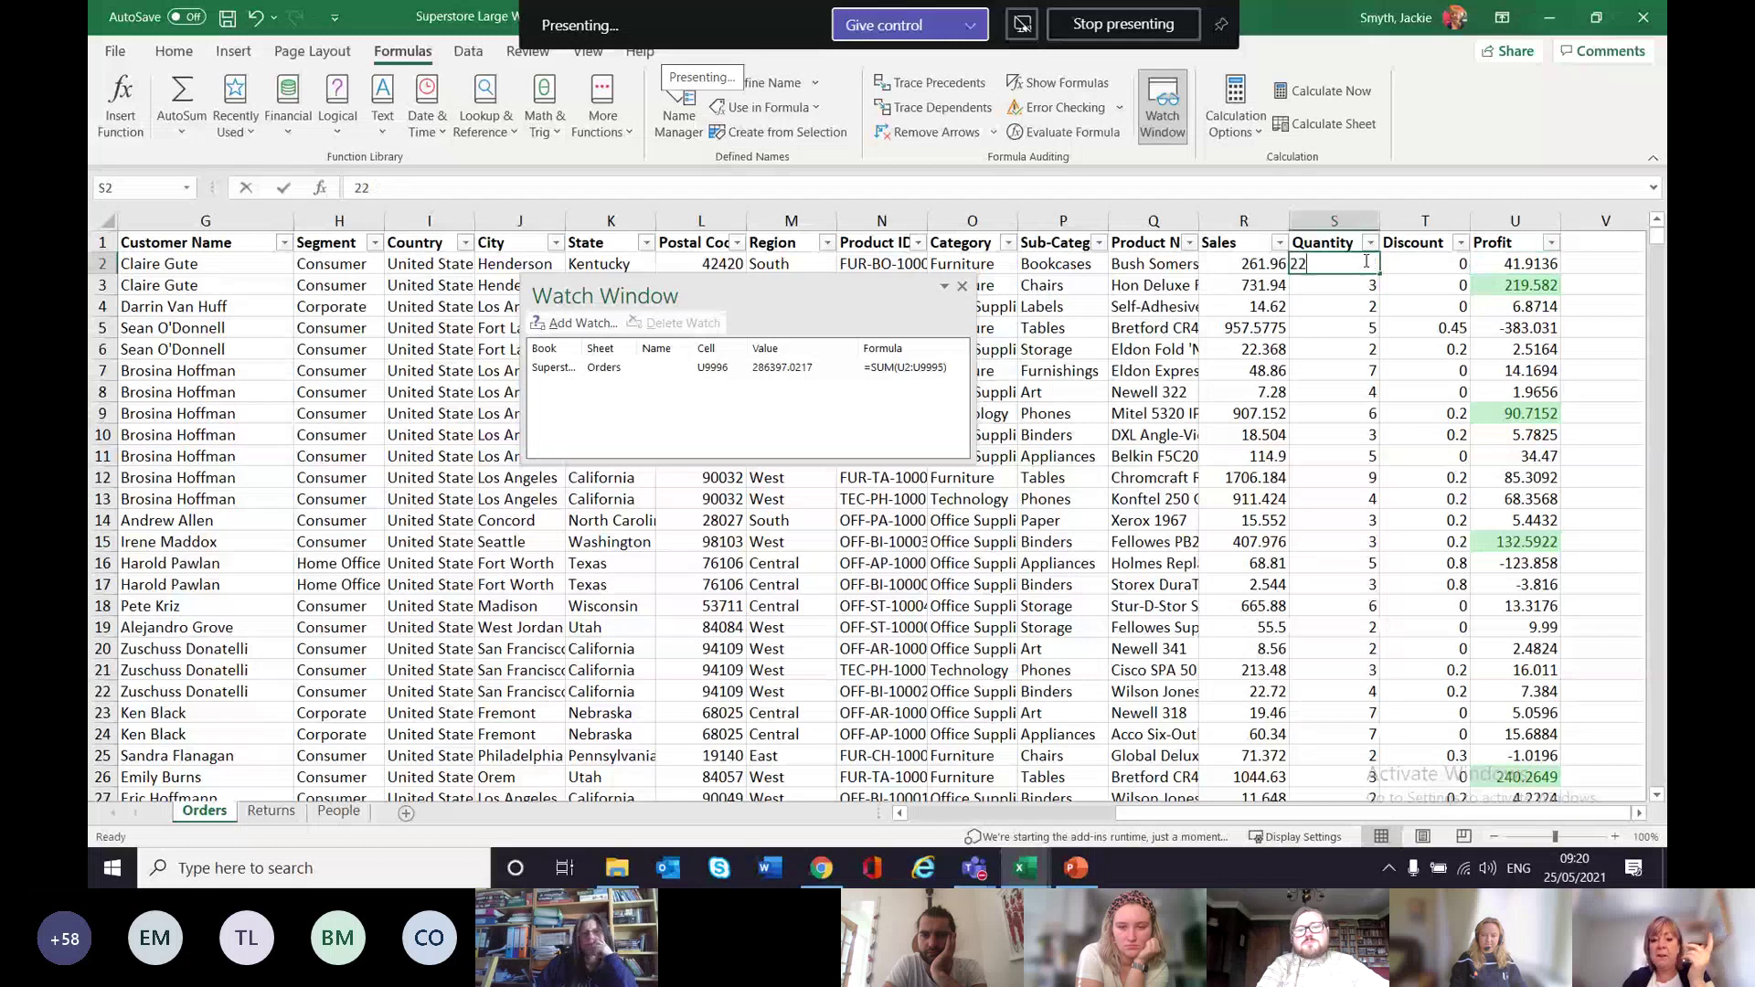
pyautogui.press('Return')
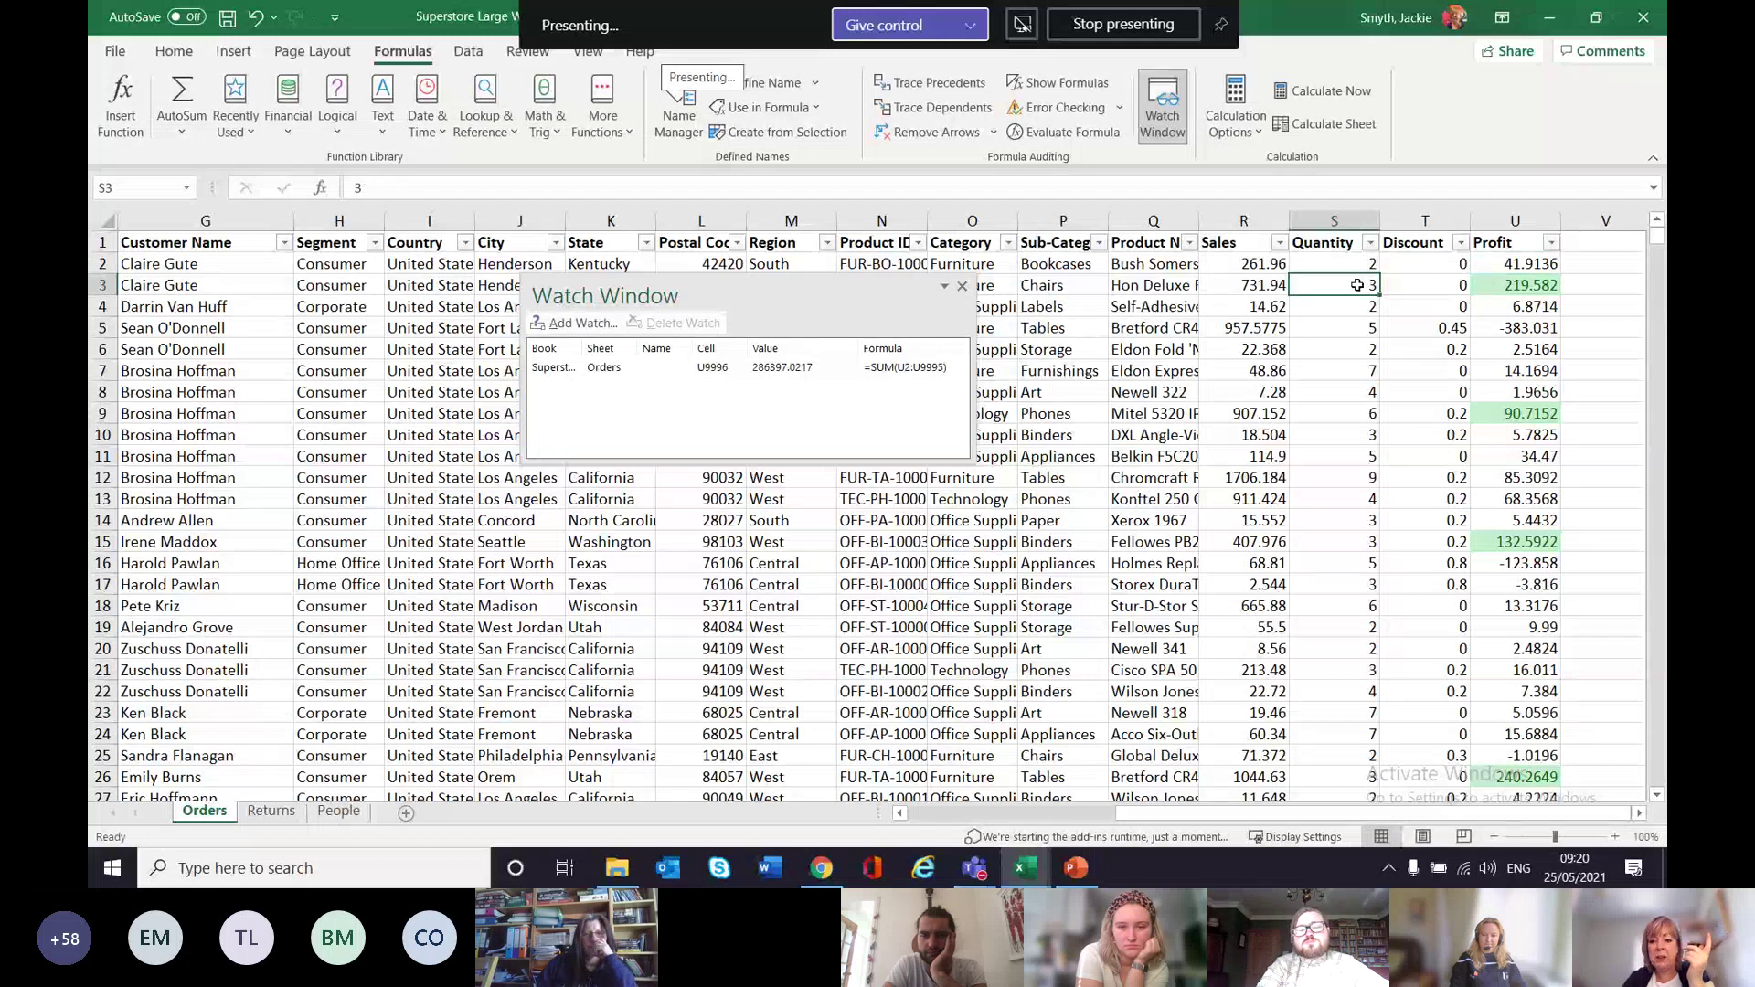
# Try a Quantity of 3 in S2 and set it back to 2.
pyautogui.click(1352, 265)
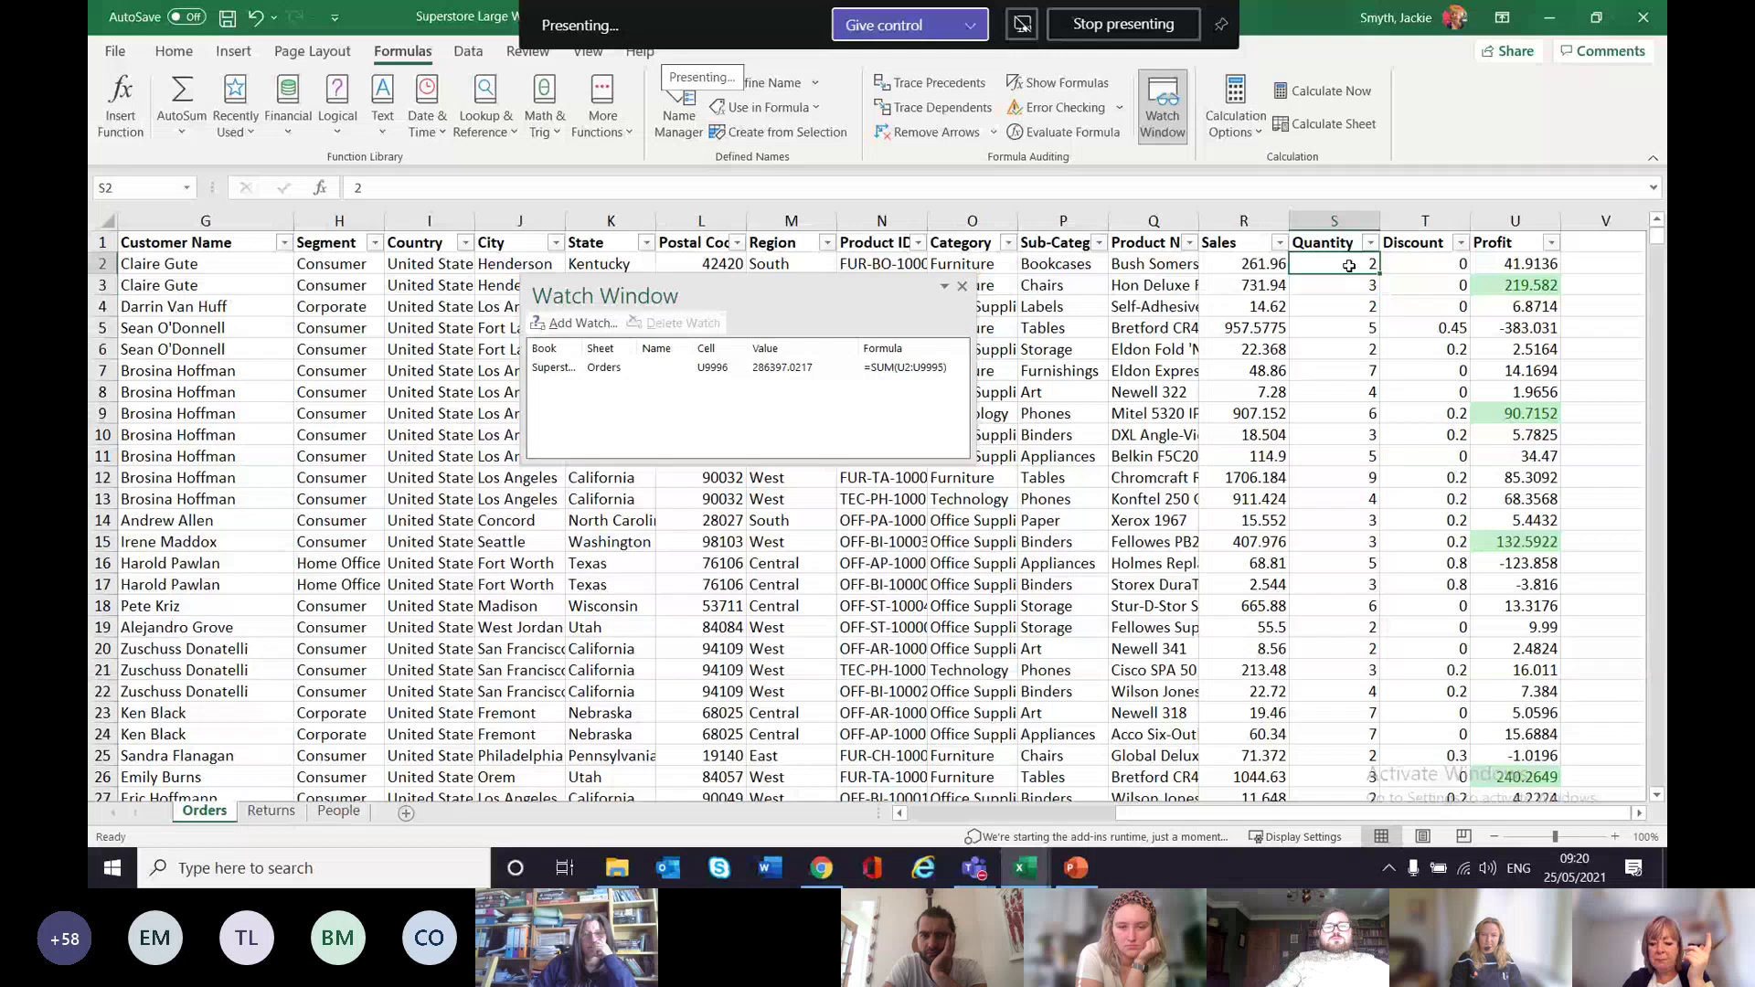
pyautogui.write('3')
pyautogui.press('Return')
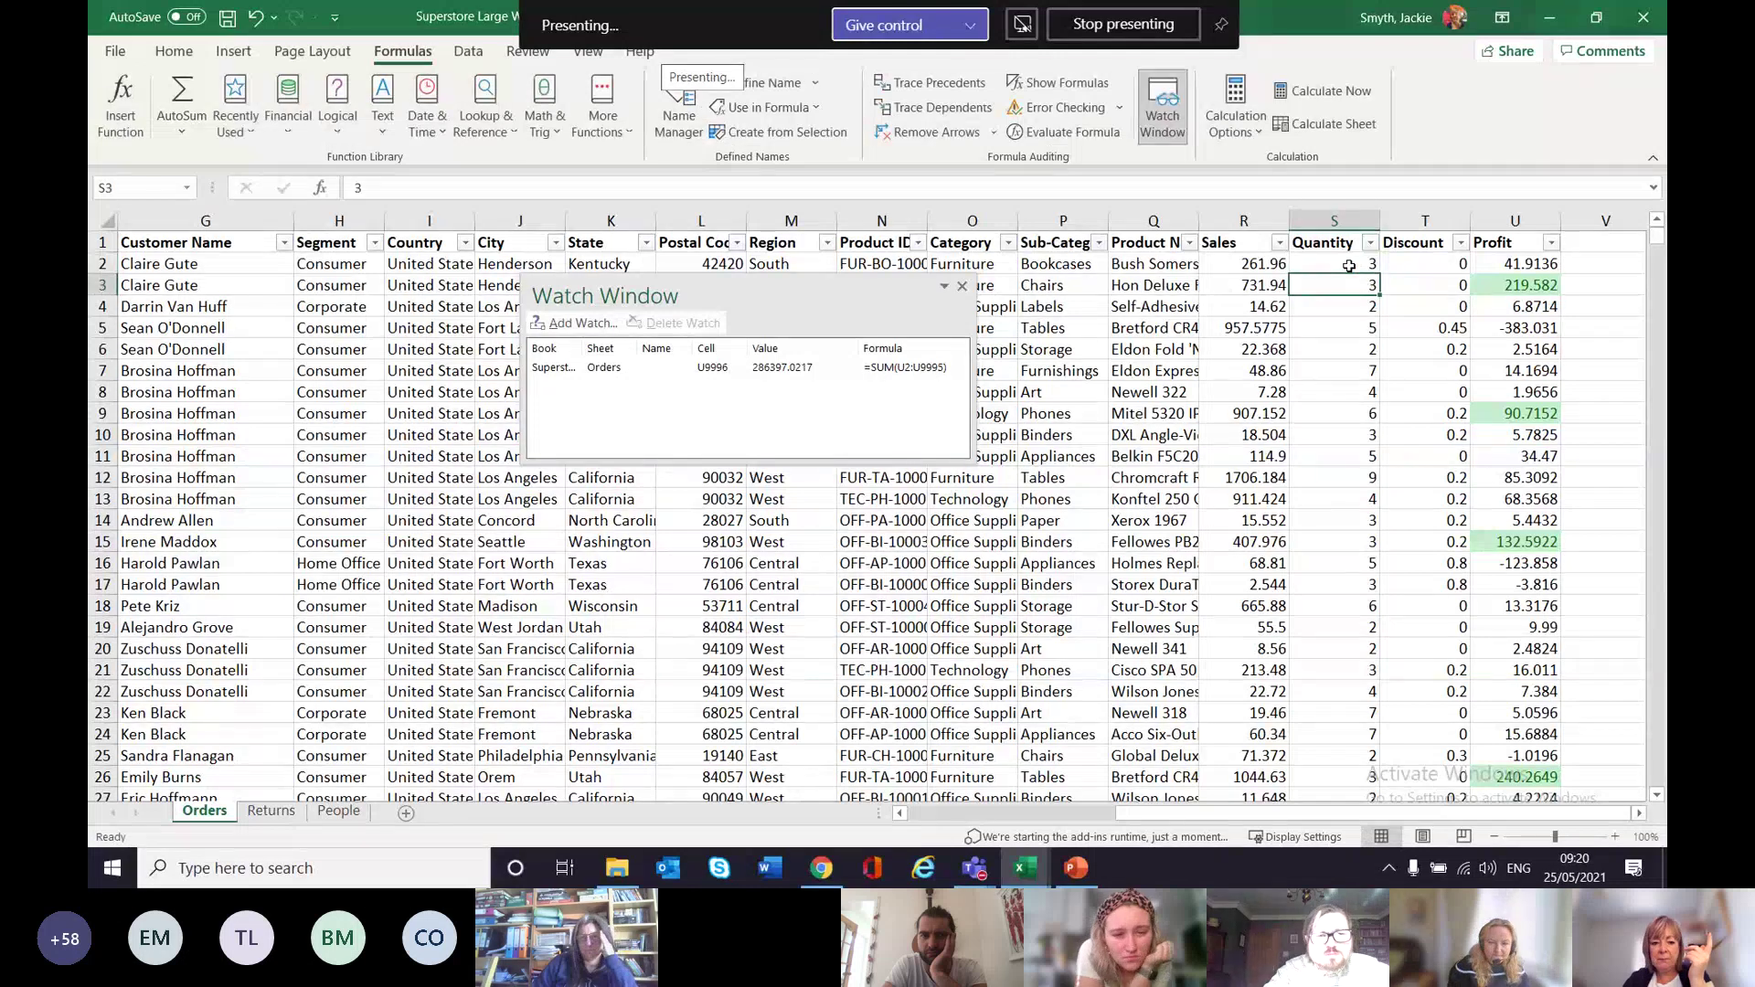
pyautogui.click(1350, 265)
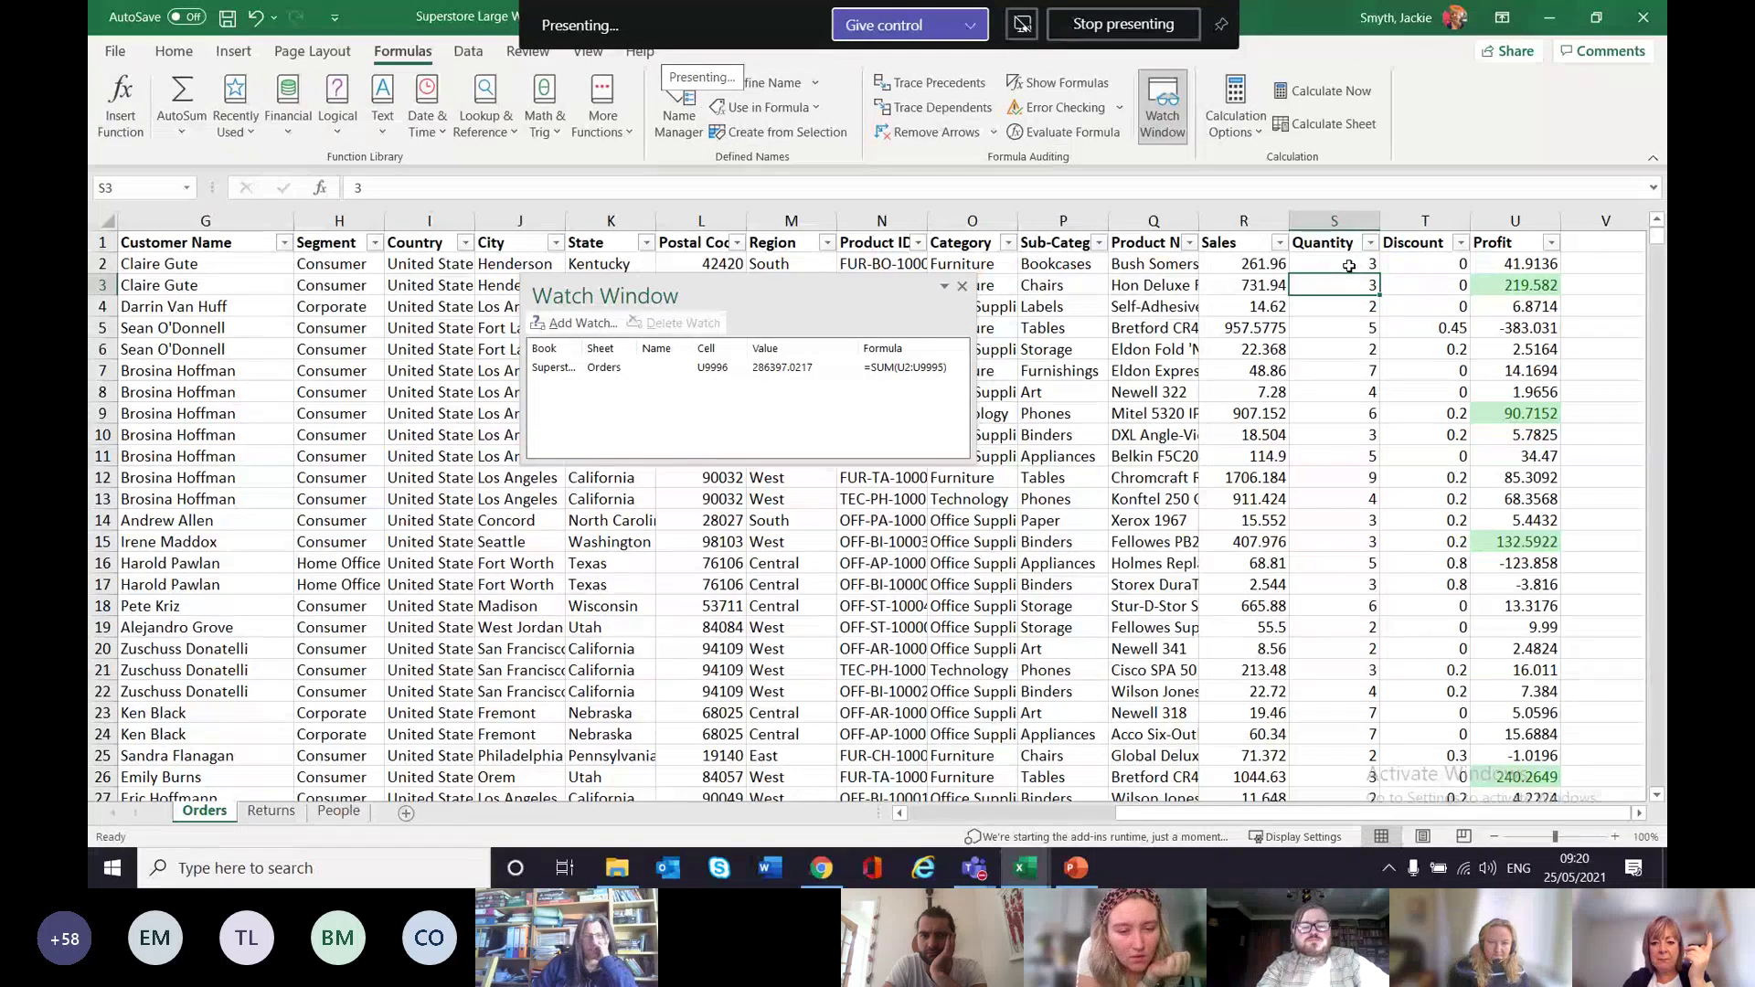
pyautogui.write('2')
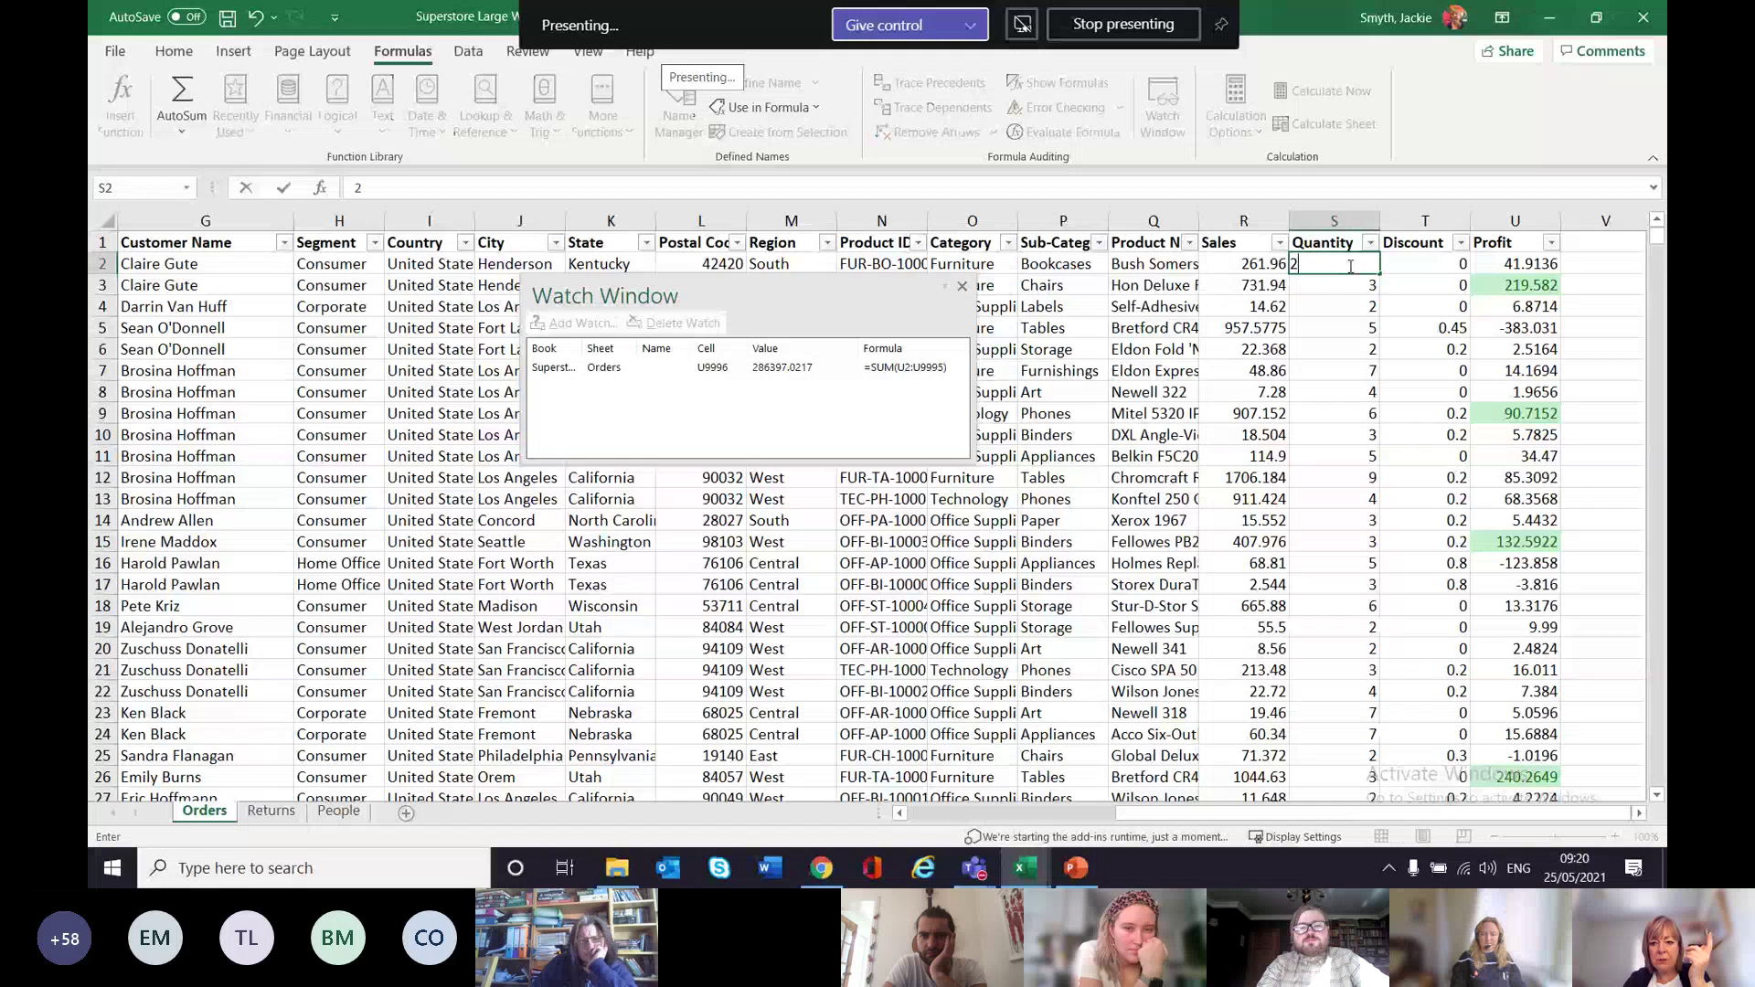
pyautogui.click(1522, 245)
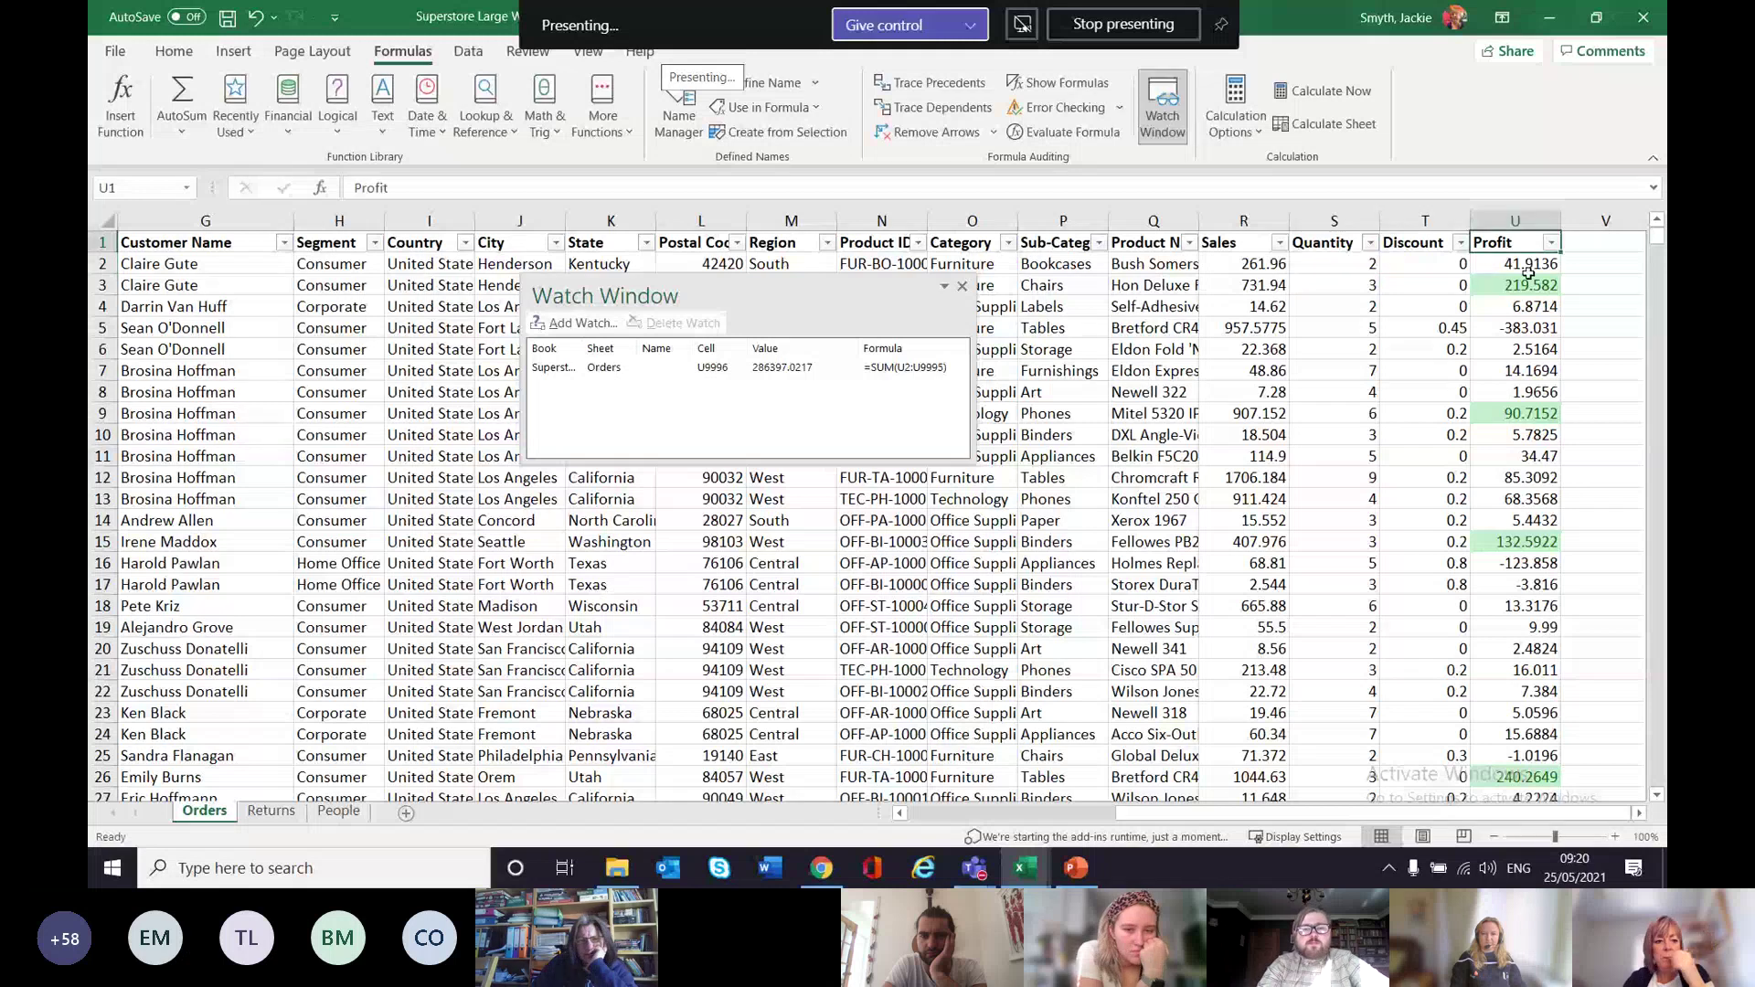
# Inspect the contents of the first order's Profit cell U2 and Sales cell R2.
pyautogui.click(1529, 274)
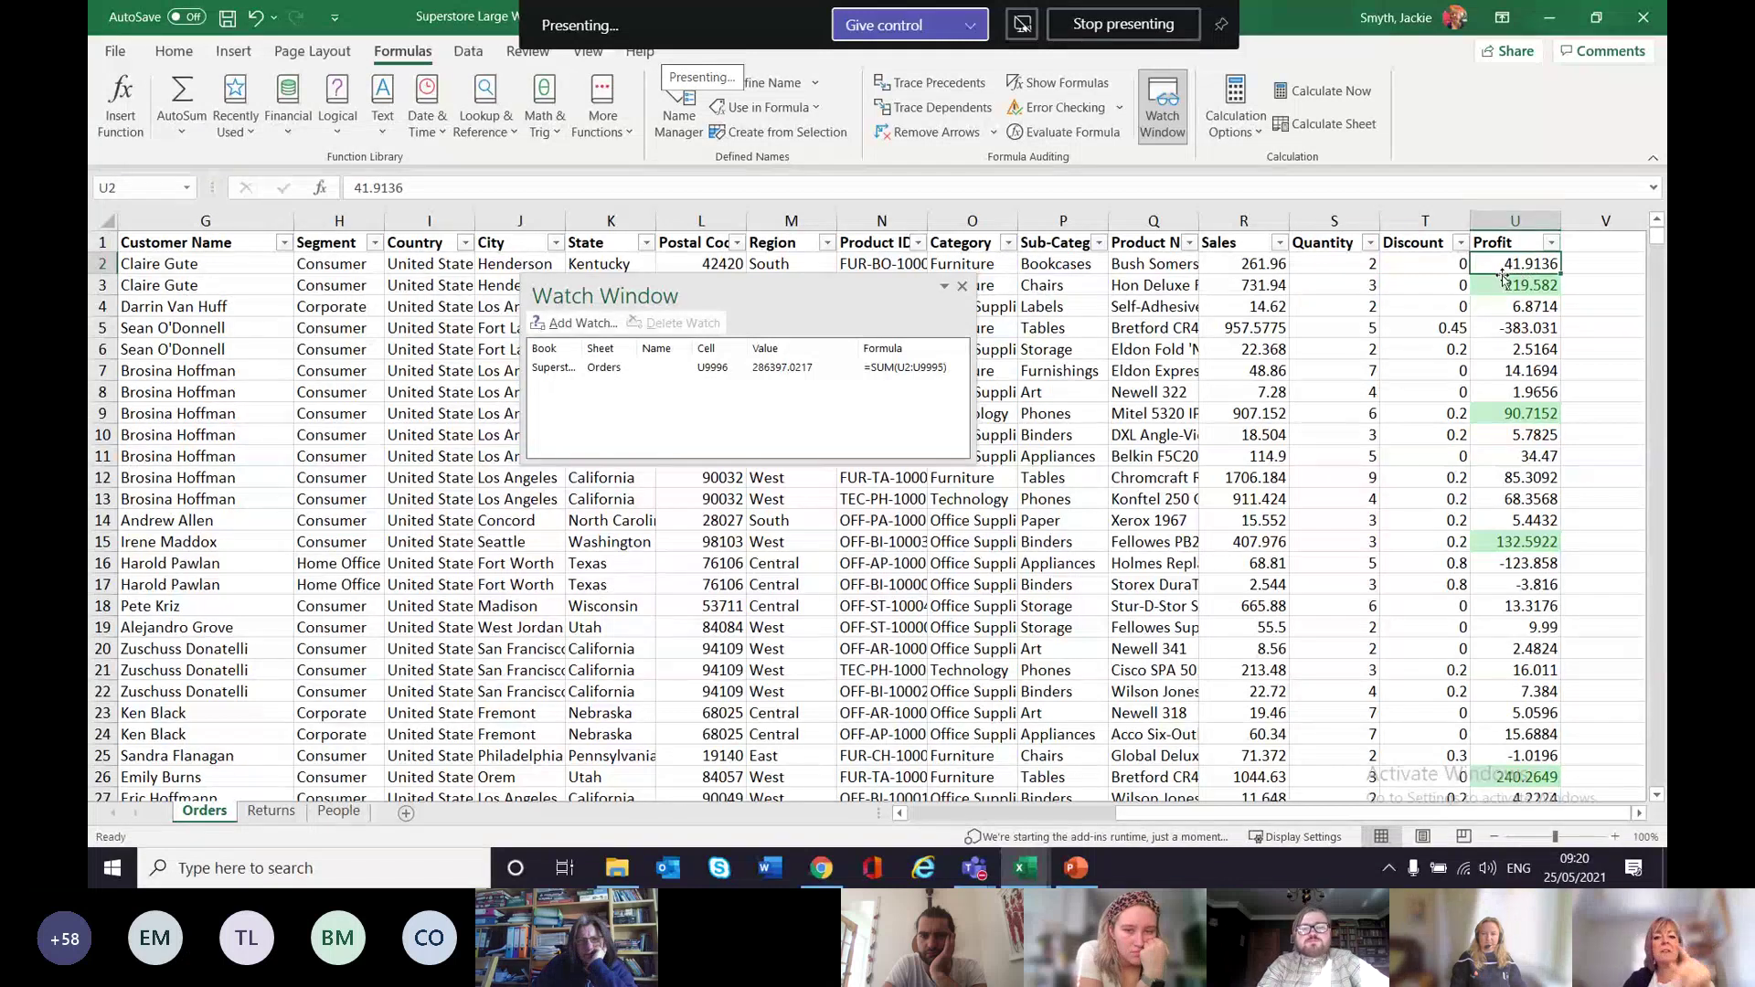
pyautogui.click(1284, 263)
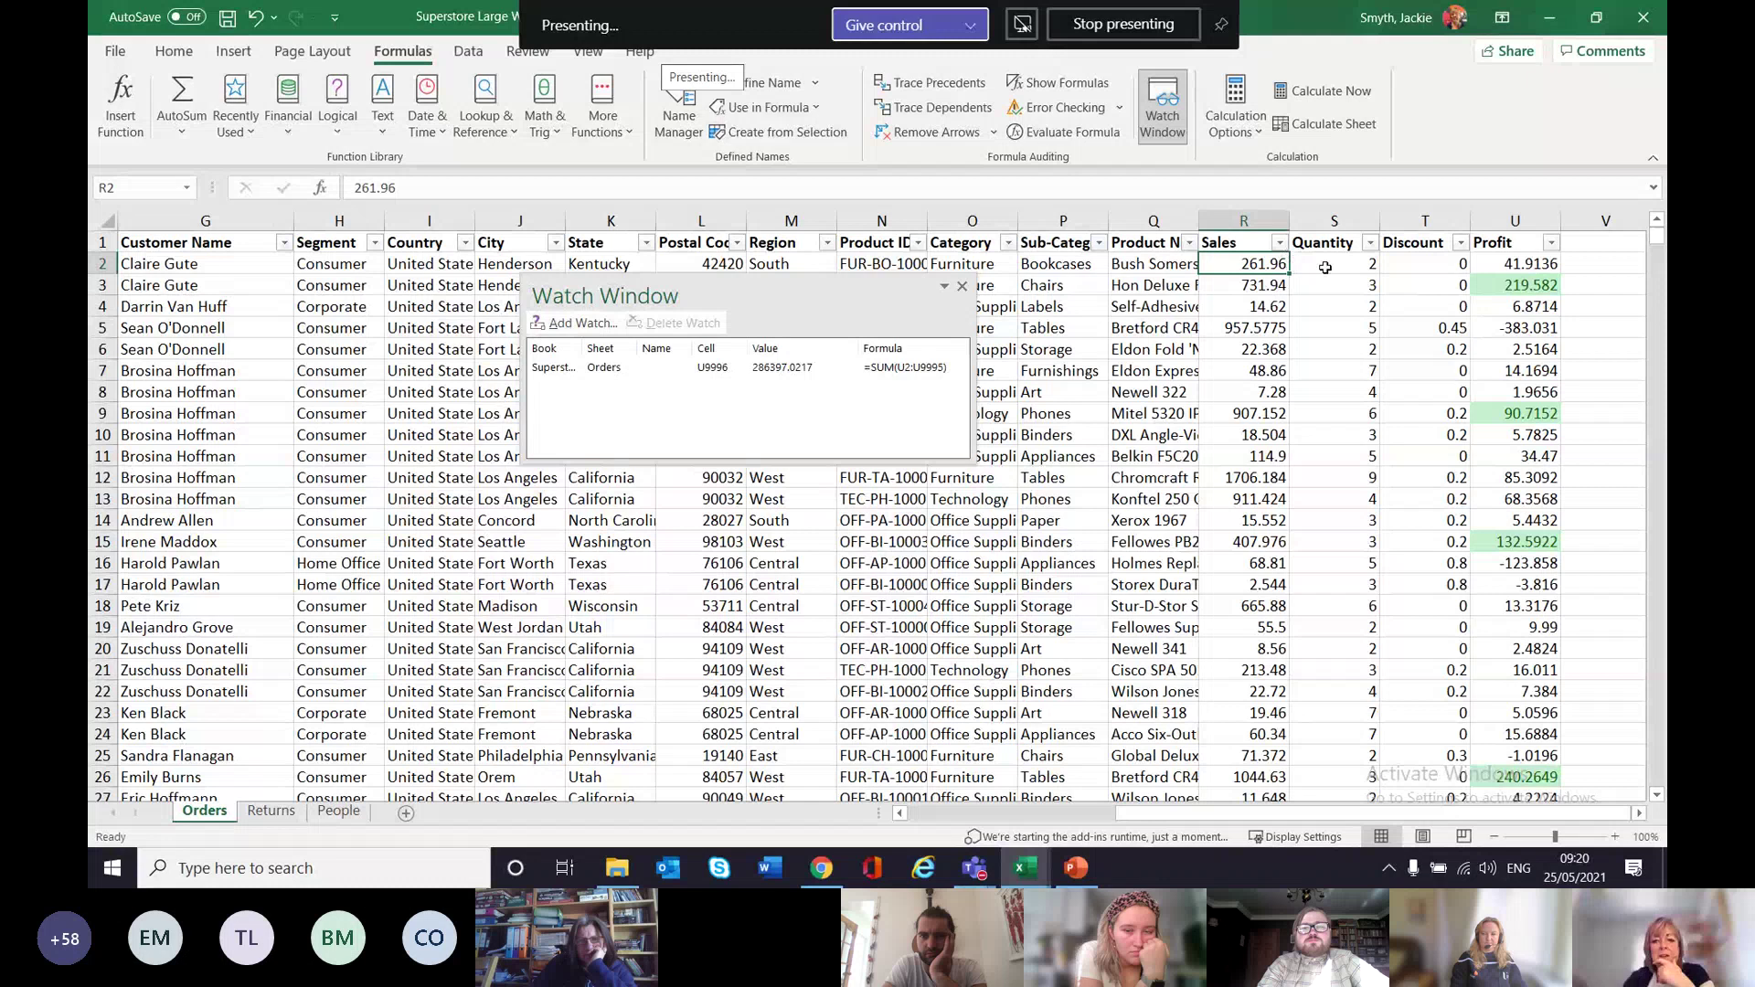
pyautogui.click(1460, 281)
# Set the Profit in U2 to 400 to test the watched total.
pyautogui.click(1507, 265)
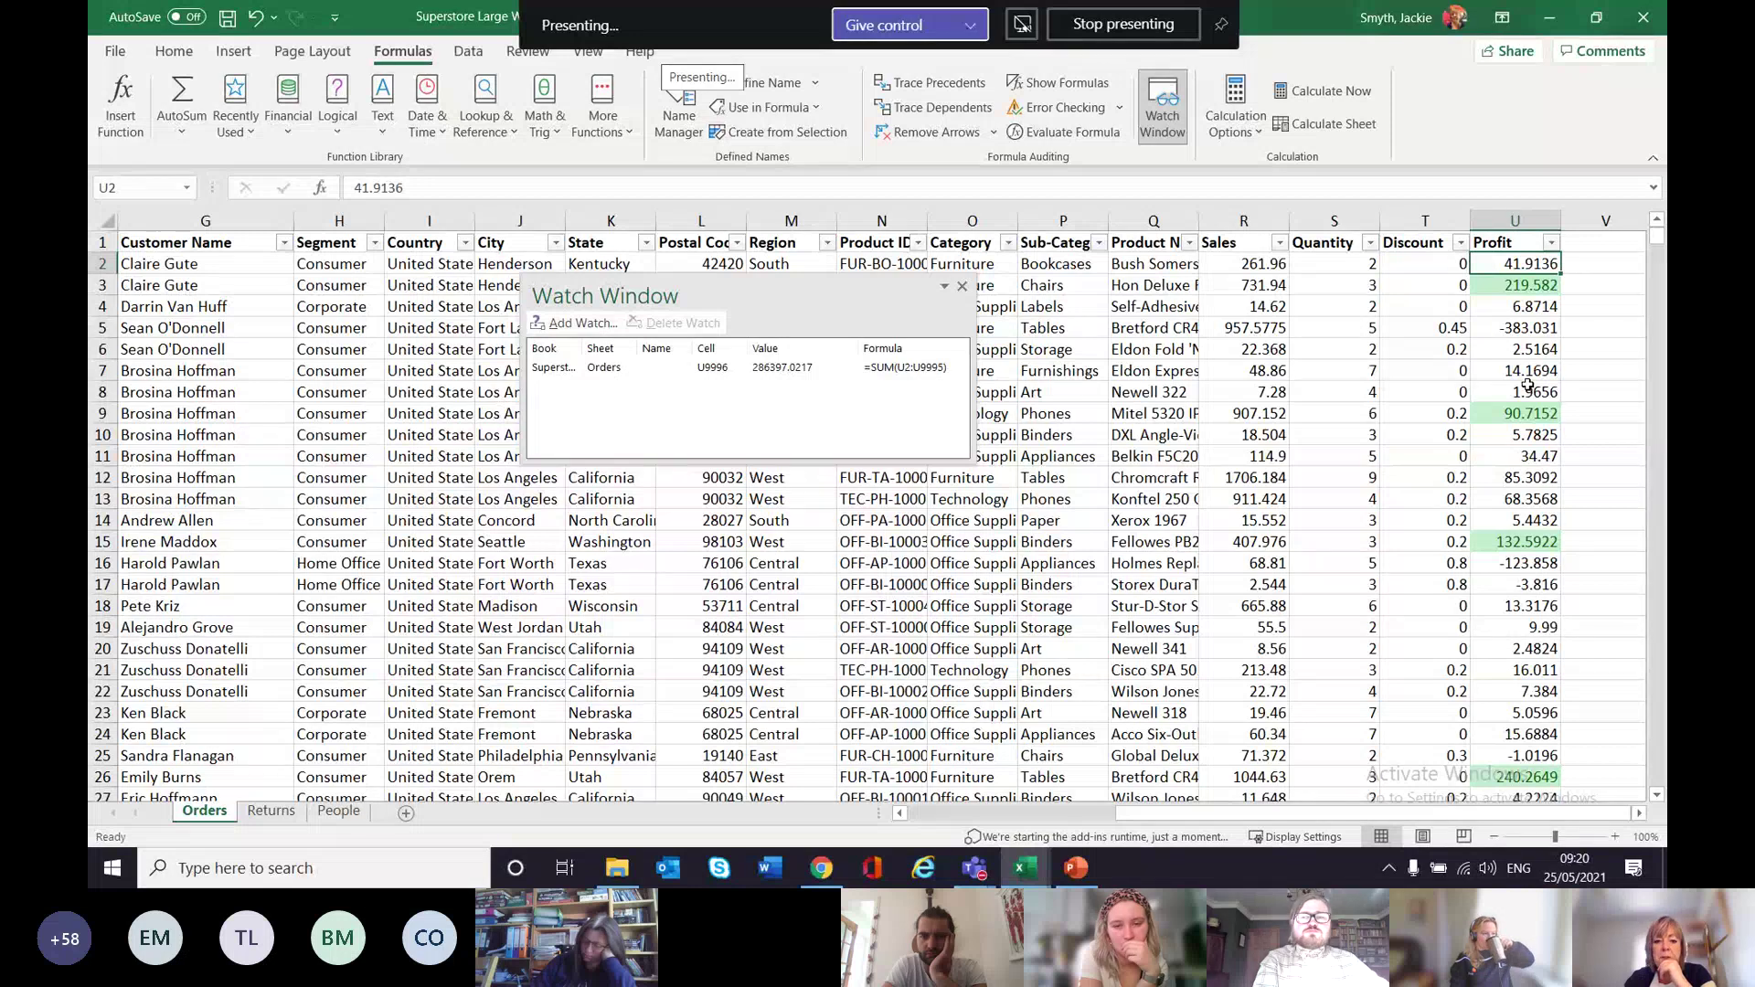
pyautogui.write('400')
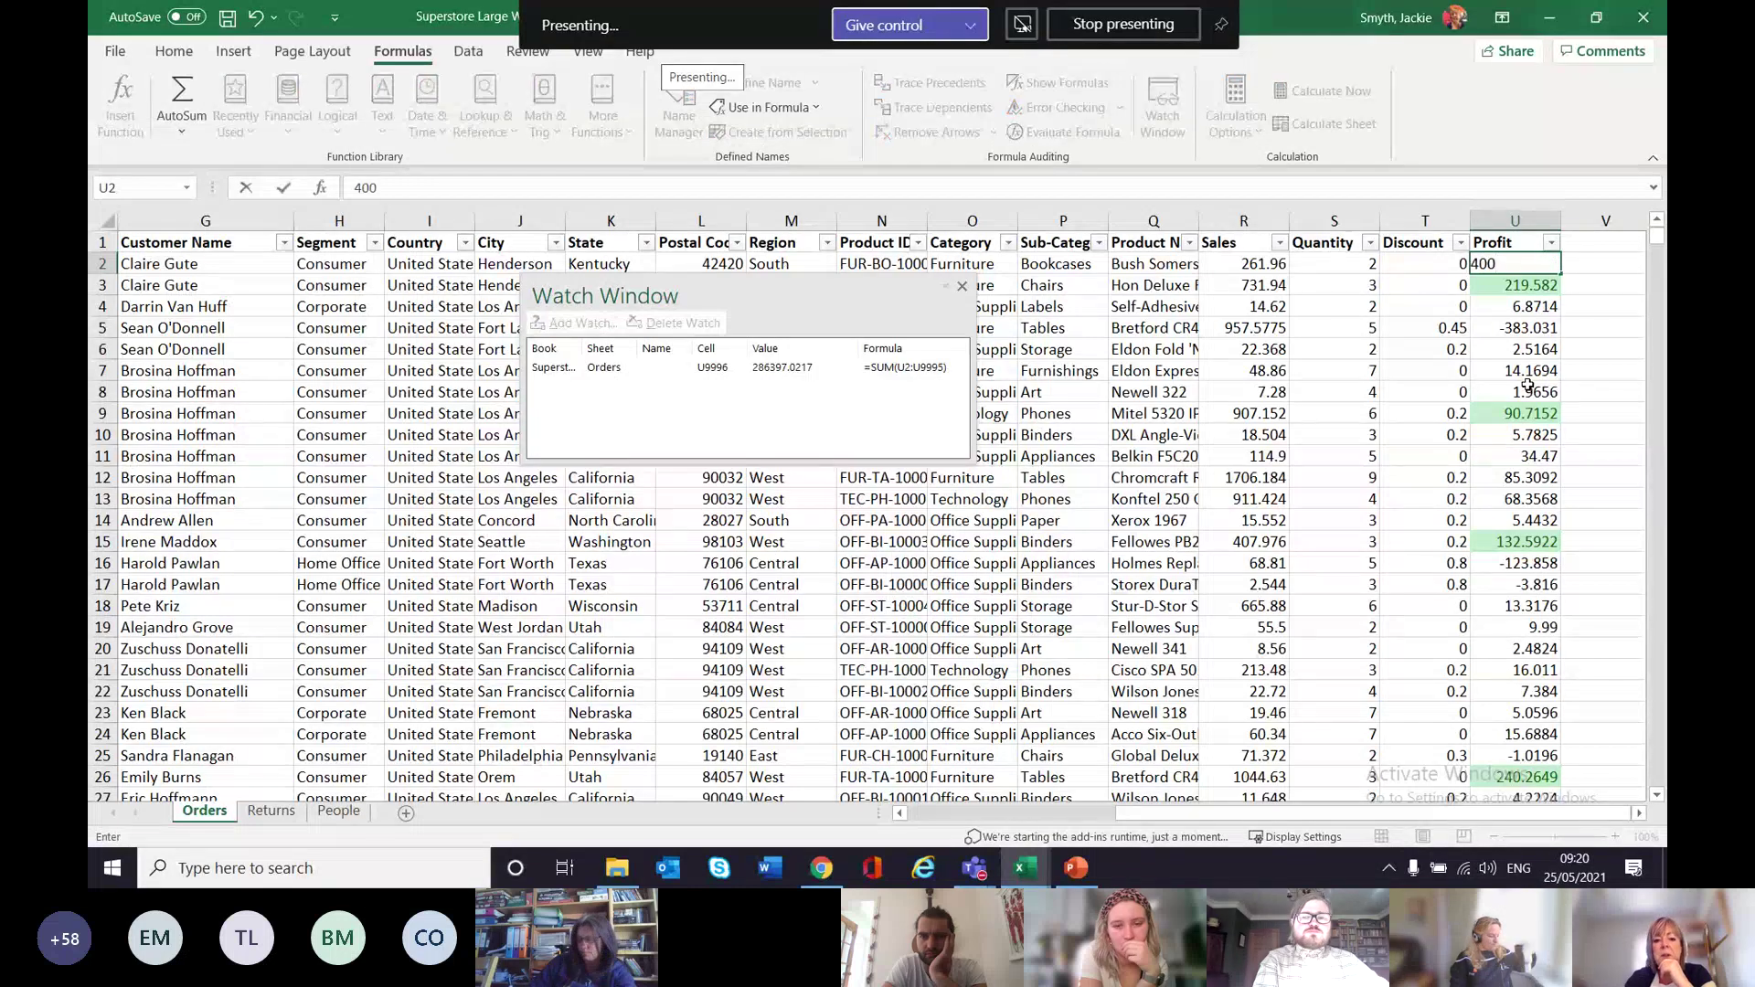
pyautogui.press('Return')
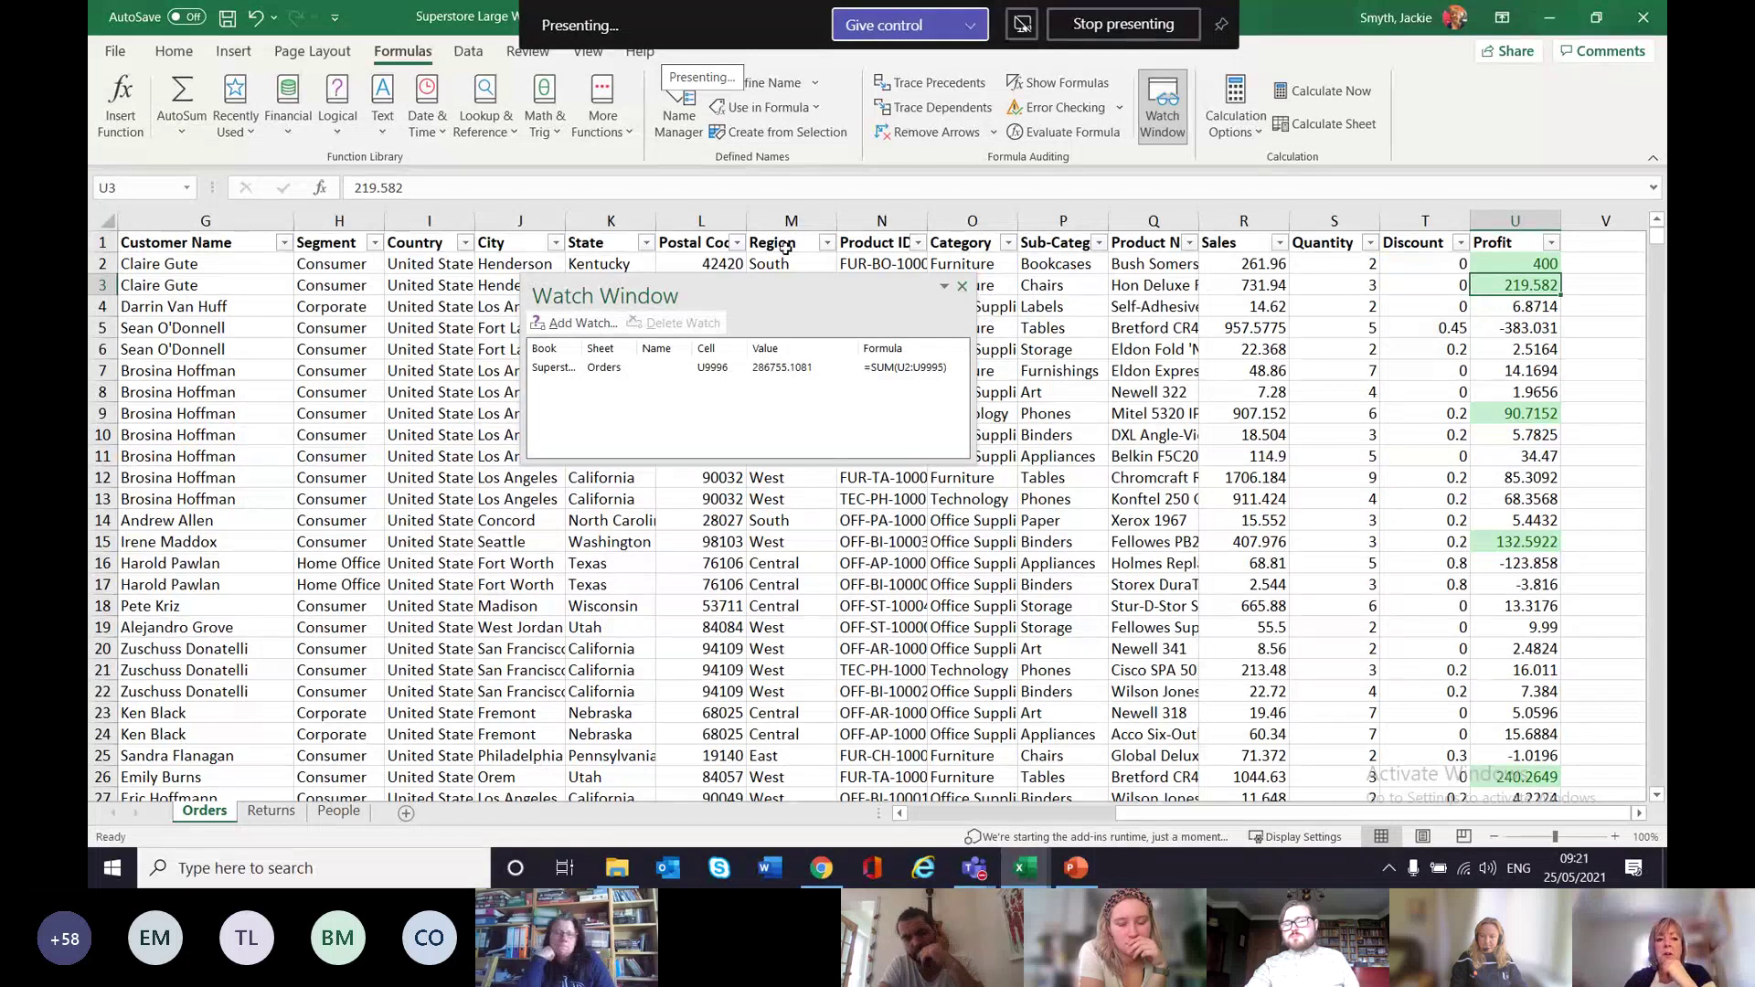
# Undo the Profit change in U2 and close the Watch Window.
pyautogui.click(255, 18)
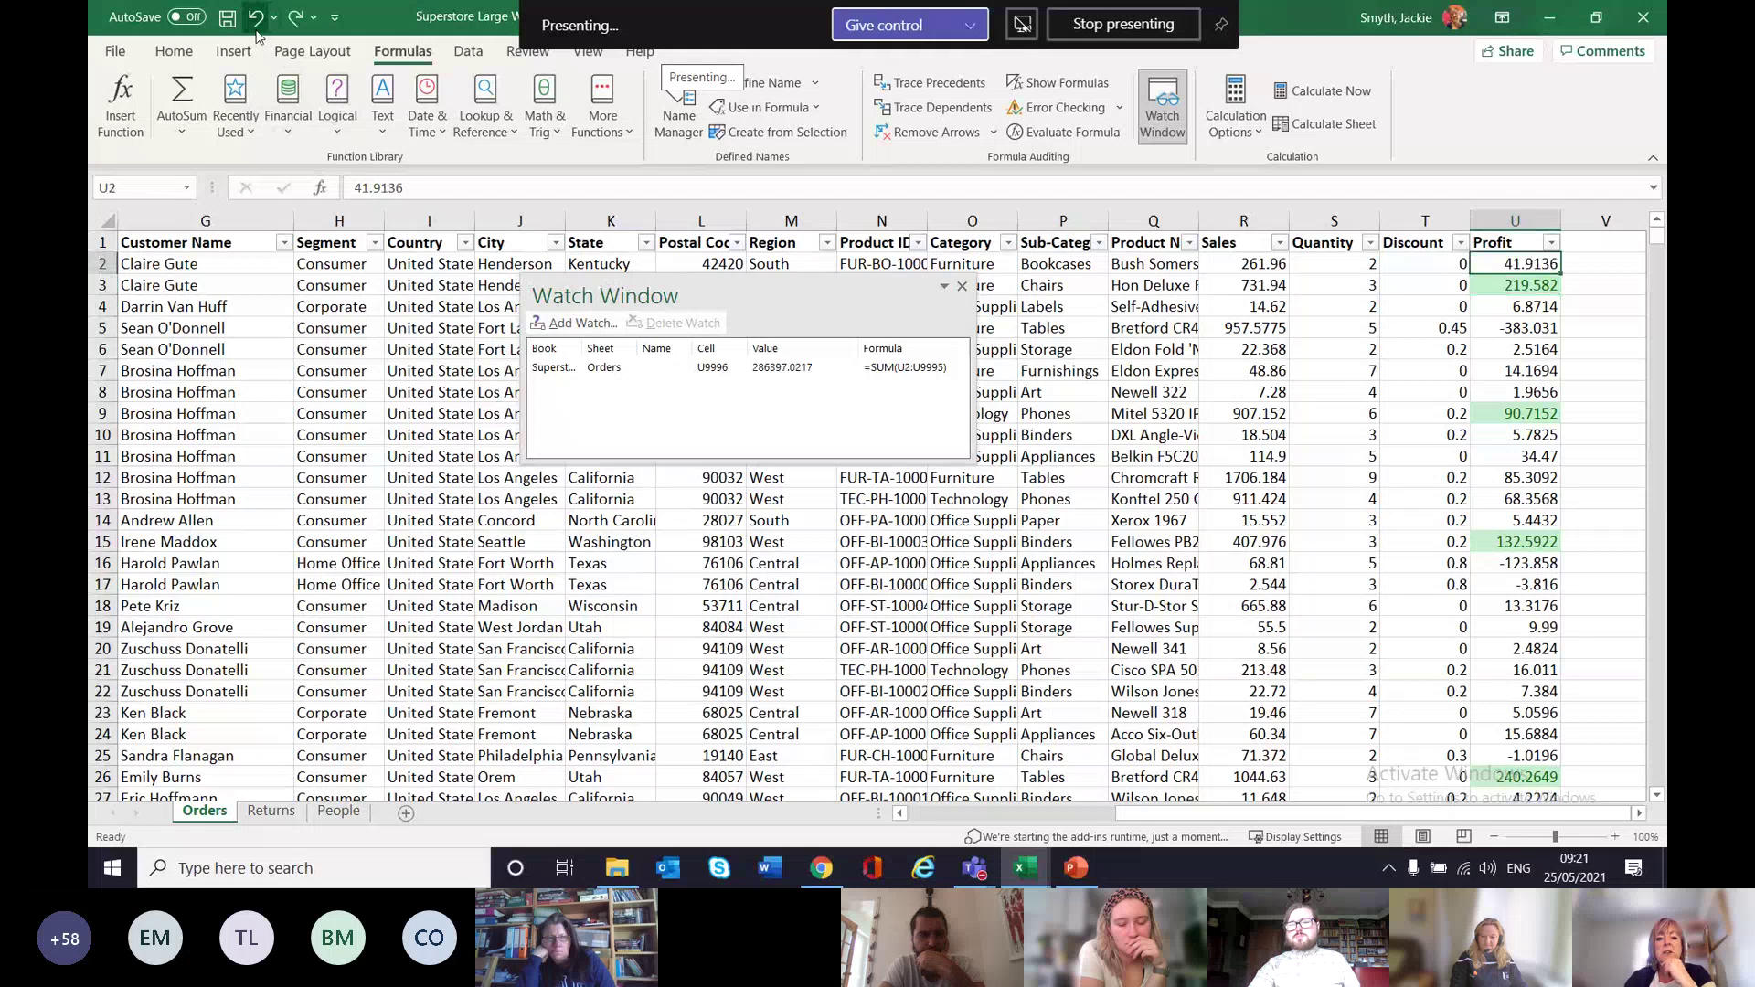
pyautogui.click(964, 287)
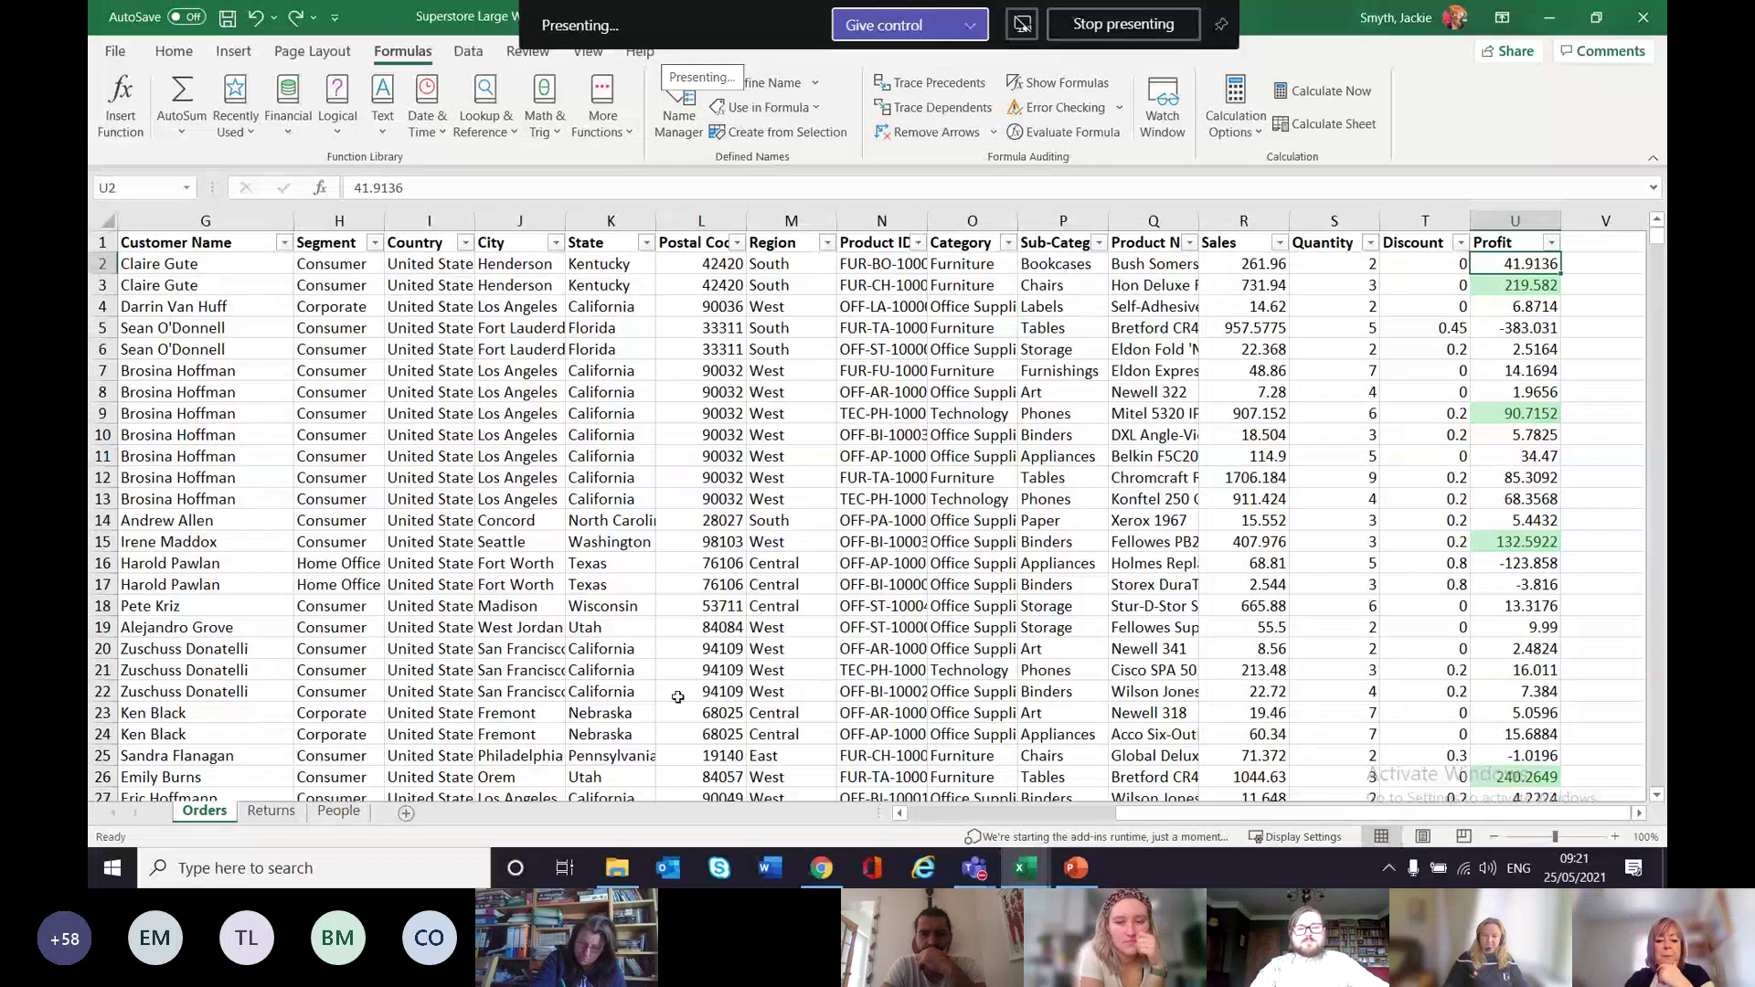
pyautogui.hscroll(-3, 678, 696)
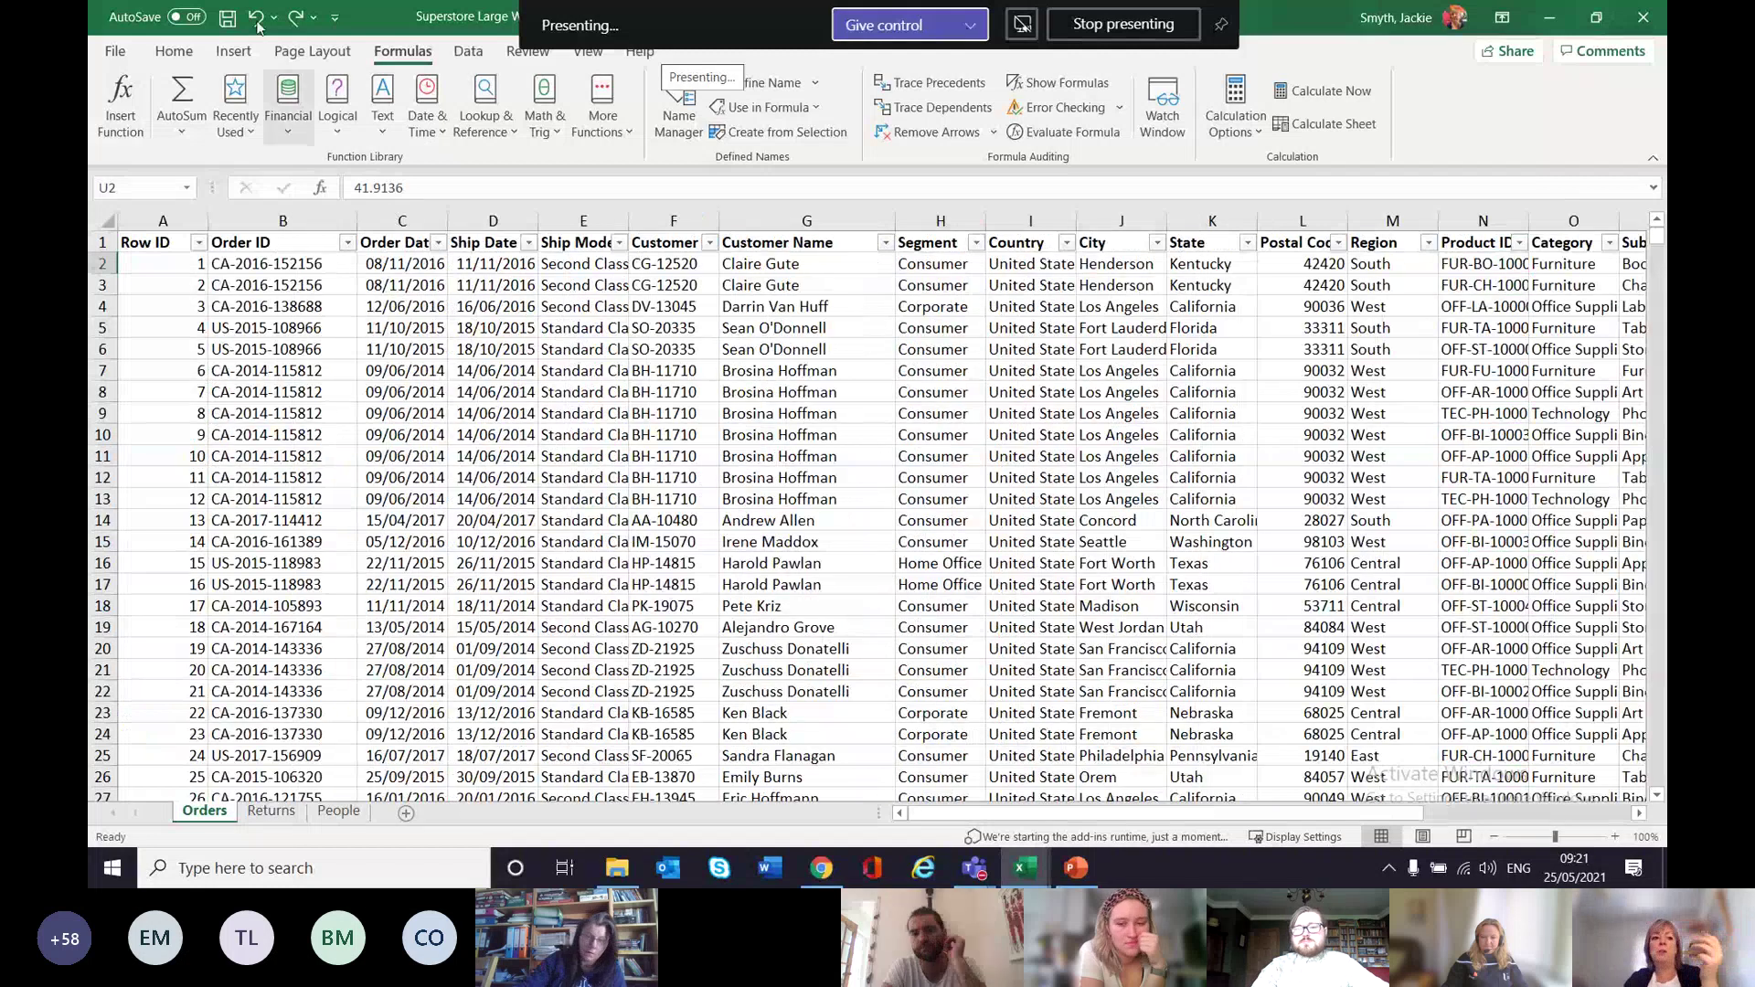
# Autofit the Product Name column Q, and narrow it to about three times the width of the Sales column.
pyautogui.click(173, 51)
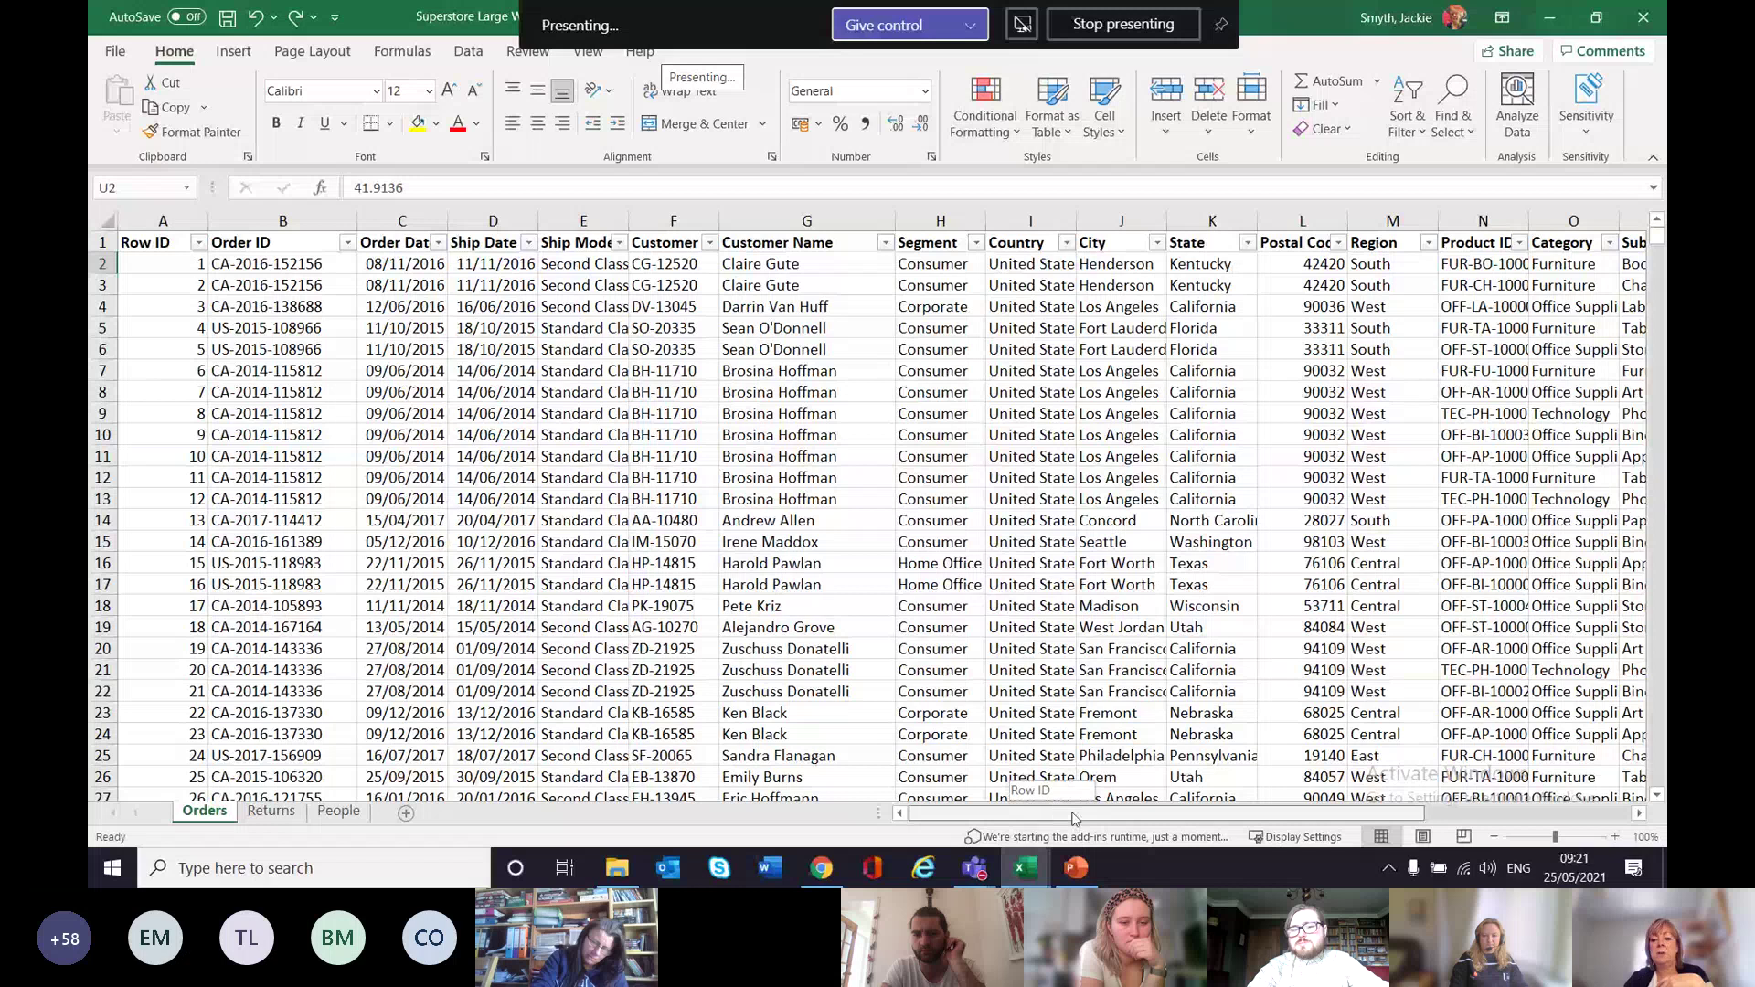
pyautogui.moveTo(1074, 813); pyautogui.dragTo(1293, 832)
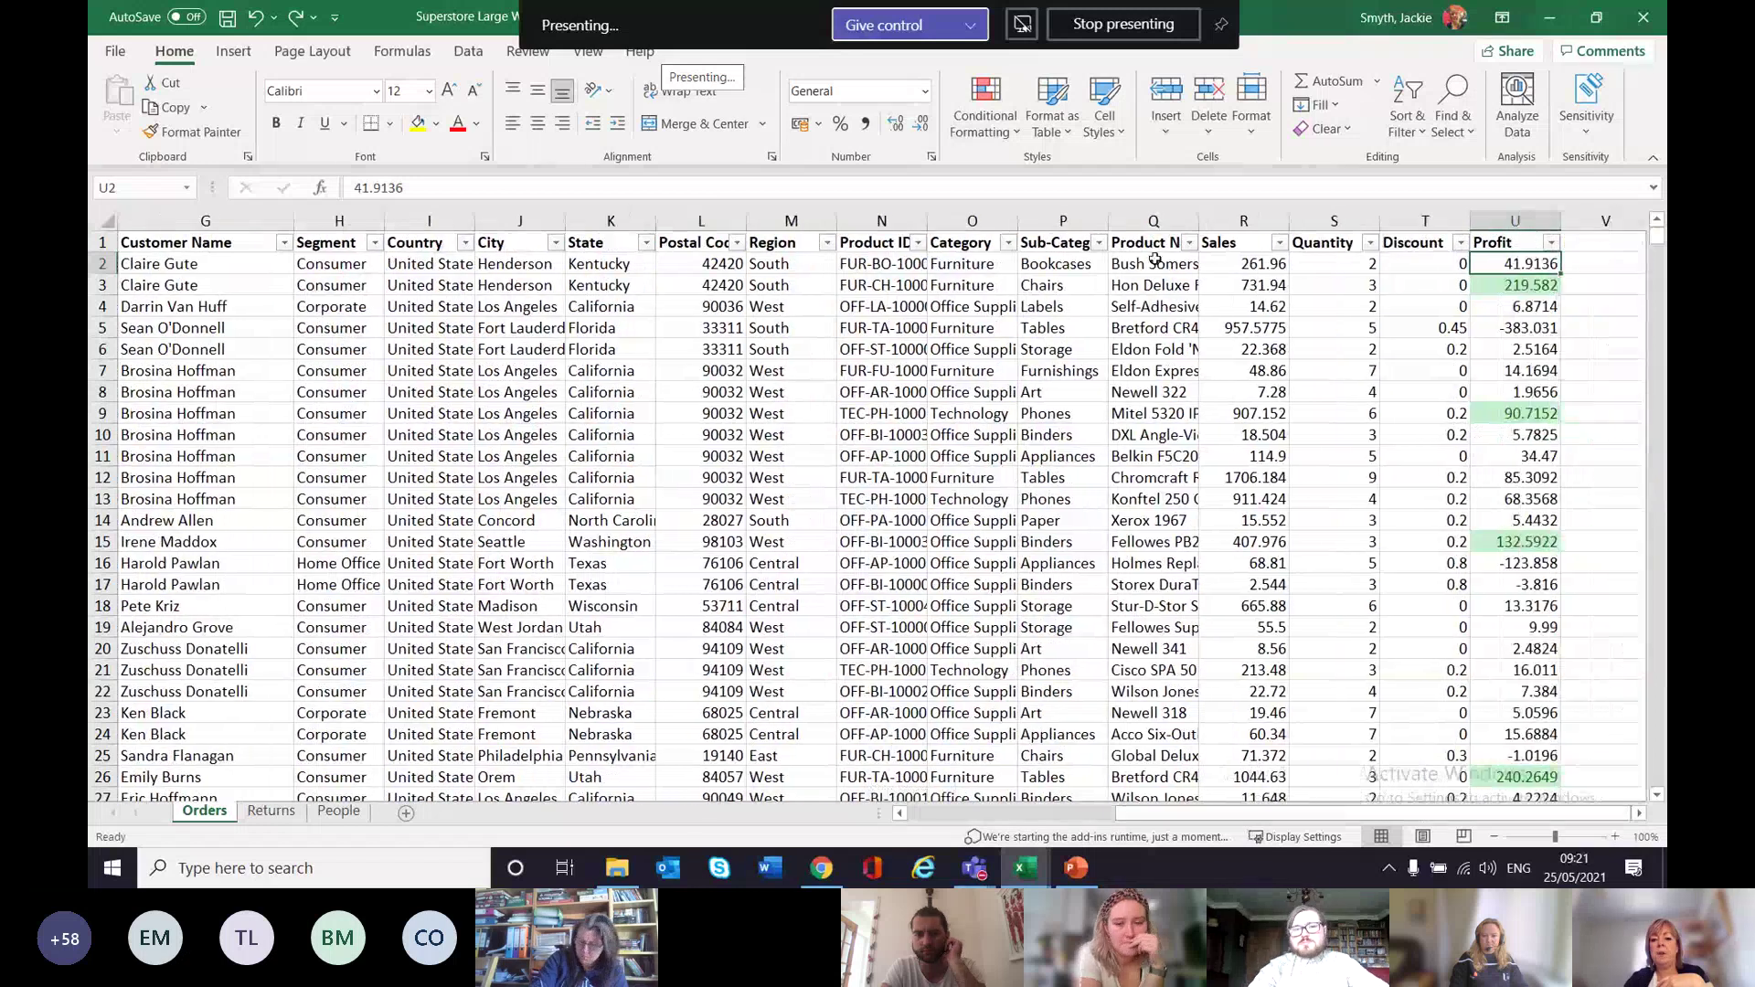
pyautogui.click(1158, 267)
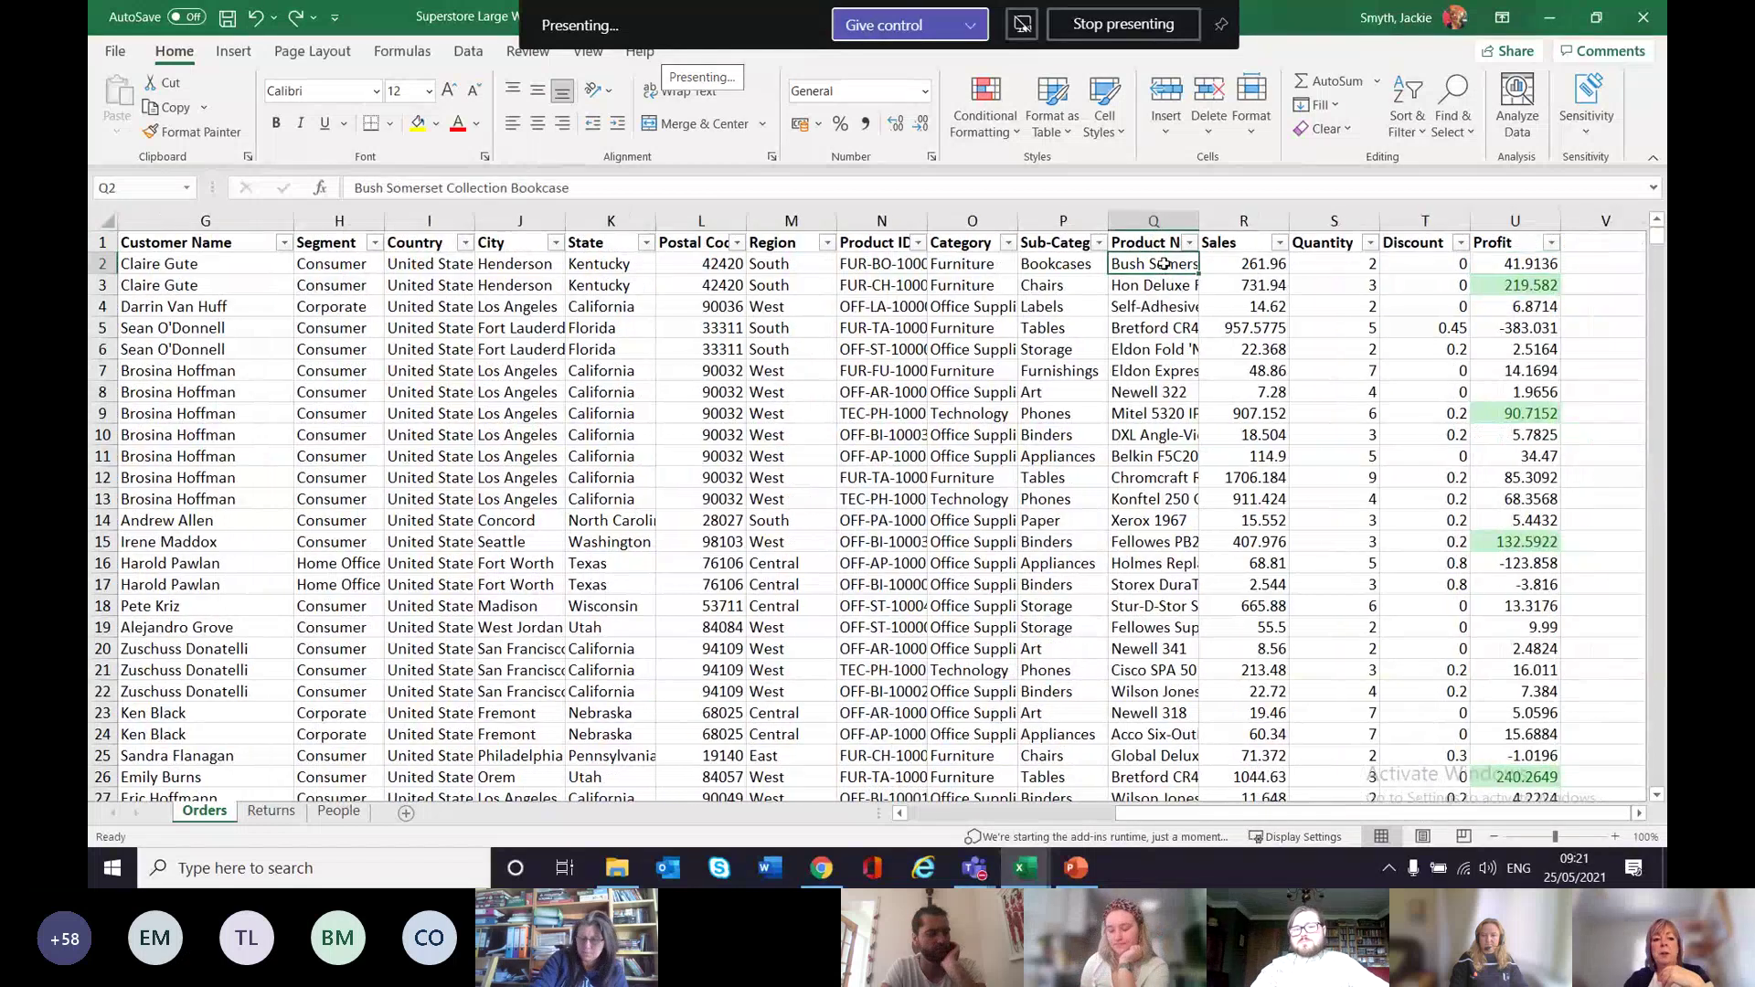
pyautogui.click(1166, 348)
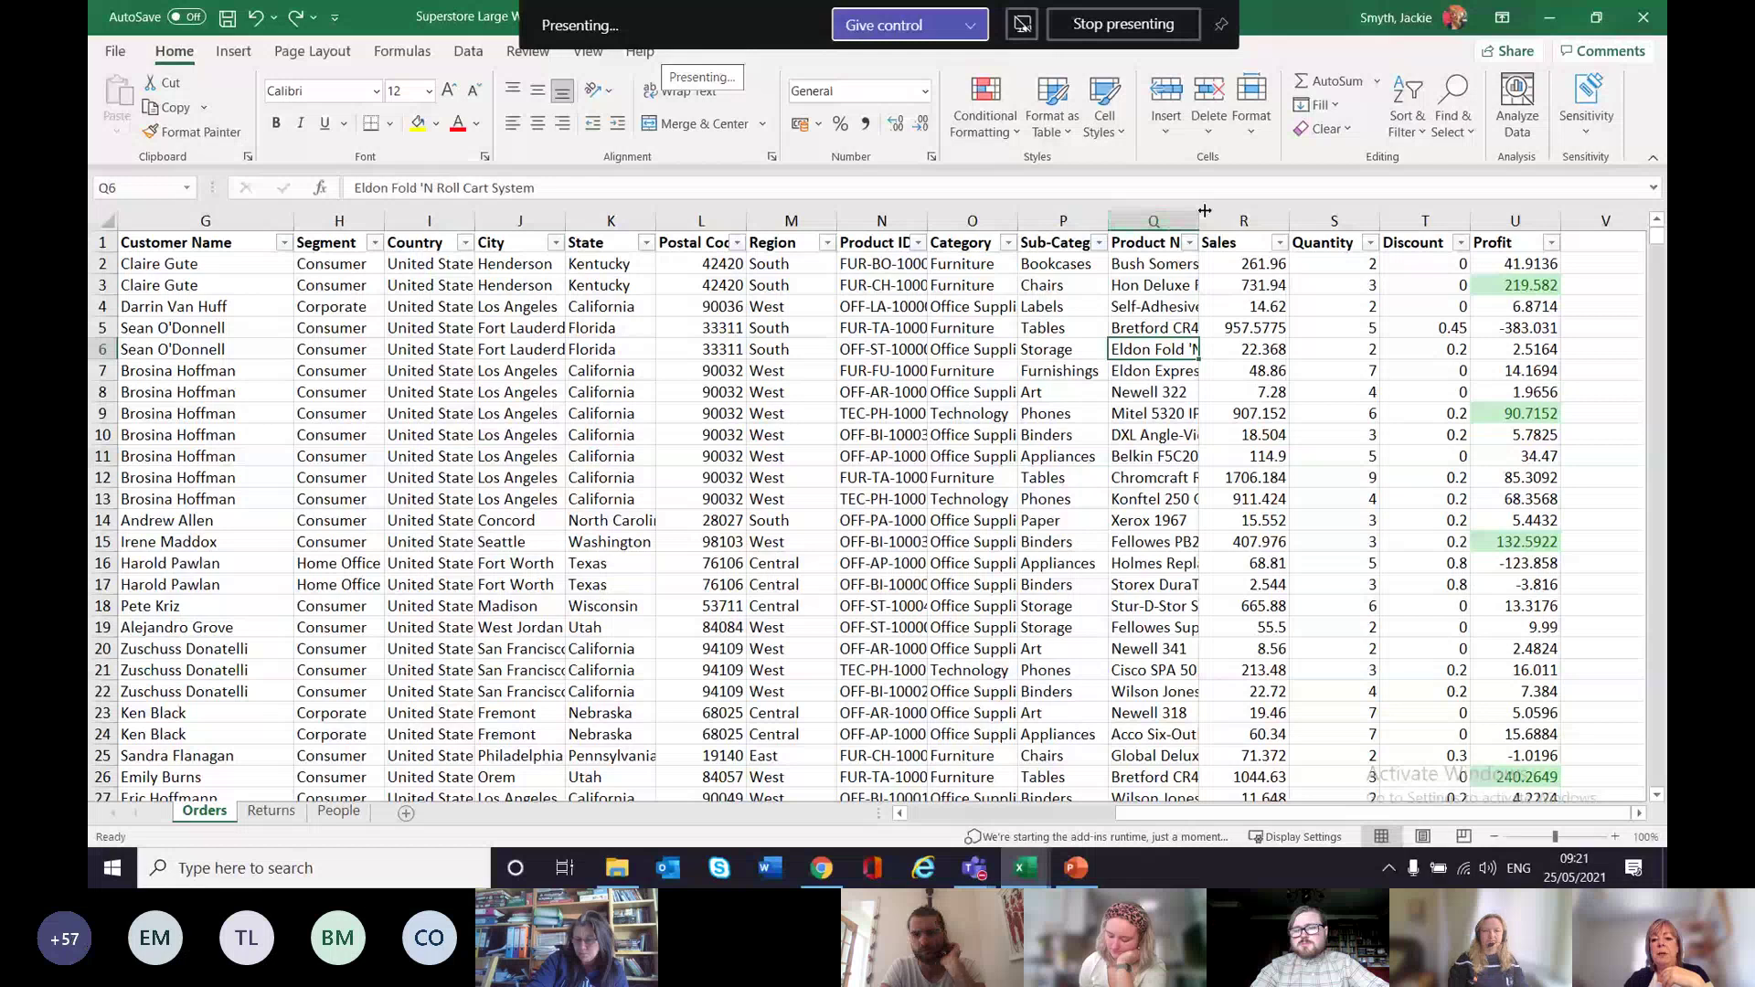
pyautogui.moveTo(1202, 217); pyautogui.dragTo(1200, 220)
pyautogui.doubleClick(1200, 219)
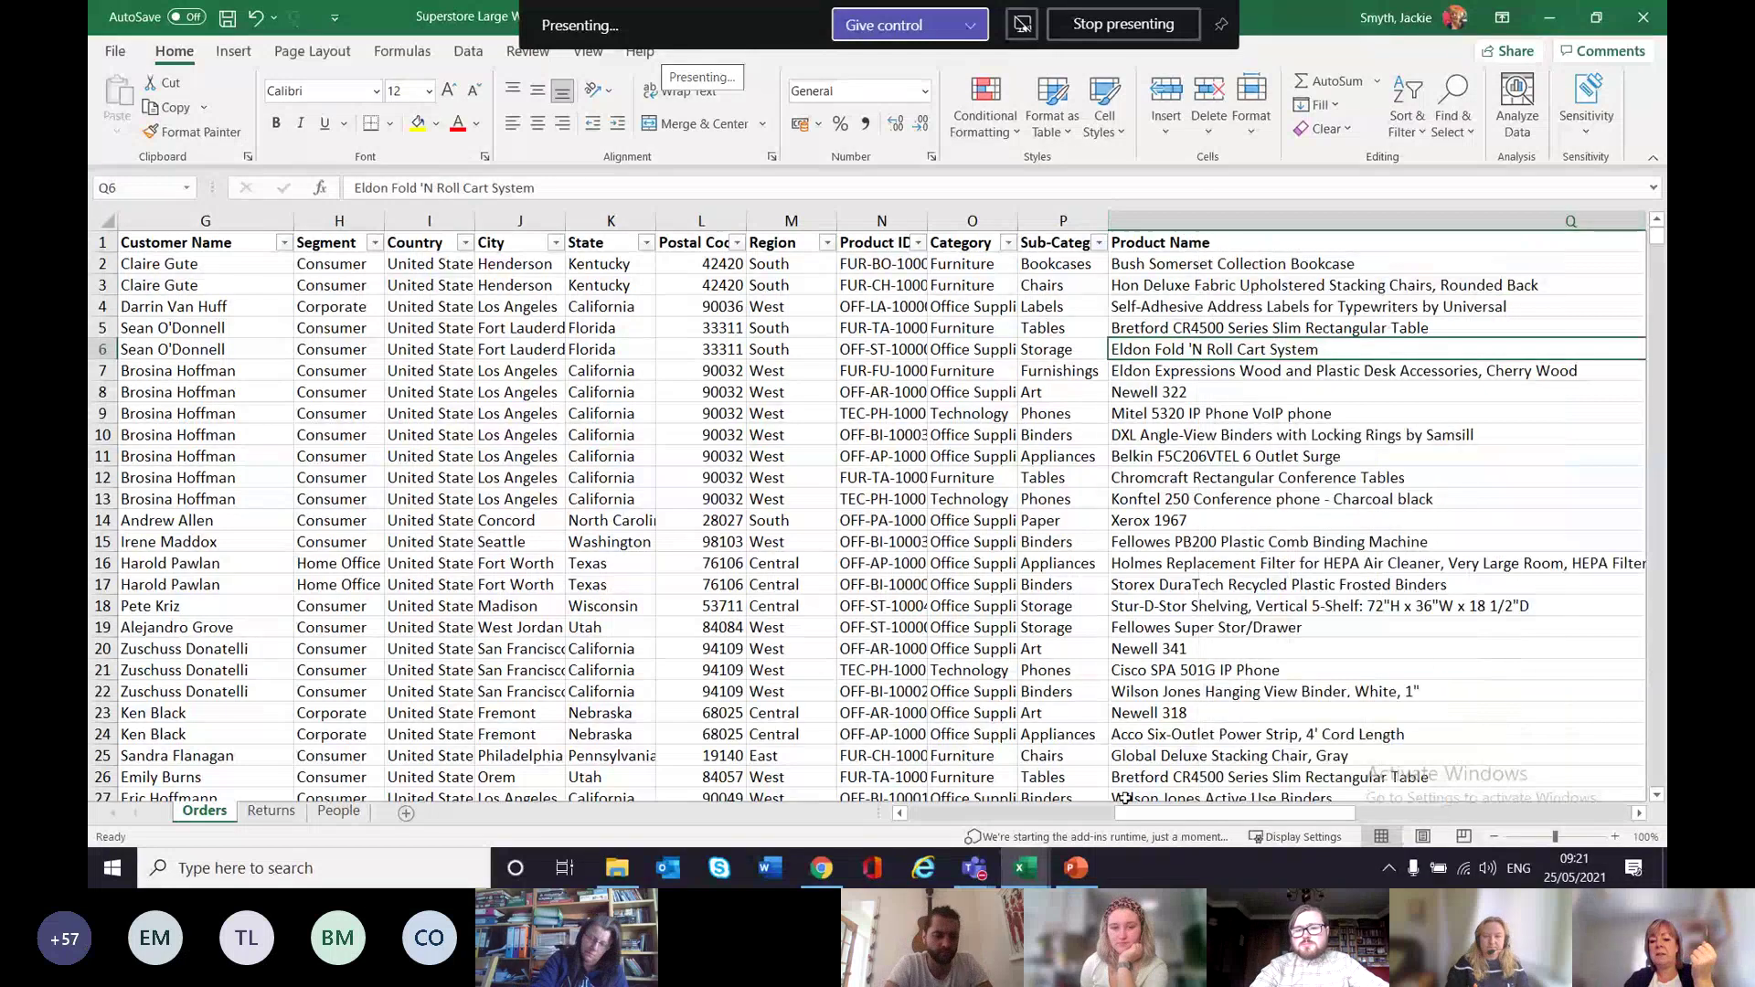
pyautogui.moveTo(1141, 814); pyautogui.dragTo(1290, 812)
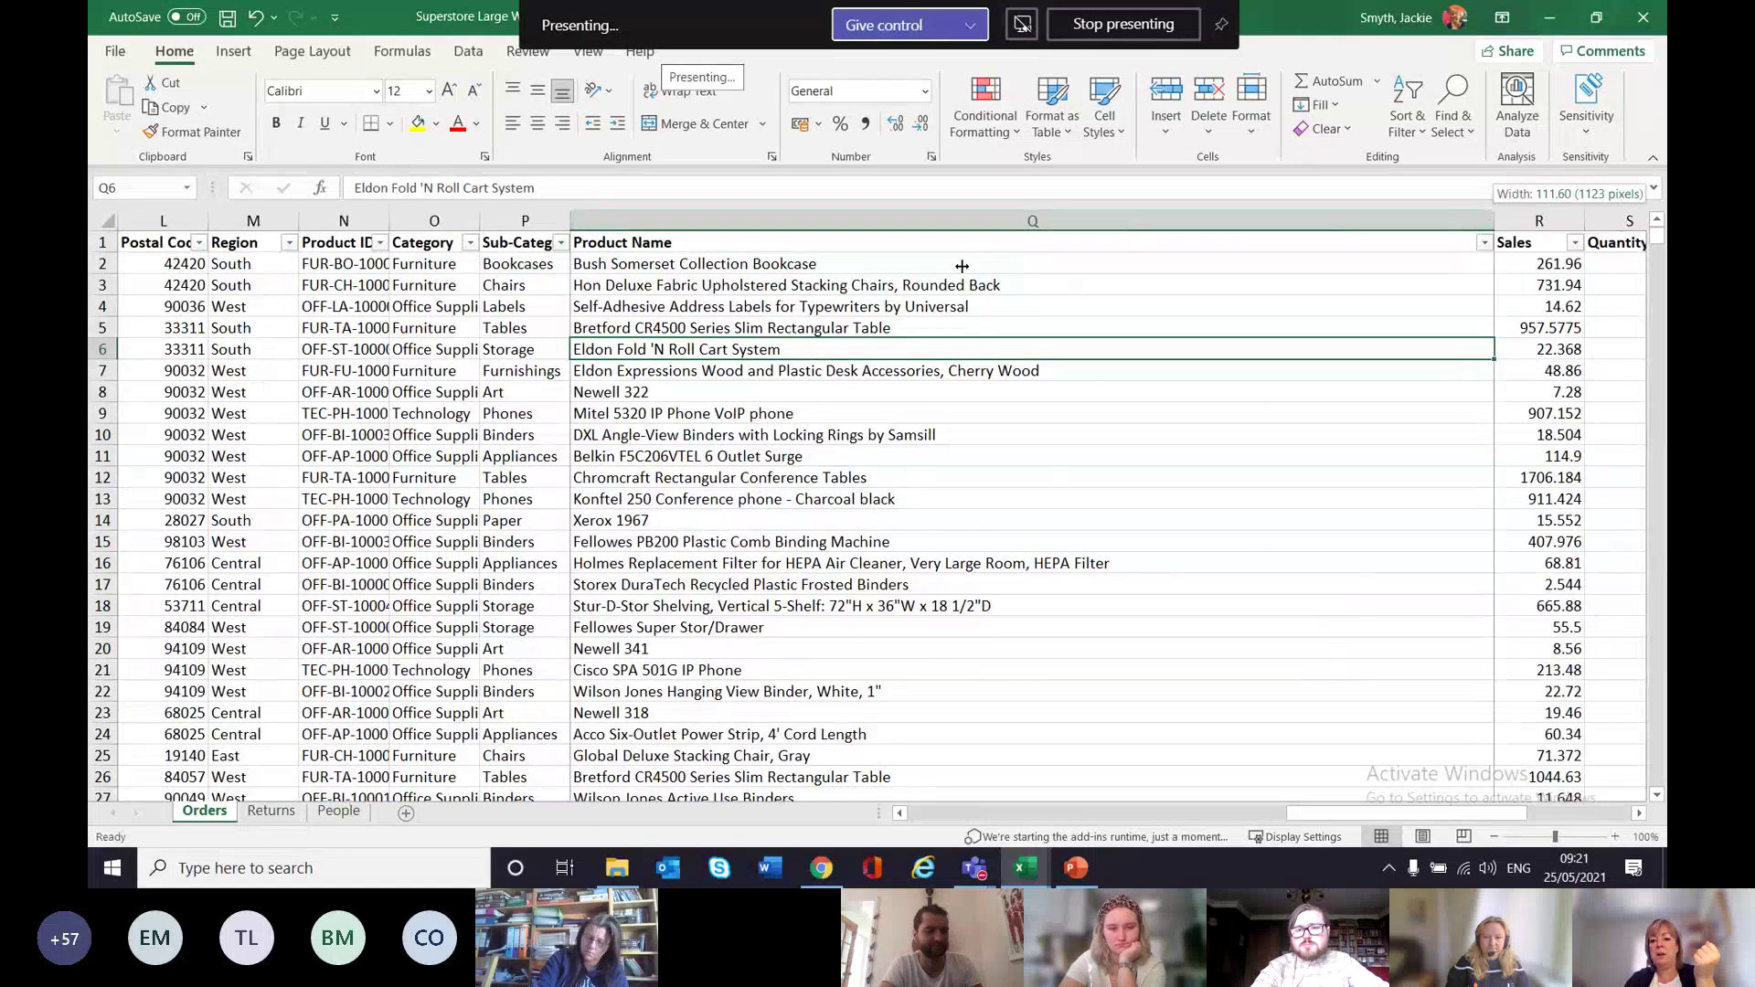
pyautogui.moveTo(1494, 221); pyautogui.dragTo(849, 214)
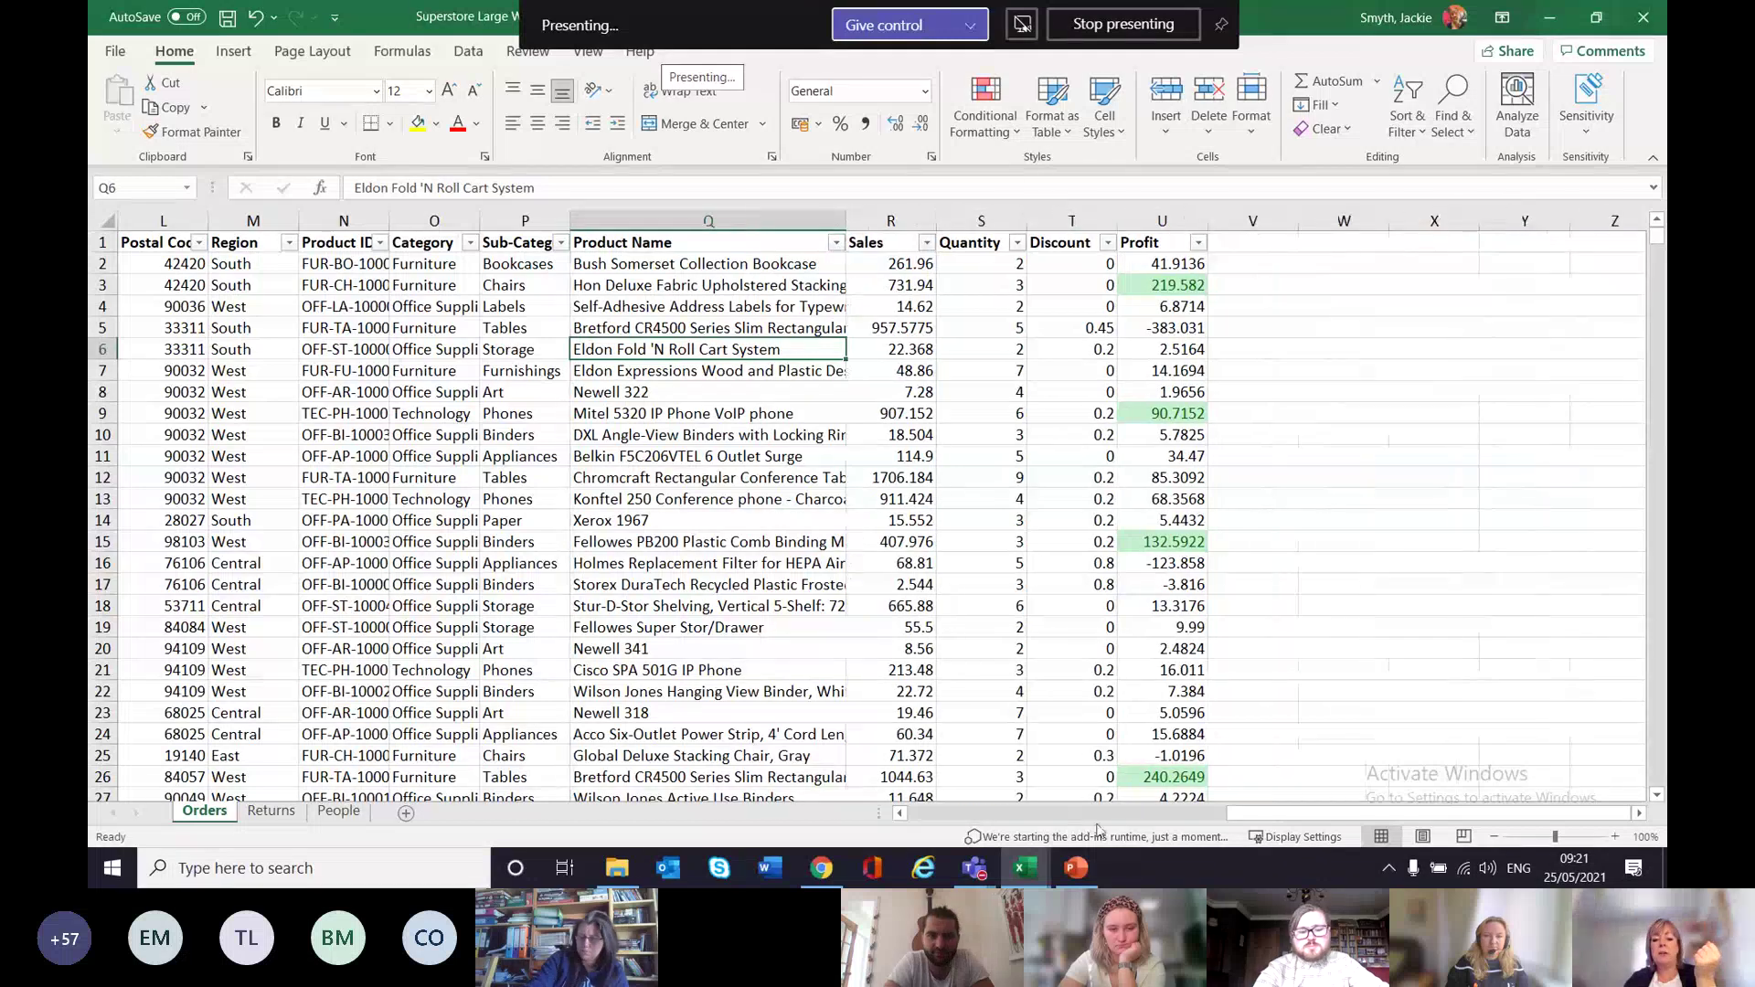
# Wrap the text of the whole Product Name column, from the header in Q1 down to the last order.
pyautogui.hscroll(-4, 1097, 549)
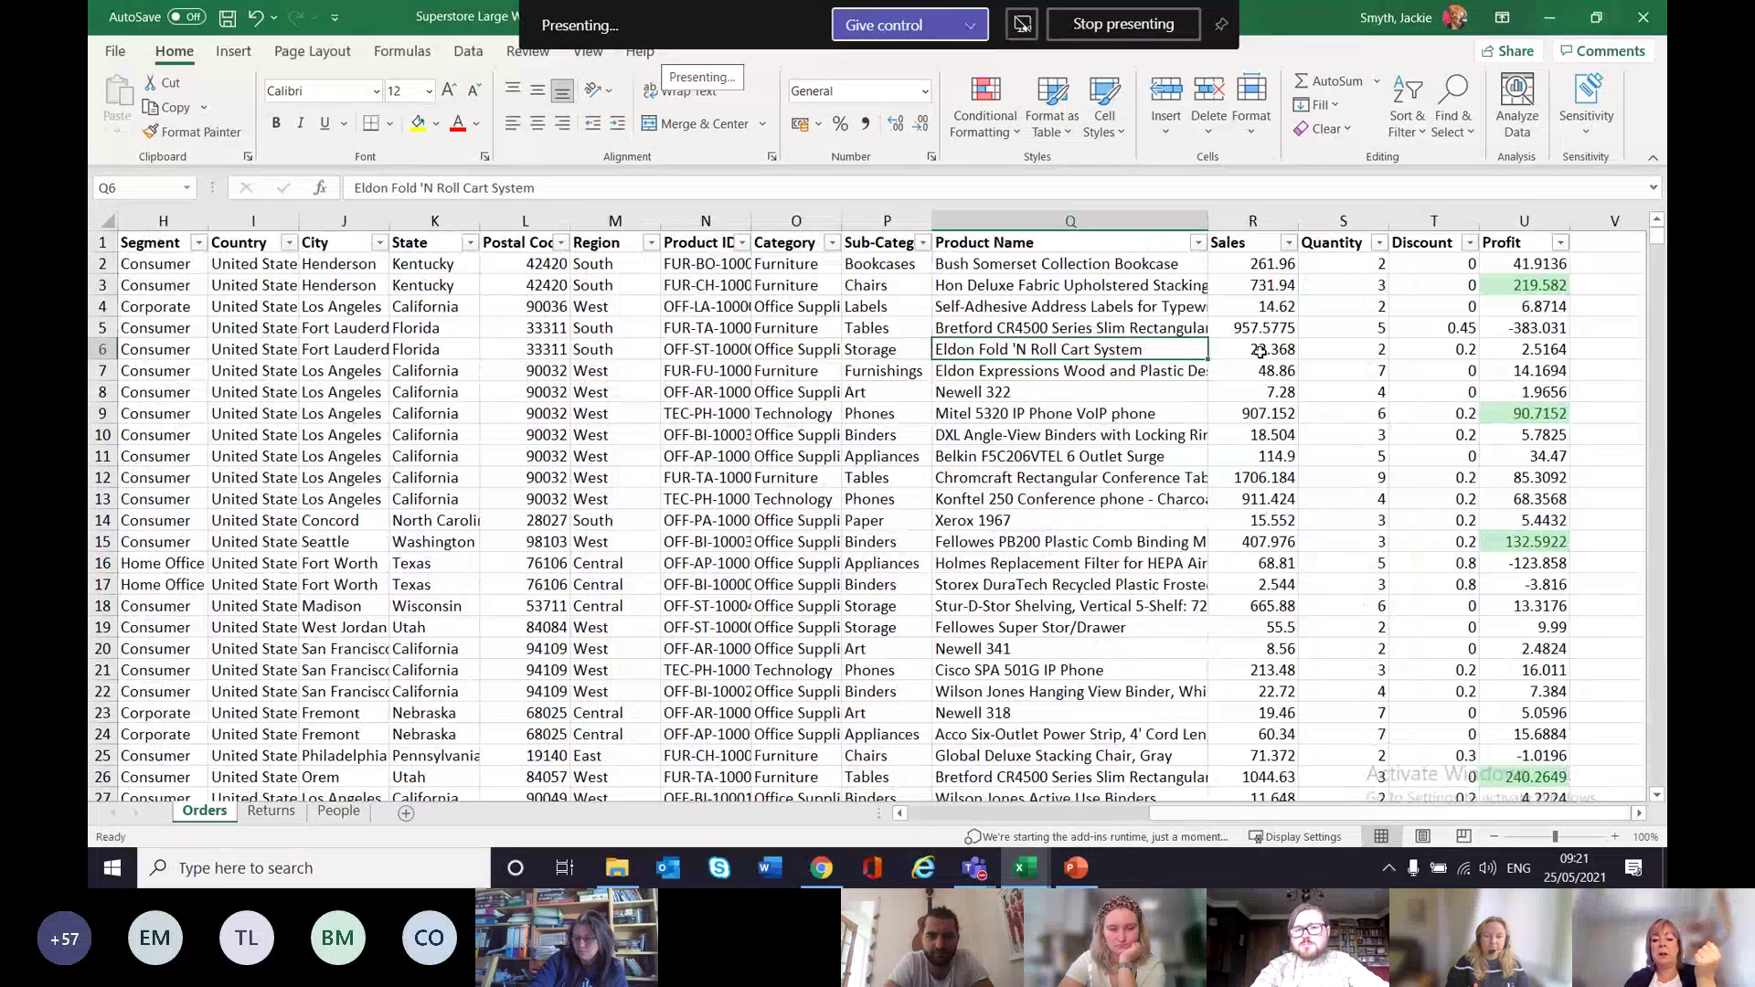
pyautogui.click(1060, 240)
pyautogui.hotkey('ctrl', 'shift', 'Down')
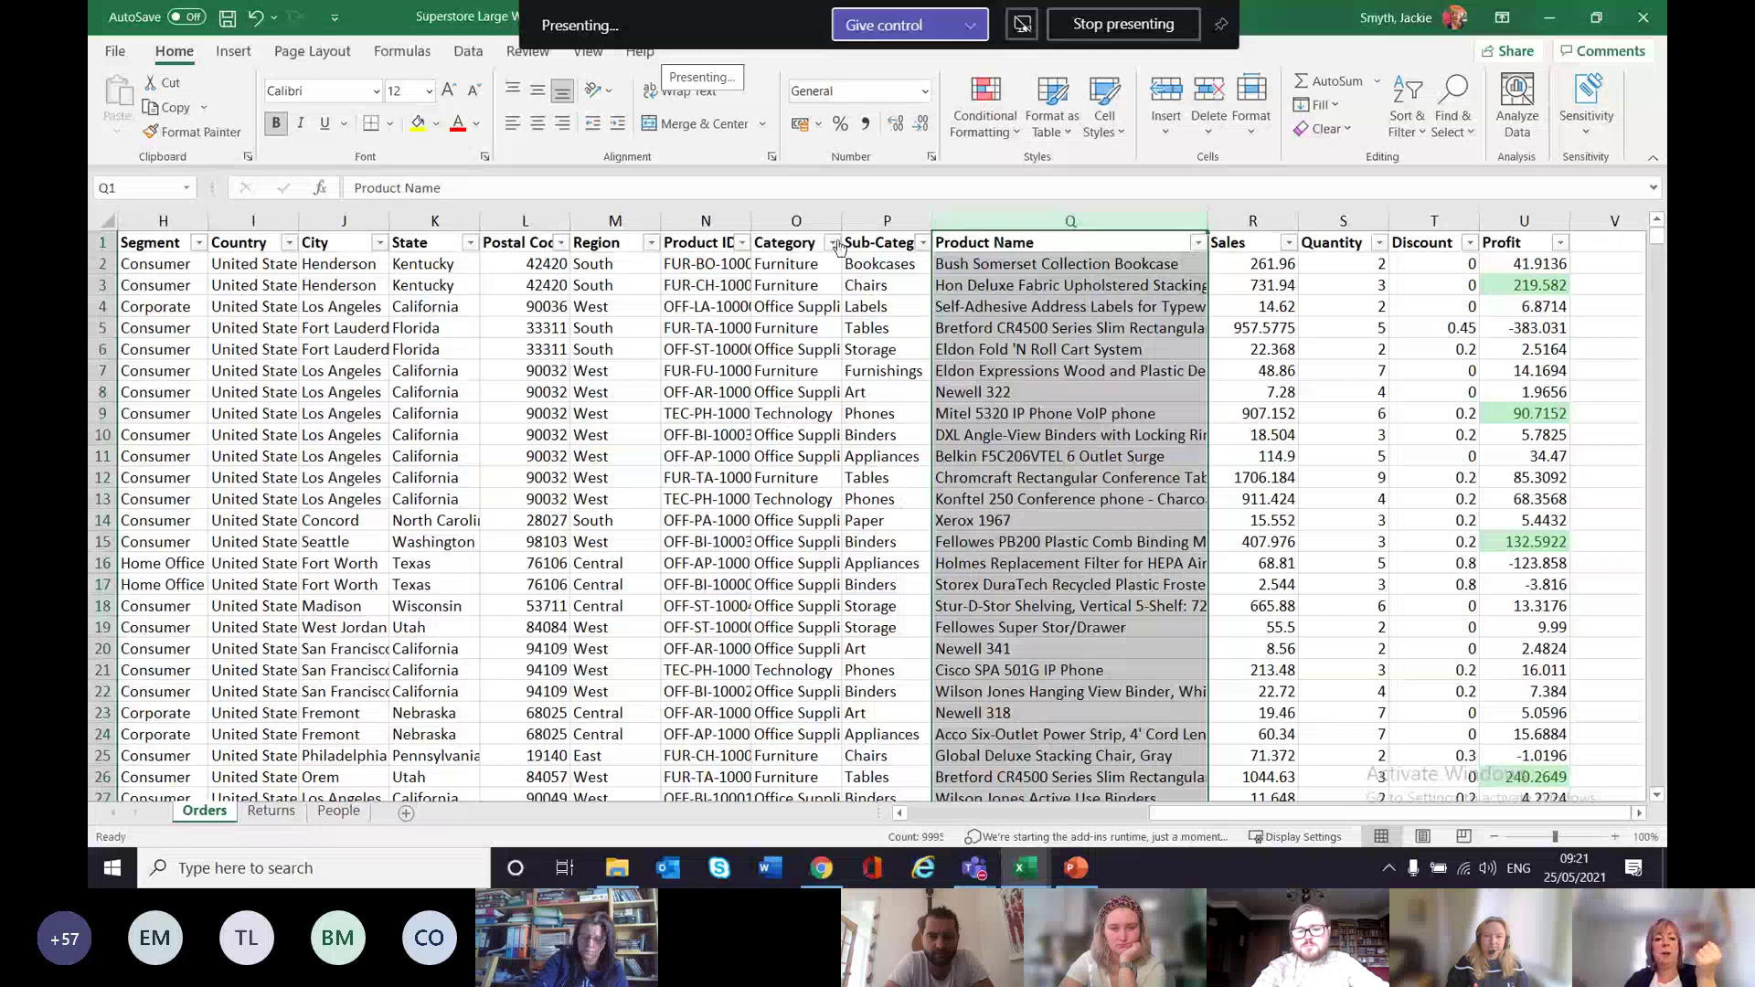
pyautogui.click(650, 94)
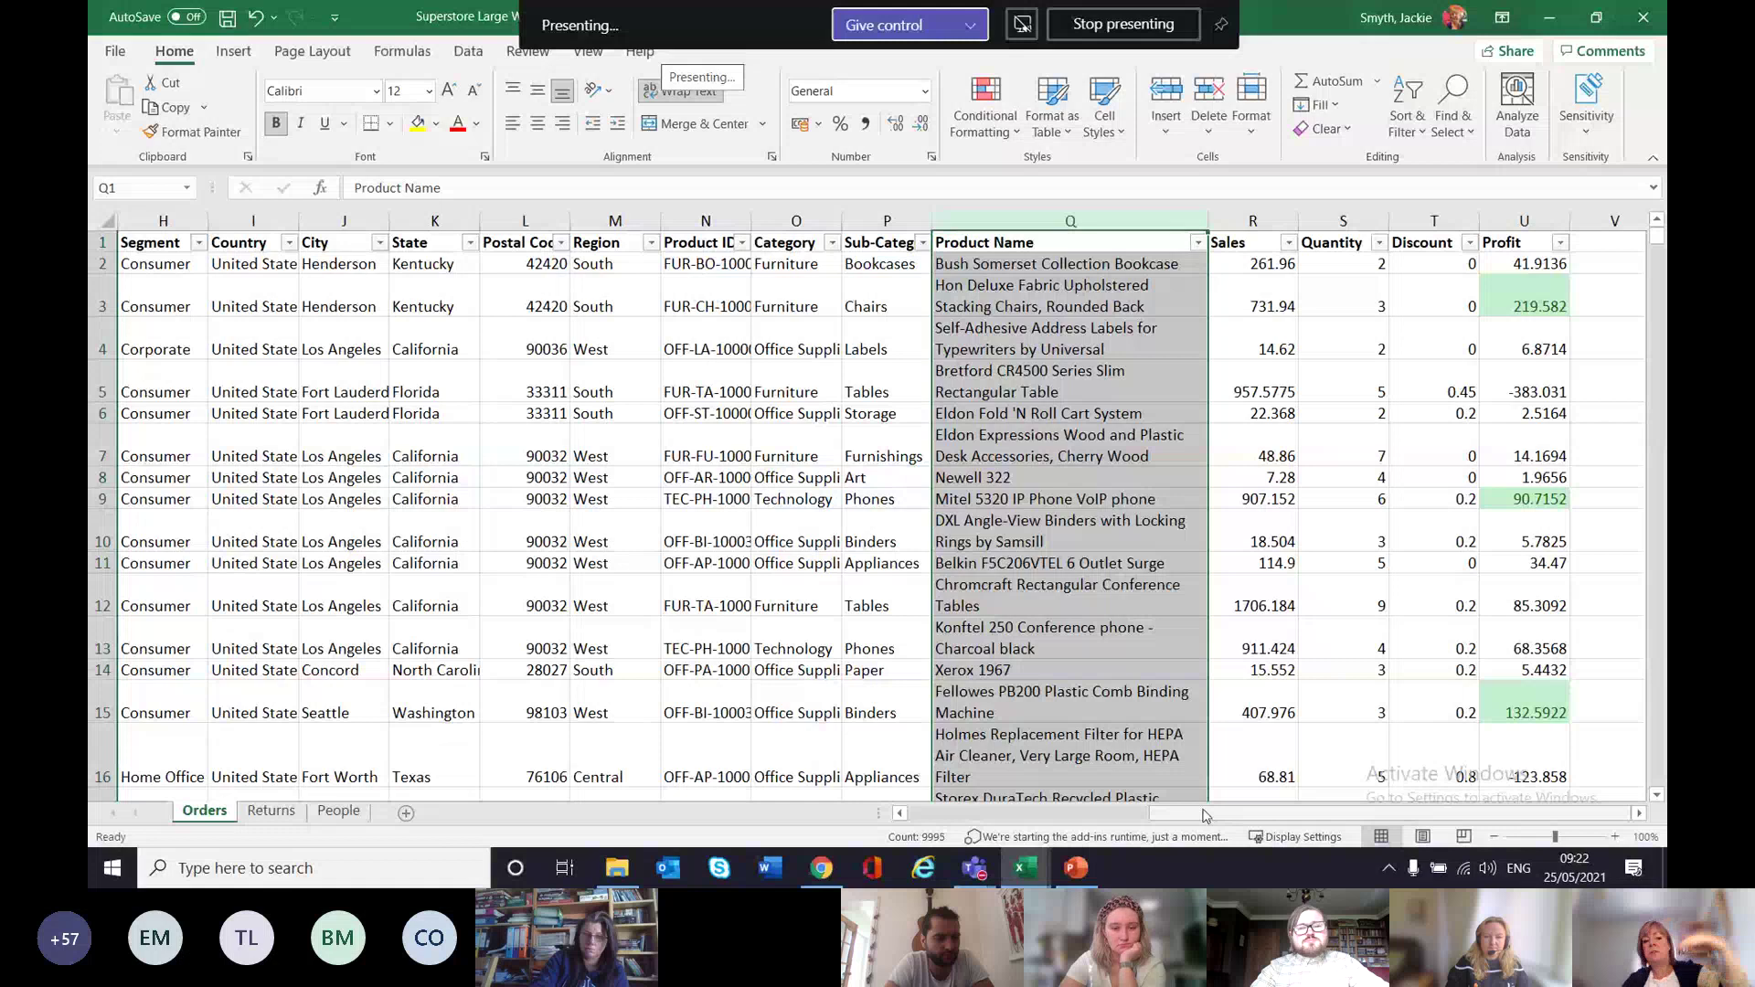
# Apply Shrink to fit to the whole Ship Mode column E through its cell alignment settings.
pyautogui.moveTo(1204, 816); pyautogui.dragTo(958, 825)
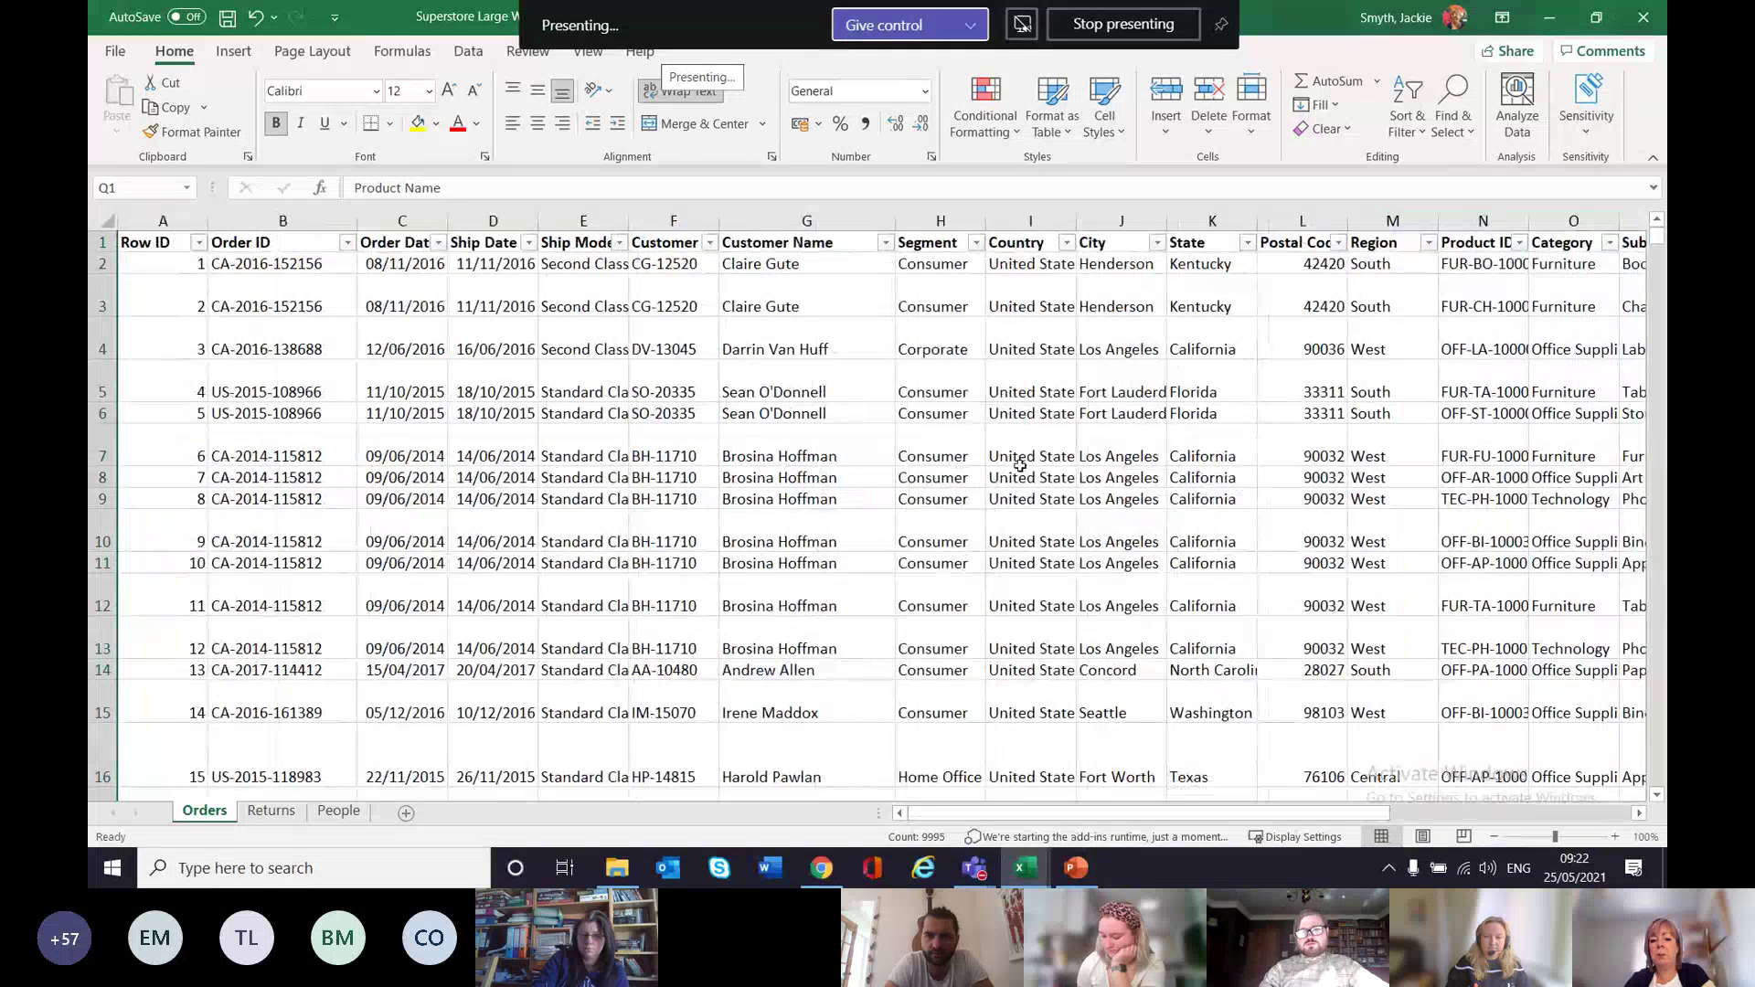
pyautogui.click(582, 389)
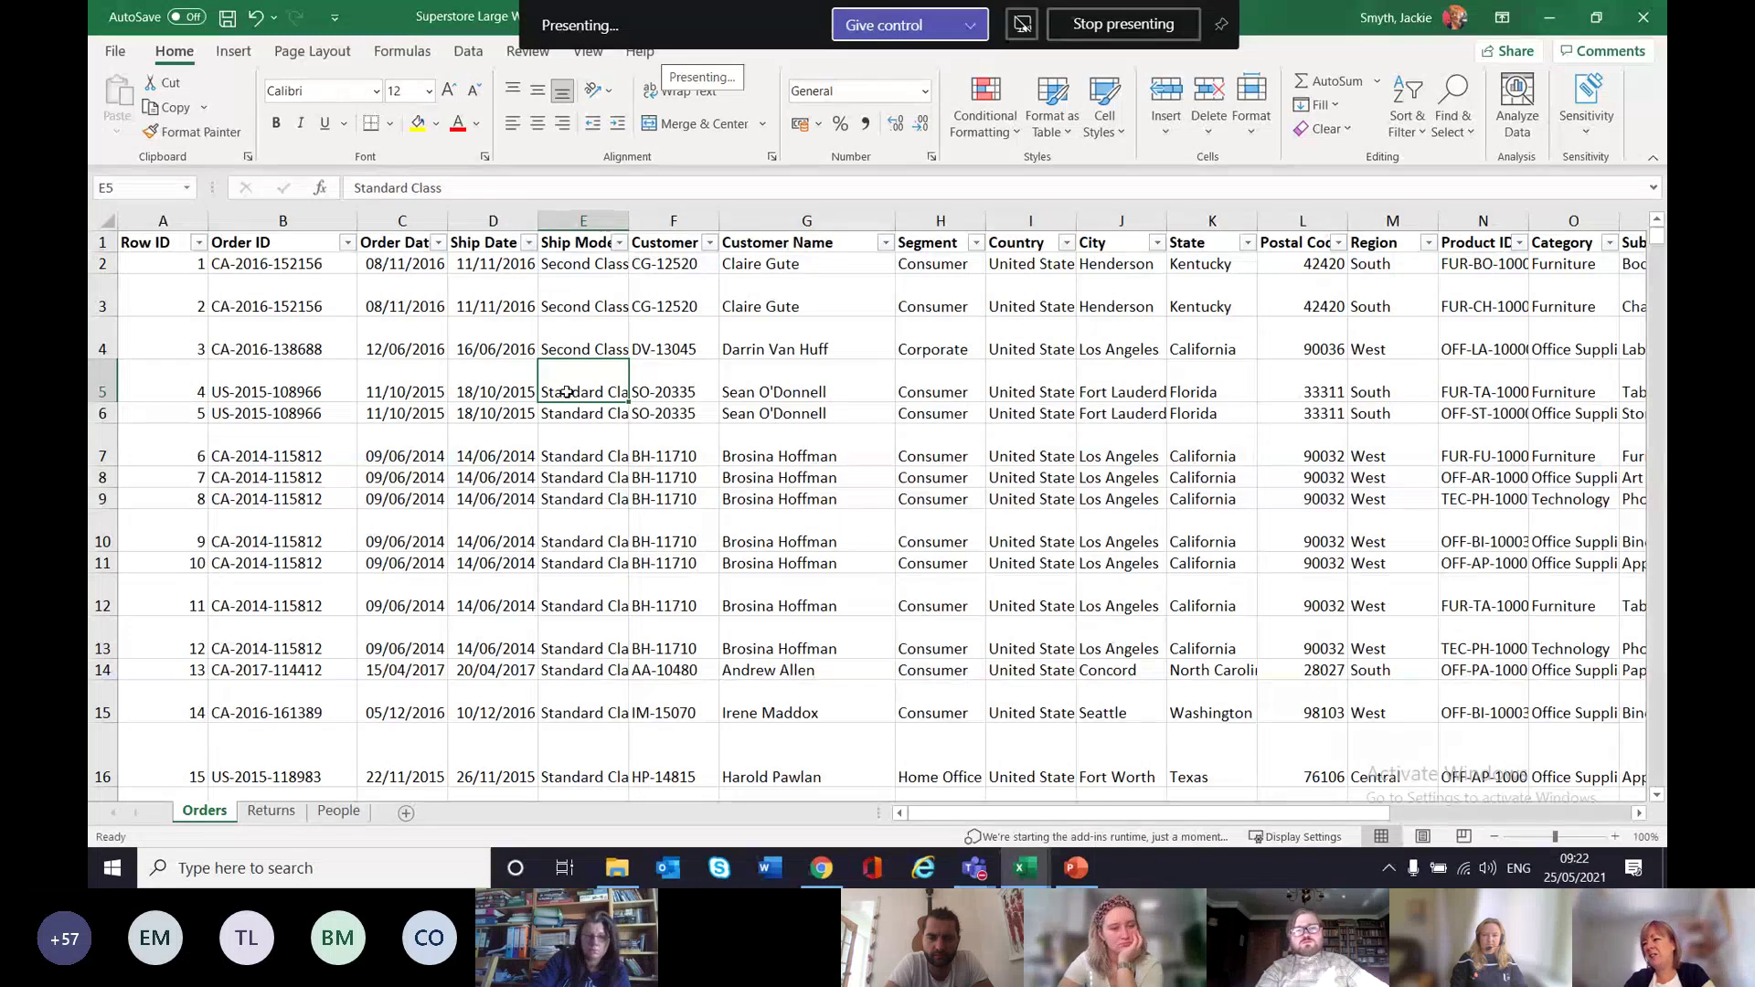
pyautogui.click(594, 220)
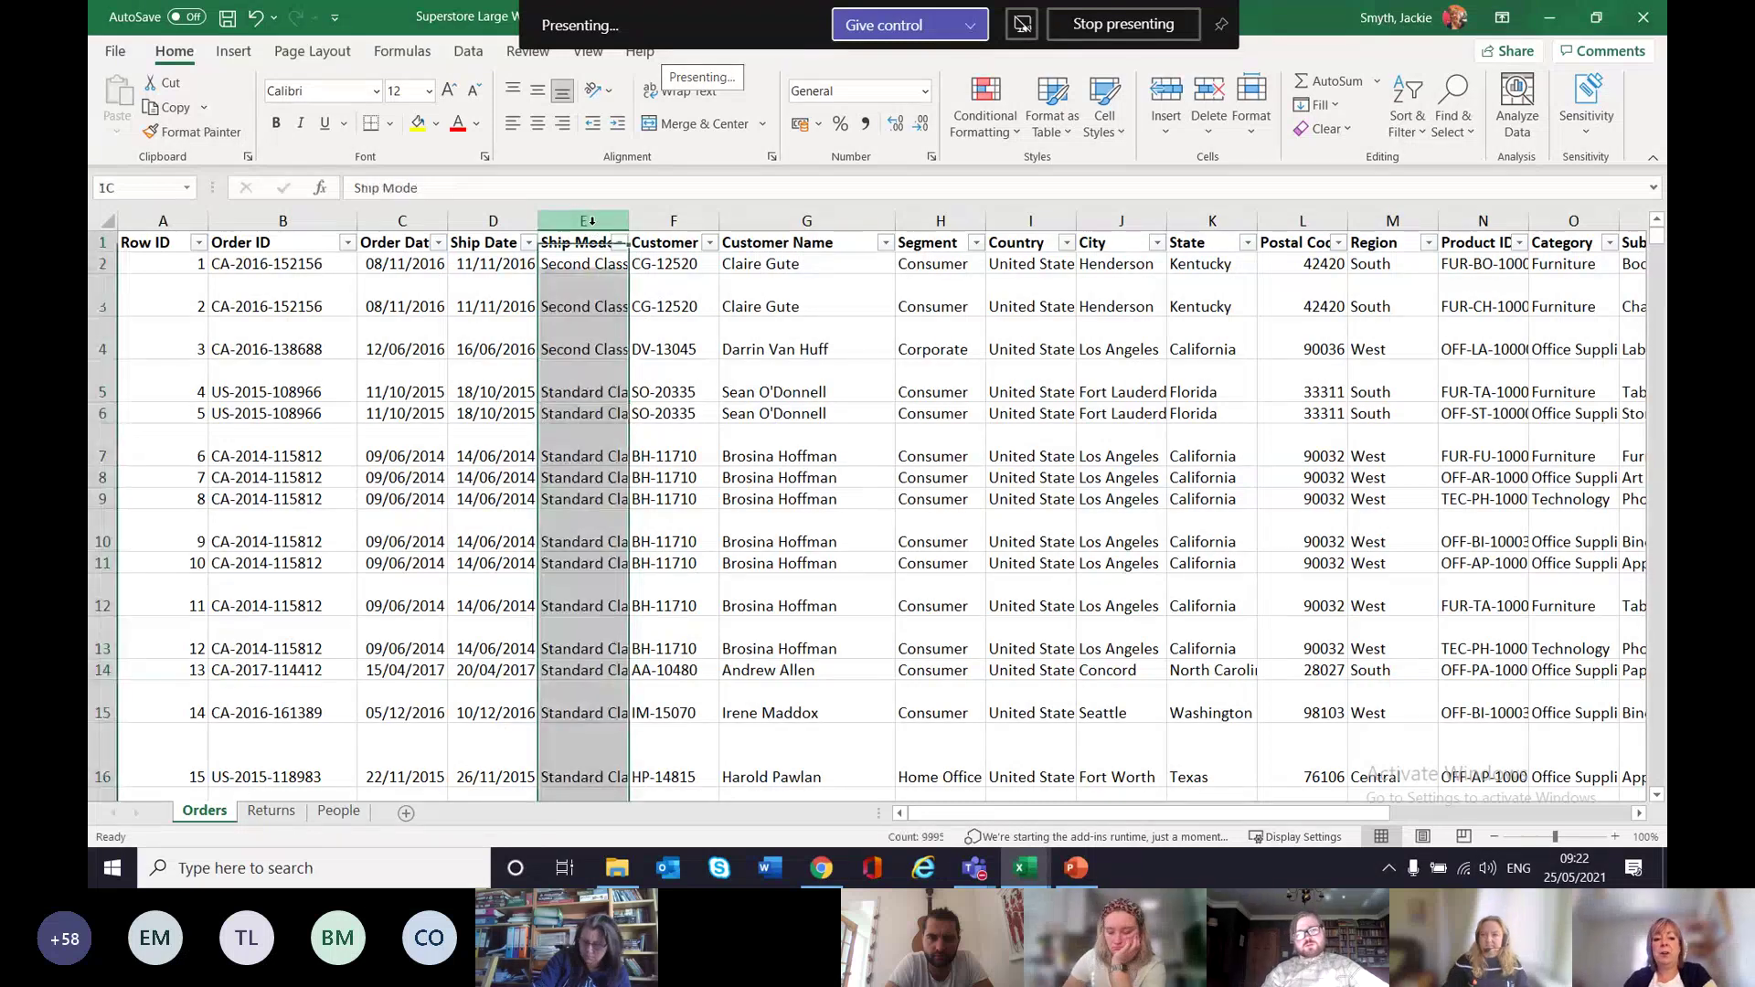
pyautogui.rightClick(571, 340)
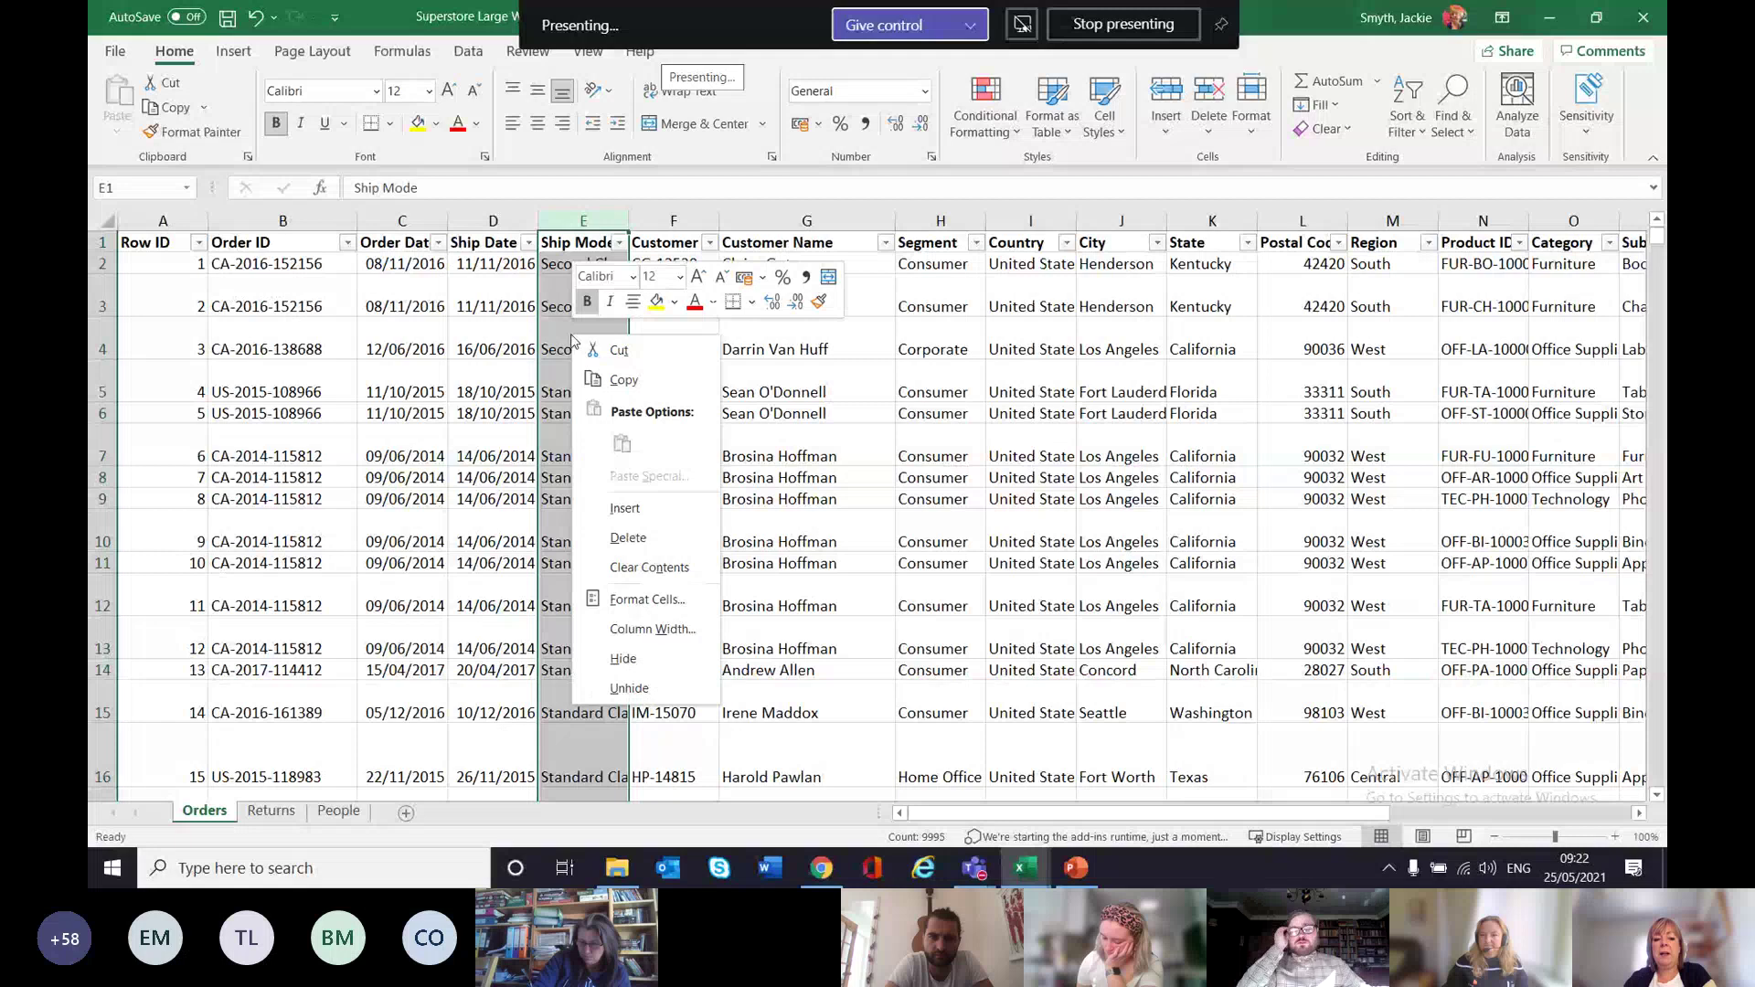
pyautogui.click(626, 603)
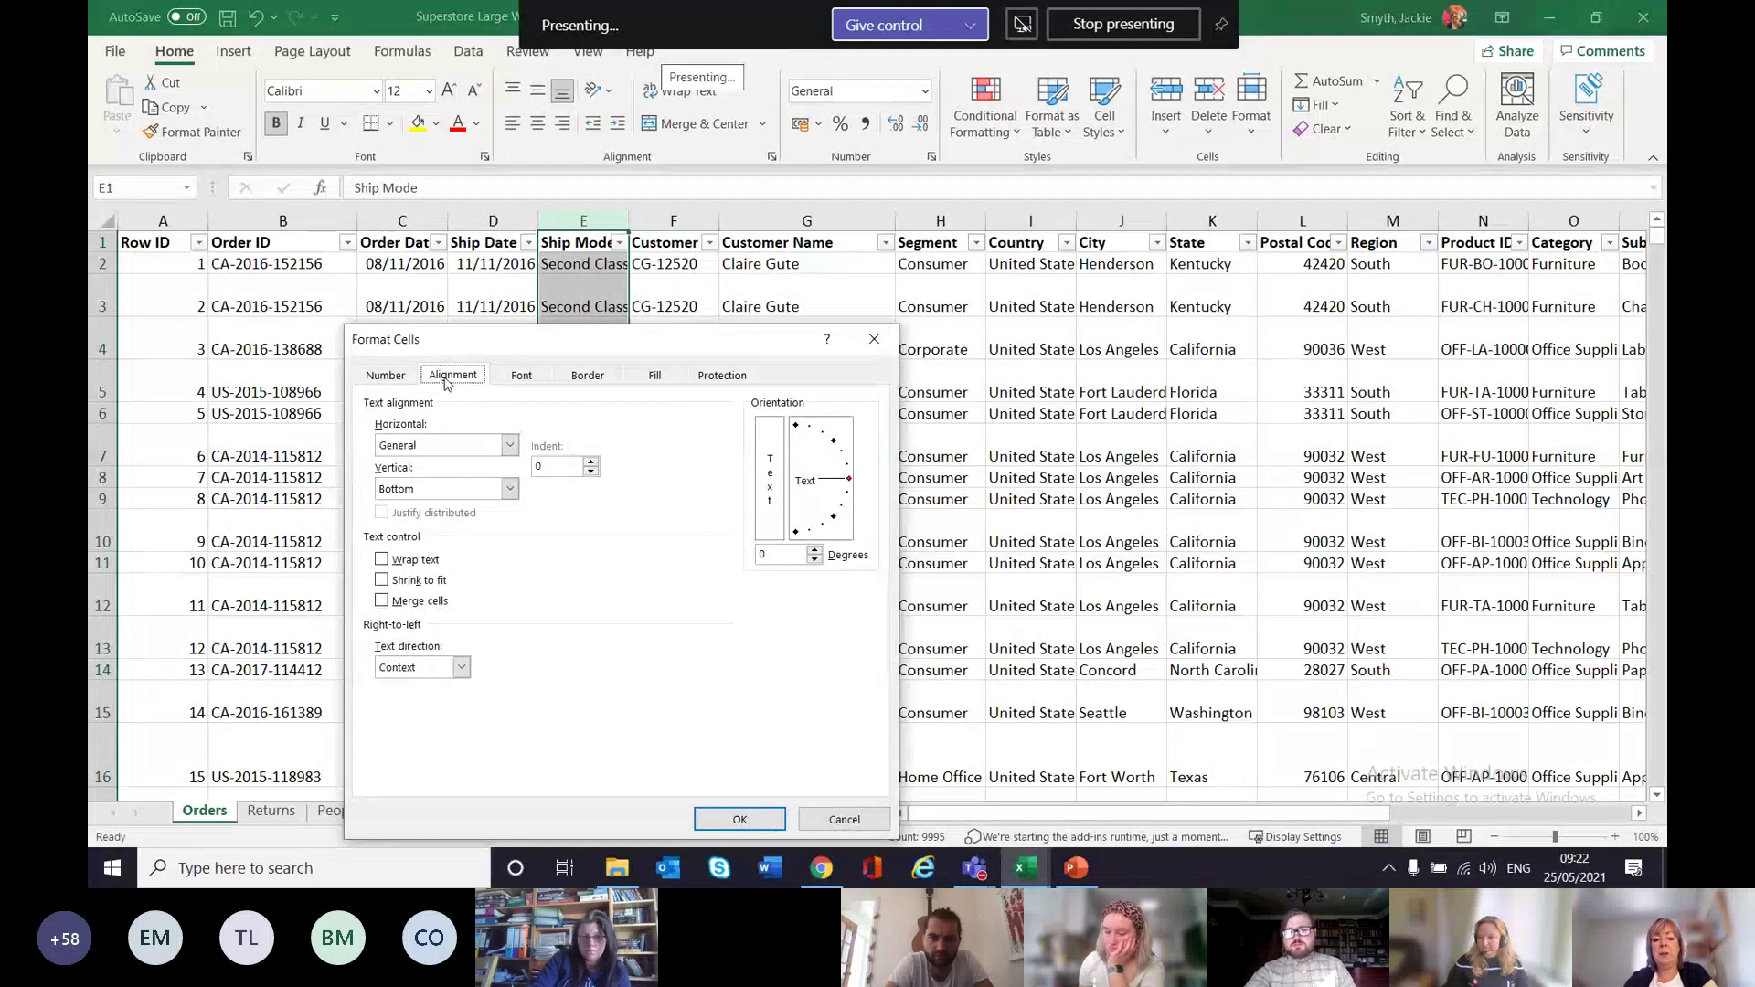
pyautogui.click(381, 582)
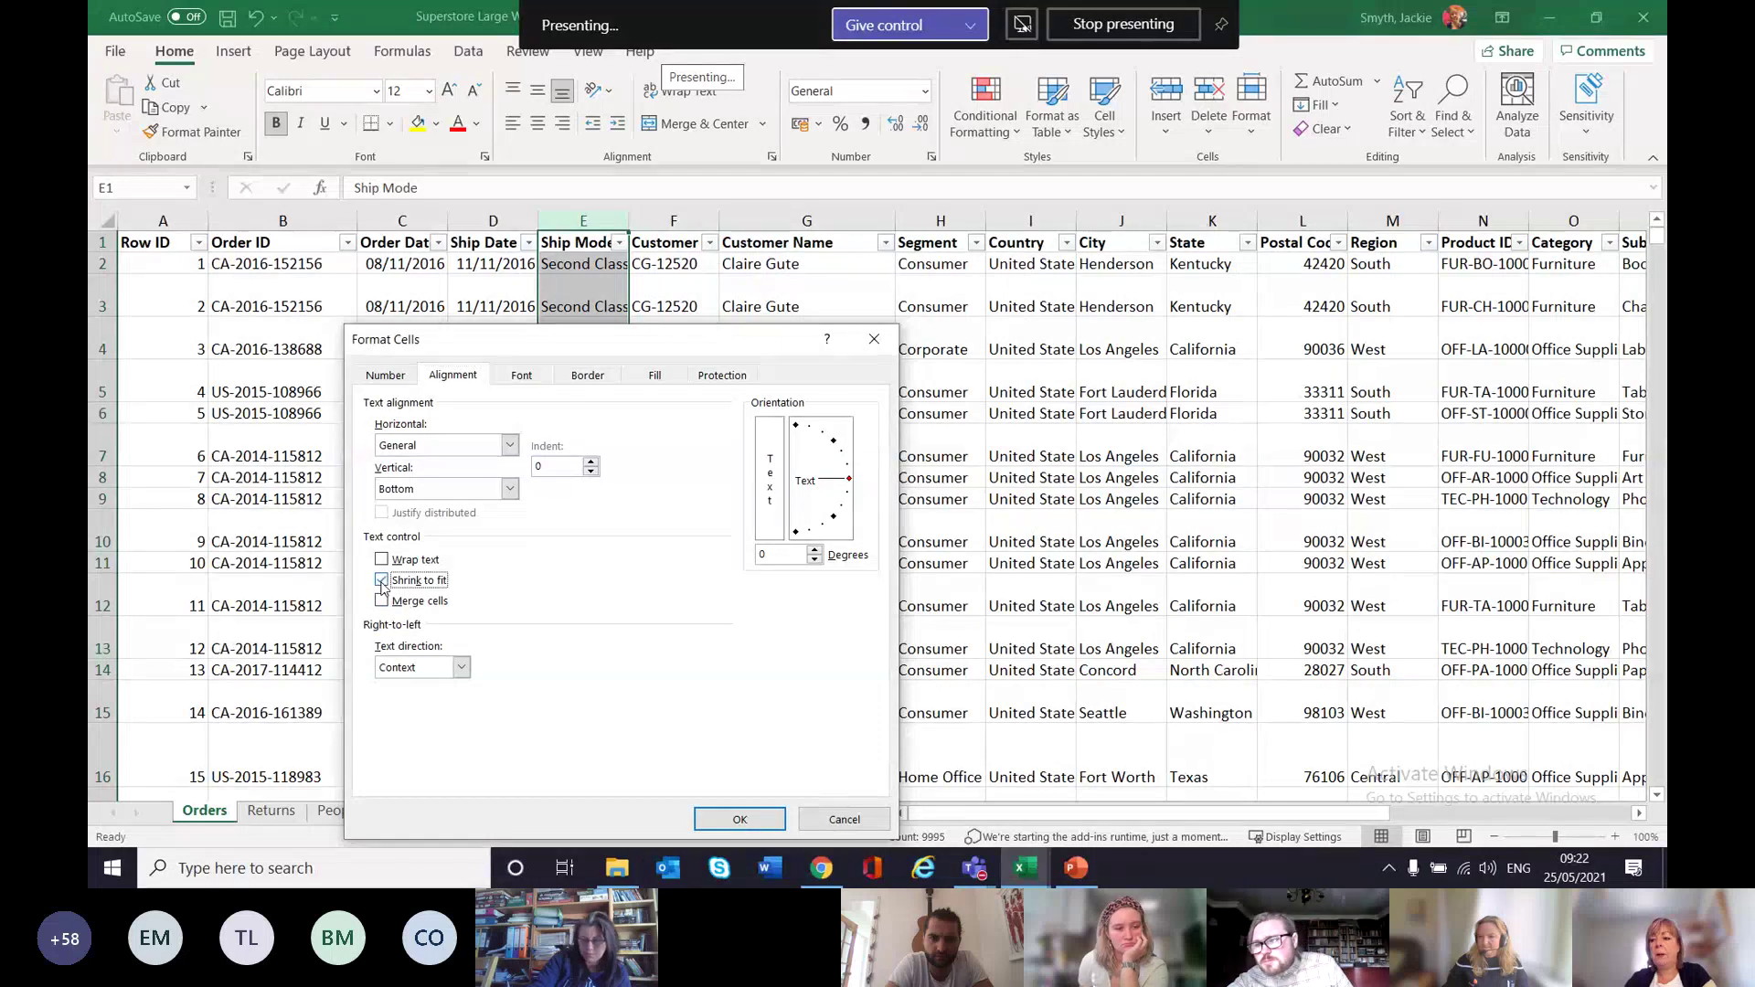
pyautogui.click(740, 820)
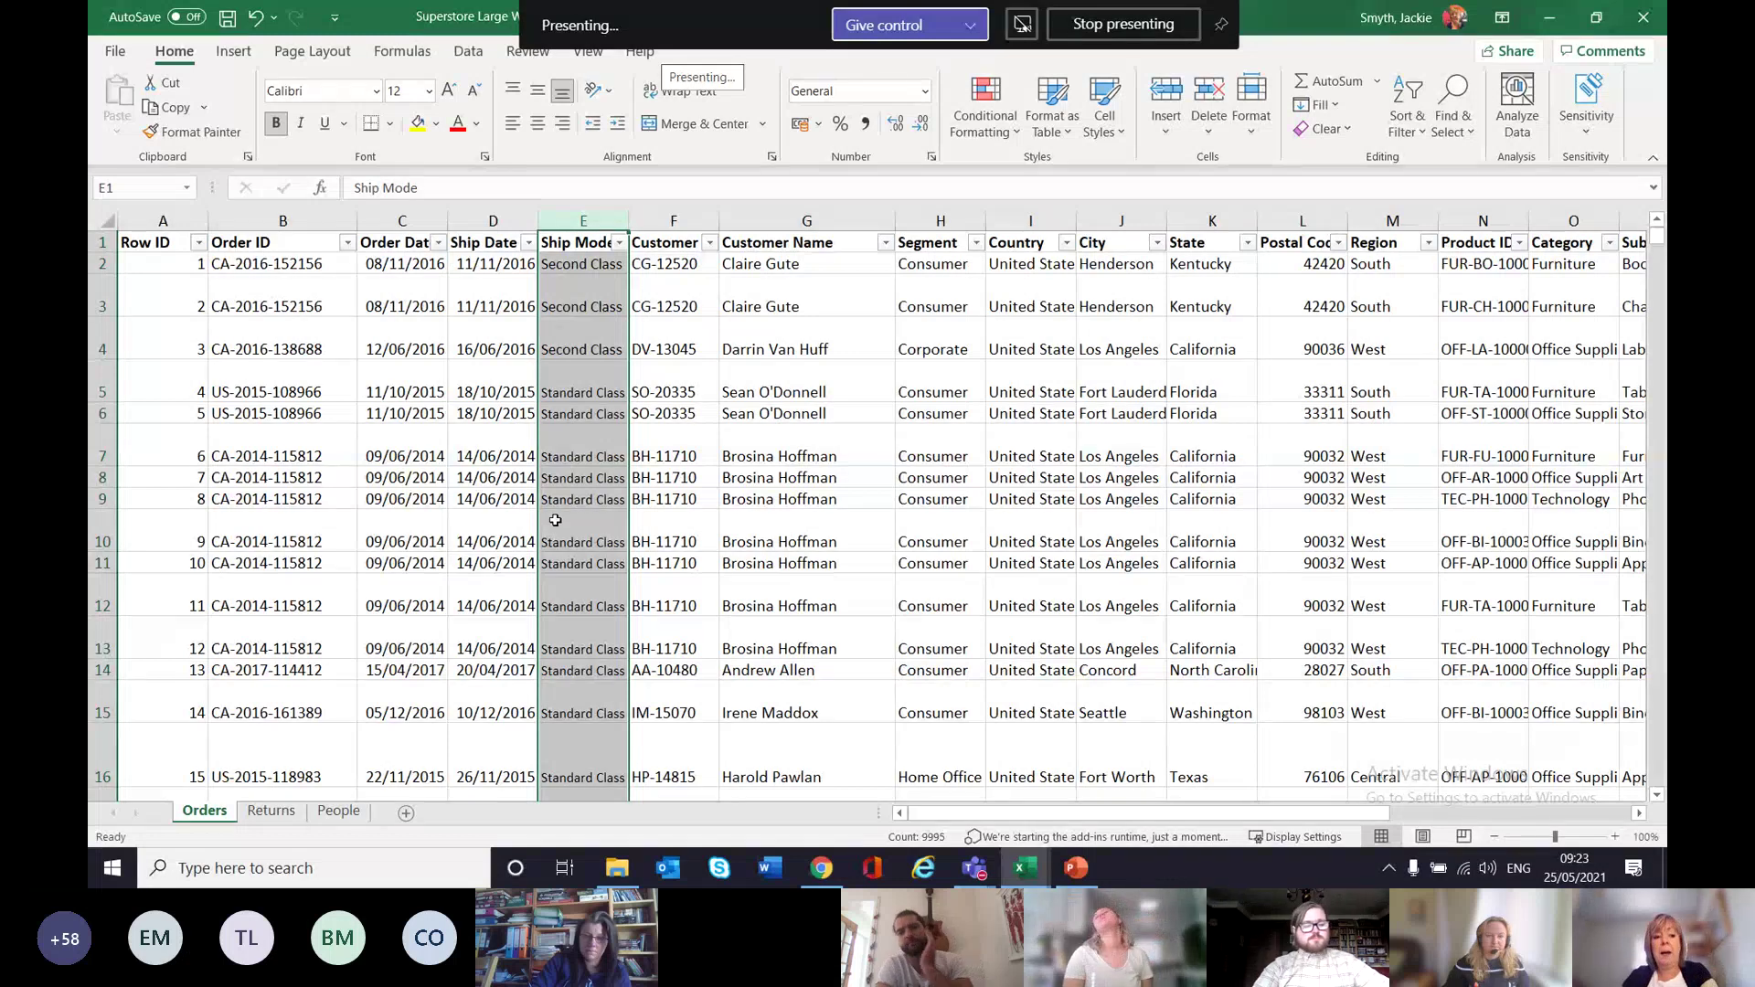
pyautogui.click(493, 534)
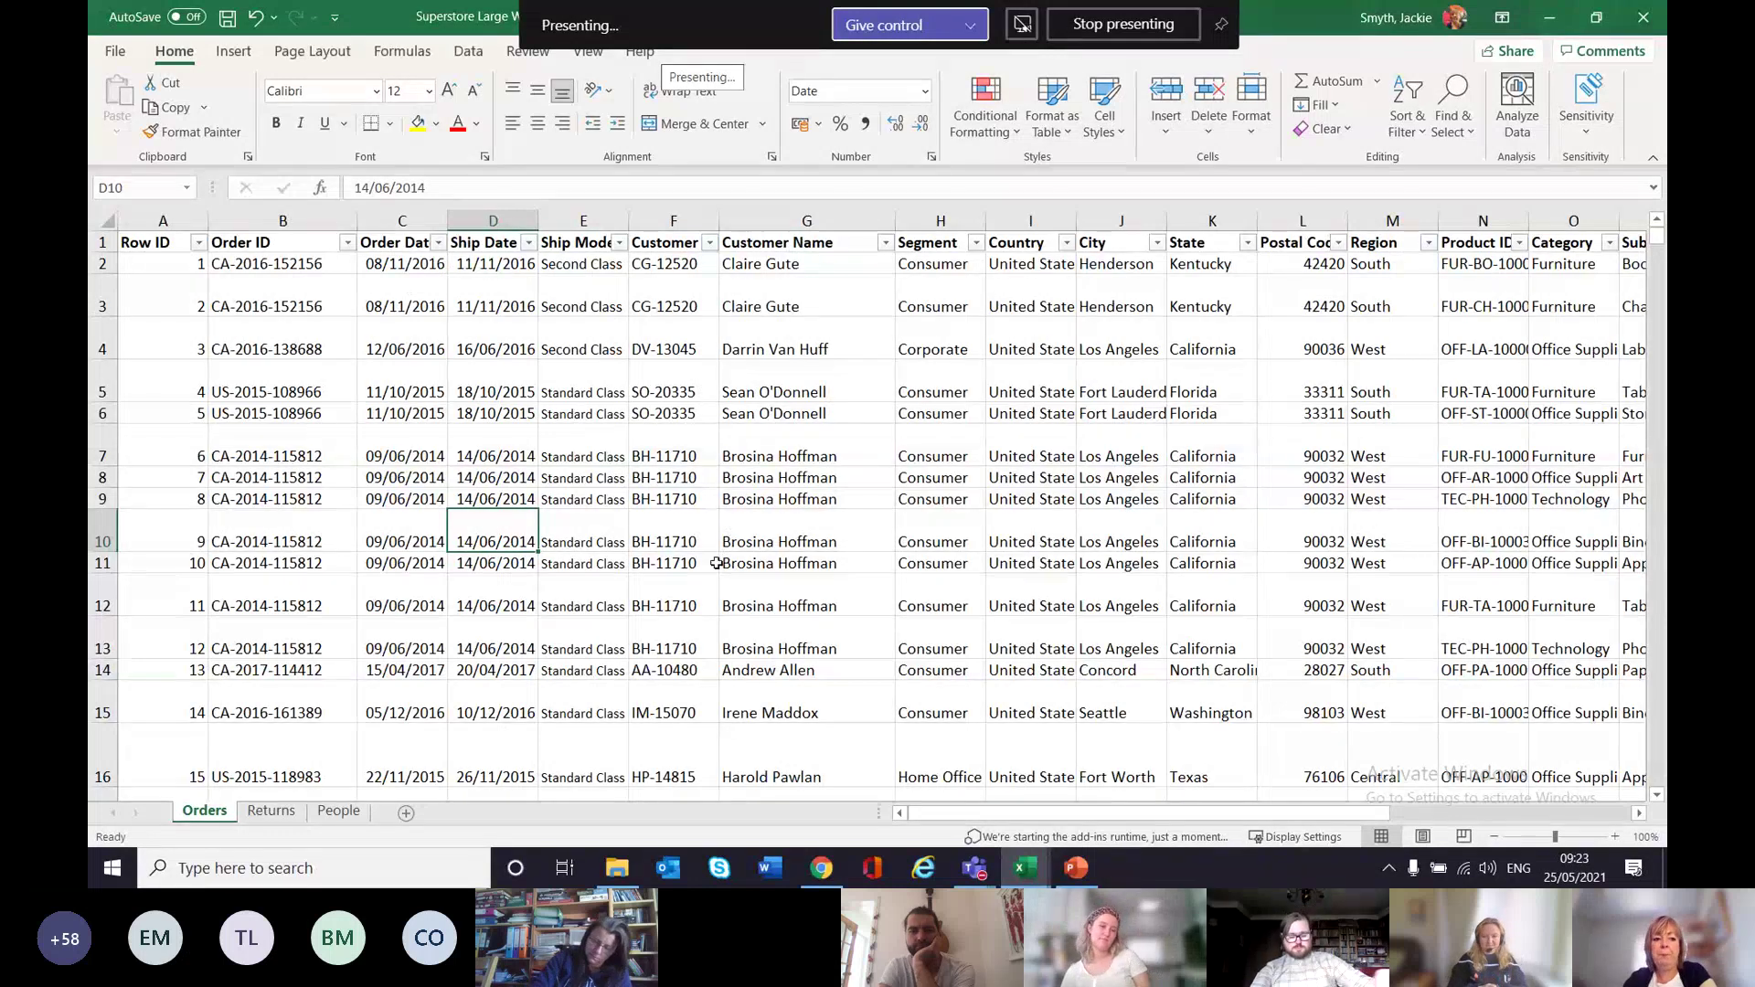
# Preview the Orders sheet's printout with the Row ID column included, and return to the worksheet.
pyautogui.click(116, 51)
pyautogui.click(143, 375)
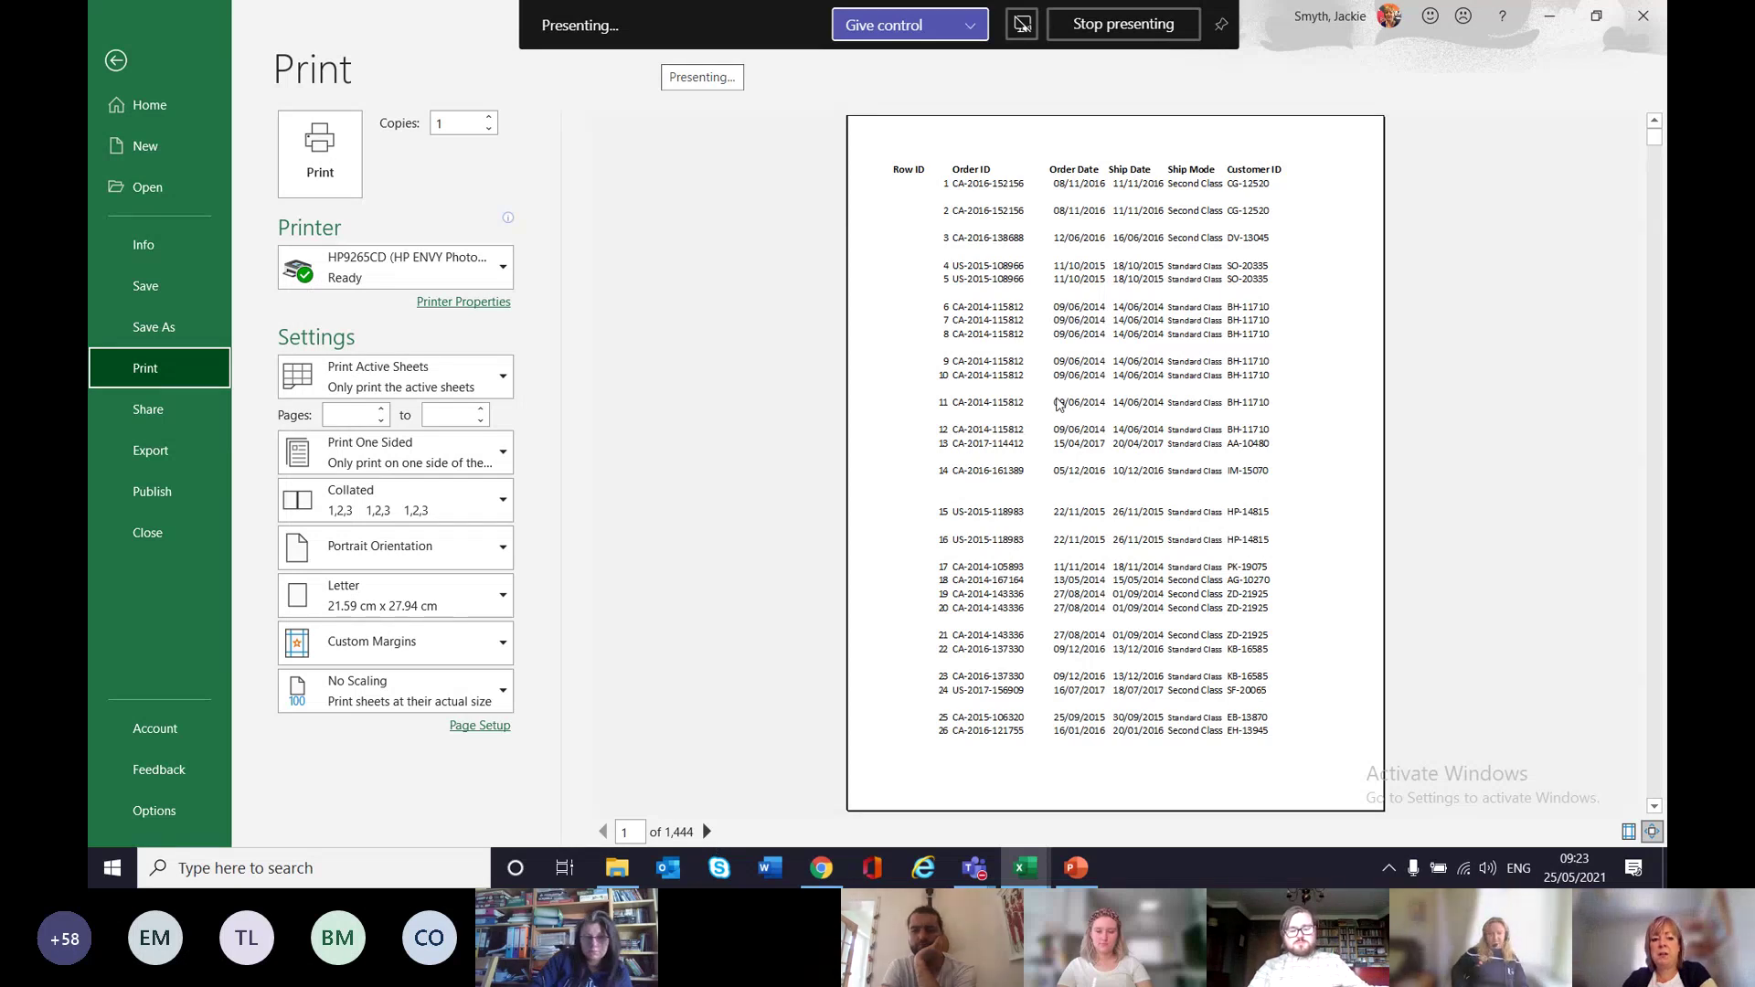
pyautogui.click(109, 71)
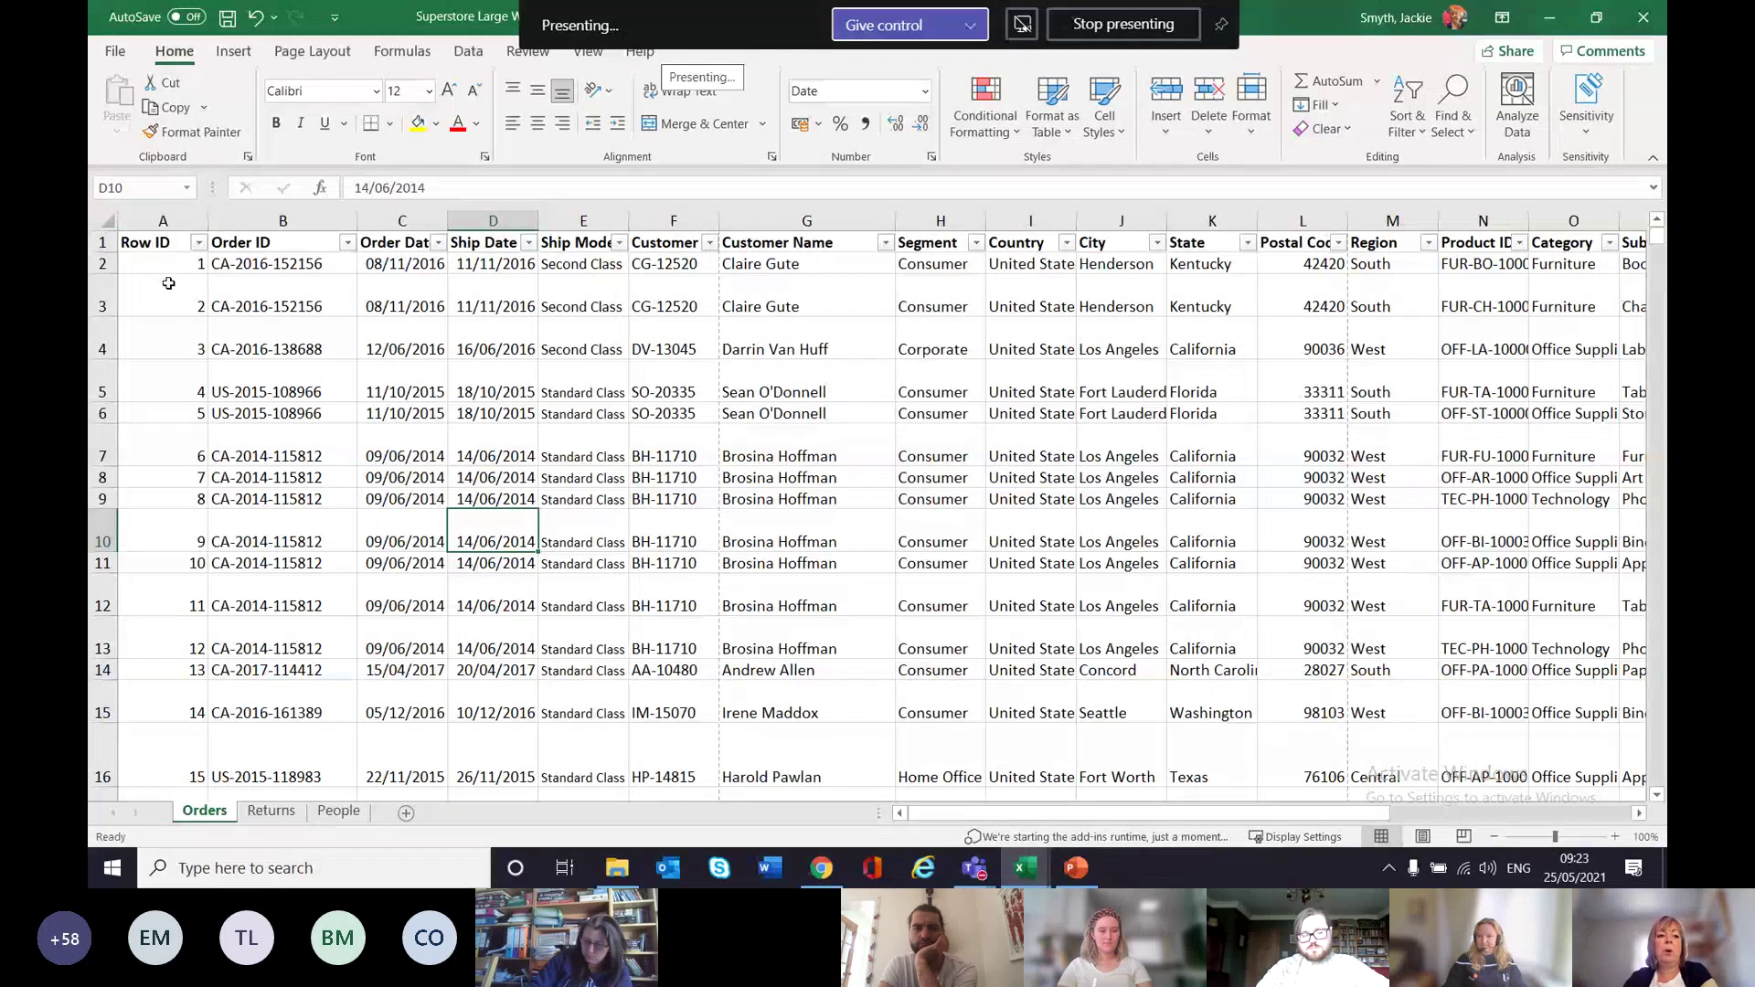
# Hide the Row ID column A on the Orders sheet.
pyautogui.click(174, 225)
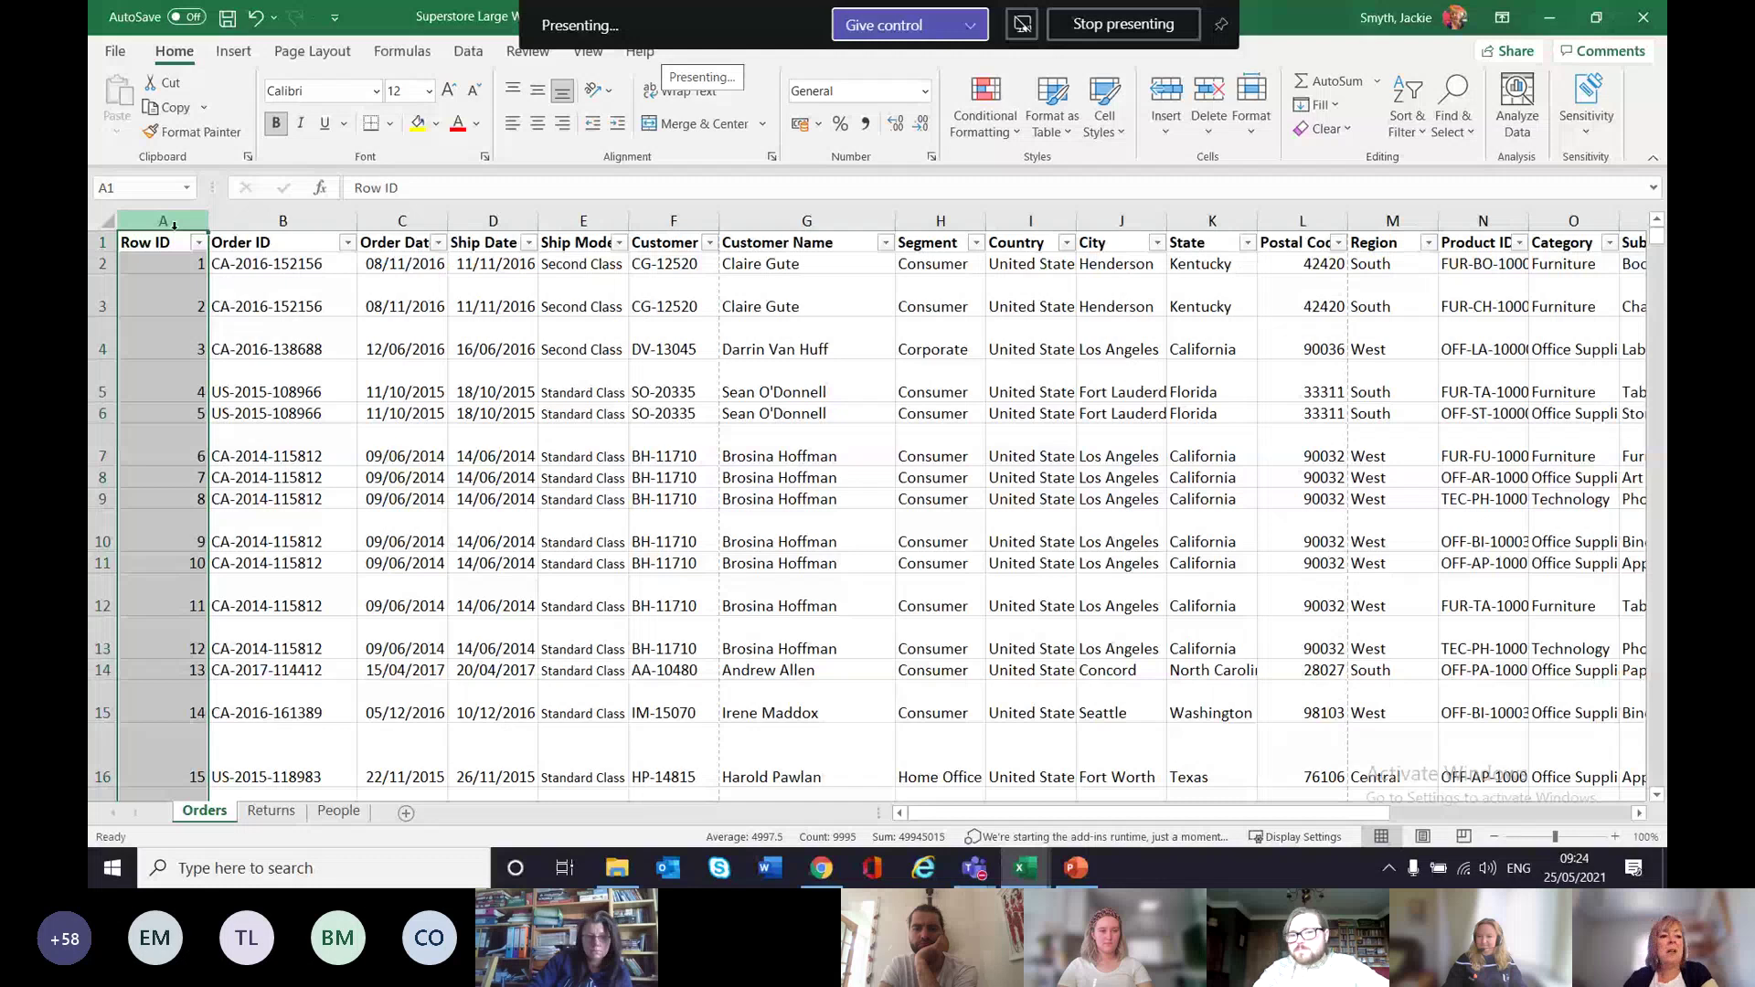
pyautogui.rightClick(174, 225)
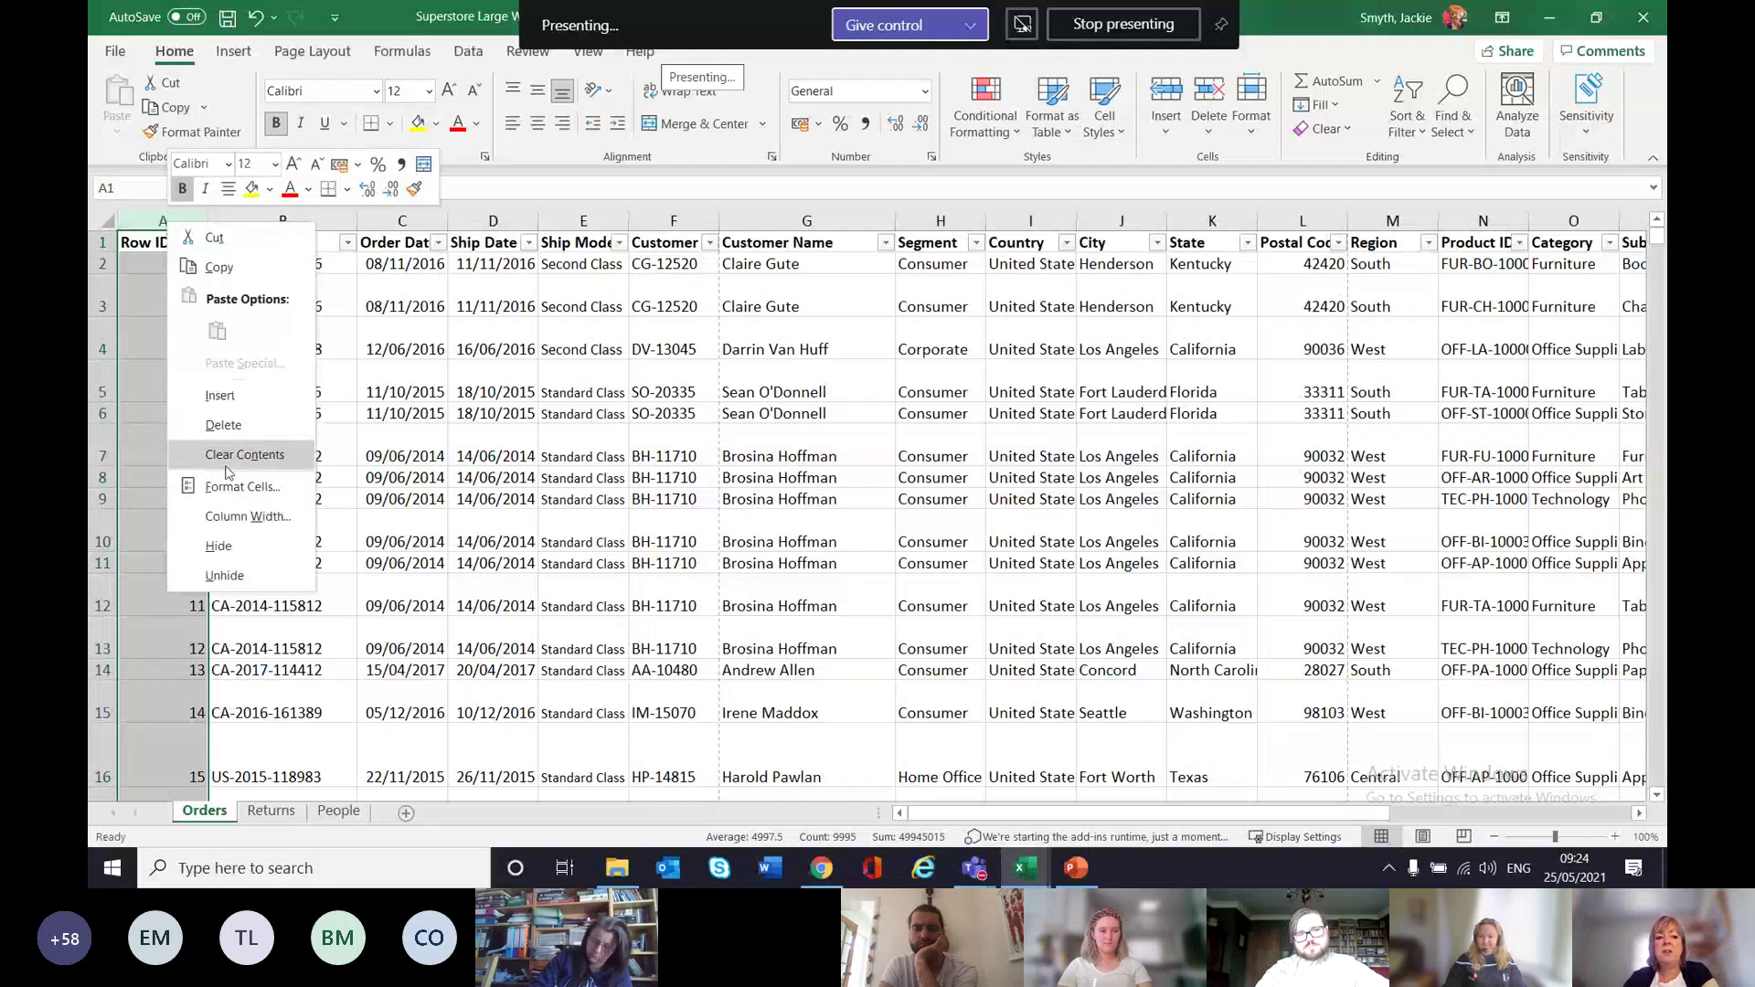
pyautogui.click(219, 547)
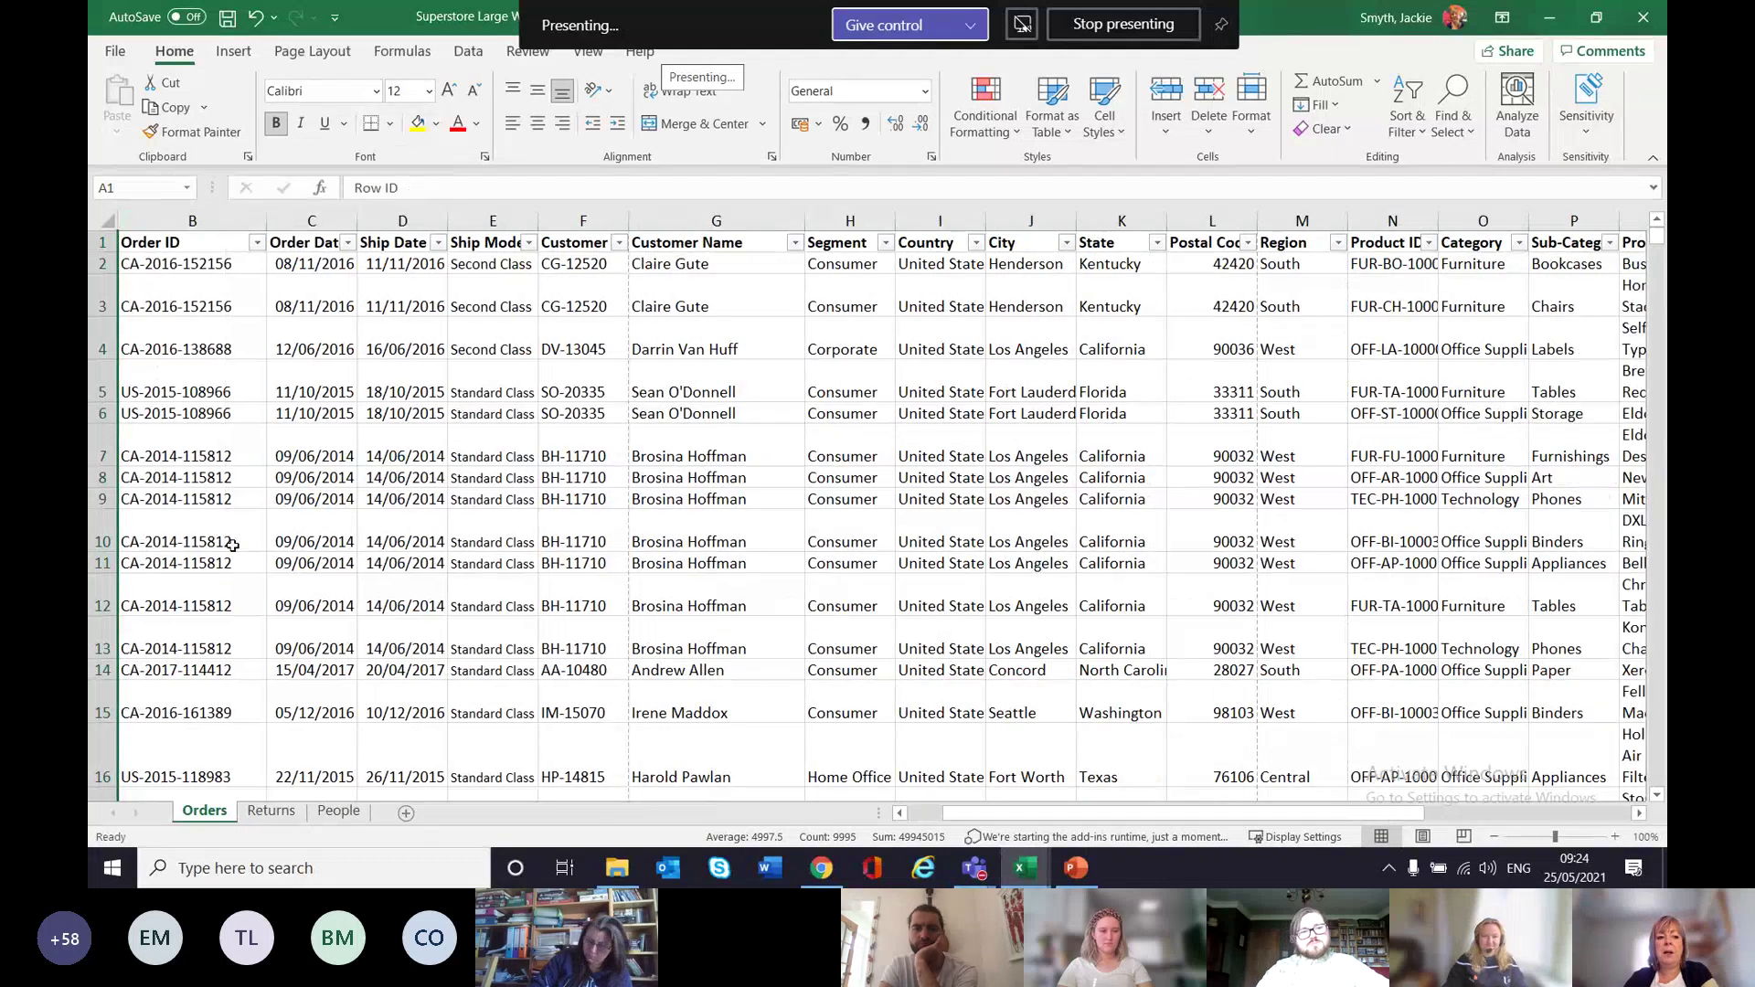
# Check the print preview with the Row ID column hidden, and go back to the worksheet.
pyautogui.click(114, 51)
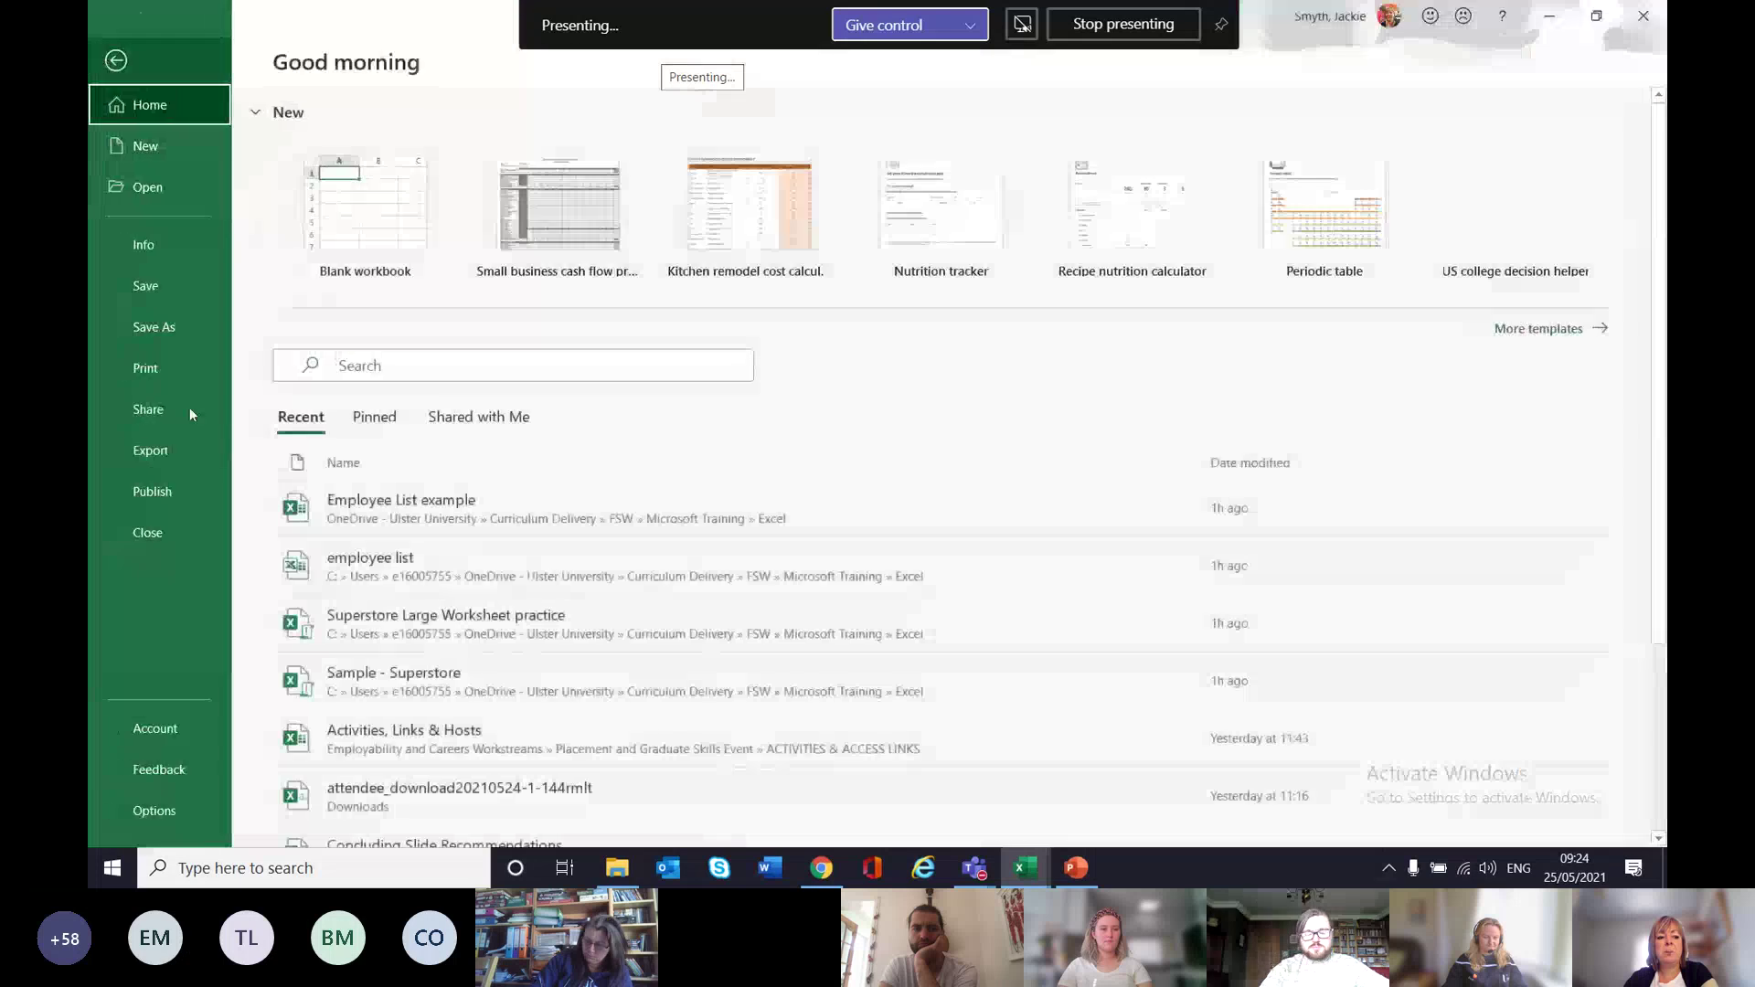
pyautogui.click(161, 376)
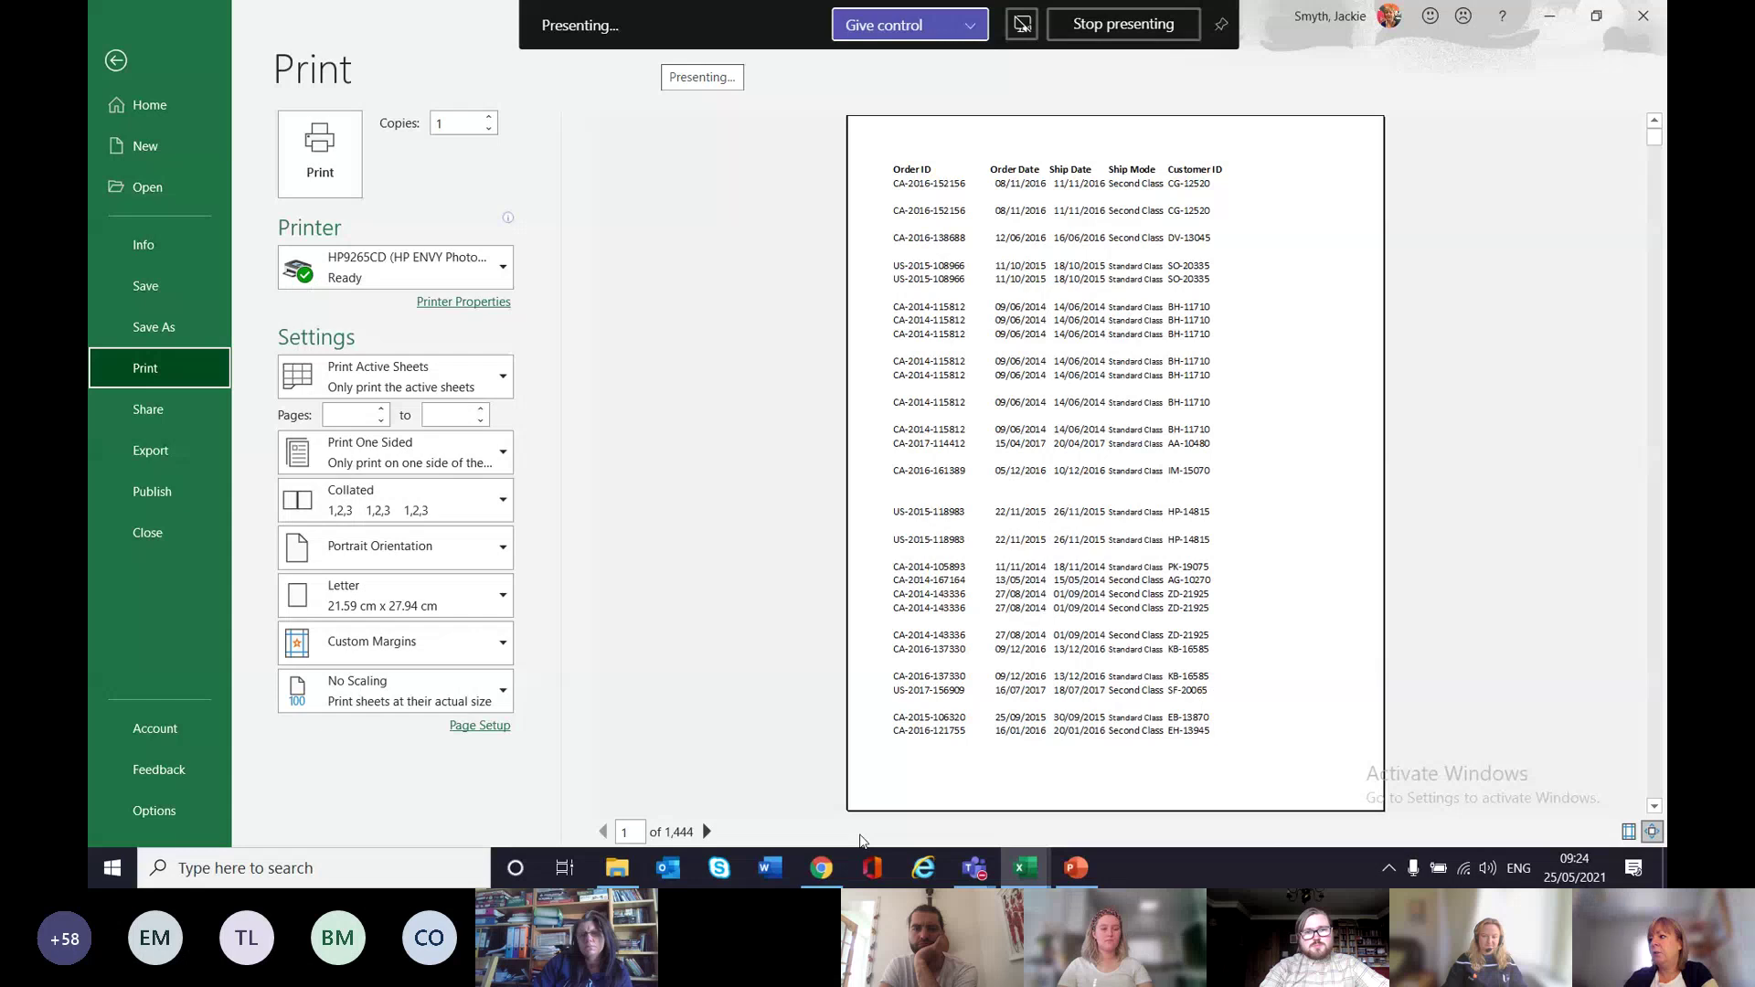
pyautogui.click(115, 62)
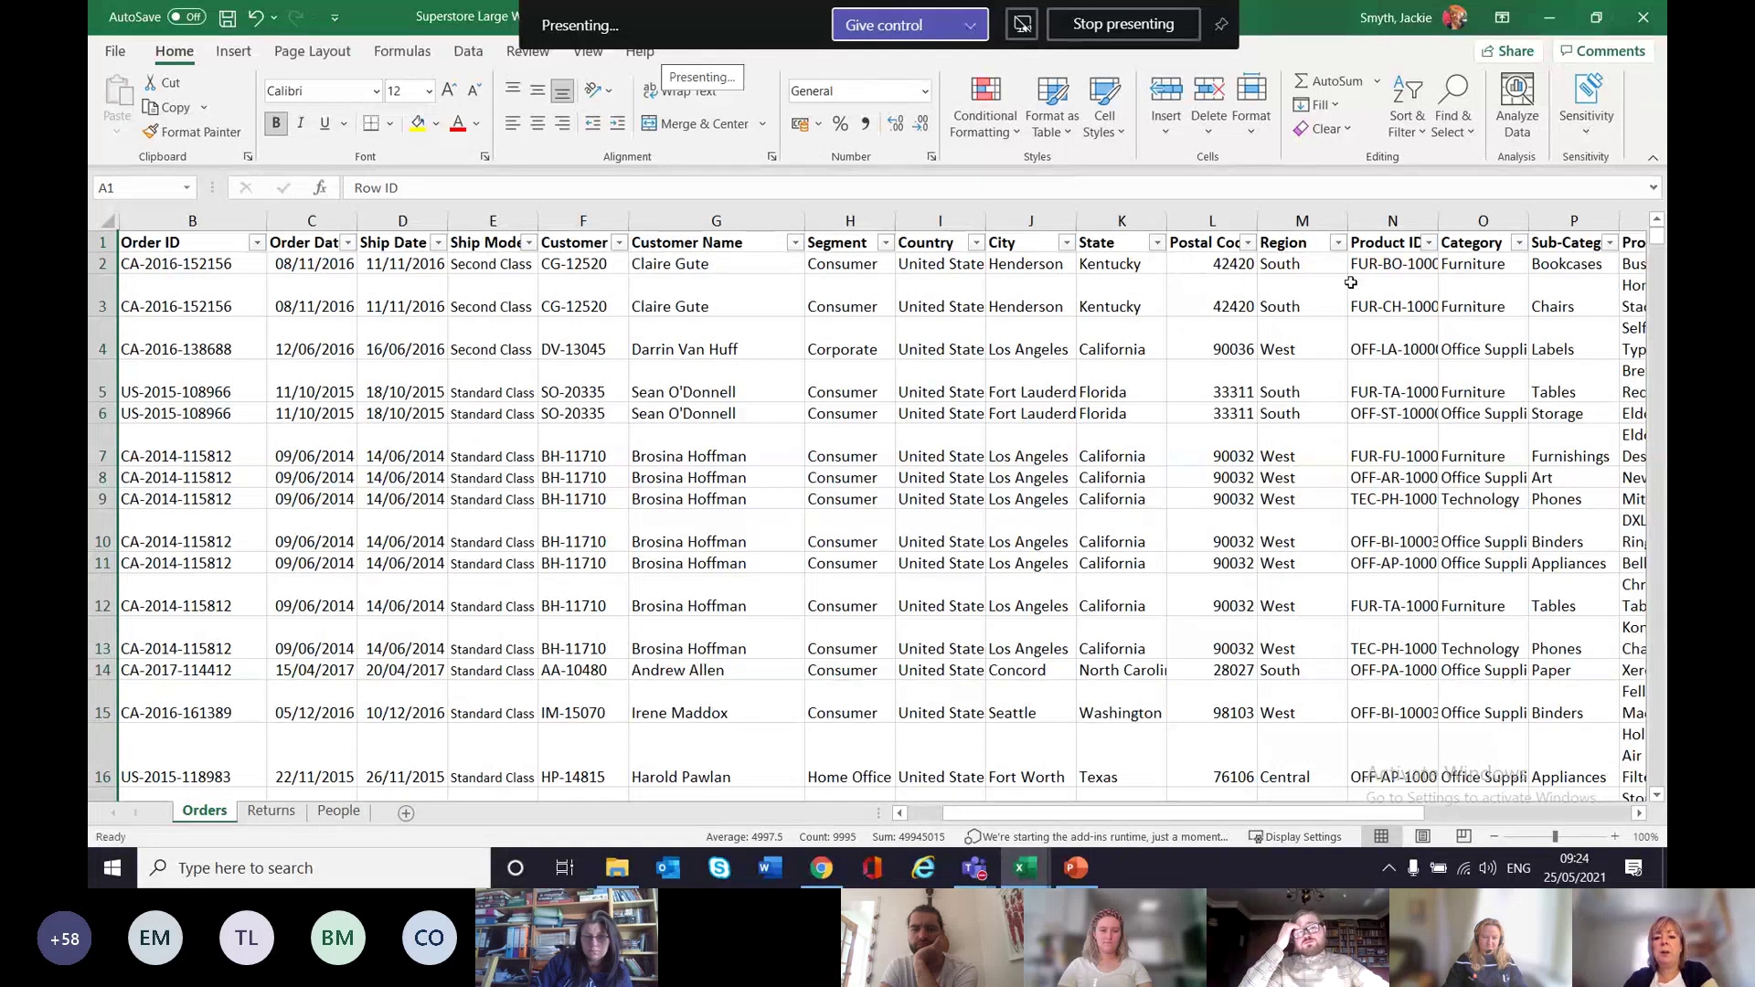
# Inspect the full Product IDs in N2 and N4, and autofit the Product ID column N.
pyautogui.click(1387, 263)
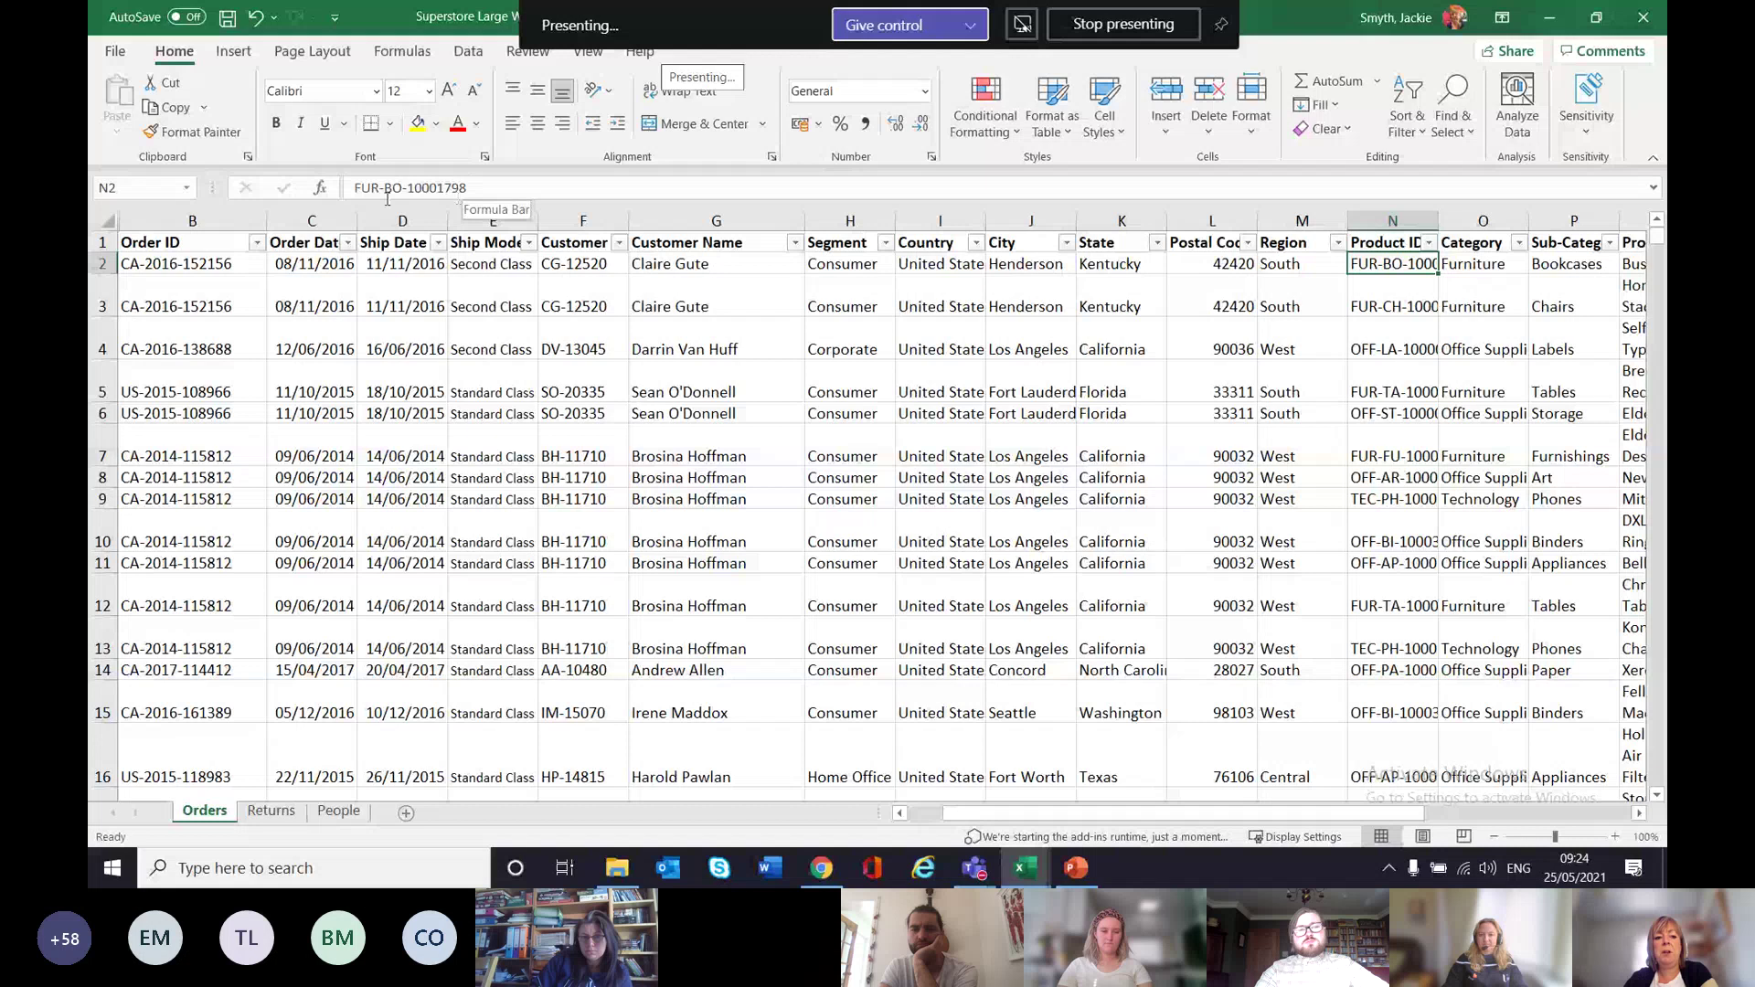
pyautogui.click(475, 188)
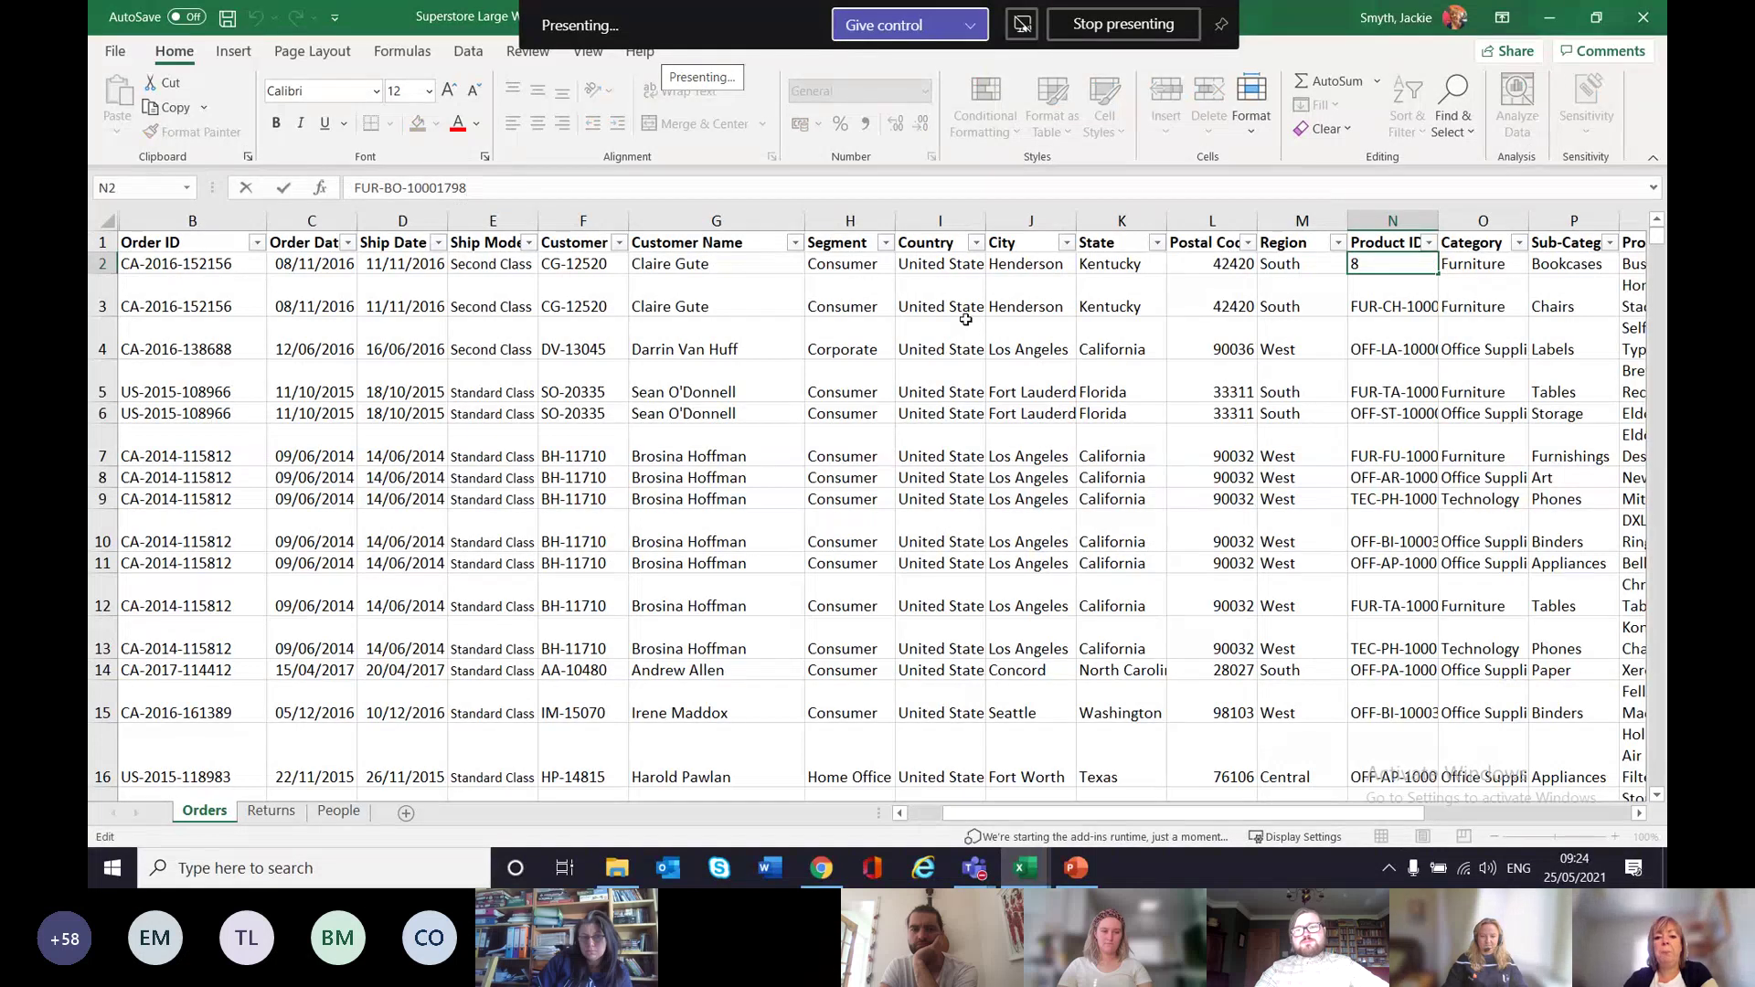
pyautogui.click(1363, 323)
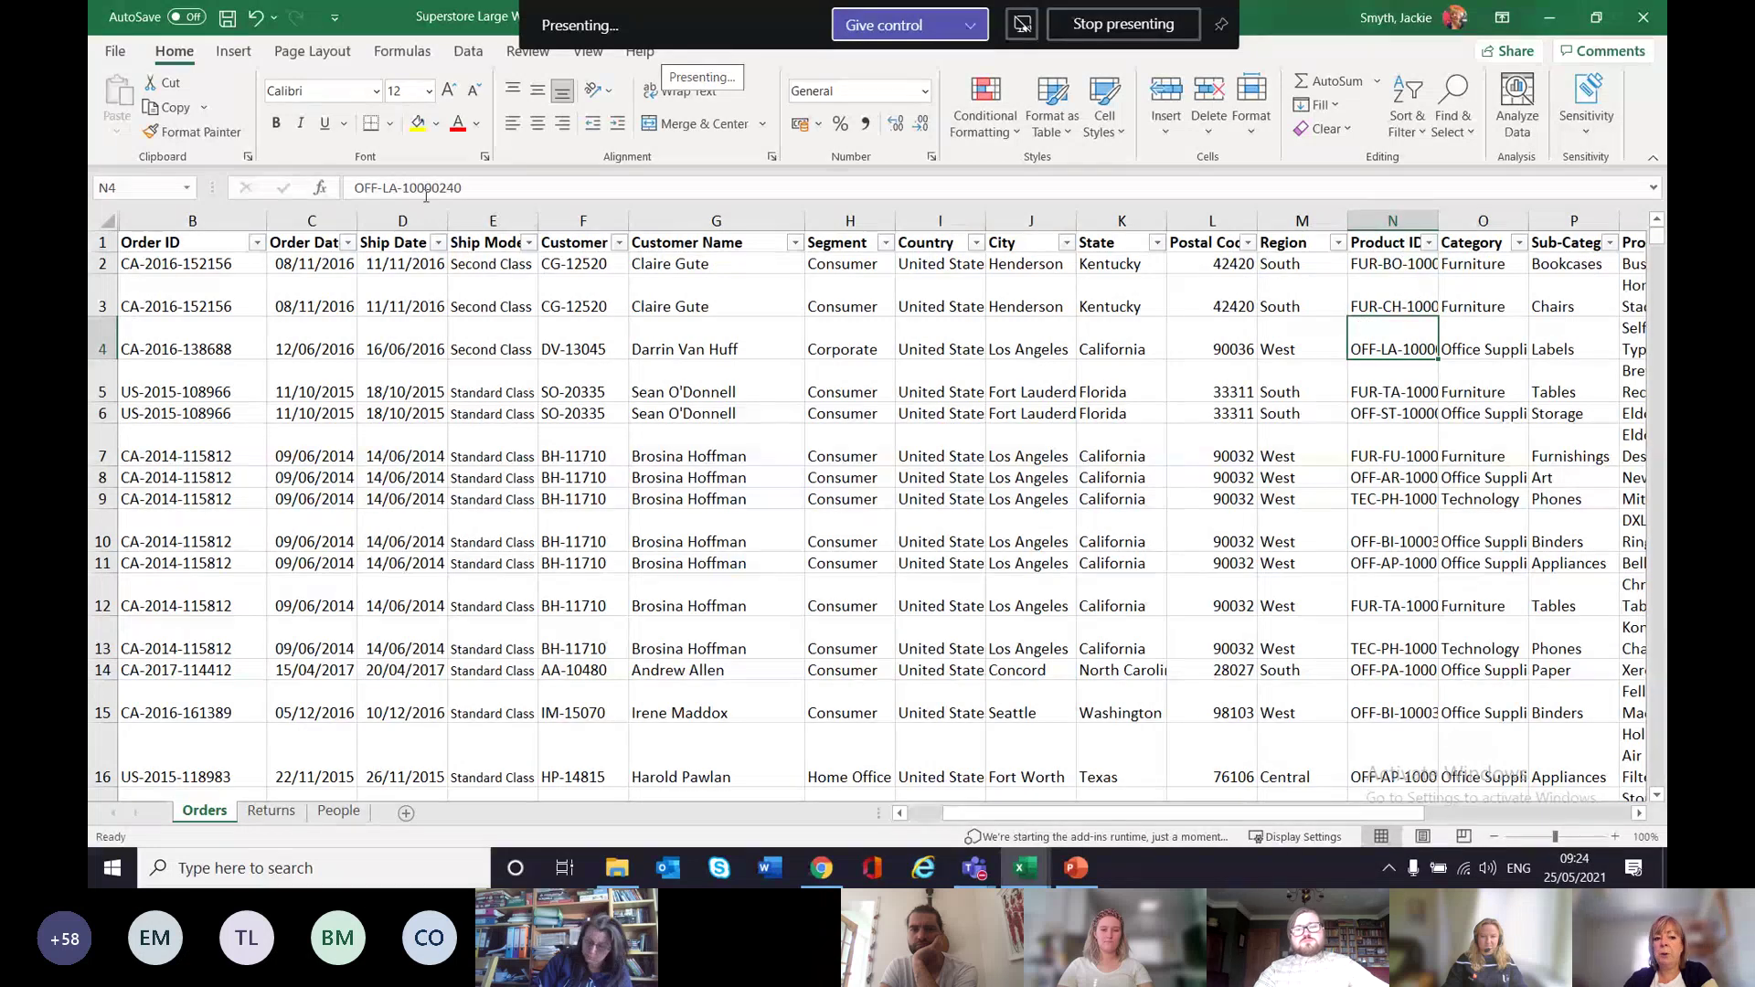
pyautogui.doubleClick(1441, 217)
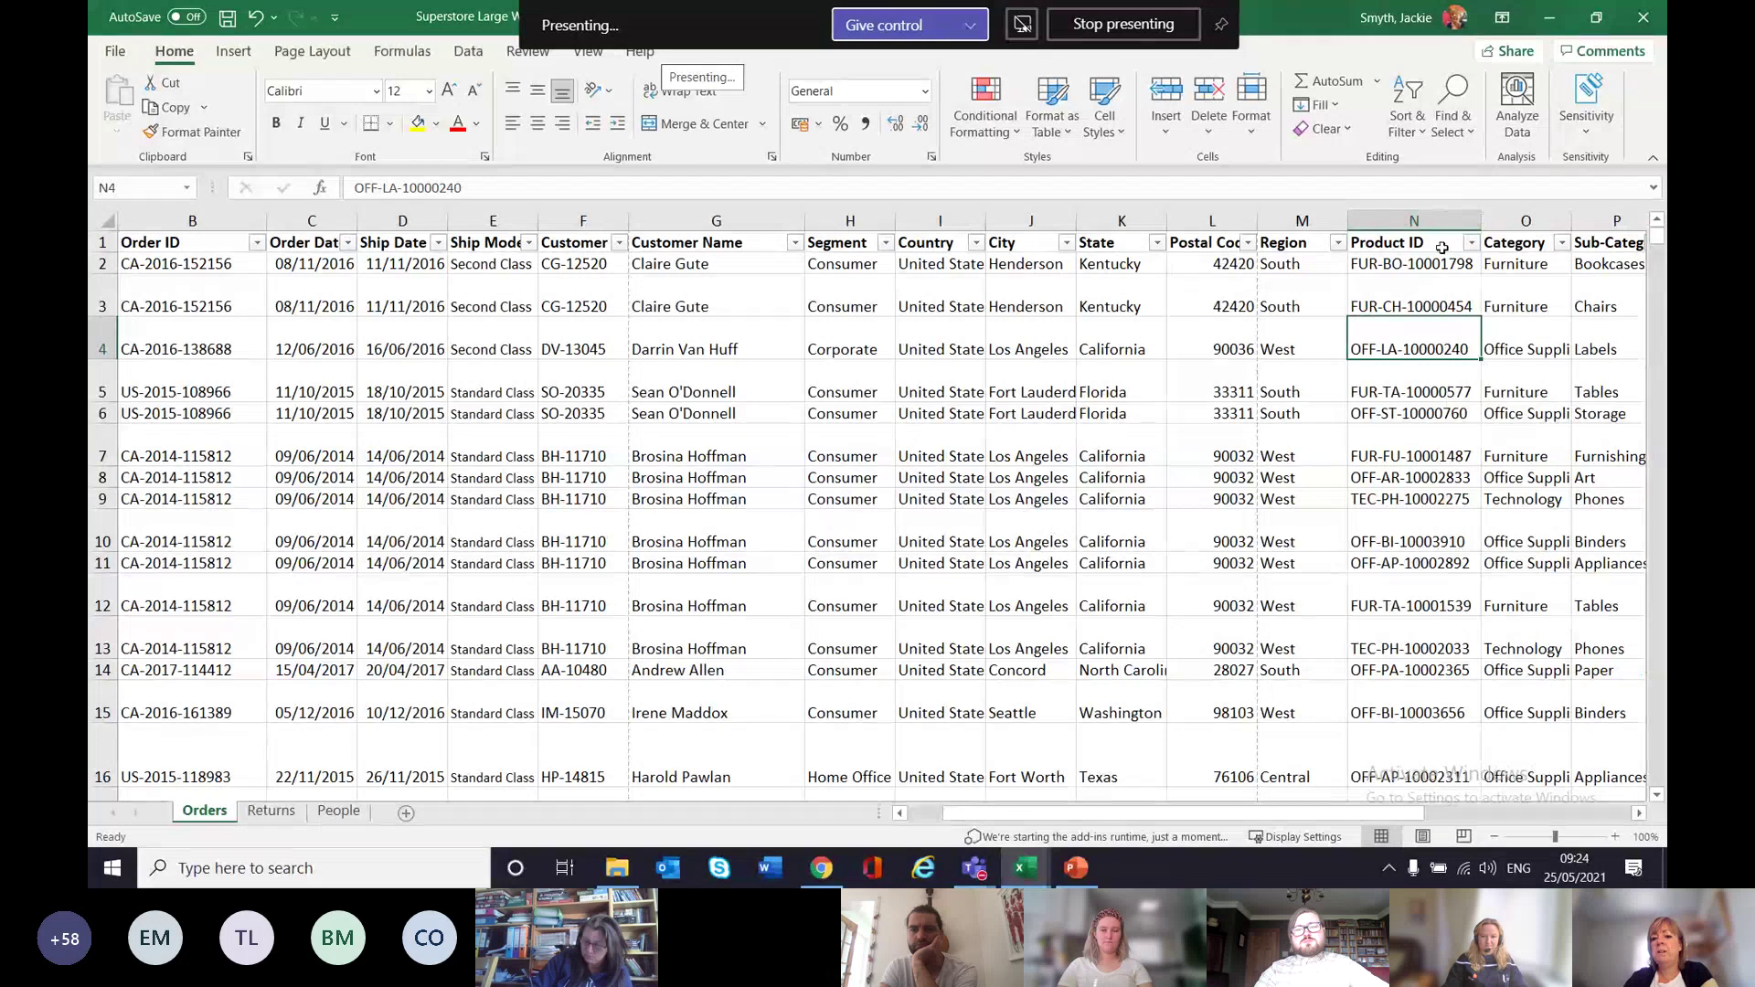
pyautogui.click(1436, 373)
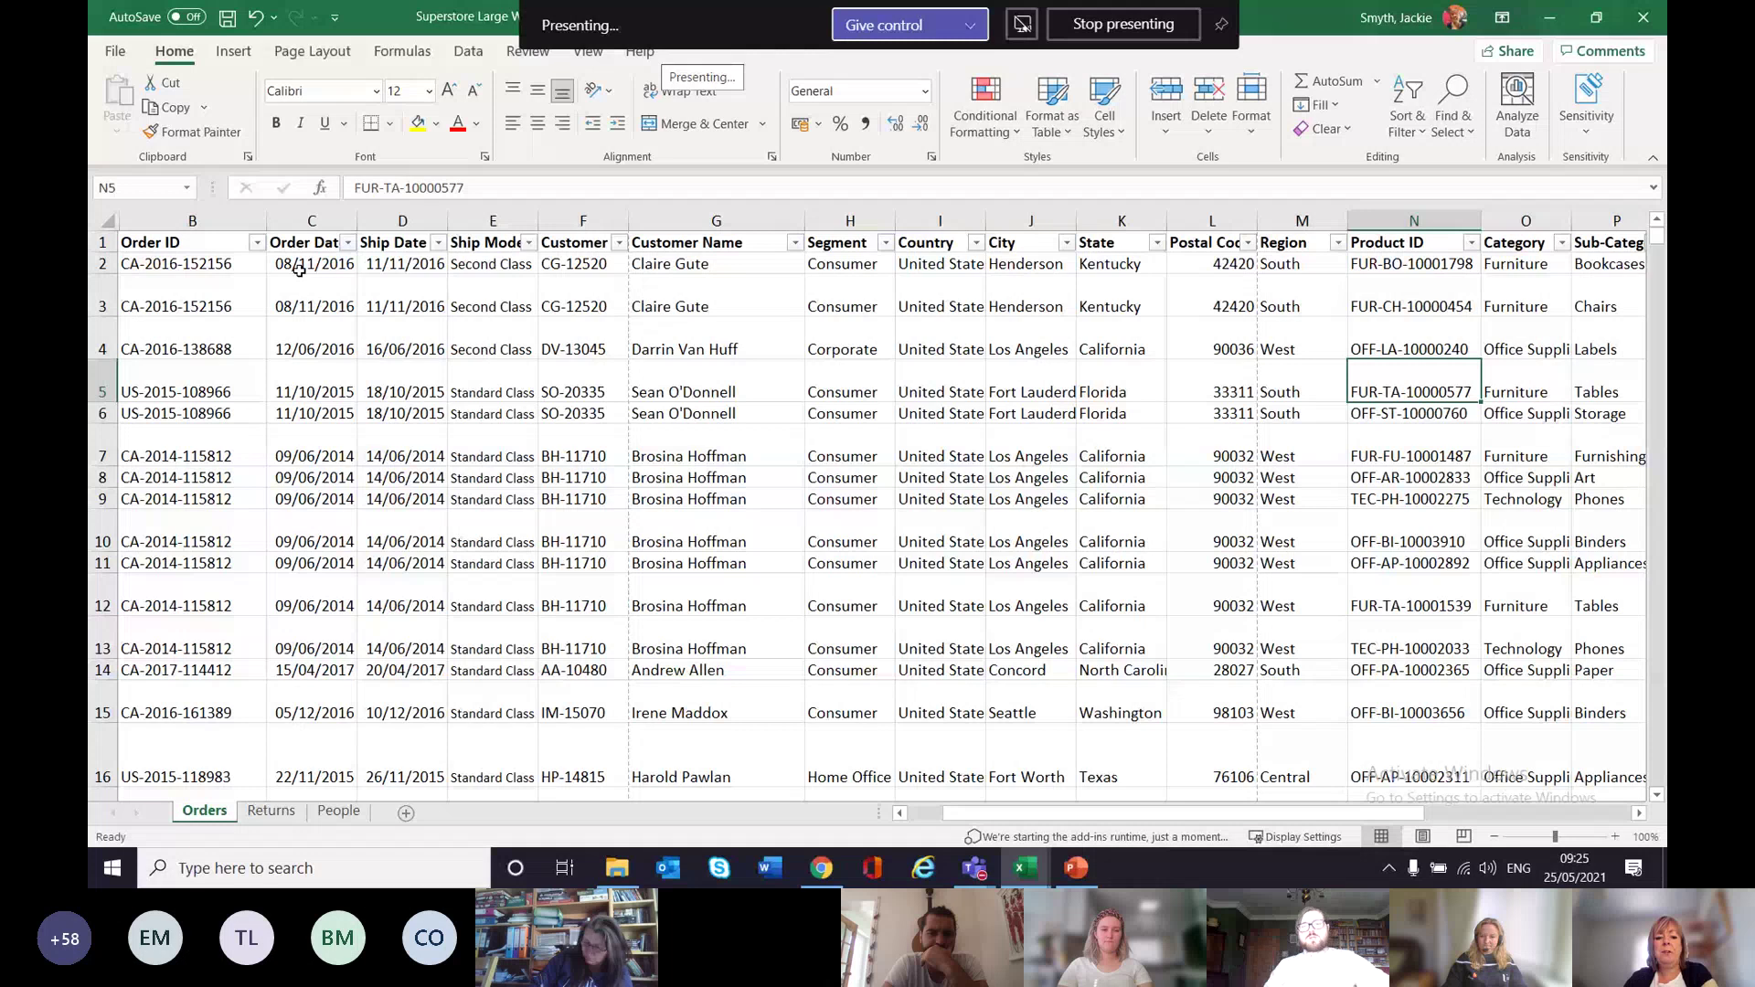
pyautogui.click(749, 450)
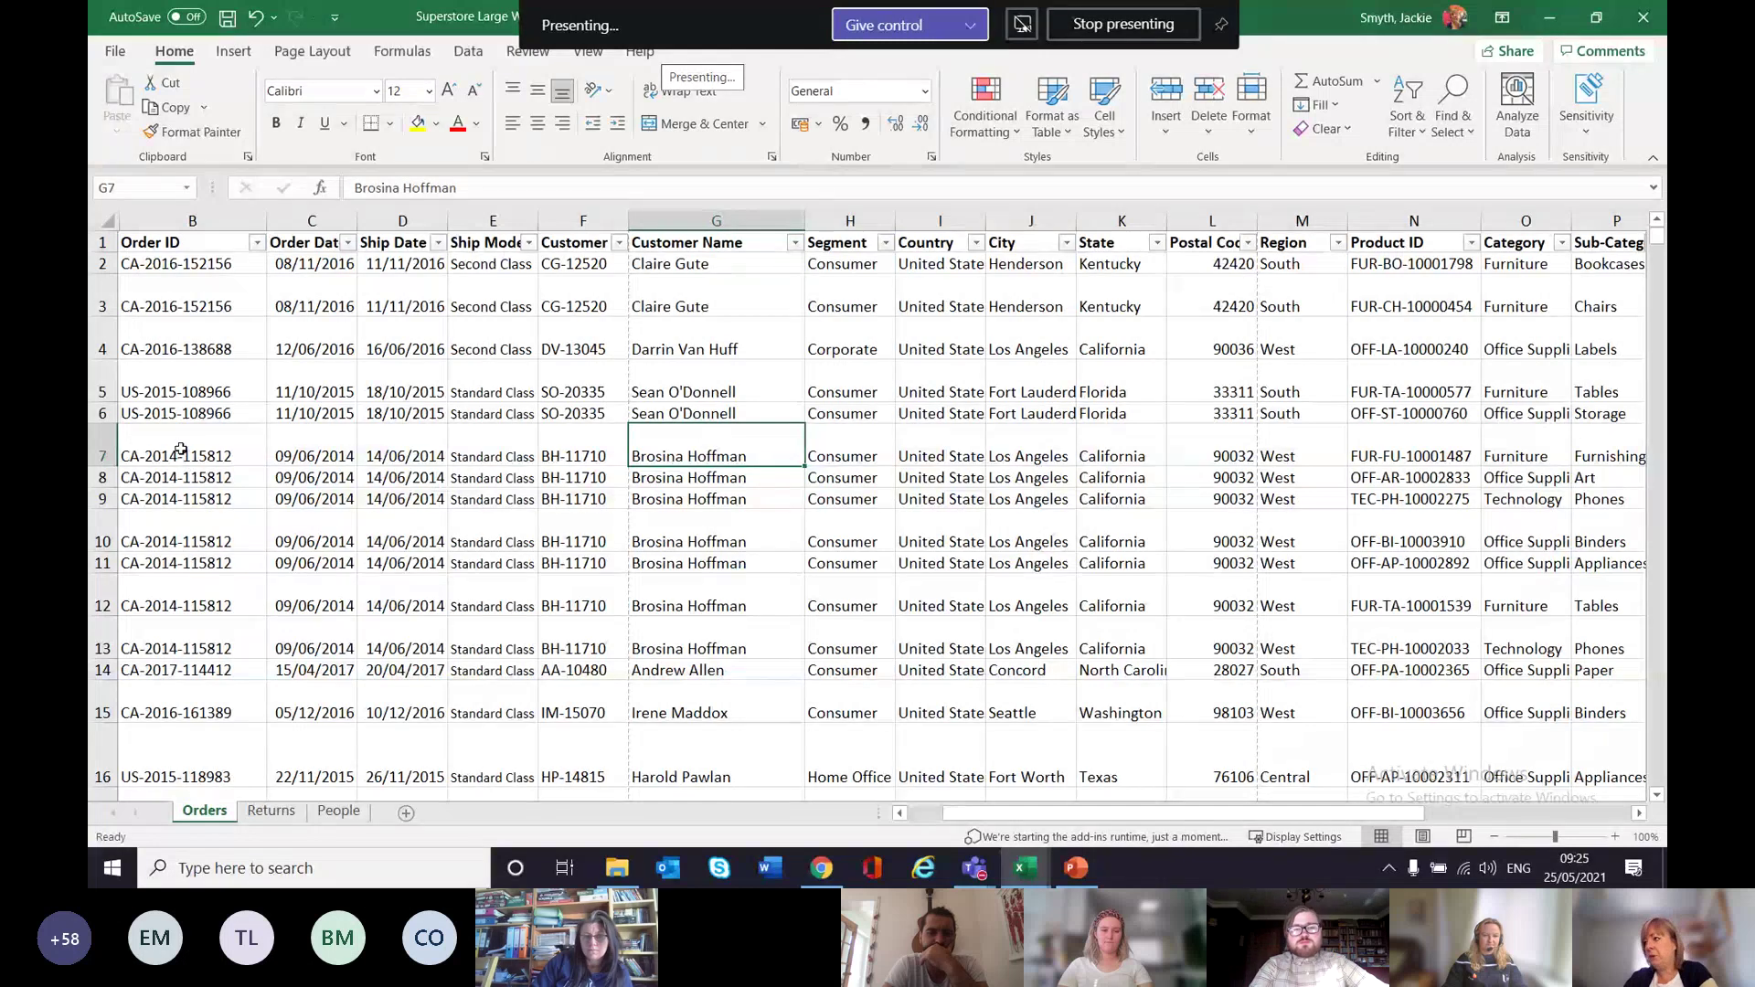
pyautogui.moveTo(181, 450); pyautogui.dragTo(1399, 645)
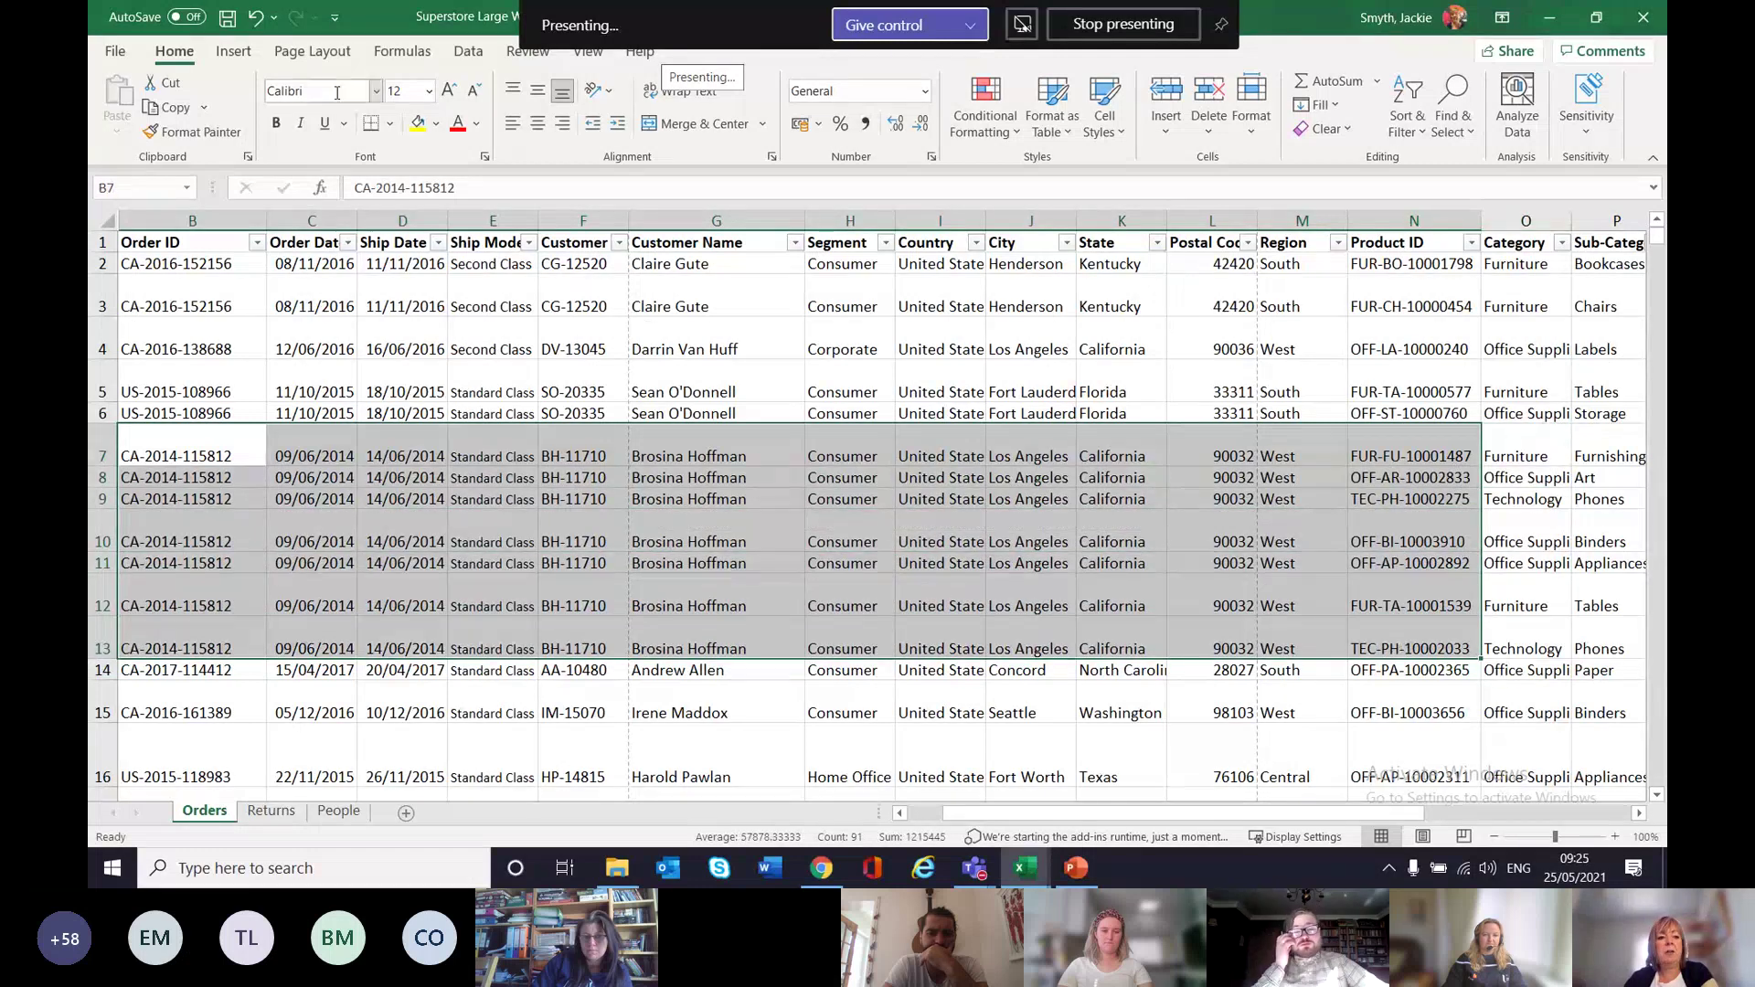
pyautogui.click(314, 51)
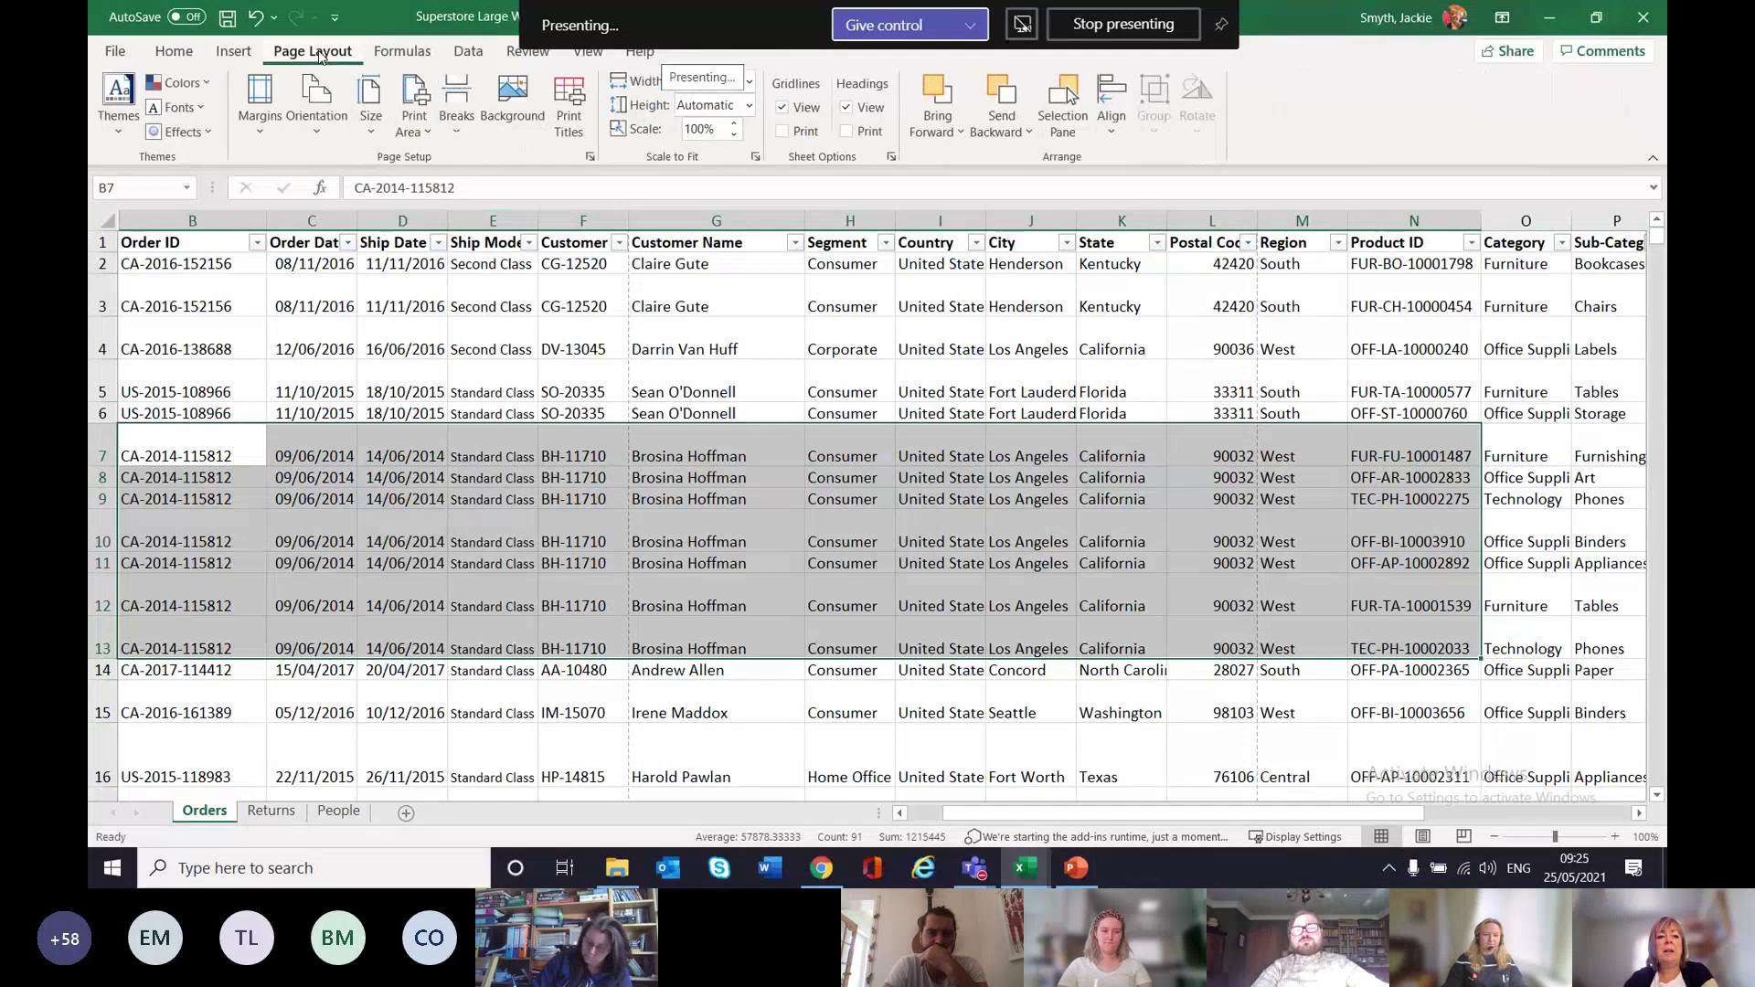
pyautogui.click(414, 124)
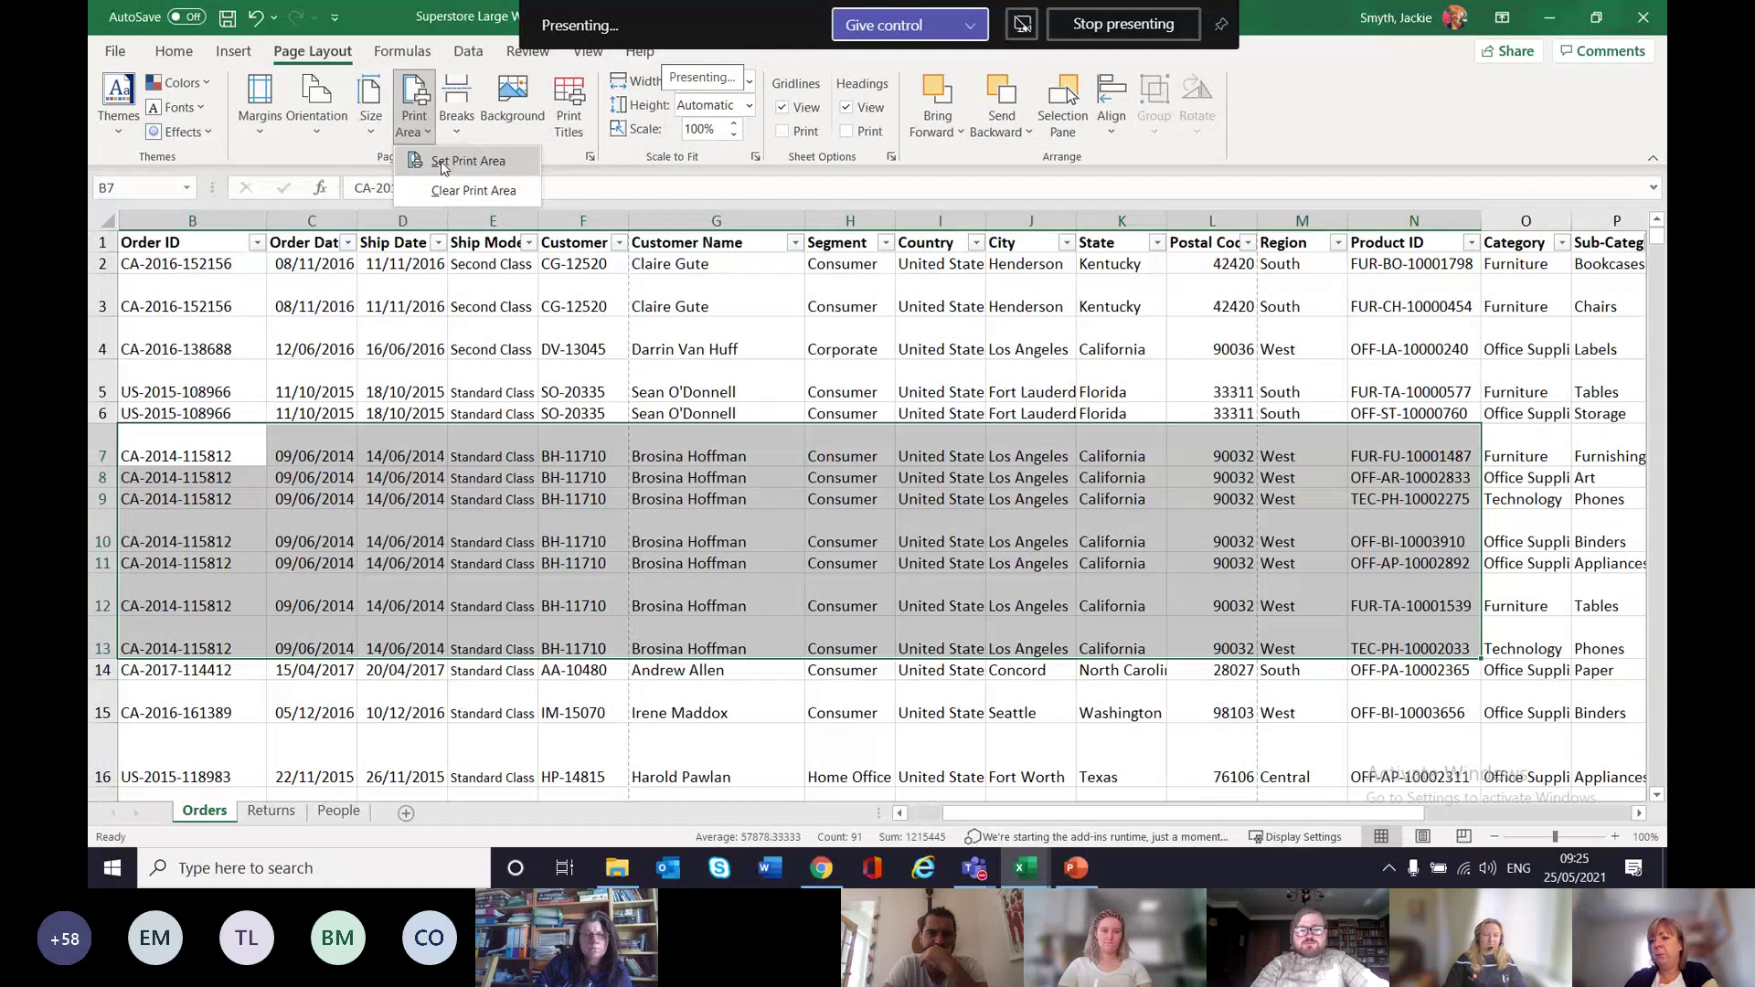
pyautogui.click(441, 161)
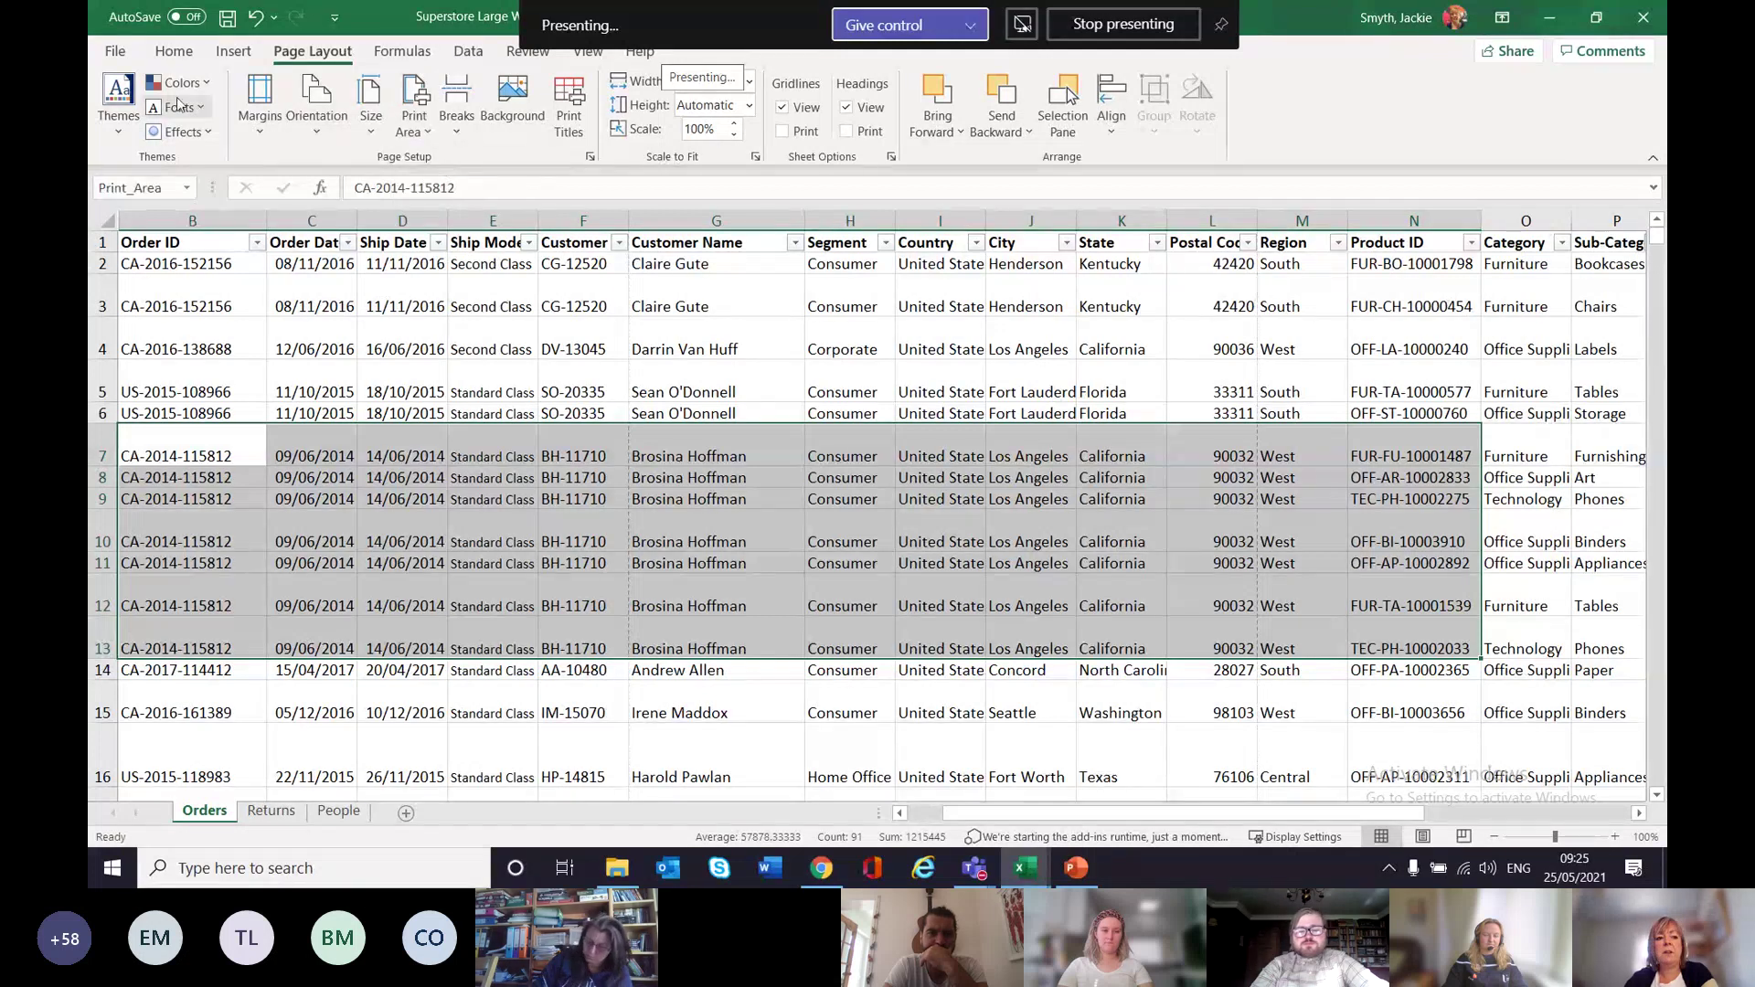
# Preview the print area's printout and set the page to Landscape Orientation.
pyautogui.click(119, 52)
pyautogui.click(146, 368)
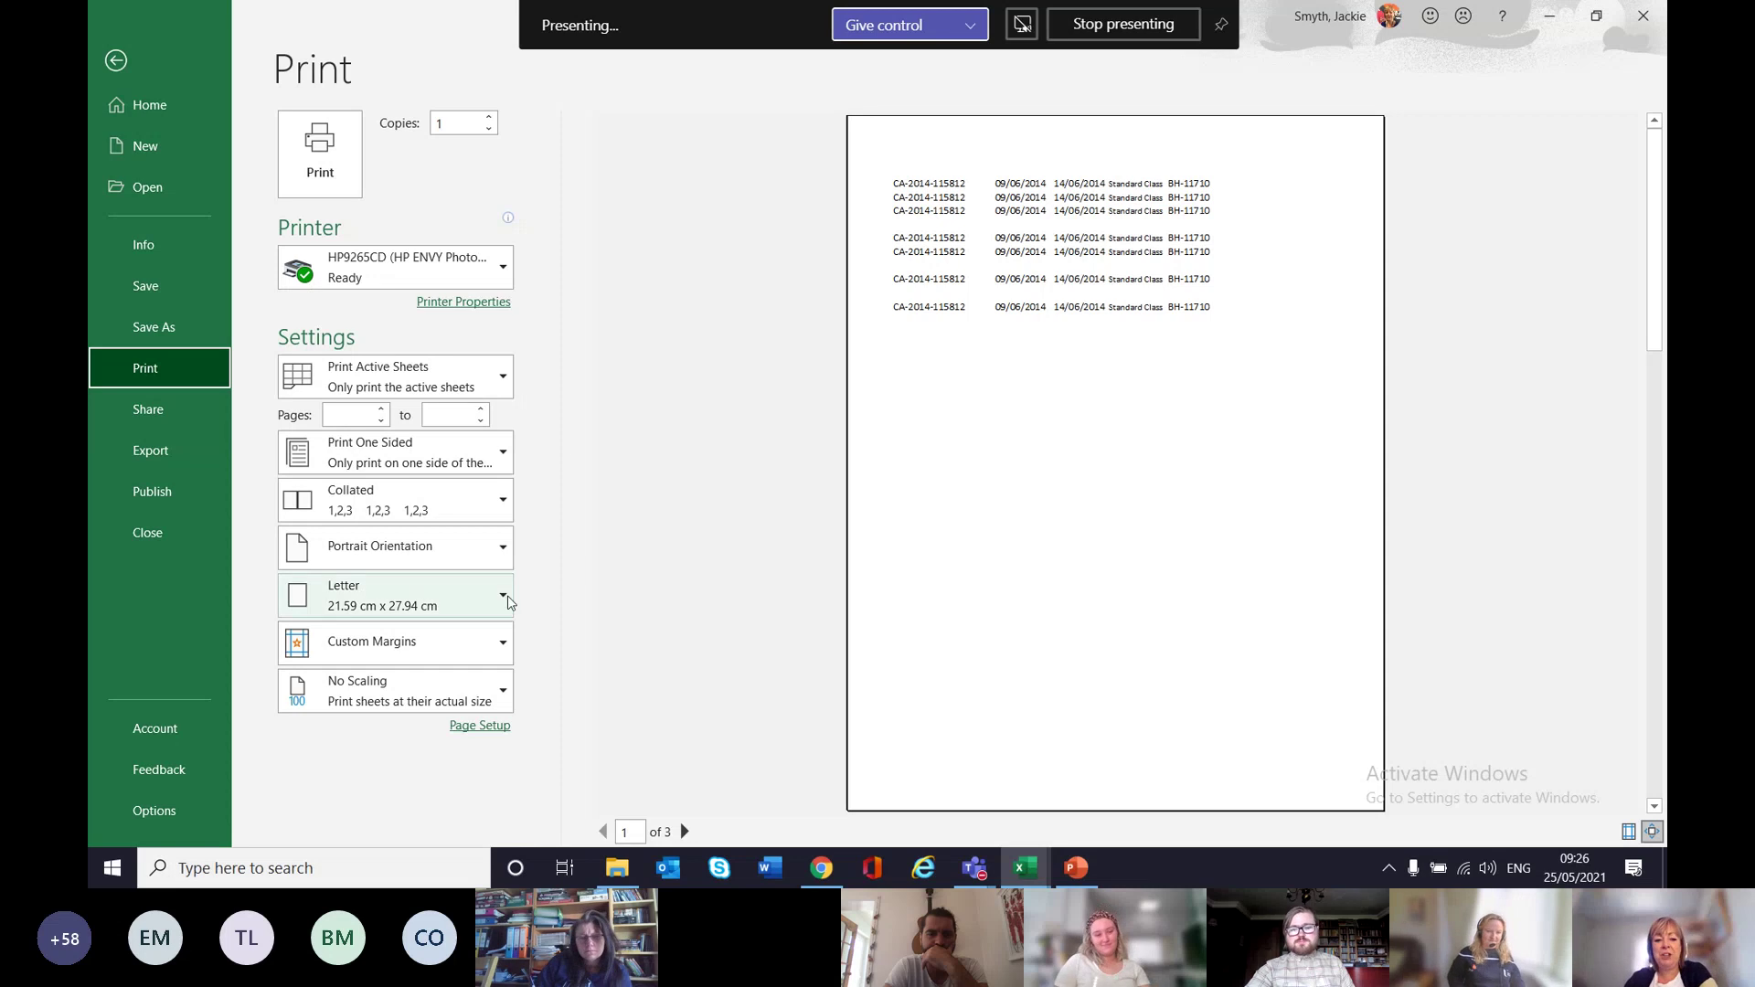
pyautogui.click(437, 541)
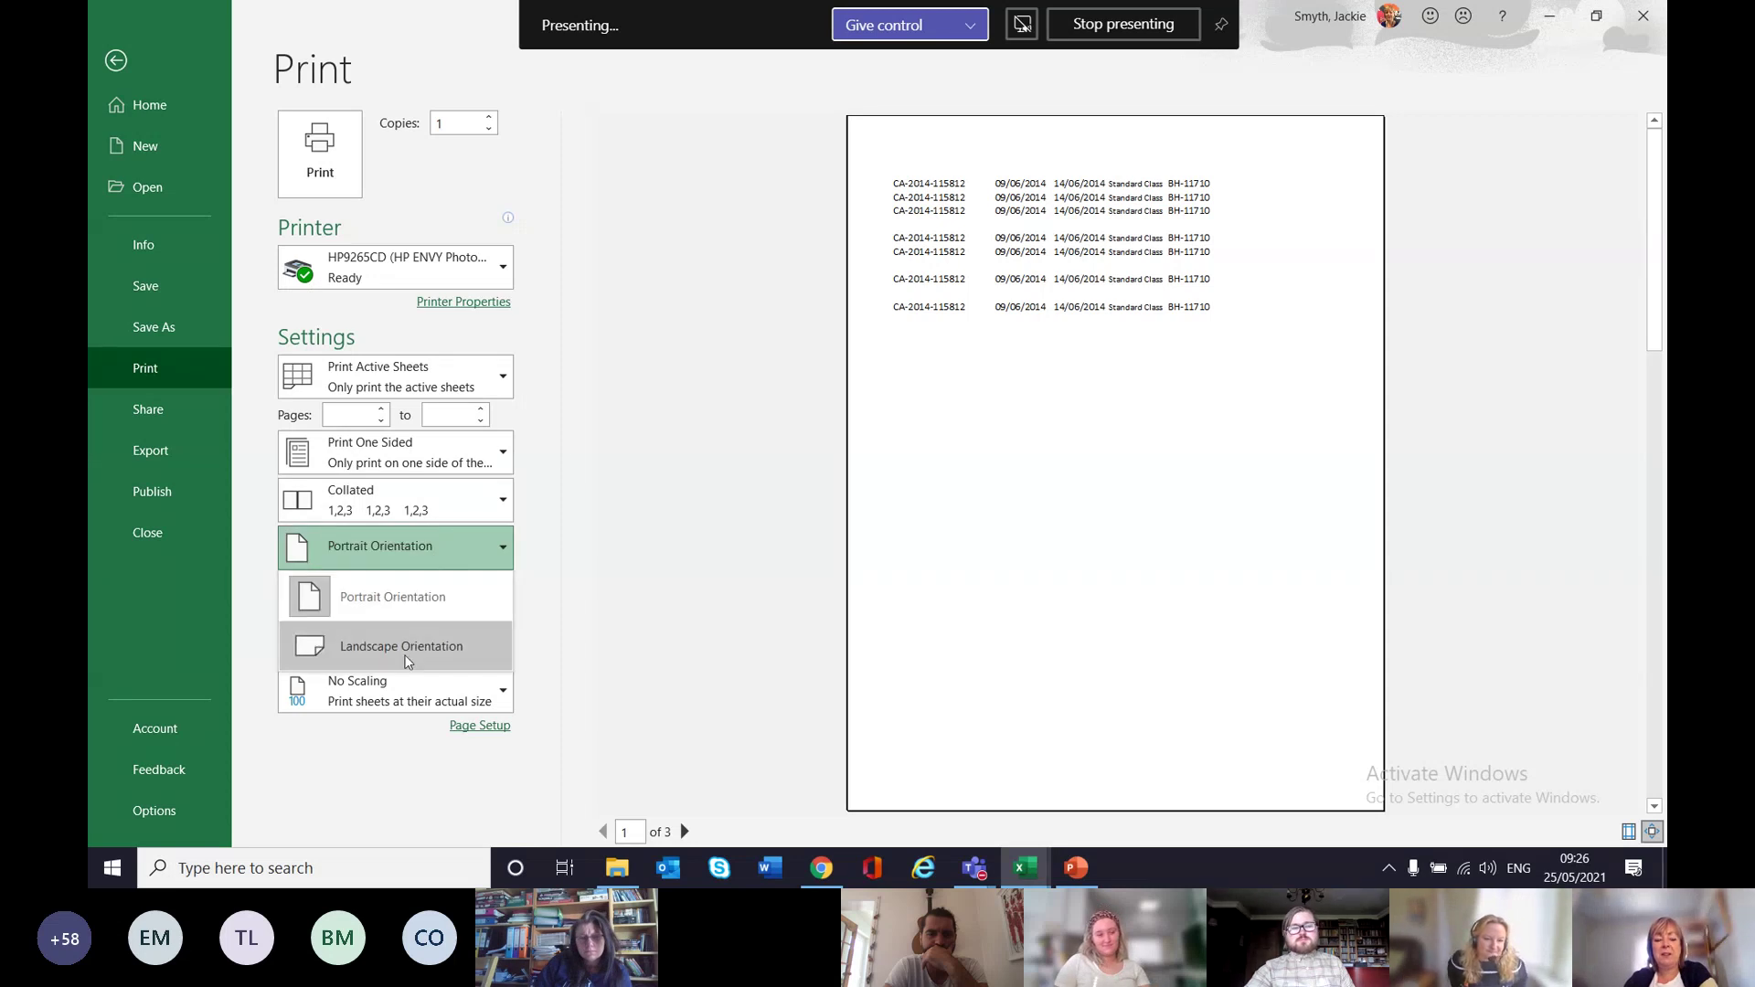
pyautogui.click(408, 659)
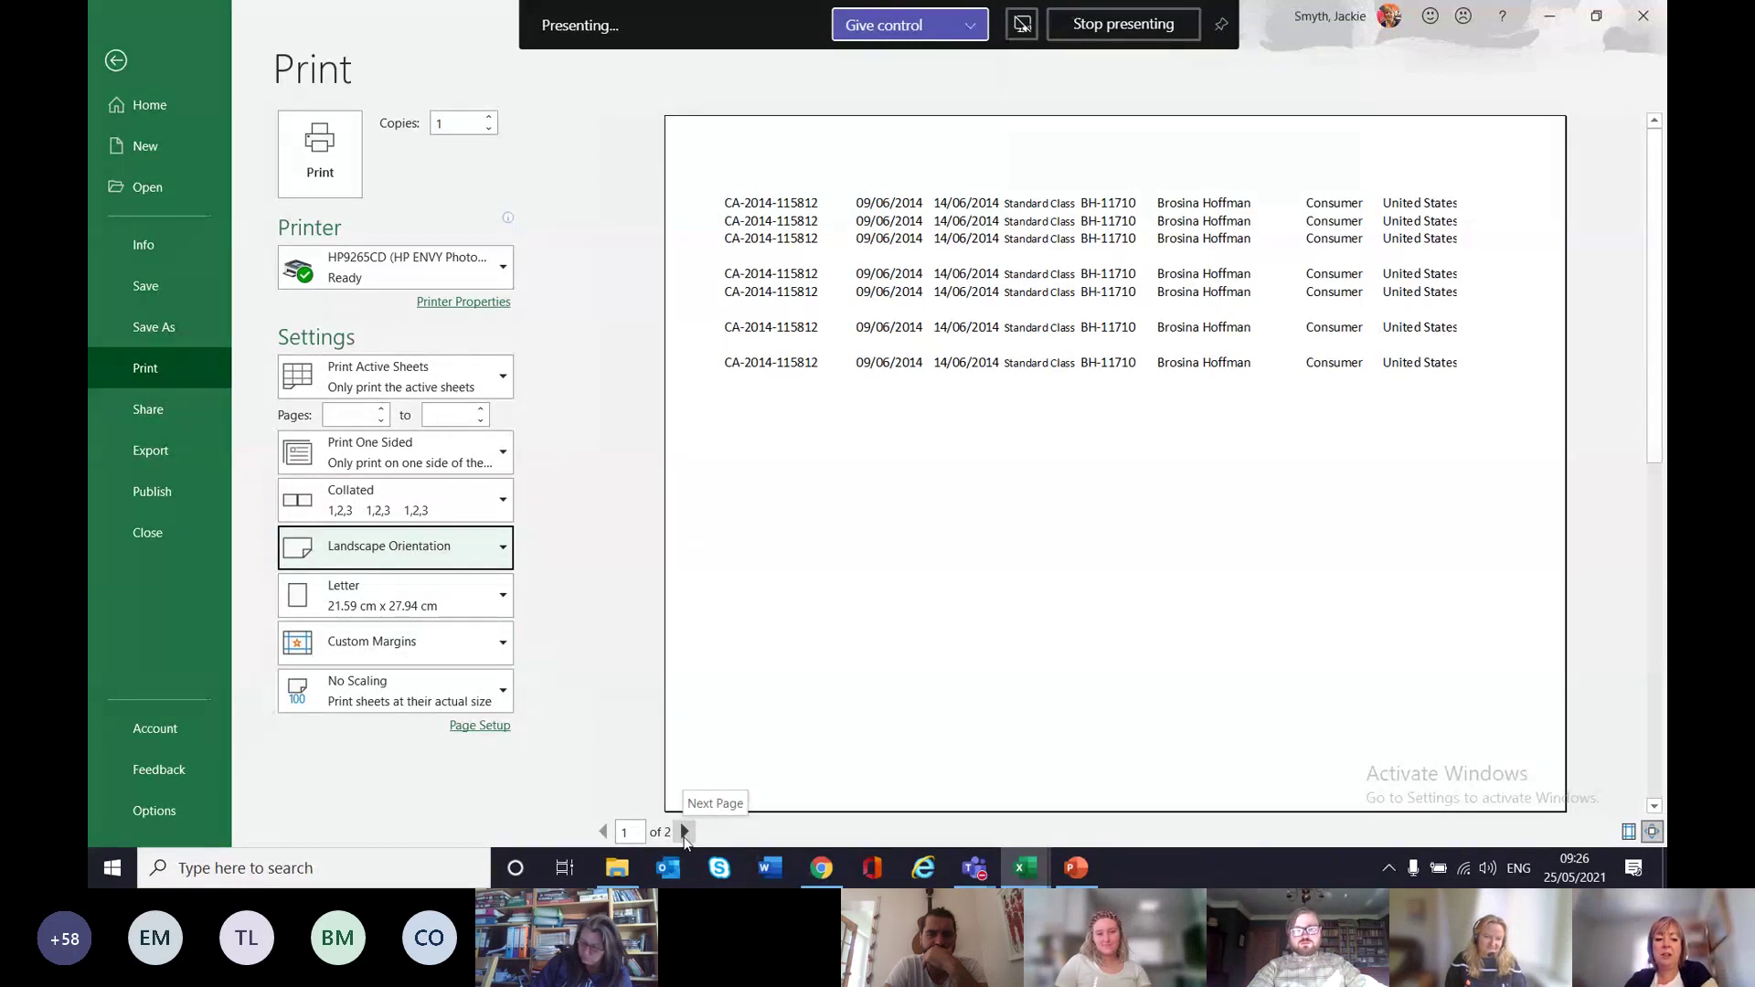
# Set the printout to Narrow Margins and scale it with Fit All Columns on One Page.
pyautogui.click(488, 650)
pyautogui.click(409, 484)
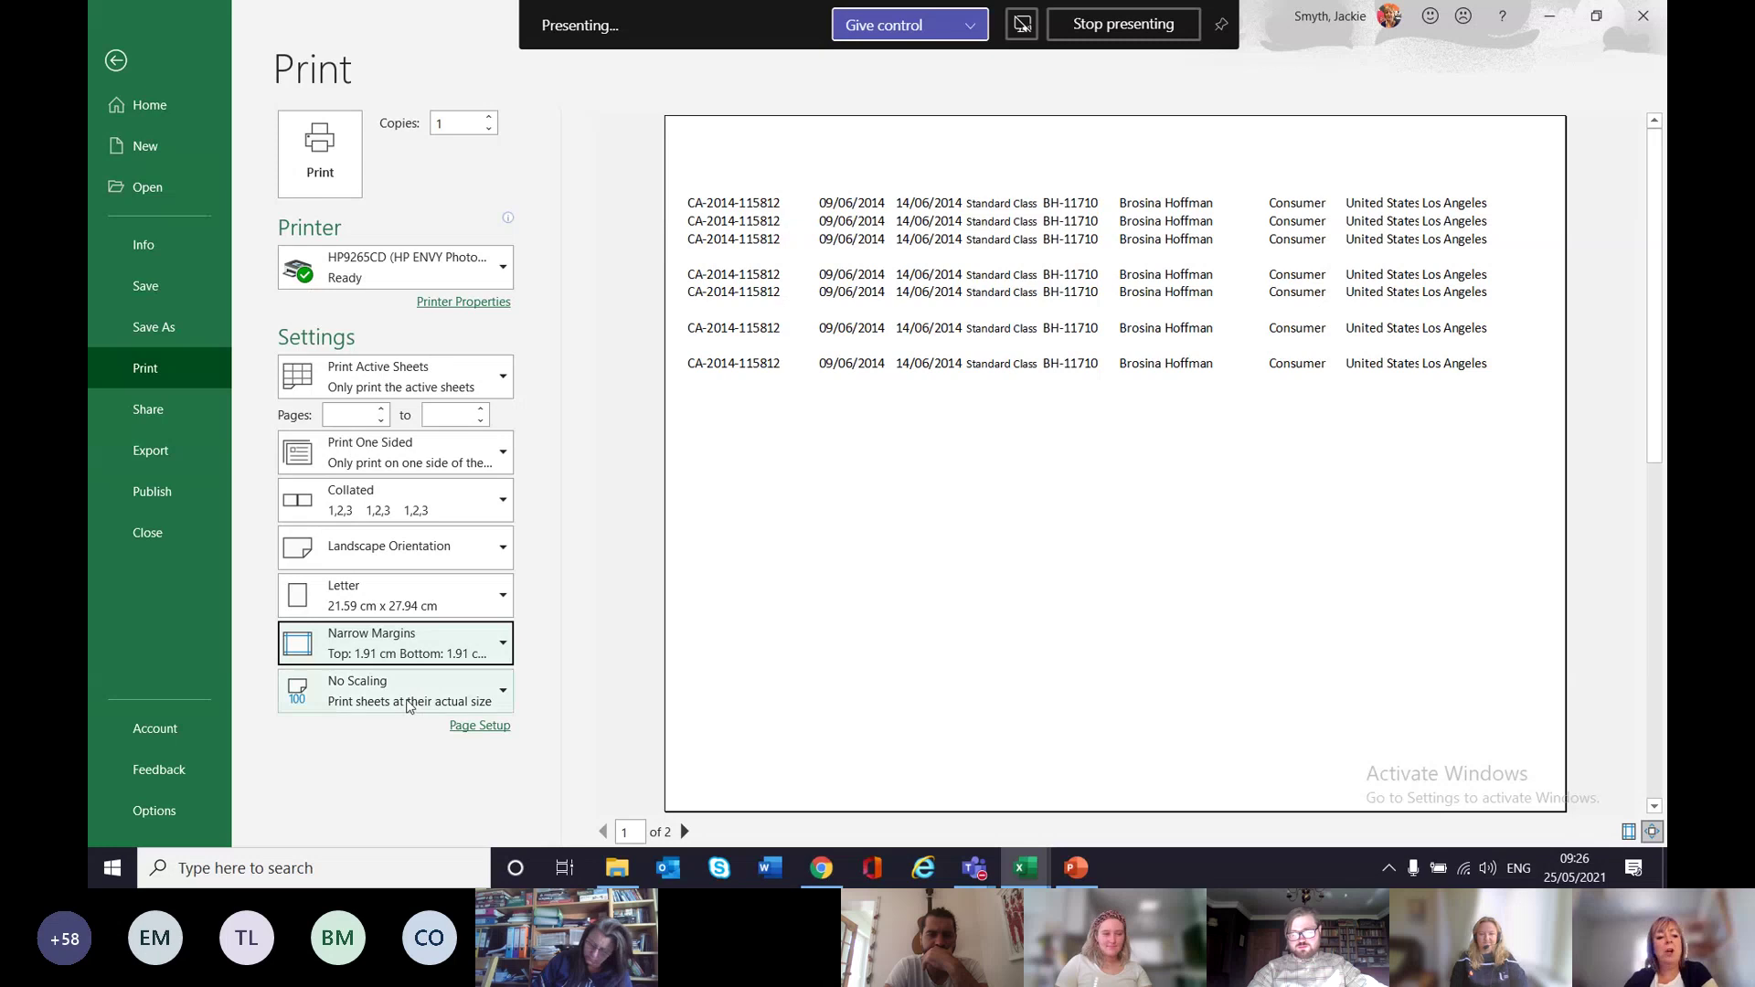
pyautogui.click(409, 701)
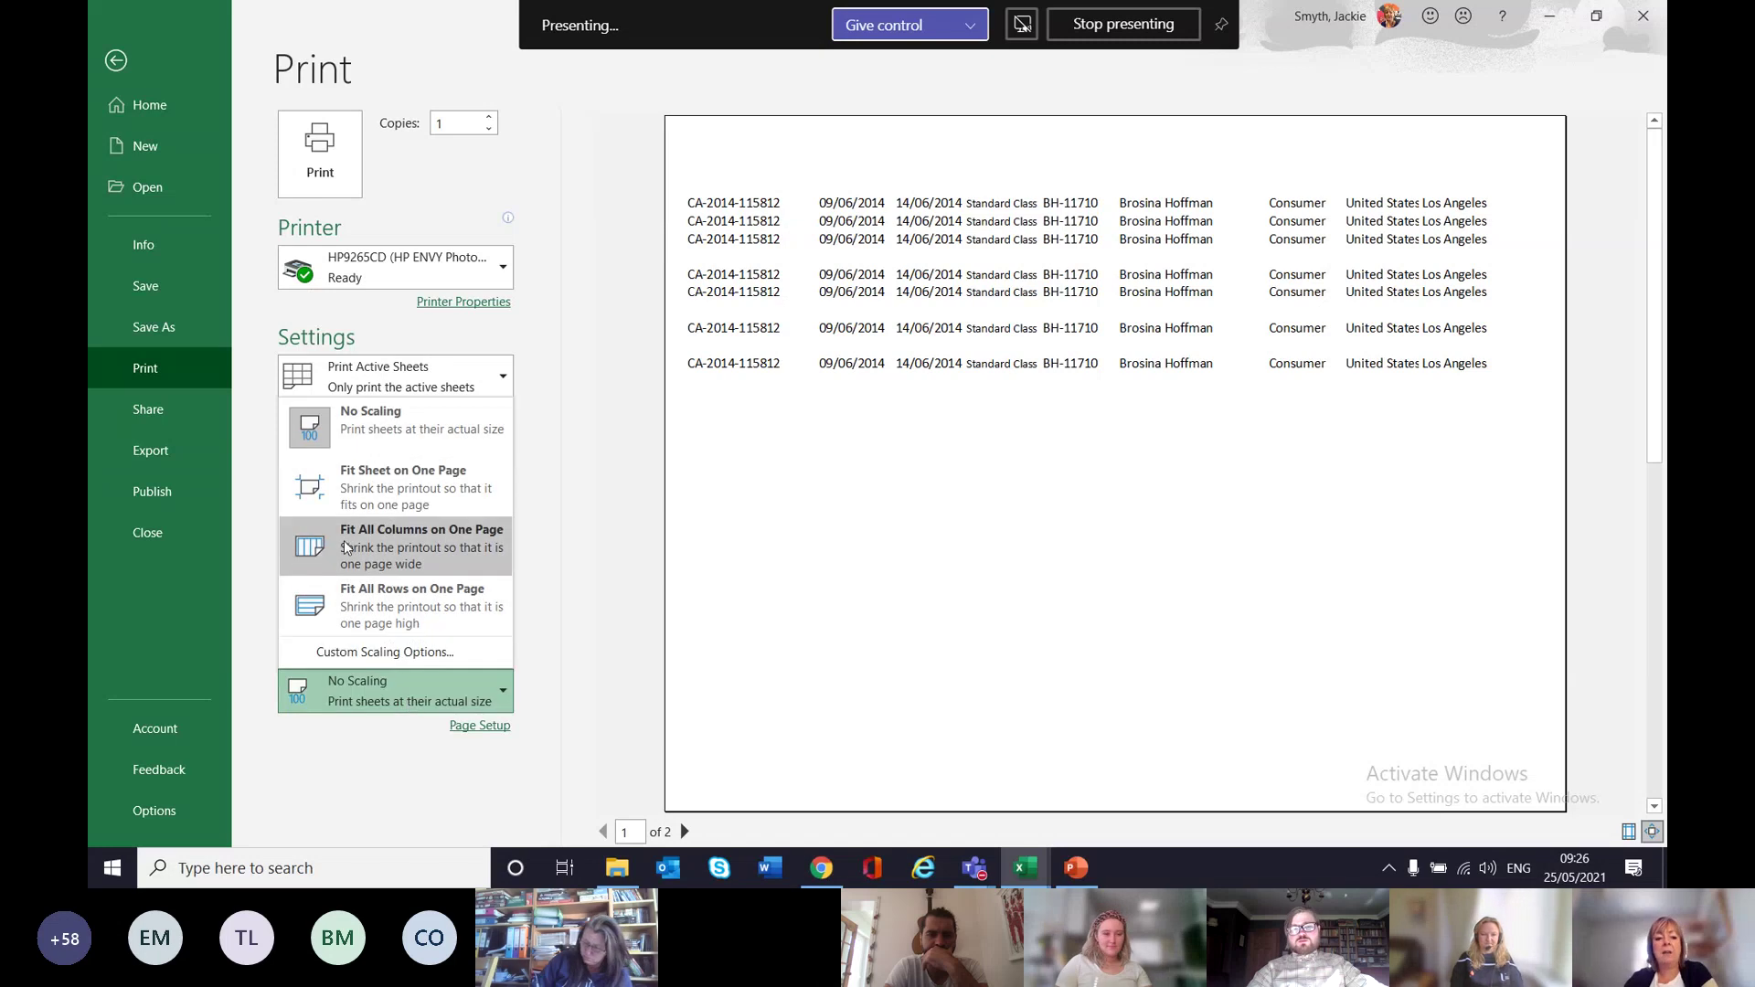
pyautogui.click(445, 535)
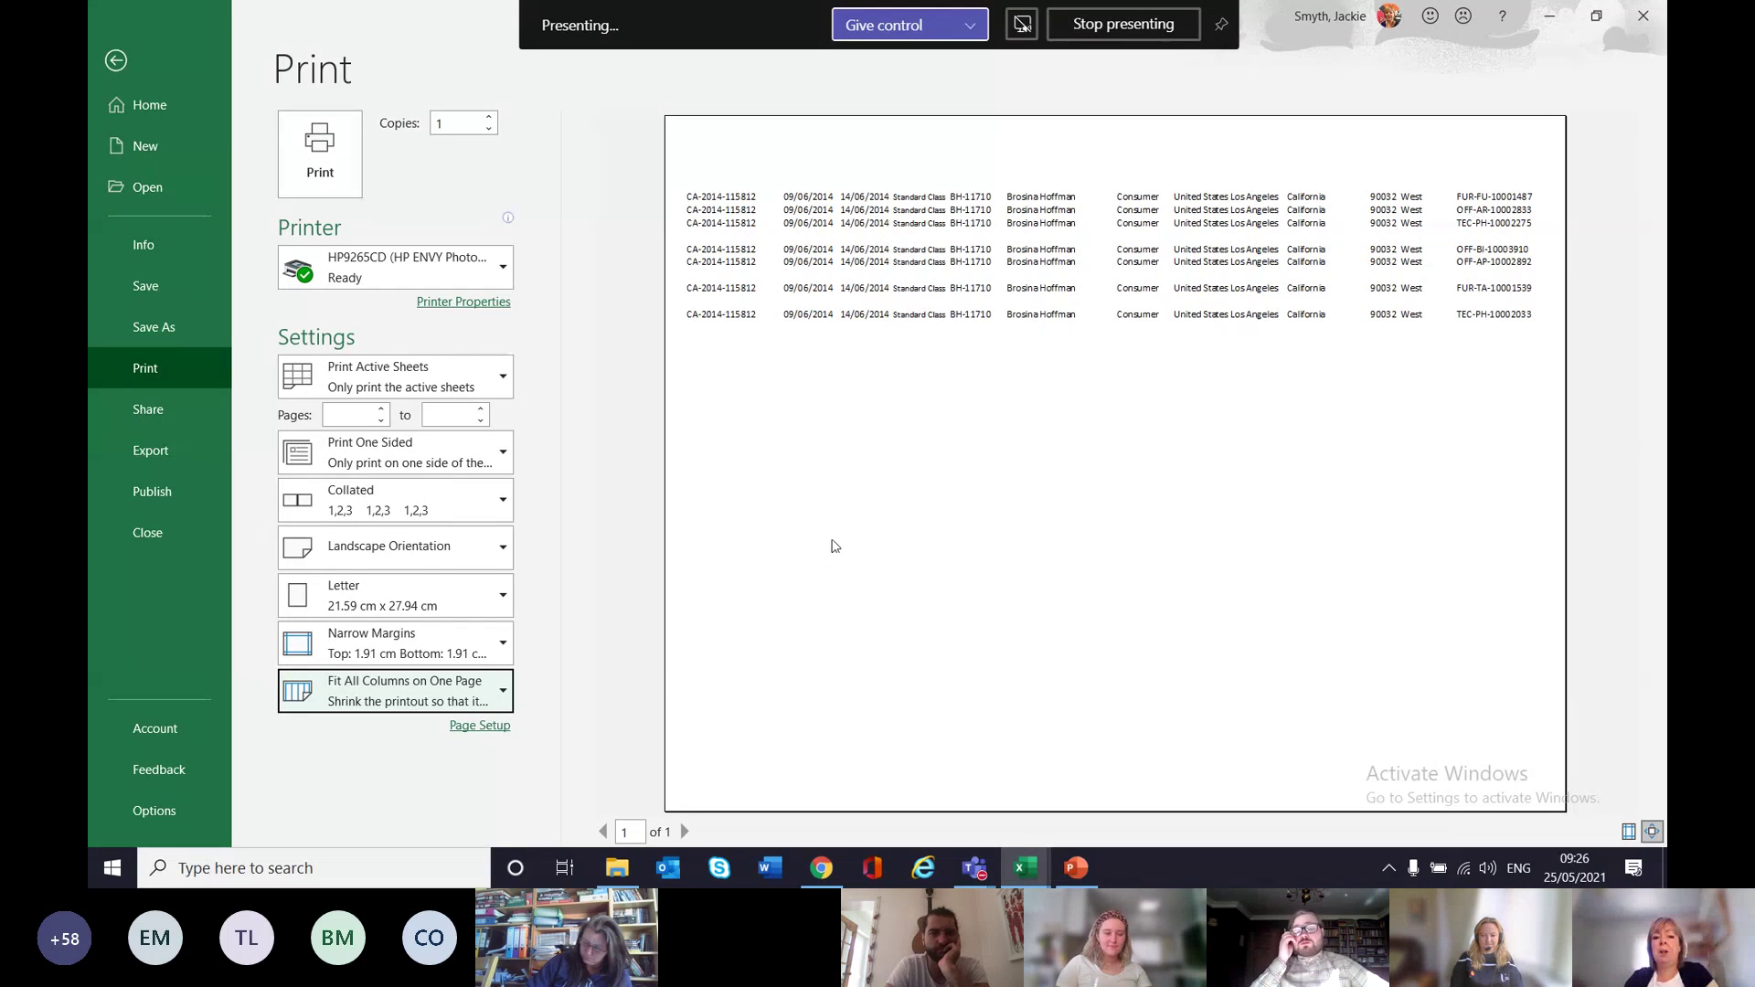
pyautogui.click(119, 64)
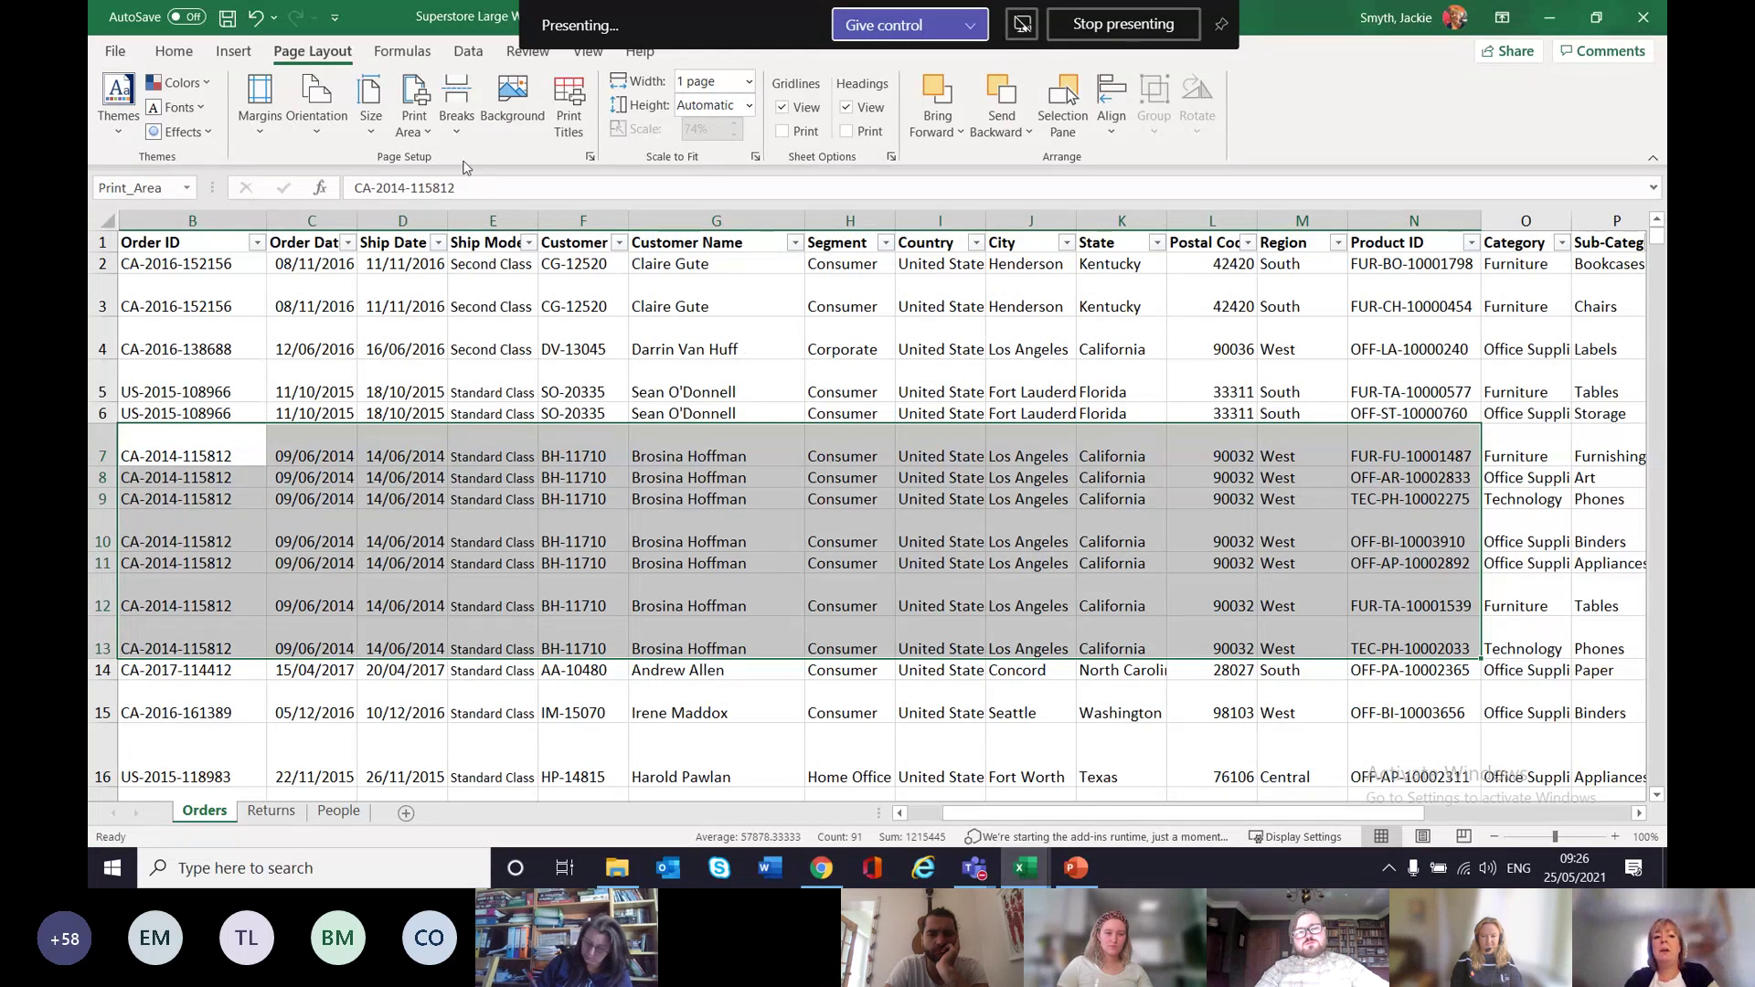
# Clear the print area from the Orders sheet.
pyautogui.click(423, 136)
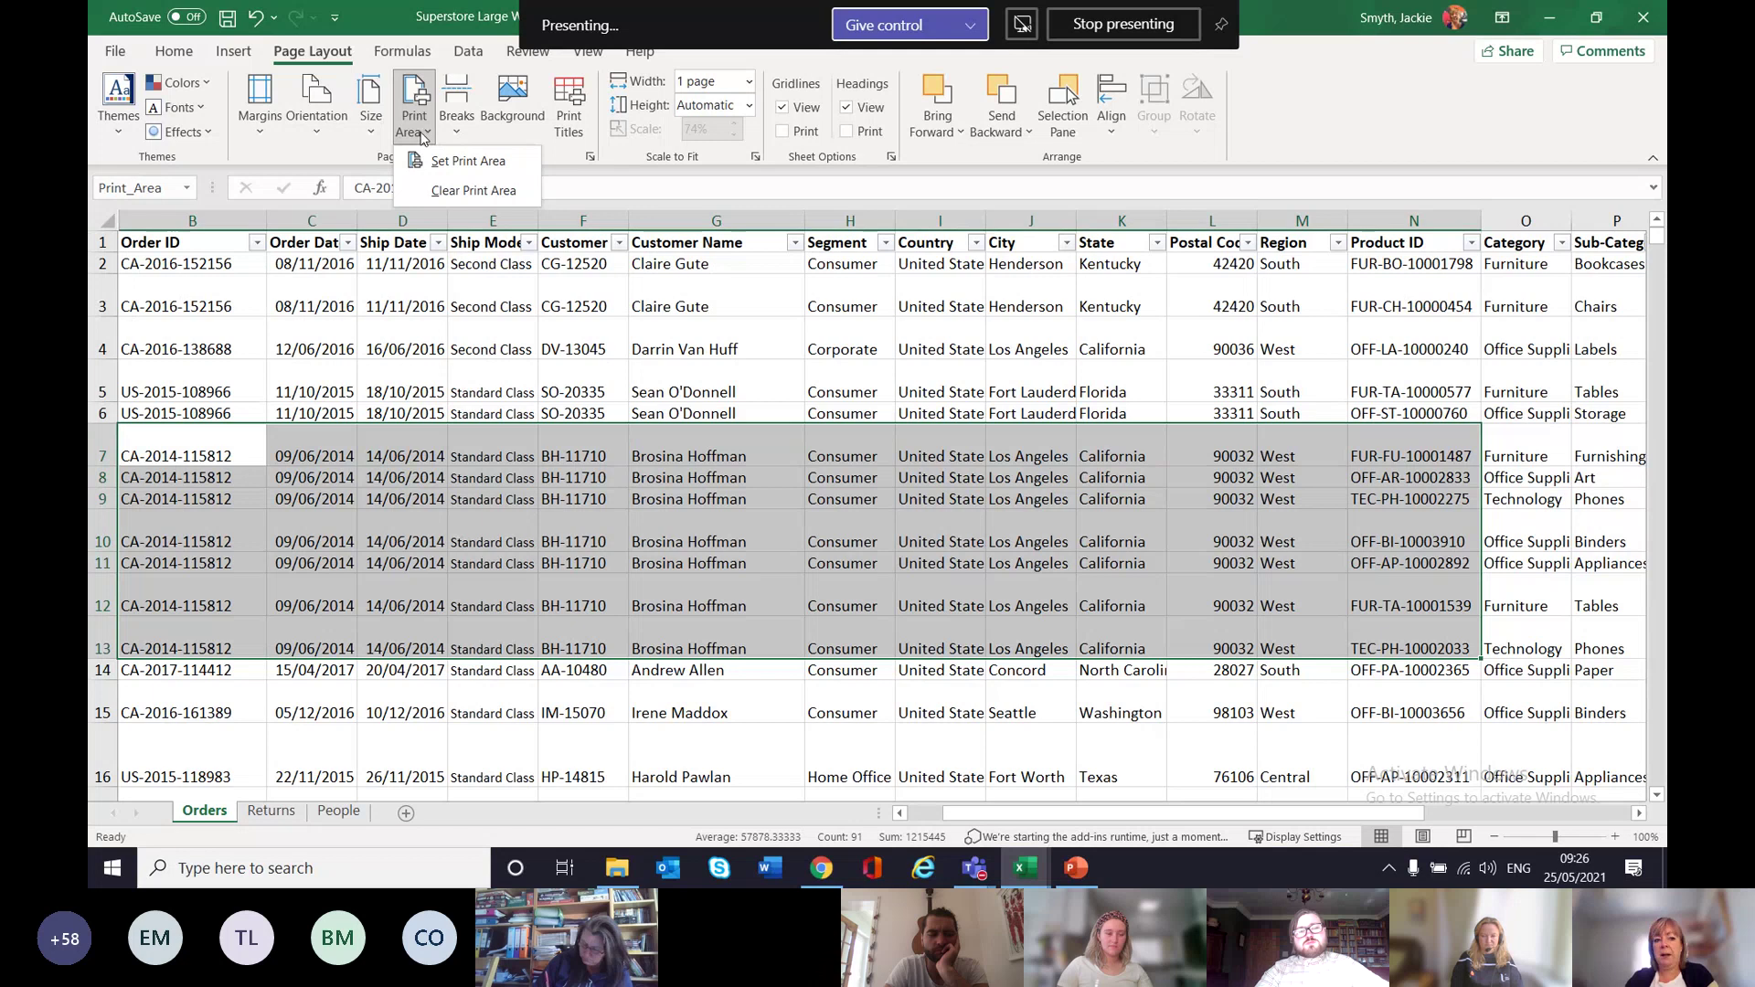
pyautogui.click(426, 190)
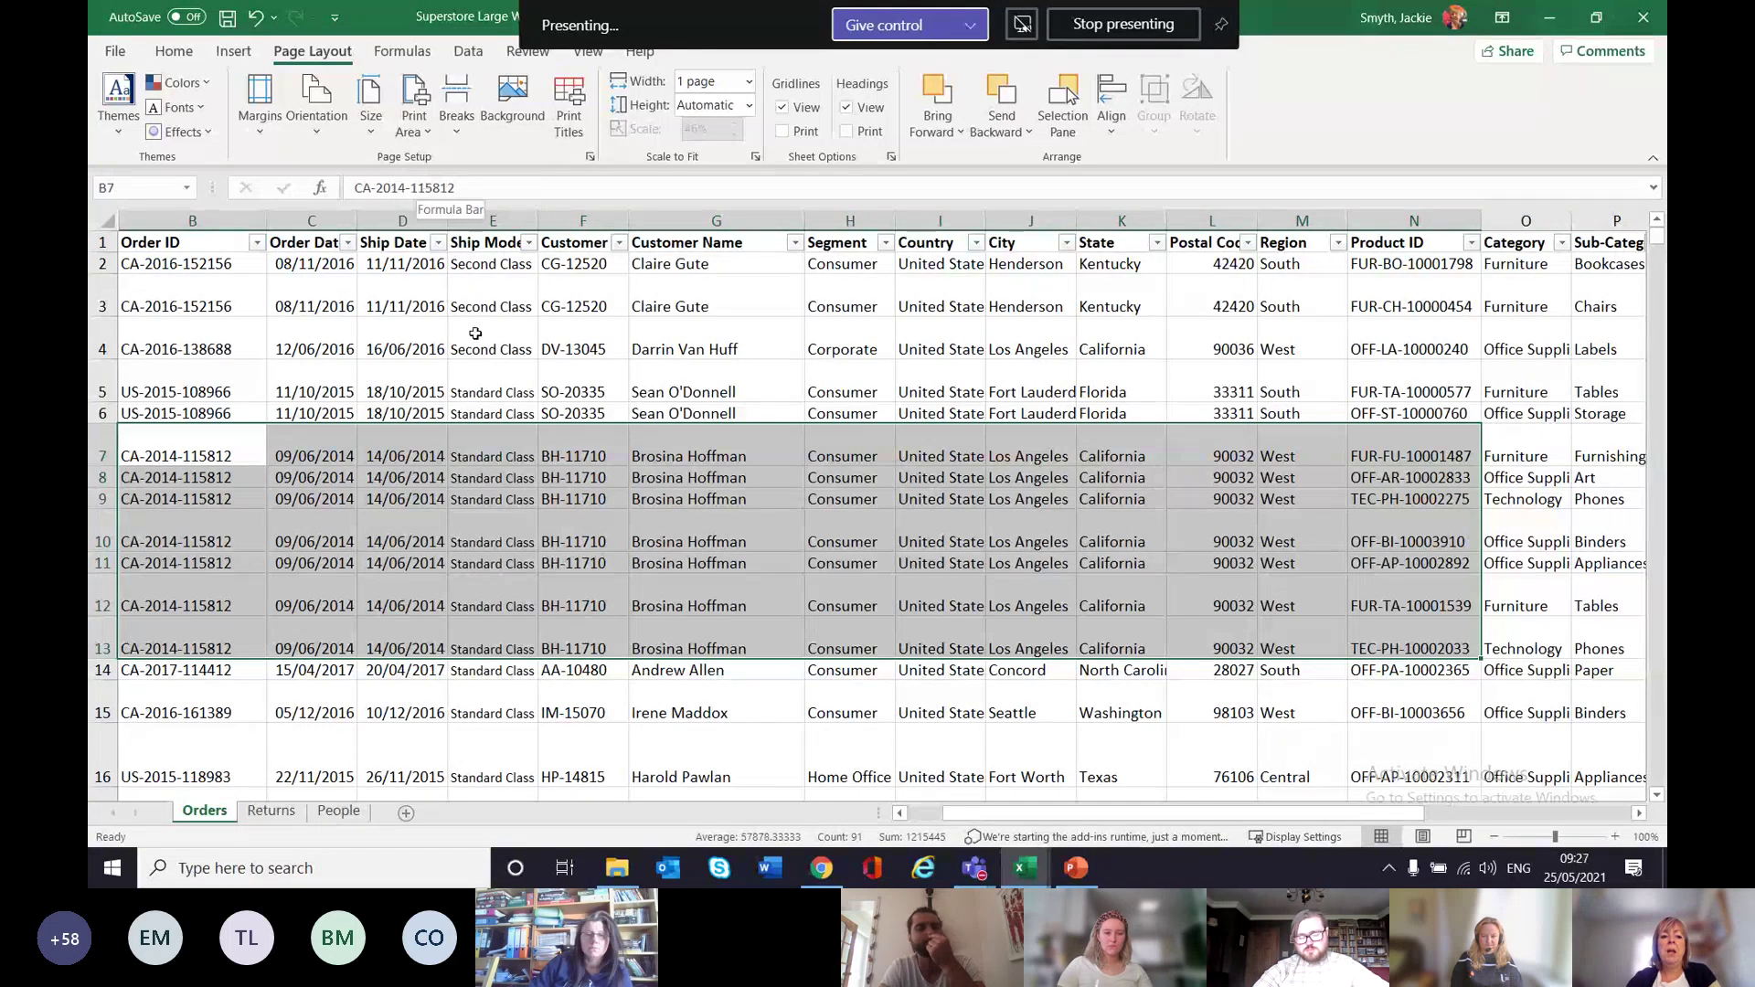
# Set the Orders sheet's print titles to repeat row 1 at the top and column B at the left.
pyautogui.click(582, 642)
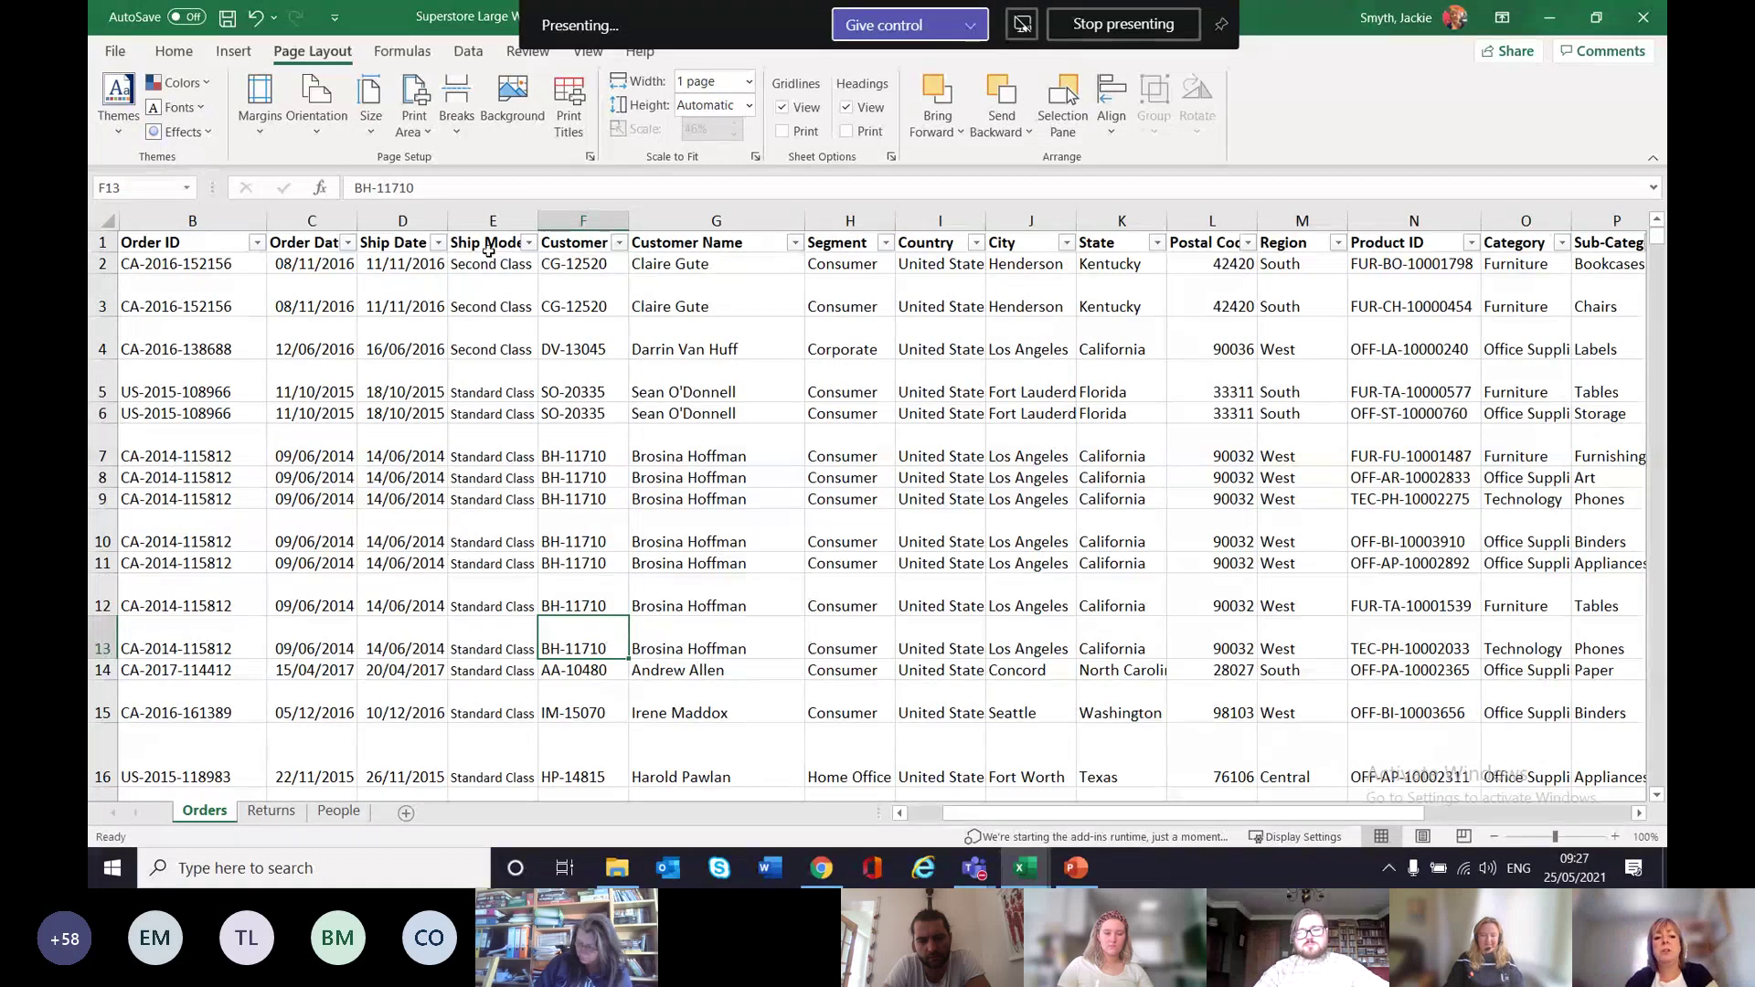
pyautogui.click(102, 242)
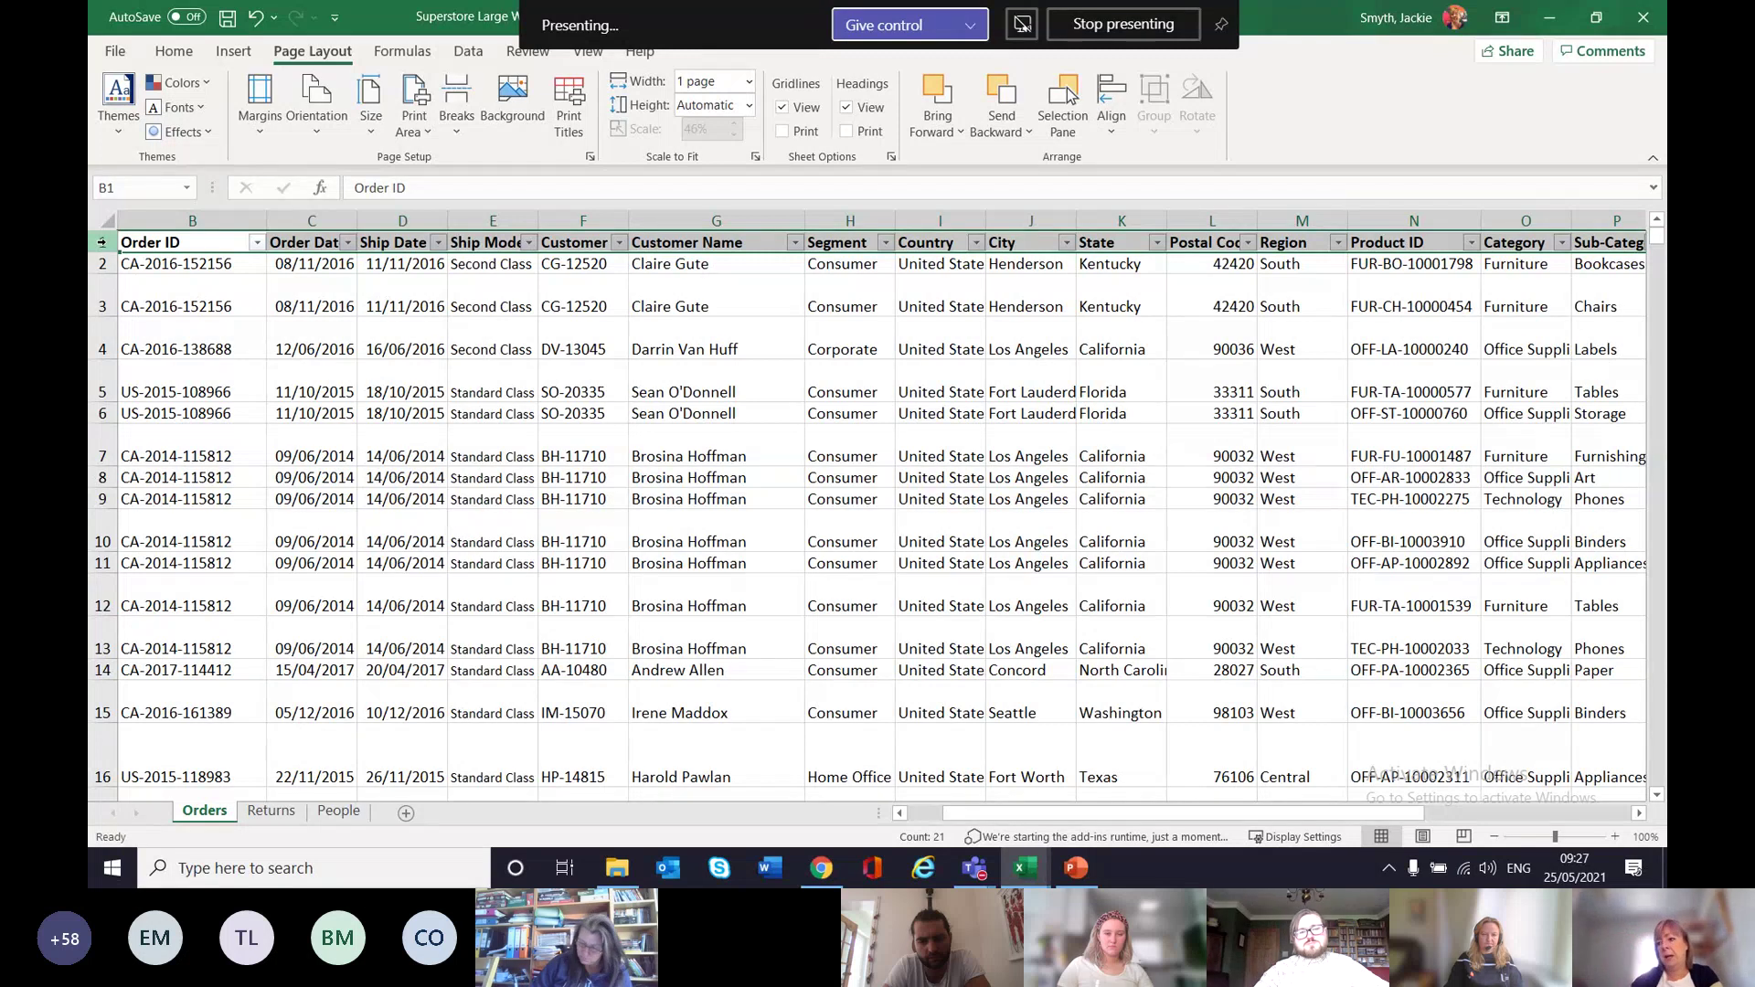
pyautogui.click(254, 345)
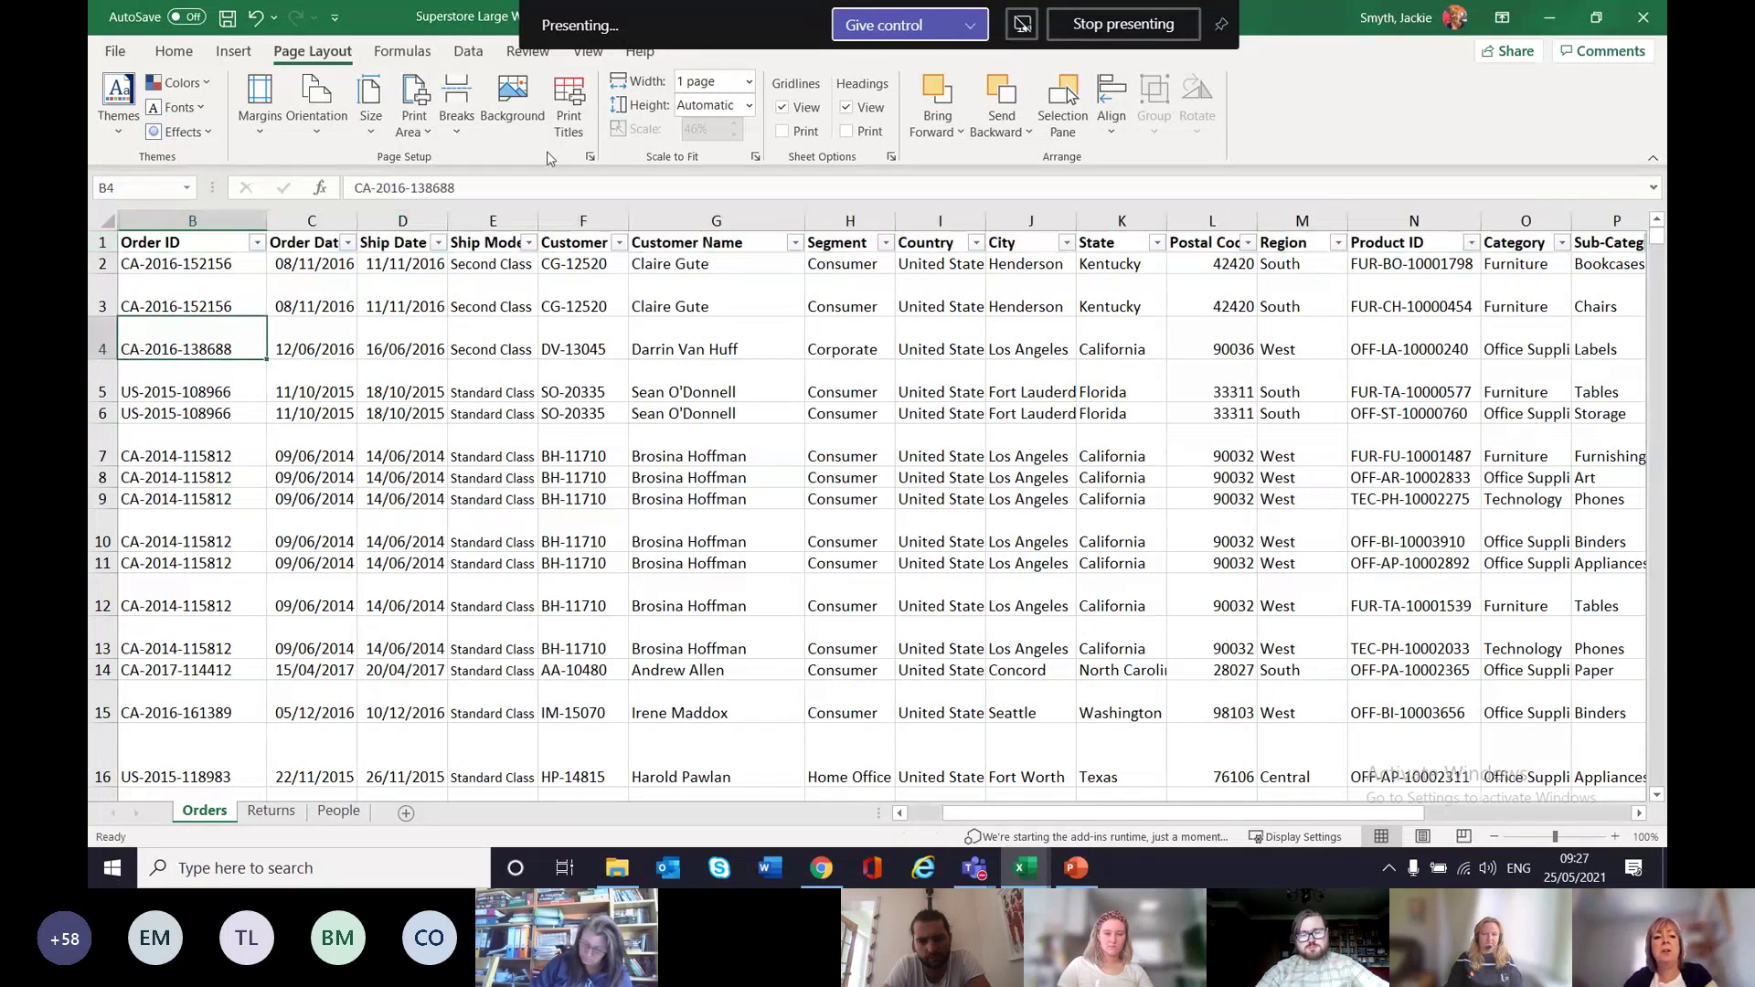
pyautogui.click(567, 108)
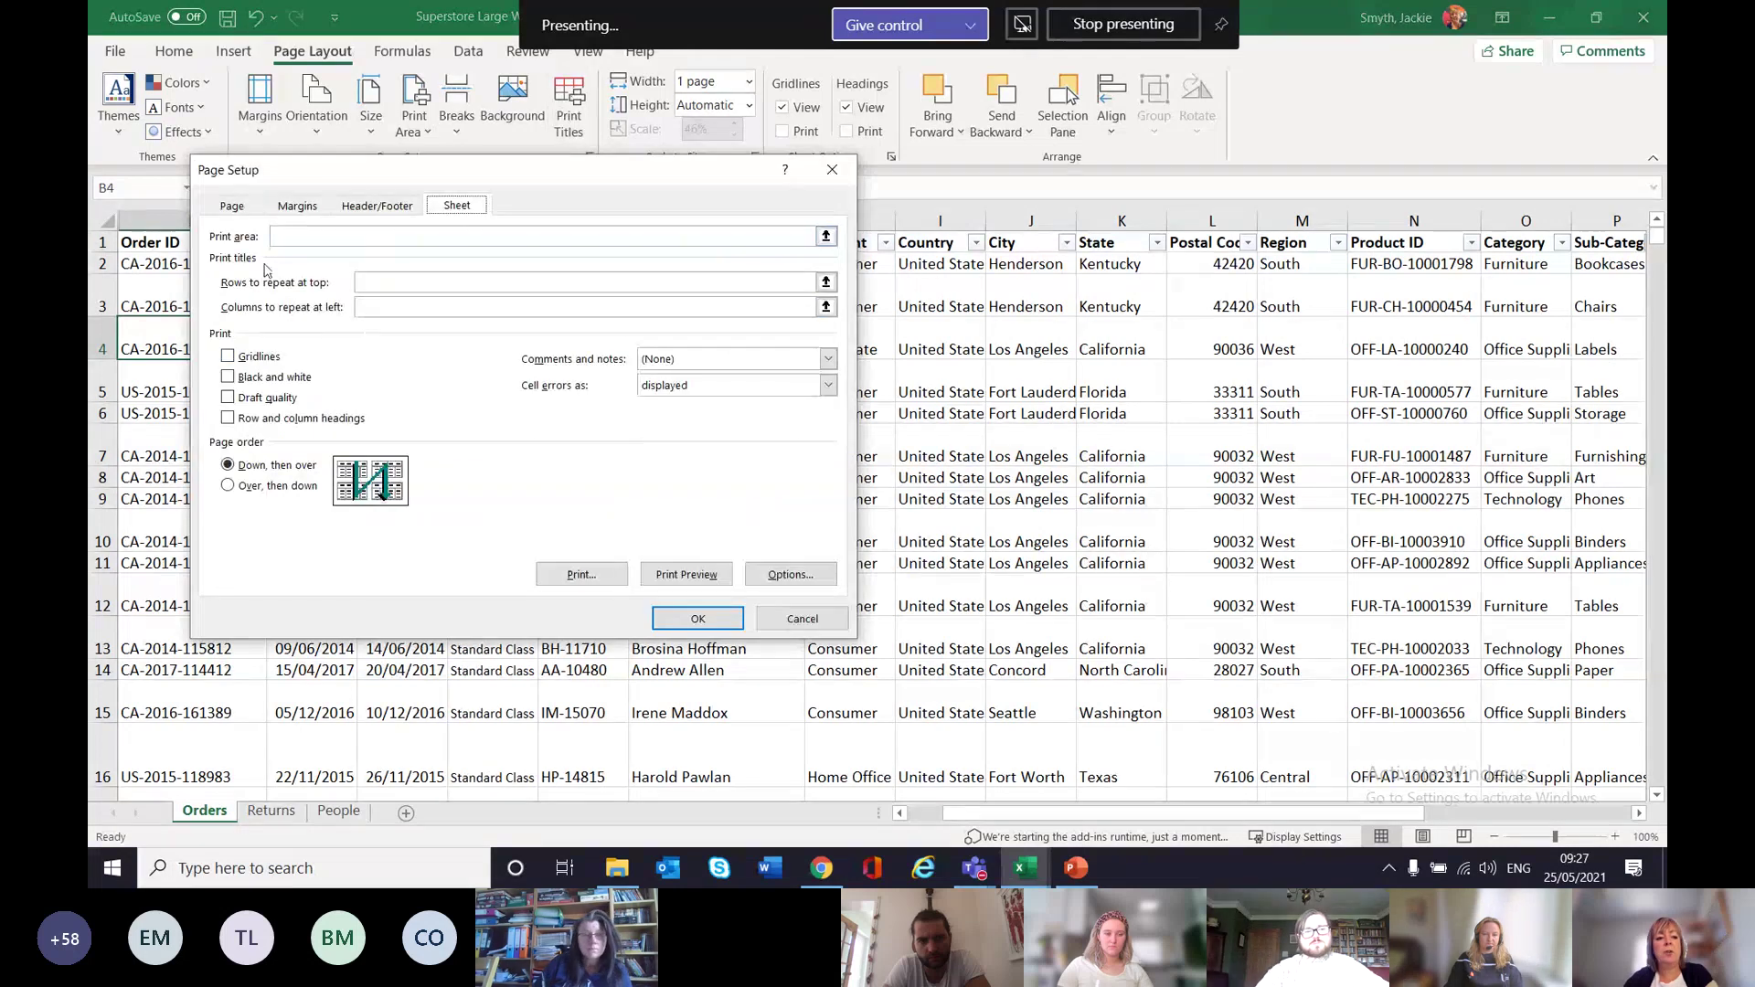
pyautogui.click(400, 280)
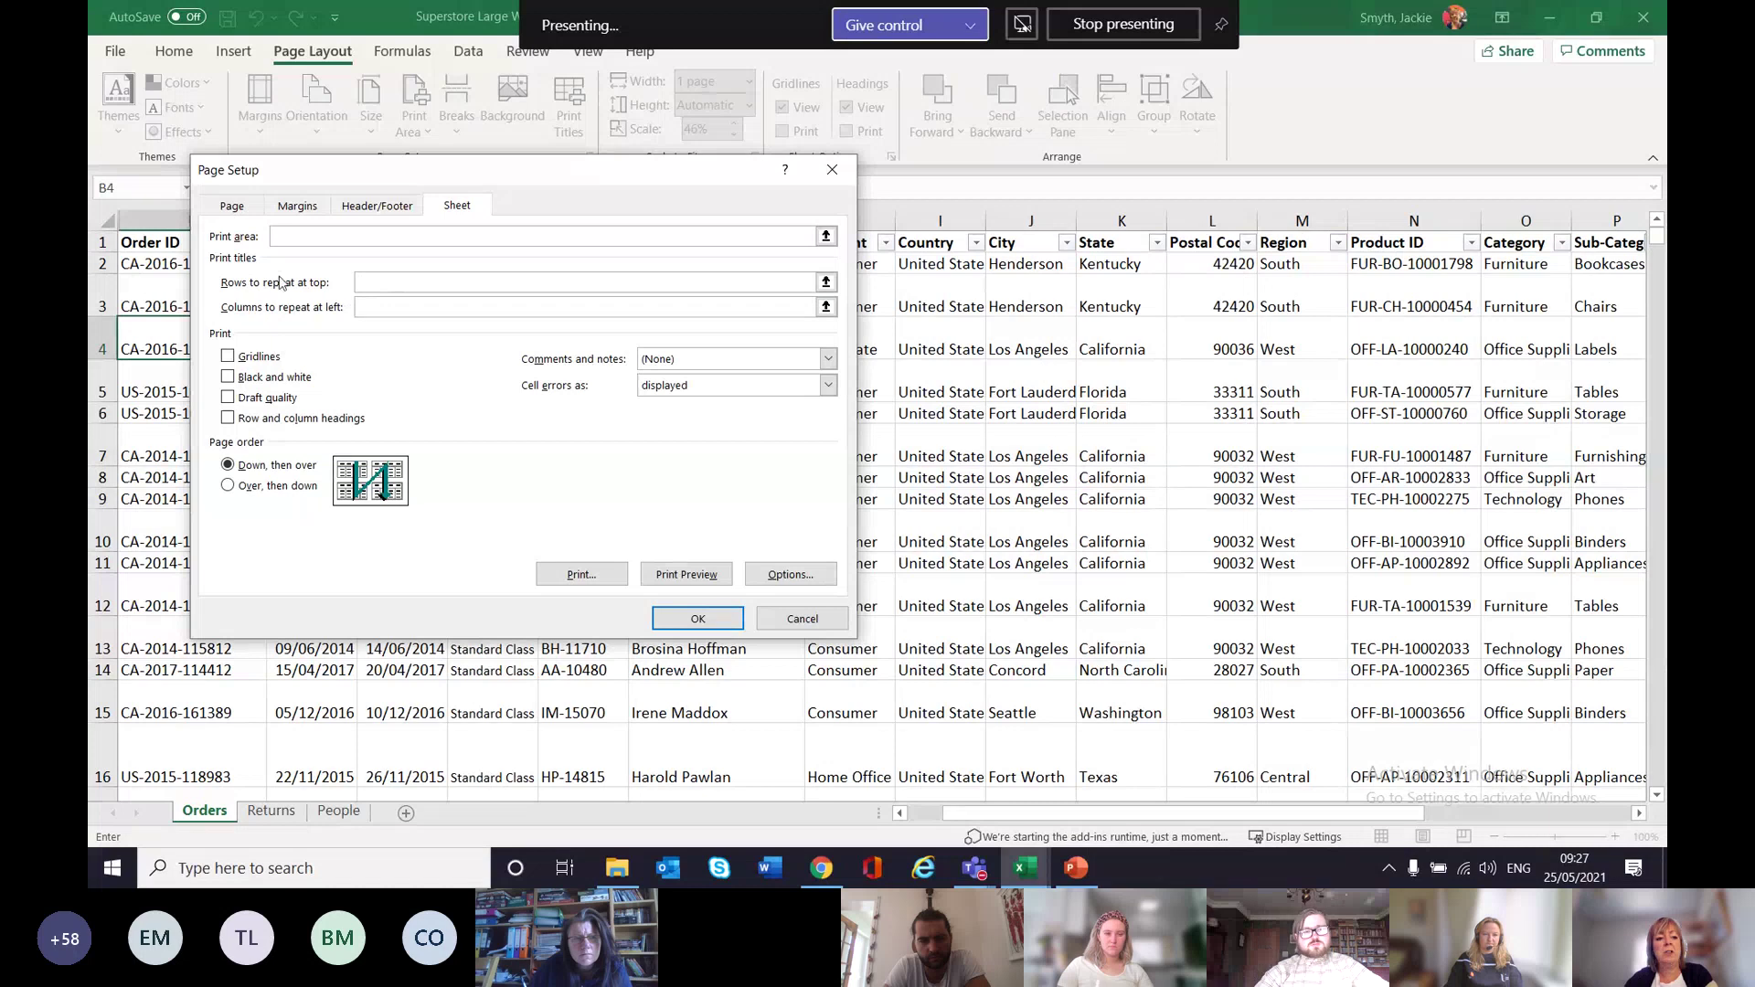
pyautogui.moveTo(315, 173); pyautogui.dragTo(725, 195)
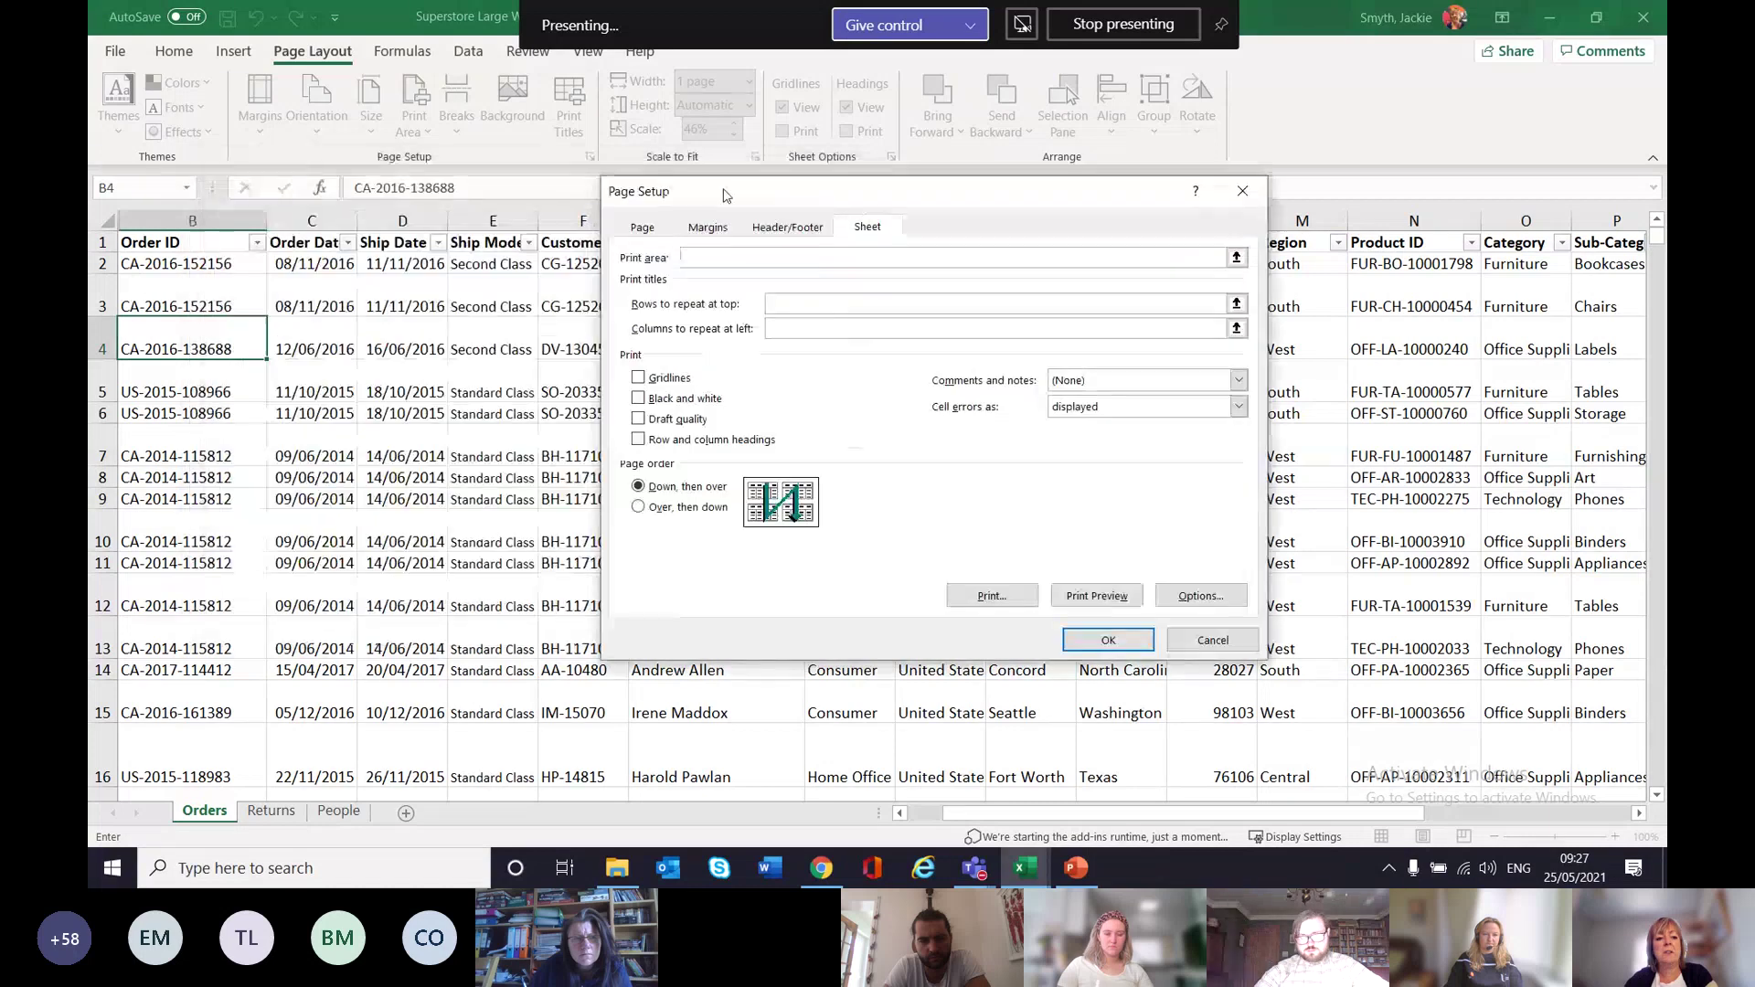
pyautogui.click(117, 243)
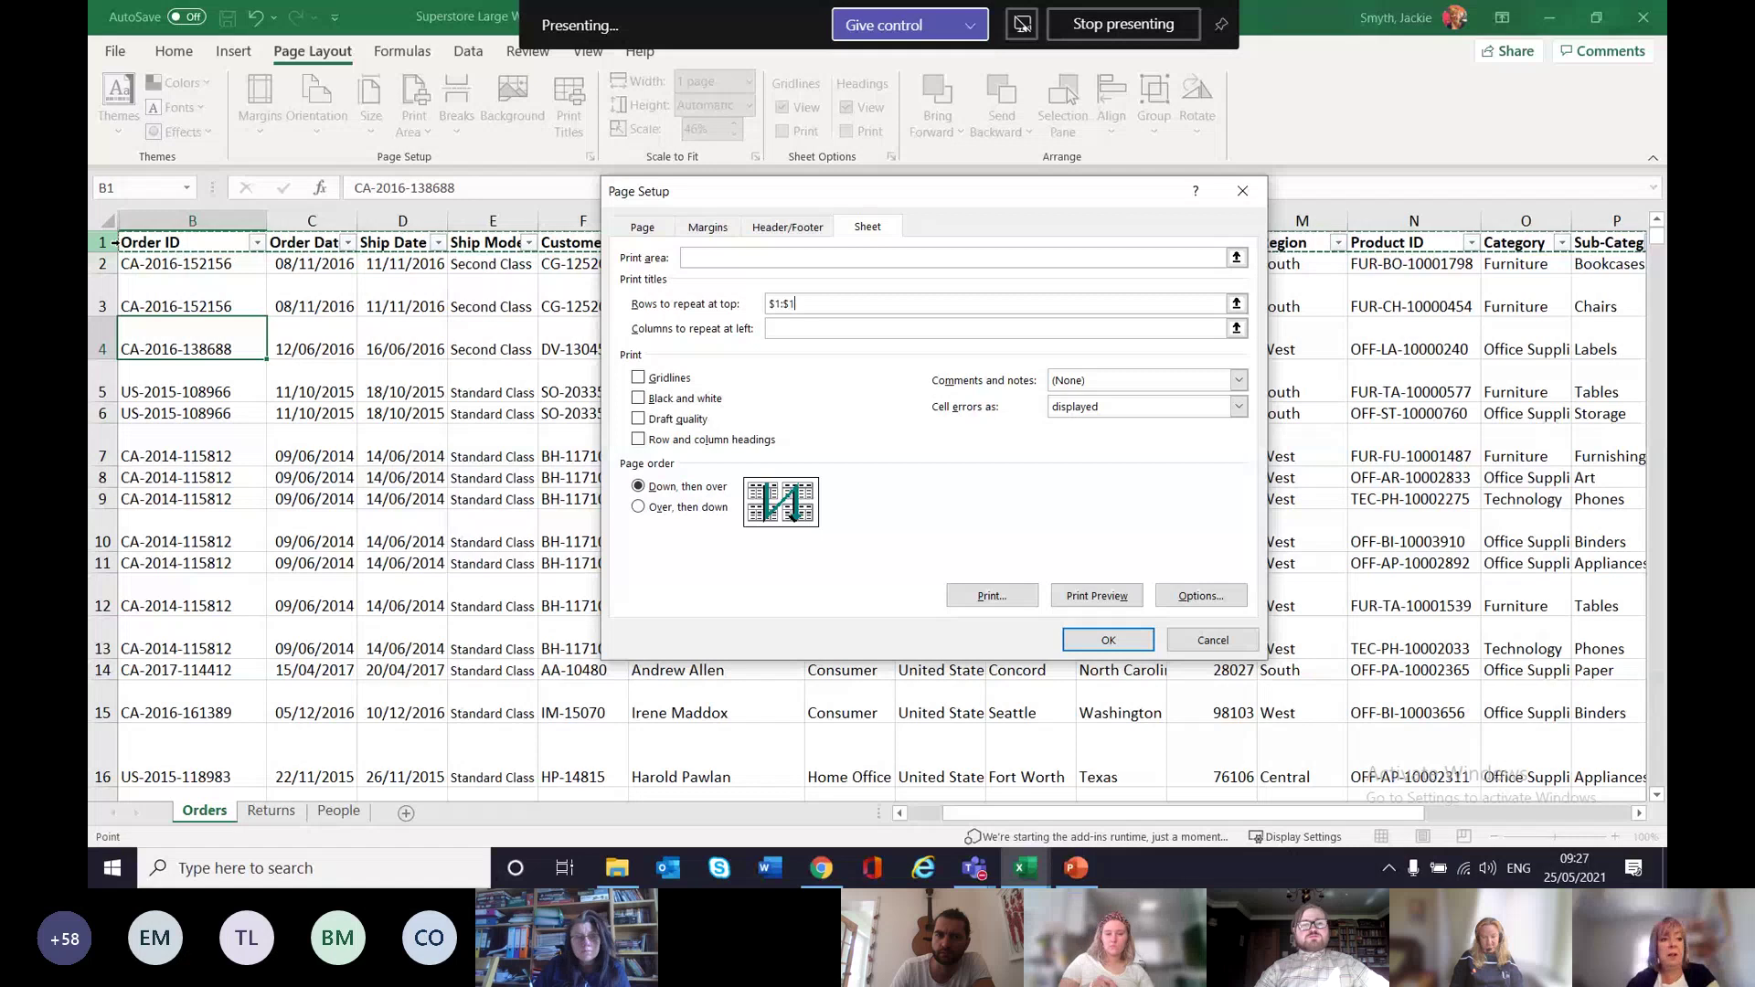
pyautogui.moveTo(108, 243); pyautogui.dragTo(103, 303)
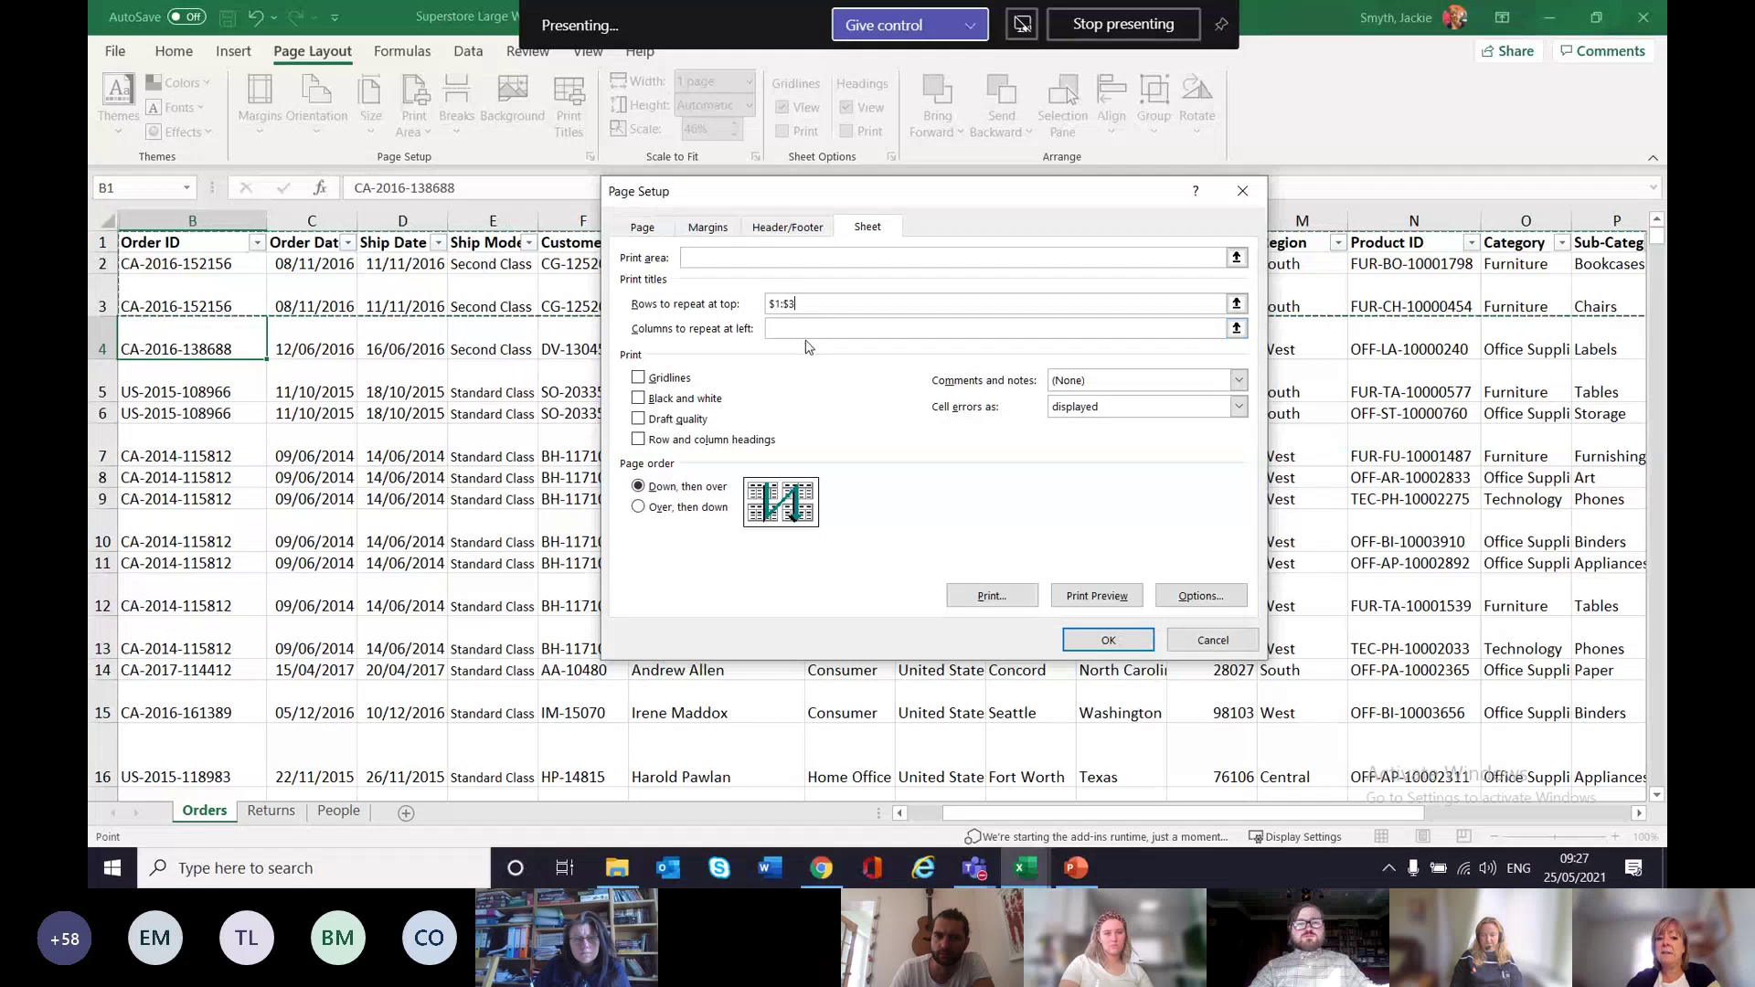
pyautogui.click(123, 242)
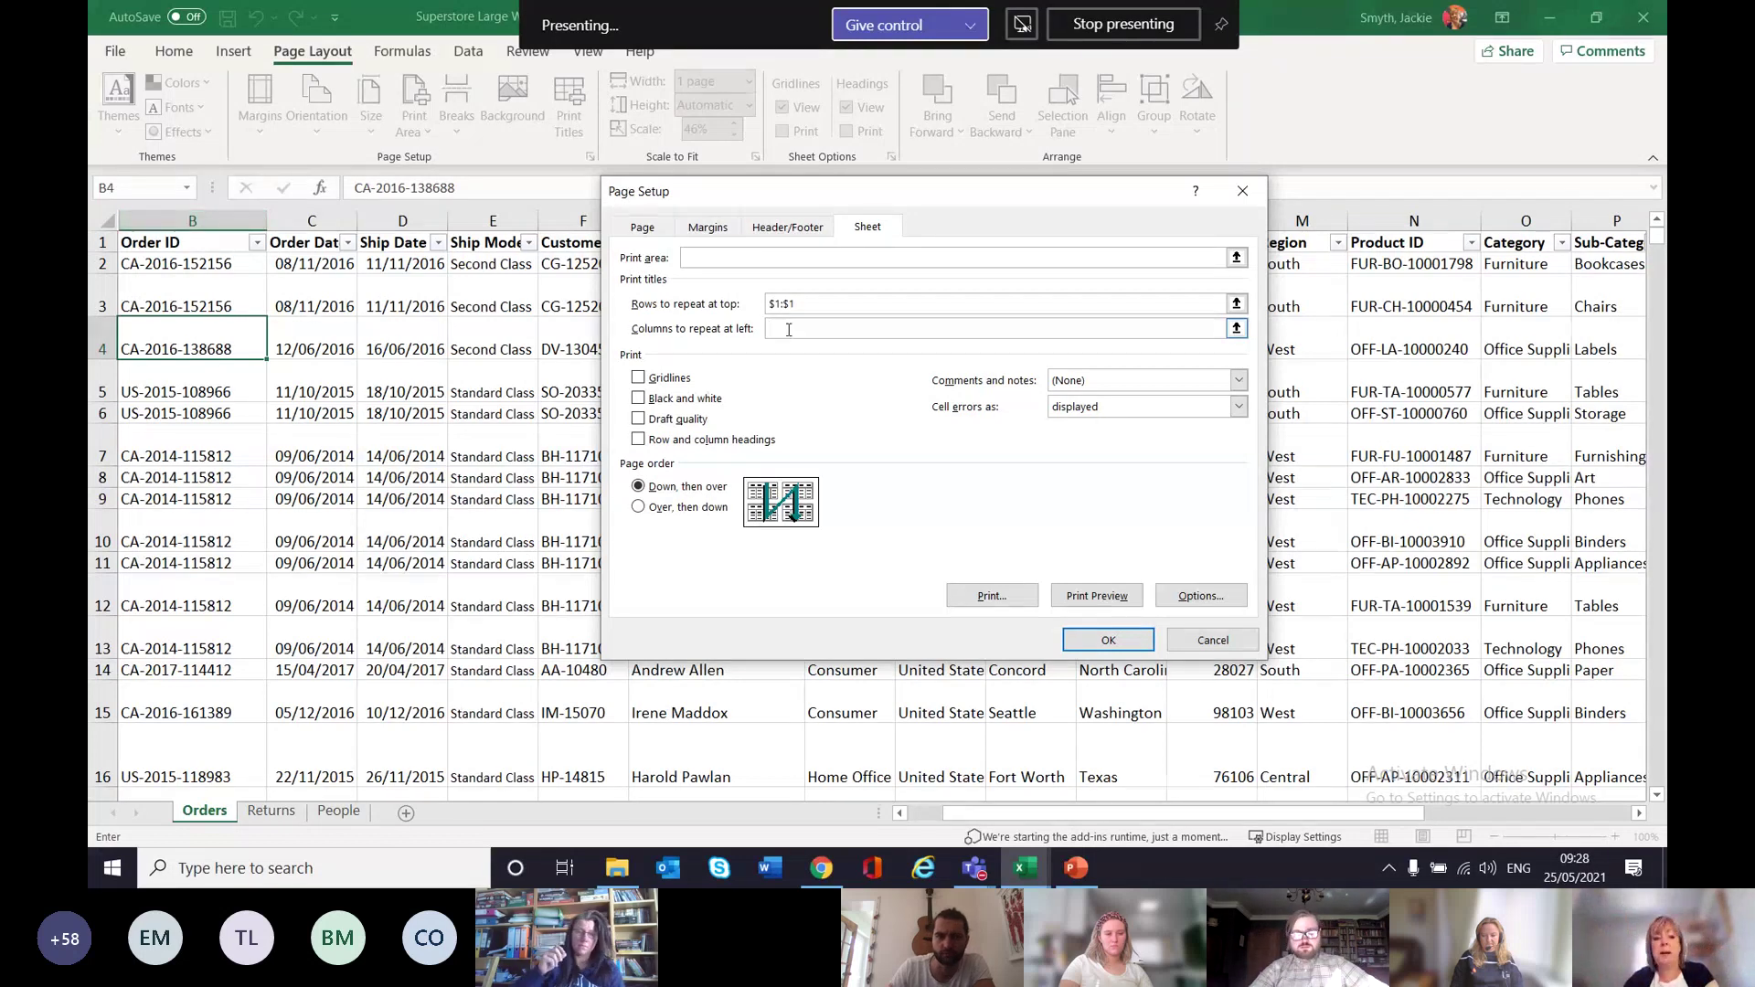
pyautogui.click(190, 221)
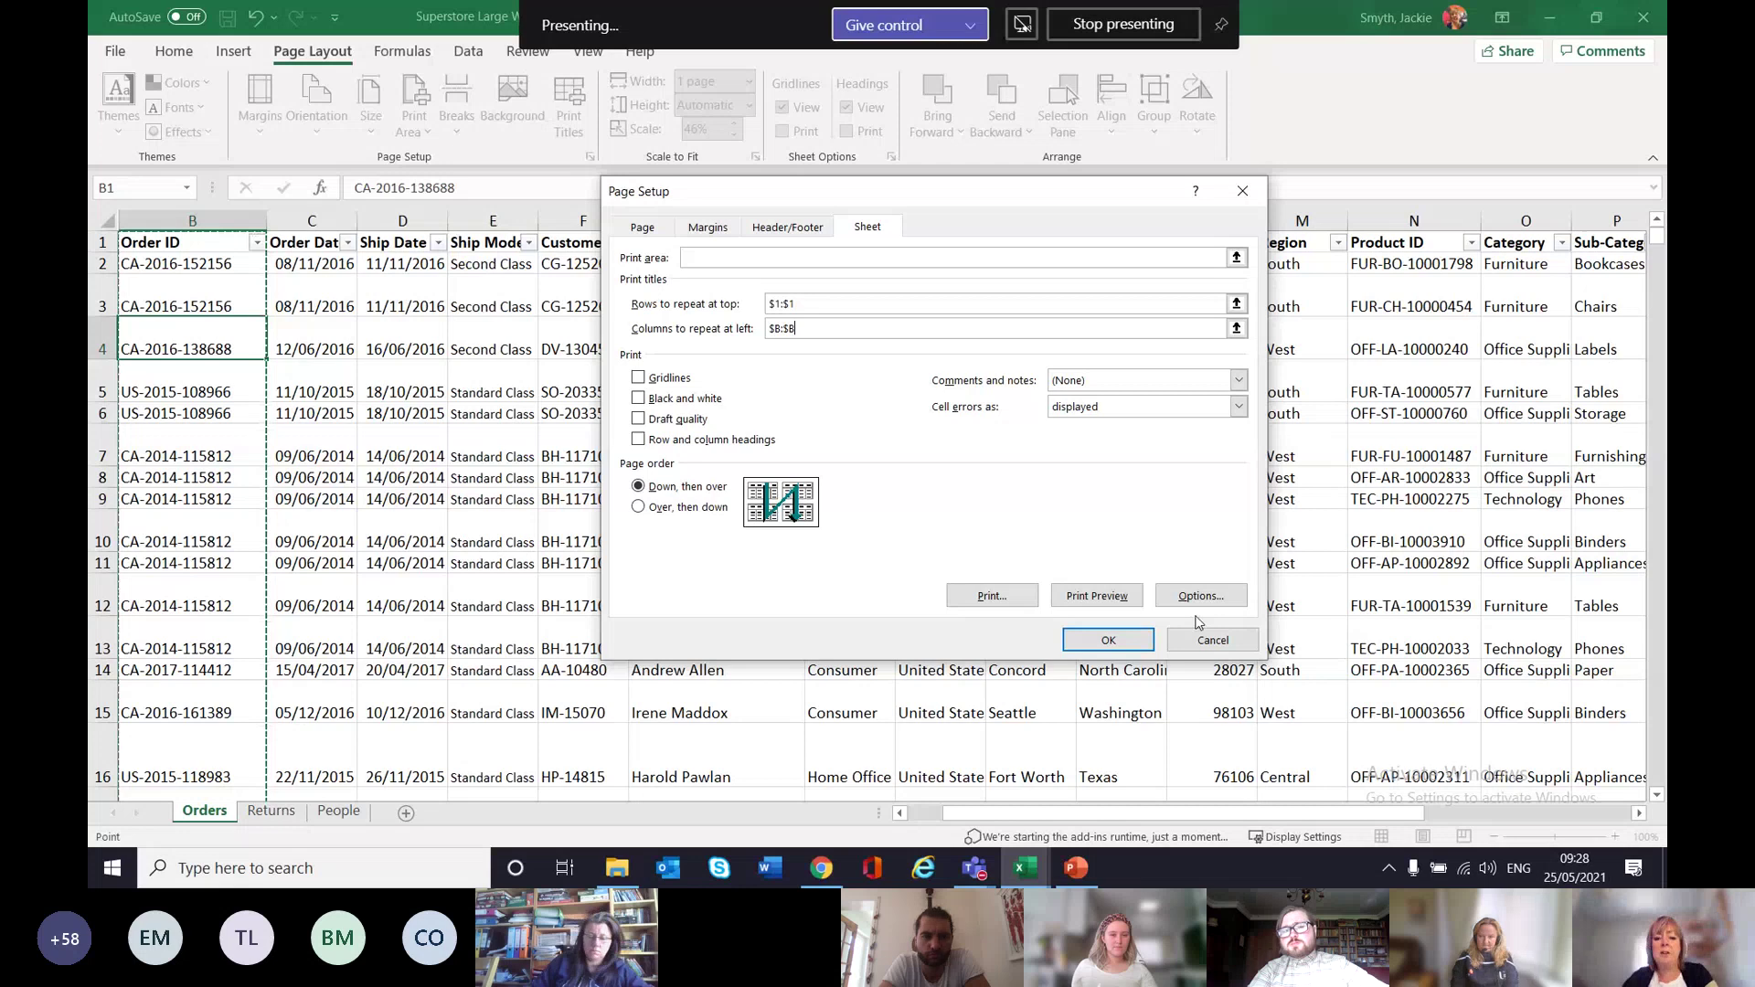
# Preview the Orders printout and page through it to check the repeated header row, returning to the sheet when finished.
pyautogui.click(1102, 596)
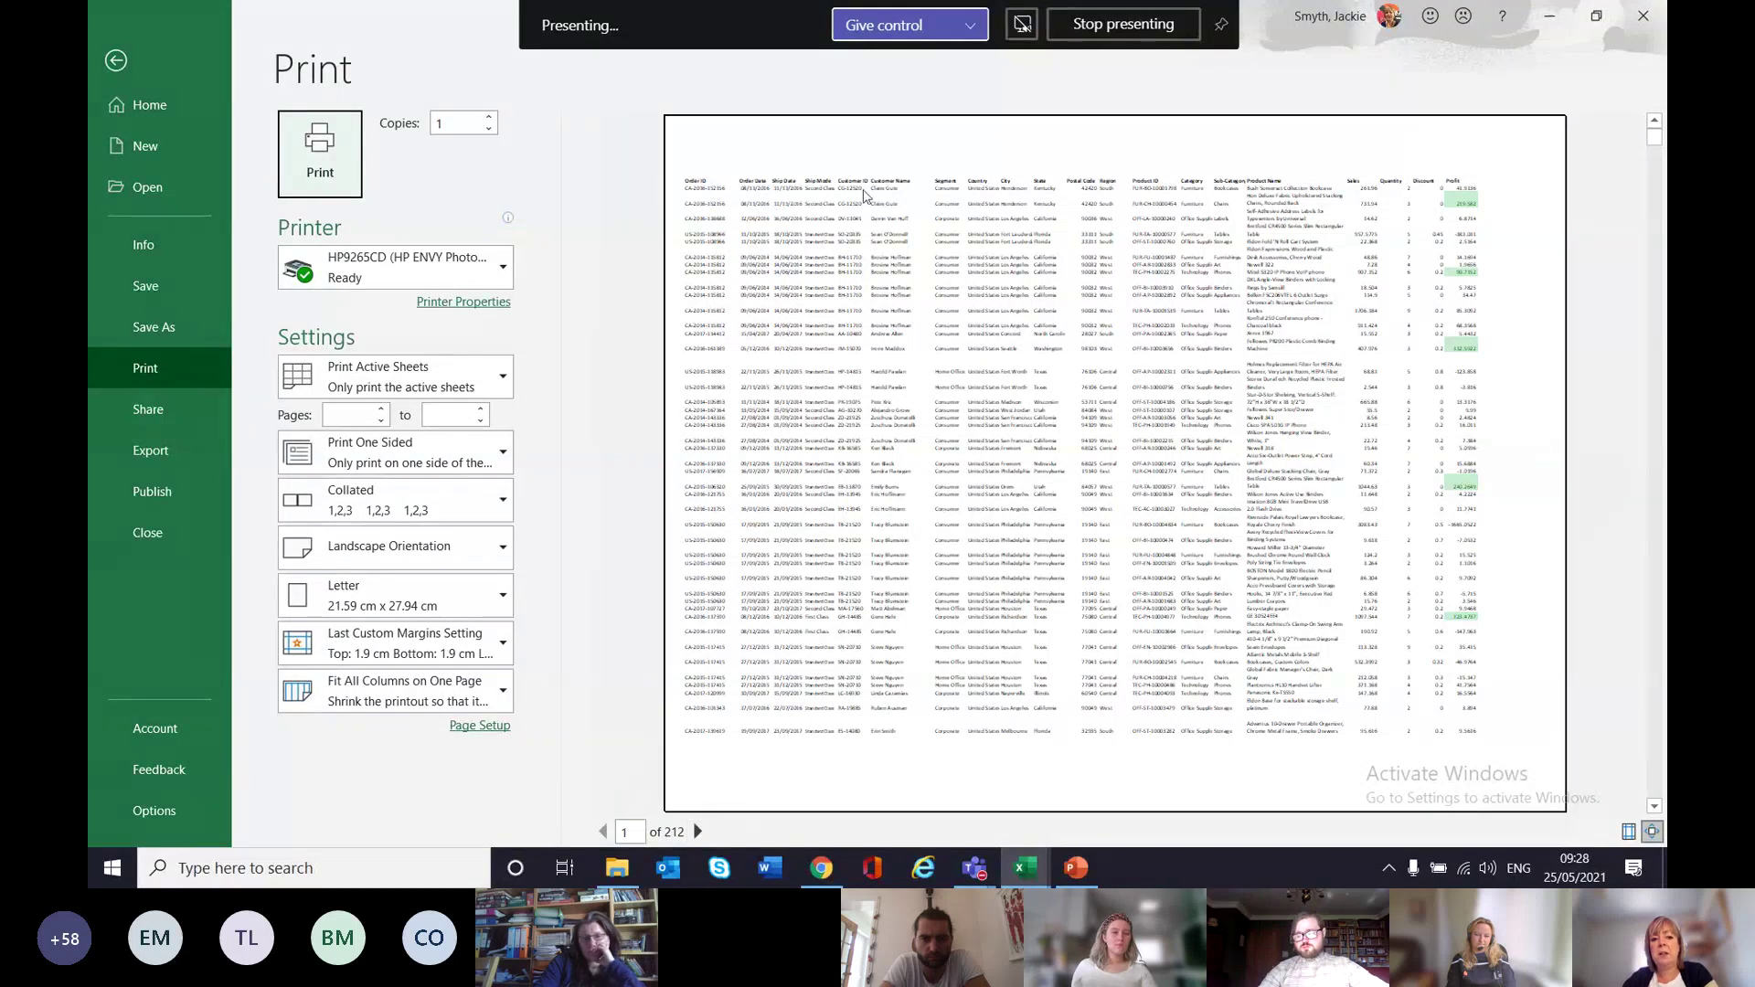
pyautogui.click(697, 836)
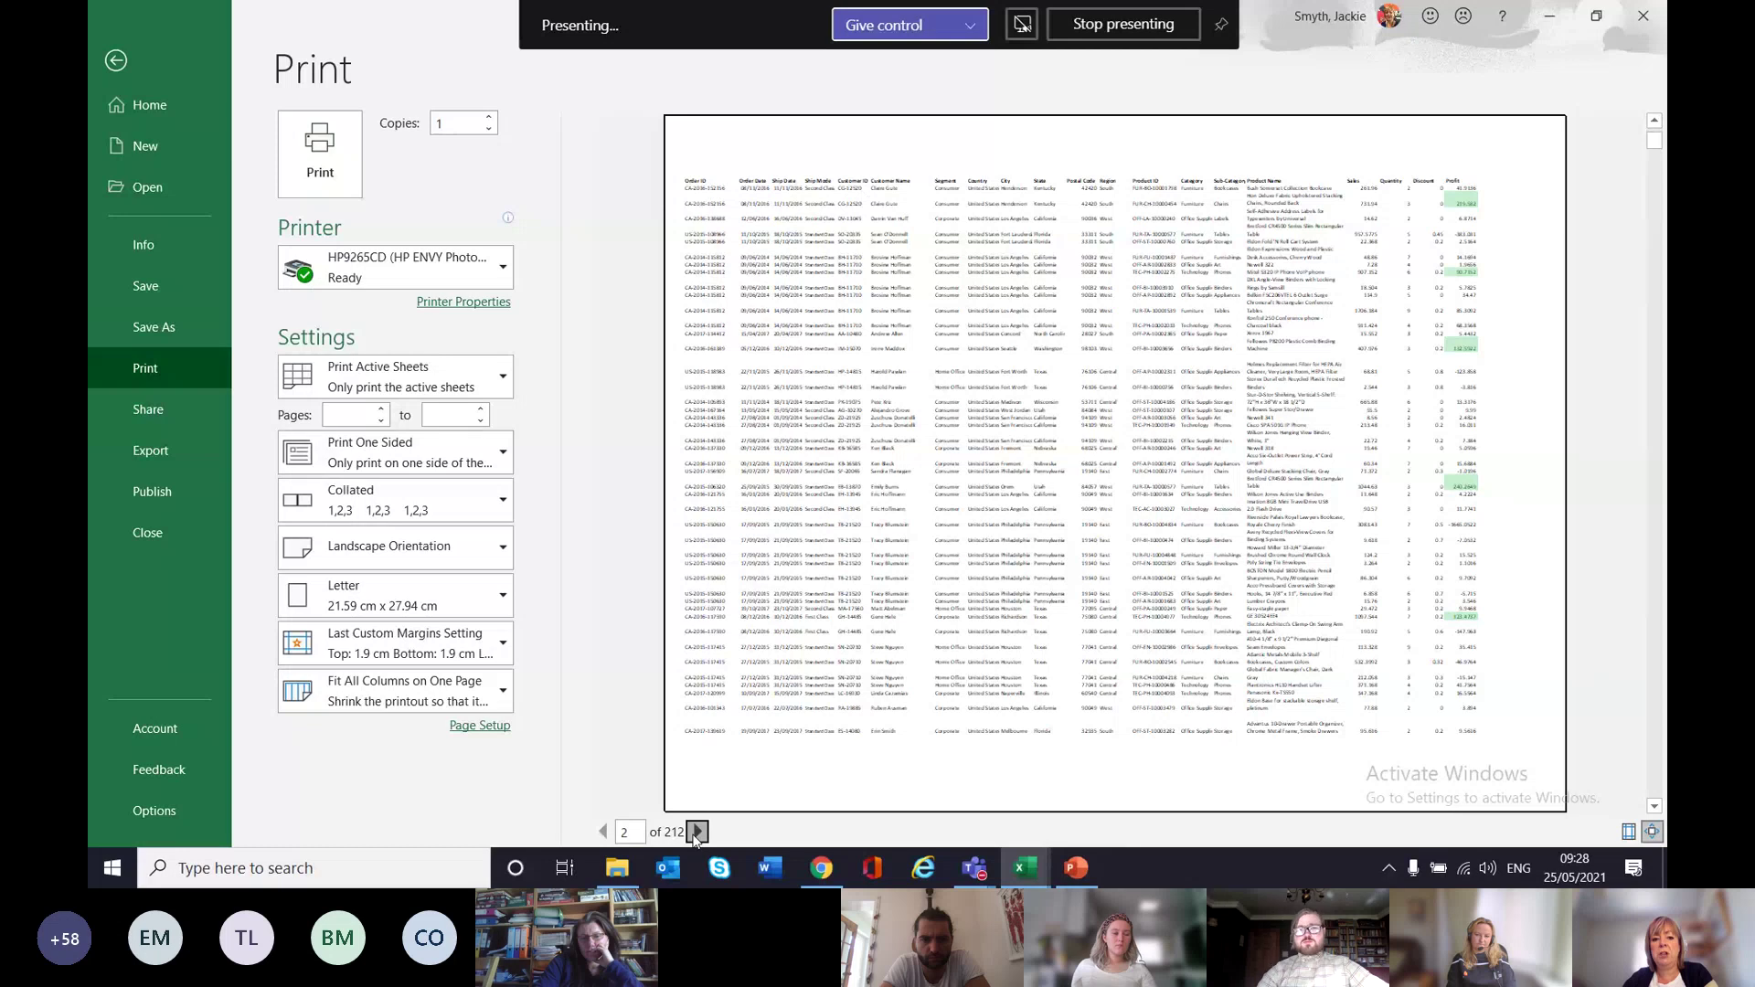
pyautogui.click(698, 833)
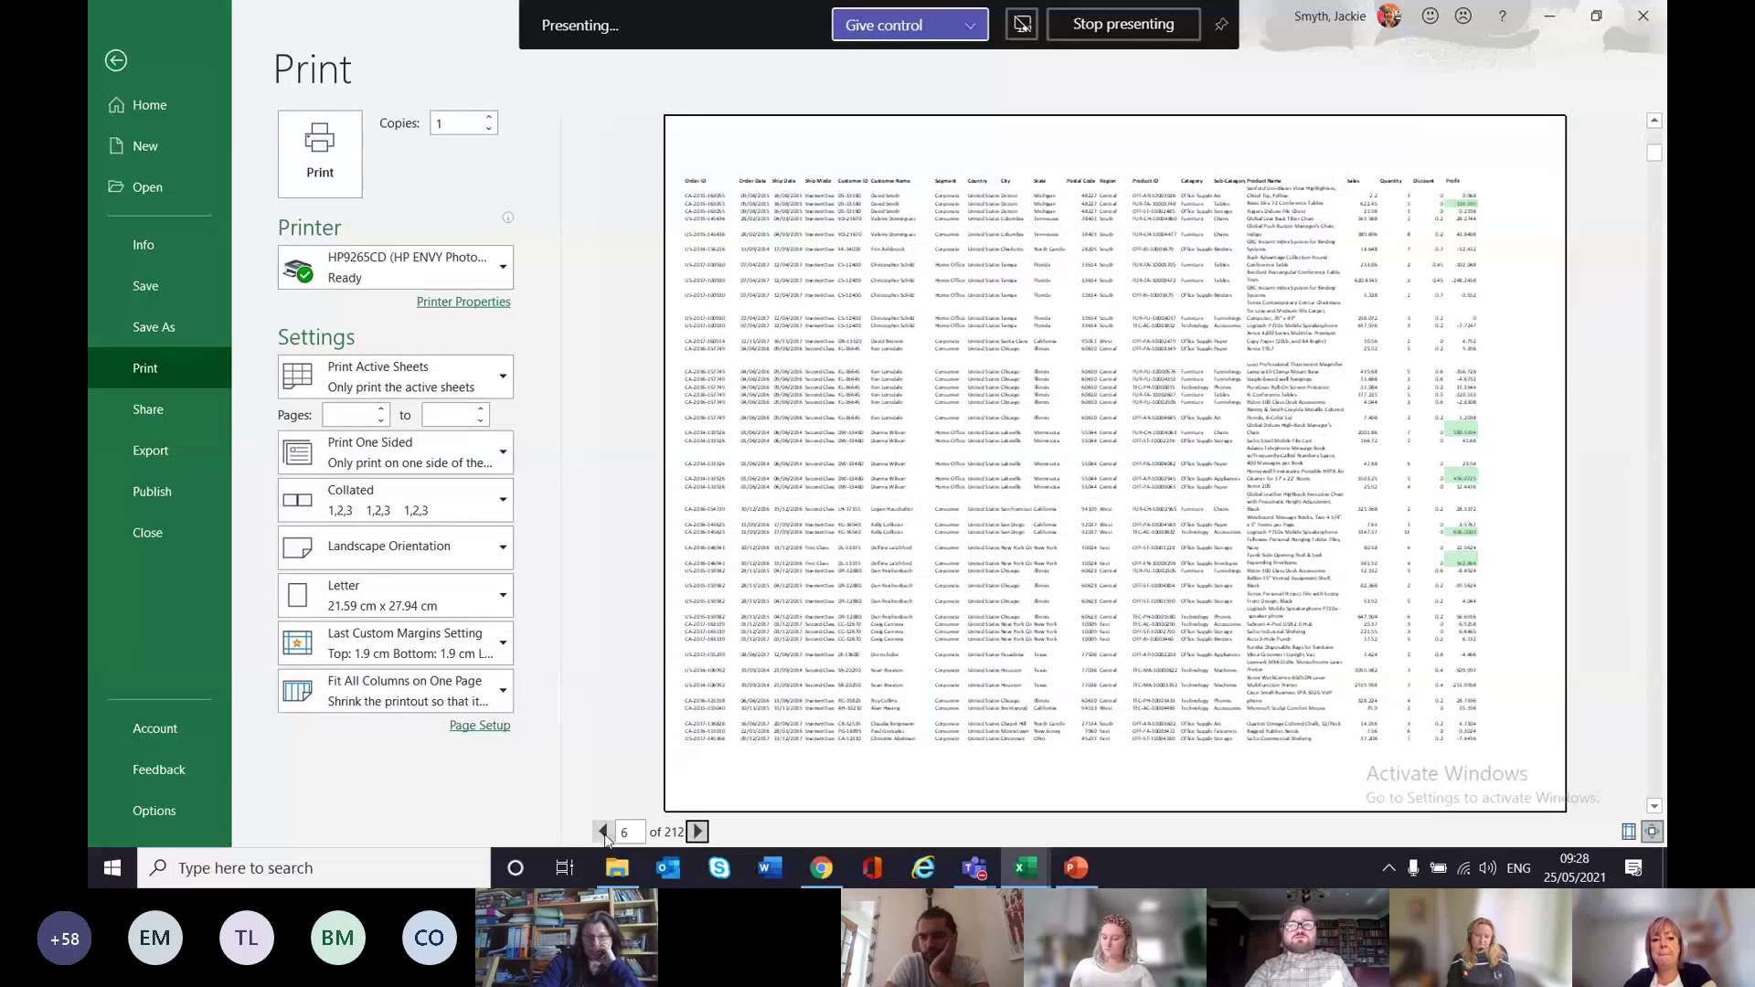
pyautogui.click(604, 834)
pyautogui.click(605, 834)
pyautogui.click(605, 834)
pyautogui.click(604, 834)
pyautogui.click(605, 834)
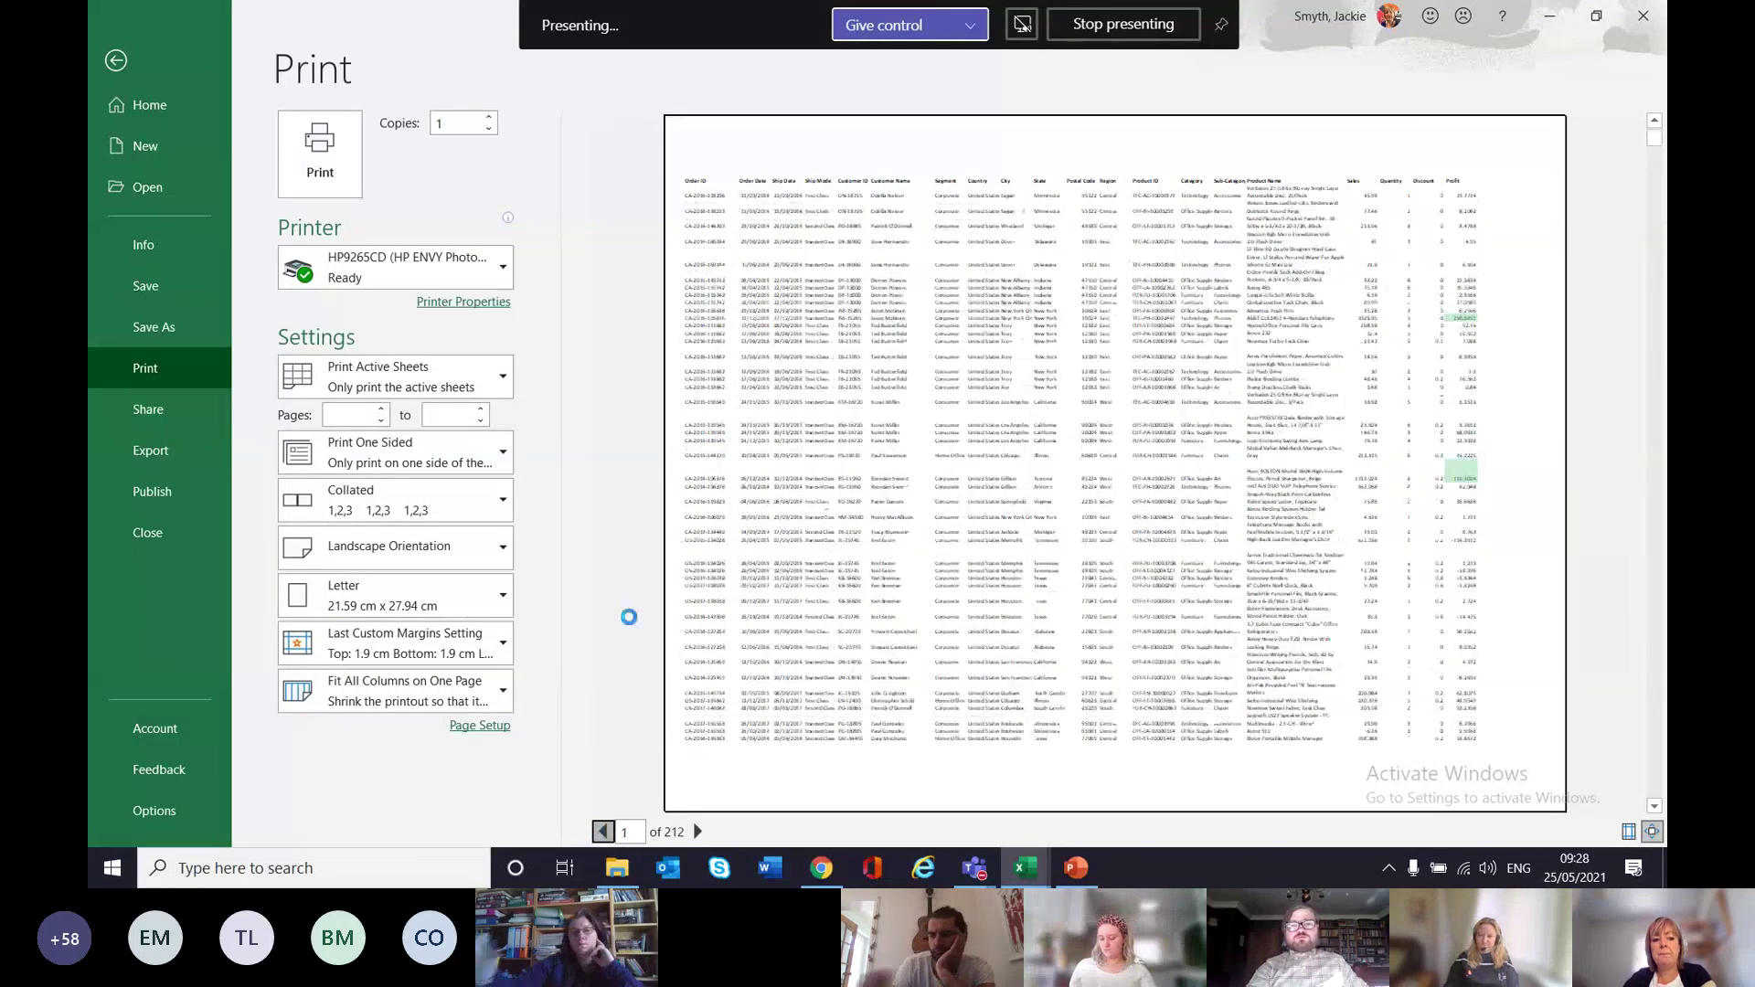
pyautogui.click(123, 70)
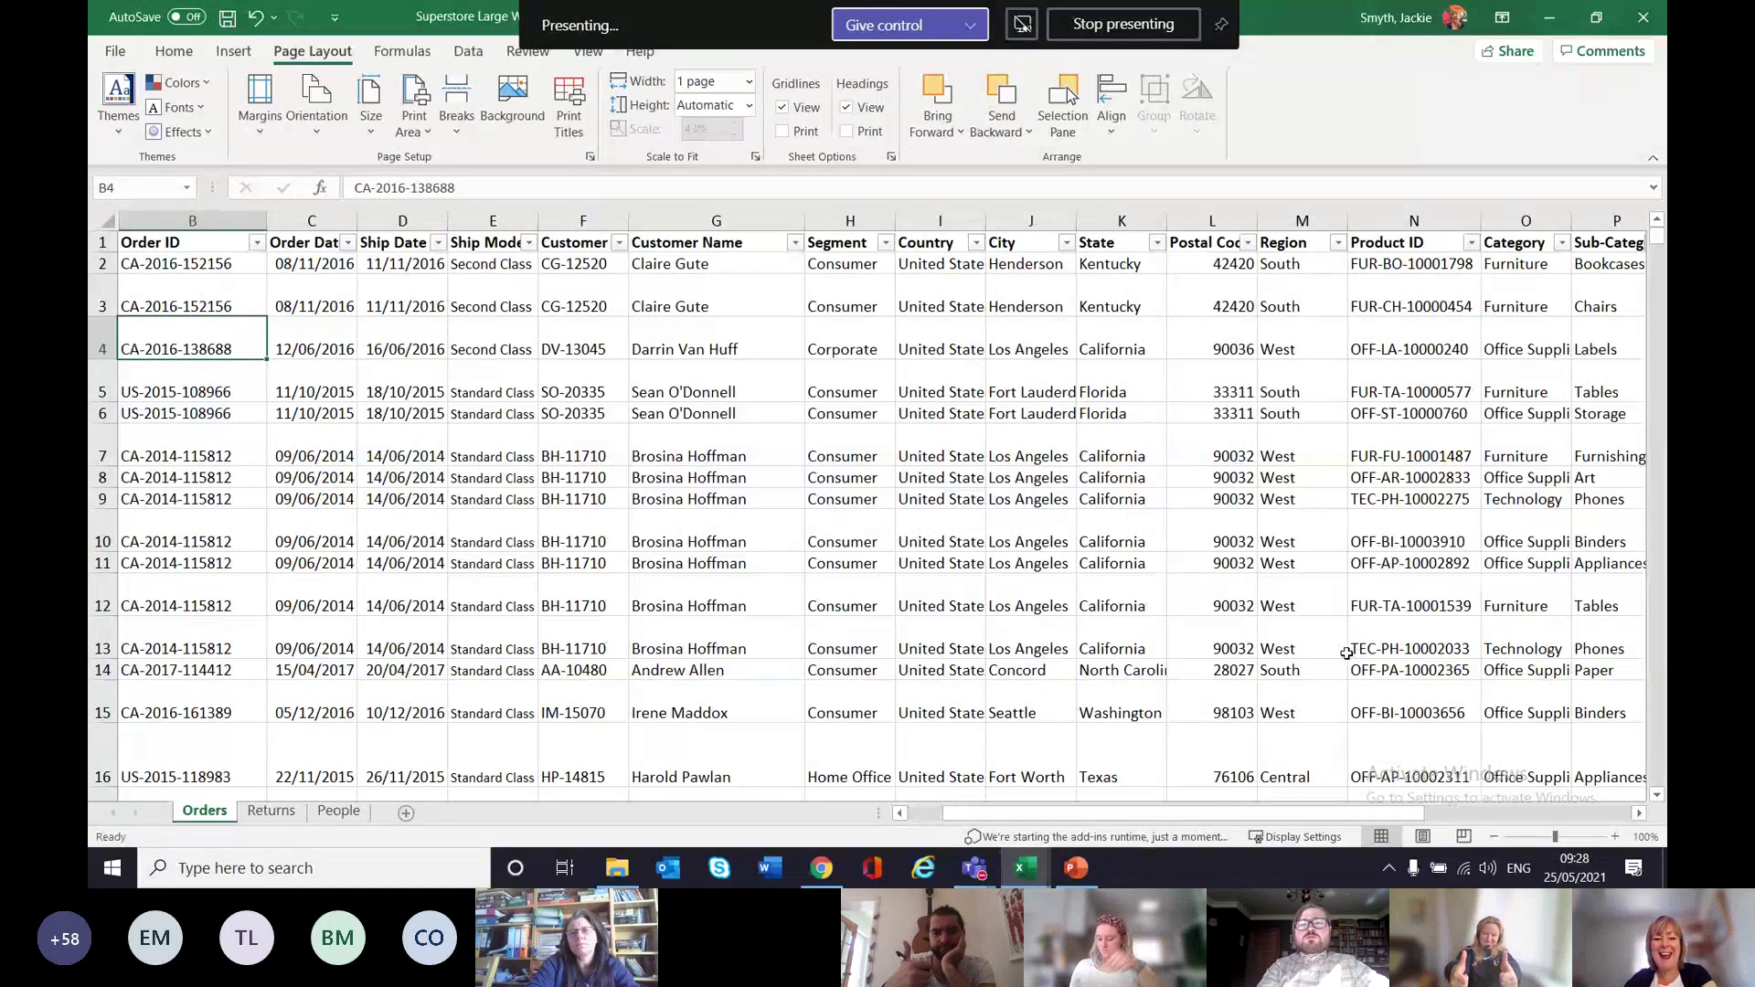
# Switch to the Employee List example workbook and select its whole Annual Salary column.
pyautogui.click(537, 183)
pyautogui.click(452, 403)
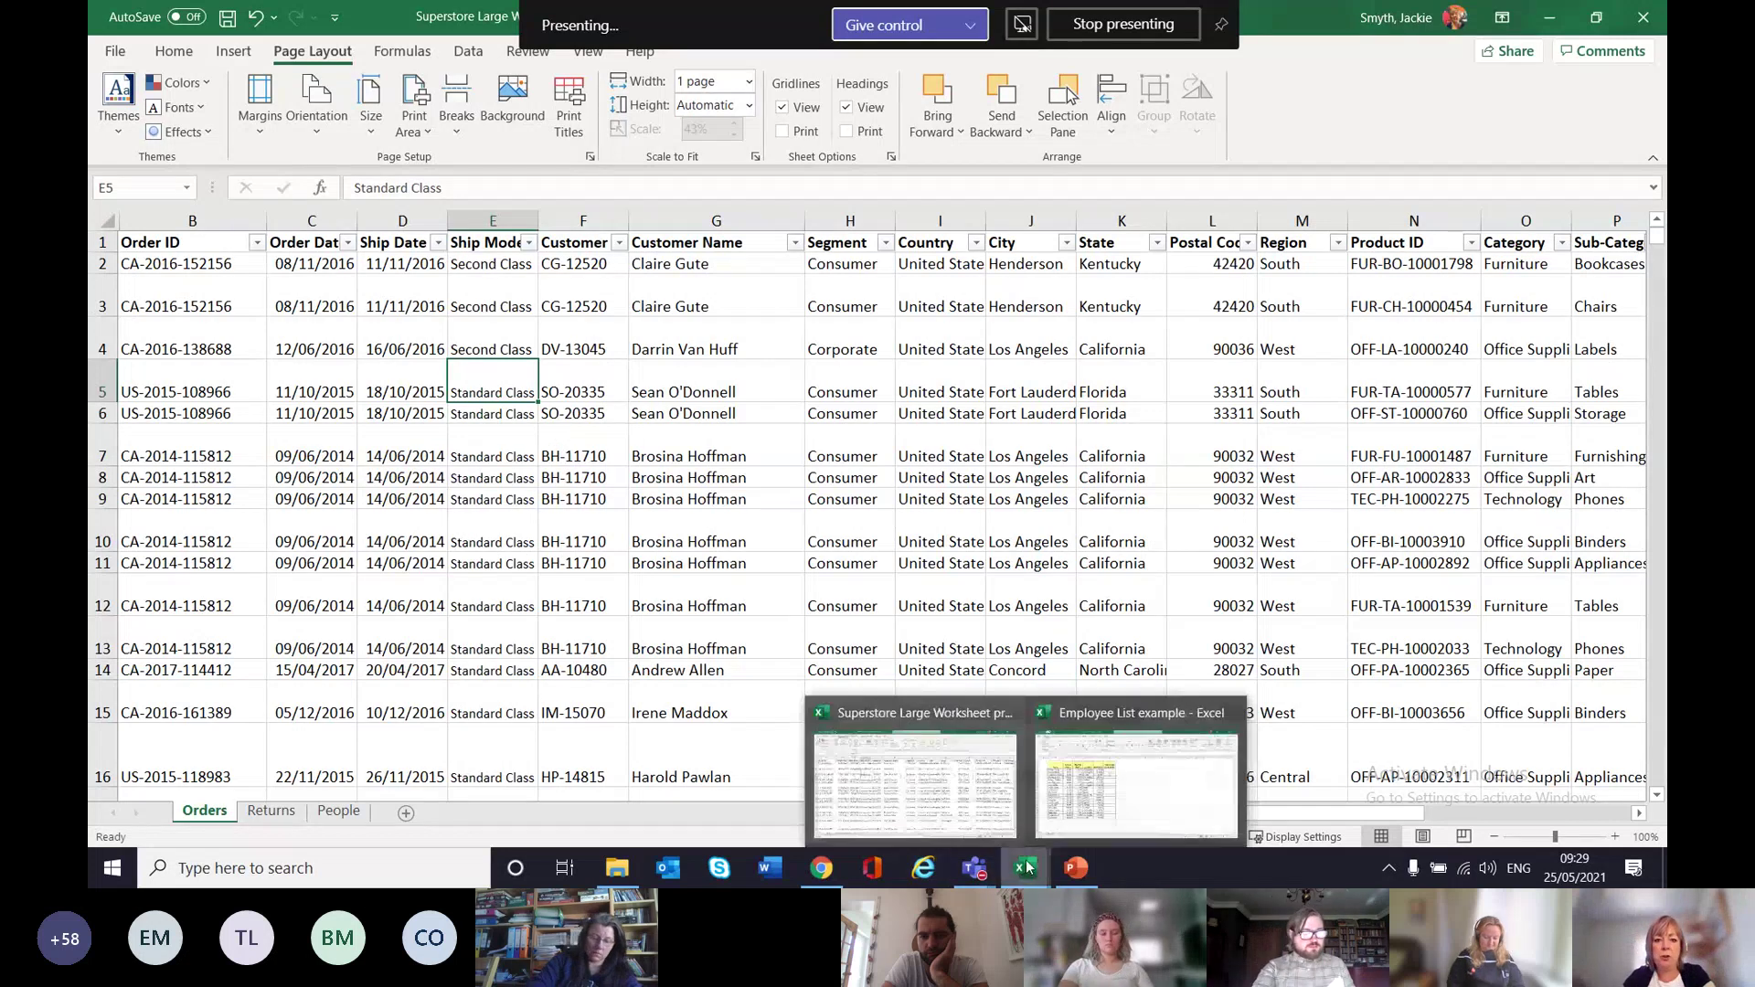
pyautogui.click(1110, 26)
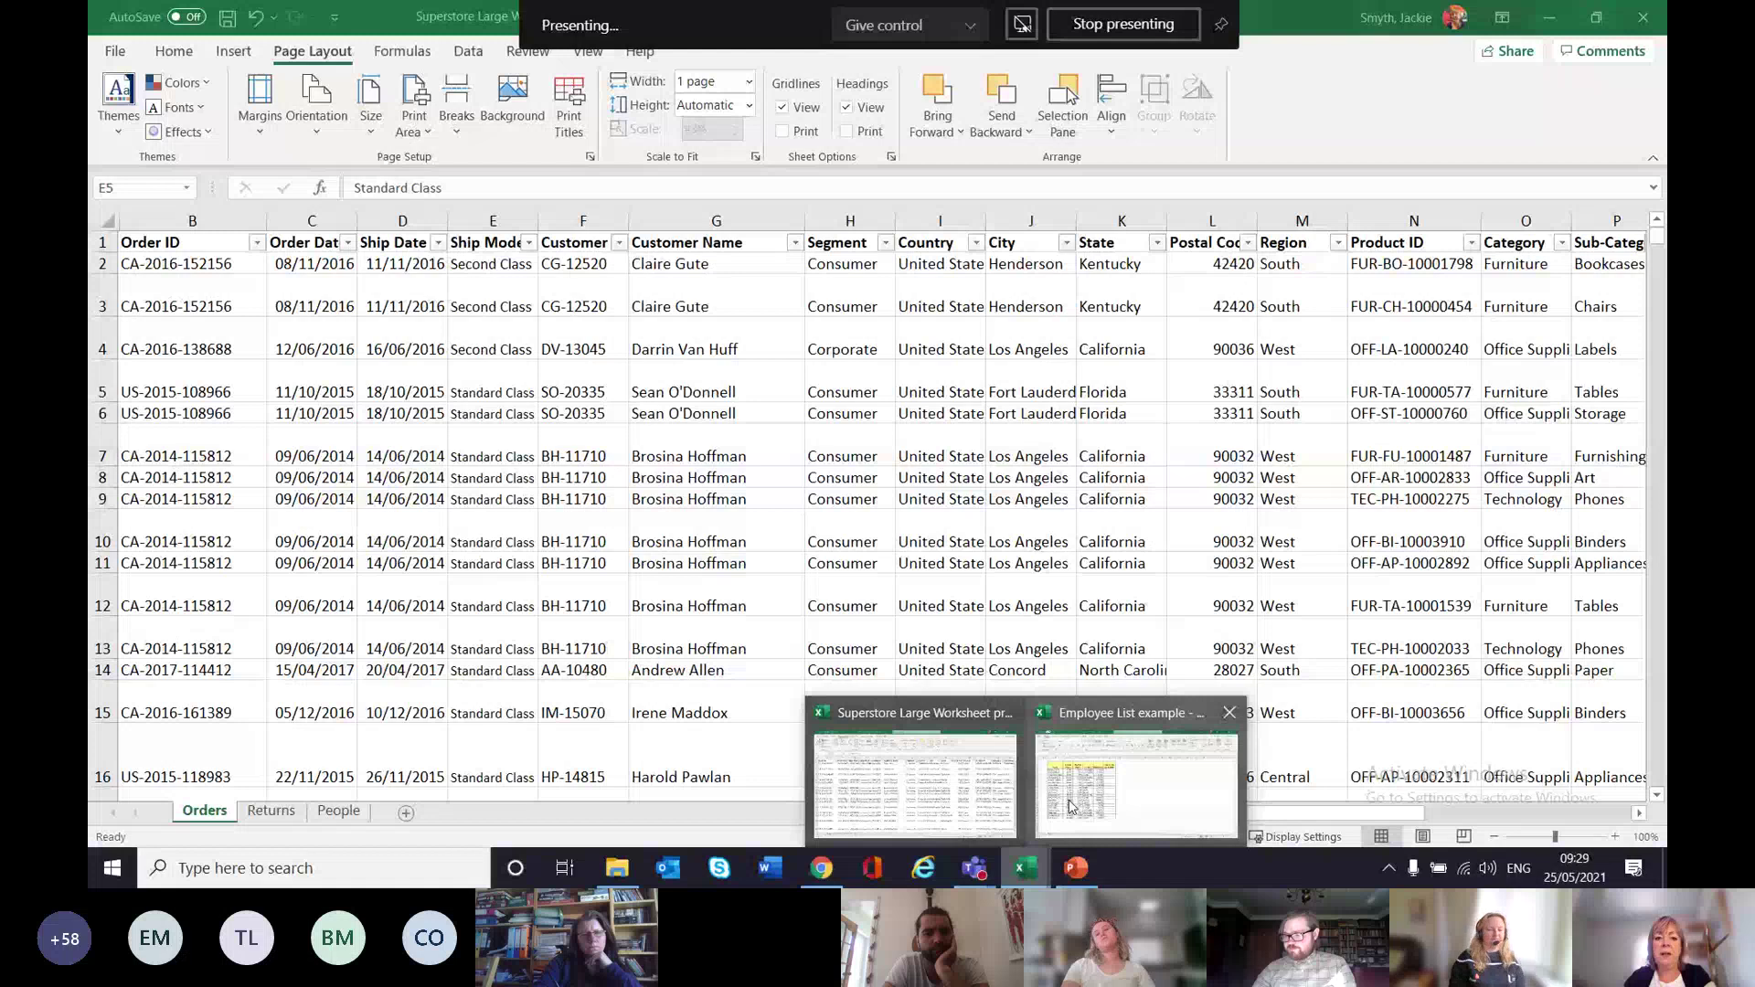
pyautogui.click(1071, 807)
pyautogui.moveTo(971, 866)
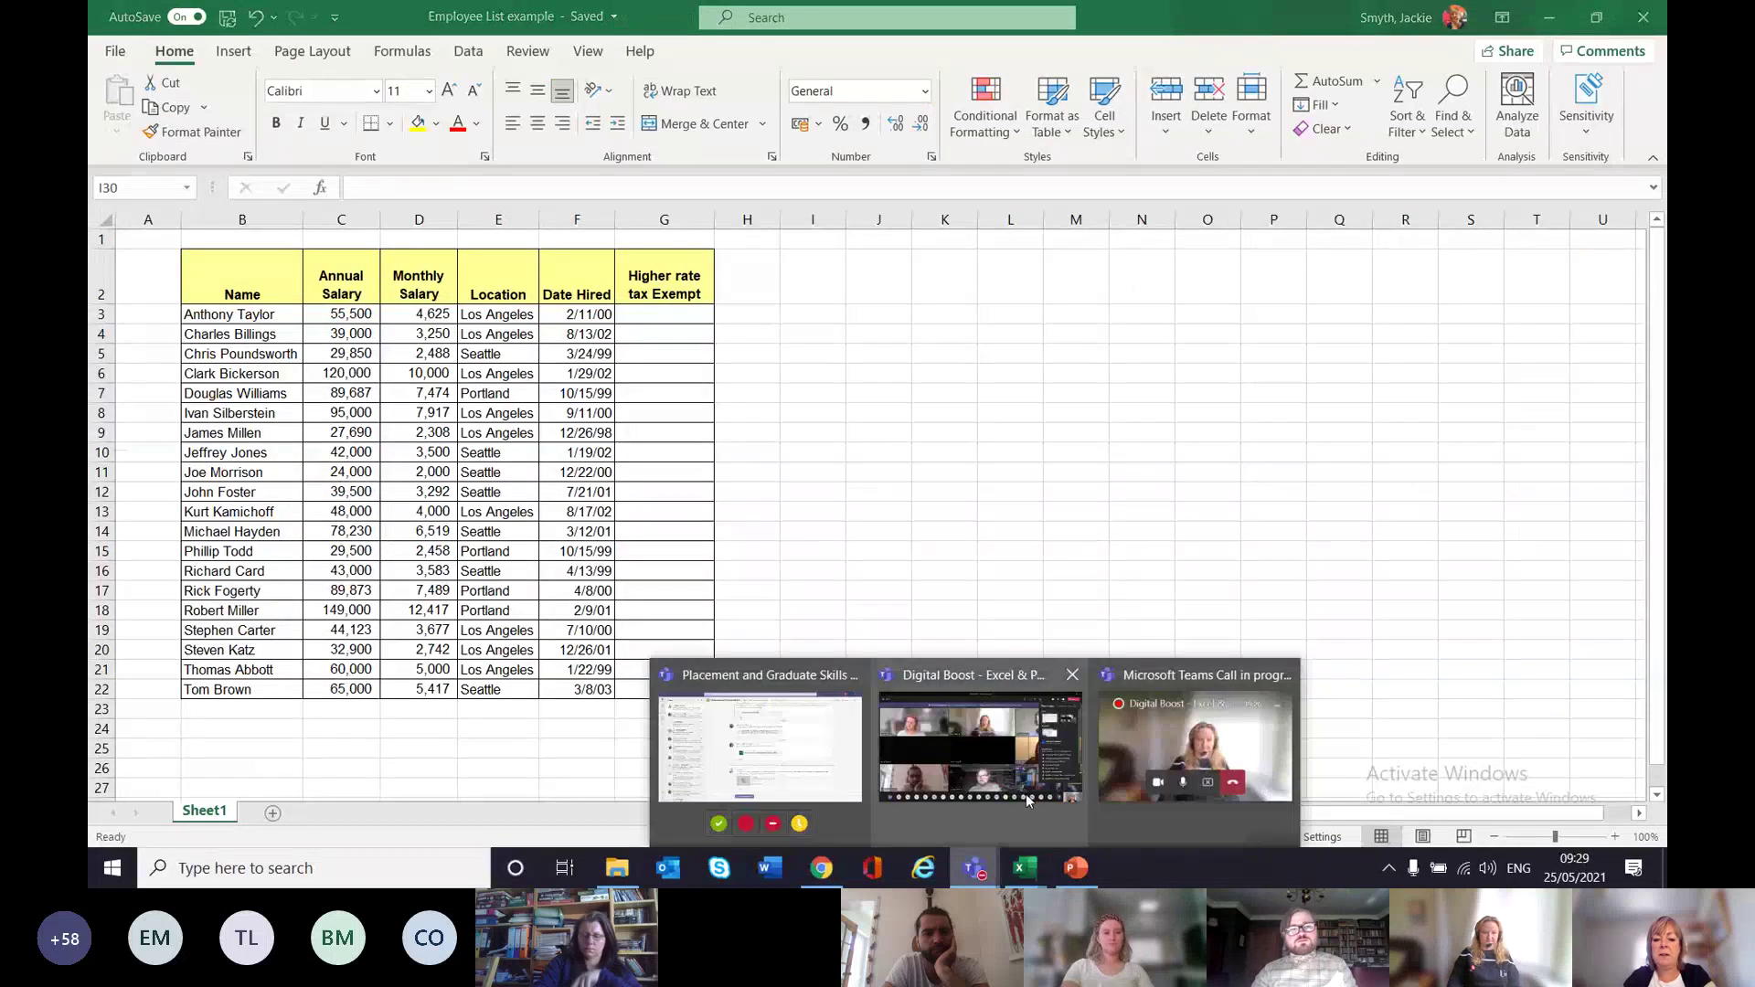
pyautogui.click(974, 744)
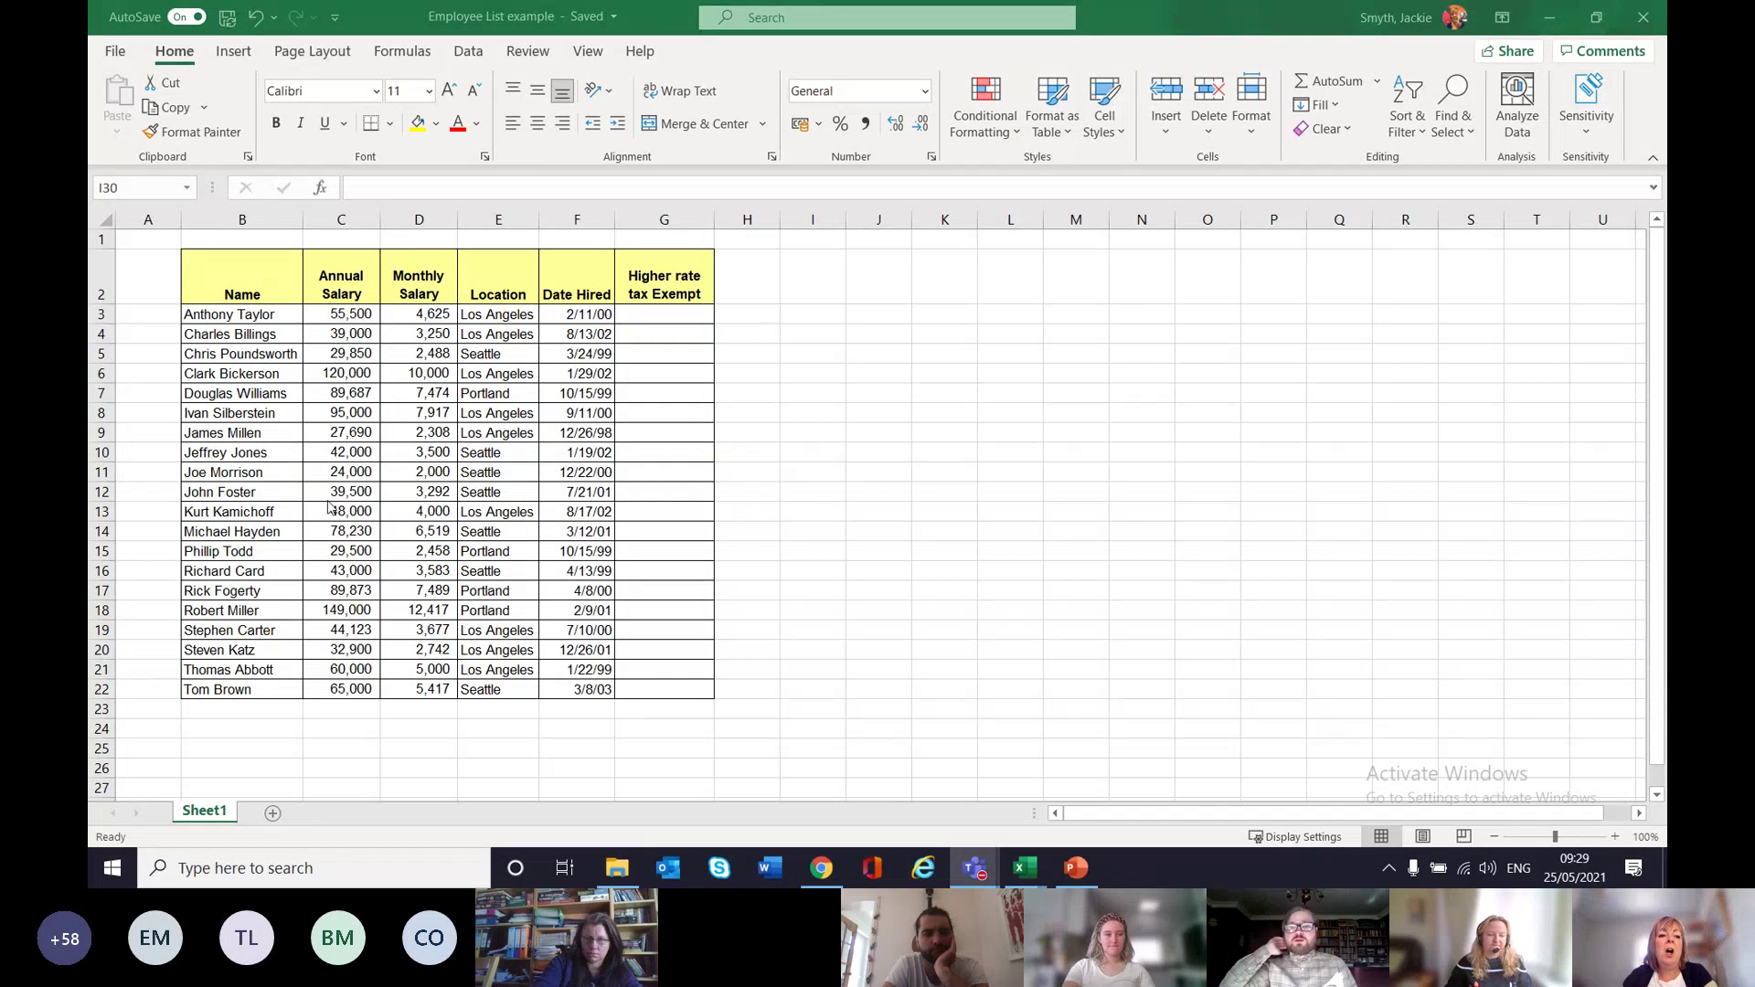
pyautogui.click(254, 458)
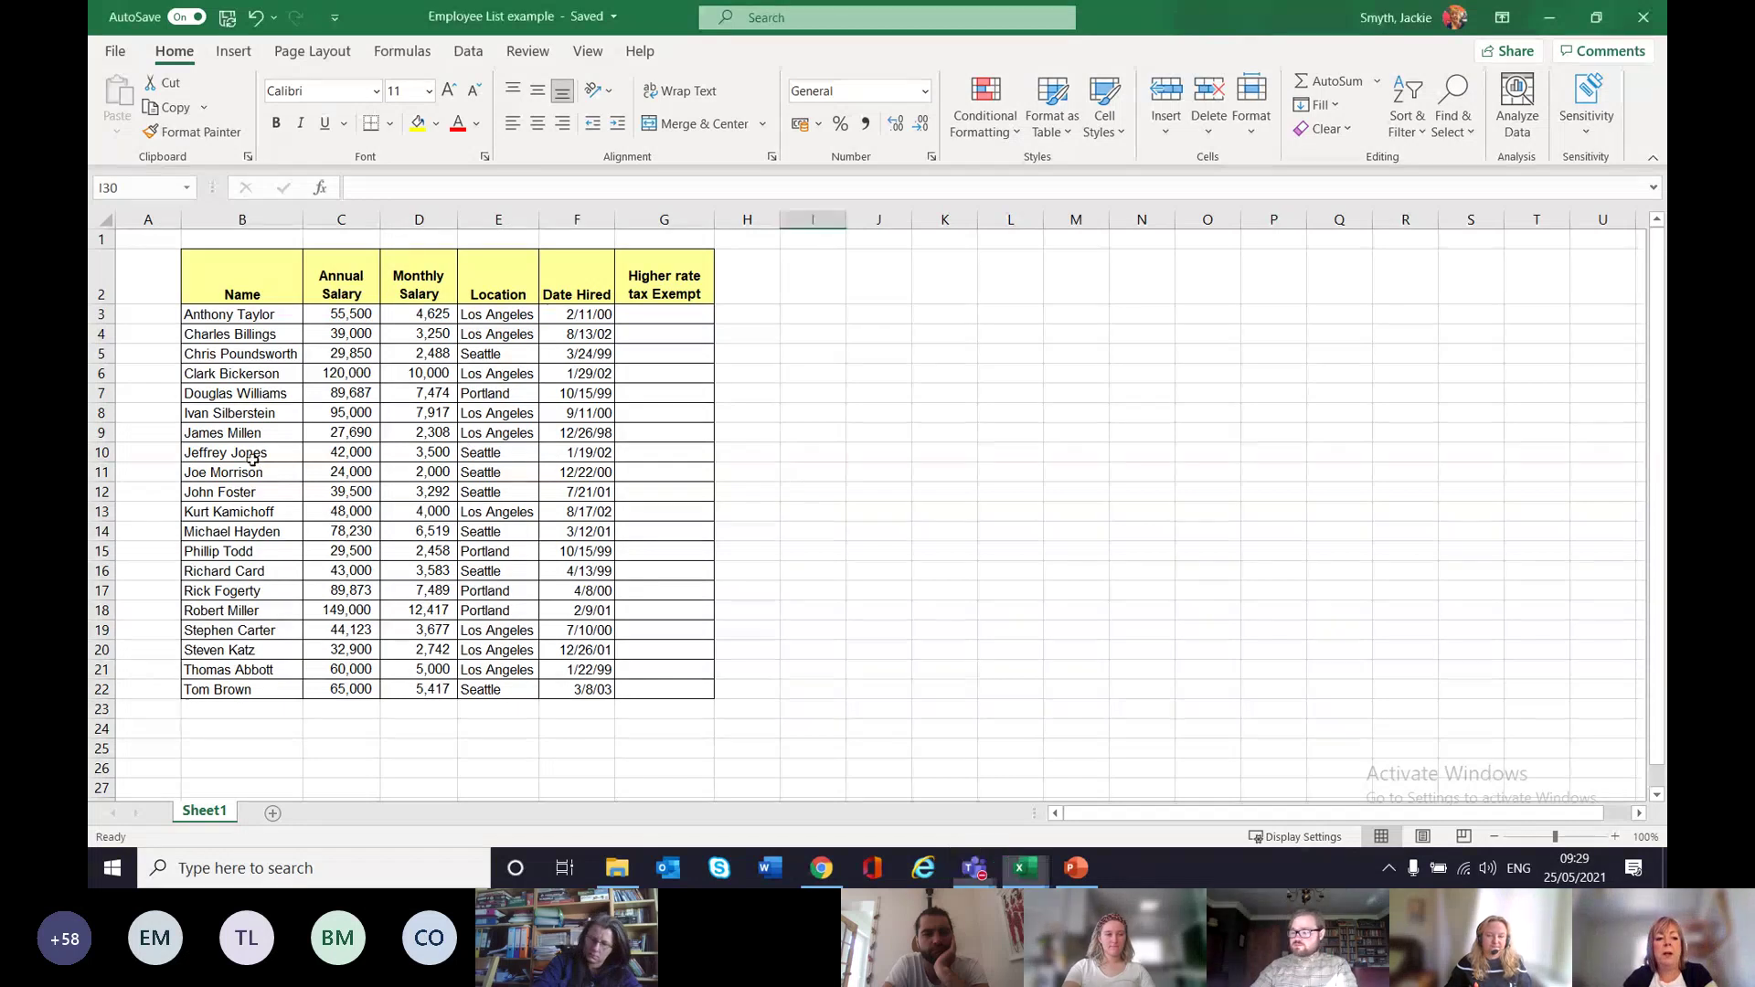
pyautogui.click(249, 313)
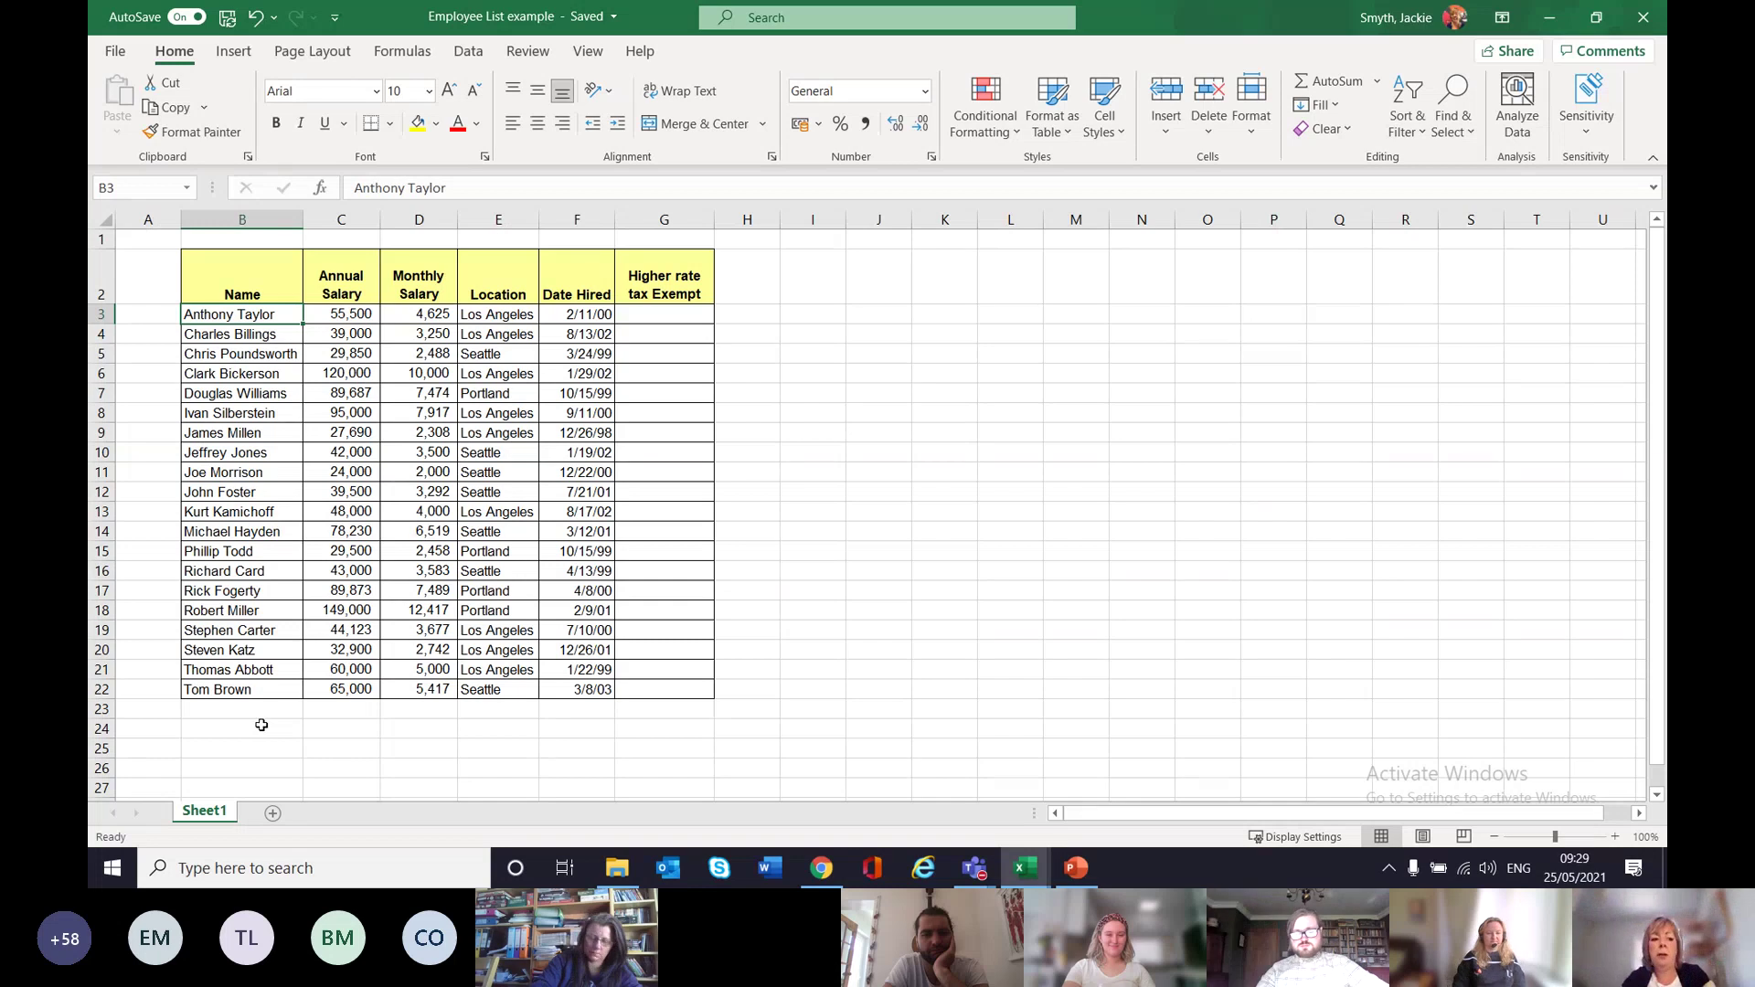
pyautogui.click(341, 220)
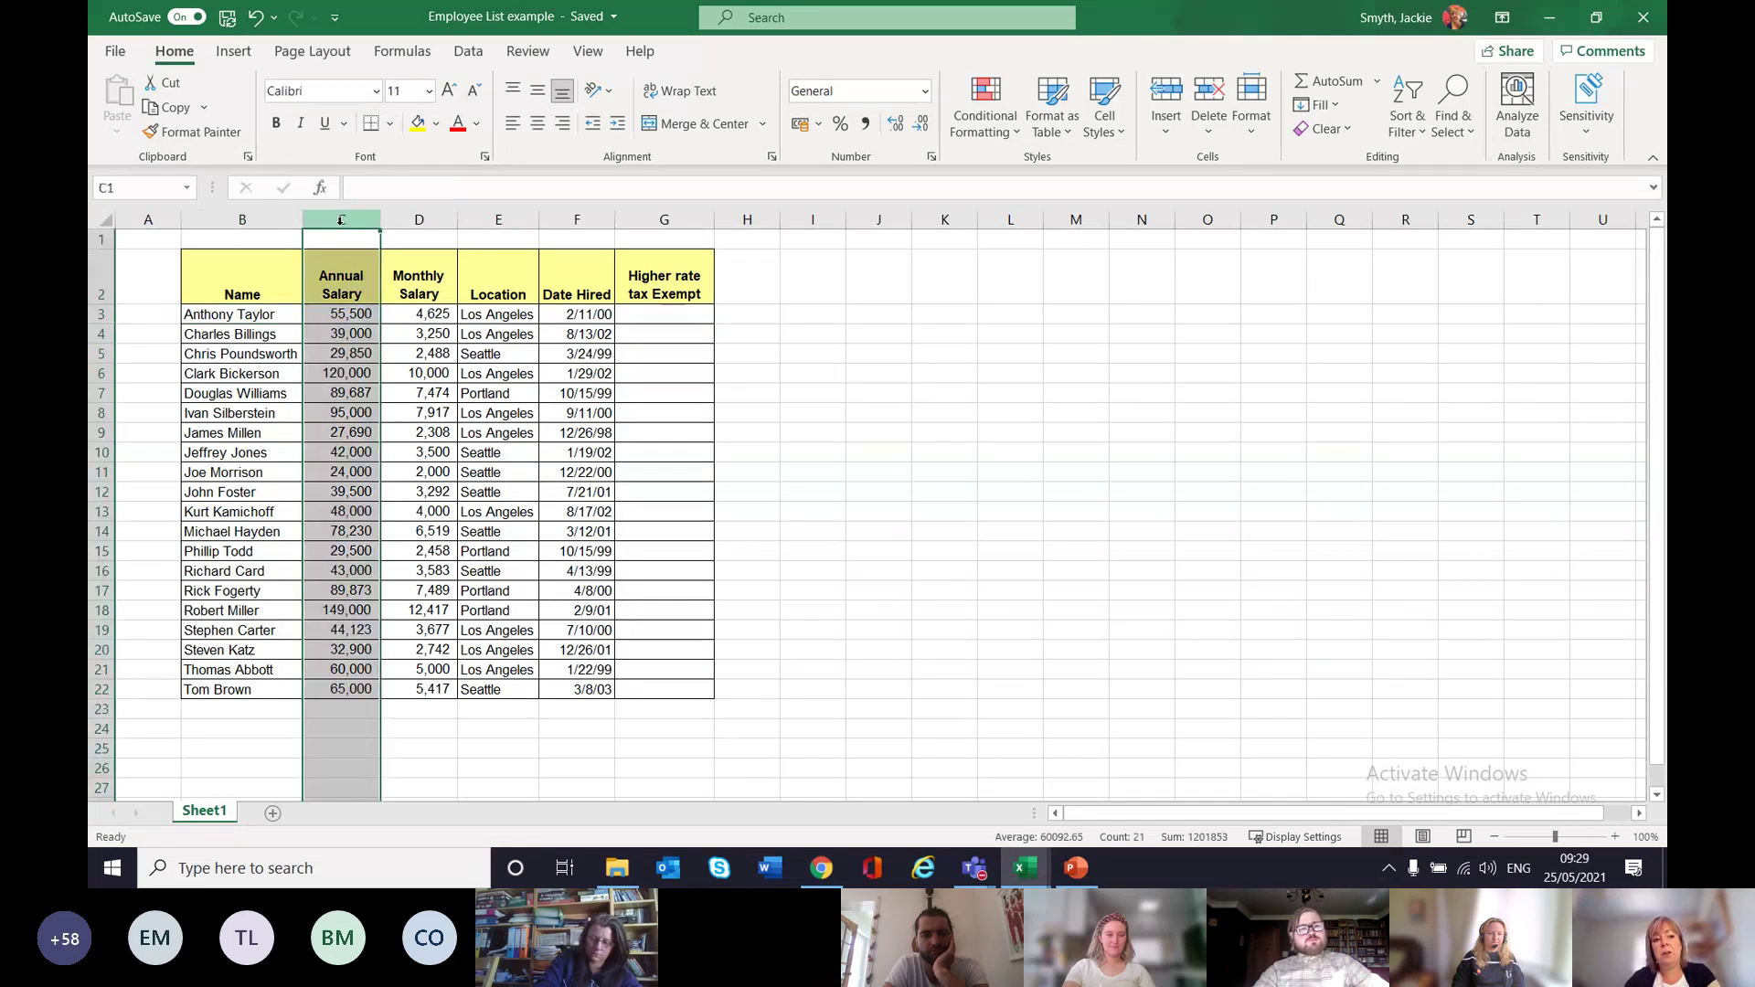
pyautogui.click(469, 52)
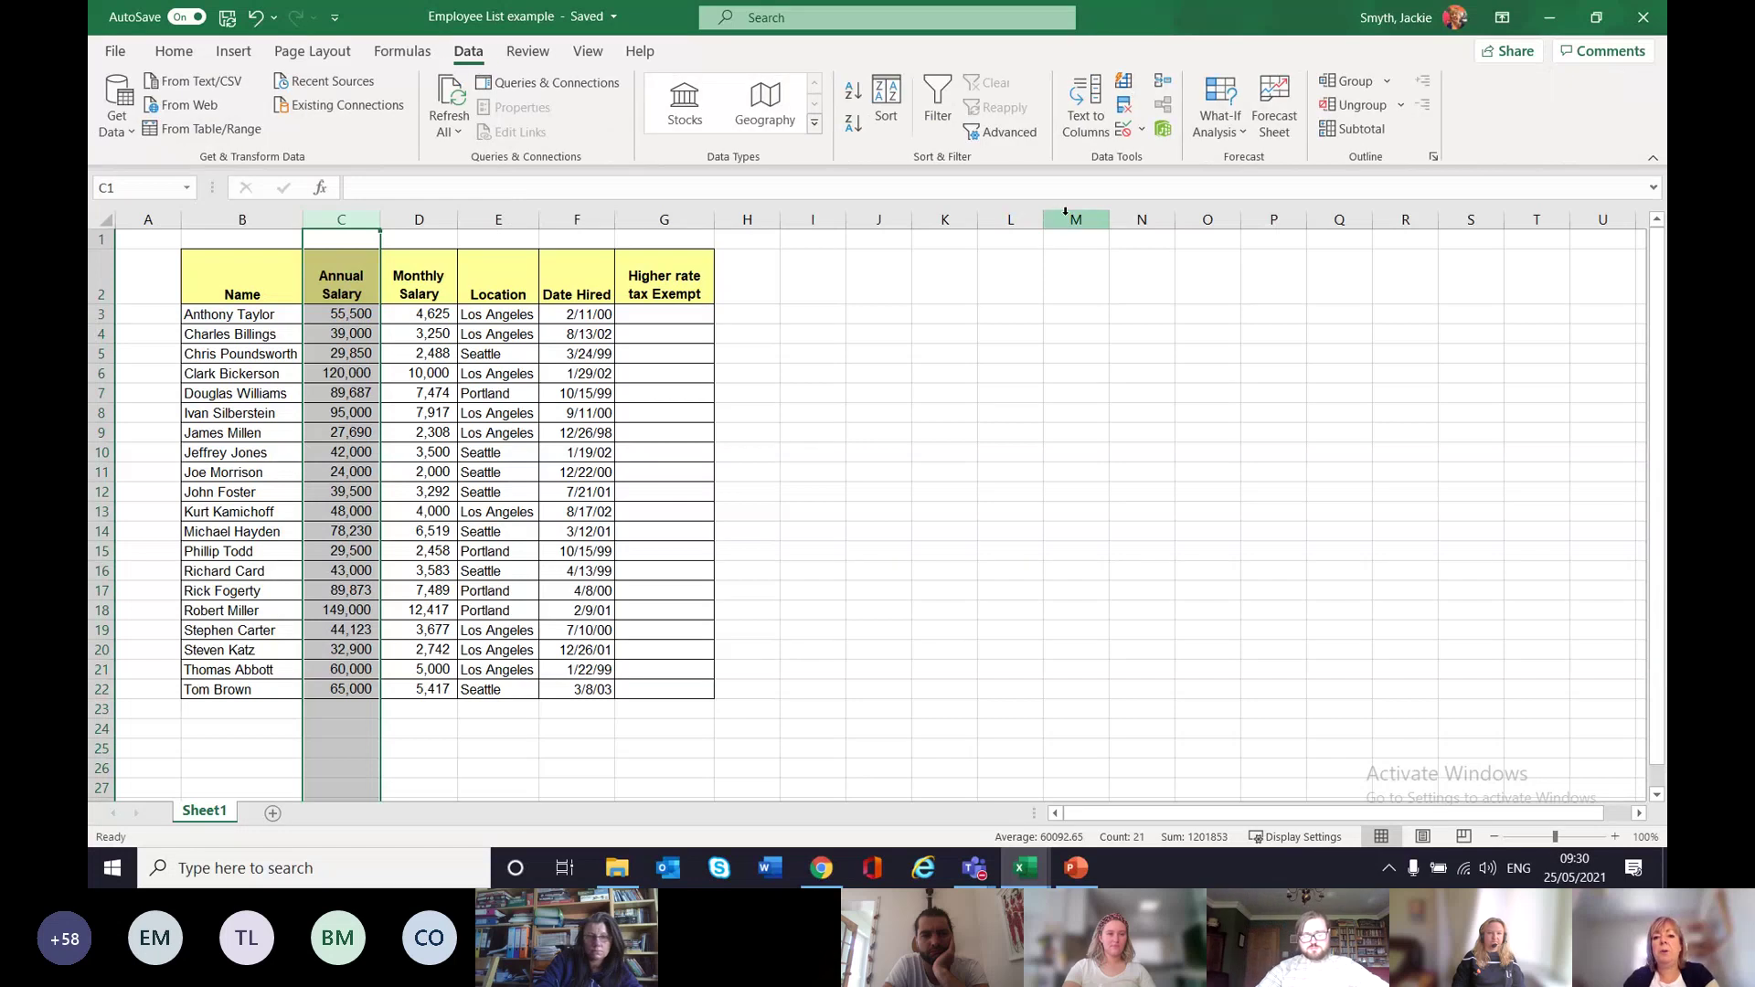
pyautogui.click(1085, 119)
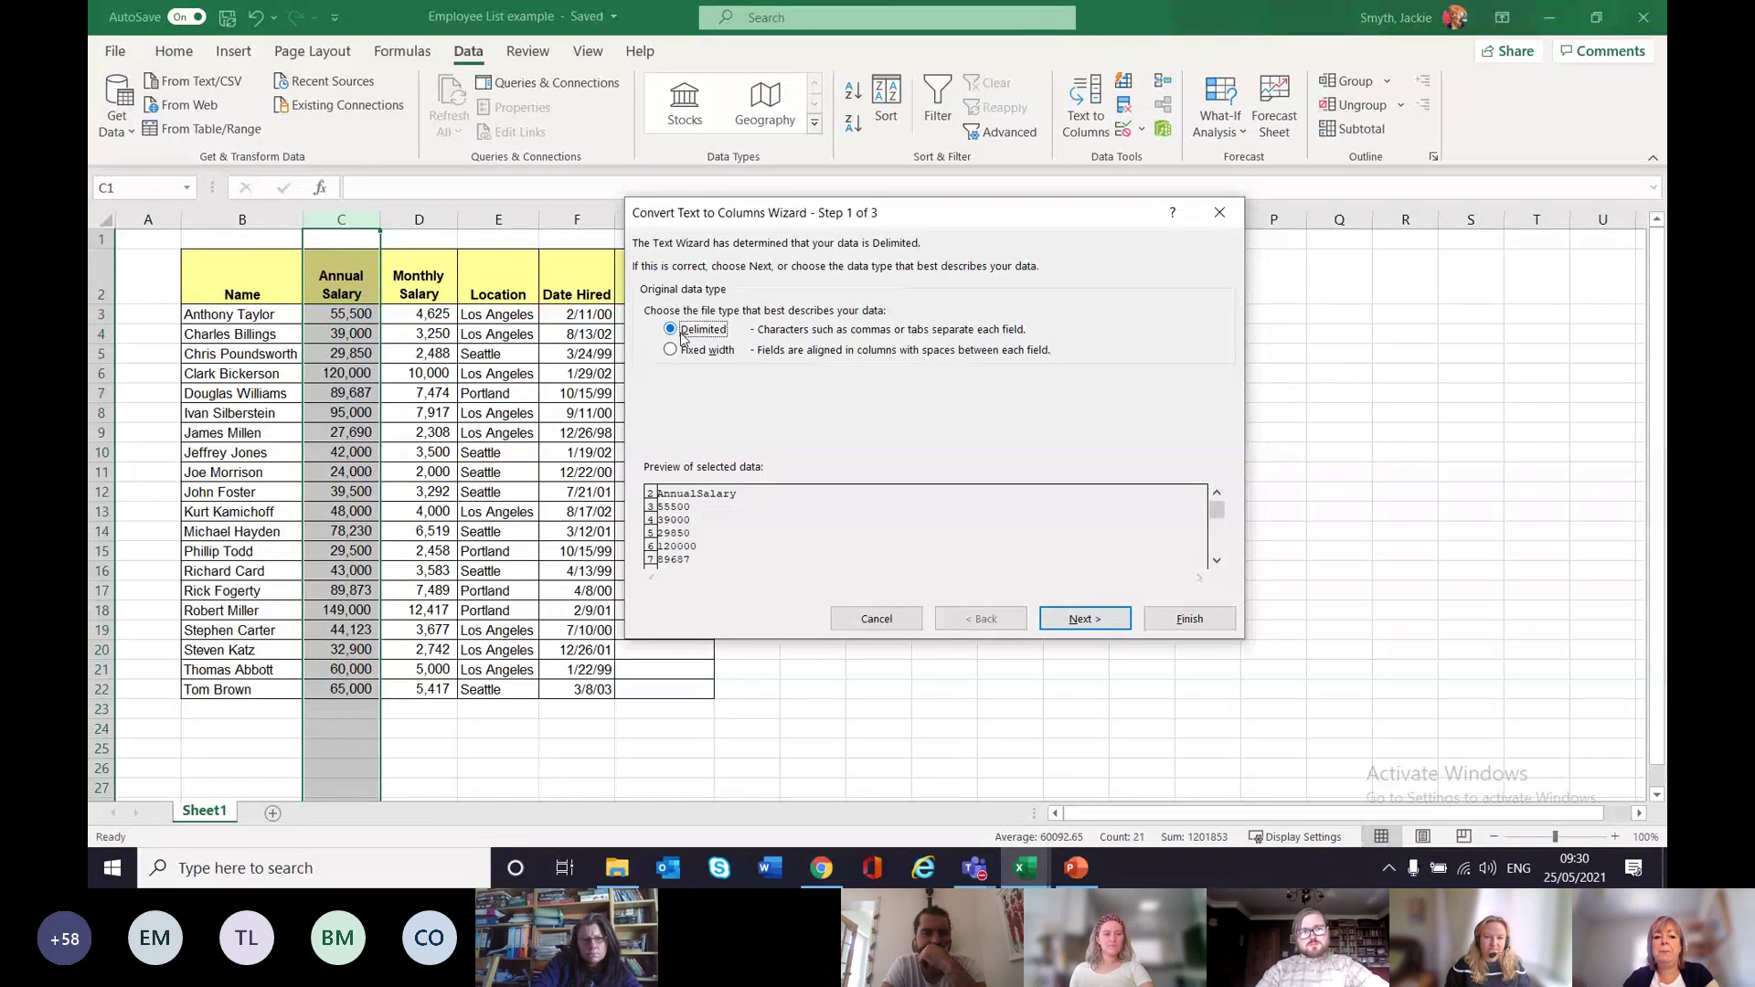
pyautogui.click(899, 625)
# Insert a blank column between the Name and Annual Salary columns.
pyautogui.click(174, 51)
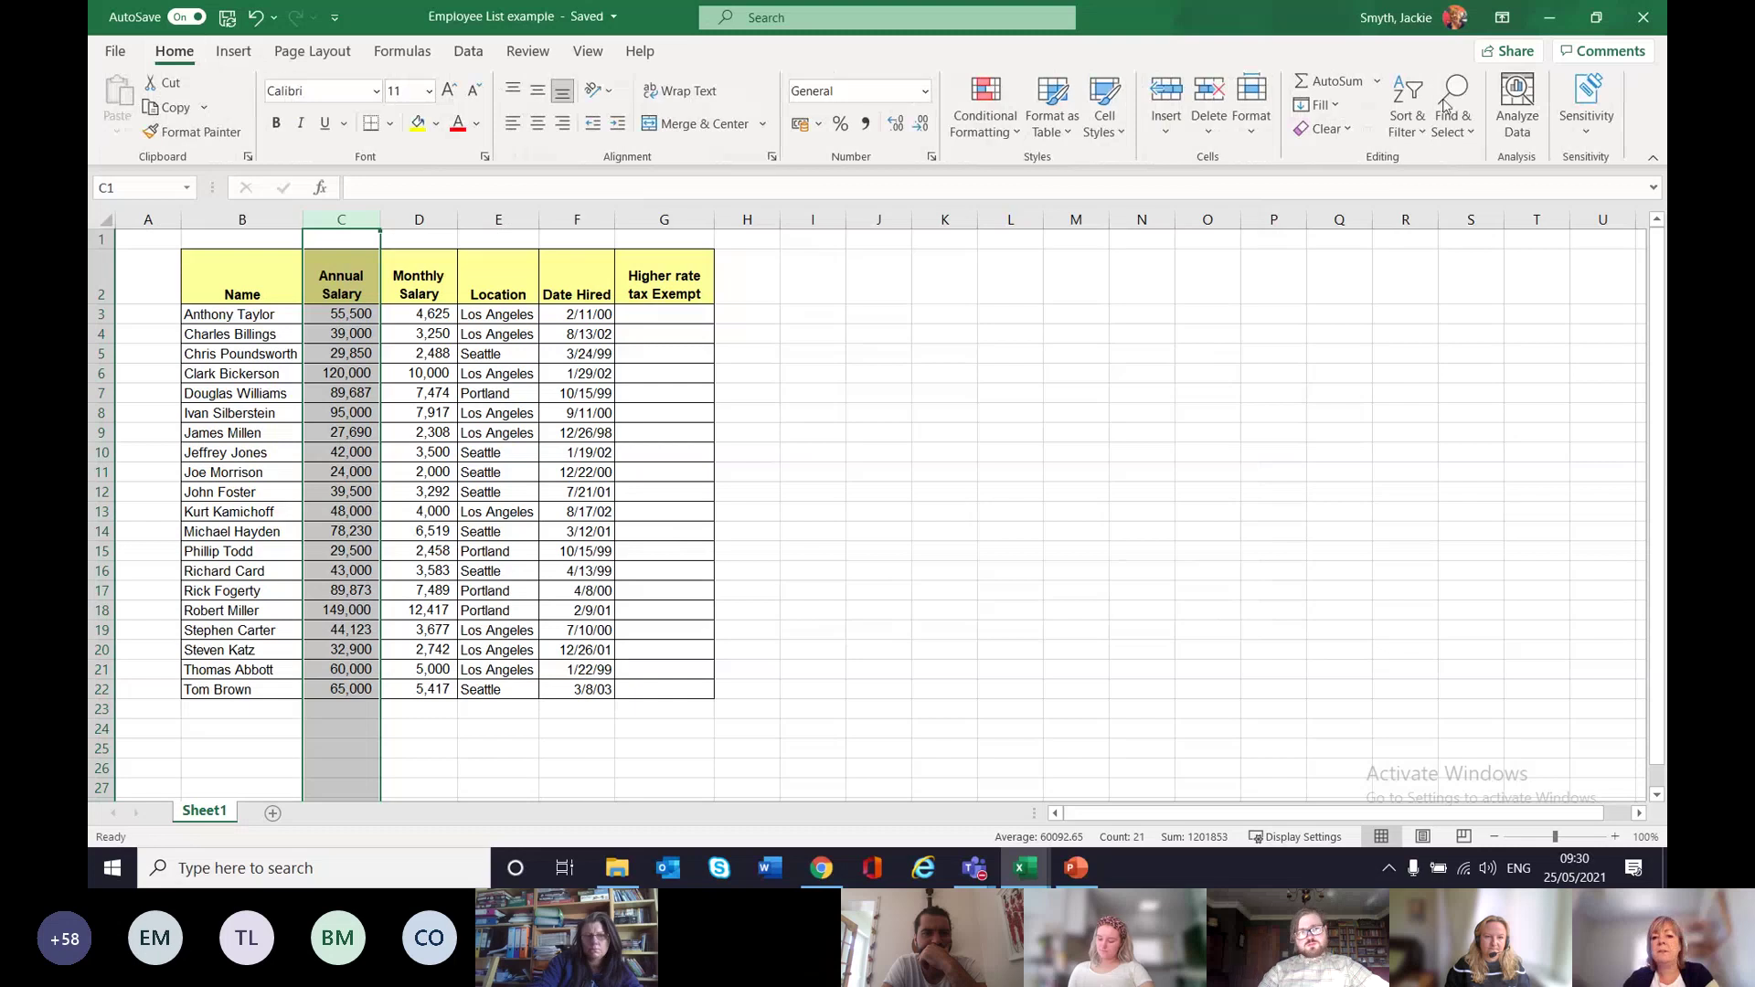
pyautogui.click(1179, 95)
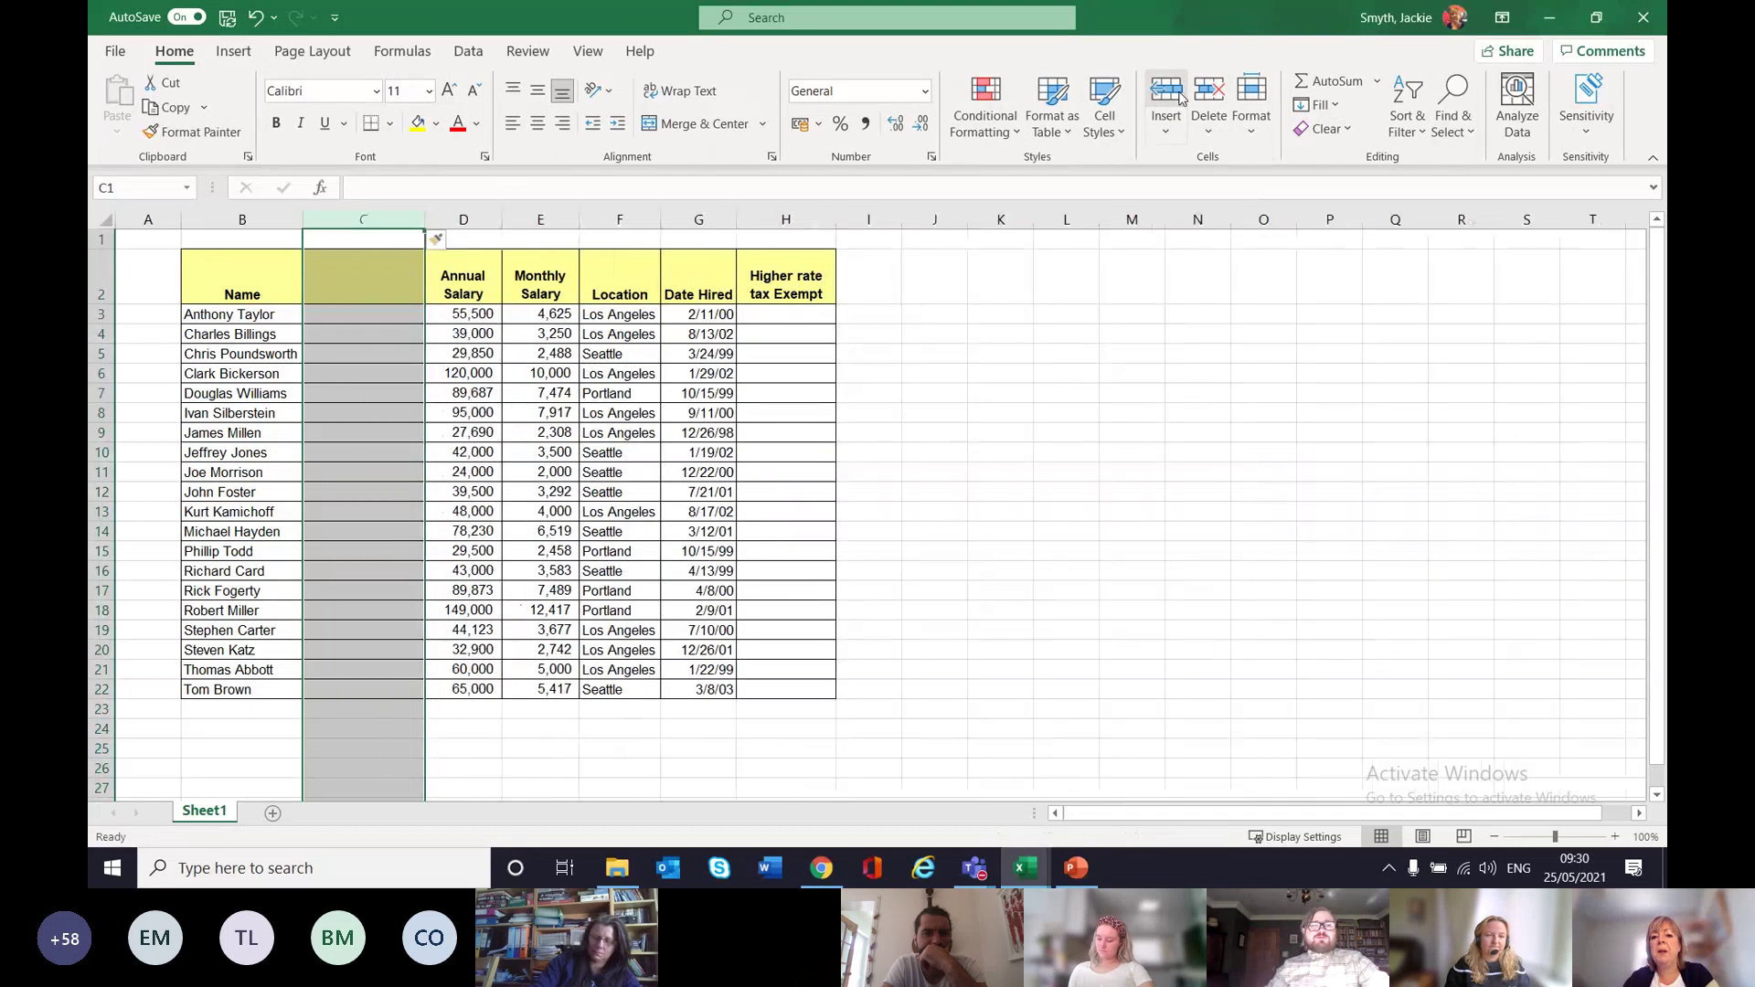
pyautogui.click(469, 52)
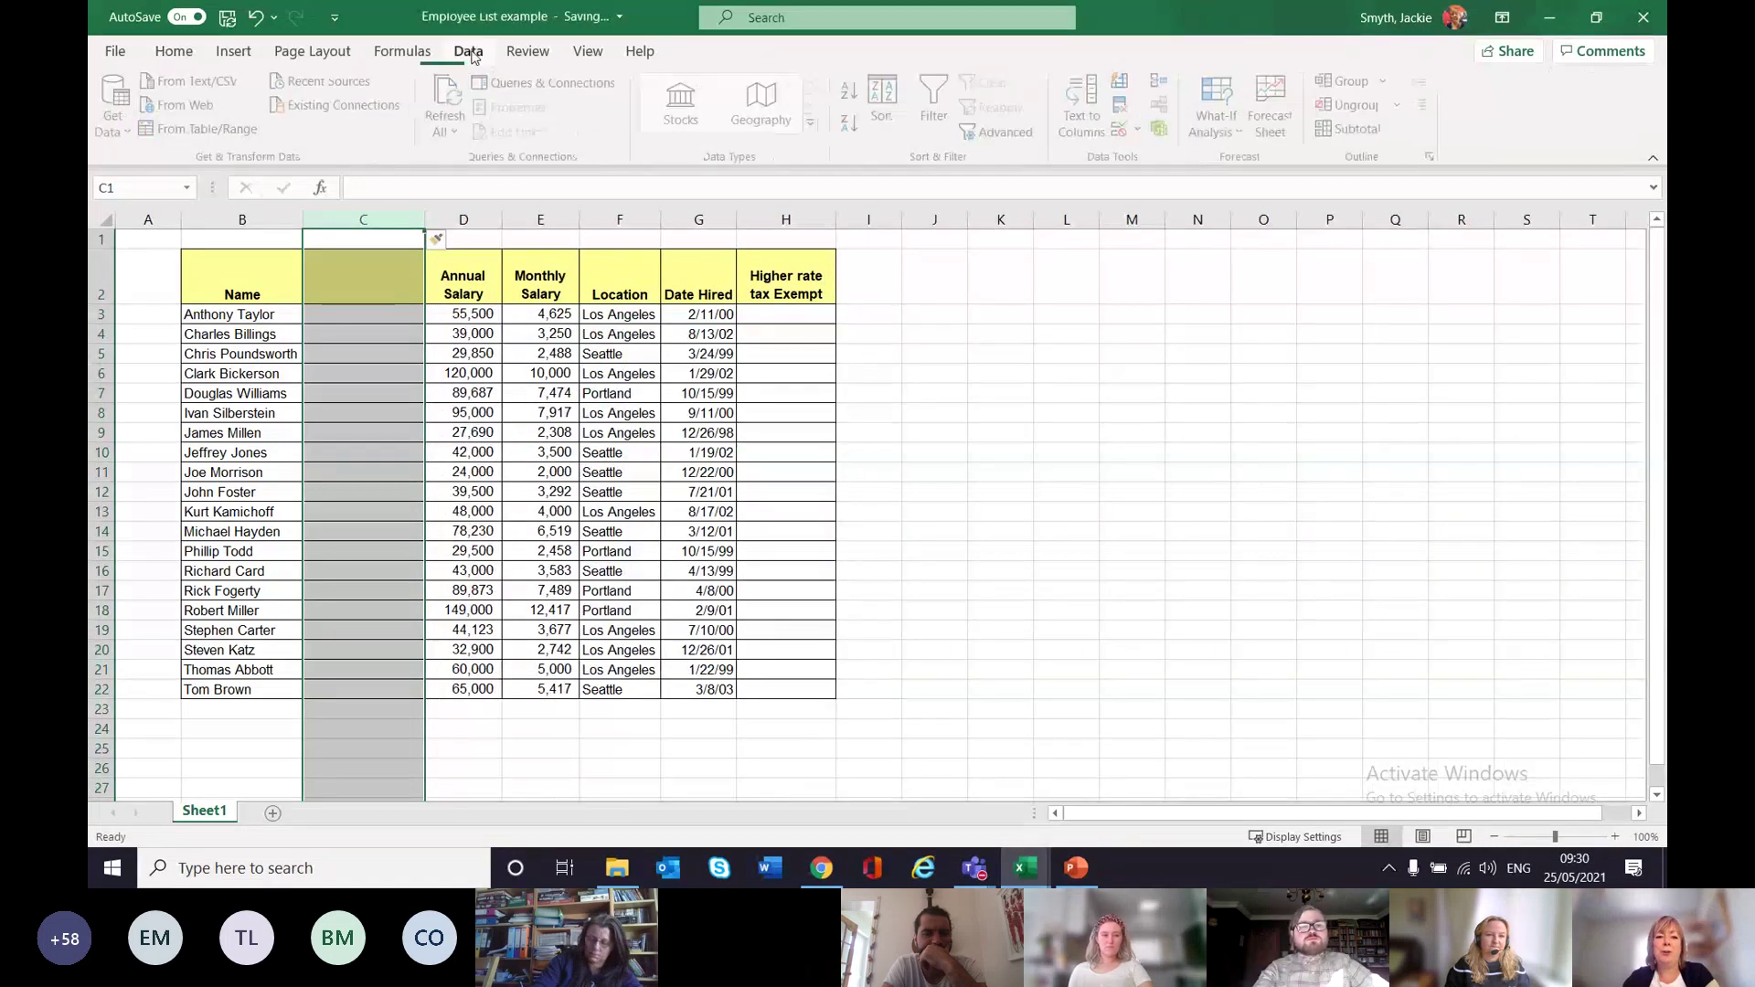
pyautogui.click(1090, 128)
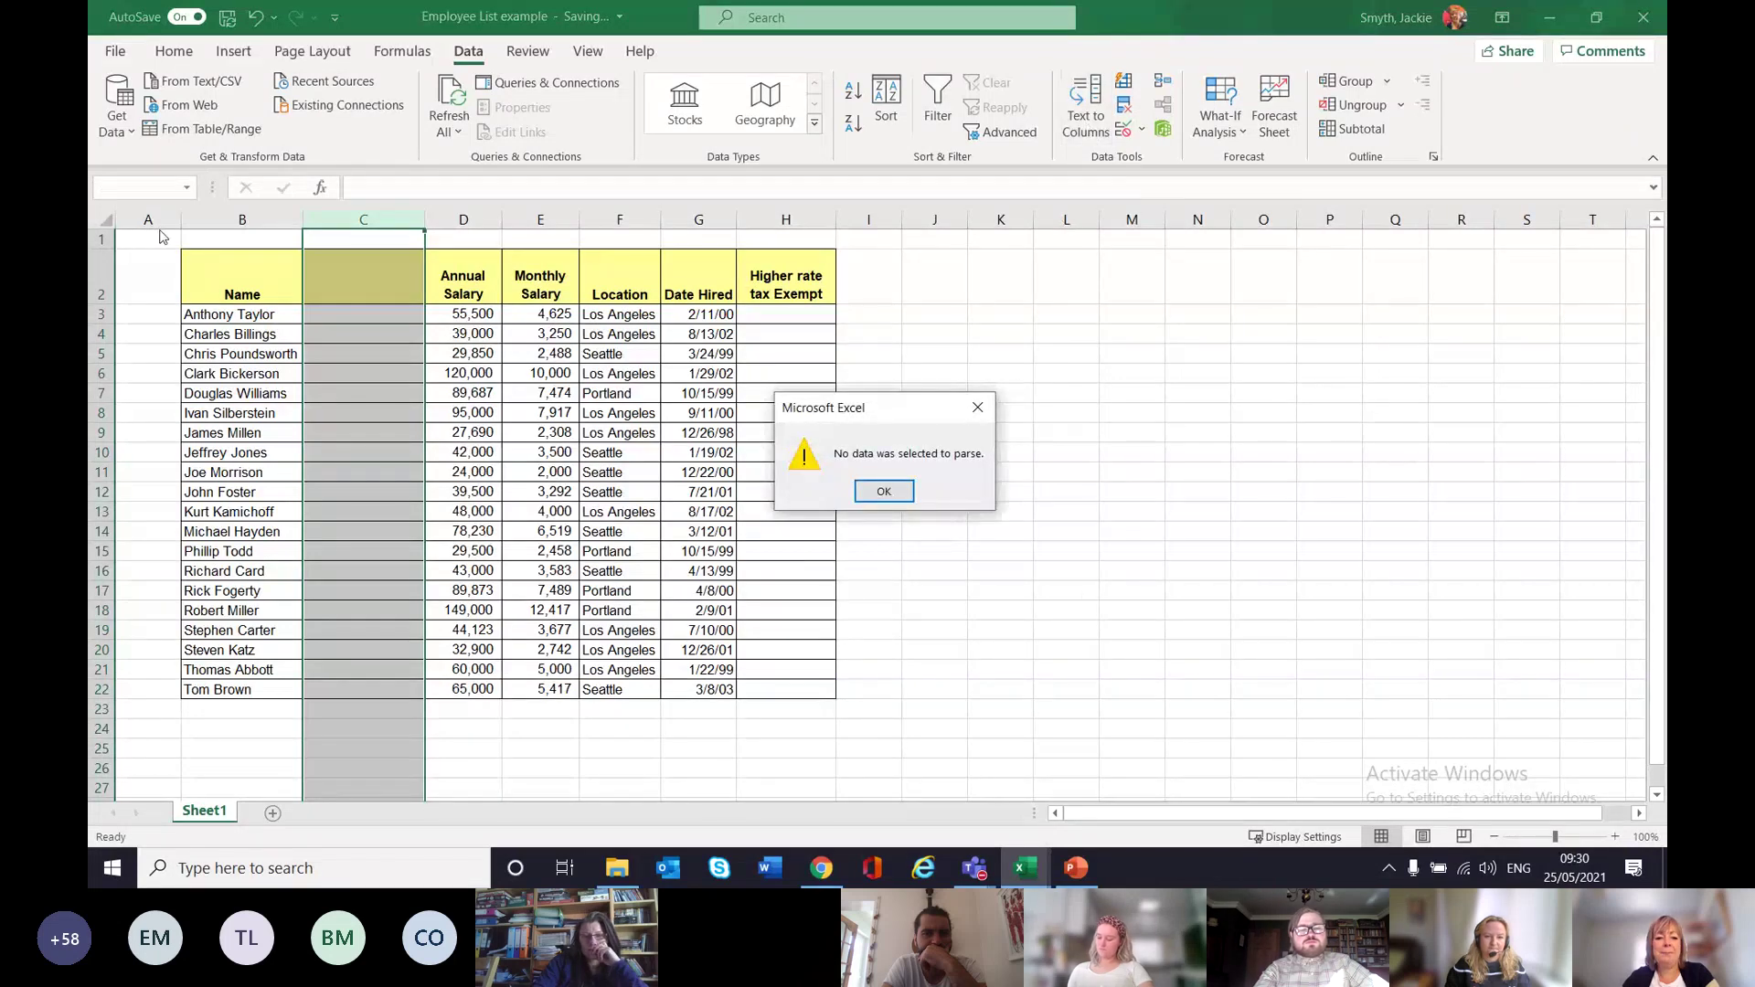
pyautogui.press('Return')
# Select the Name column and try the Fixed width data type in Text to Columns.
pyautogui.click(243, 219)
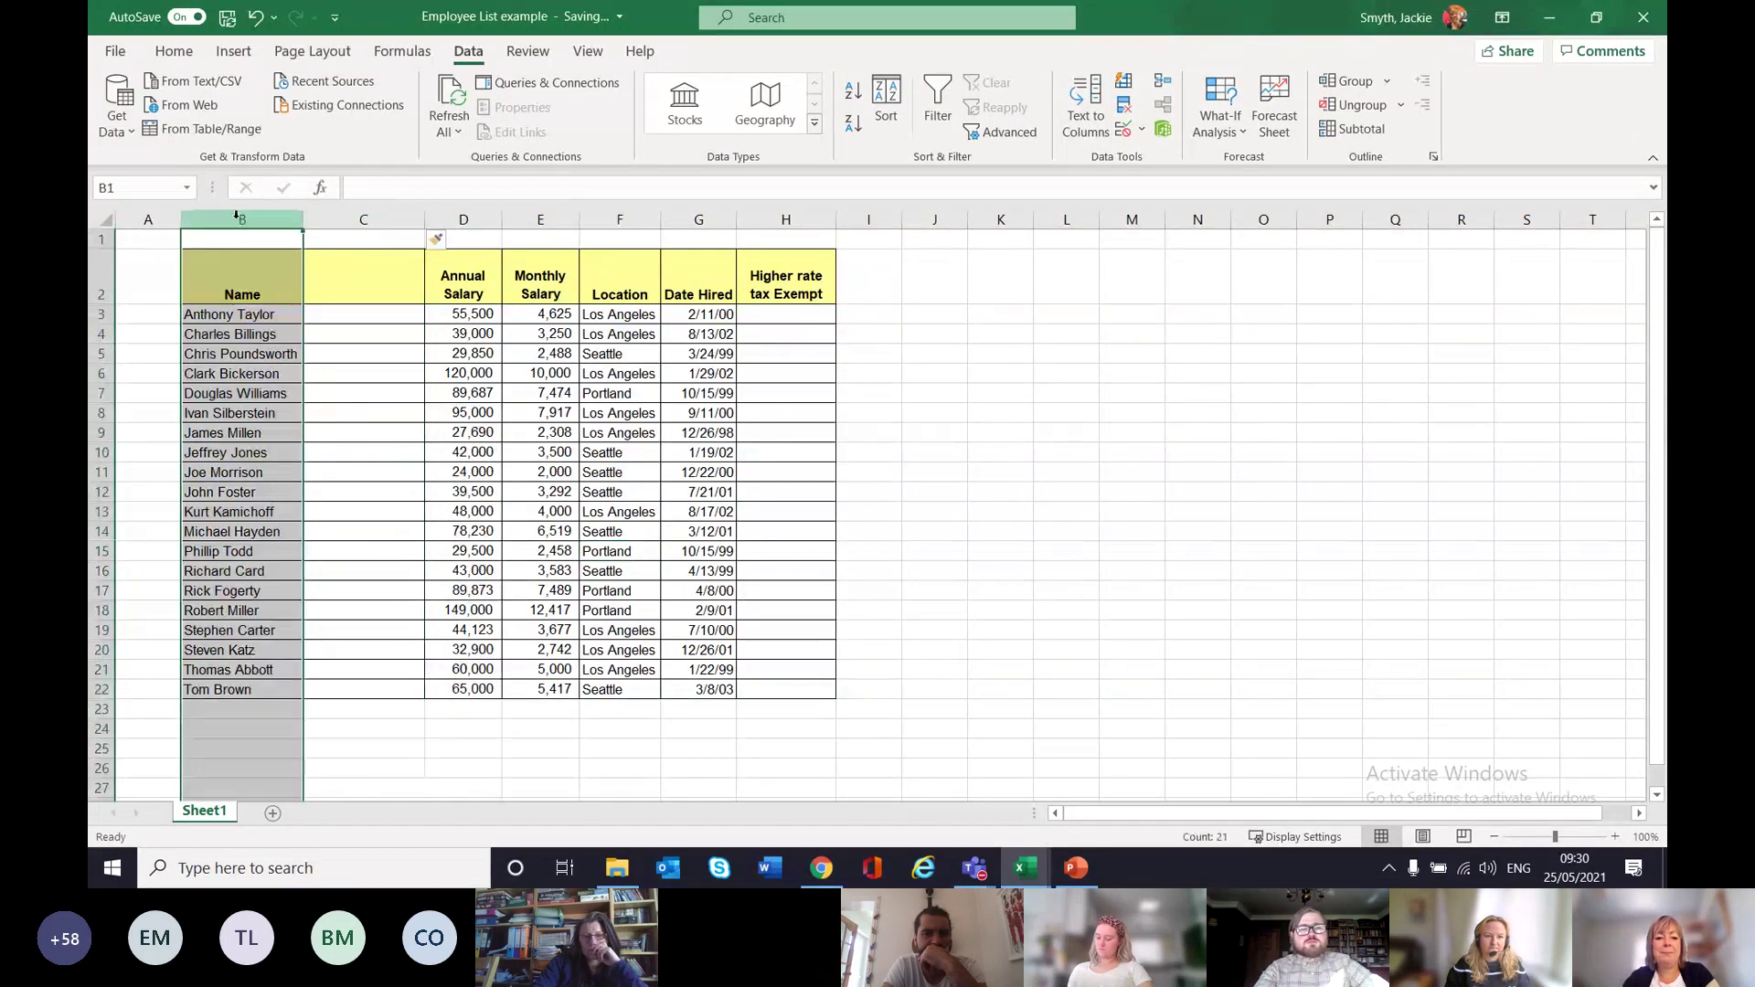
pyautogui.click(1090, 120)
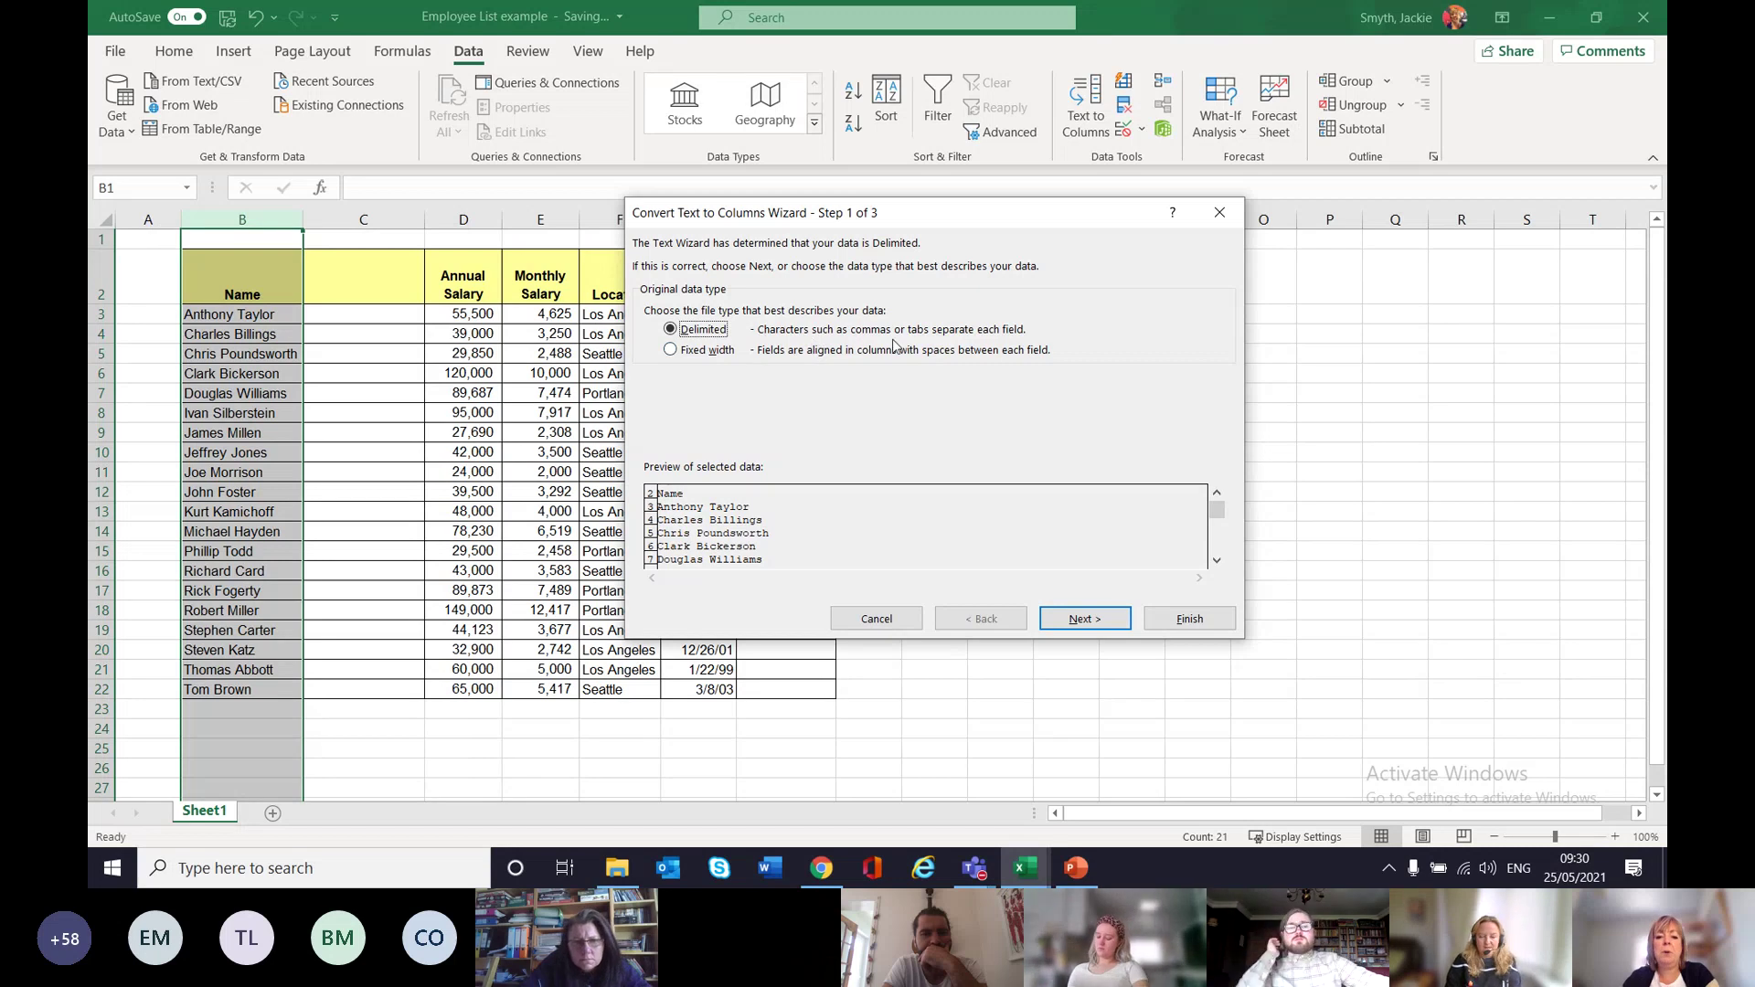
pyautogui.click(671, 351)
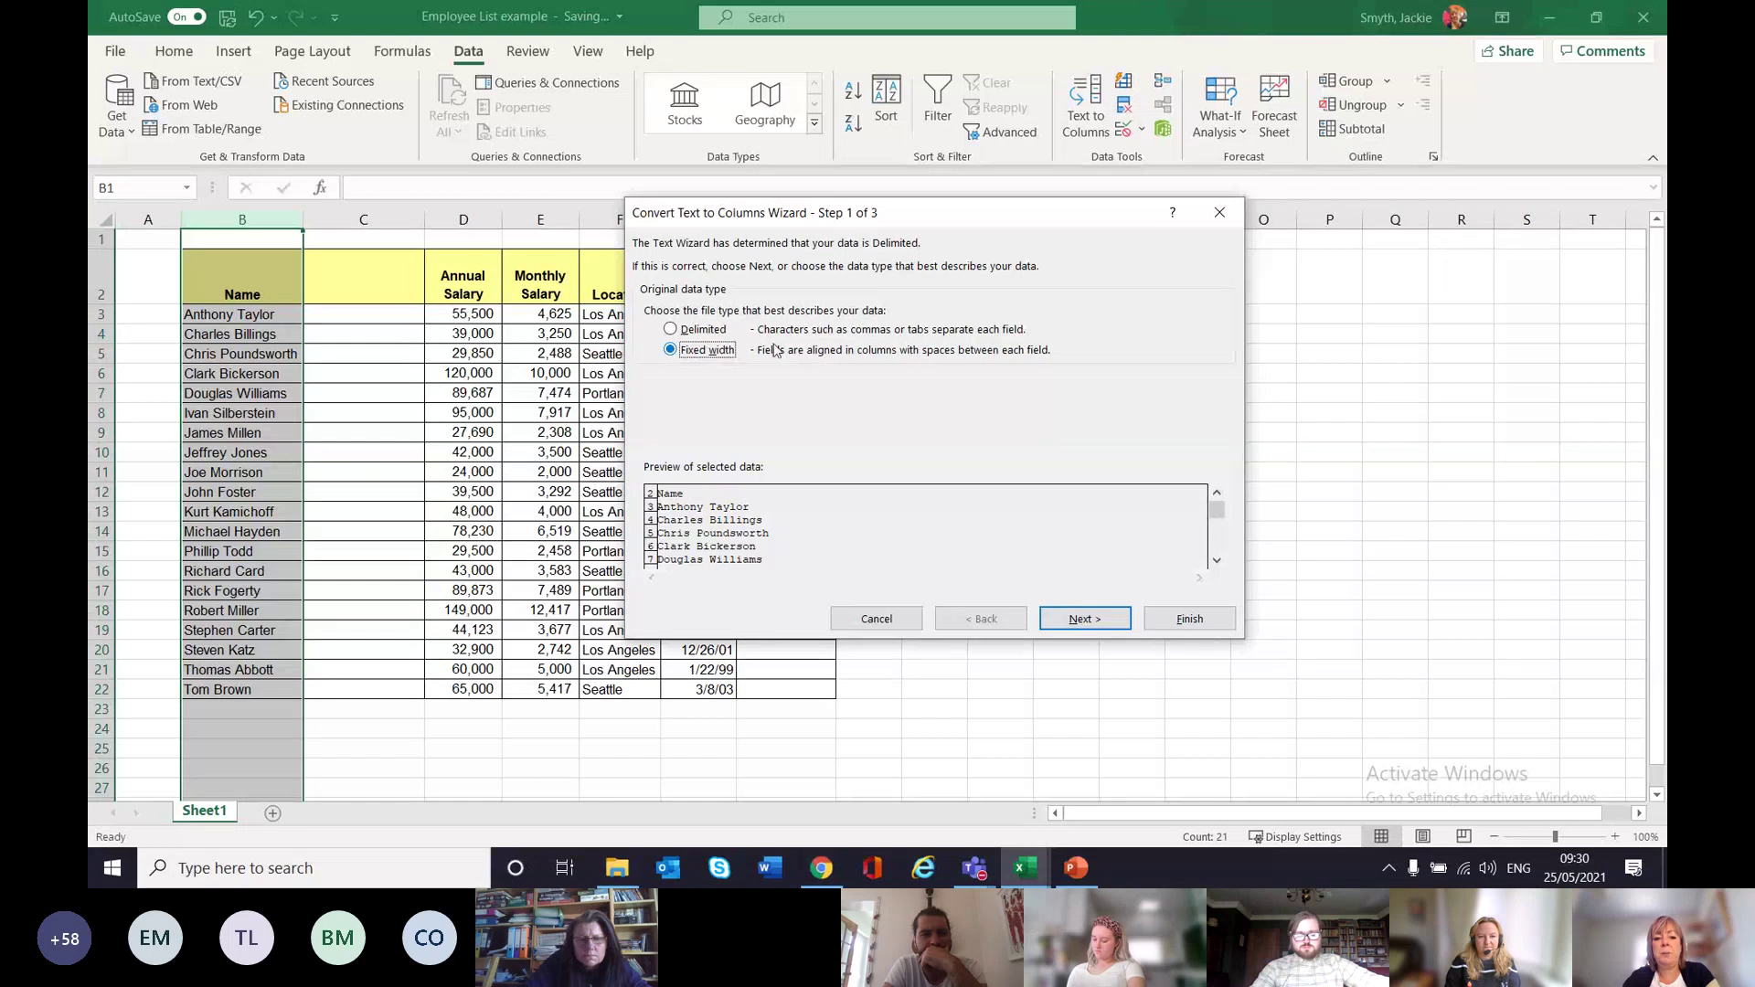
pyautogui.click(1076, 622)
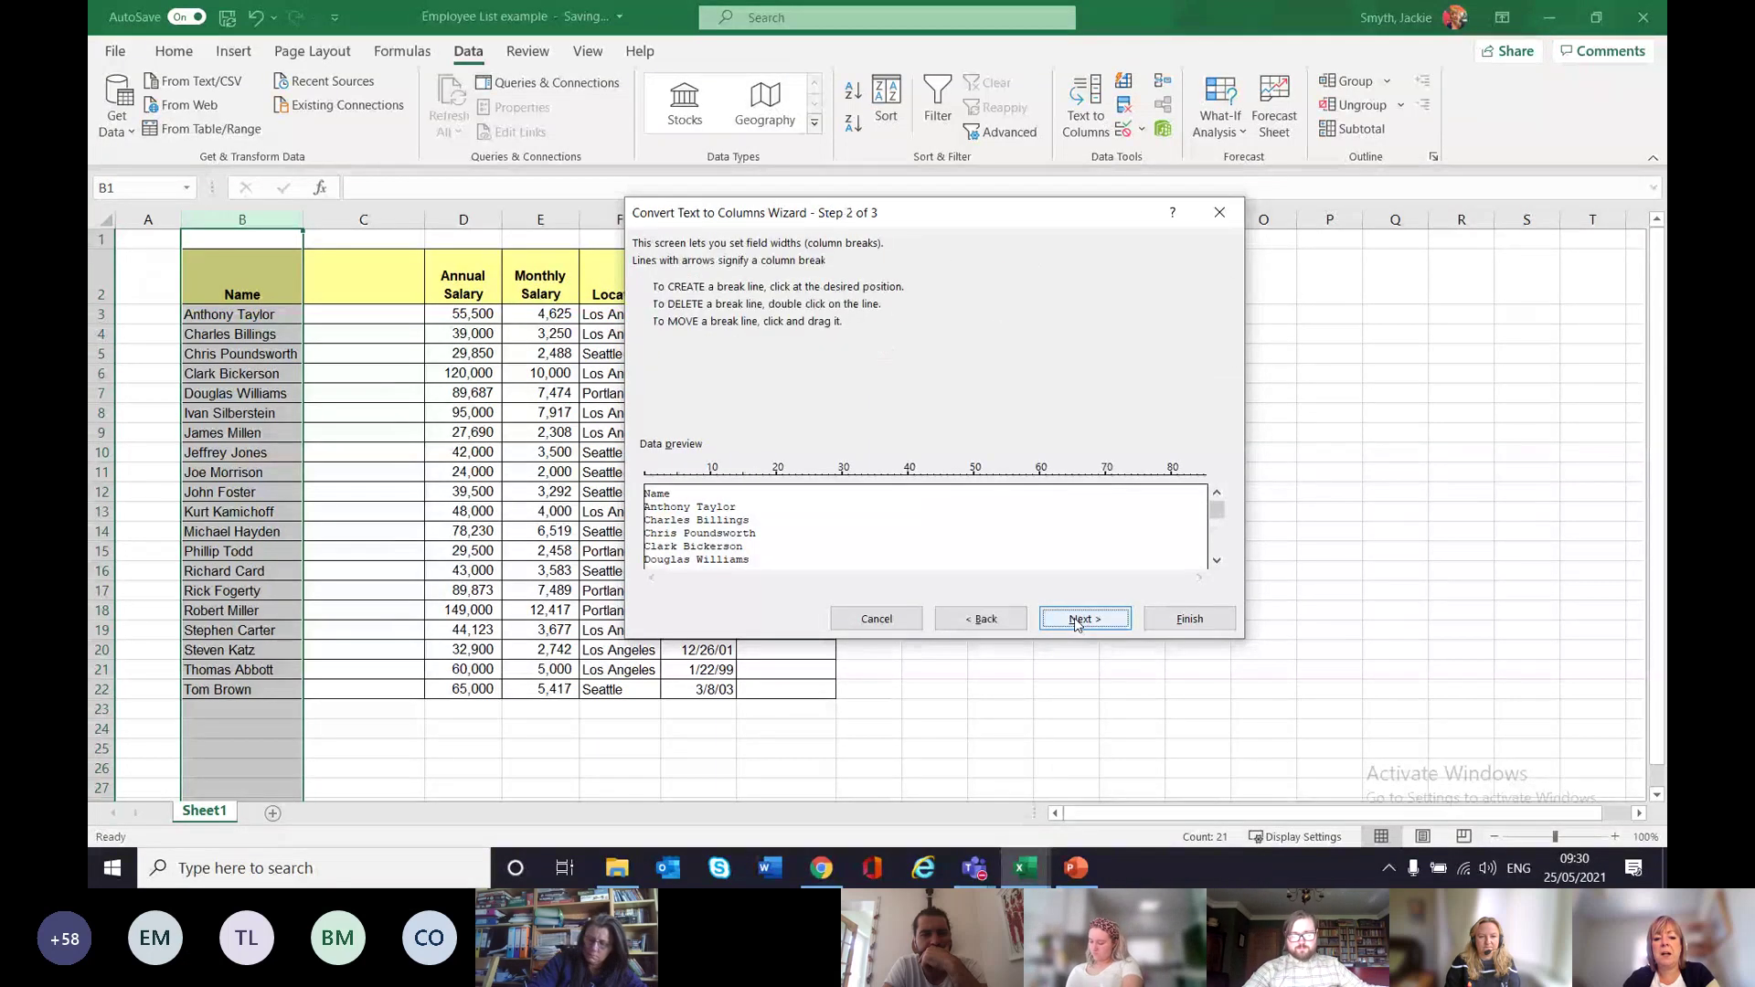
pyautogui.click(873, 619)
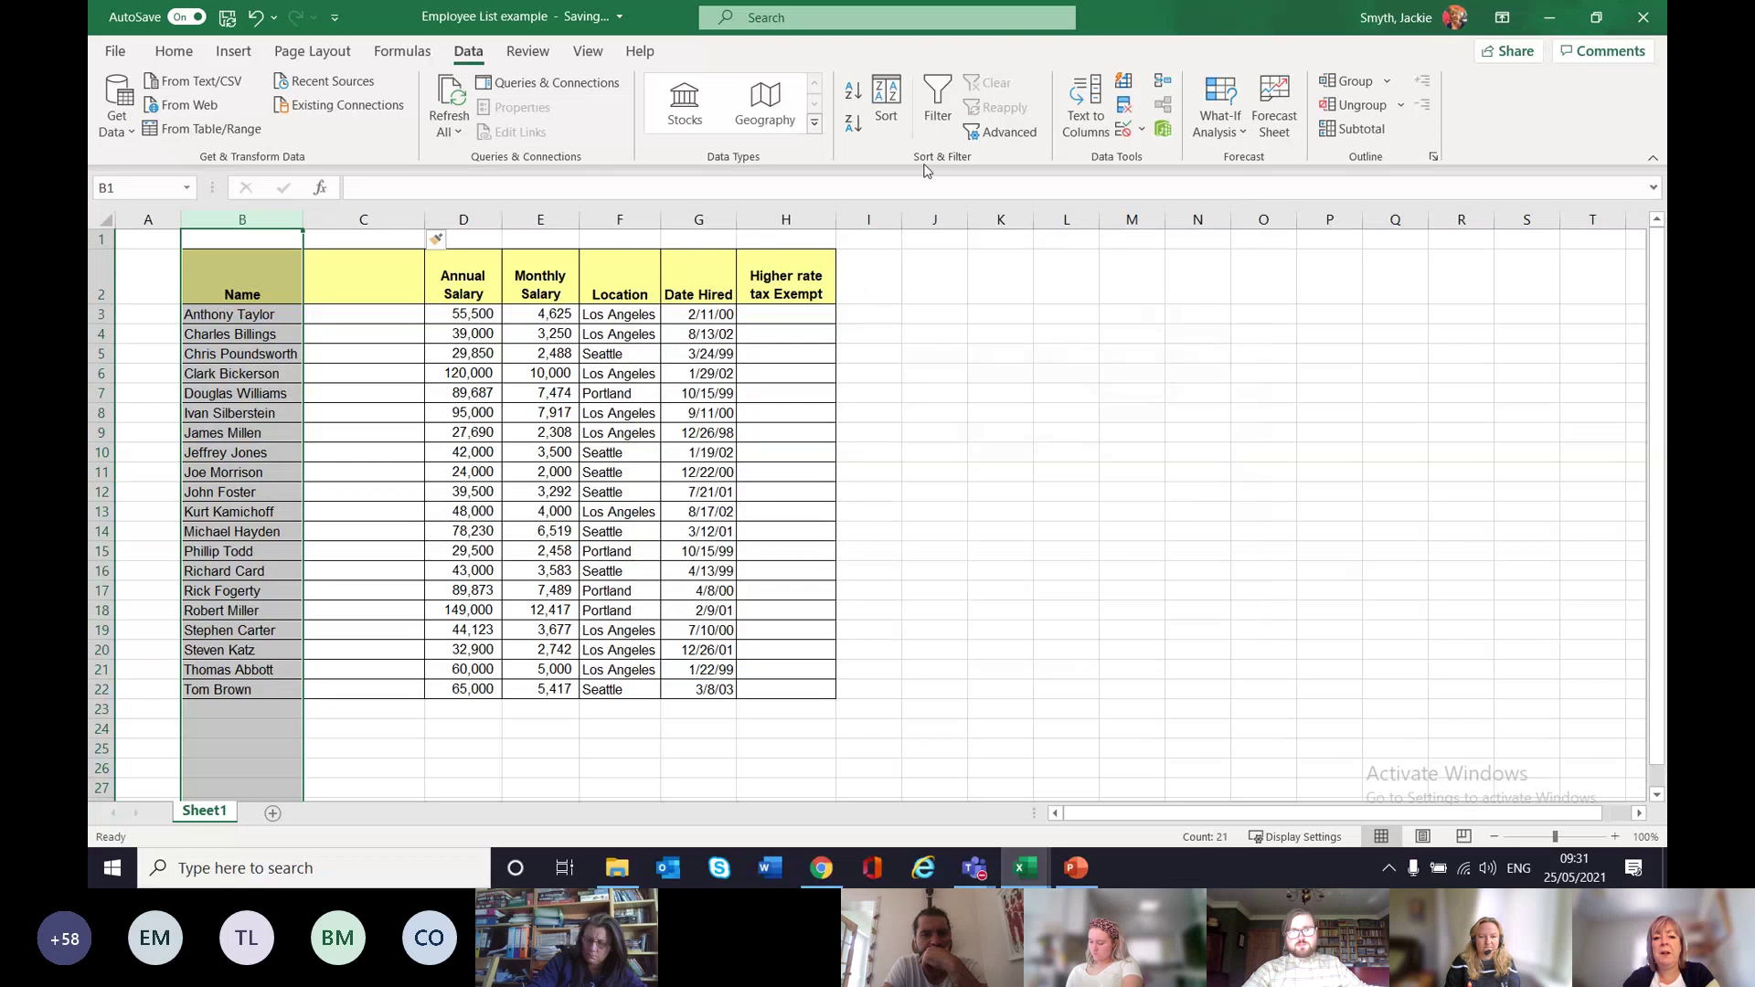
# Split the whole Name column with Text to Columns as Delimited data, using only Space as the delimiter and replacing the existing data.
pyautogui.click(1086, 103)
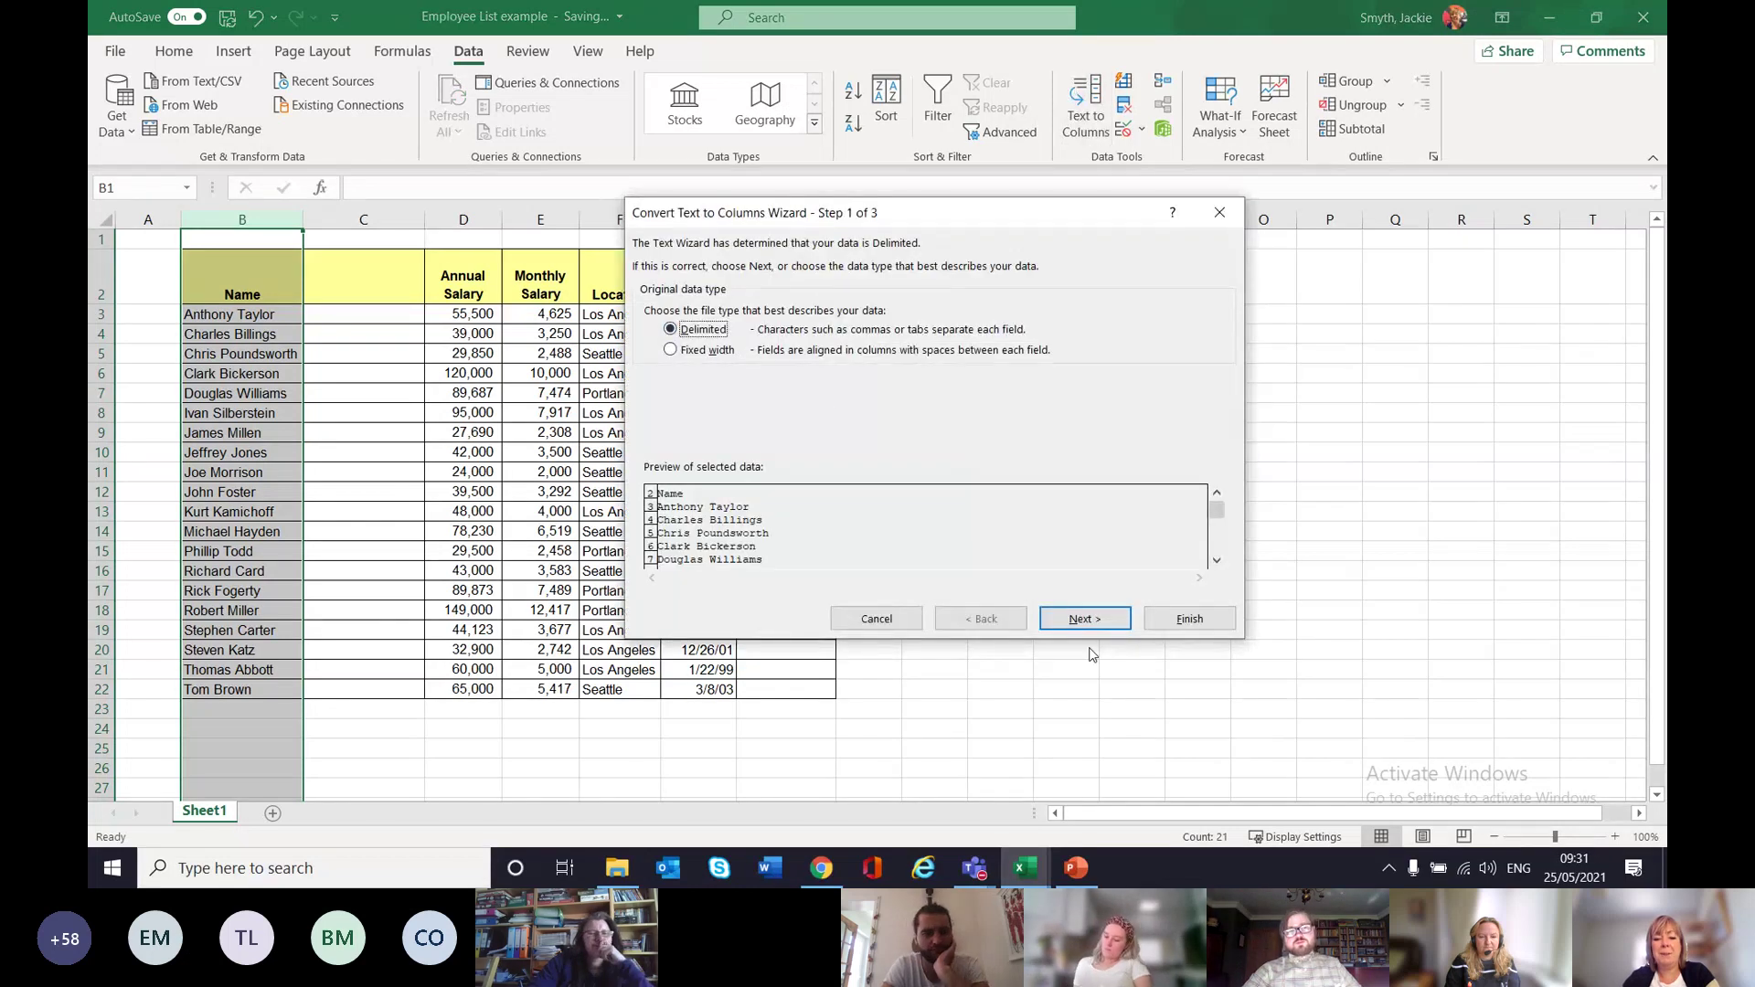
pyautogui.click(1108, 622)
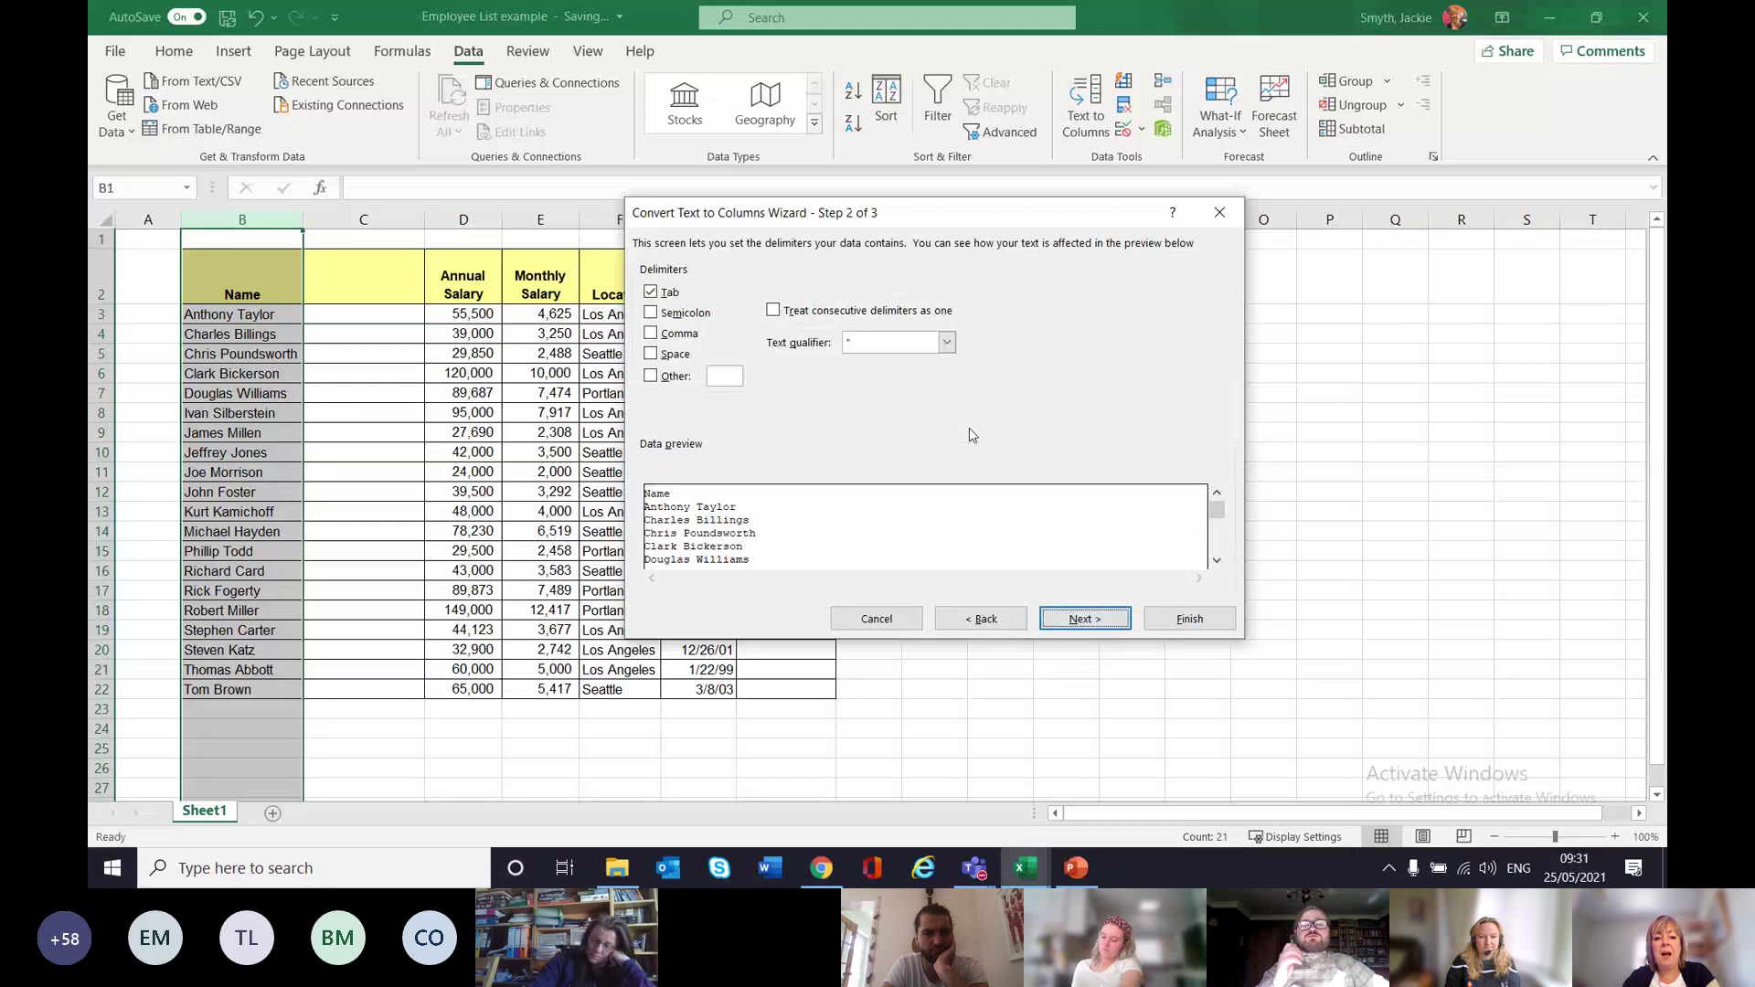
pyautogui.click(654, 355)
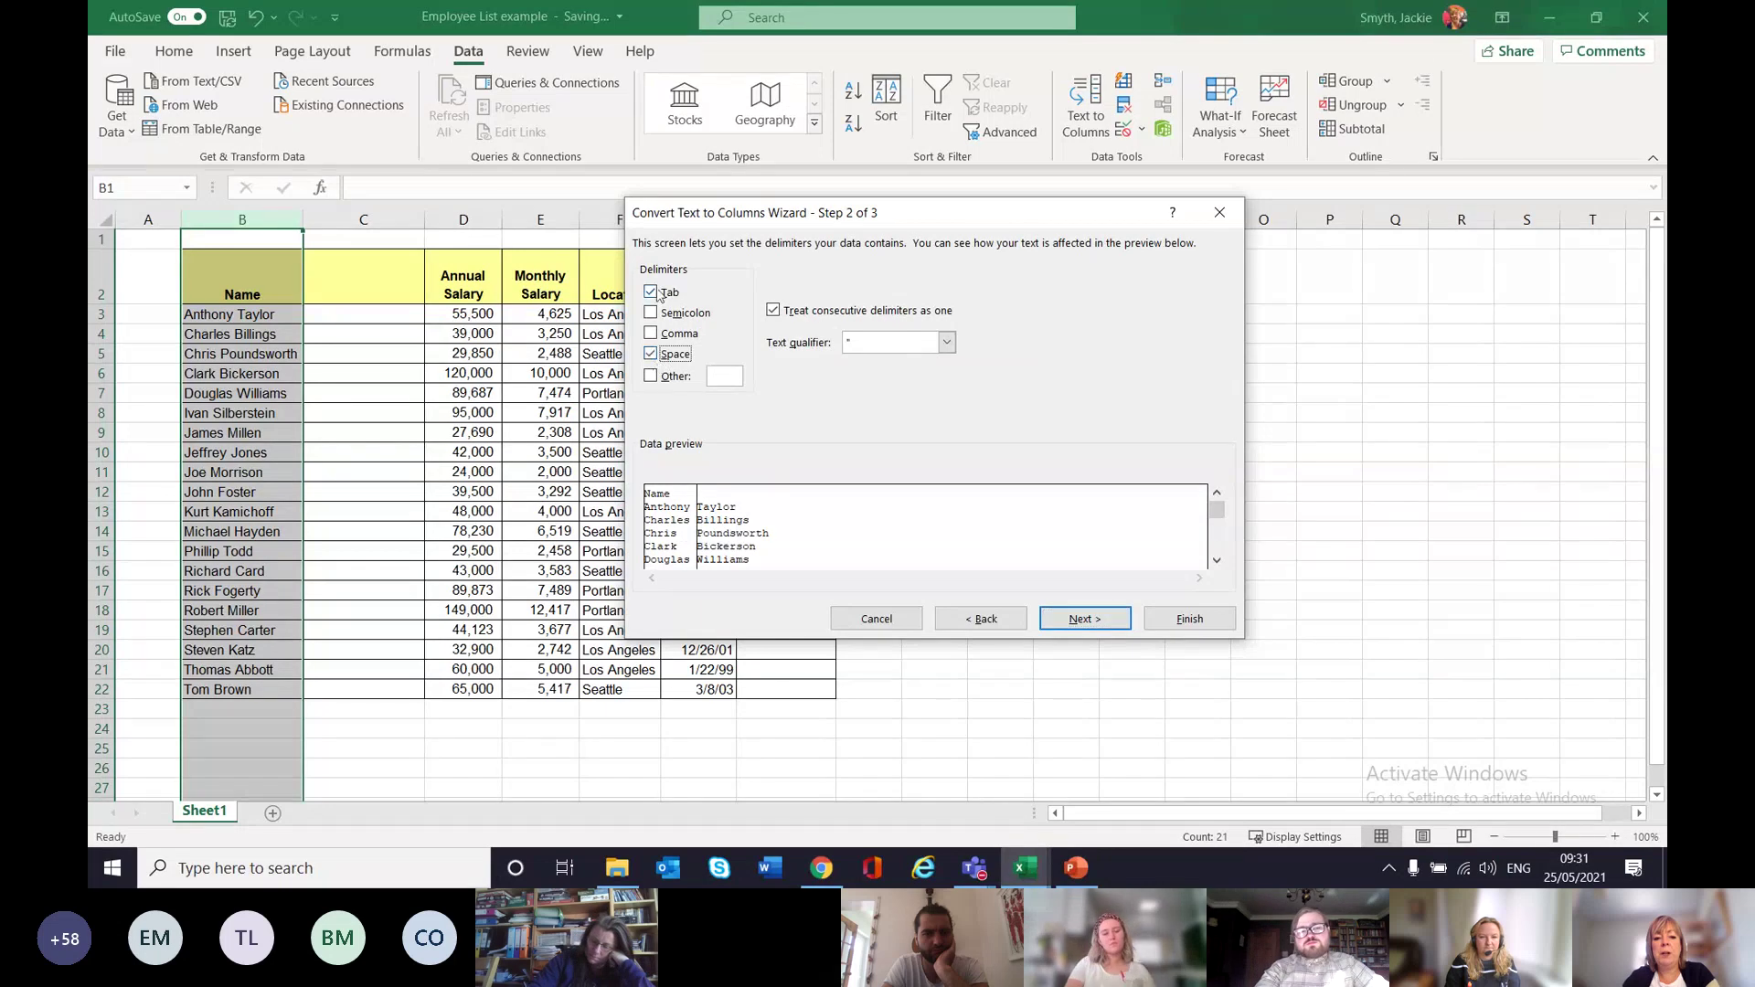
pyautogui.click(658, 293)
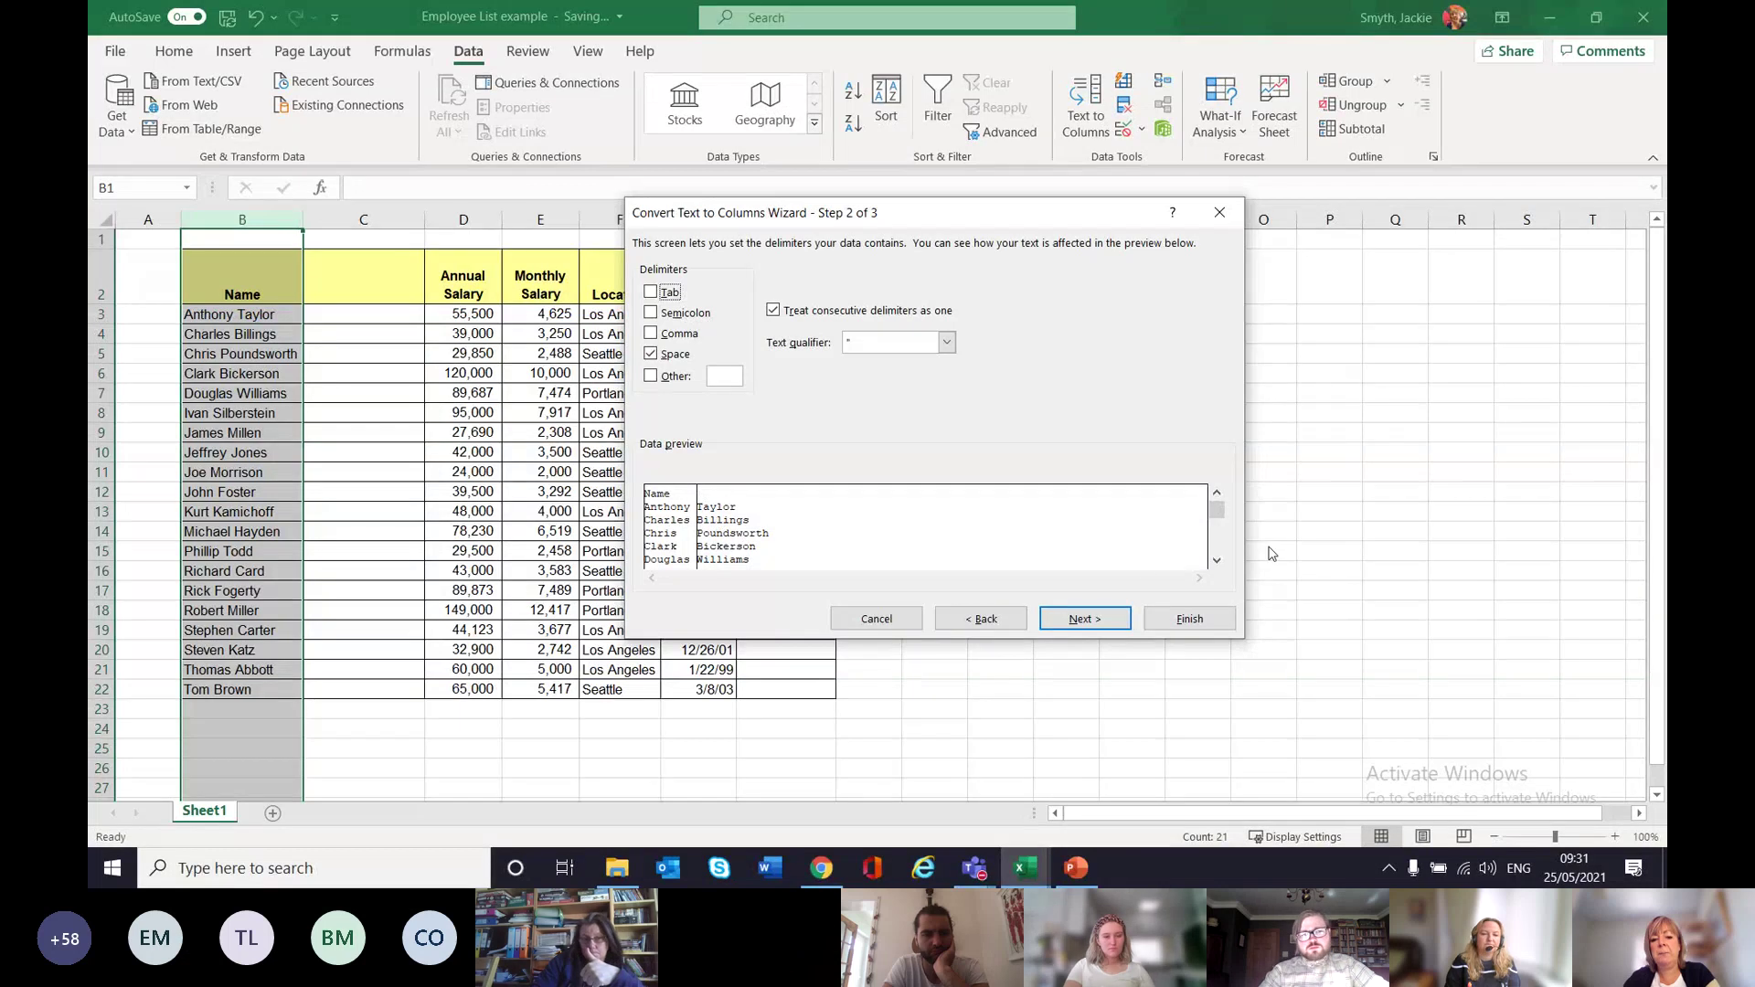
pyautogui.click(1218, 548)
pyautogui.click(1218, 549)
pyautogui.click(1218, 548)
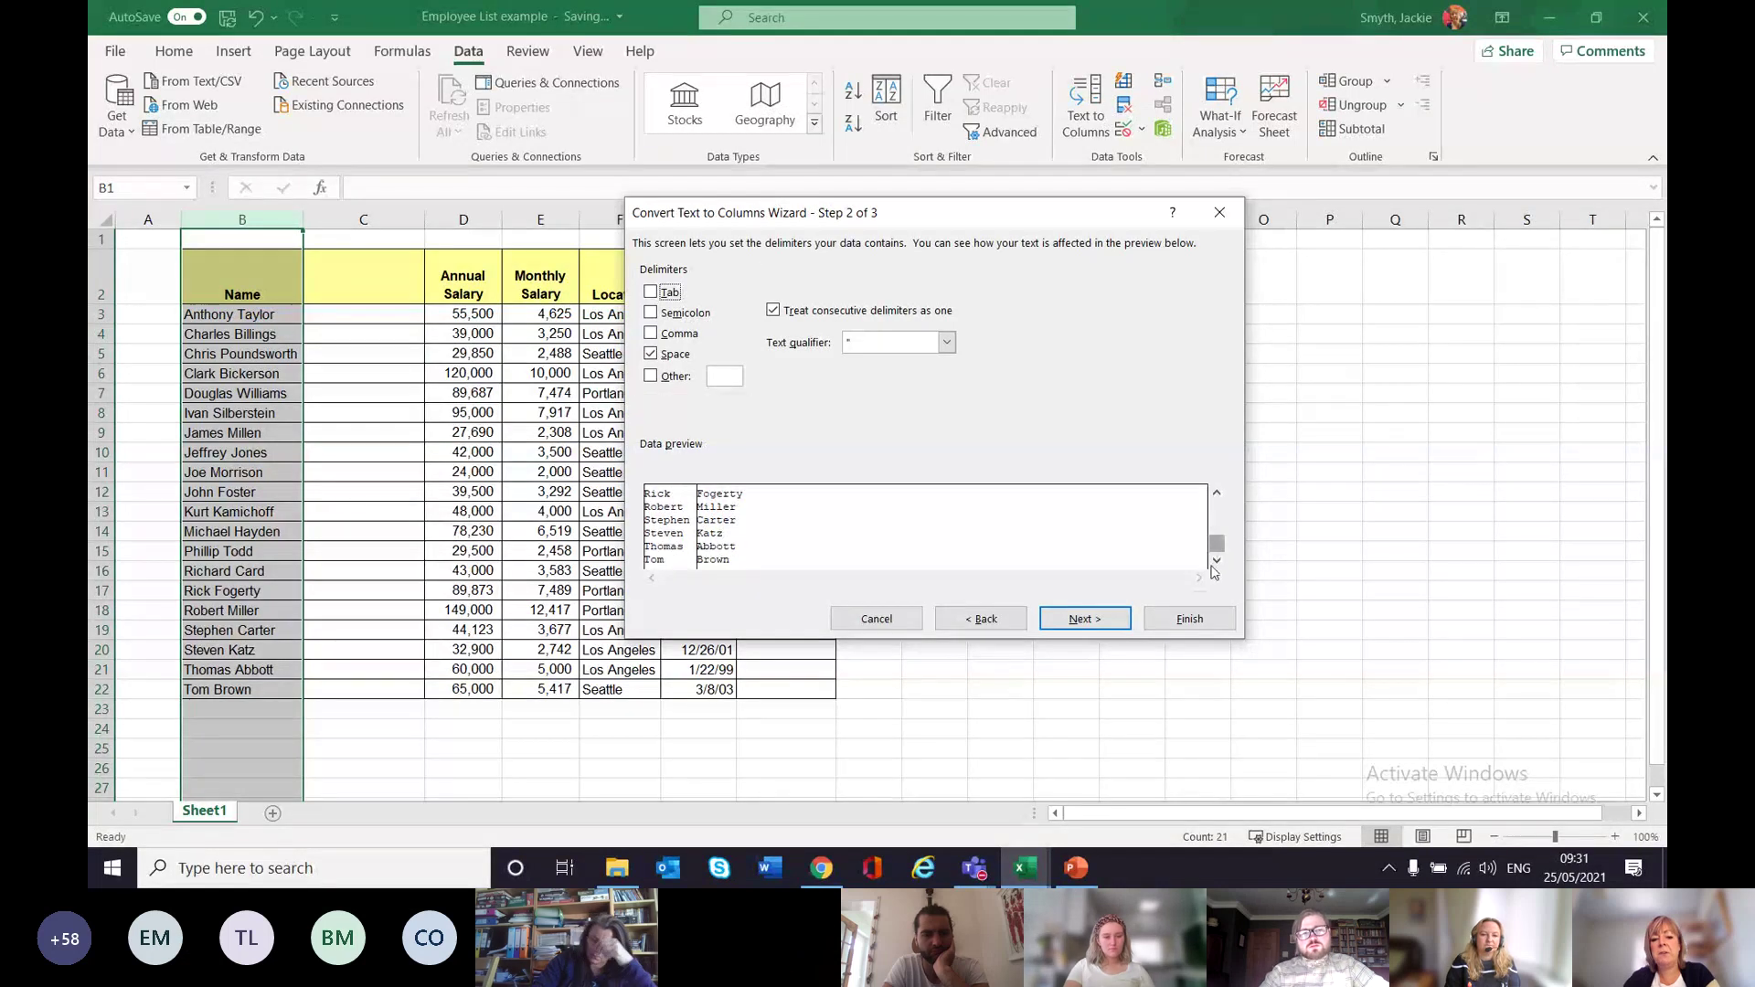
pyautogui.click(1086, 619)
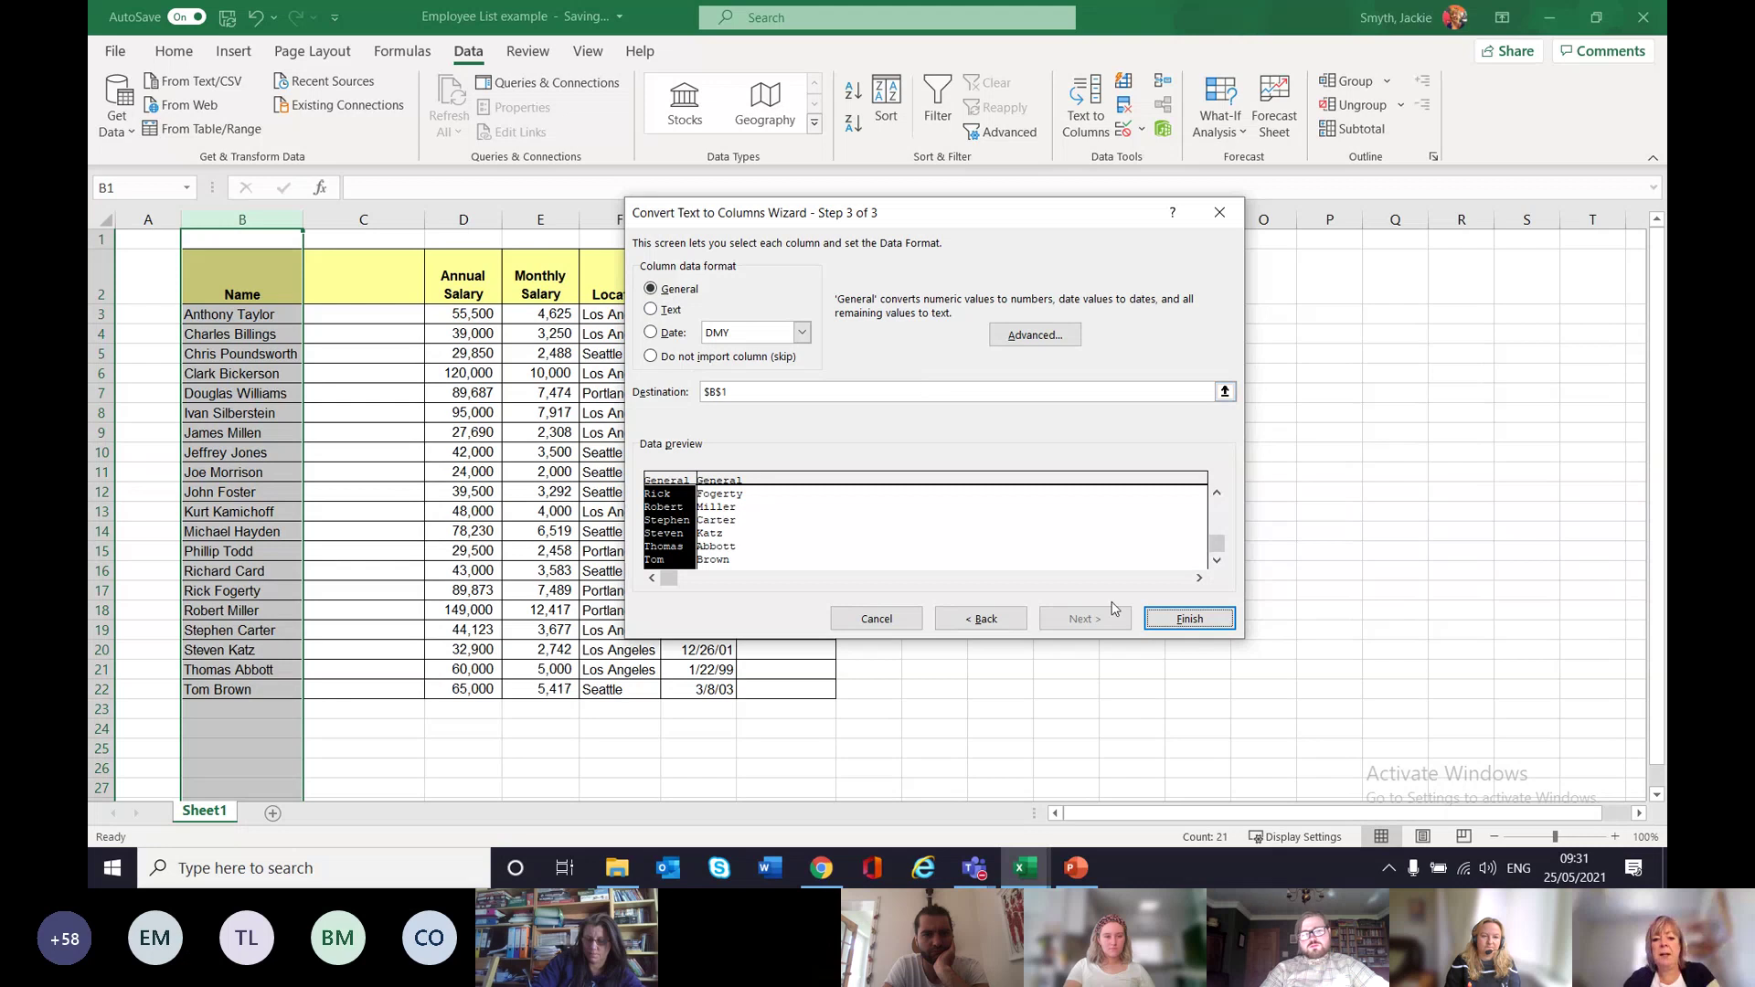
pyautogui.click(1192, 620)
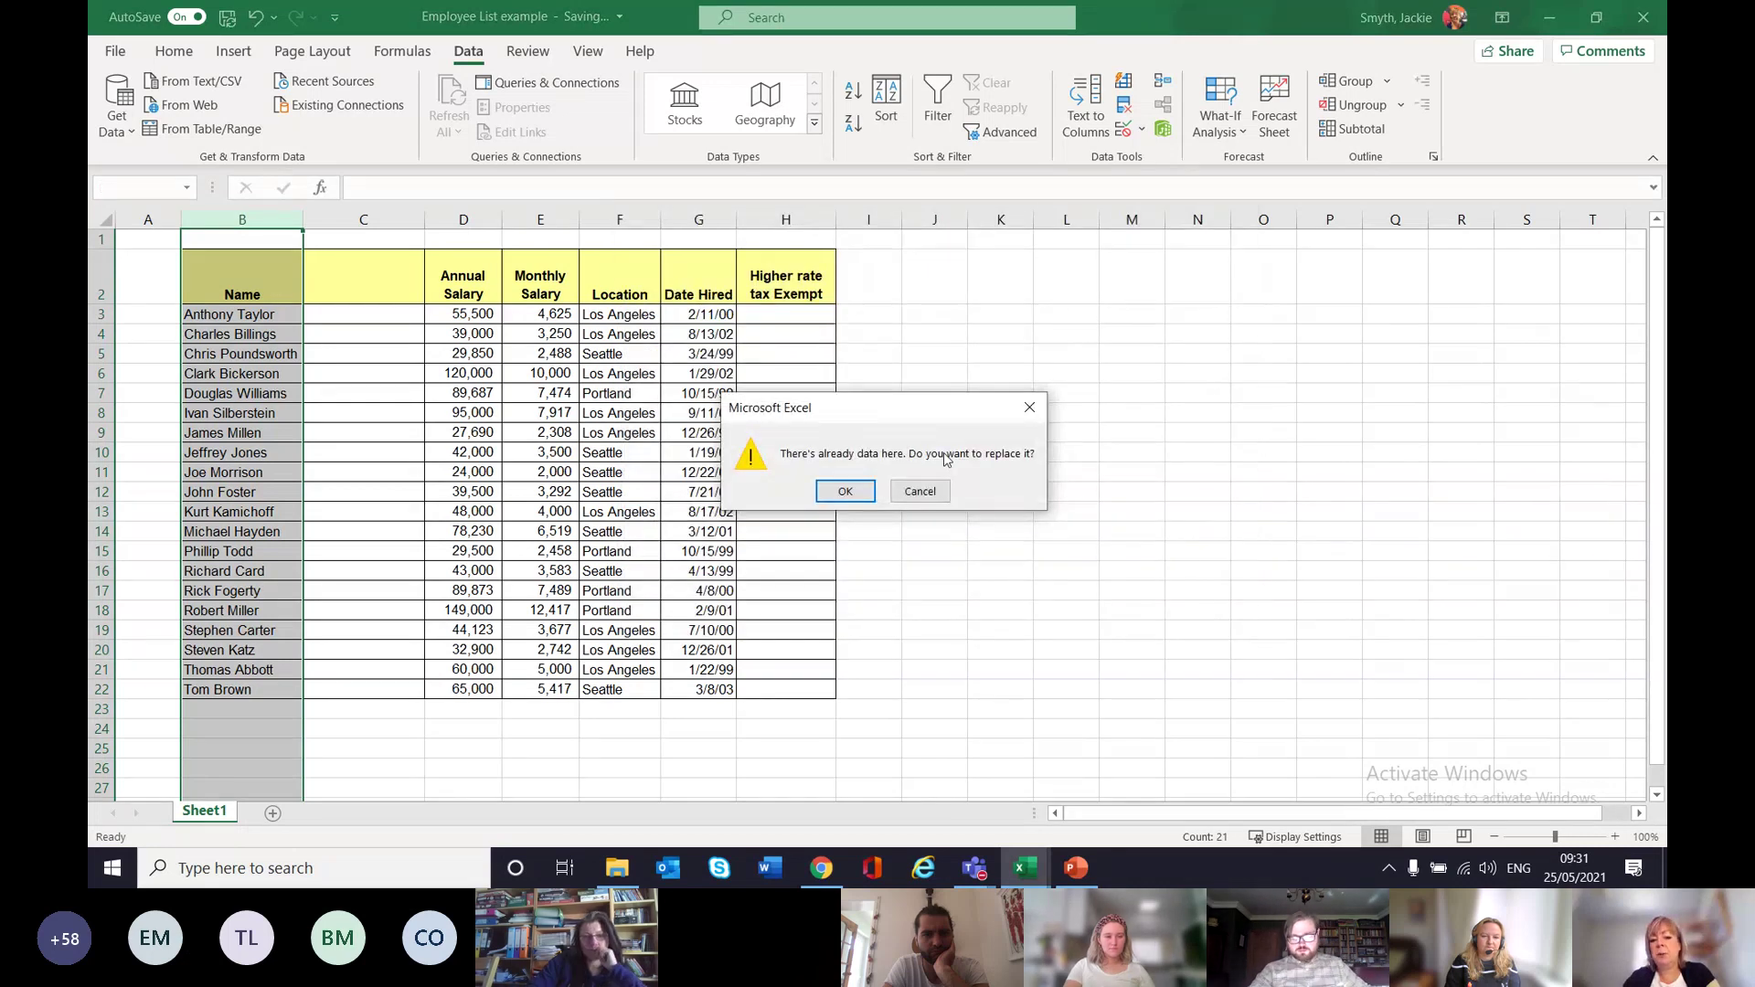
pyautogui.click(844, 492)
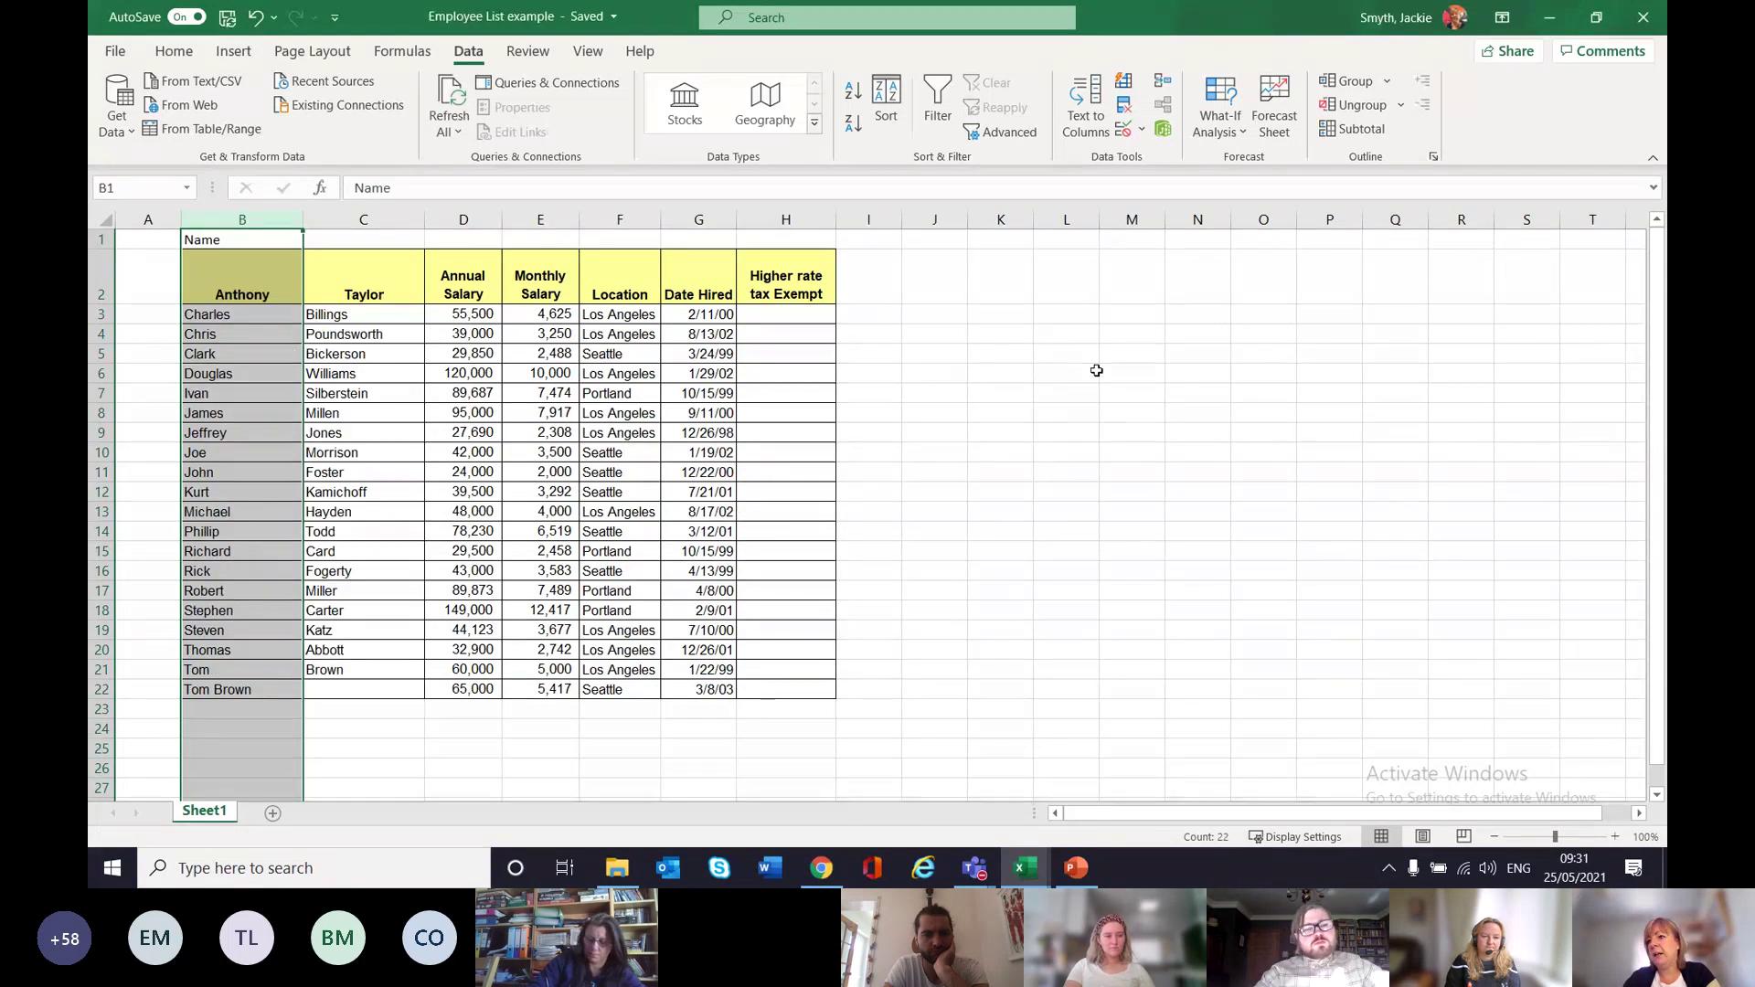
# Check the shifted header cells of the two name columns and undo the Text to Columns split.
pyautogui.click(364, 630)
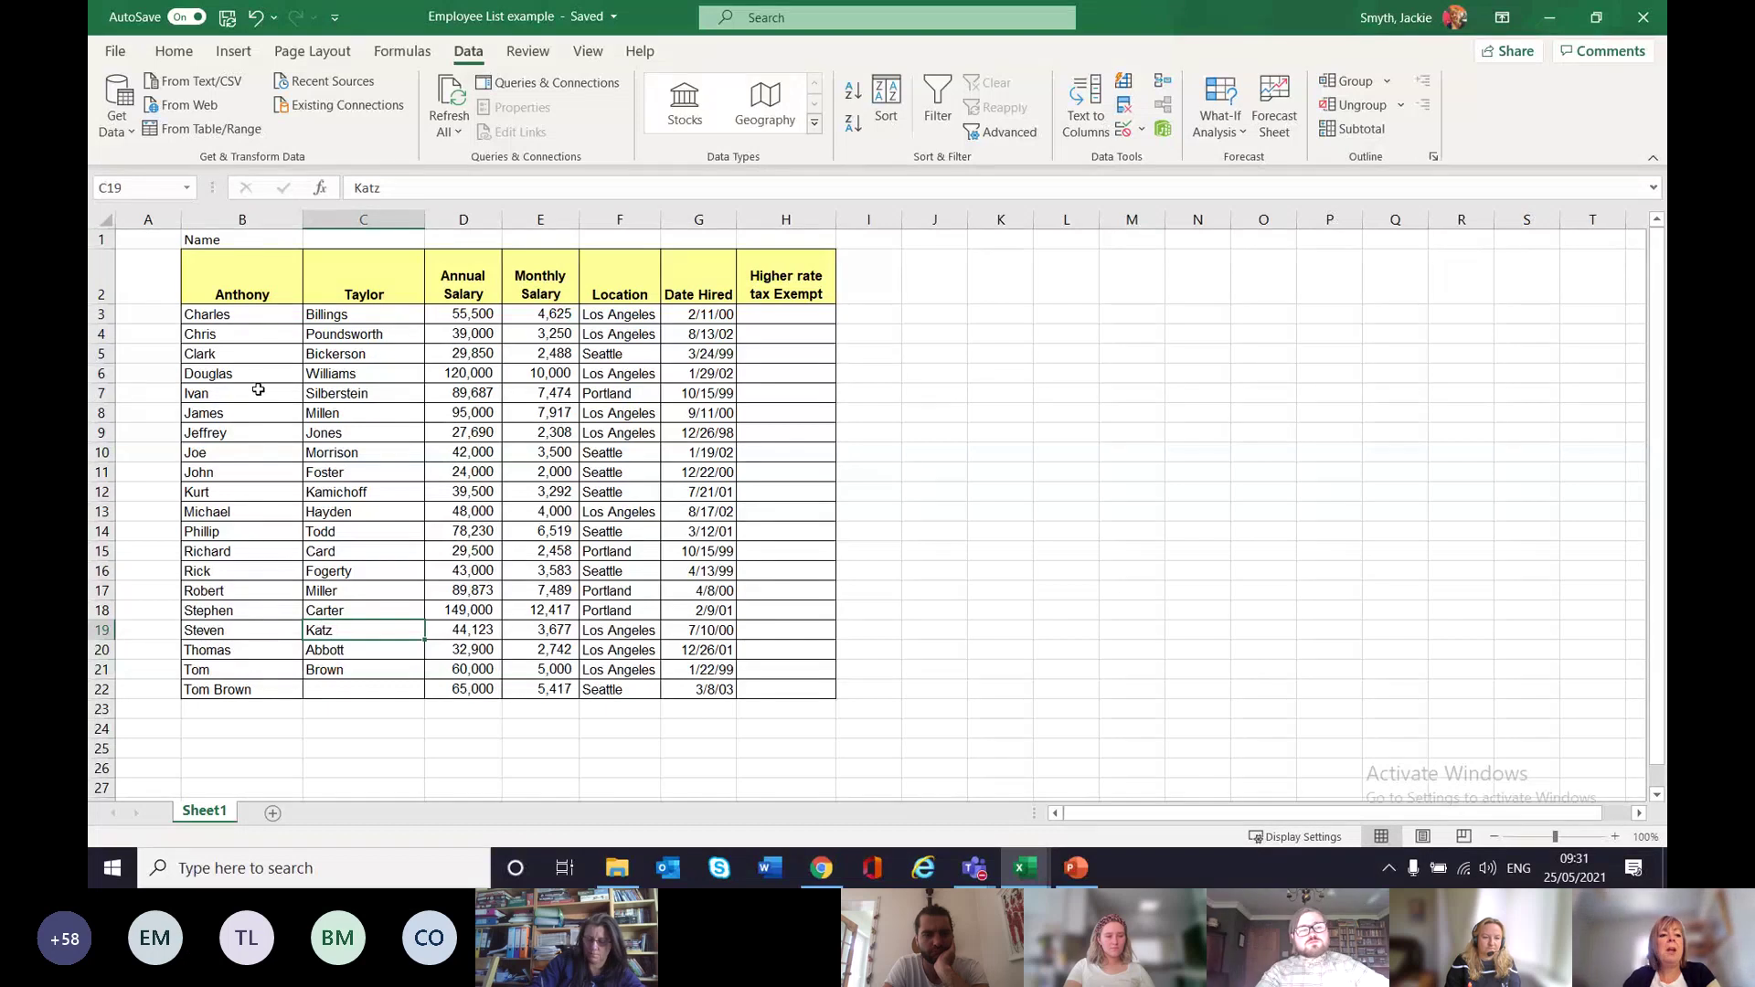
pyautogui.click(263, 291)
pyautogui.click(380, 288)
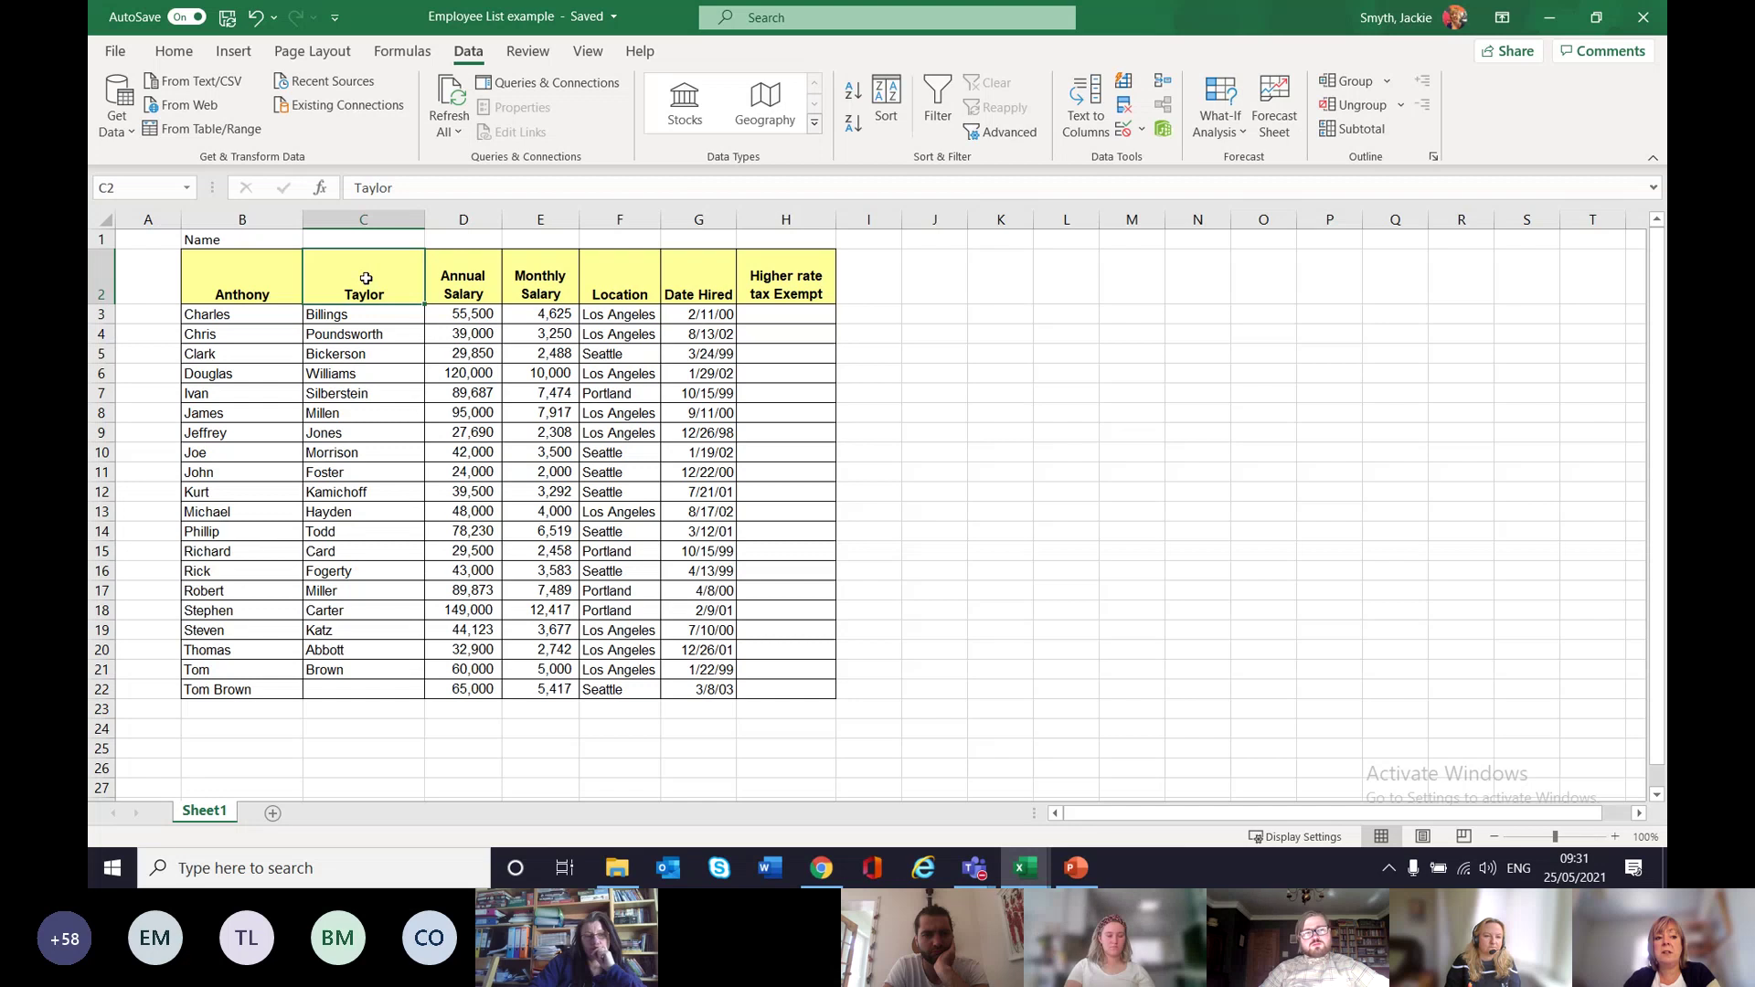
pyautogui.click(256, 22)
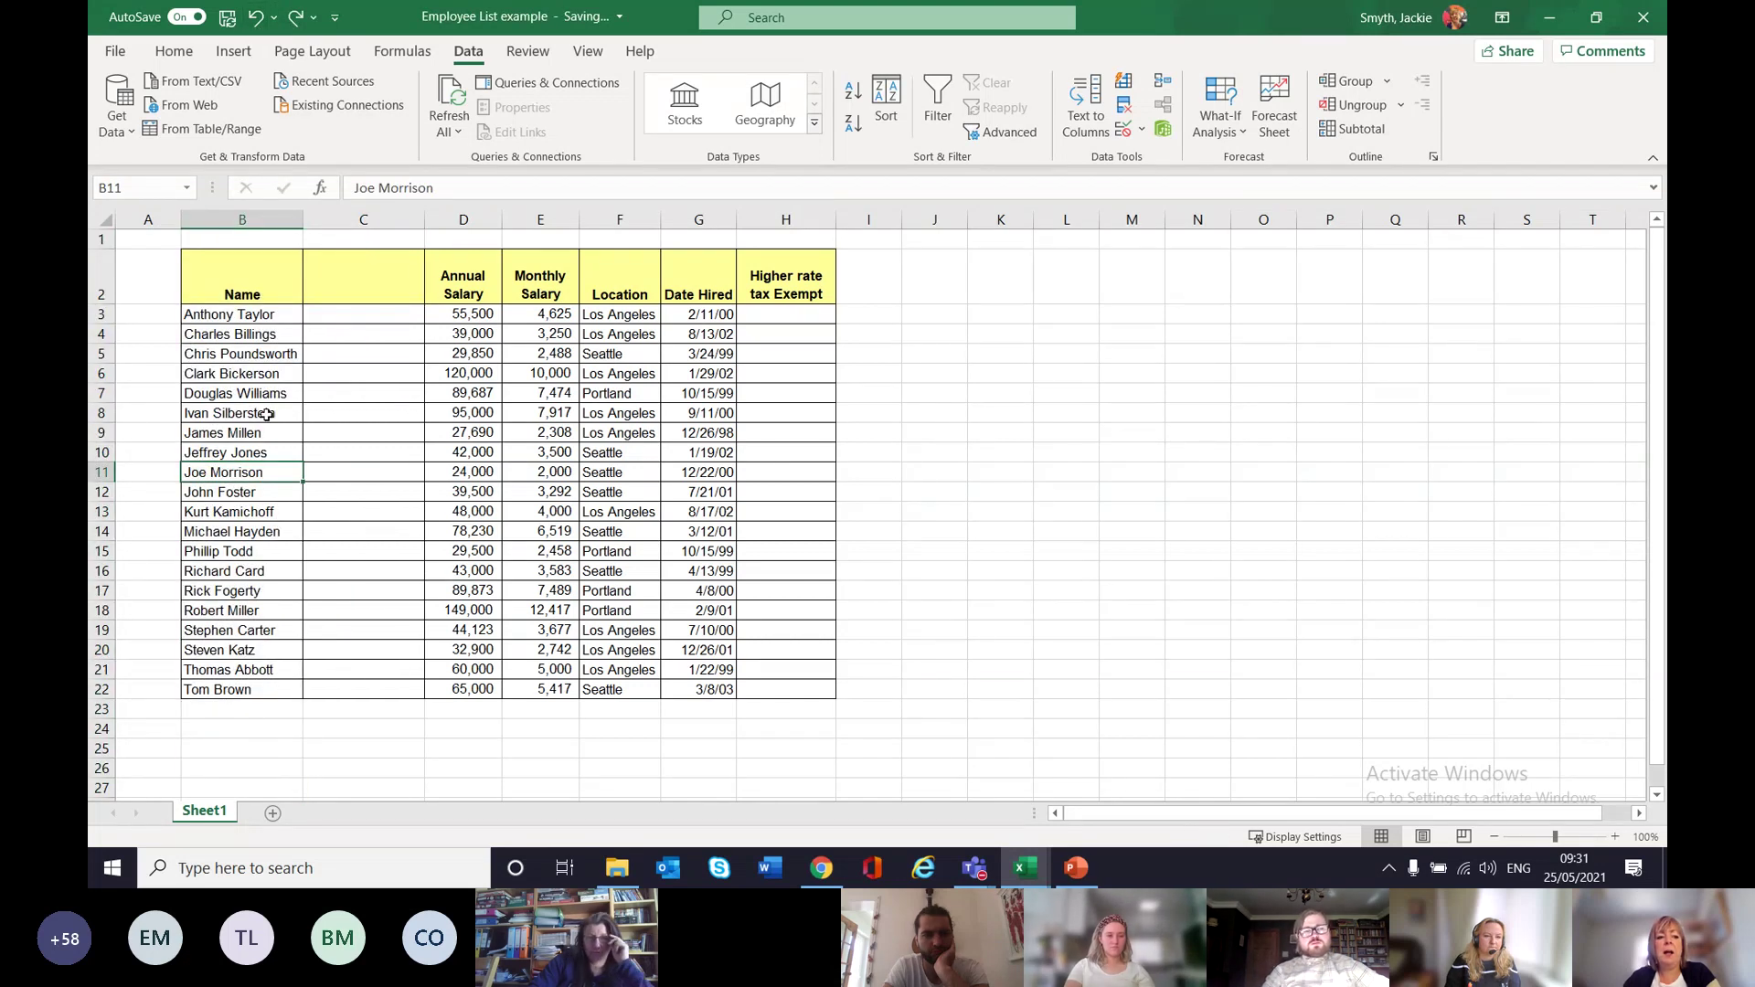
# Enter the header "Surname" in cell C2, beside the Name header.
pyautogui.click(262, 294)
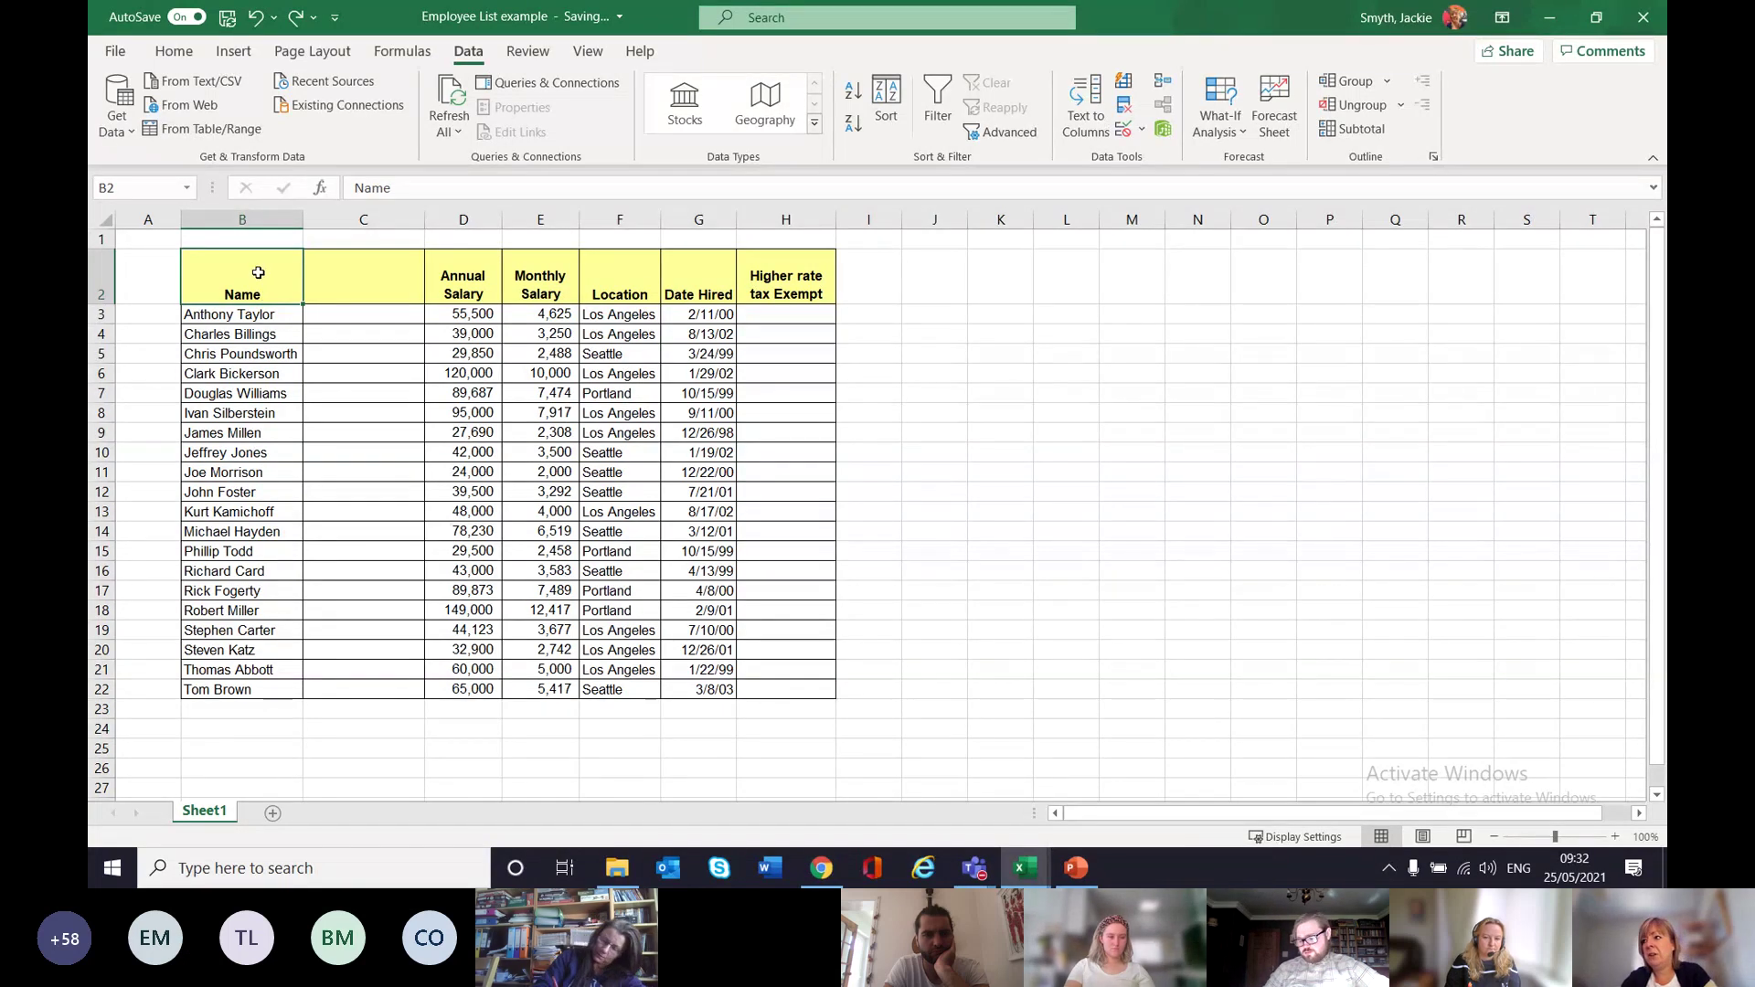
pyautogui.click(356, 281)
pyautogui.write('S')
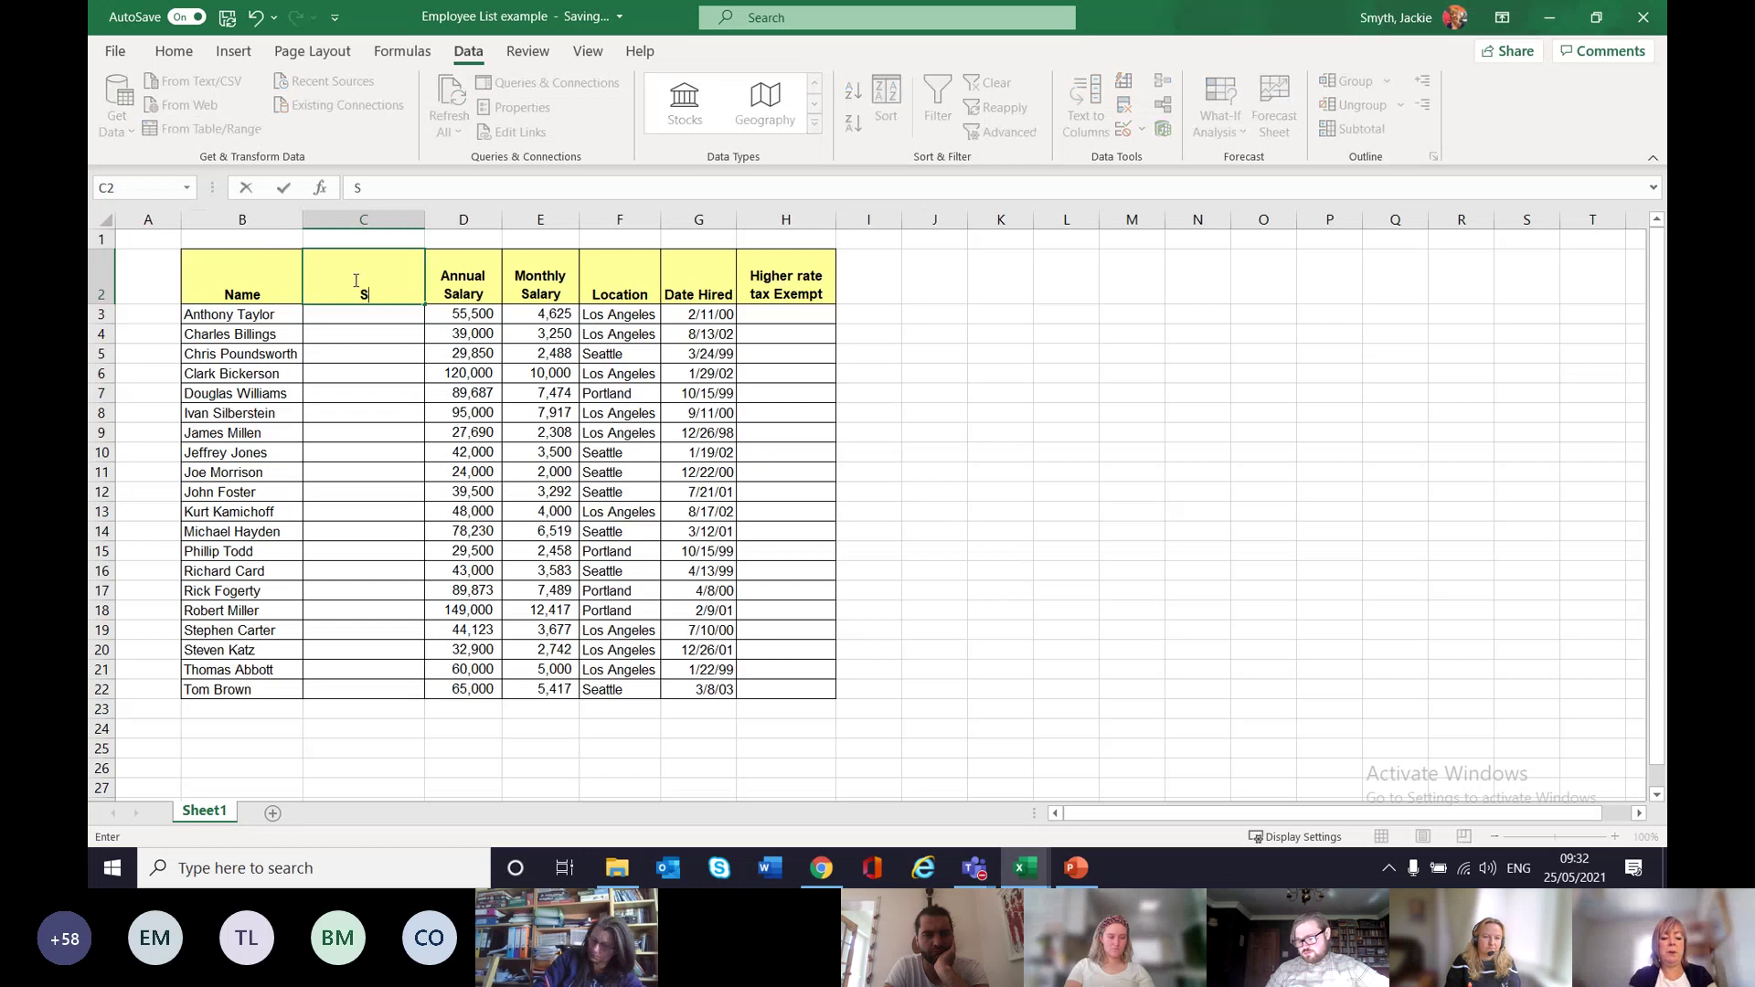
pyautogui.write('urname')
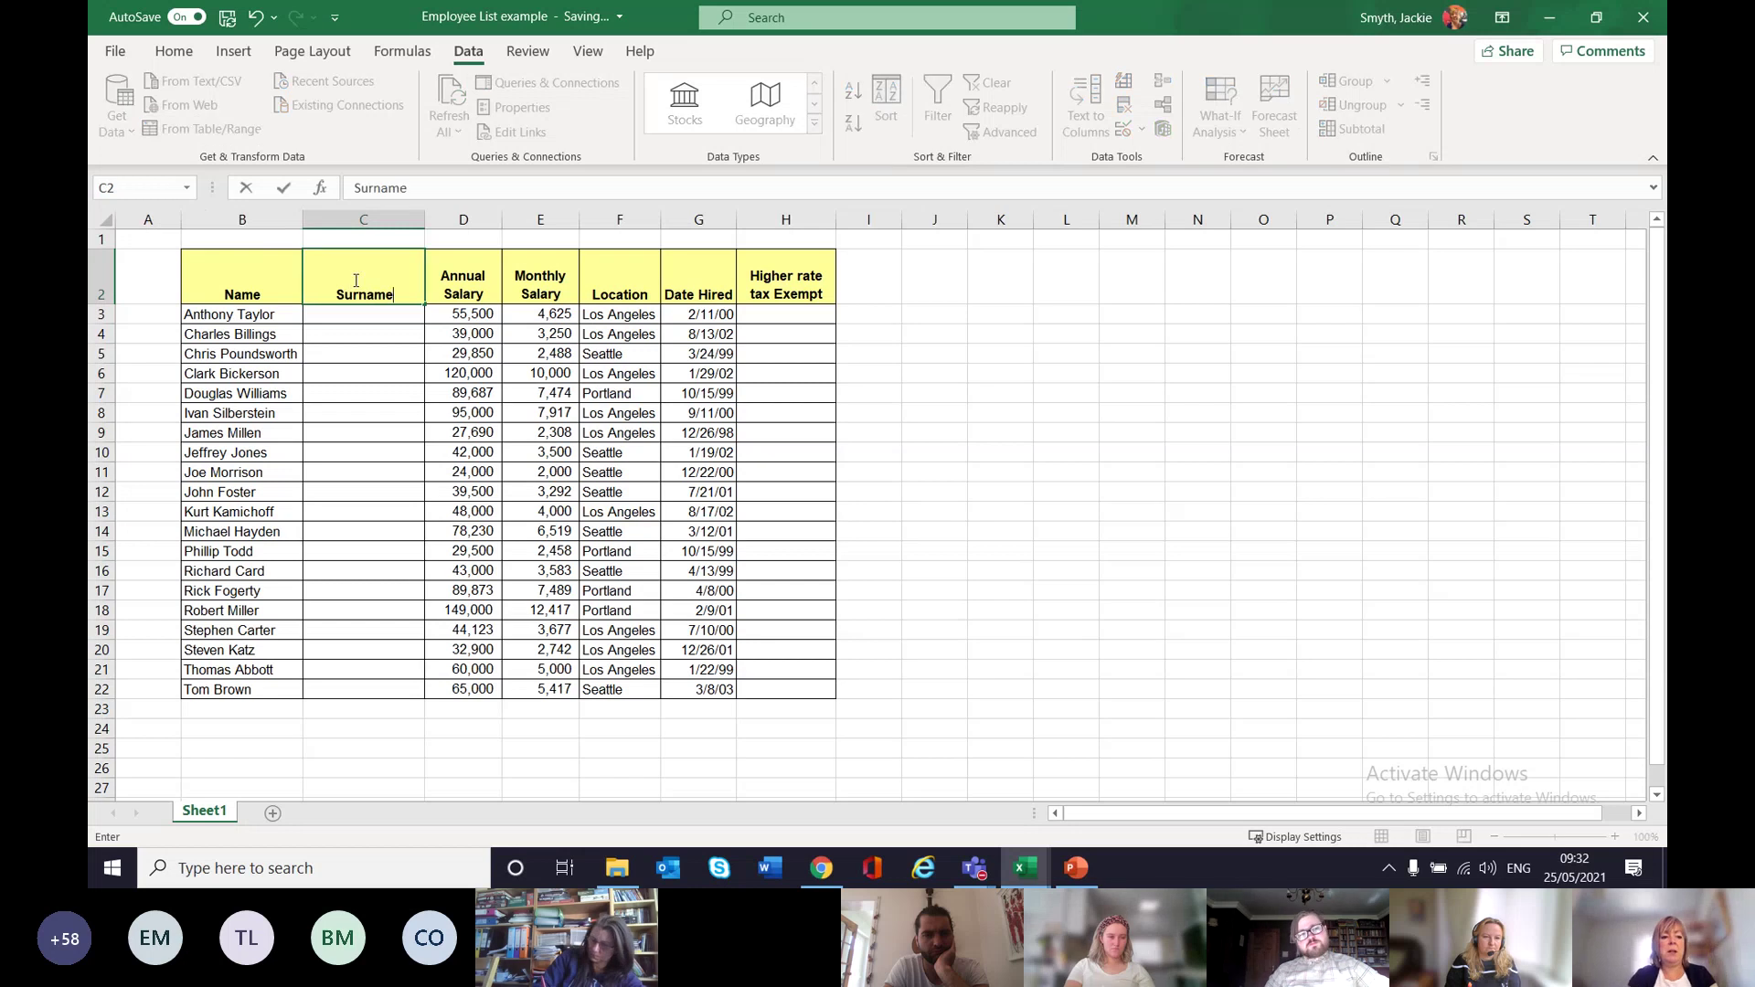
pyautogui.click(310, 385)
# Split only the names in B3:B22 into the Name and Surname columns with Delimited Text to Columns, replacing the existing data.
pyautogui.moveTo(288, 308); pyautogui.dragTo(244, 690)
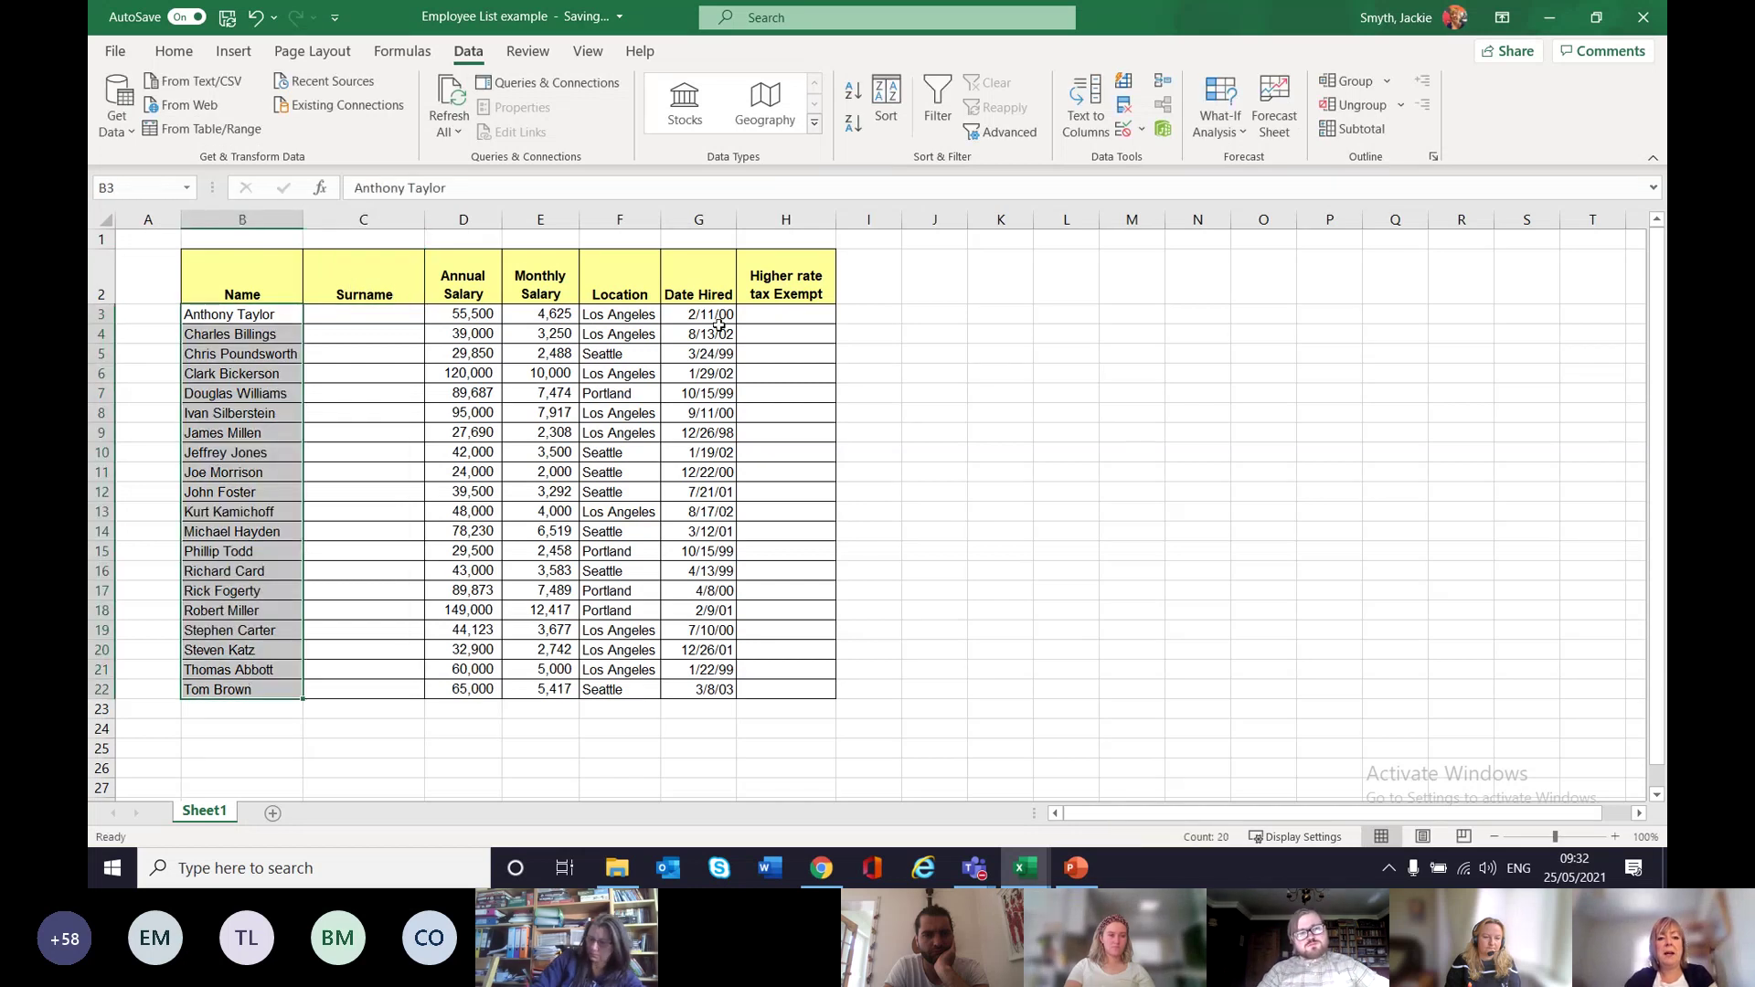
pyautogui.click(1084, 128)
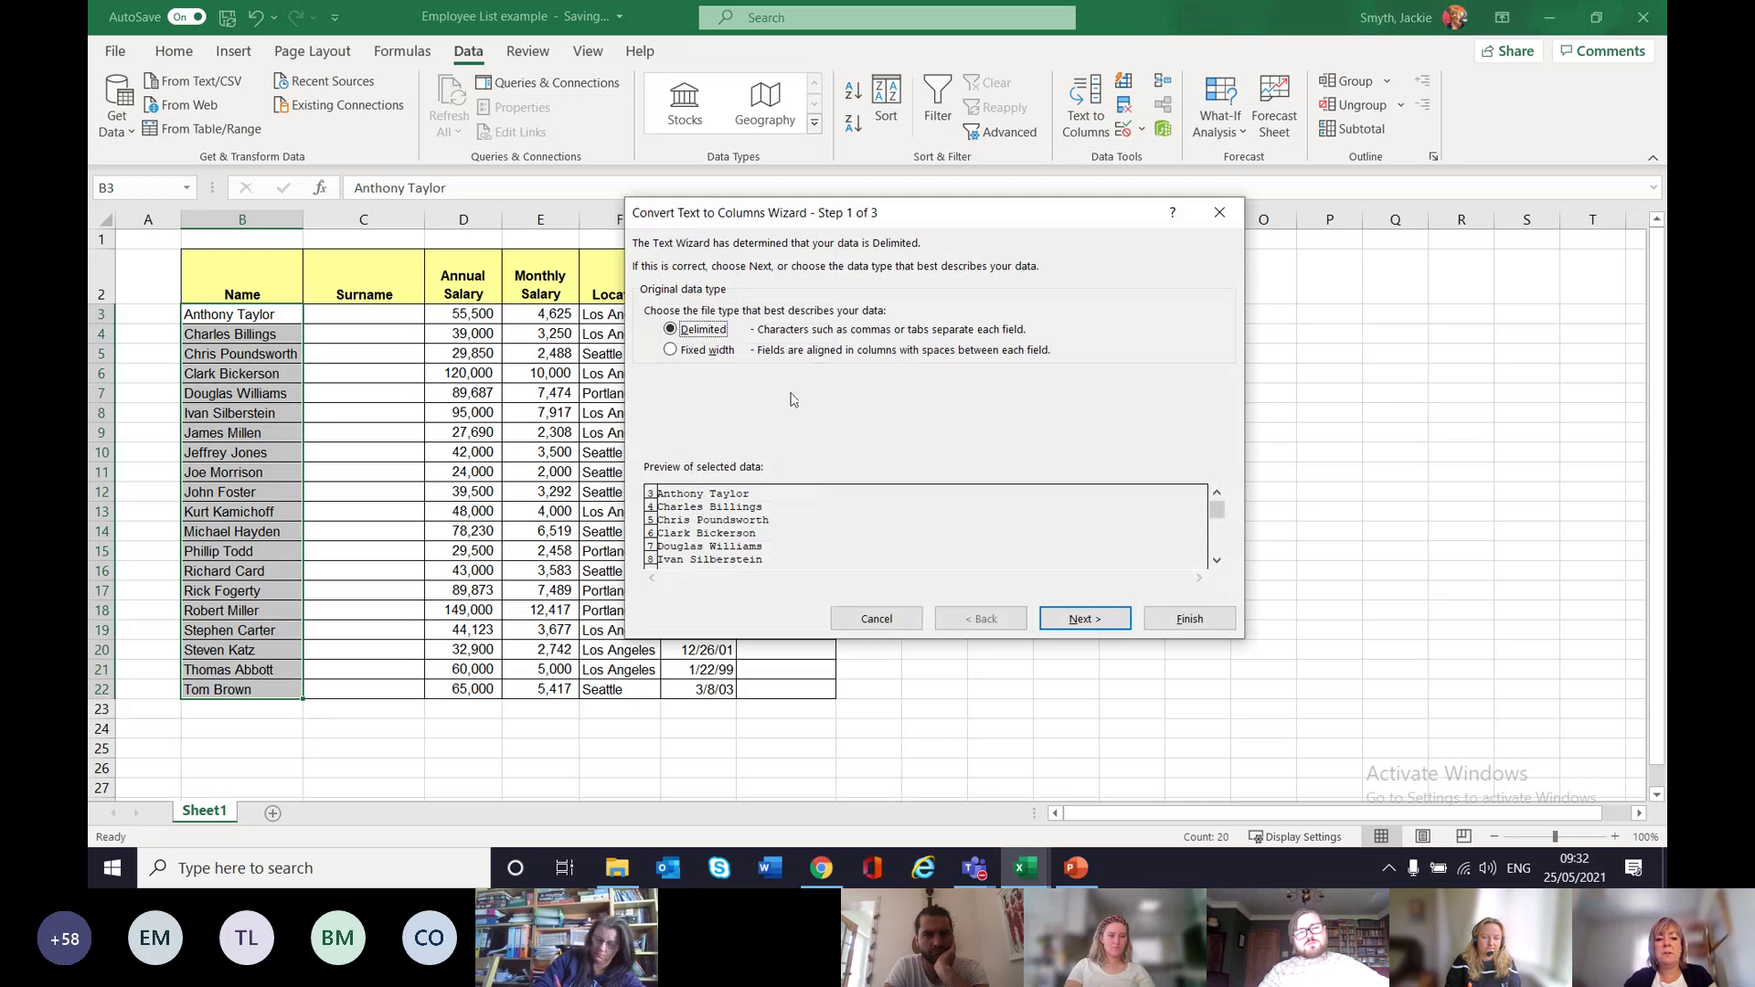
pyautogui.click(706, 352)
pyautogui.click(696, 335)
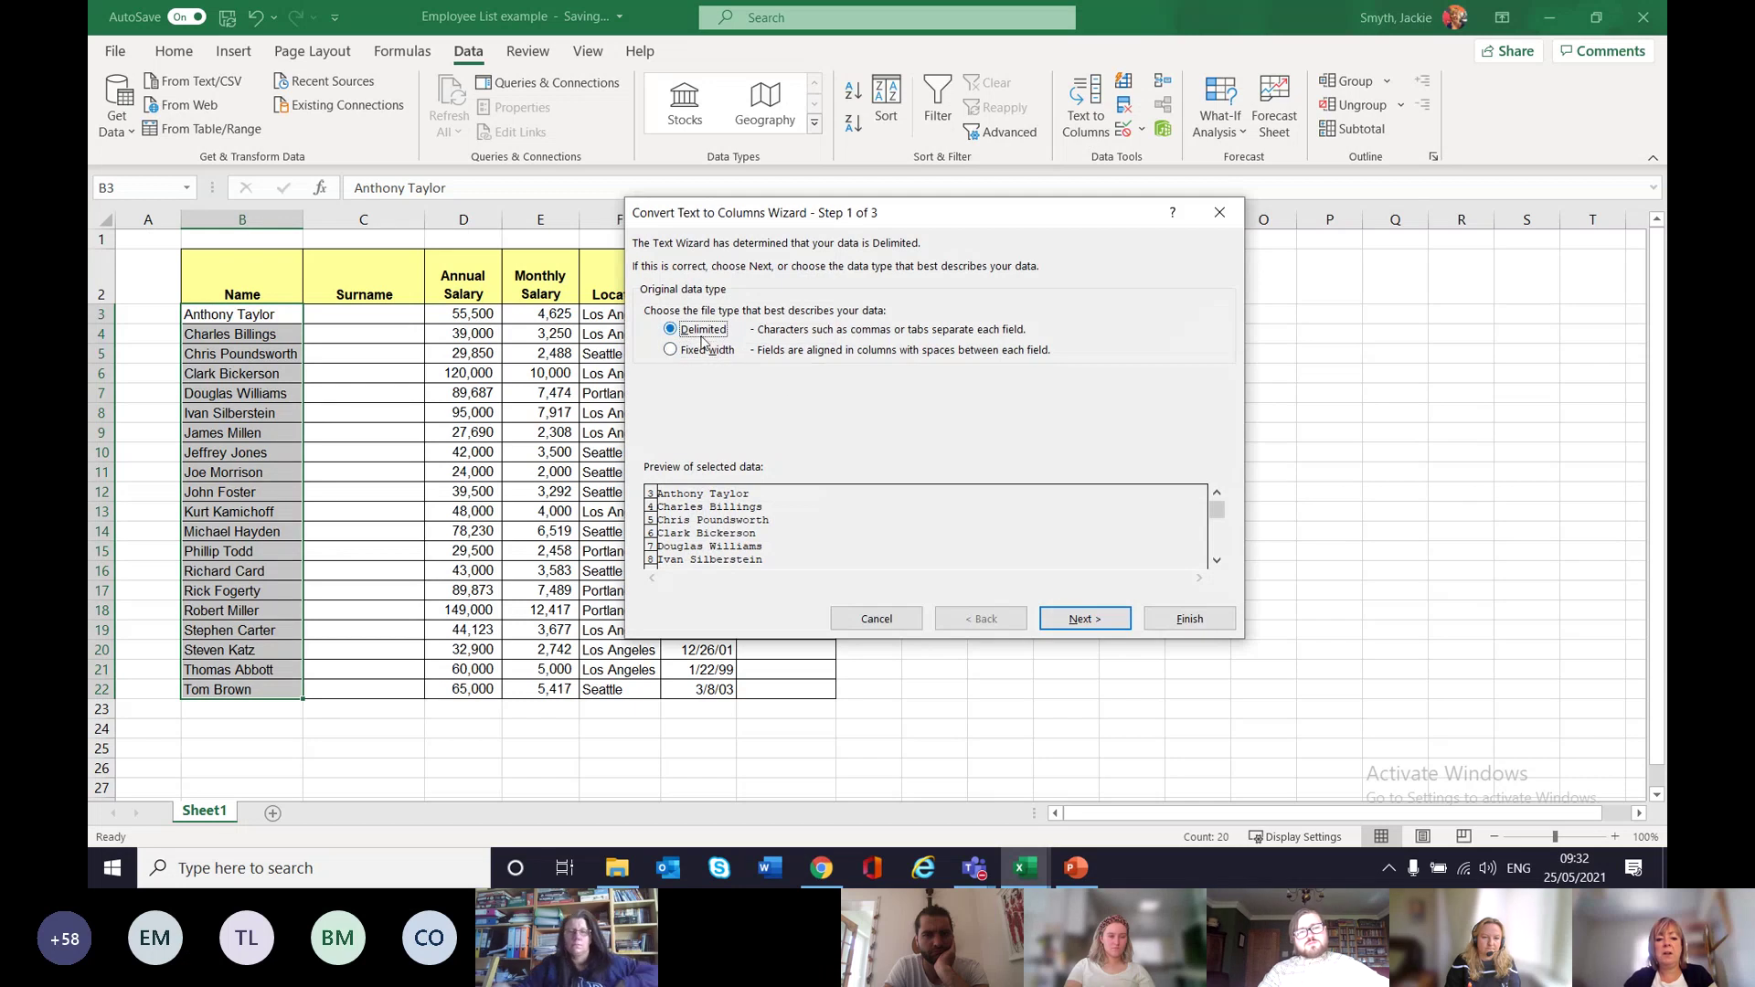
pyautogui.click(1077, 619)
pyautogui.click(1189, 619)
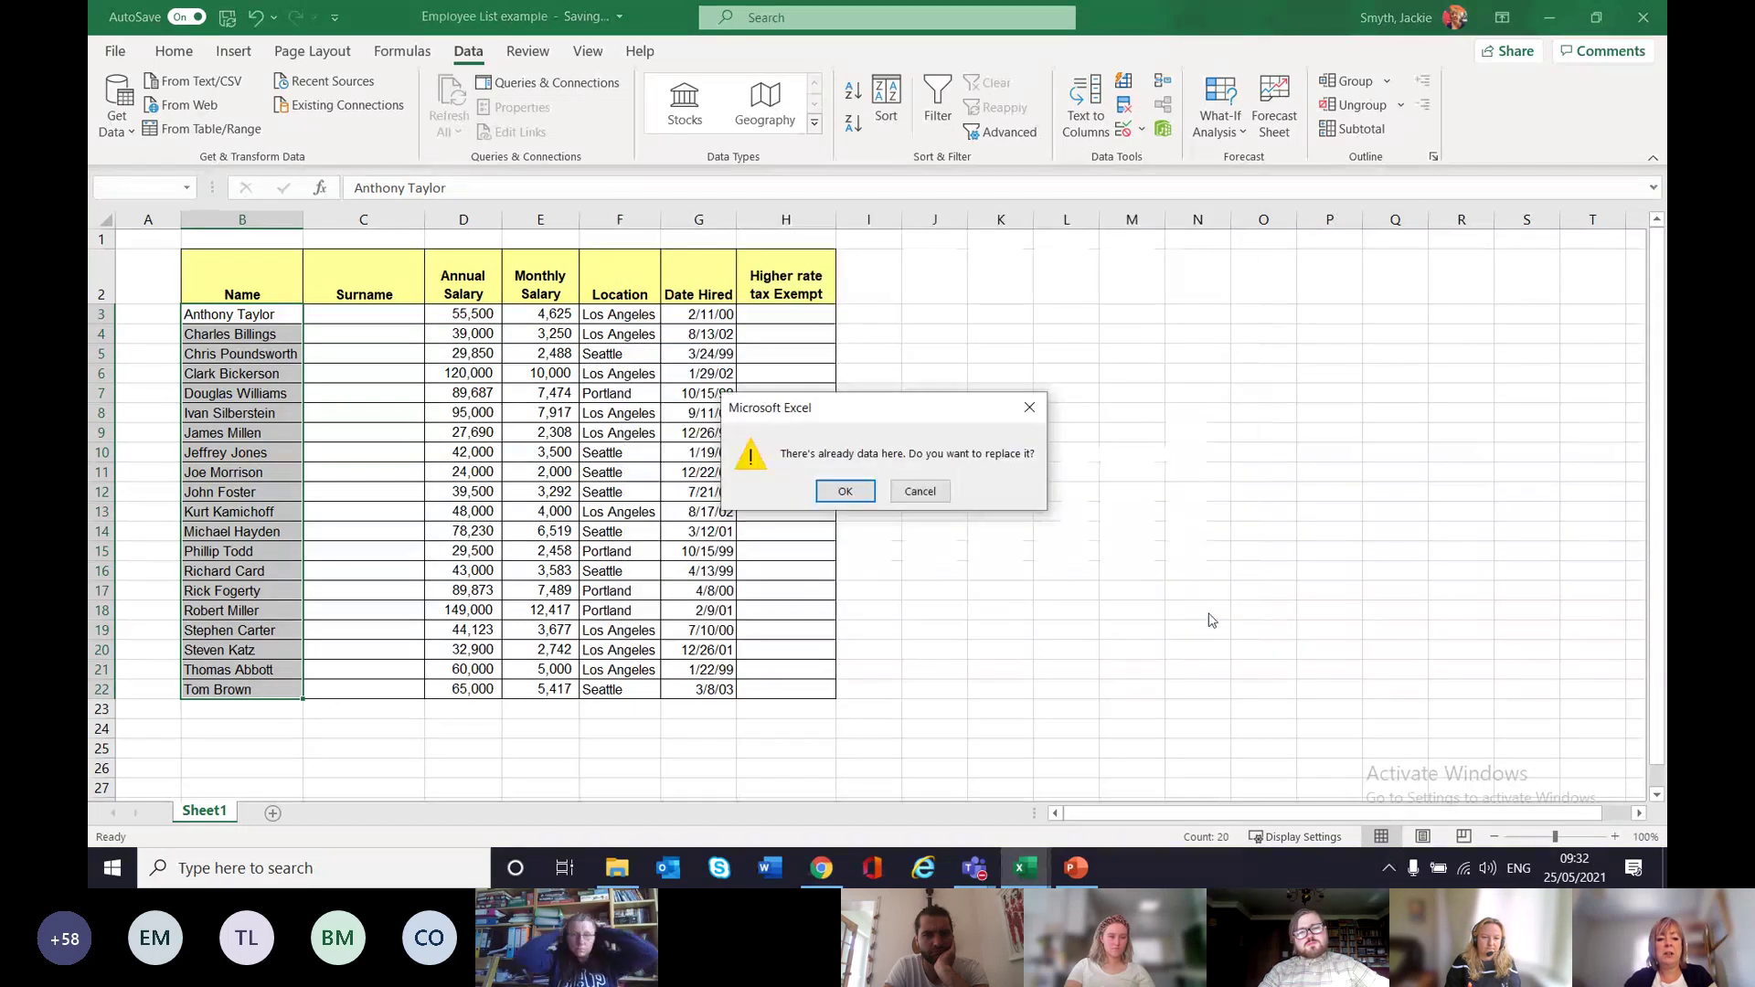
pyautogui.click(836, 490)
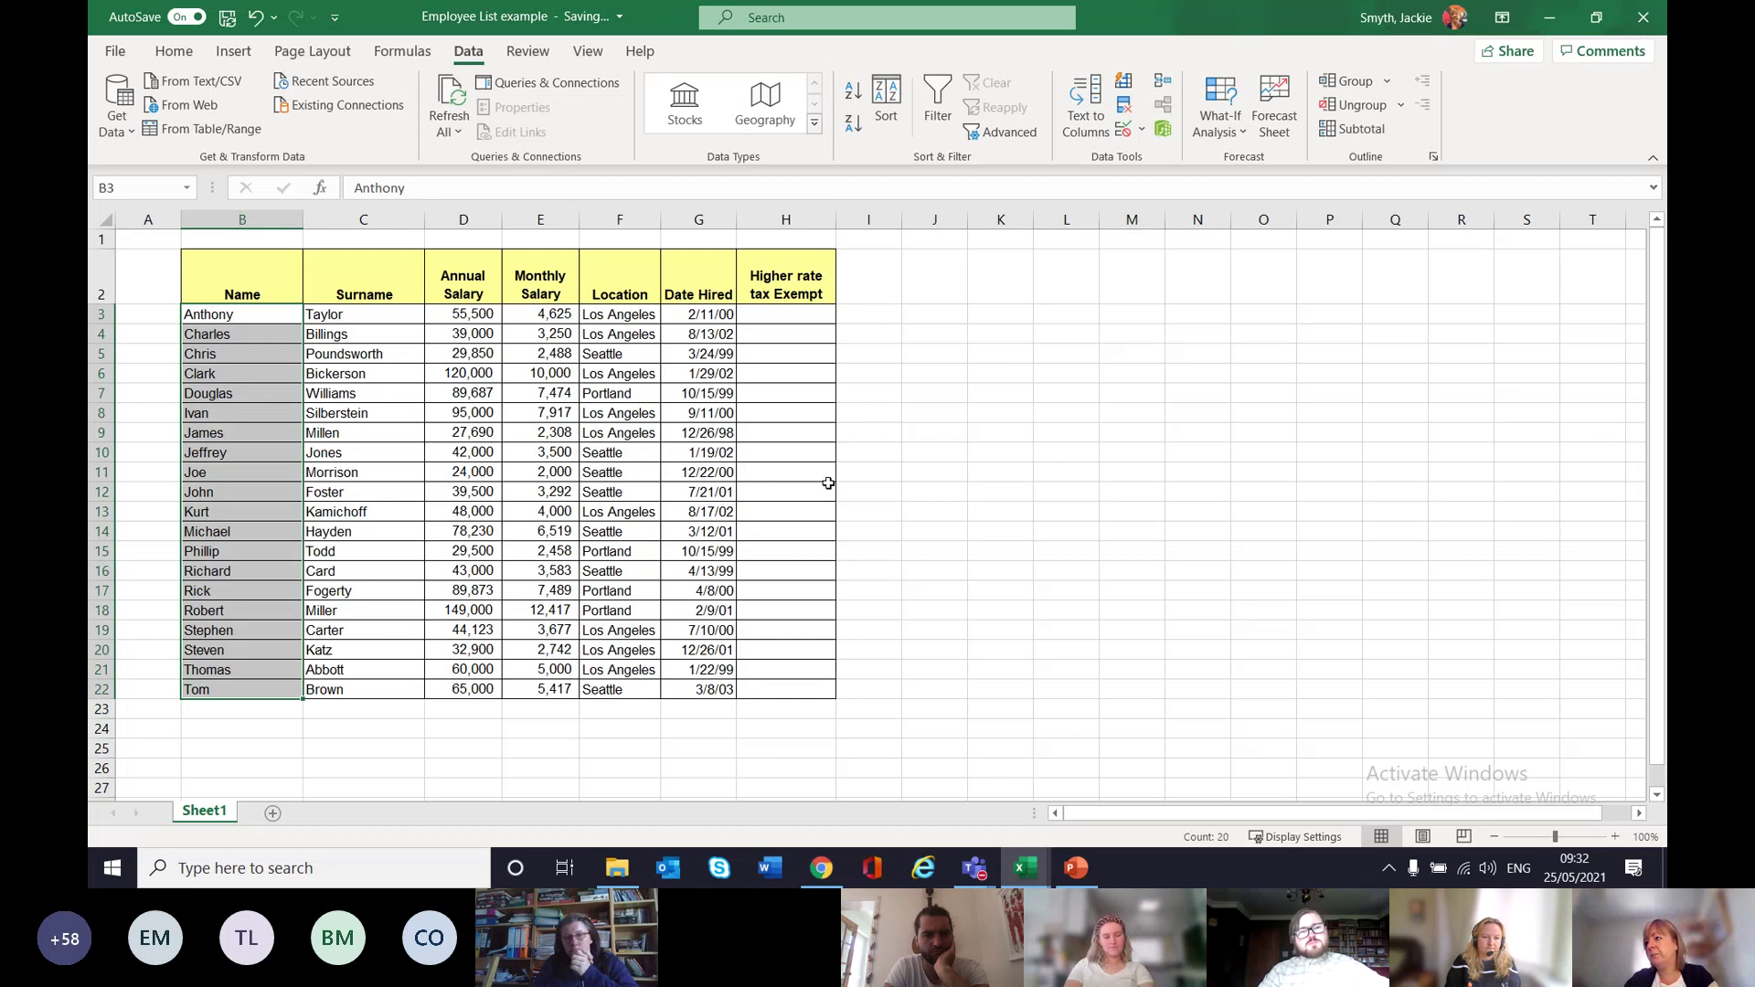
pyautogui.click(251, 596)
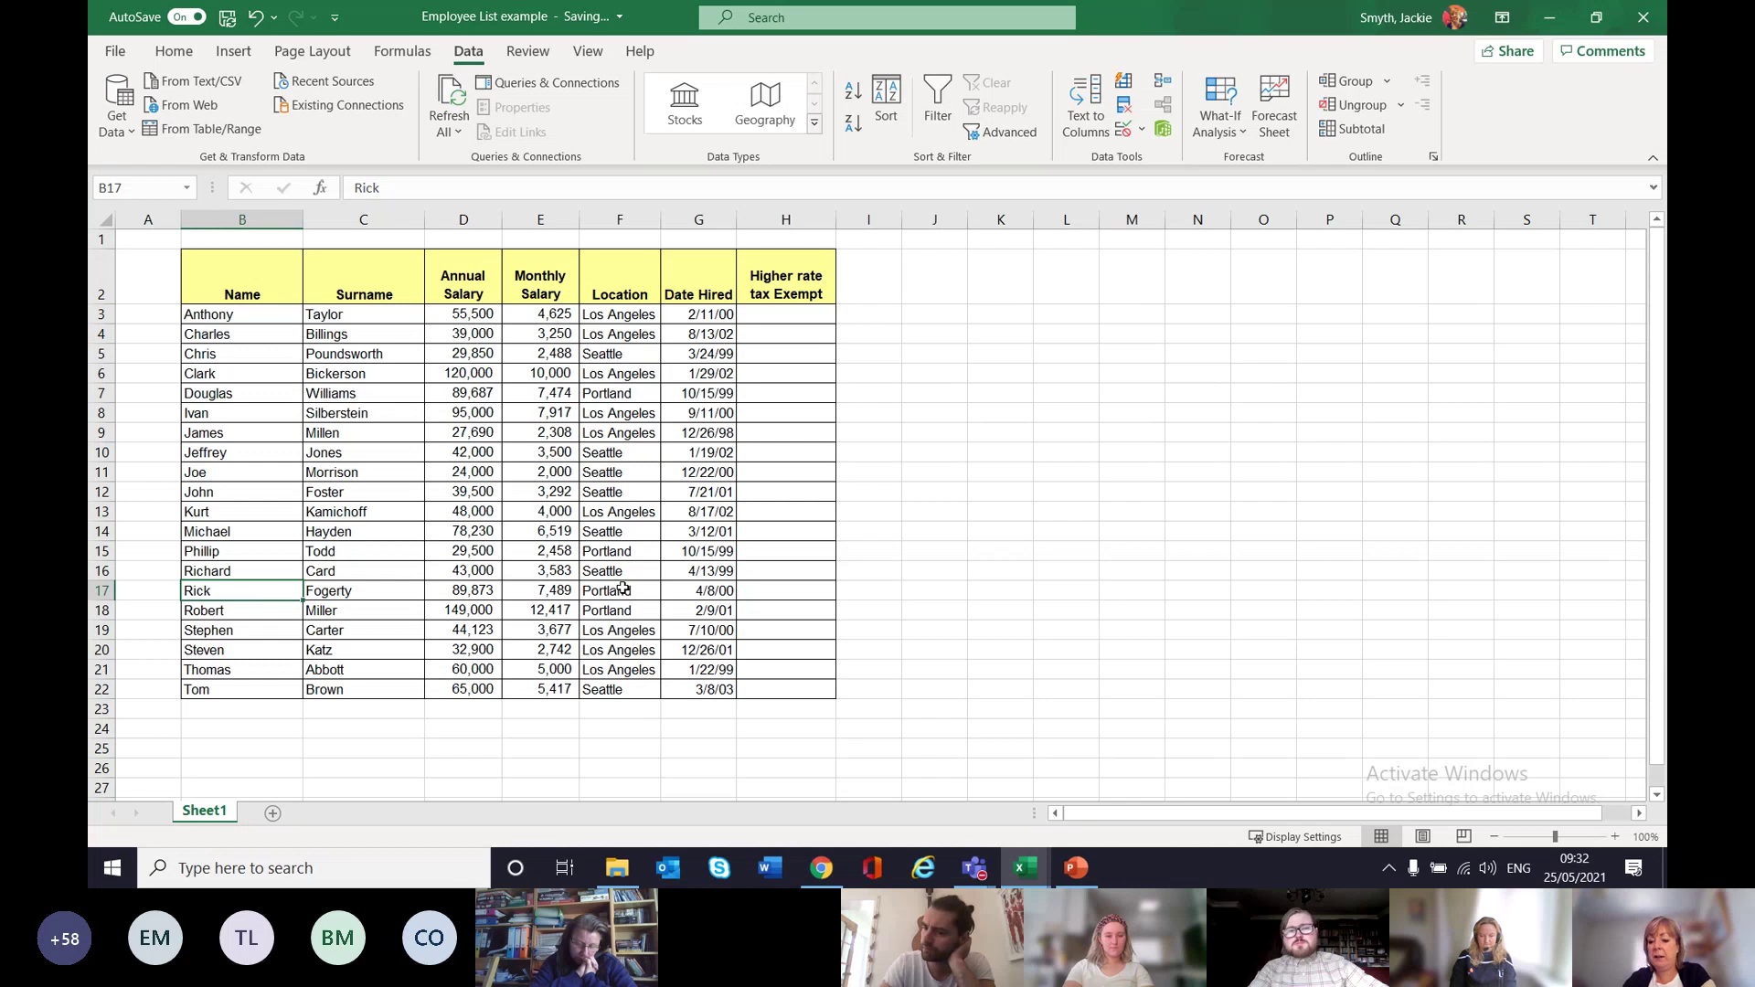
pyautogui.scroll(-1, 611, 669)
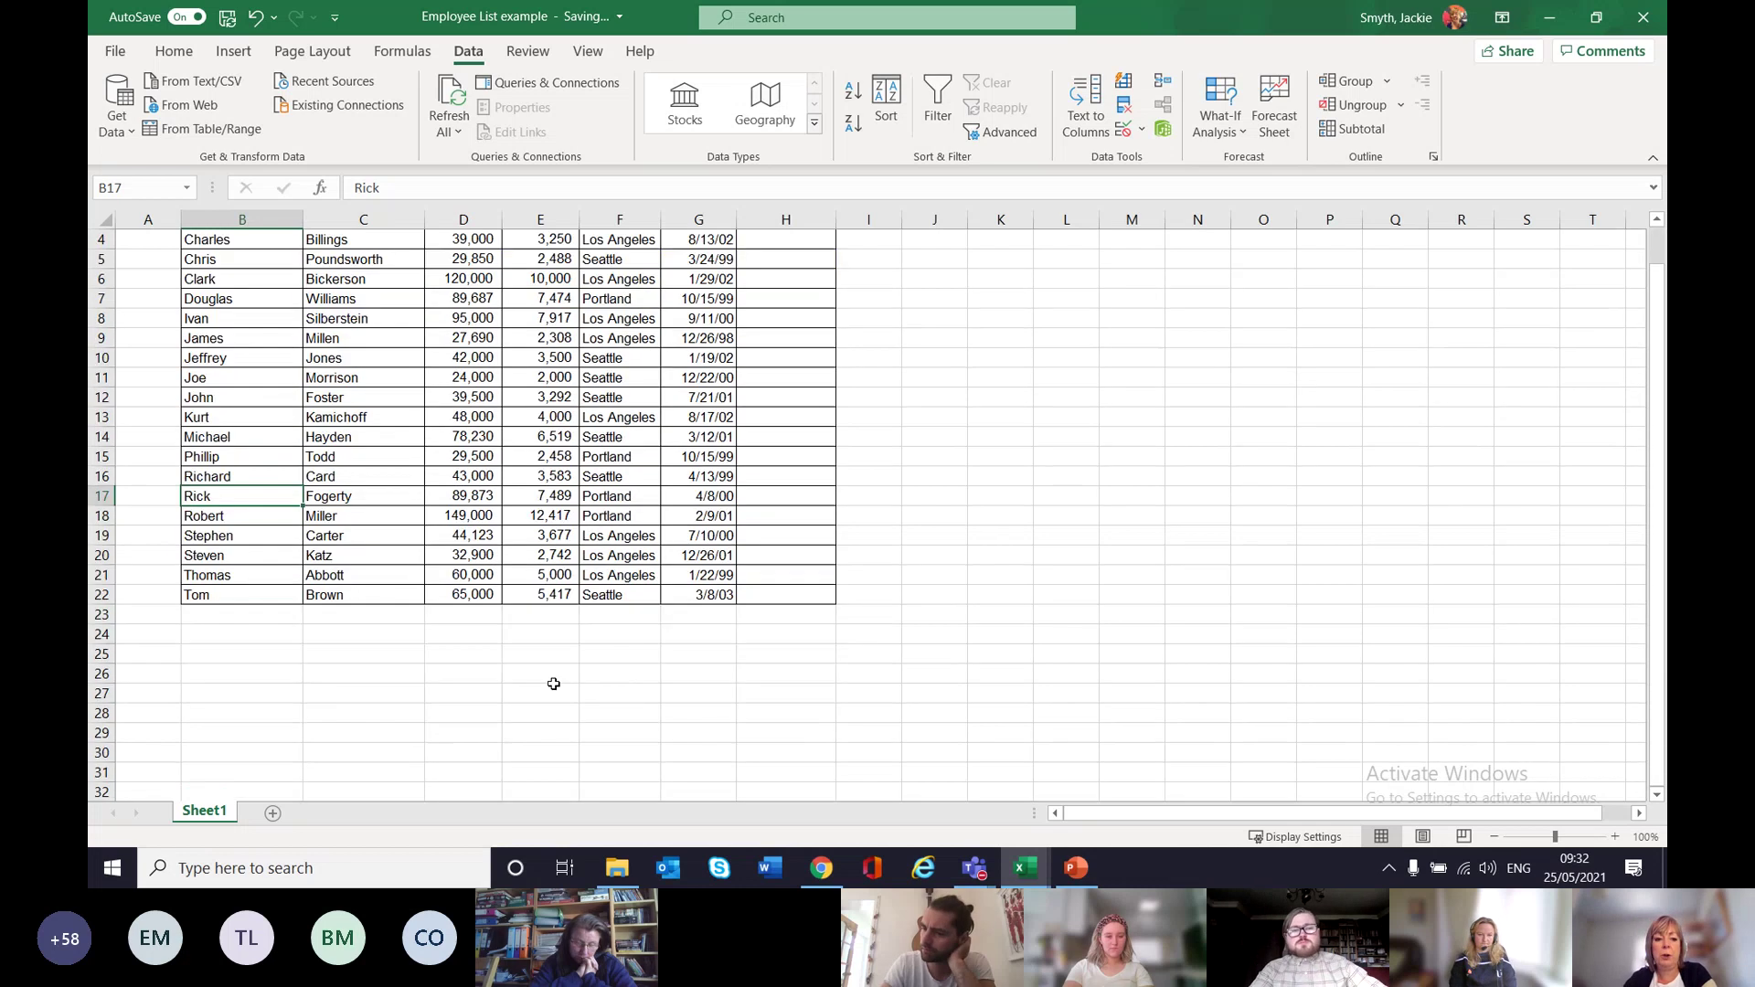
pyautogui.scroll(1, 554, 684)
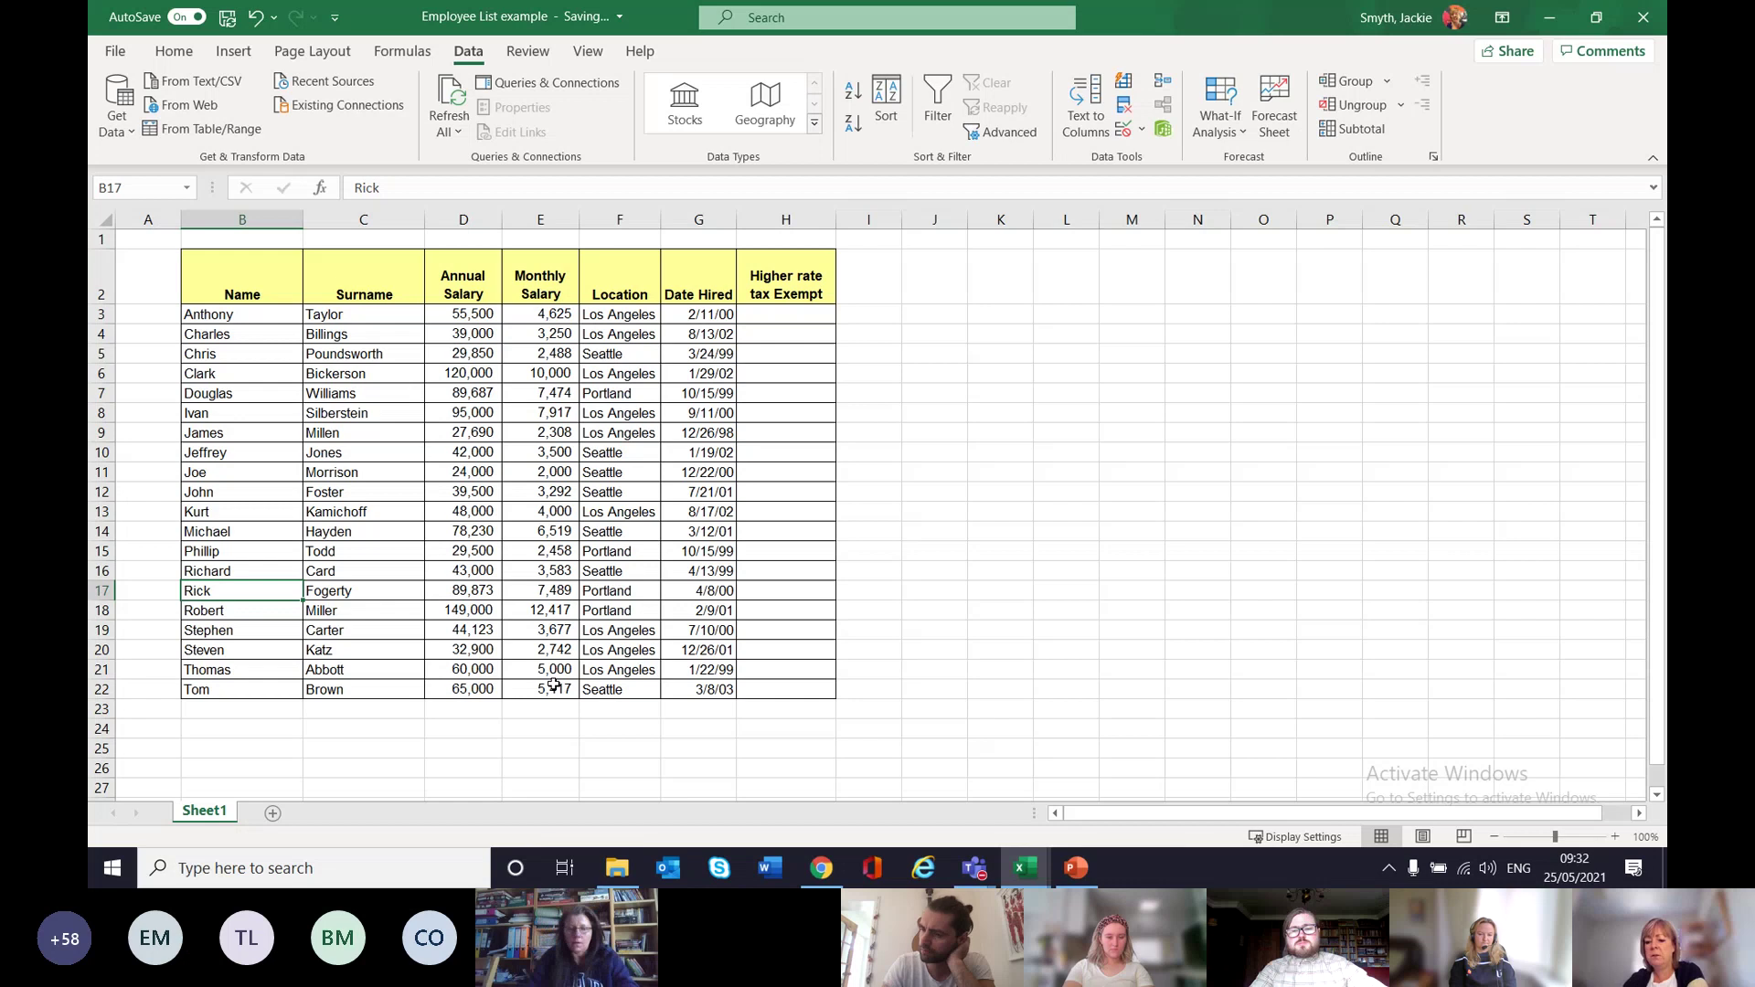
pyautogui.click(468, 712)
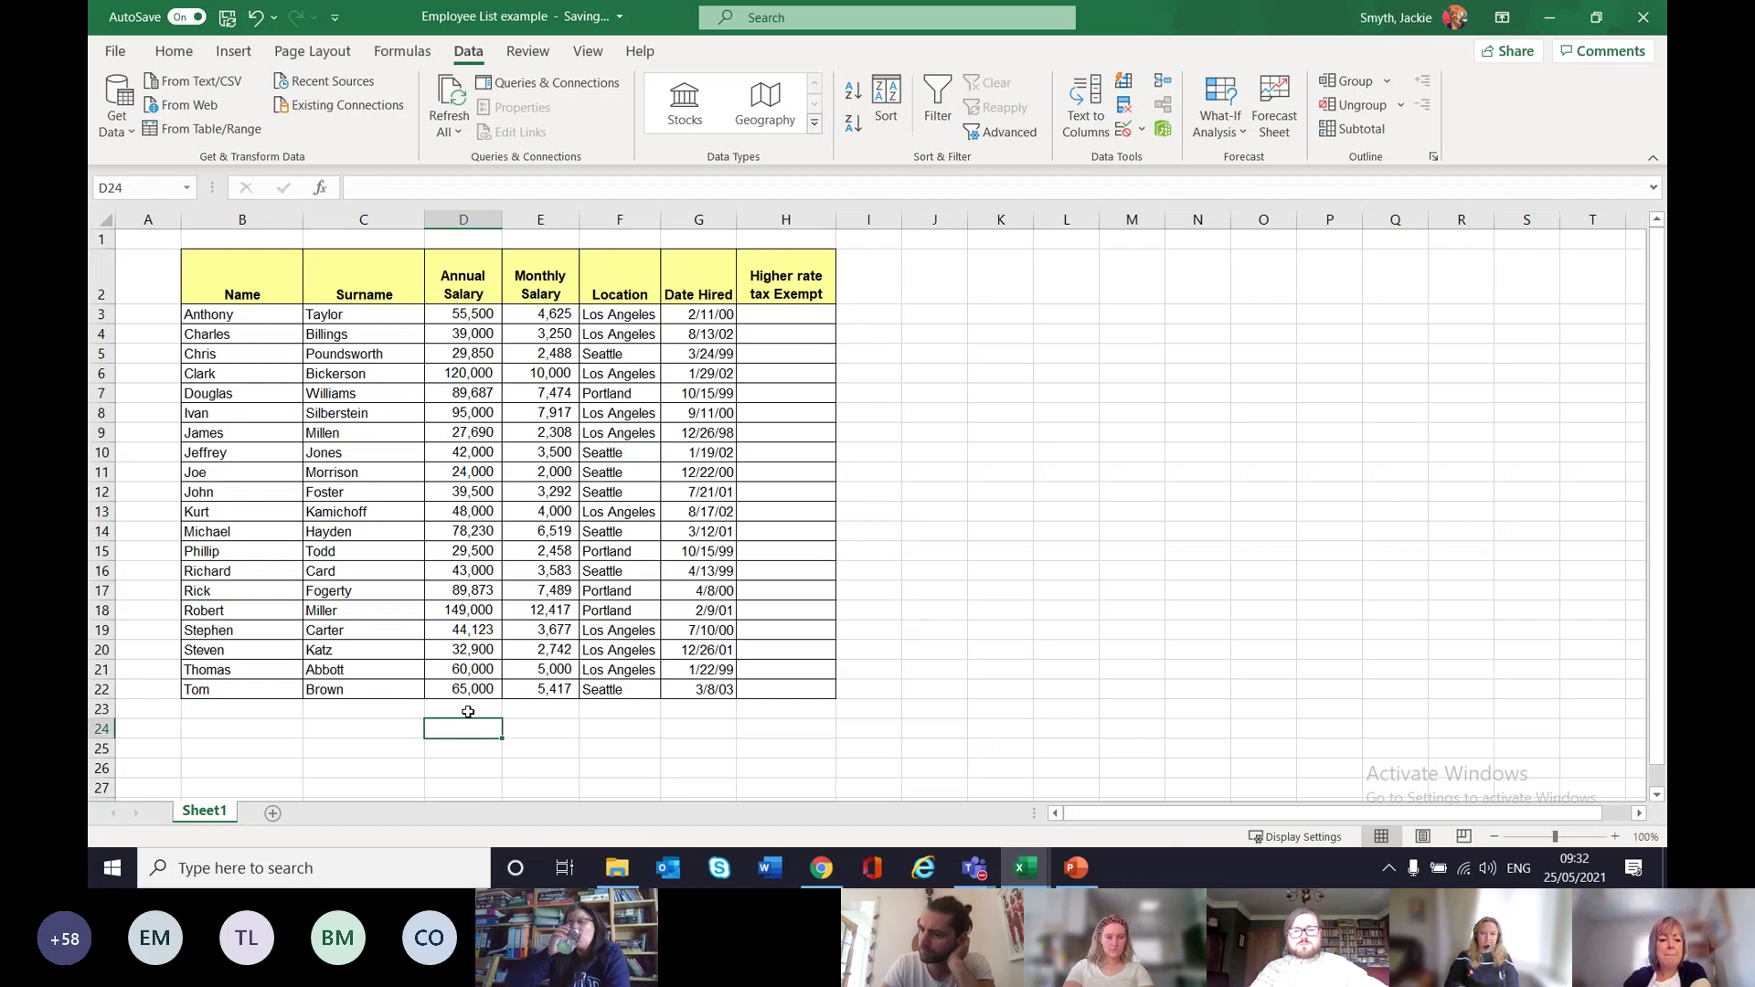
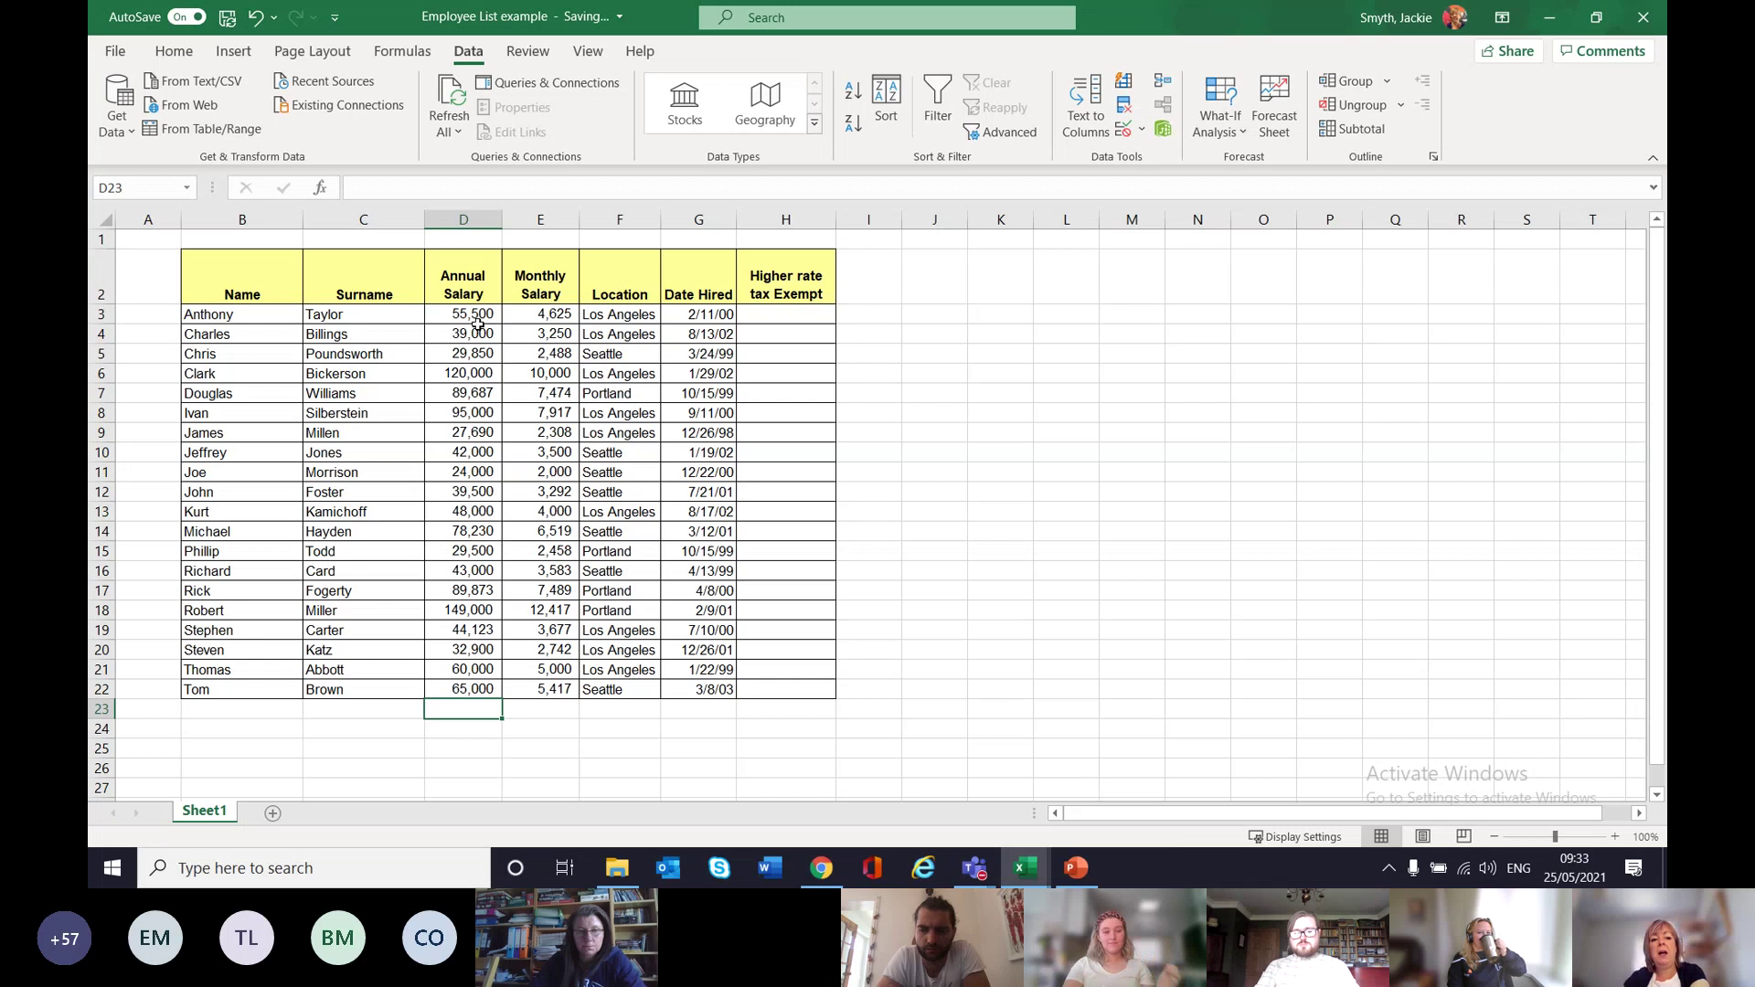
# Add a Sum total beneath the Annual Salary values in D3:D22 using Quick Analysis.
pyautogui.click(472, 313)
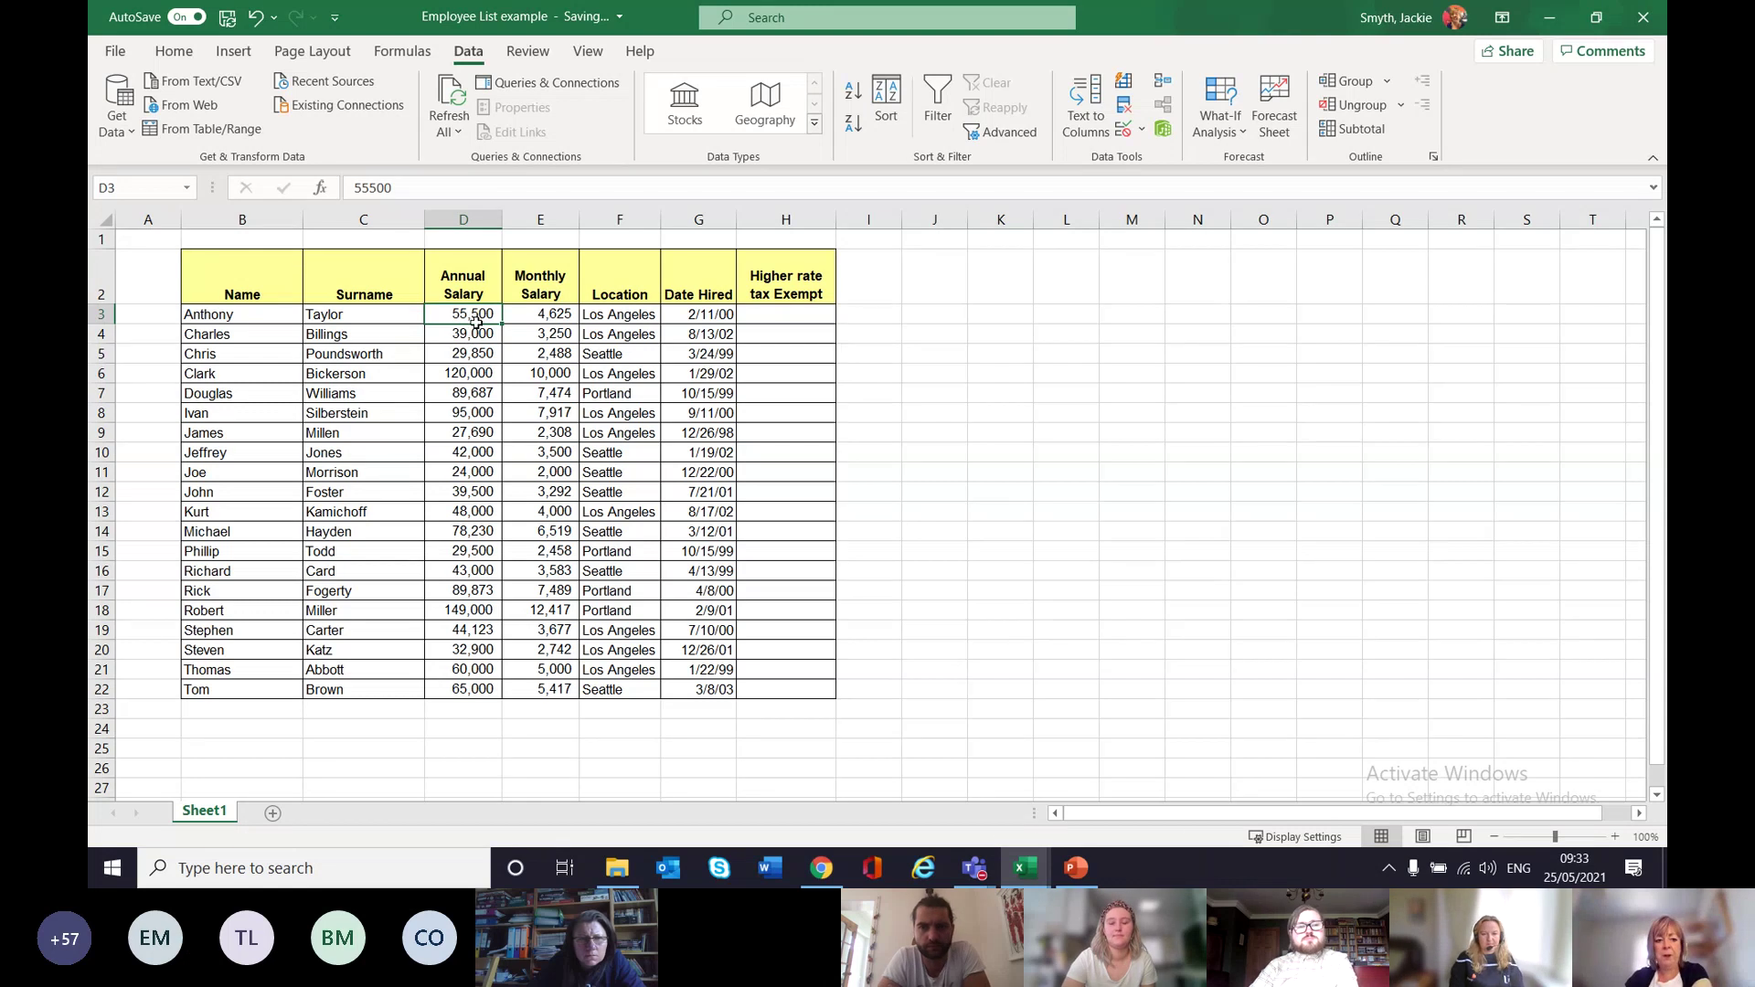
pyautogui.moveTo(462, 314); pyautogui.dragTo(482, 689)
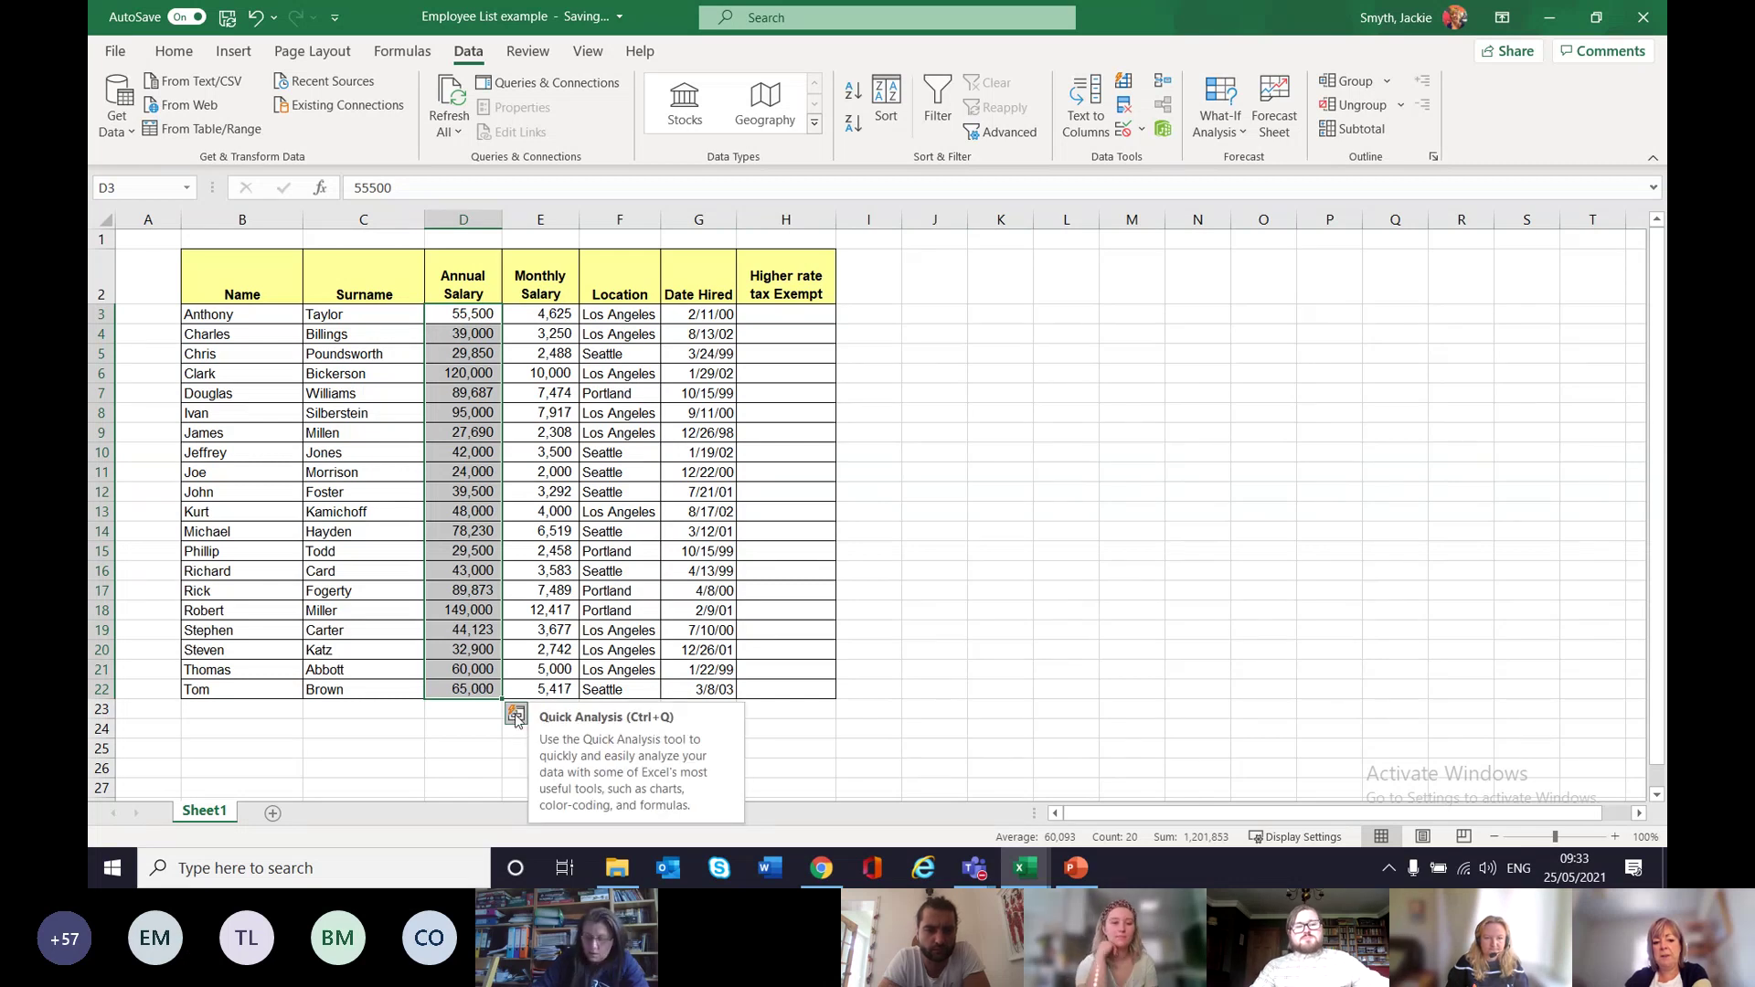
pyautogui.click(515, 714)
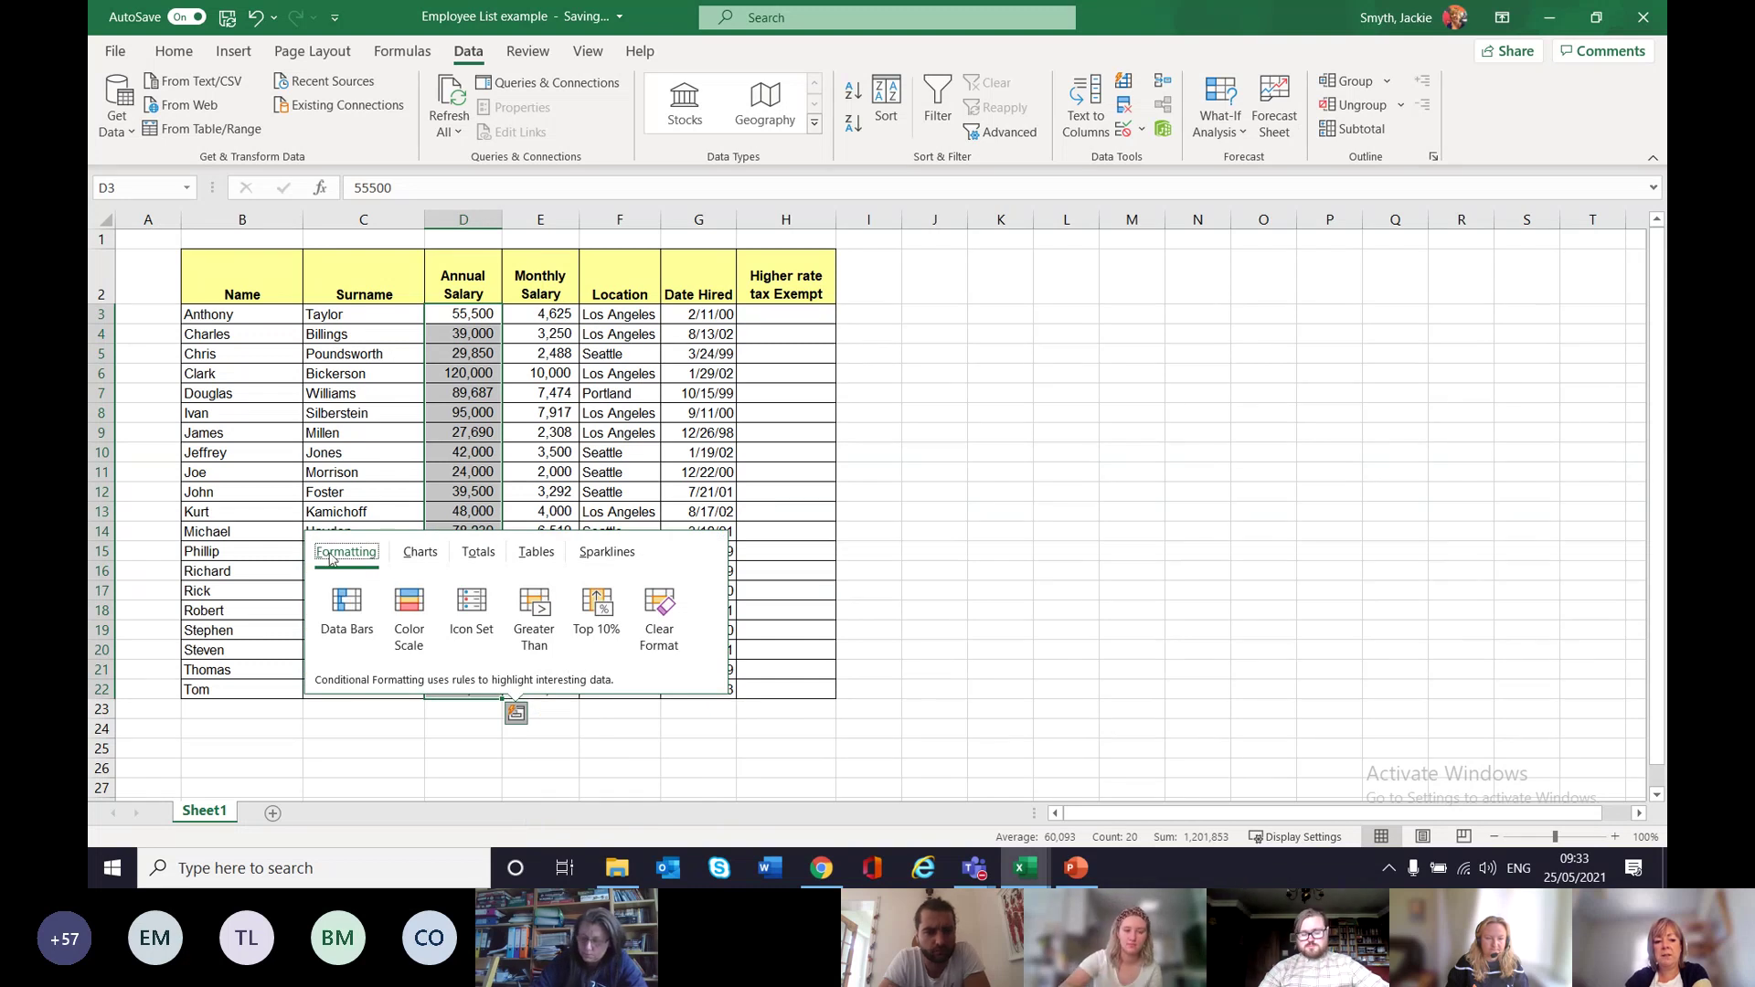
pyautogui.click(431, 551)
pyautogui.click(478, 552)
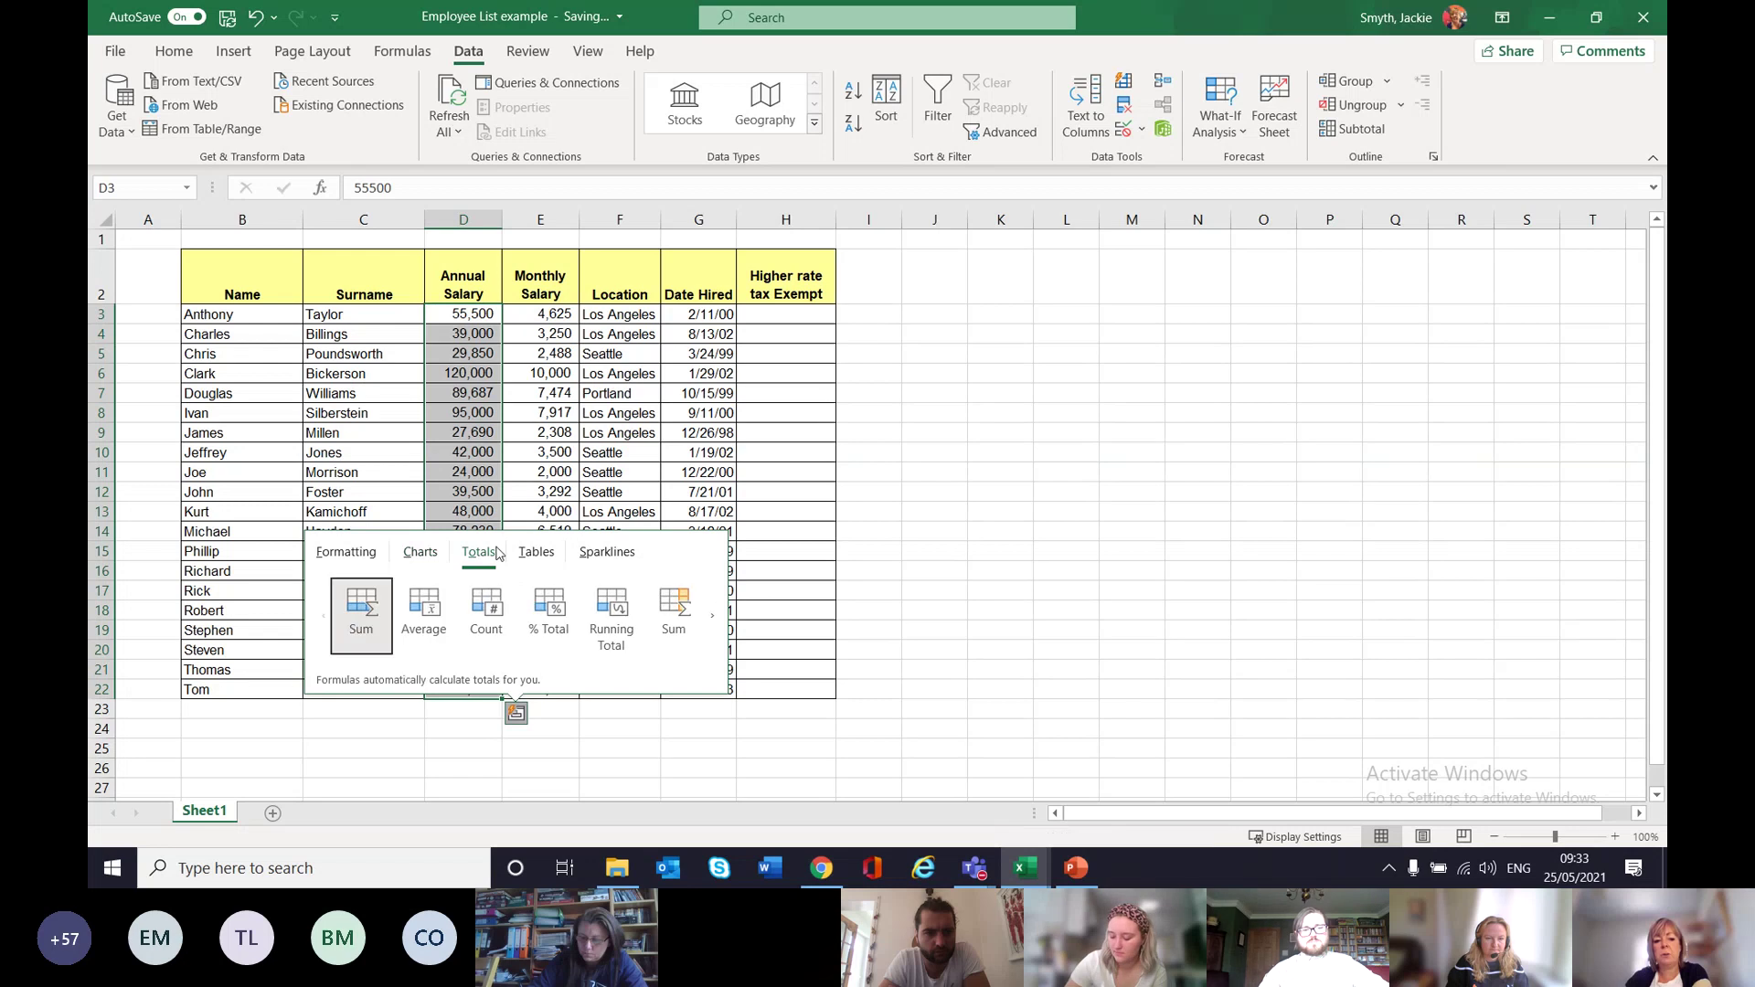
pyautogui.click(534, 552)
pyautogui.click(607, 552)
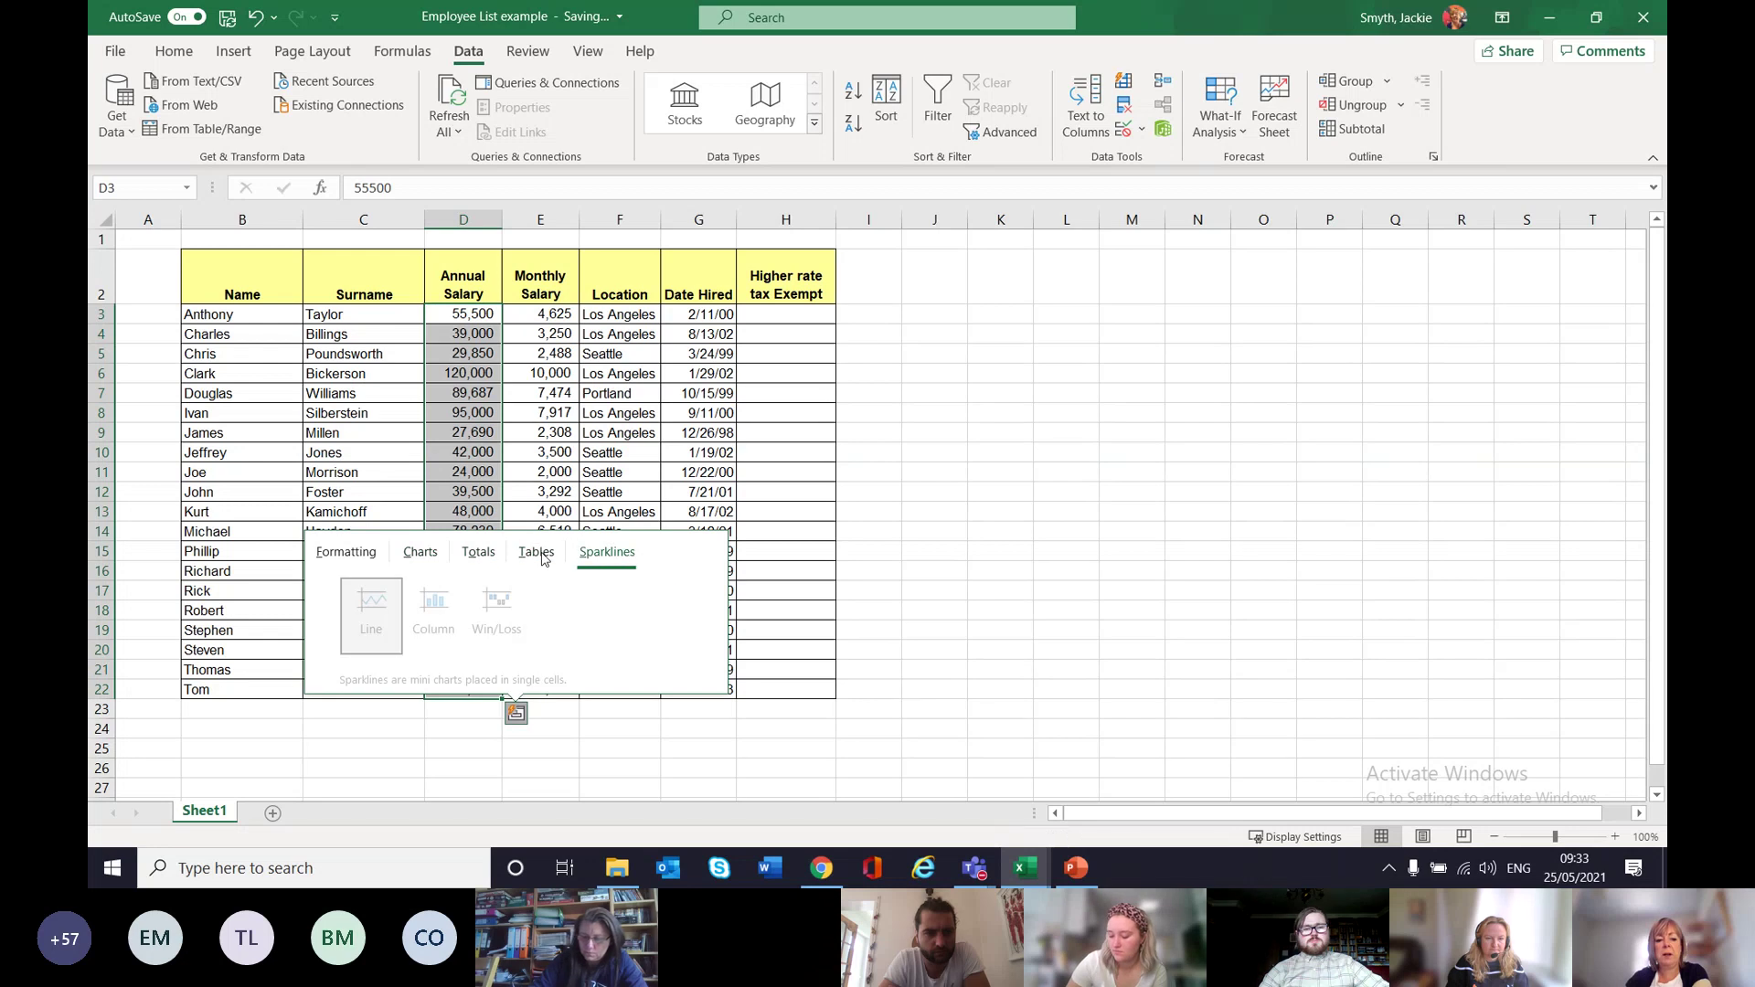
pyautogui.click(478, 554)
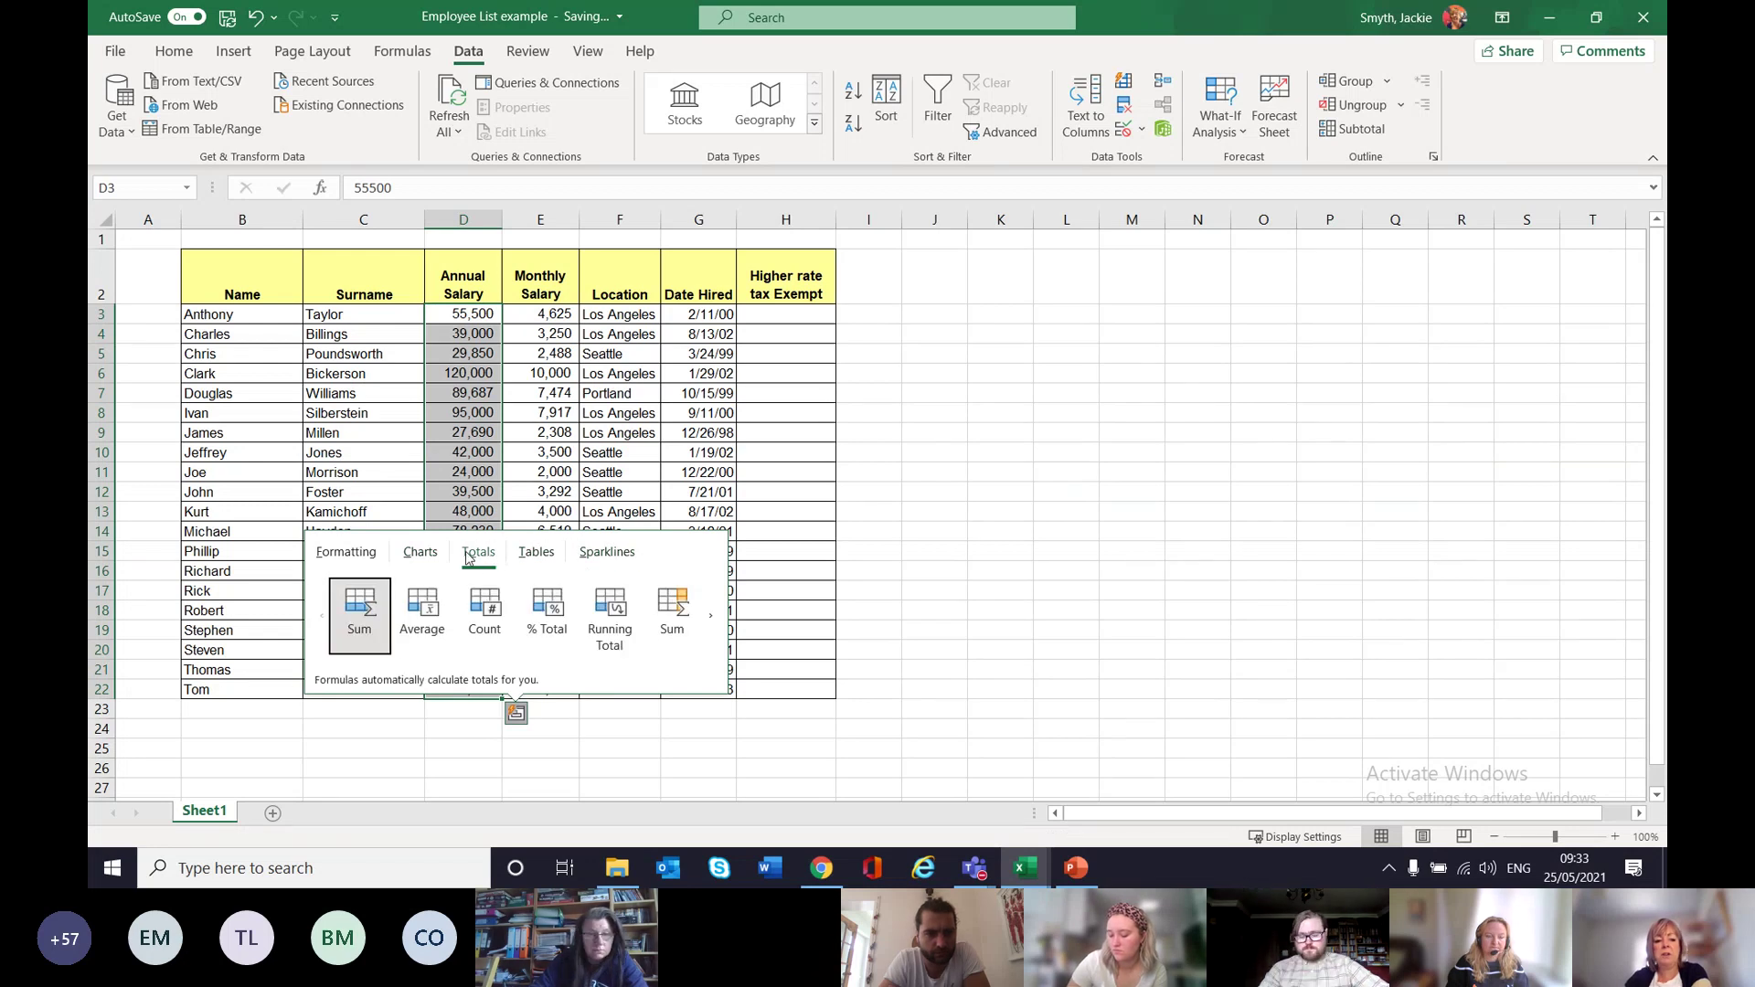
pyautogui.click(361, 629)
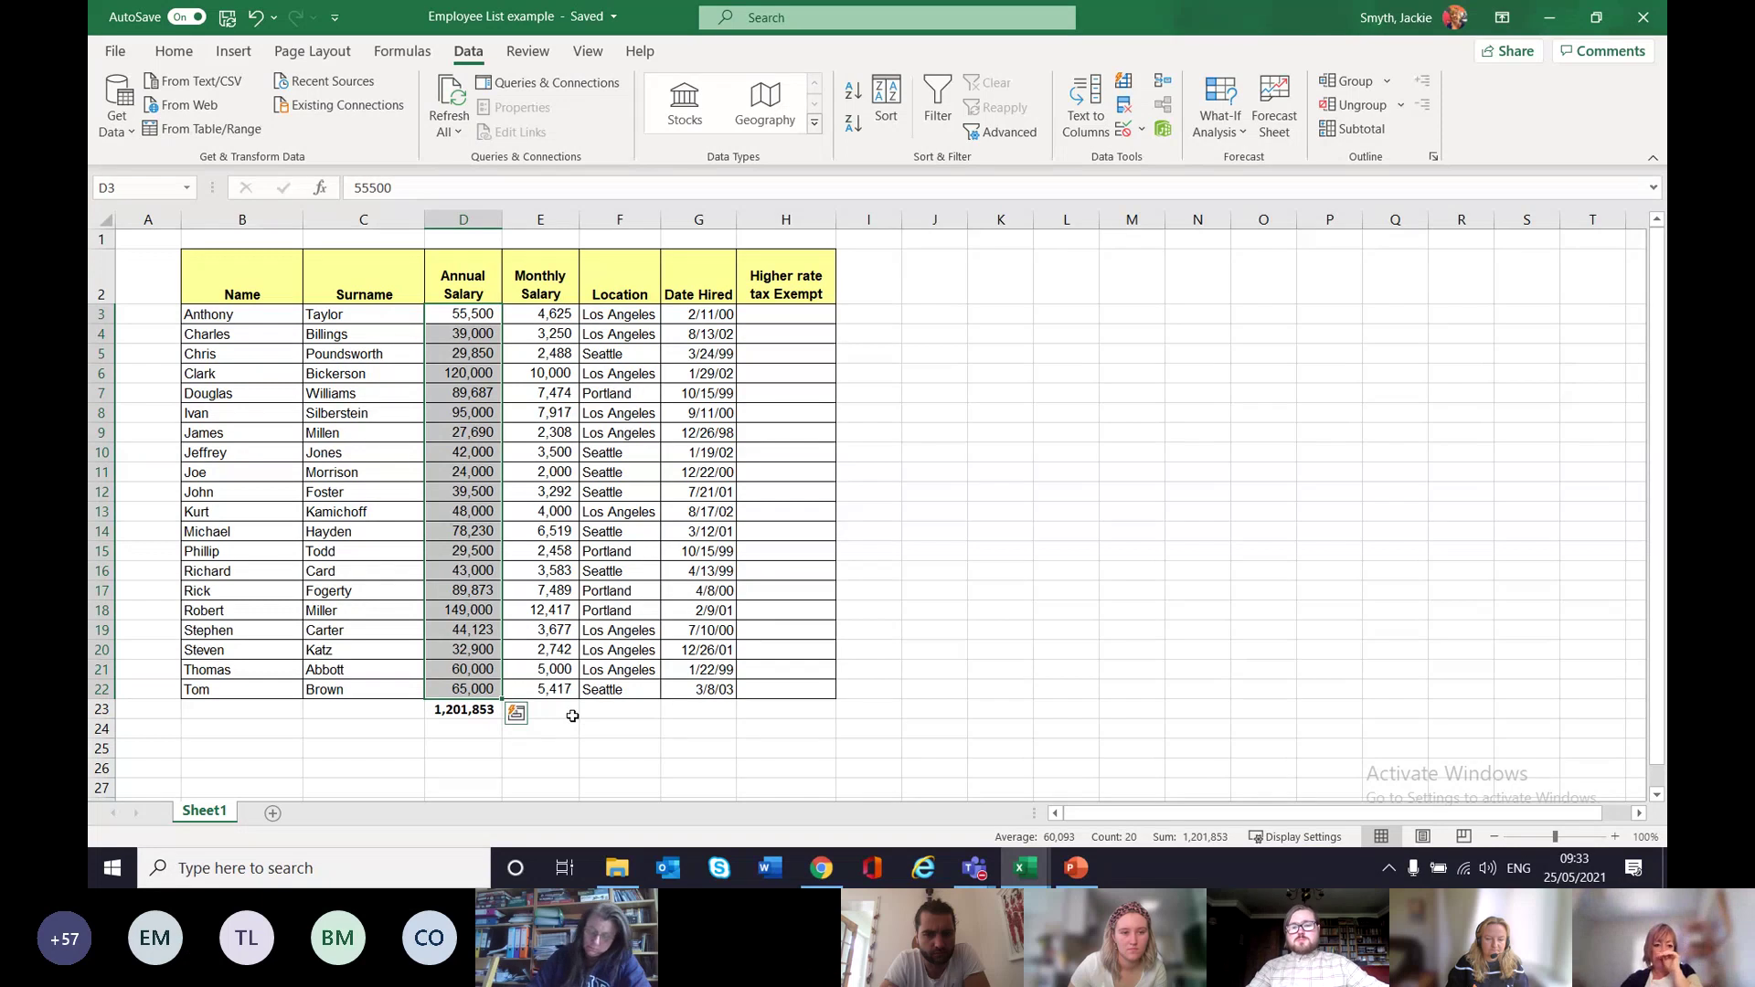
# Insert a blank column between the Annual Salary and Monthly Salary columns.
pyautogui.click(573, 713)
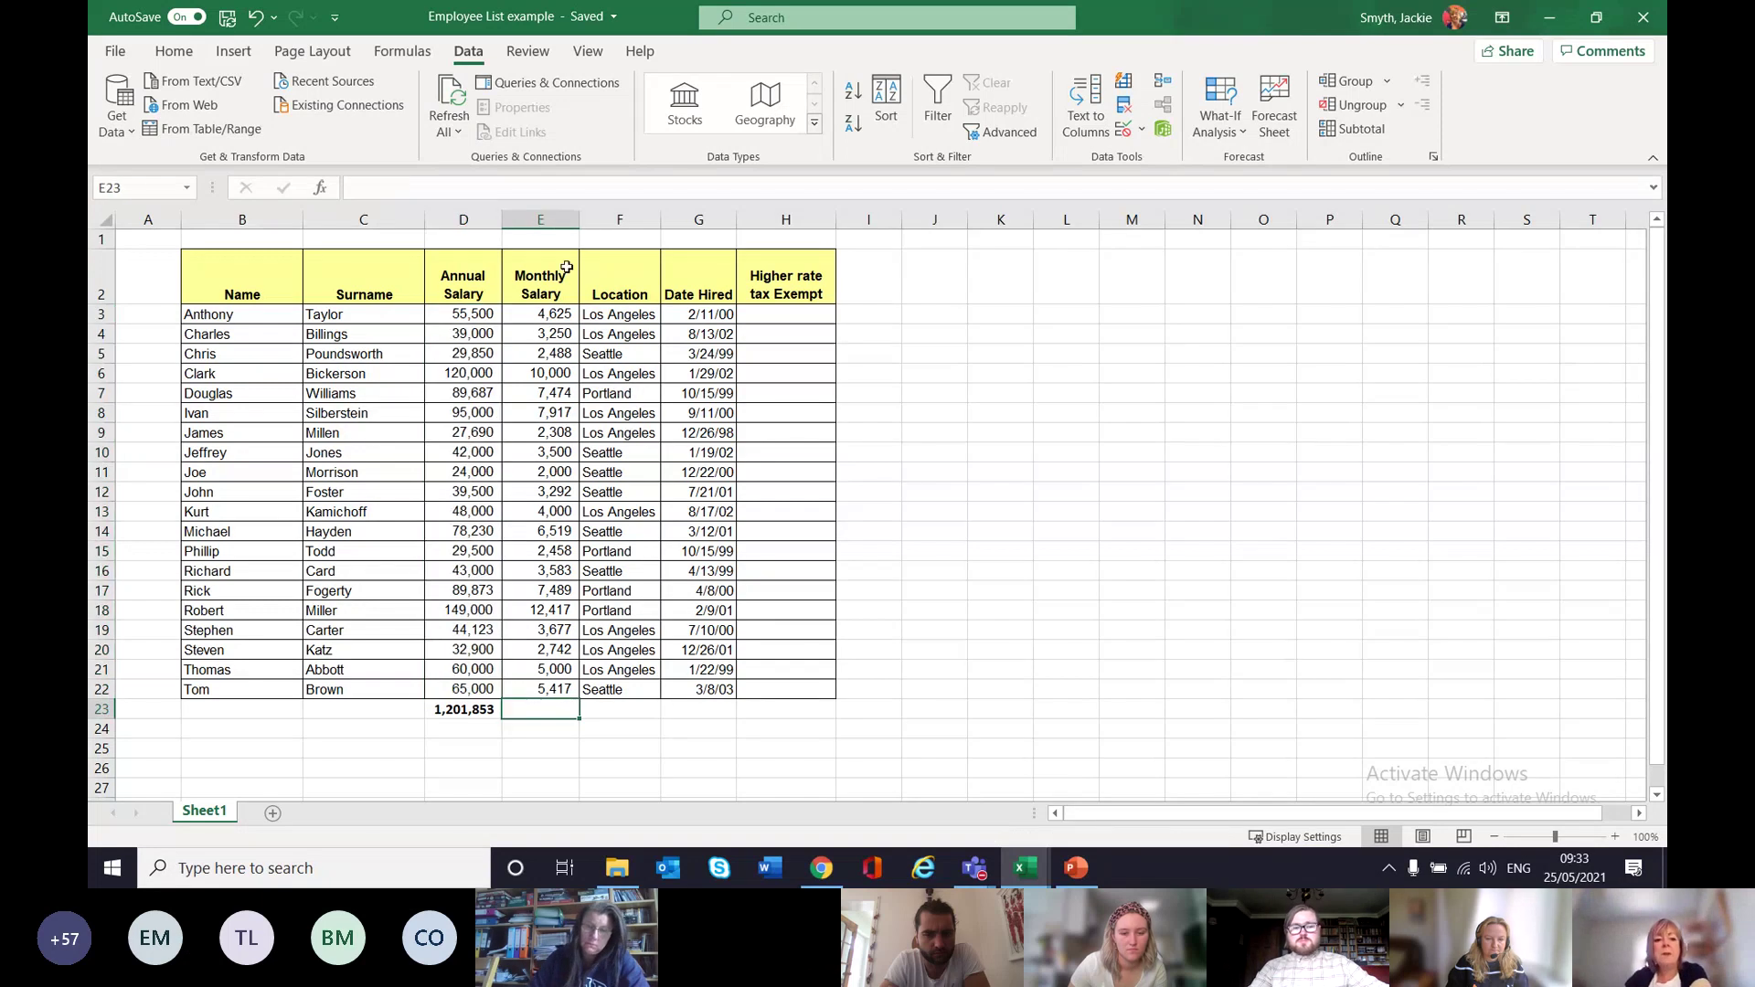
pyautogui.click(540, 221)
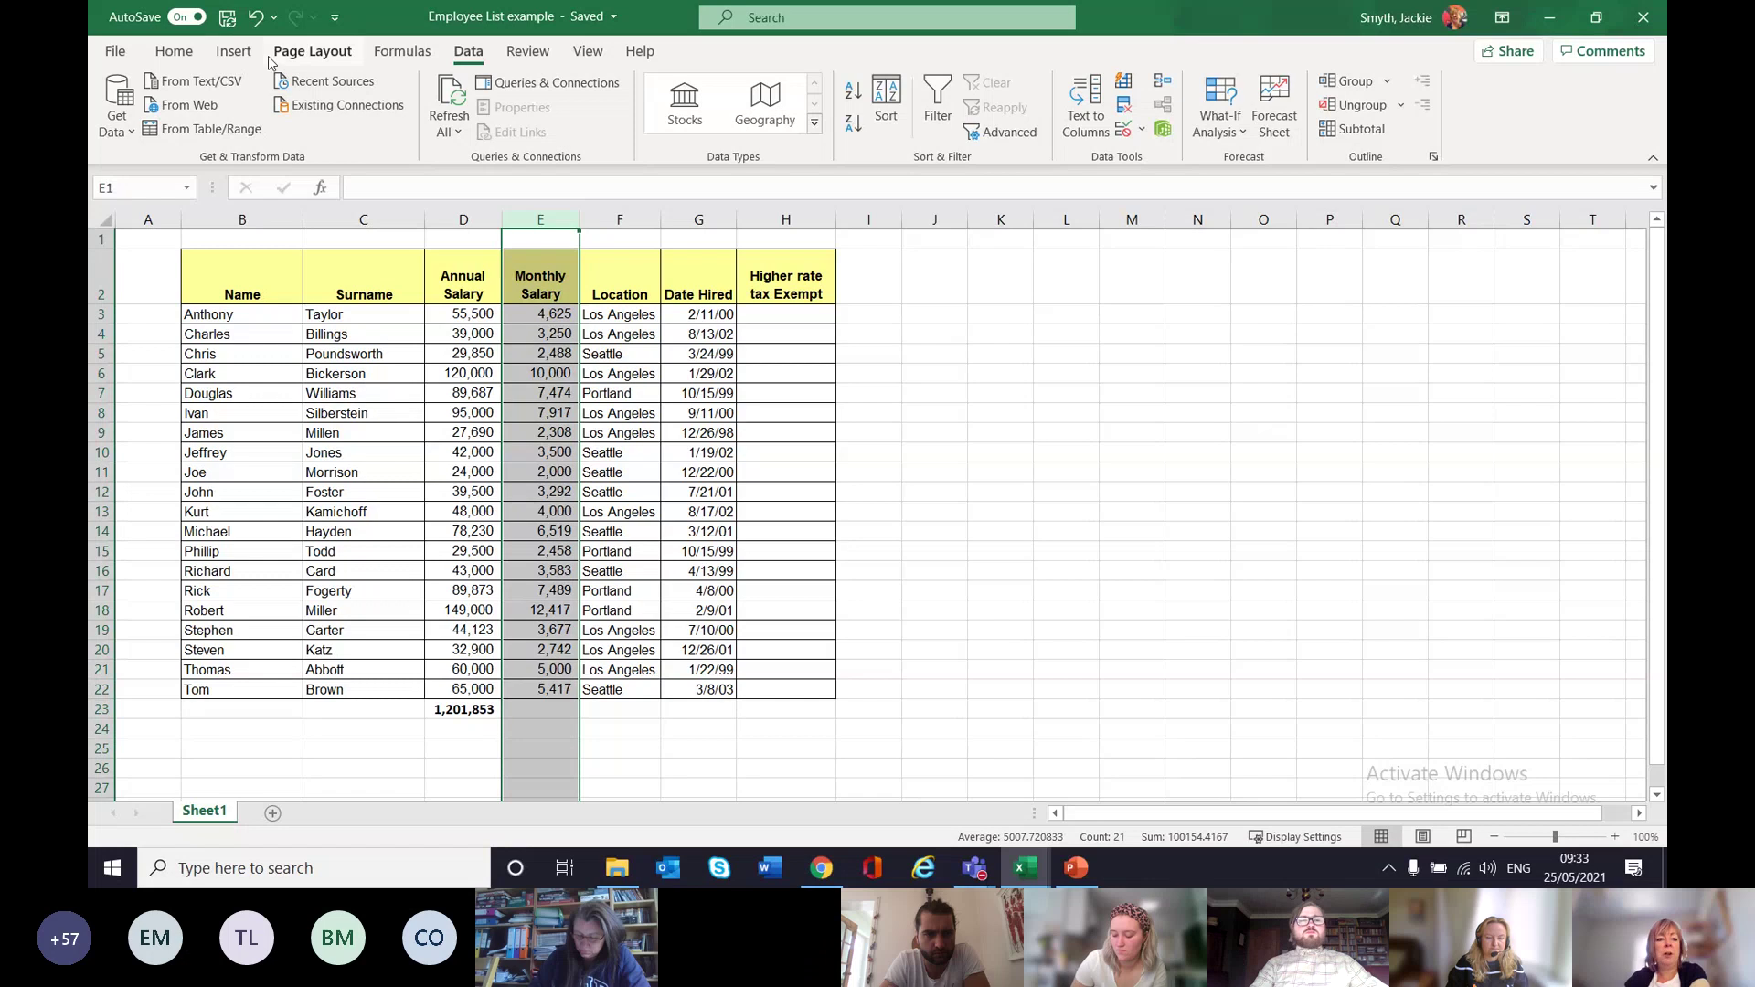
pyautogui.click(174, 52)
pyautogui.click(1166, 91)
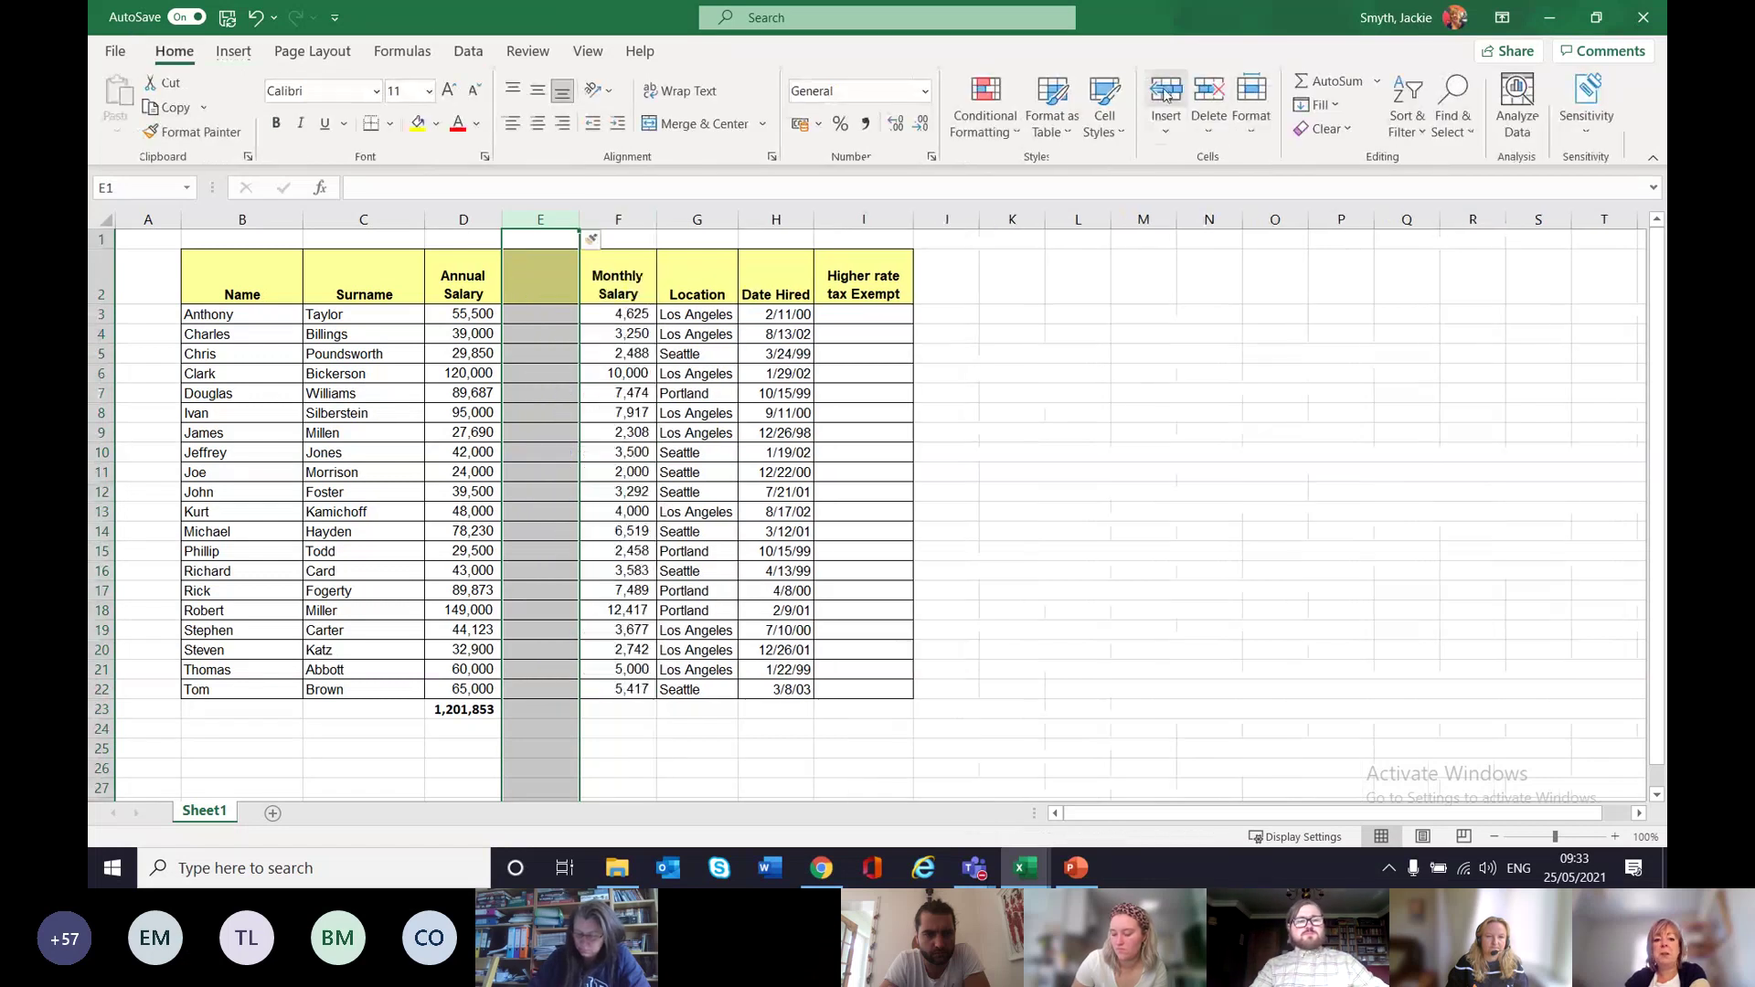
pyautogui.click(1209, 512)
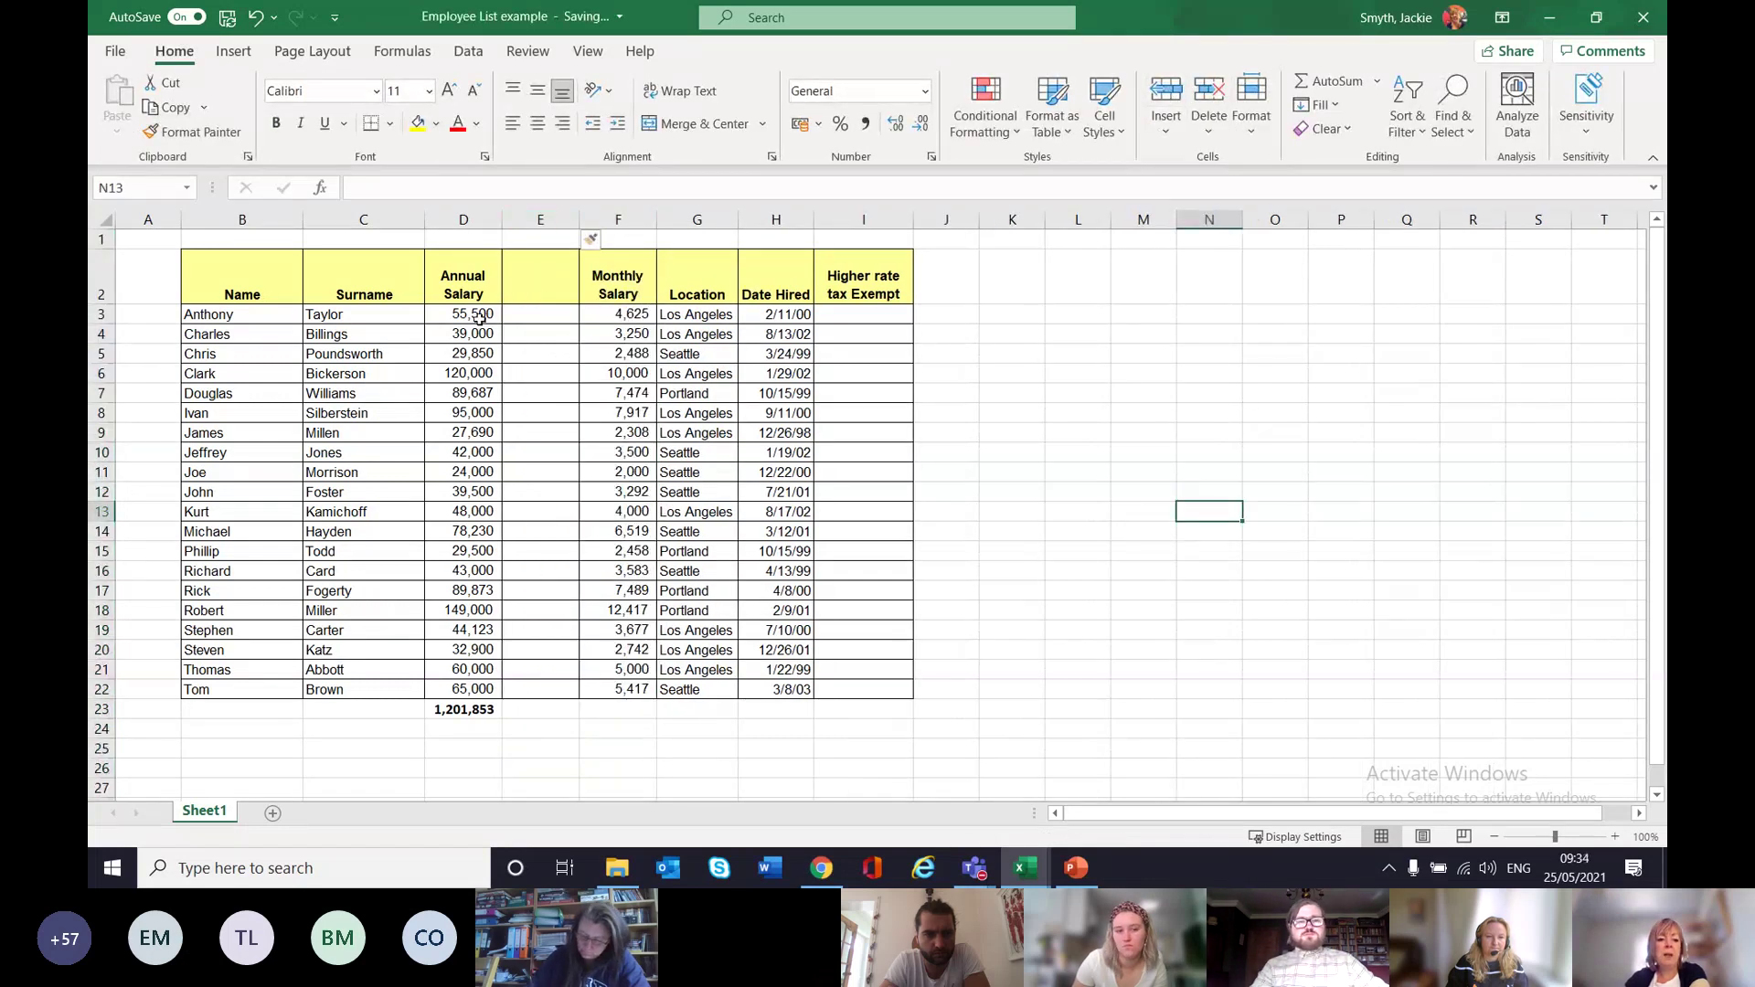
# Fill the blank column E with a running total of the Annual Salary values in D3:D22 using Quick Analysis.
pyautogui.moveTo(475, 314); pyautogui.dragTo(445, 691)
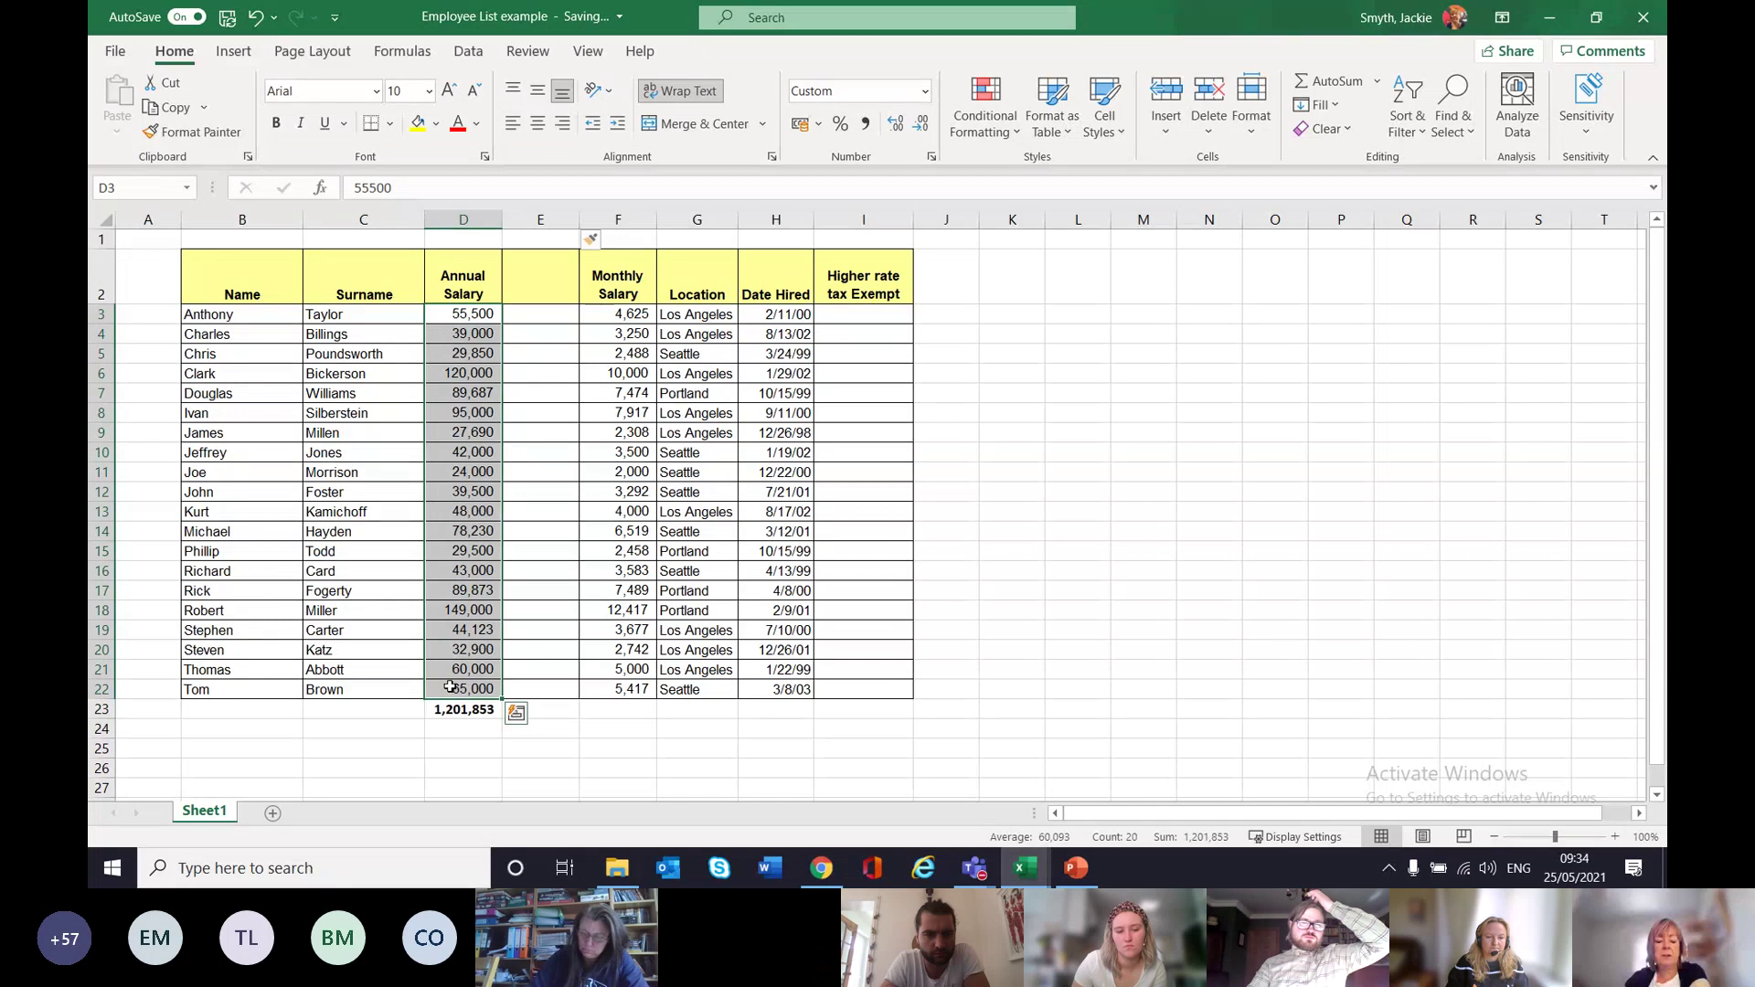
pyautogui.click(517, 713)
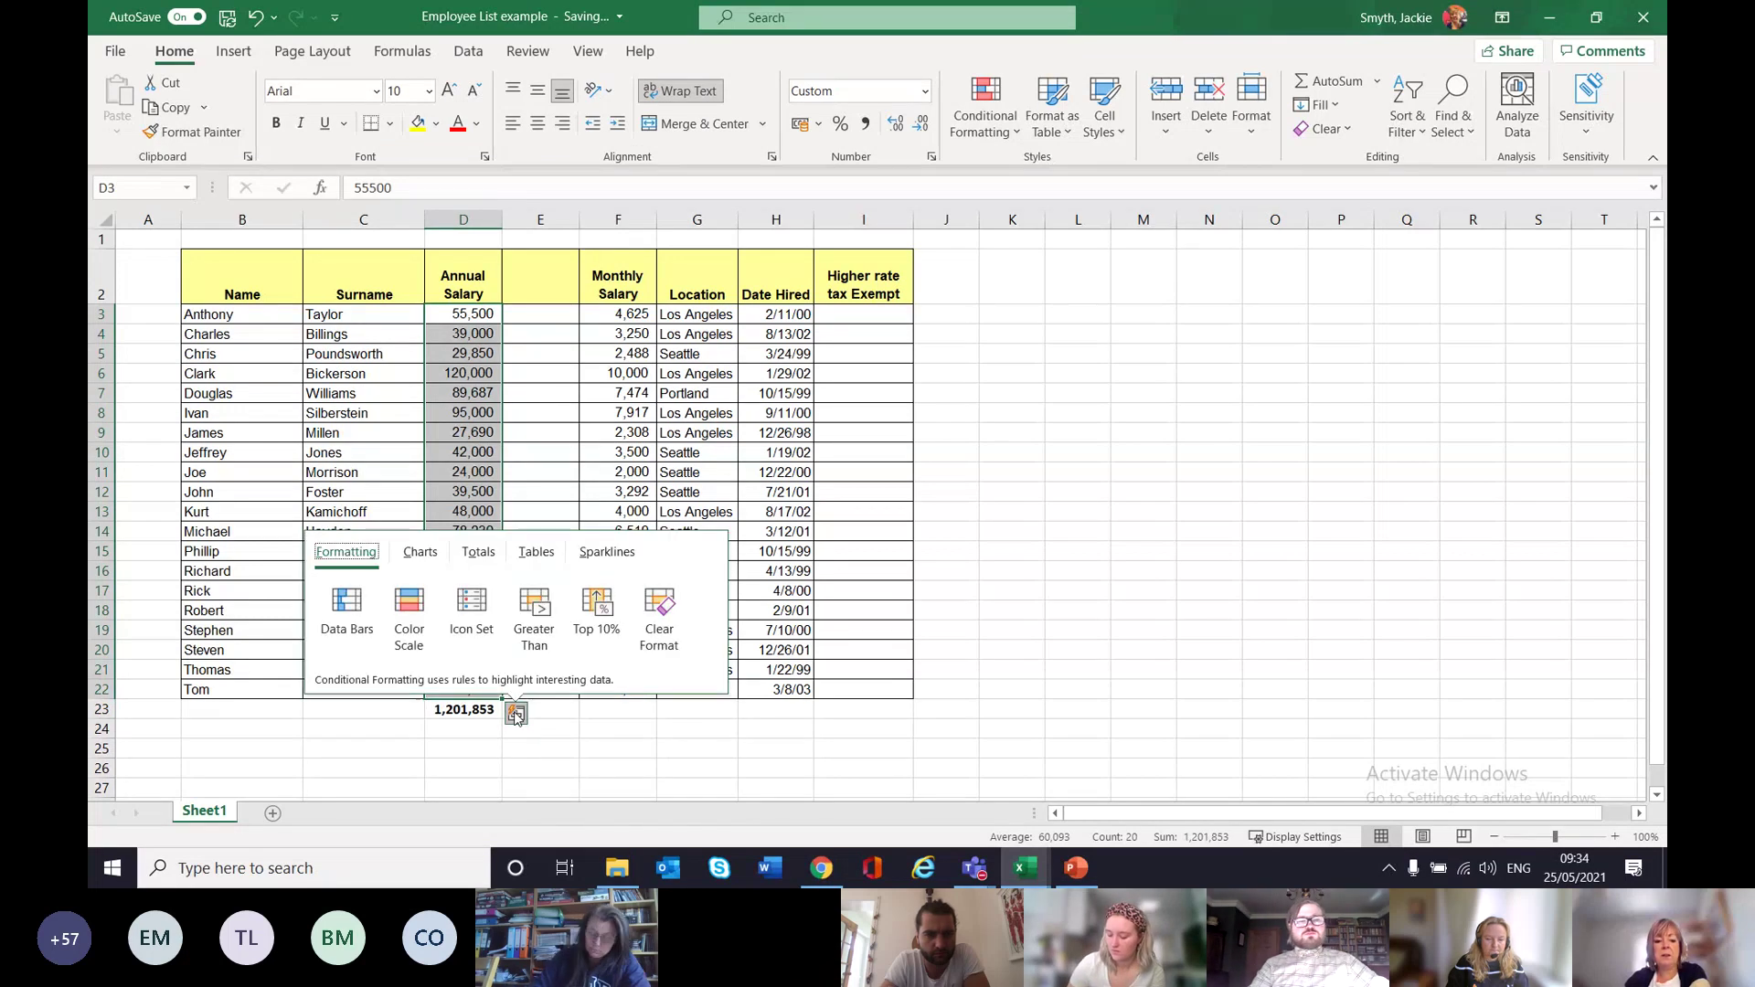
pyautogui.click(477, 553)
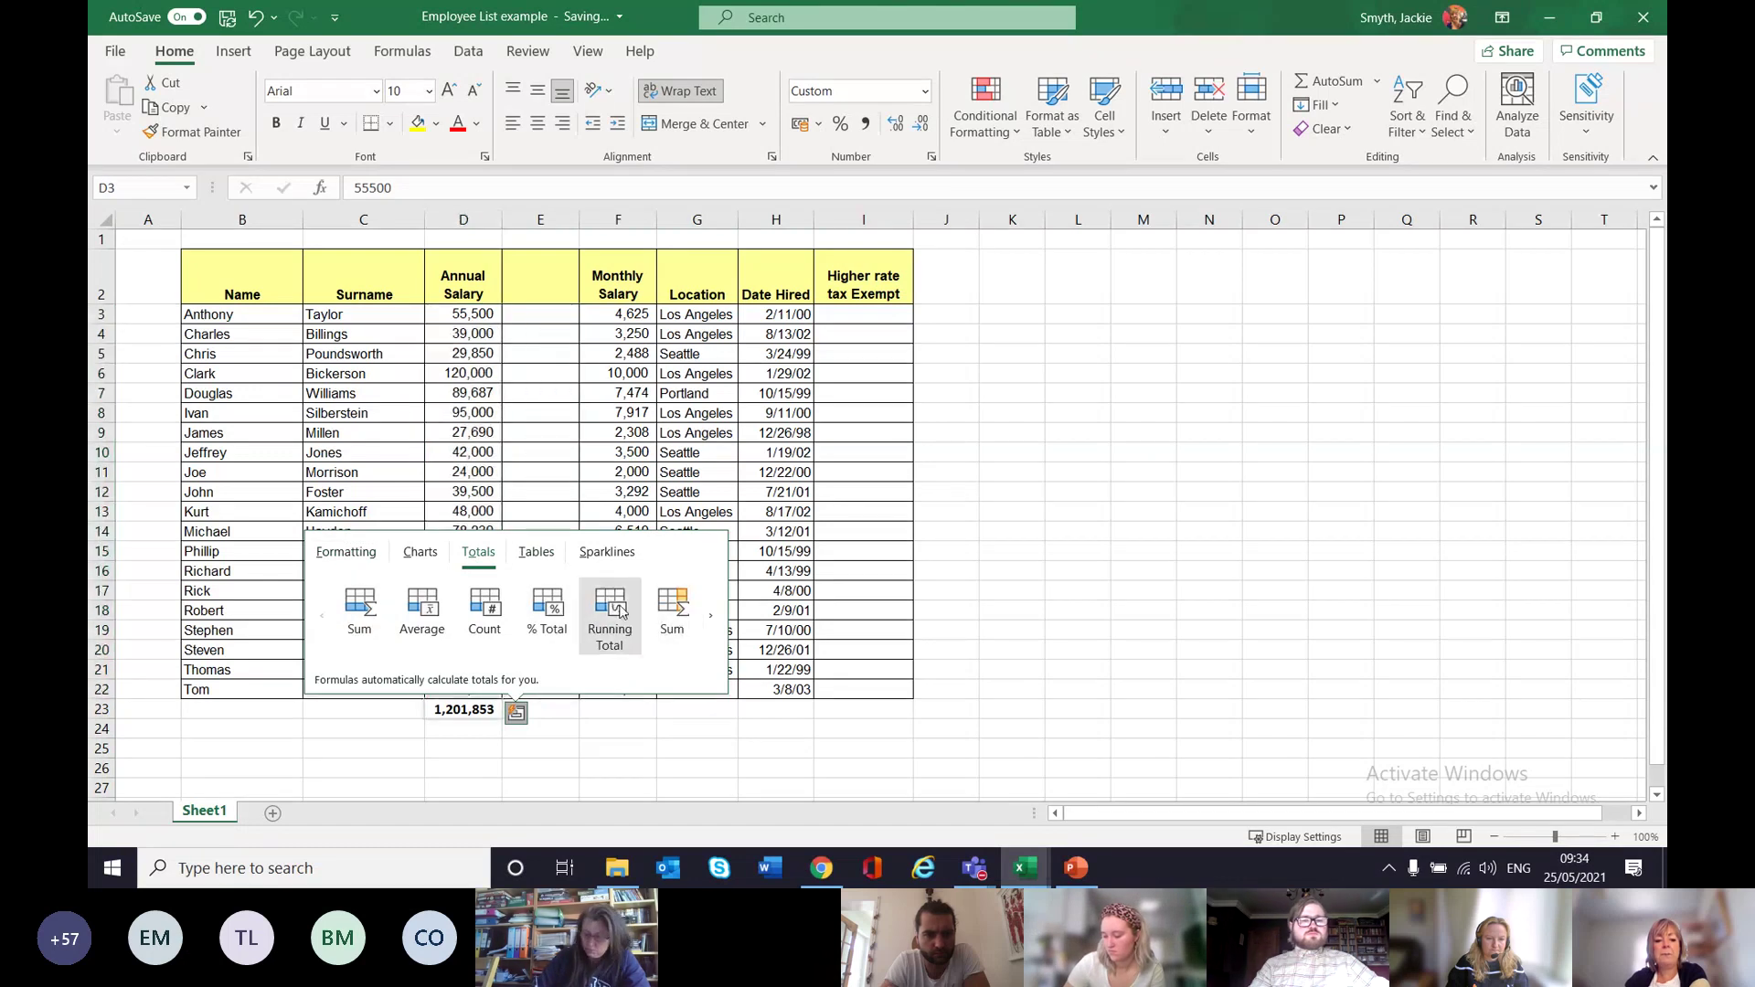
pyautogui.click(711, 614)
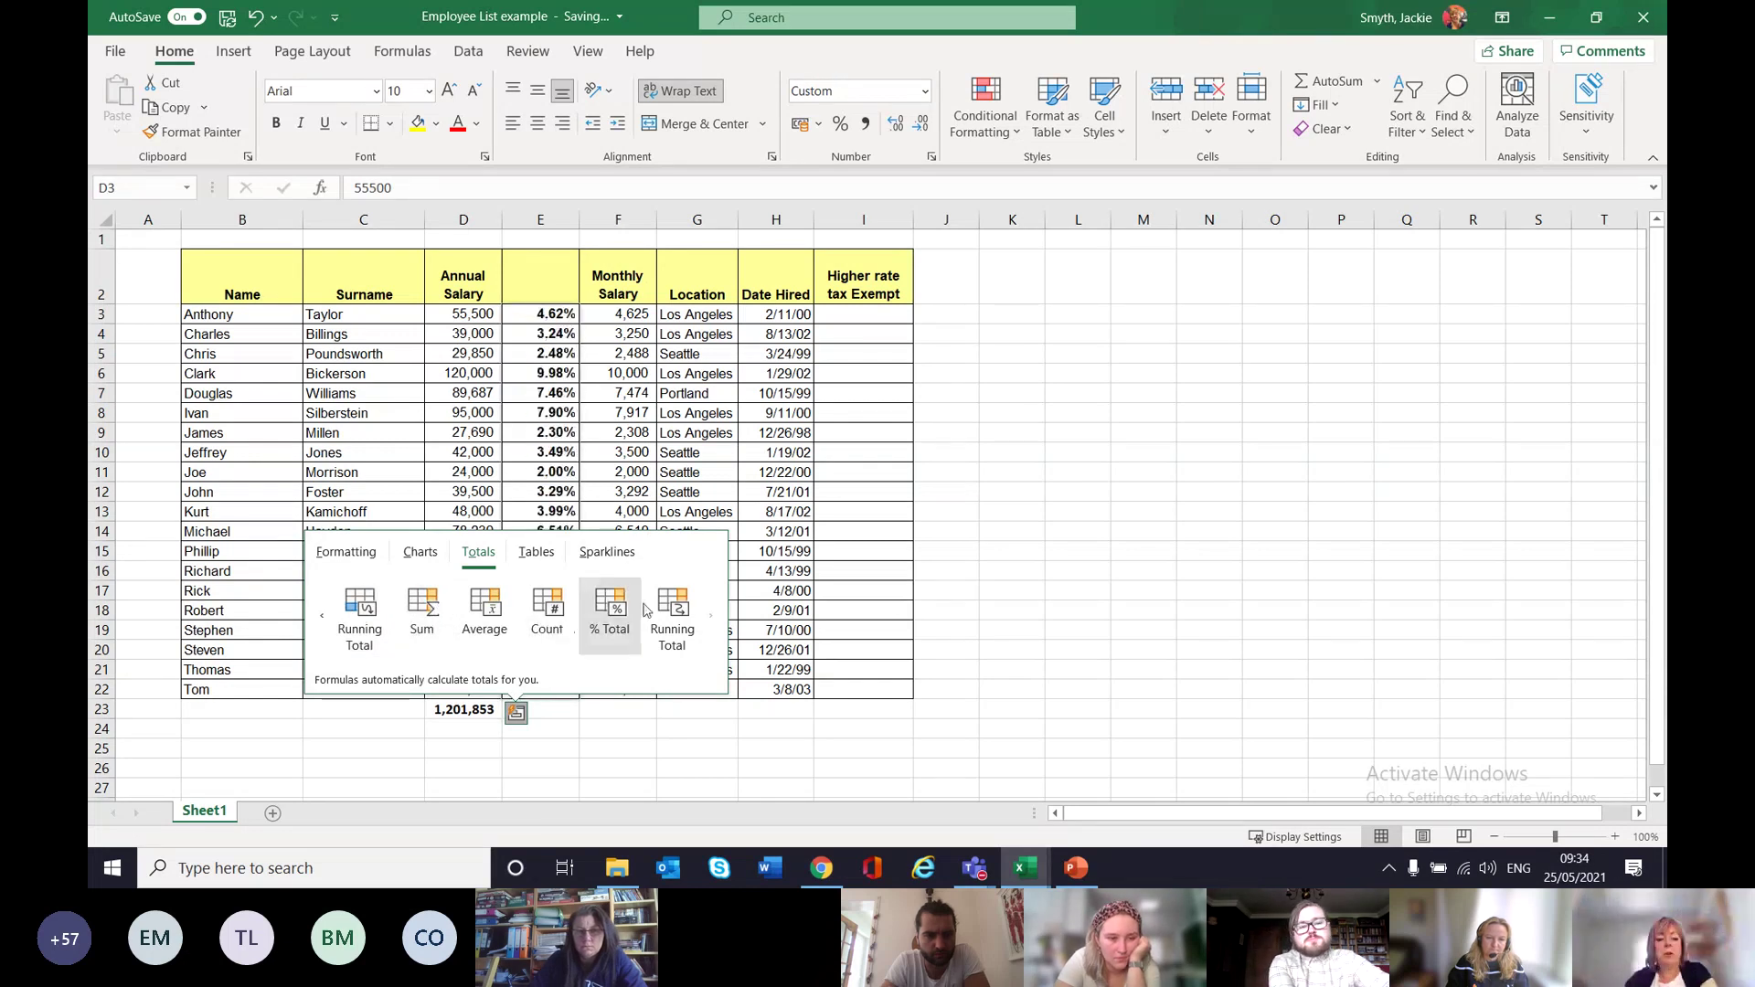
pyautogui.click(672, 610)
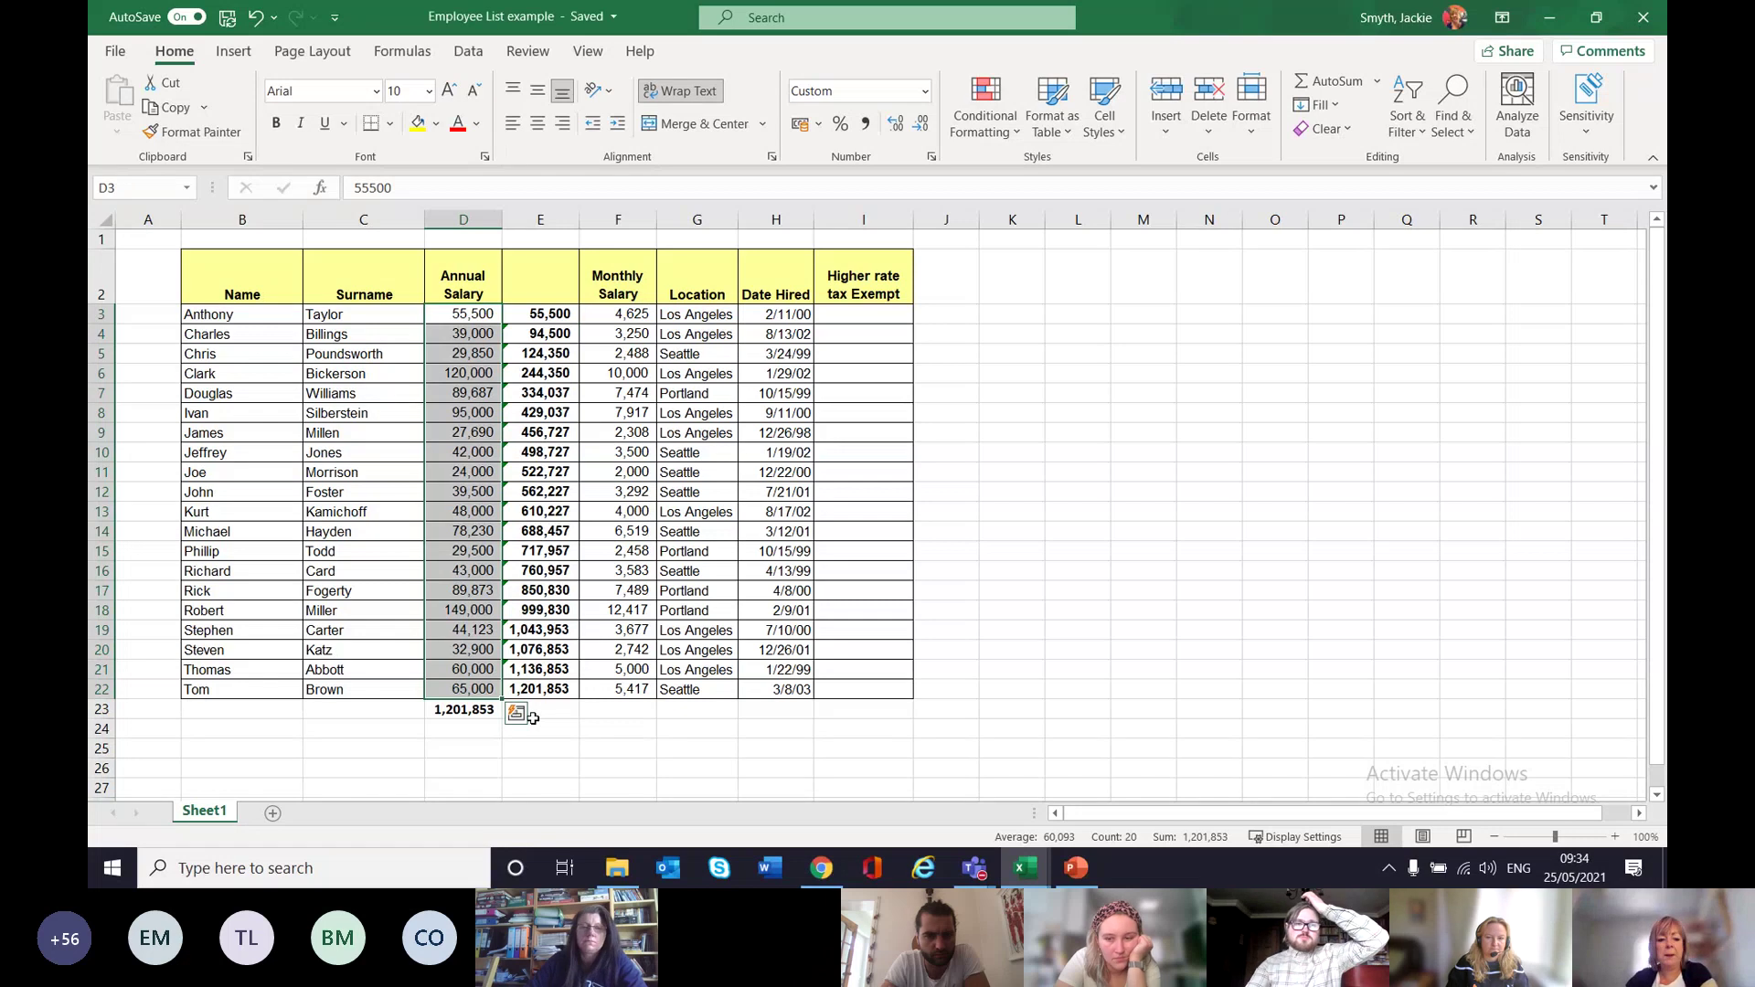
pyautogui.click(585, 710)
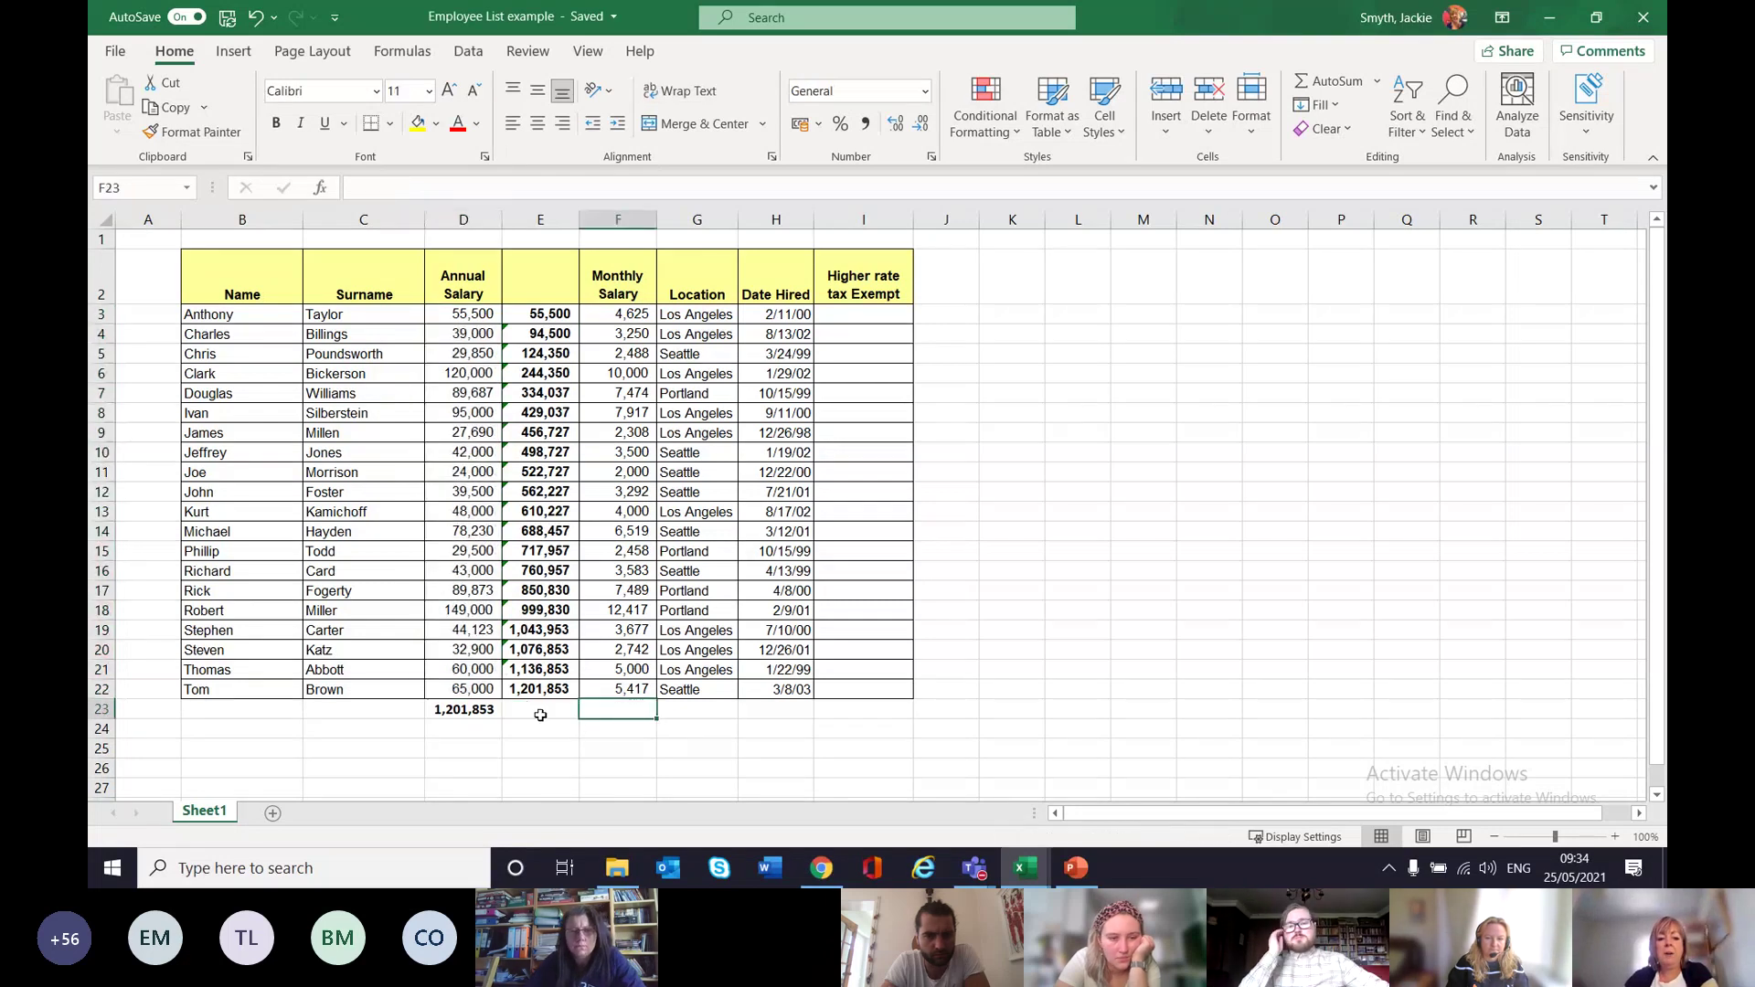
# Copy the Annual Salary sum formula from D23 across to F23 and fit column E's width to its contents.
pyautogui.click(494, 714)
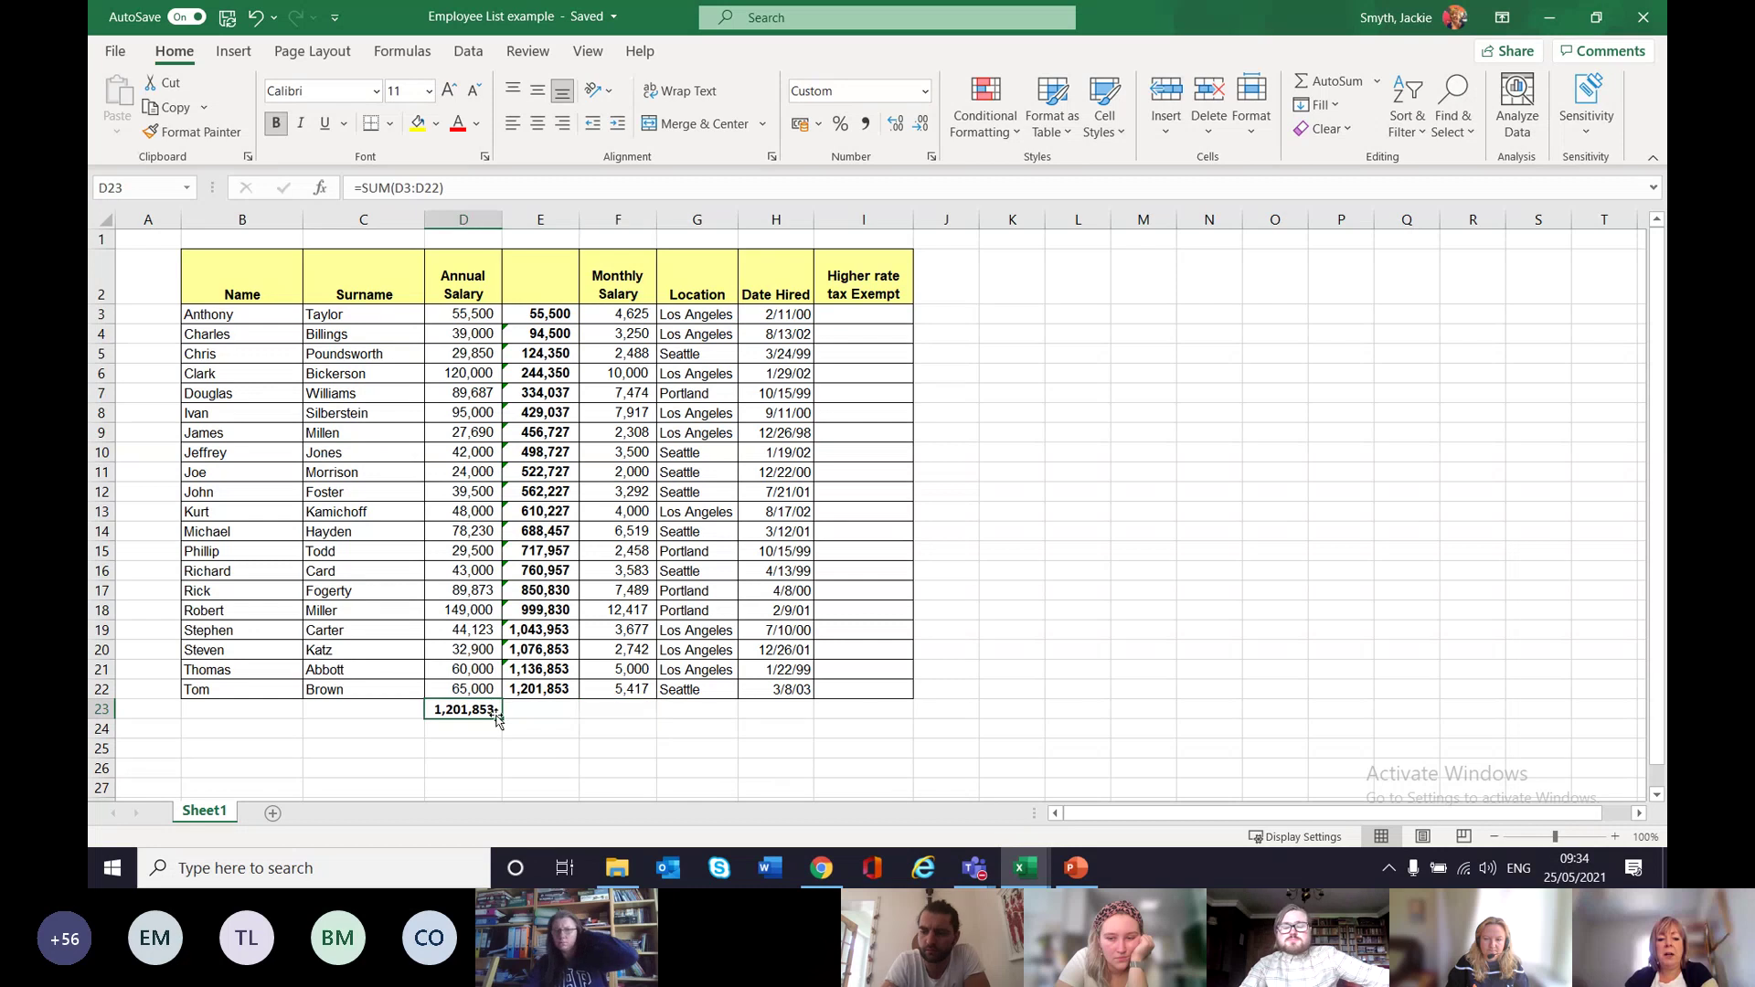
pyautogui.moveTo(496, 719); pyautogui.dragTo(647, 717)
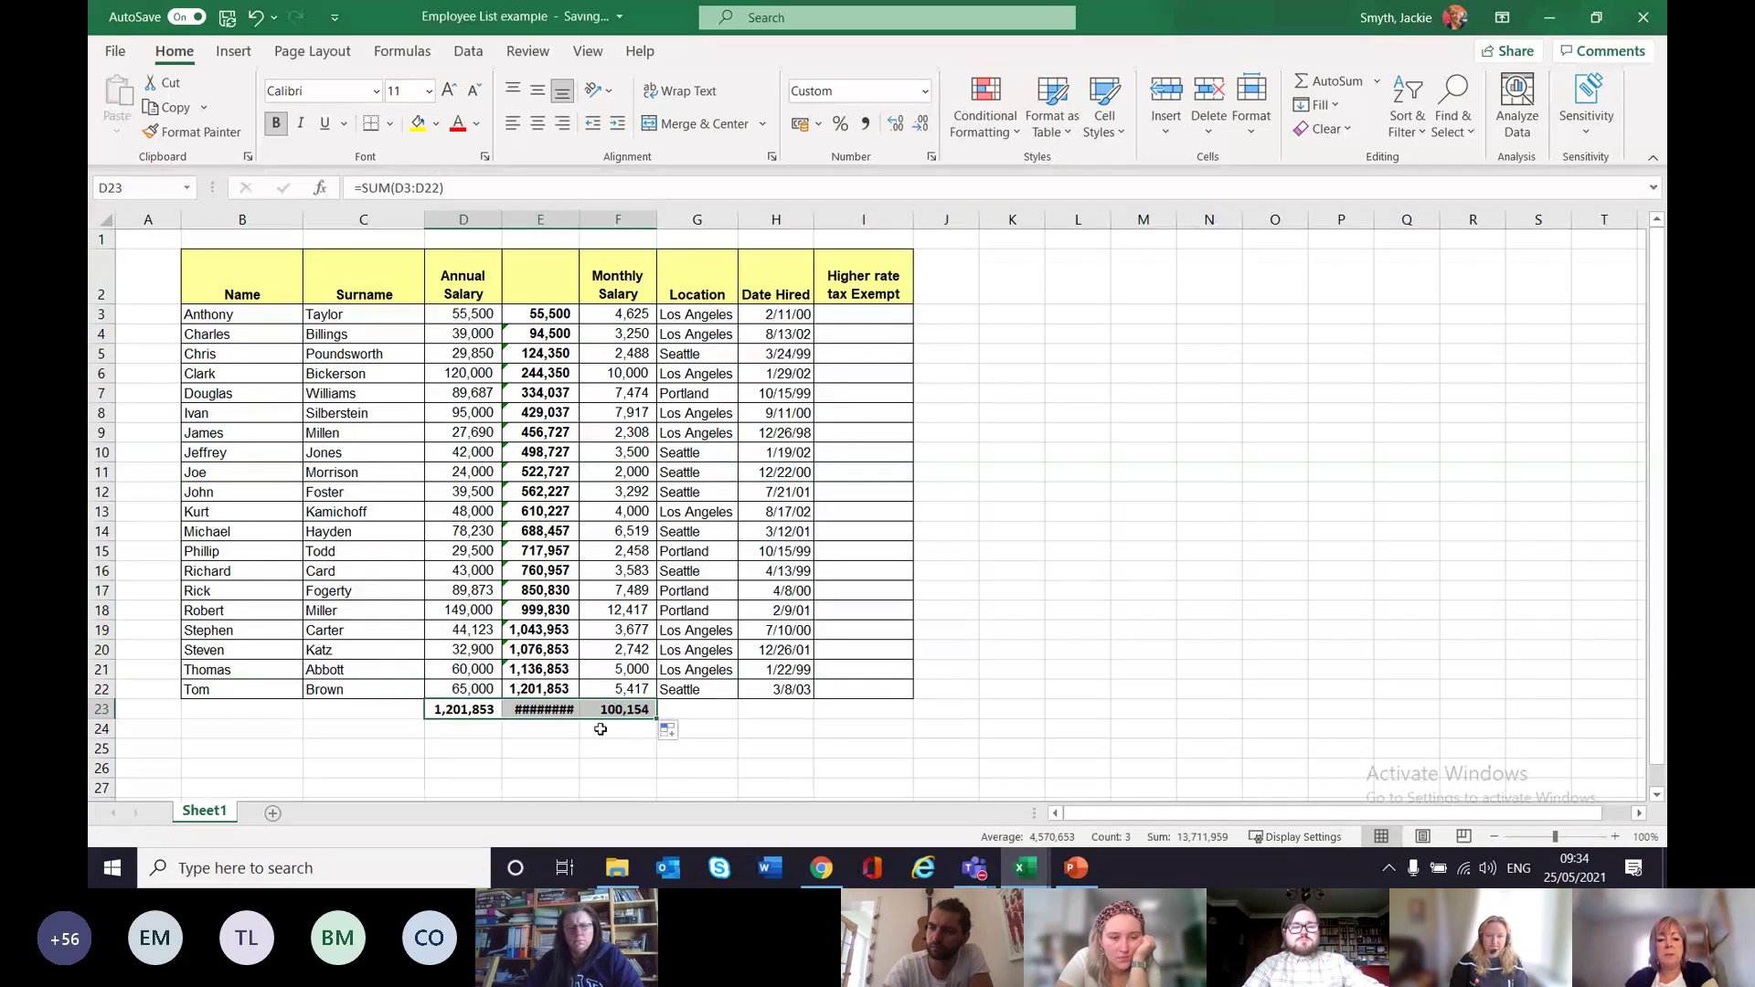
pyautogui.doubleClick(583, 227)
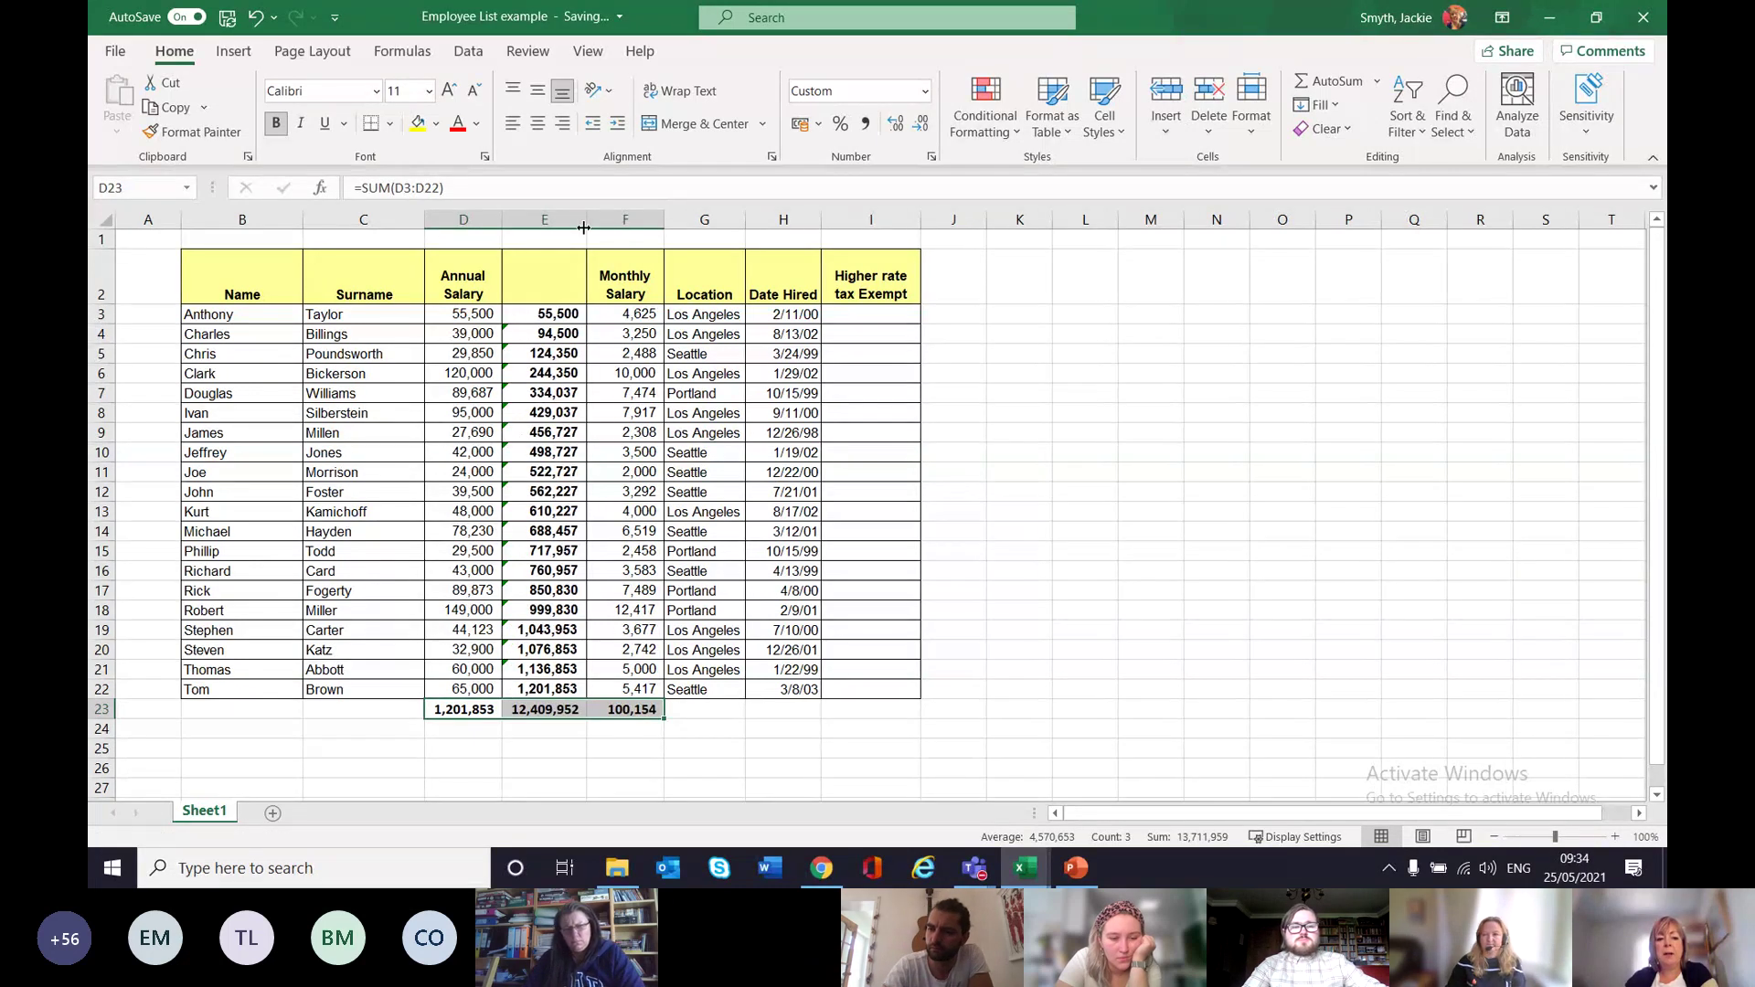
pyautogui.hotkey('ctrl', 'z')
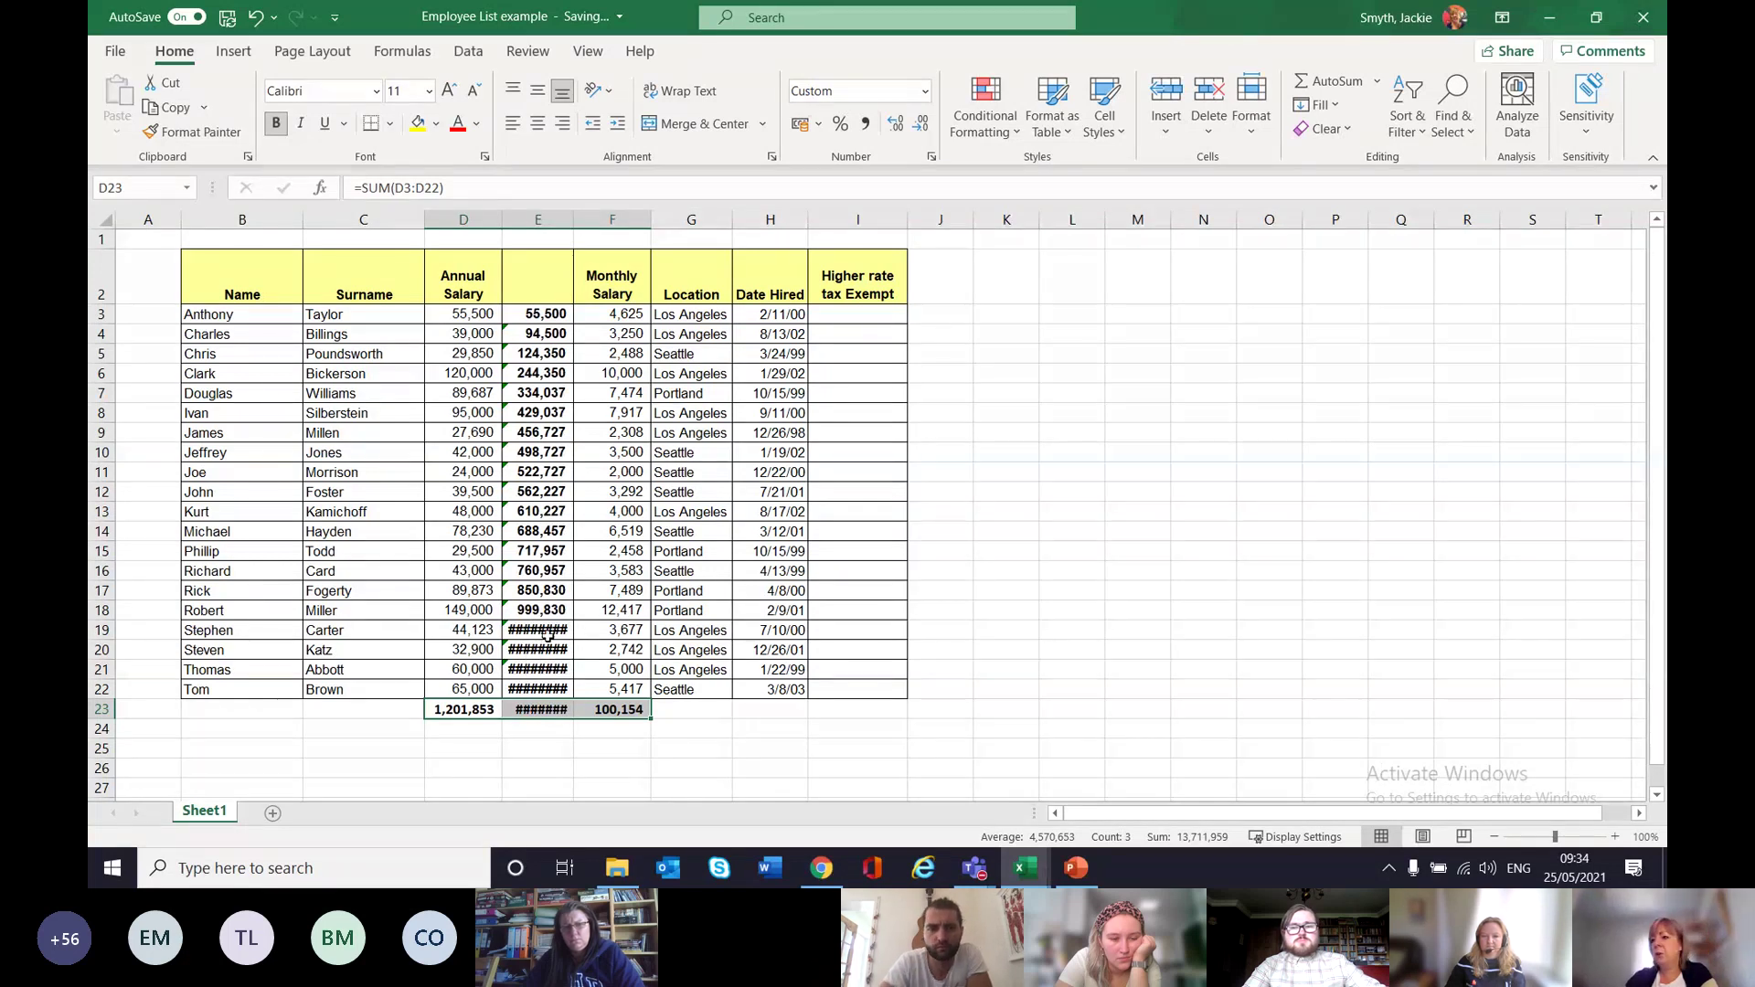
pyautogui.doubleClick(577, 218)
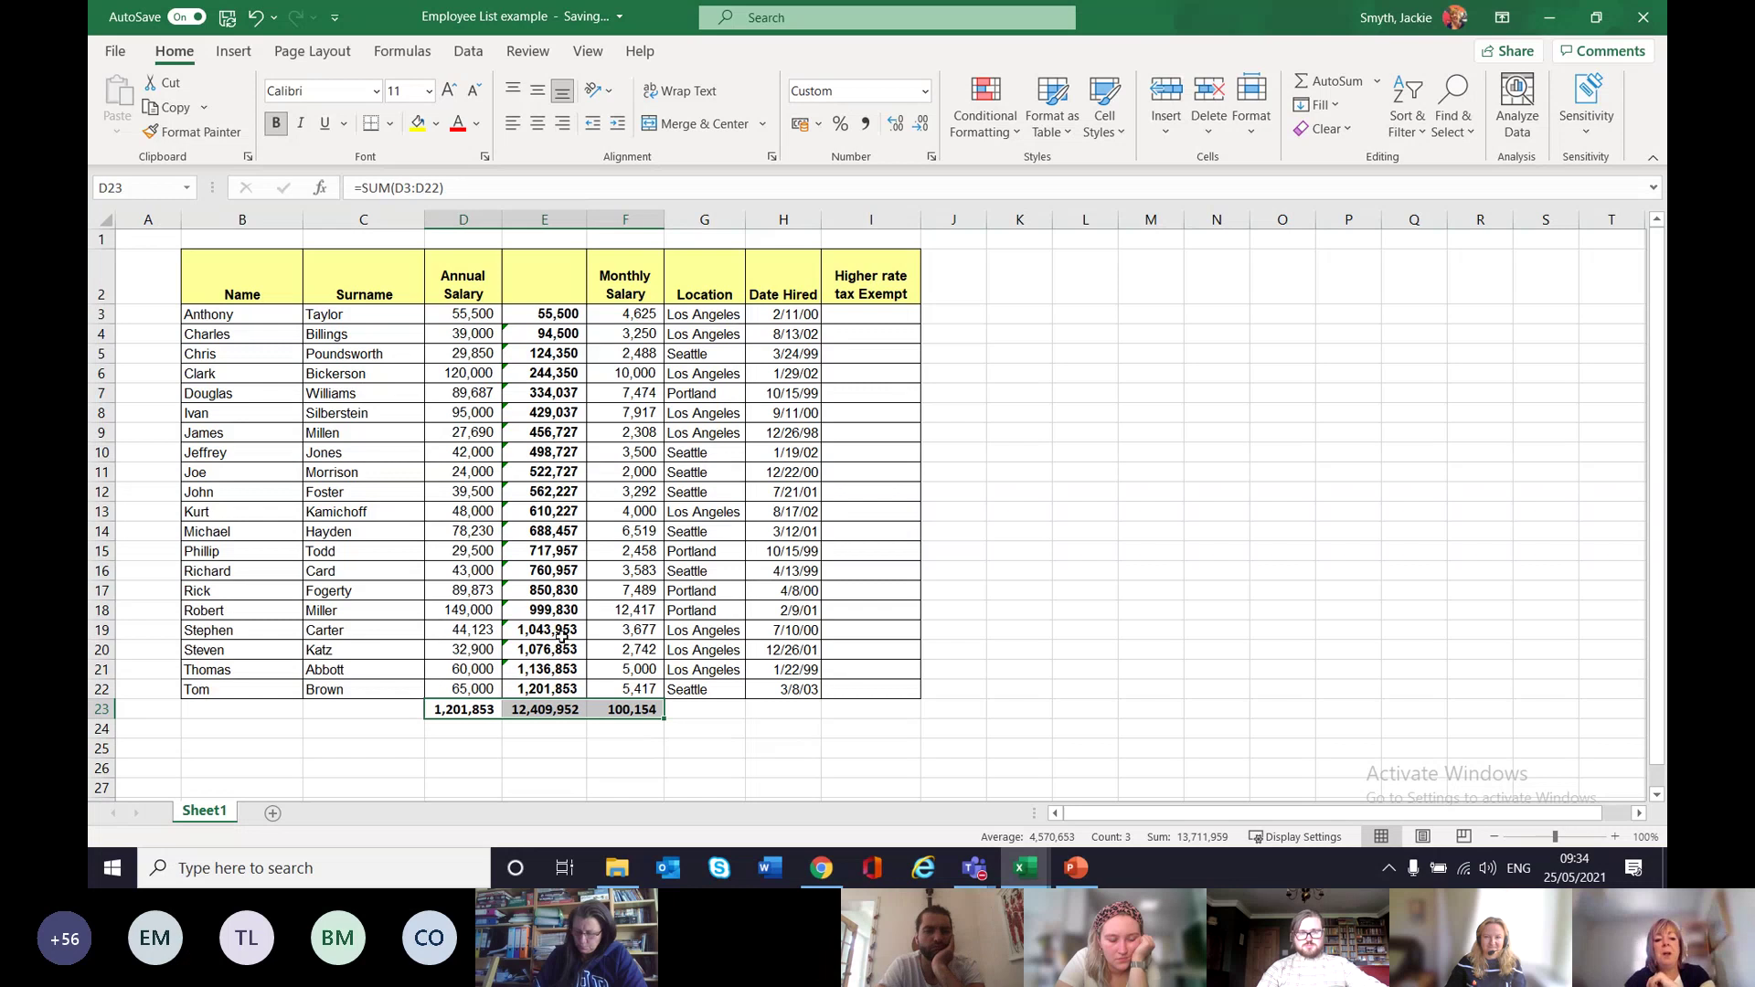
pyautogui.click(540, 753)
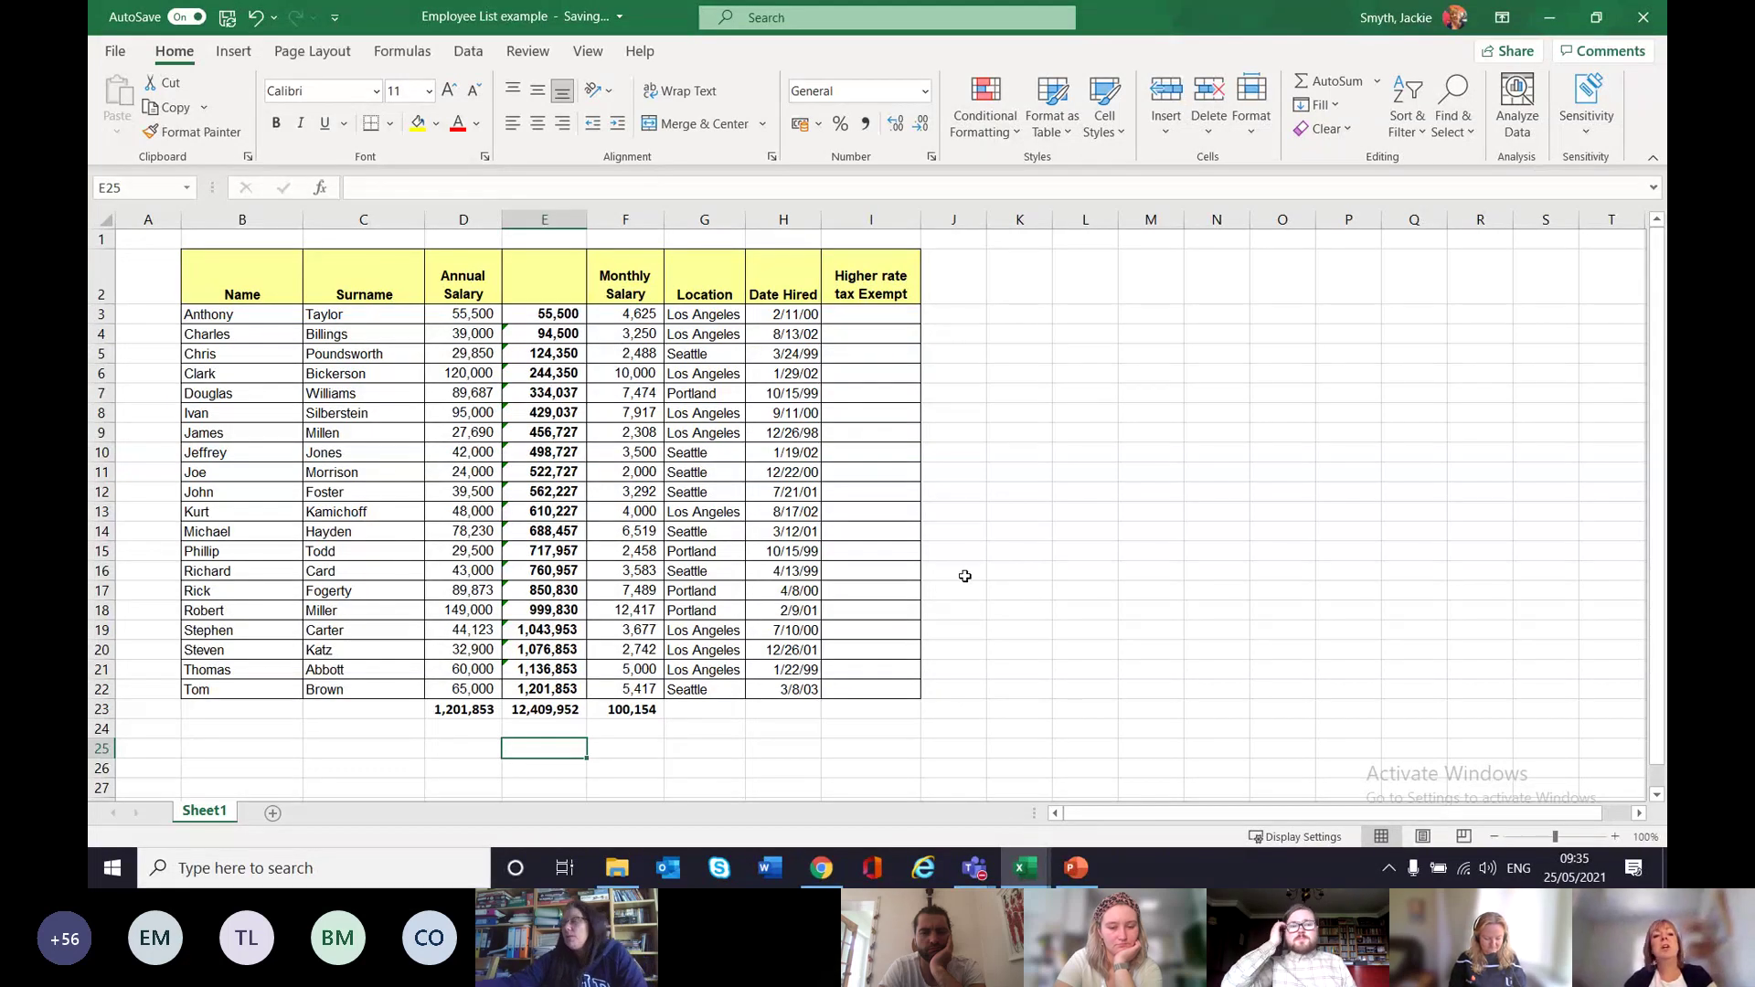
# Examine the formatting, totals and tables options that Quick Analysis offers for the Annual Salary values, and a running total formula in column E.
pyautogui.click(467, 313)
pyautogui.moveTo(466, 313); pyautogui.dragTo(482, 696)
pyautogui.click(516, 715)
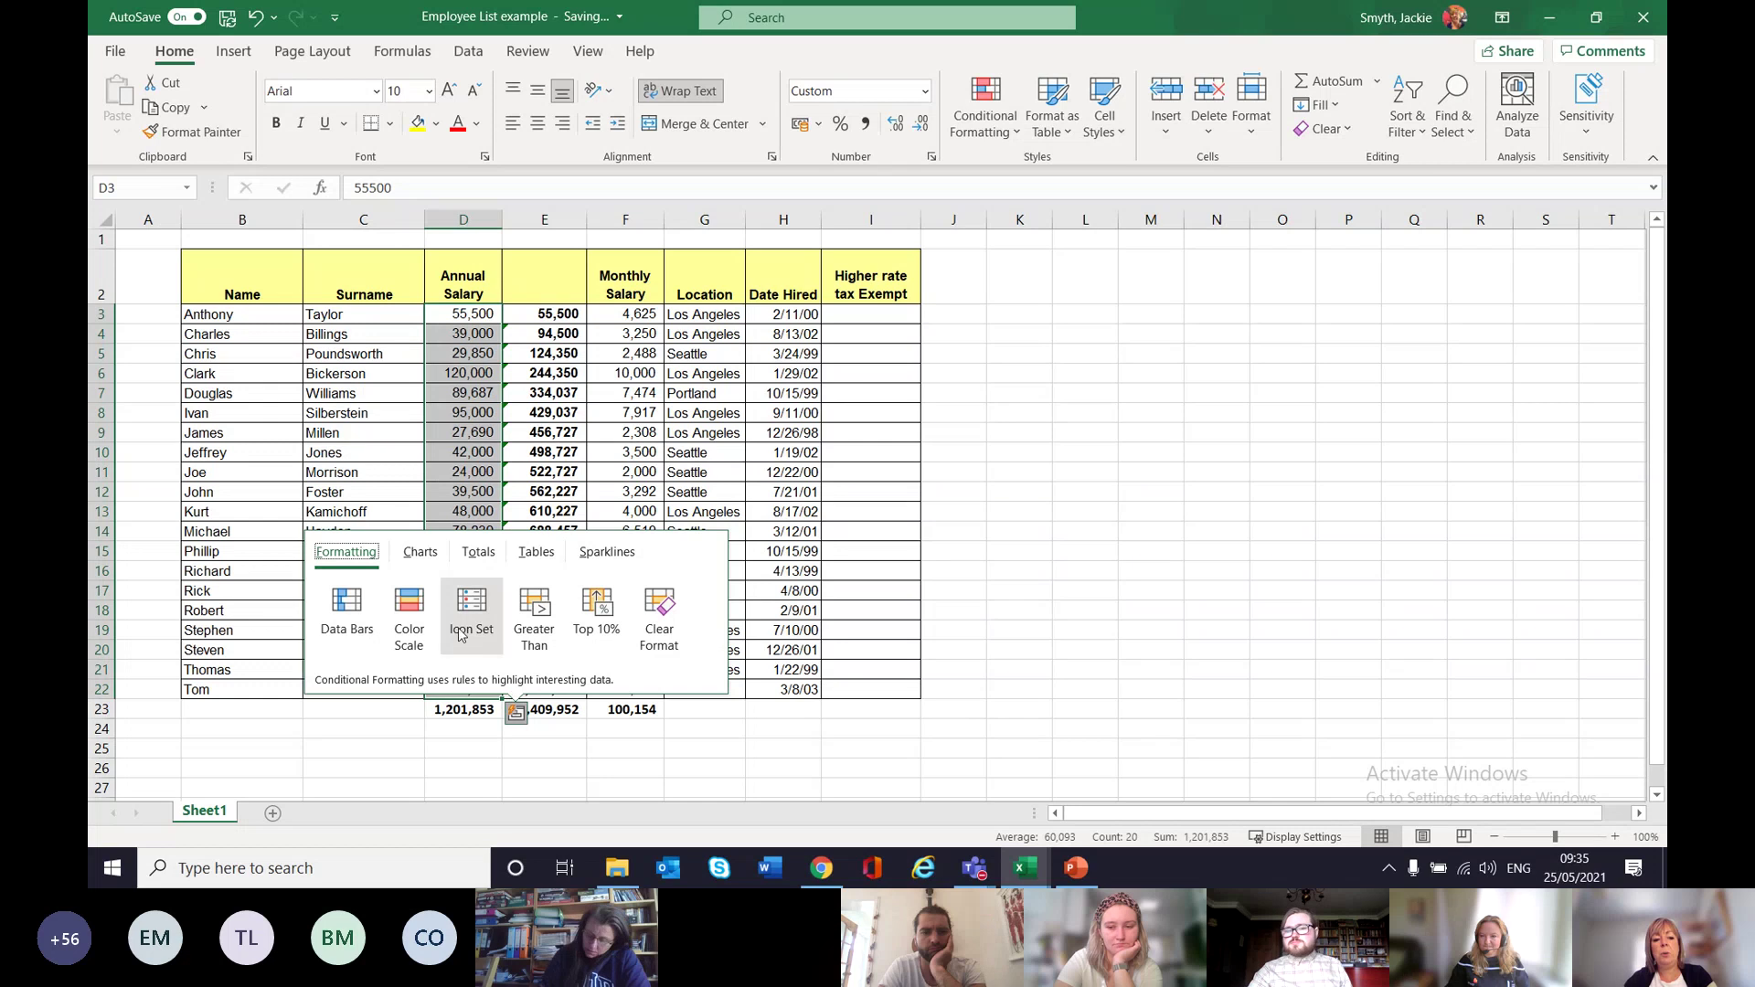
pyautogui.click(538, 554)
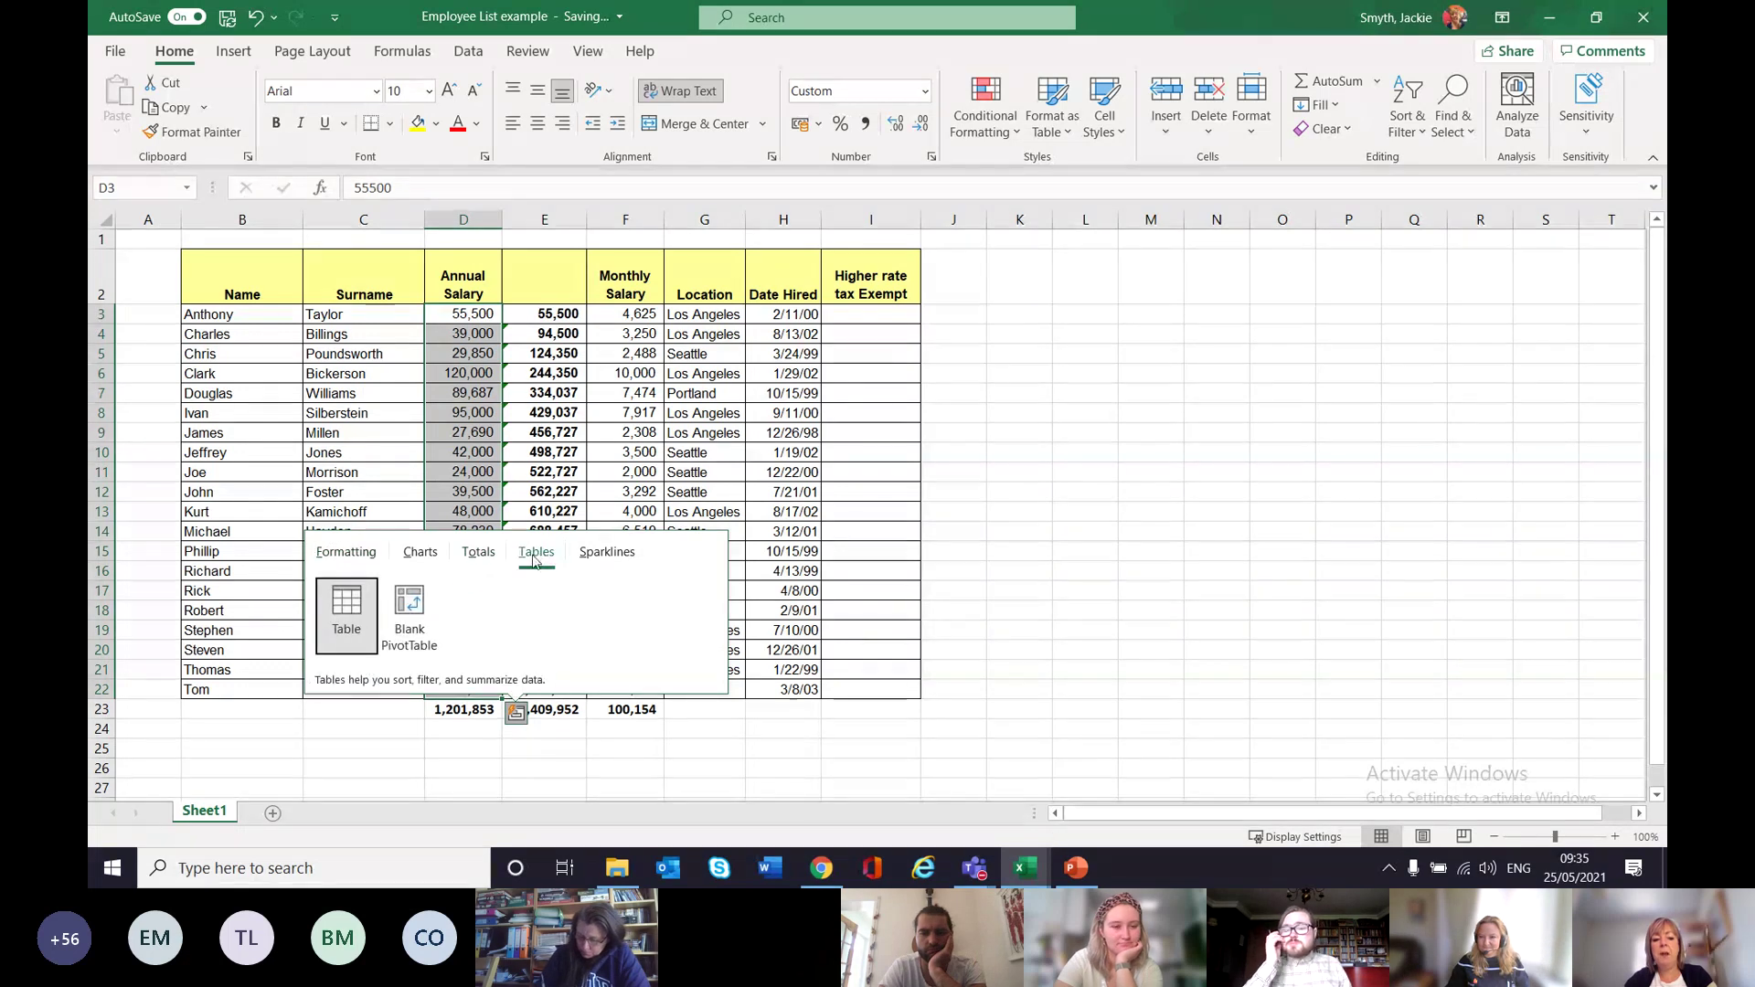
pyautogui.click(358, 558)
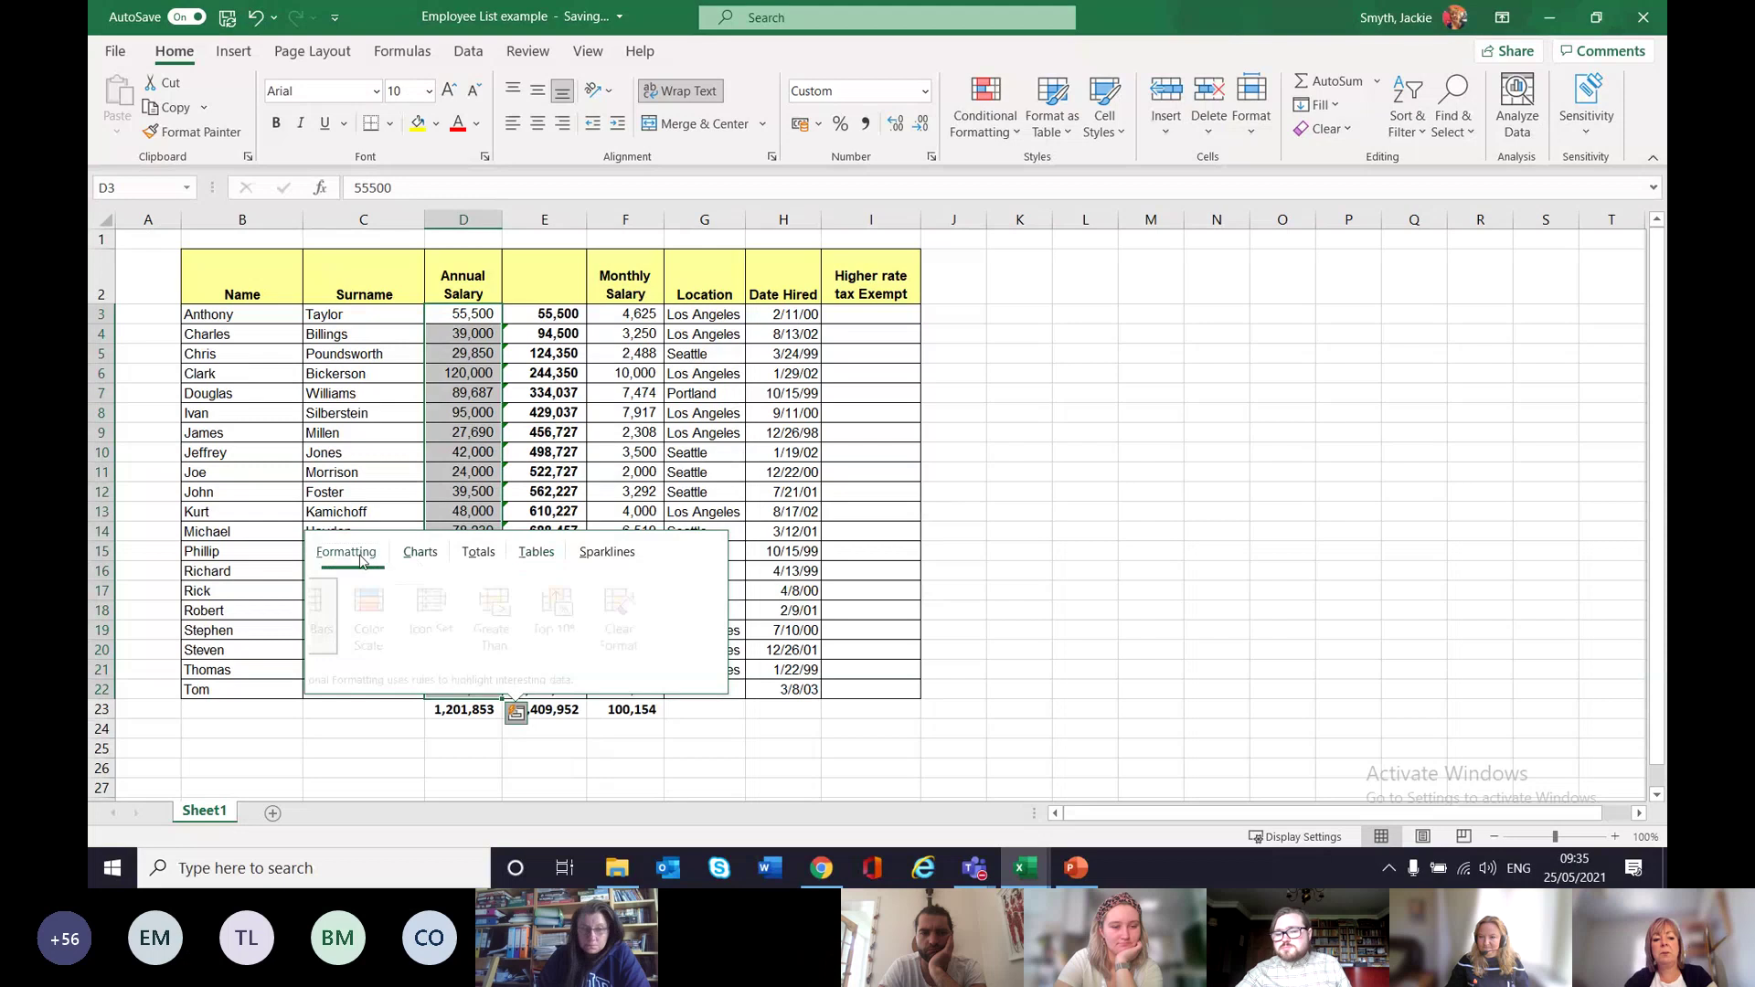
pyautogui.click(478, 554)
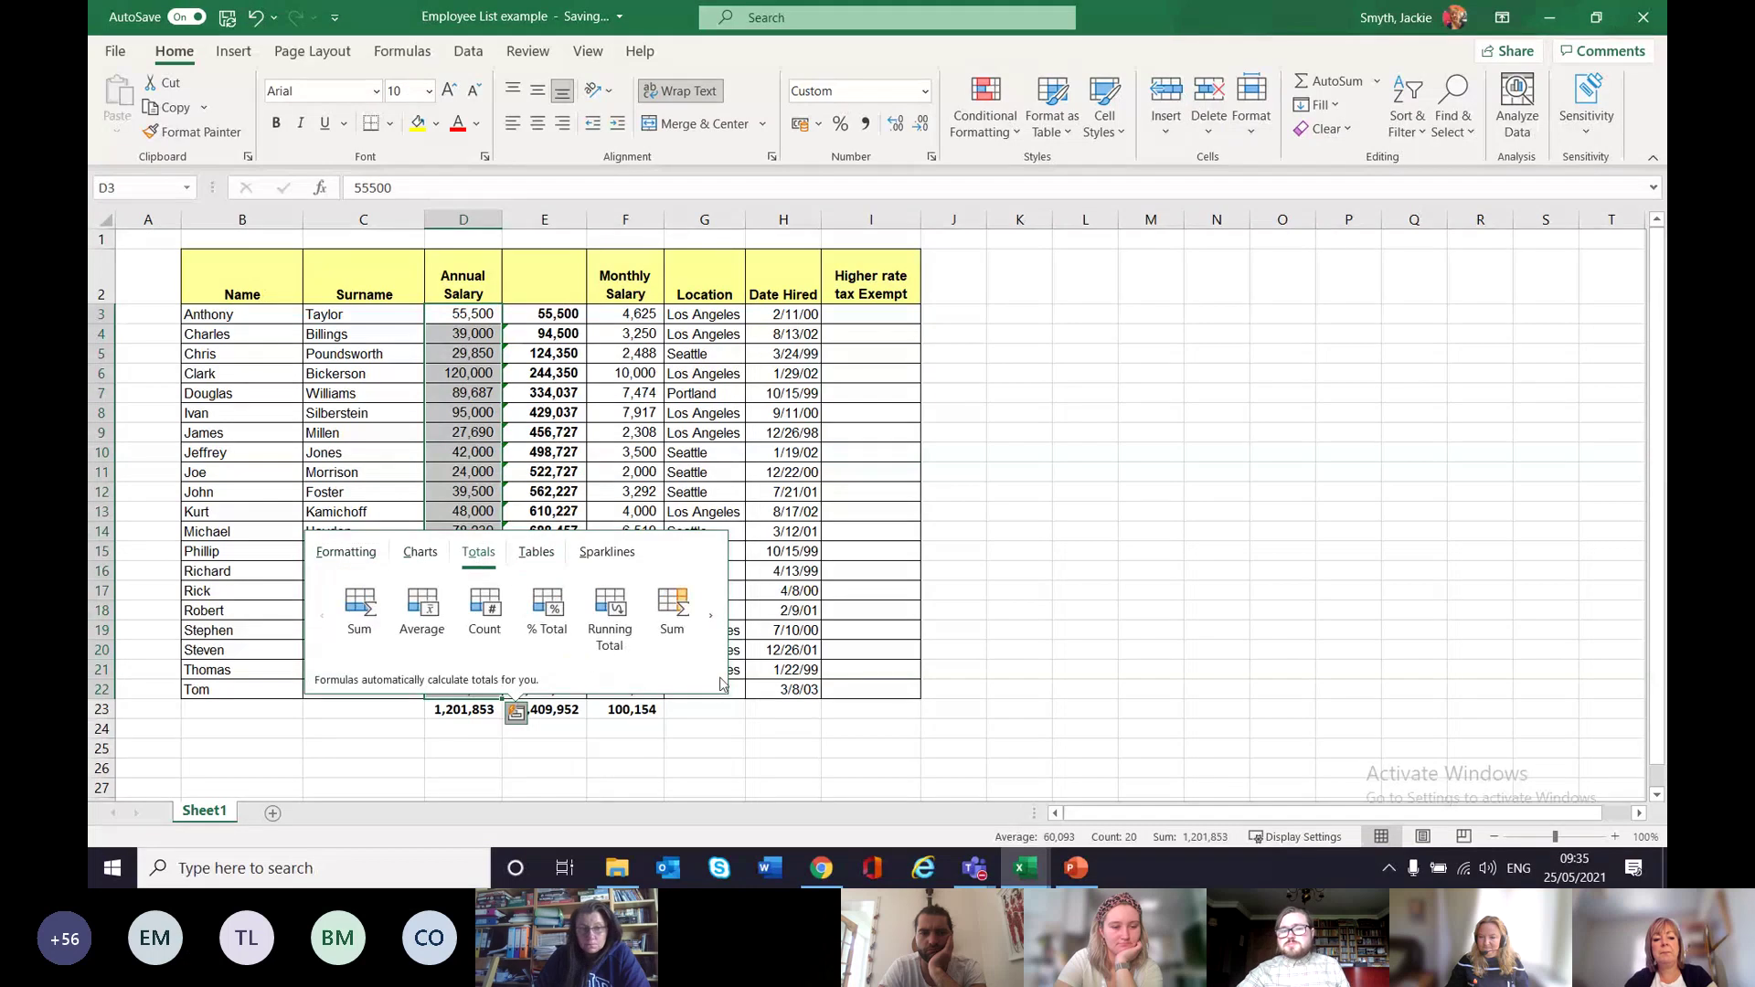
pyautogui.click(711, 617)
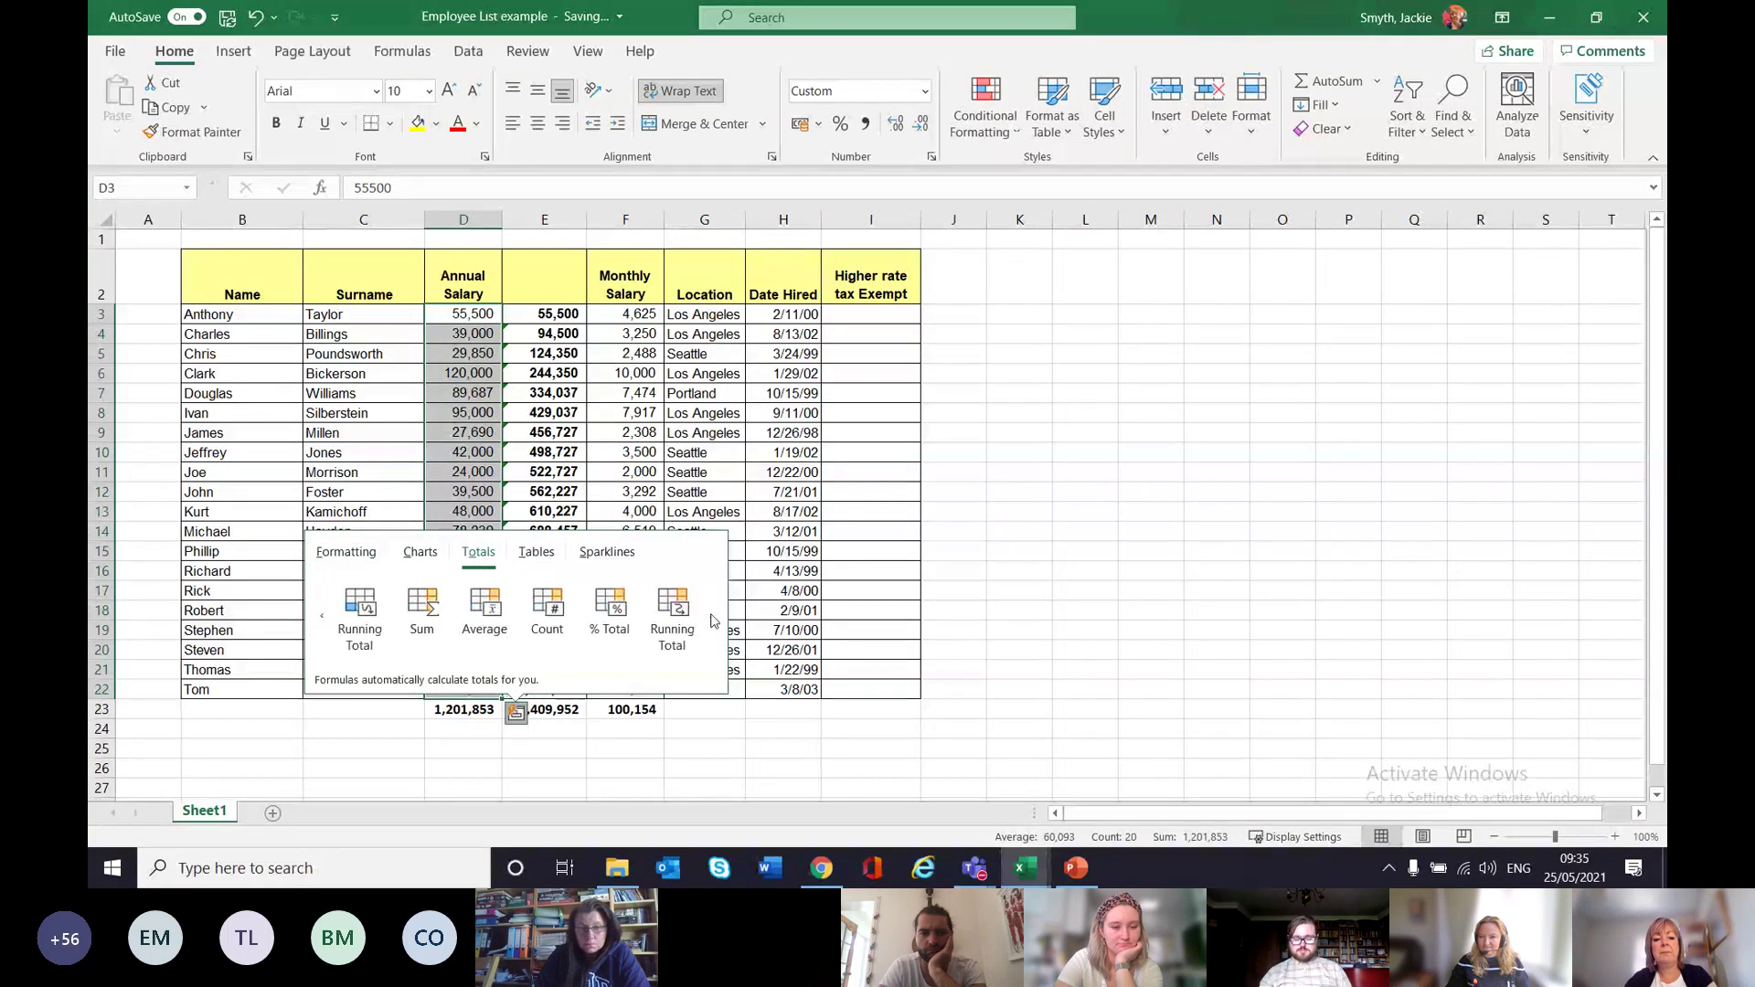
pyautogui.click(530, 556)
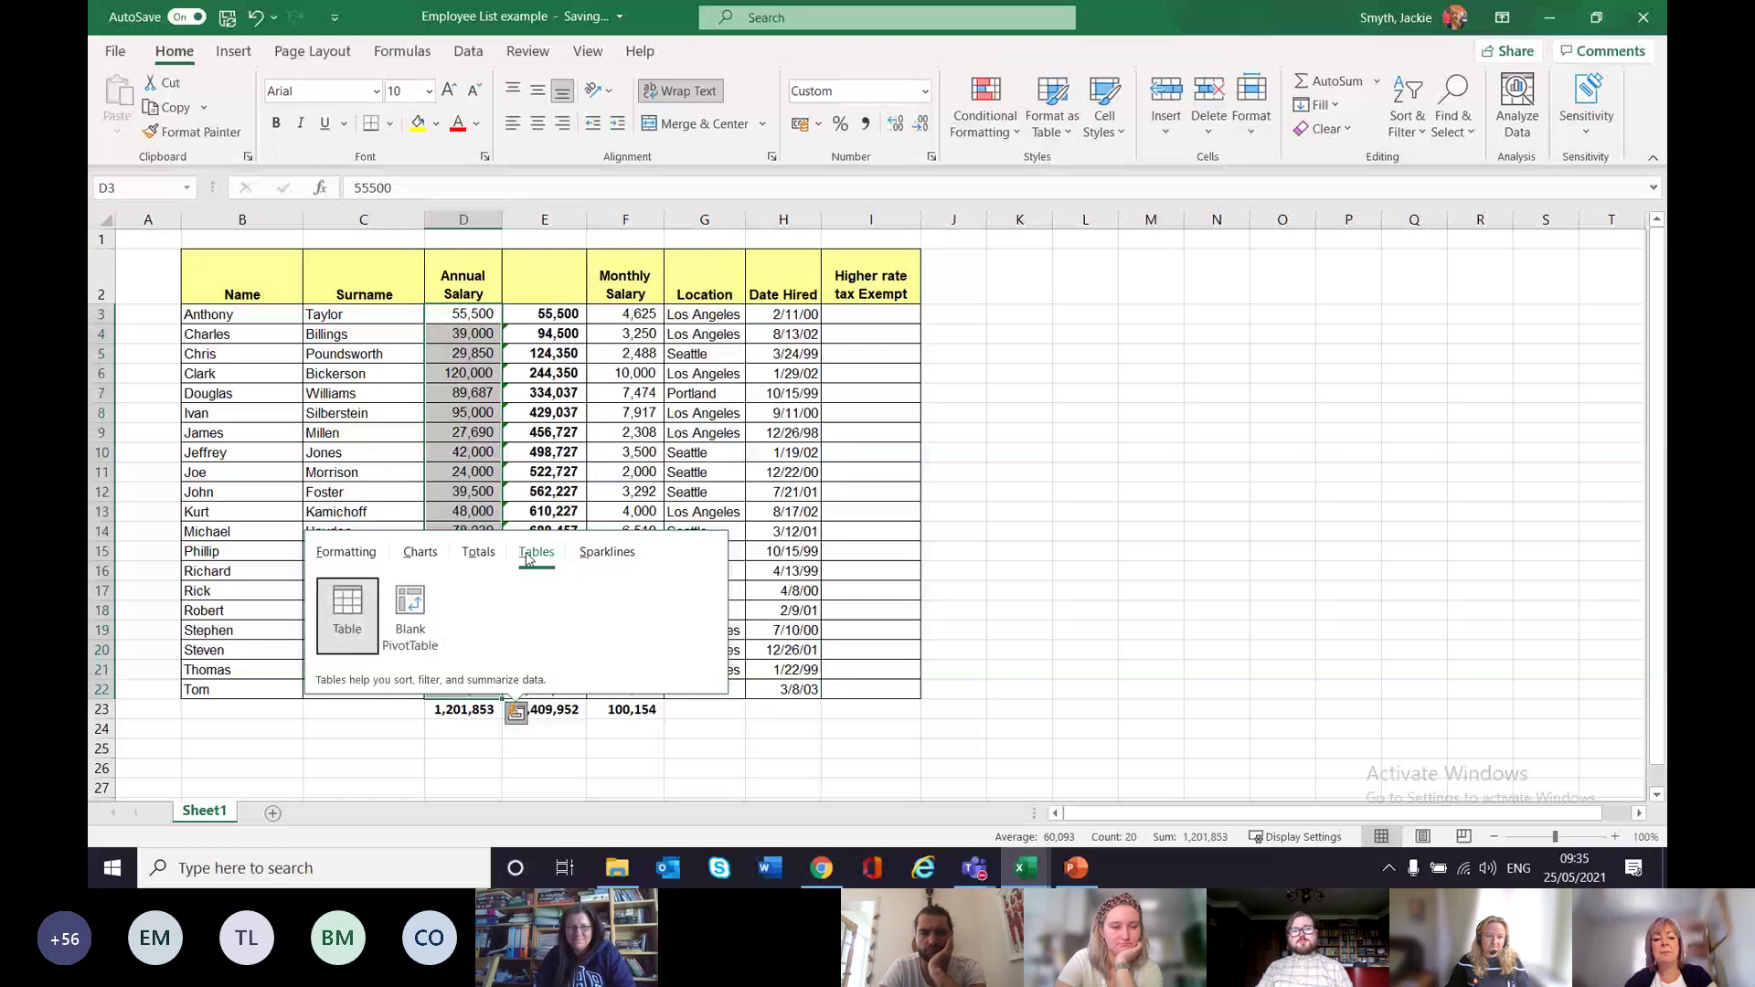
pyautogui.click(346, 554)
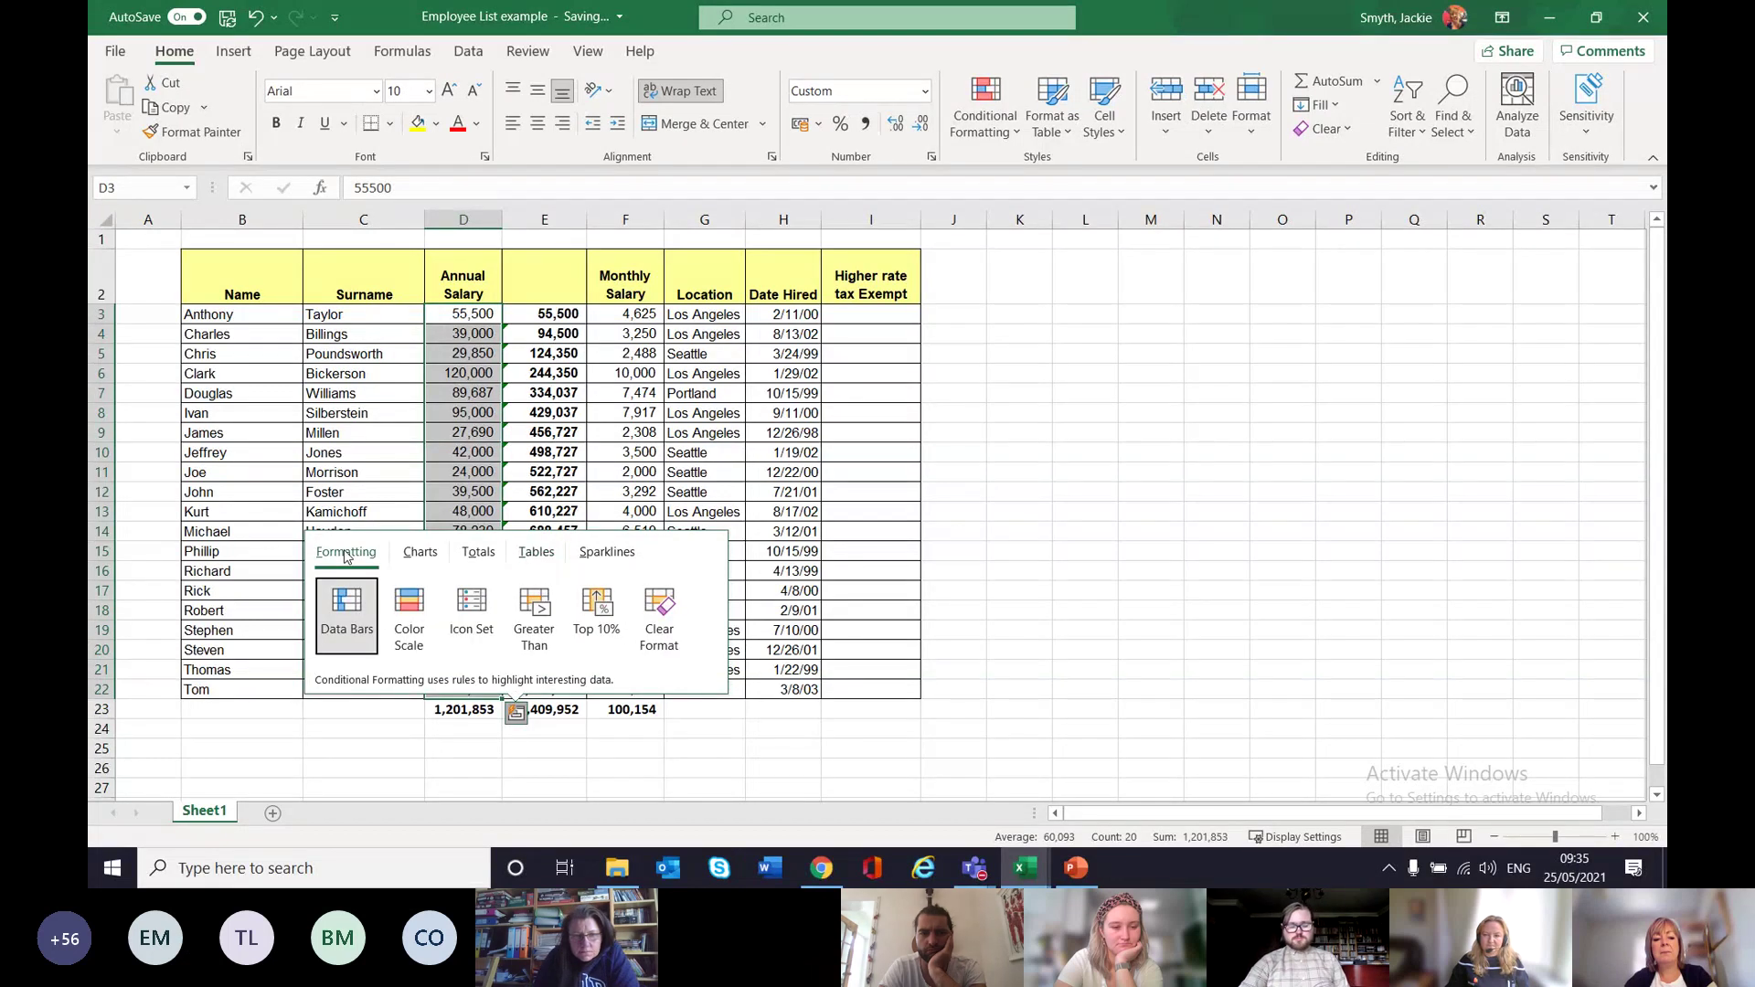
pyautogui.press('Escape')
pyautogui.click(598, 559)
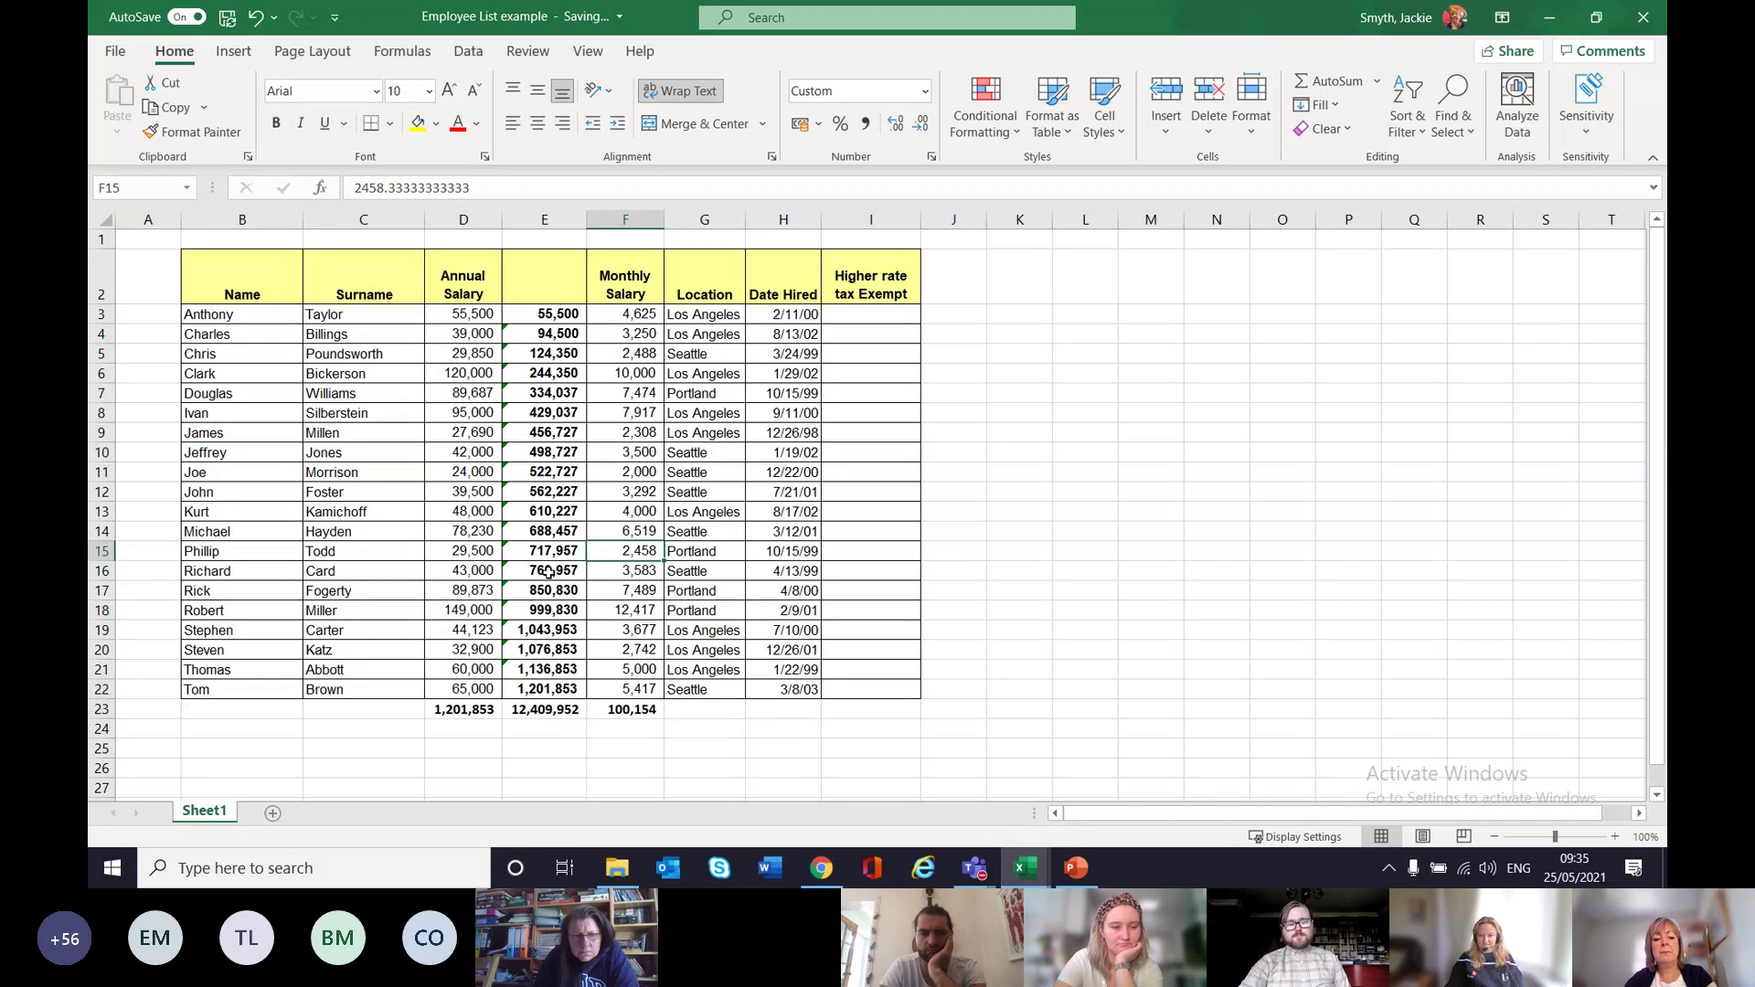
pyautogui.click(549, 571)
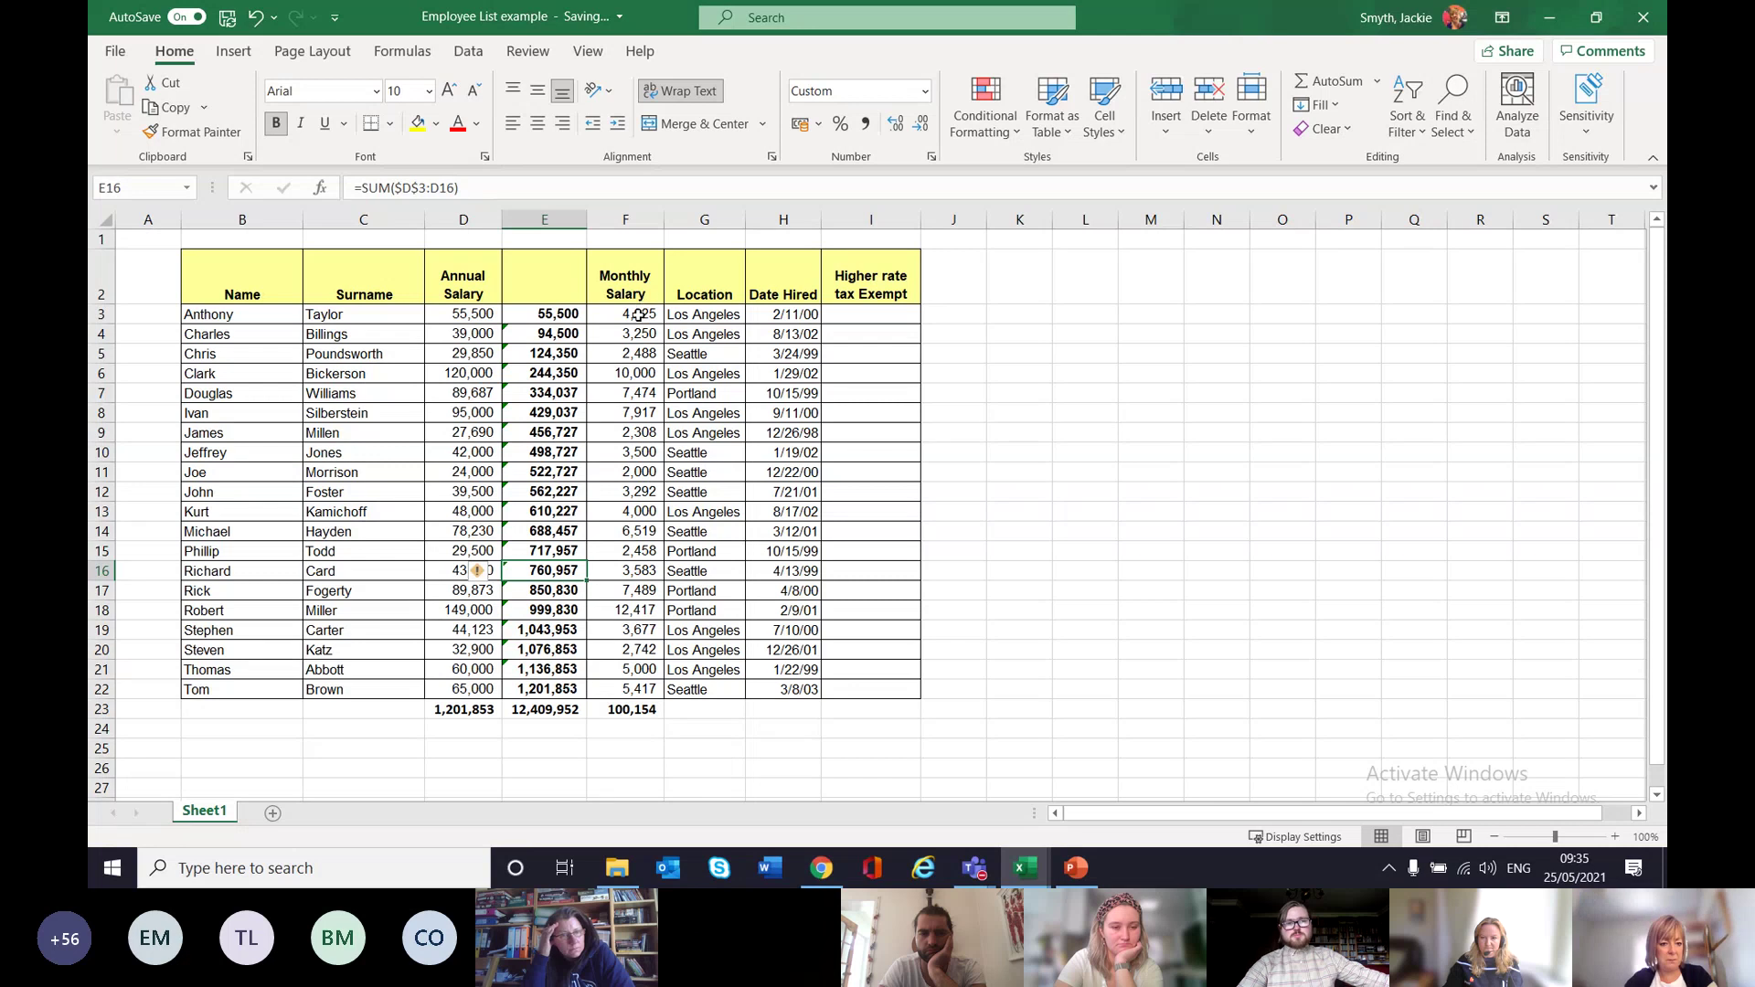
# Examine the Quick Analysis charts, totals and tables options for the Monthly Salary values in F3:F22, including the table preview.
pyautogui.moveTo(640, 315); pyautogui.dragTo(640, 690)
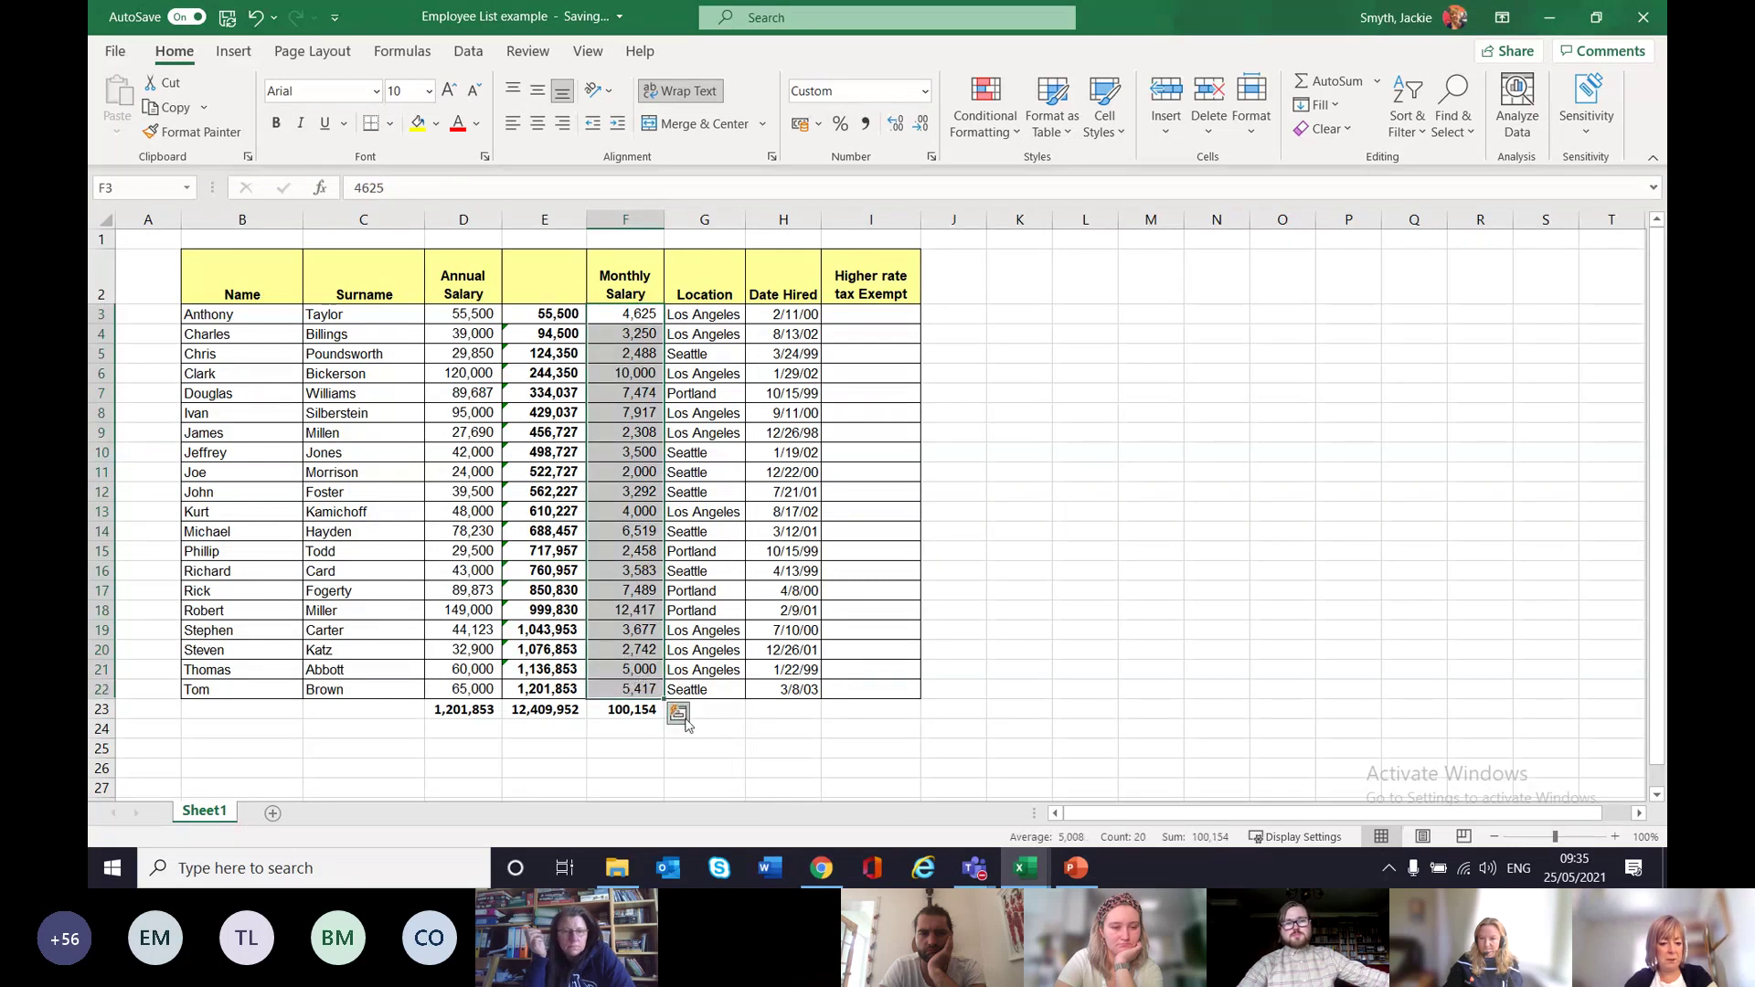
pyautogui.click(678, 713)
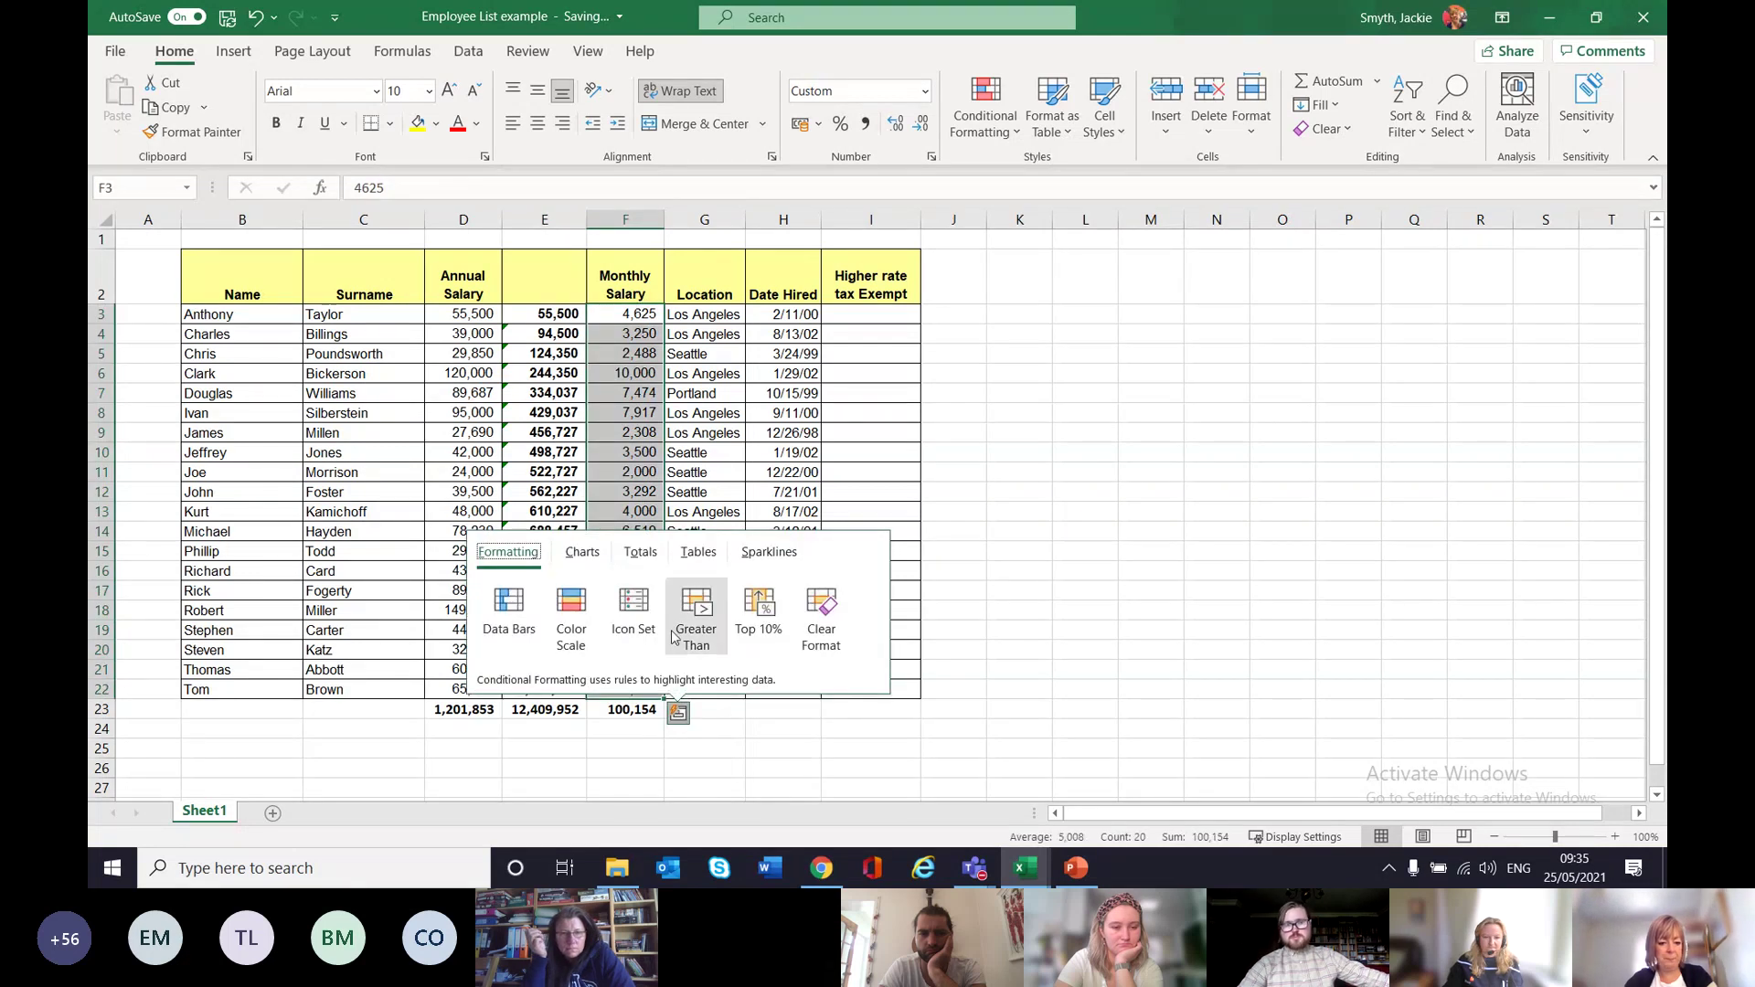
pyautogui.click(582, 554)
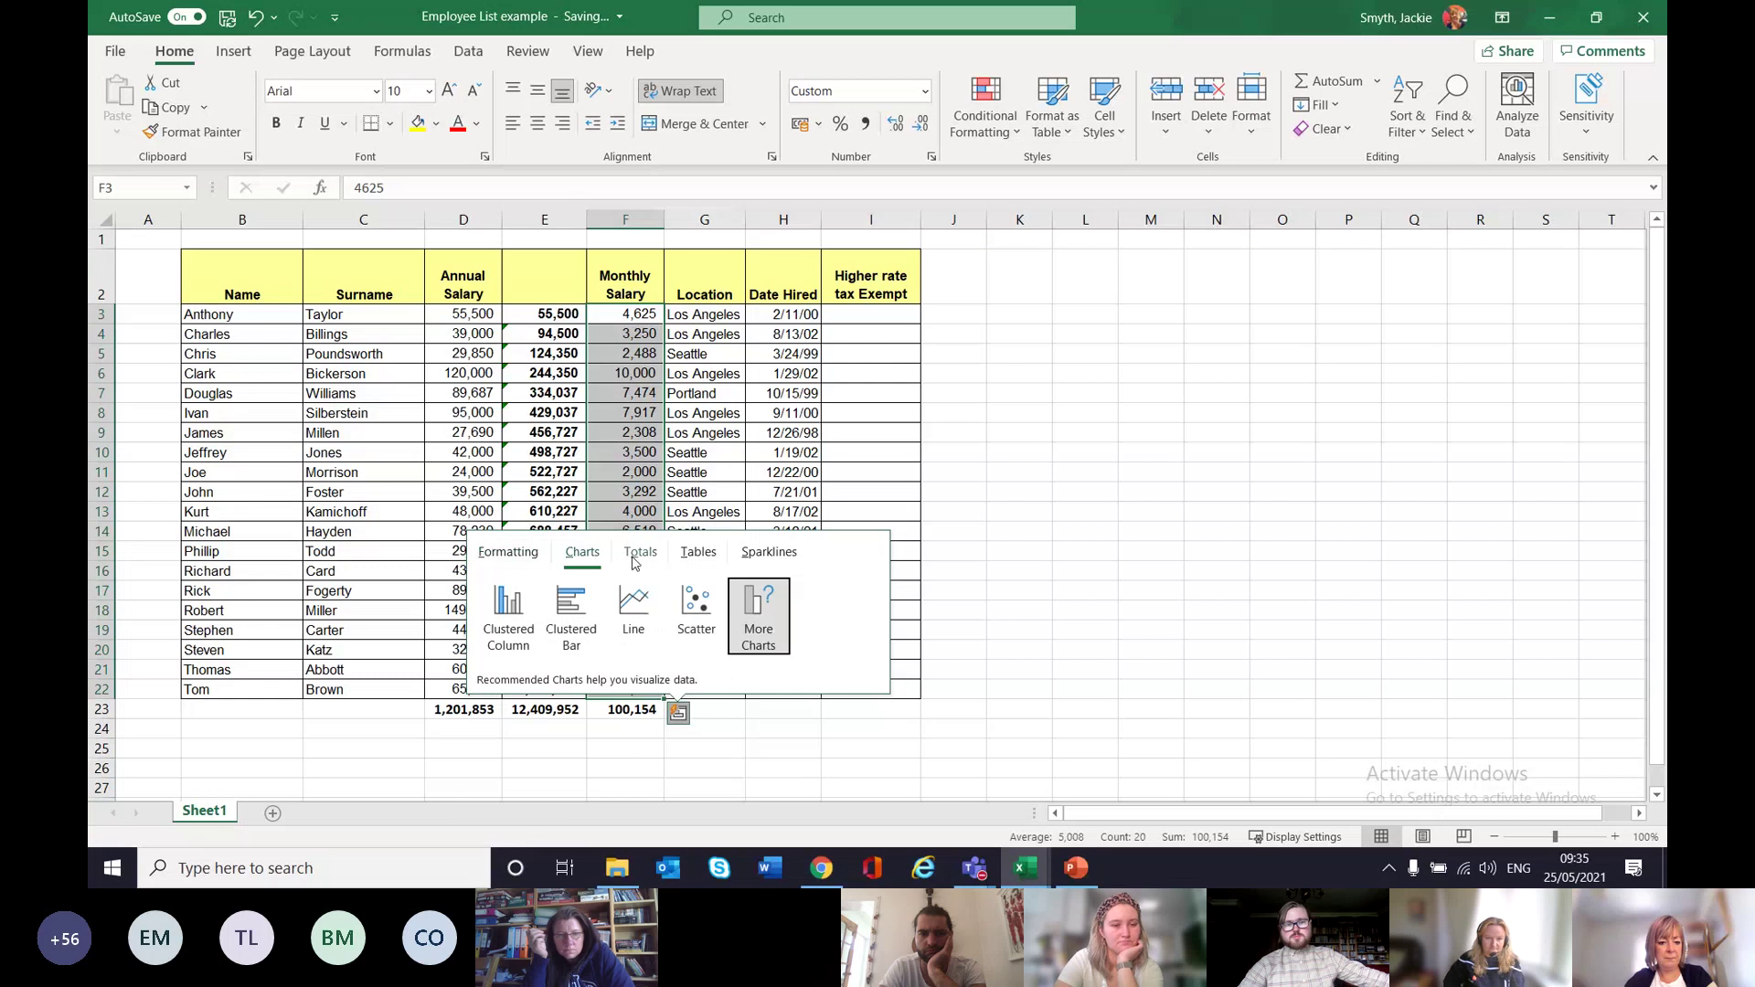
pyautogui.click(634, 558)
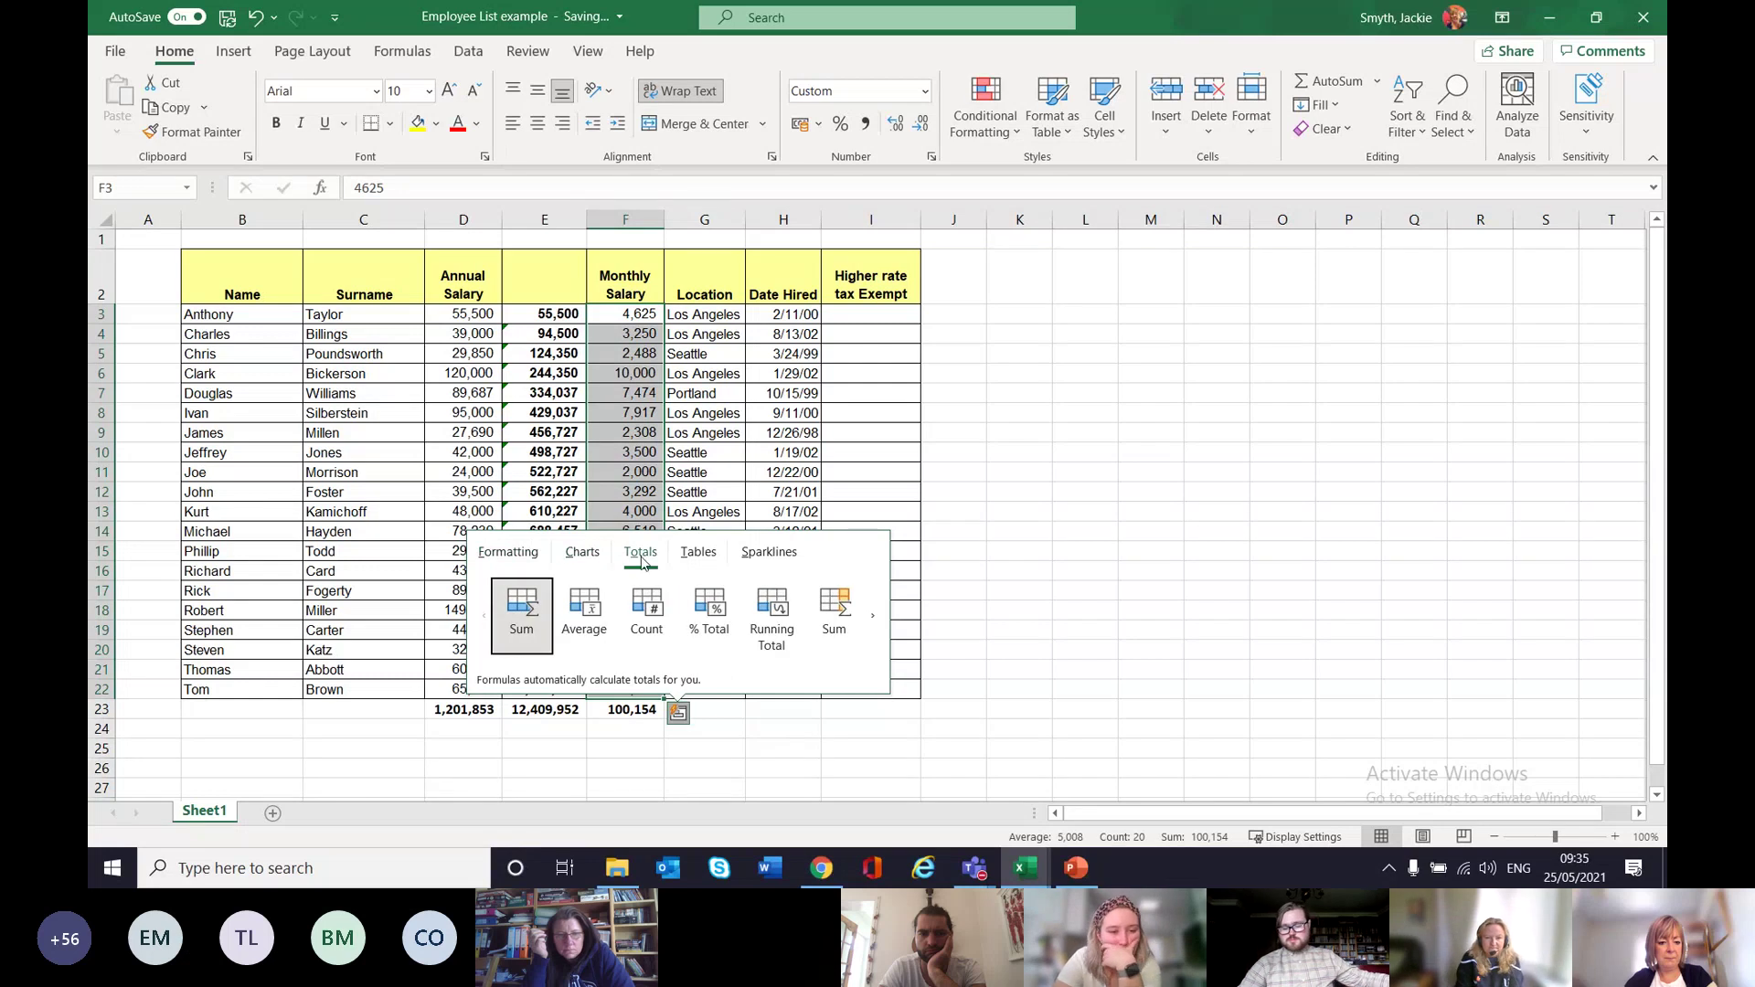
pyautogui.click(698, 555)
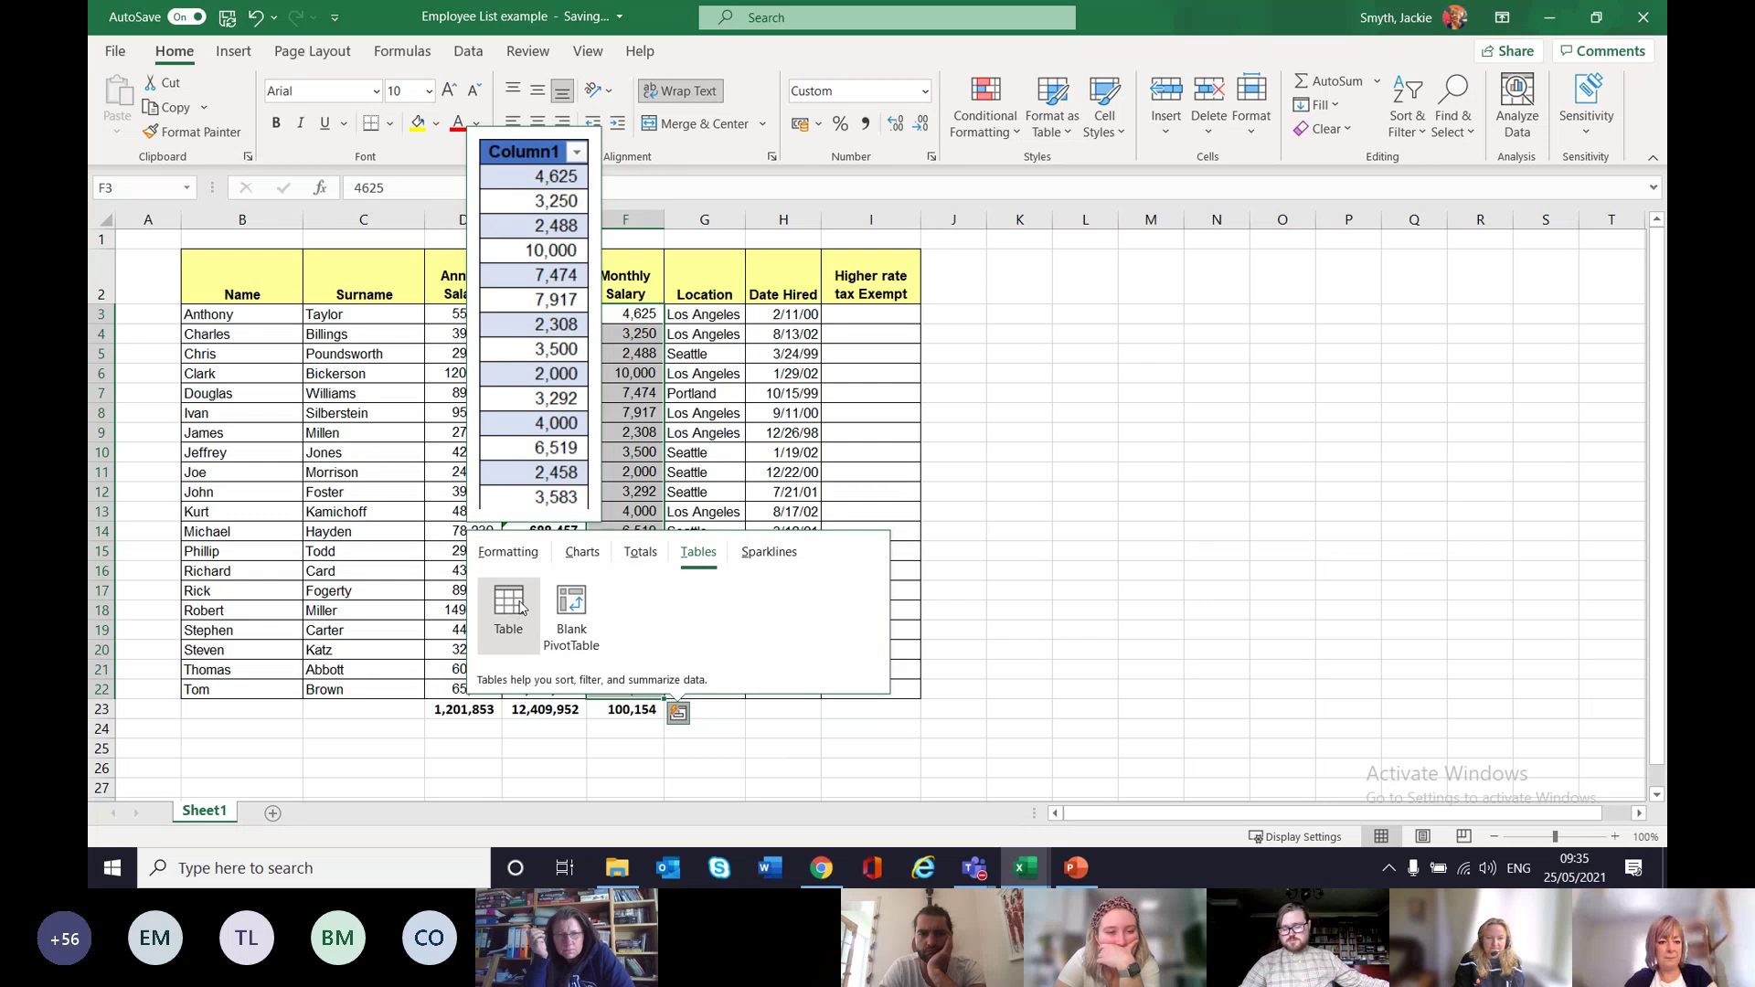
pyautogui.click(1092, 553)
# Run Analyze Data on the employee list and insert the suggested PivotTable of 'Annual Salary' and 'Field4' by 'Location'.
pyautogui.click(615, 312)
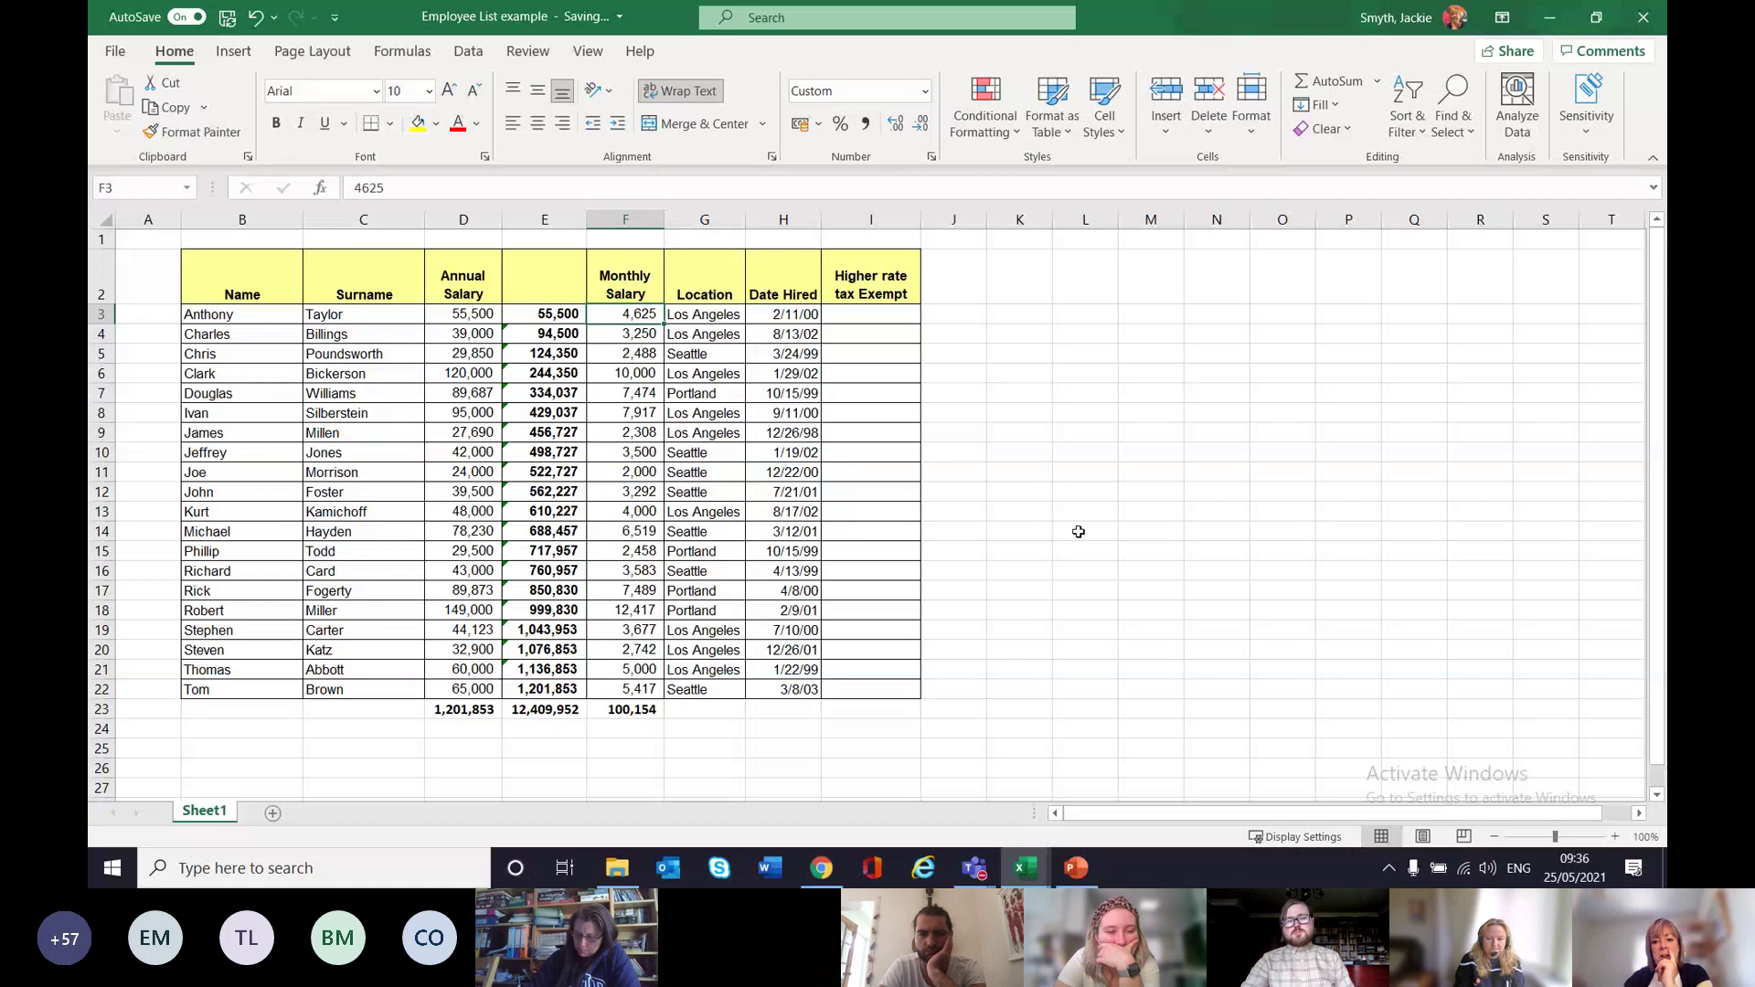
pyautogui.click(1522, 119)
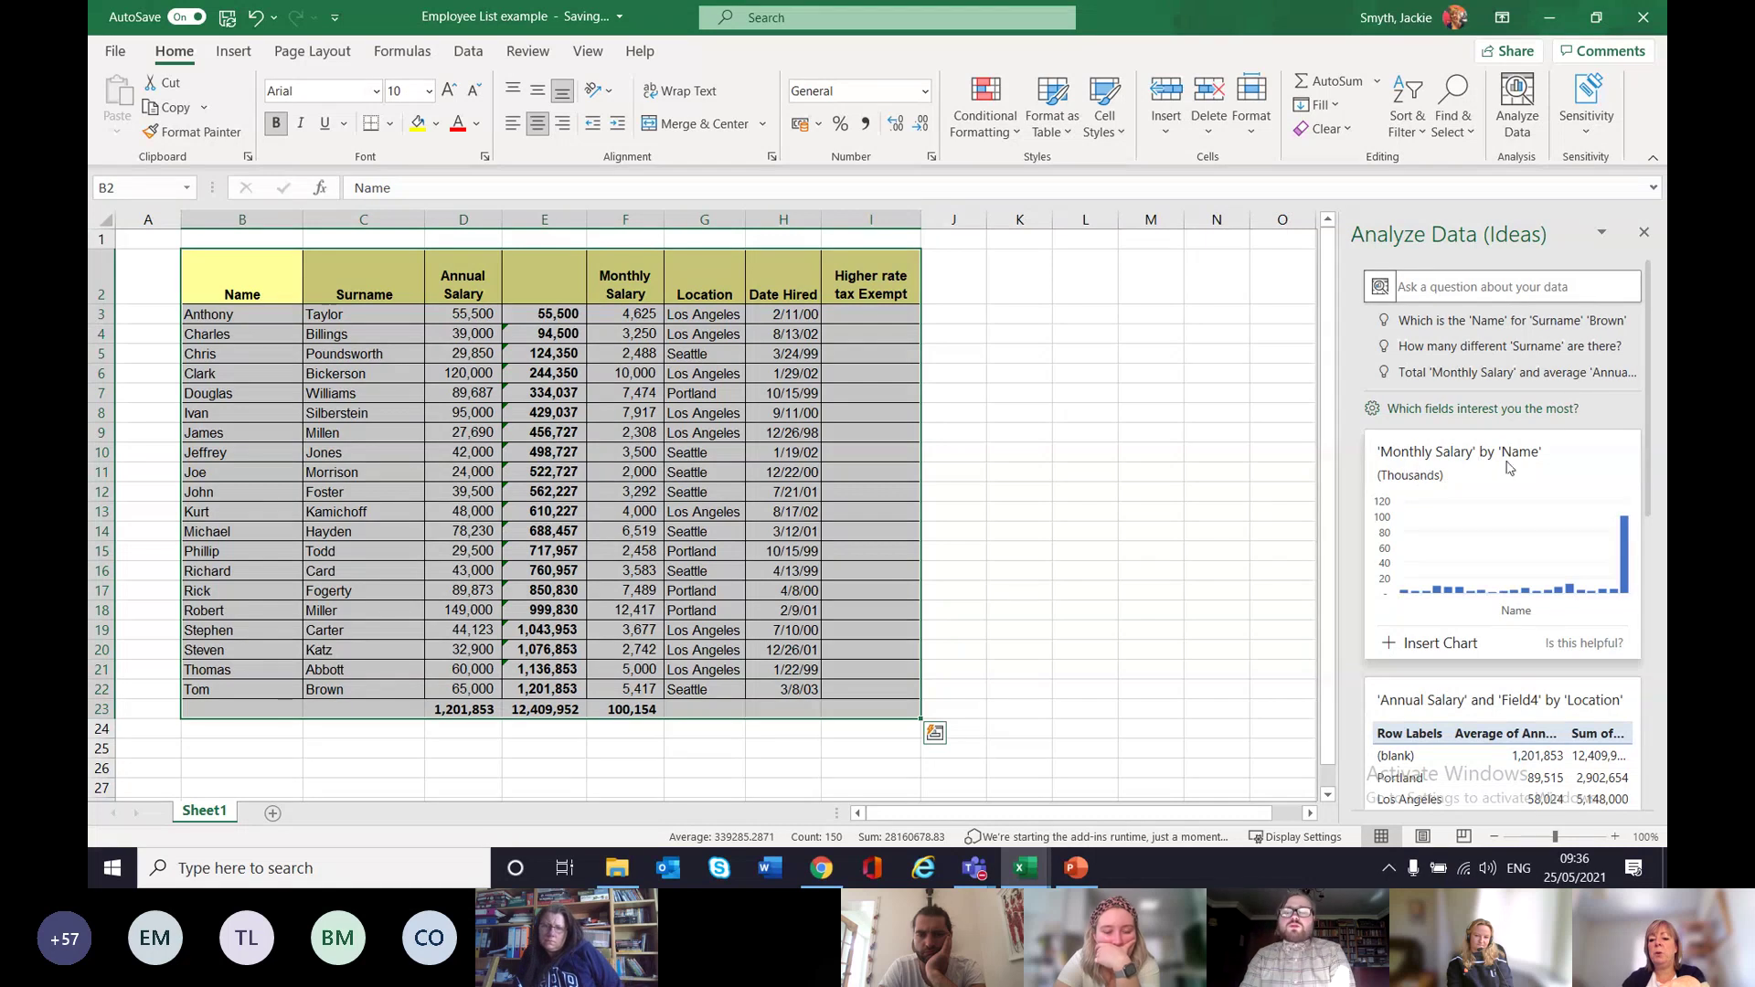
pyautogui.scroll(-3, 1509, 467)
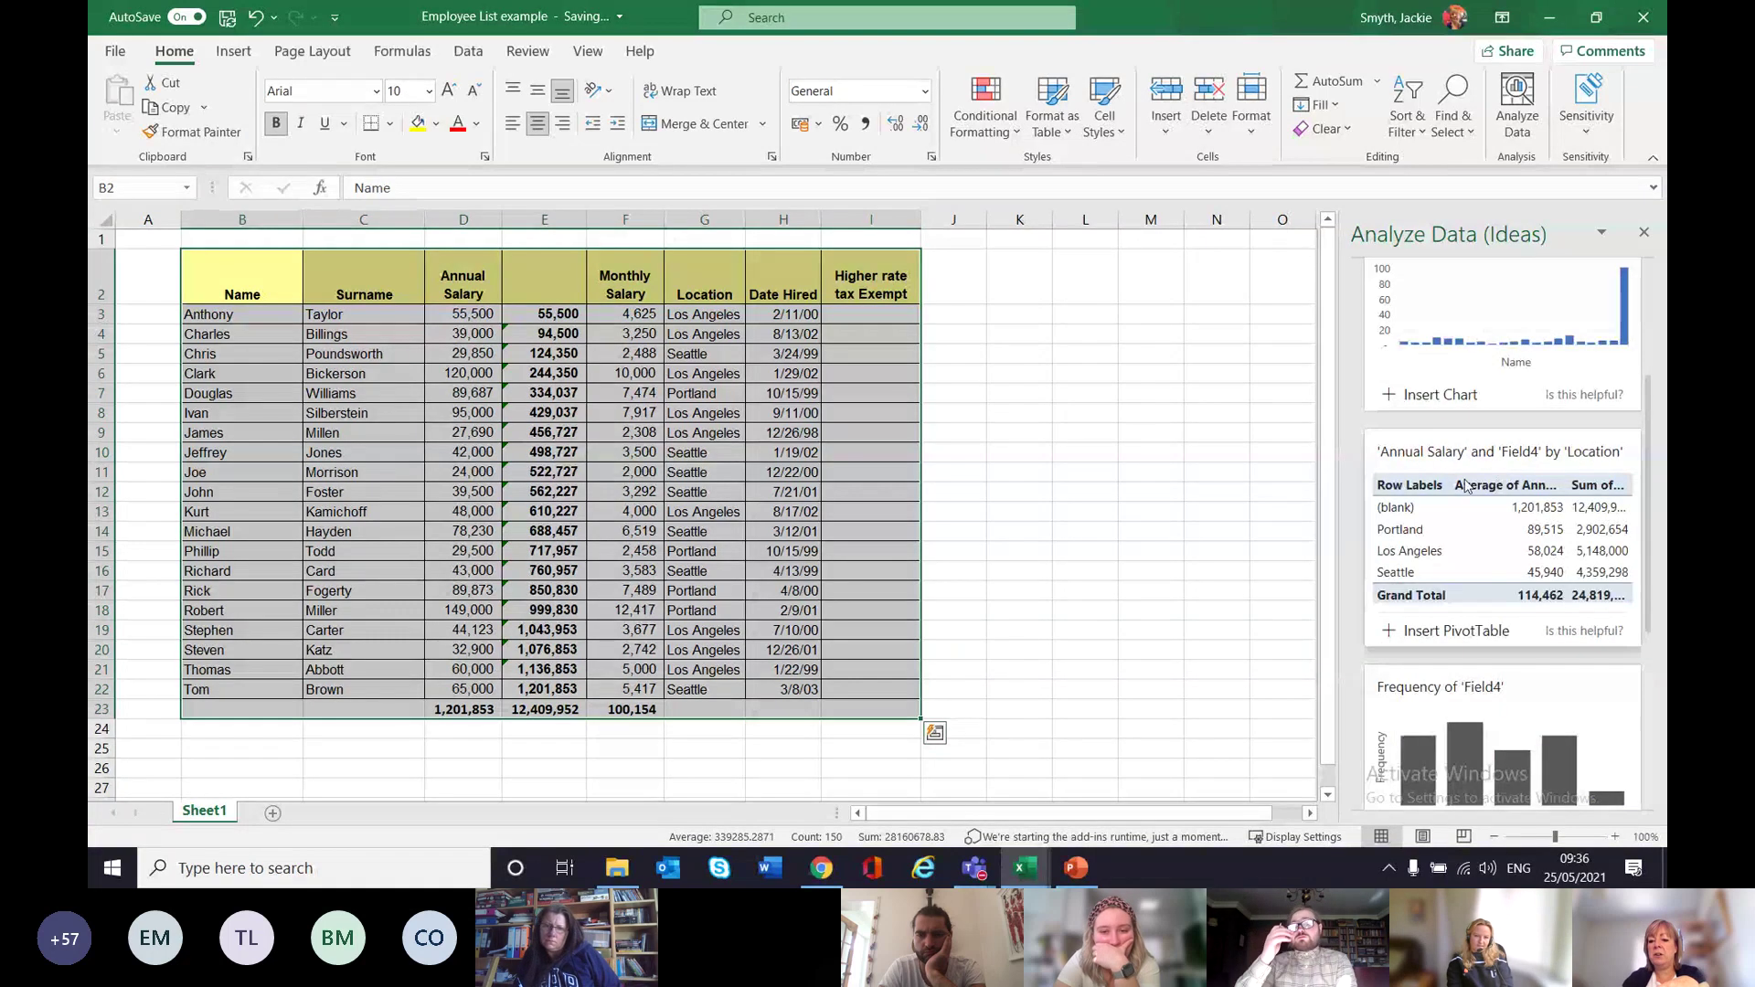
pyautogui.scroll(-2, 1543, 352)
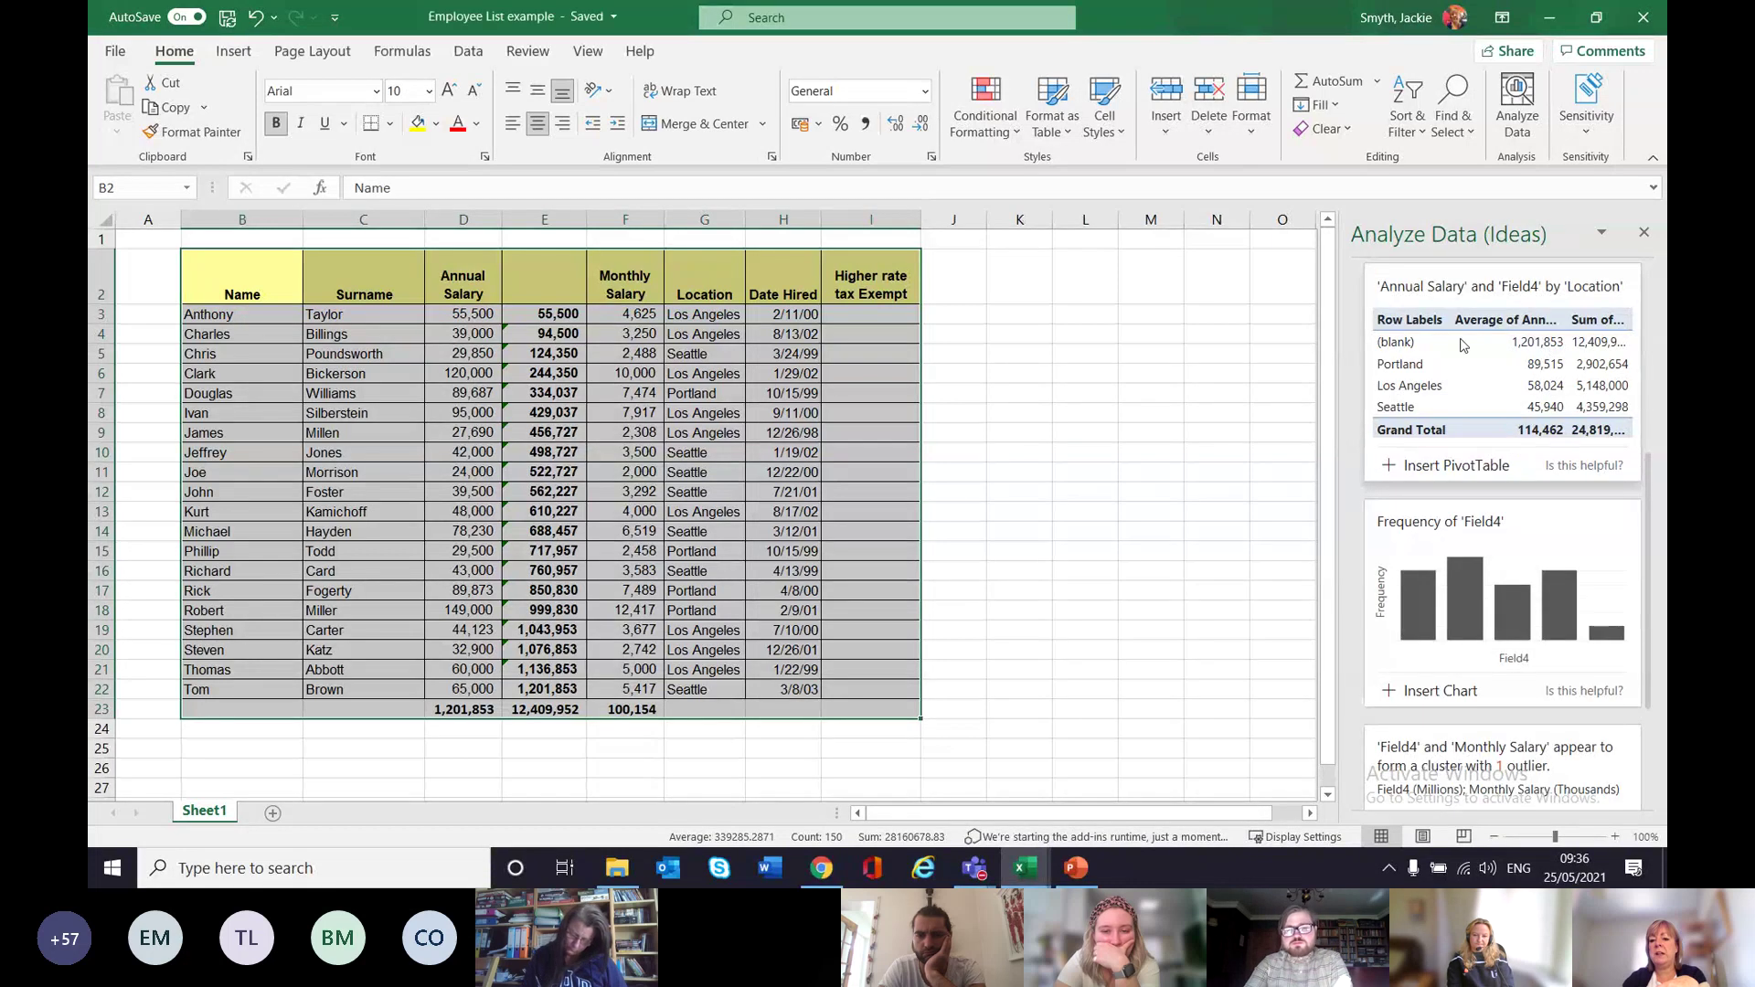
pyautogui.click(1437, 477)
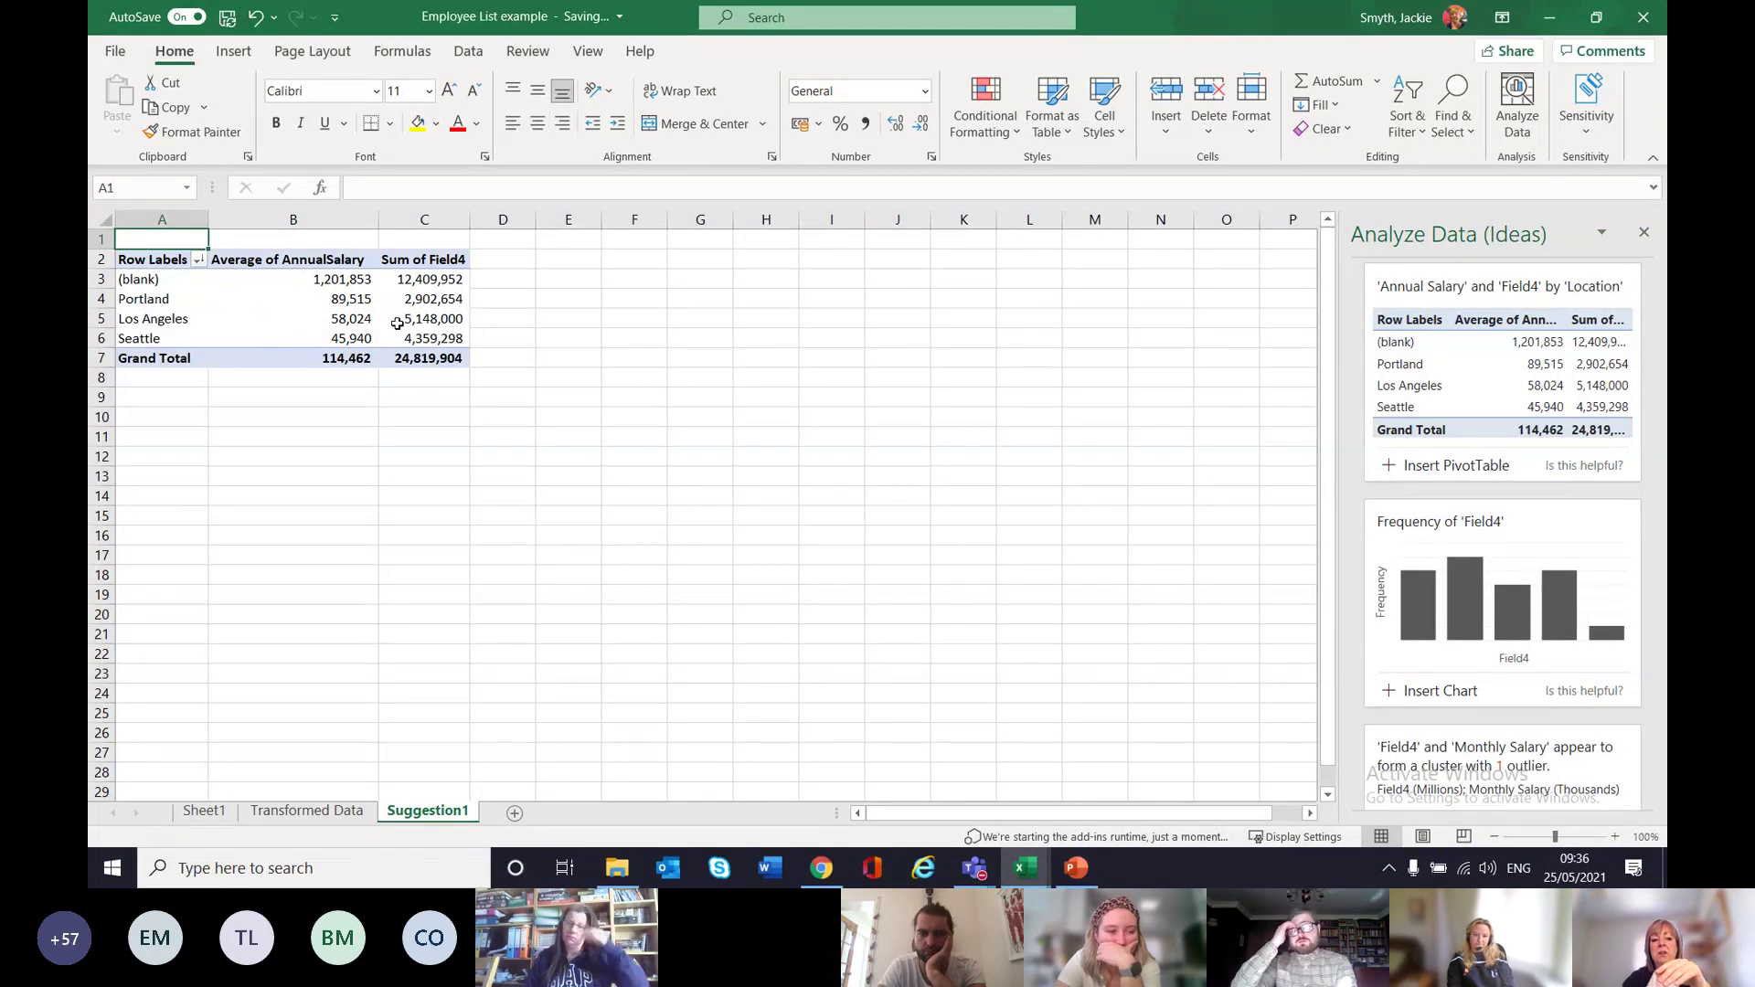
# Examine the Portland, Los Angeles and Seattle rows of the inserted PivotTable against the source data on Sheet1.
pyautogui.click(157, 298)
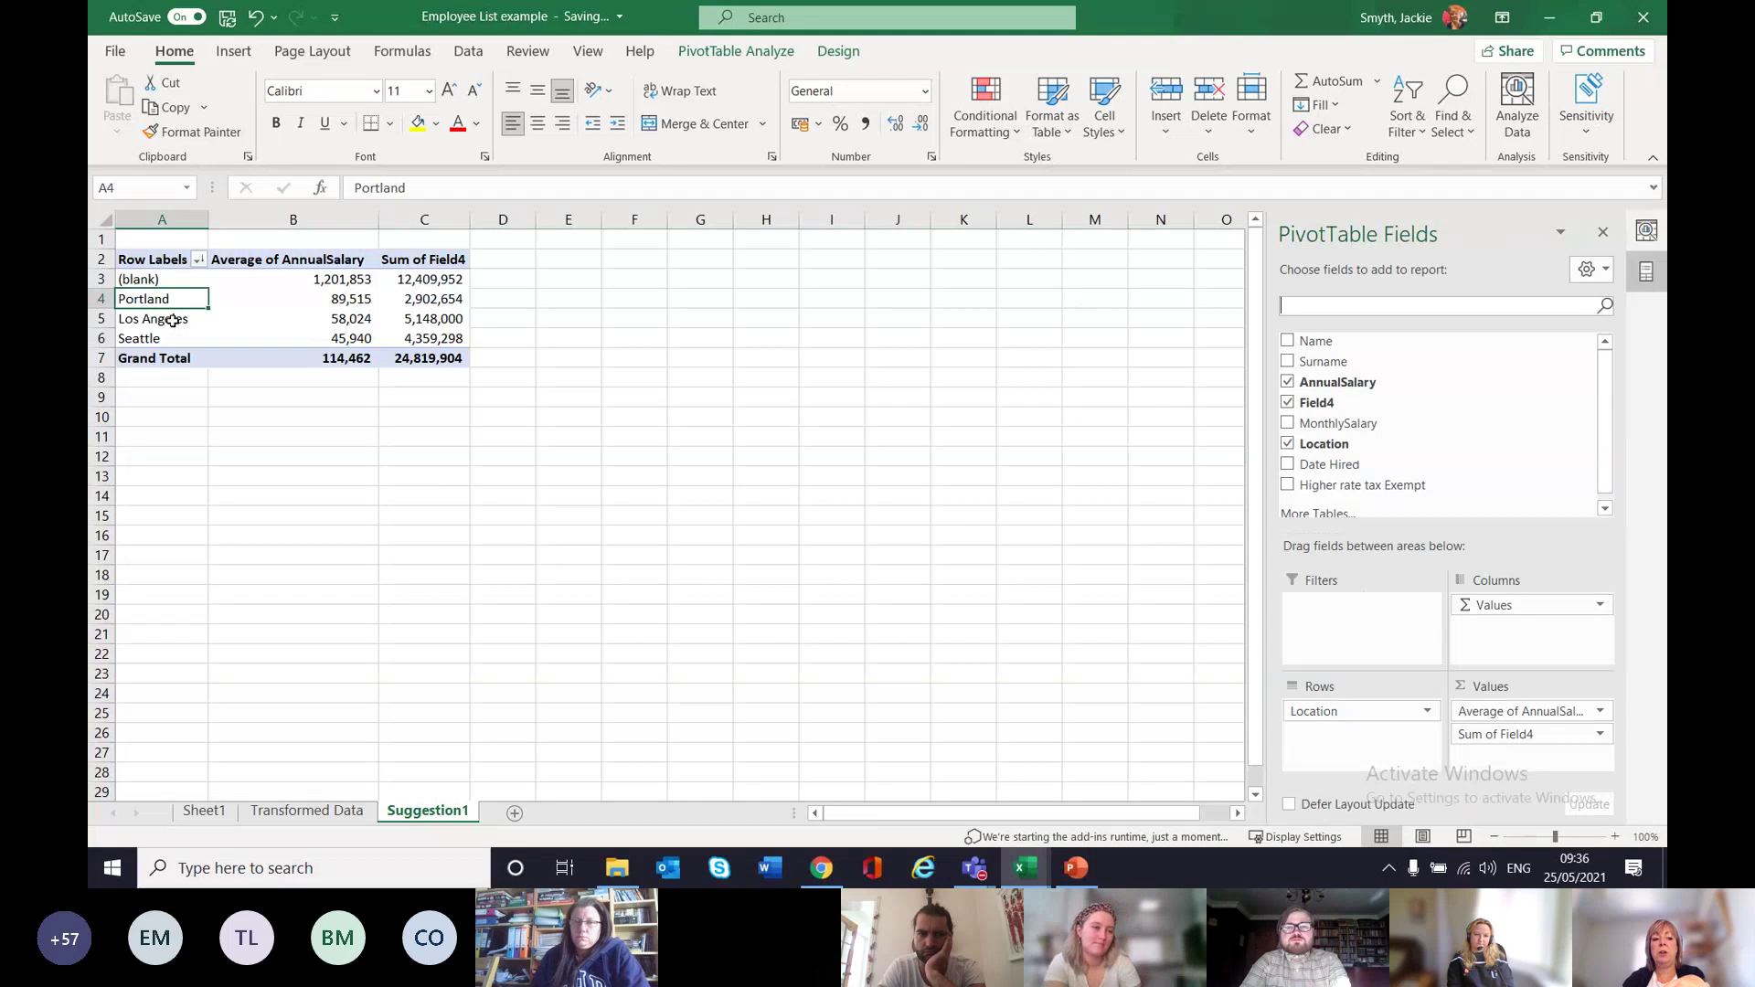
pyautogui.click(173, 320)
pyautogui.click(160, 338)
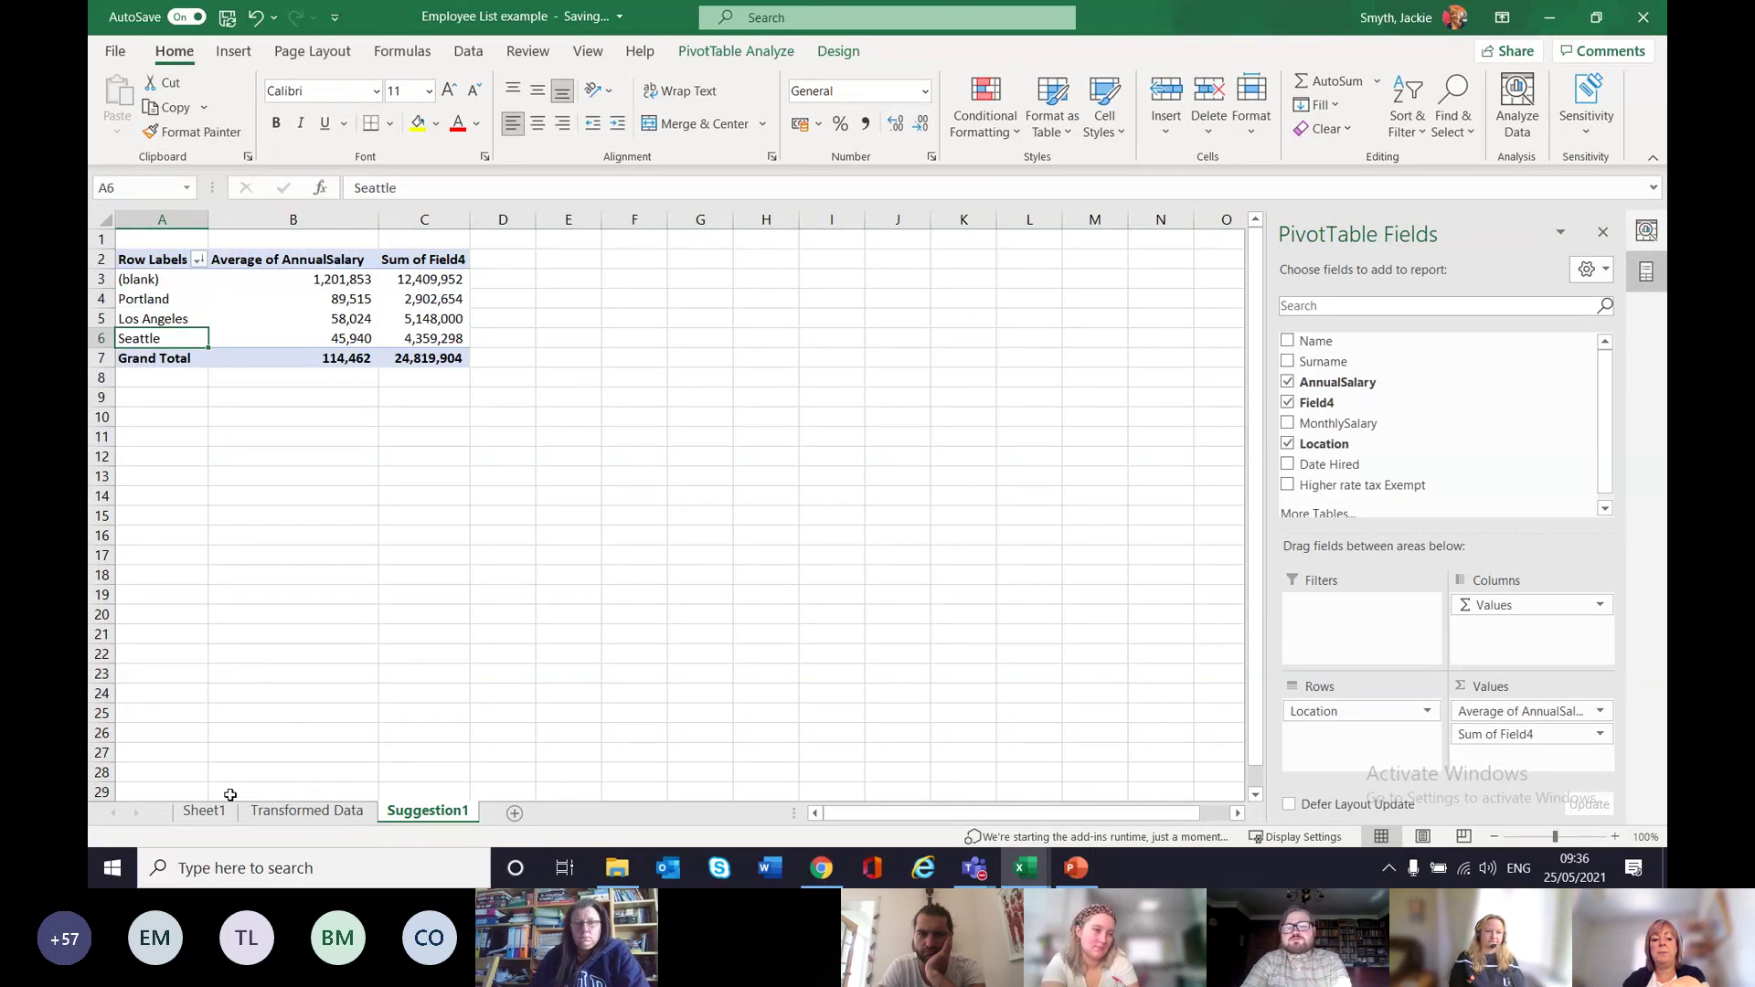
pyautogui.click(204, 810)
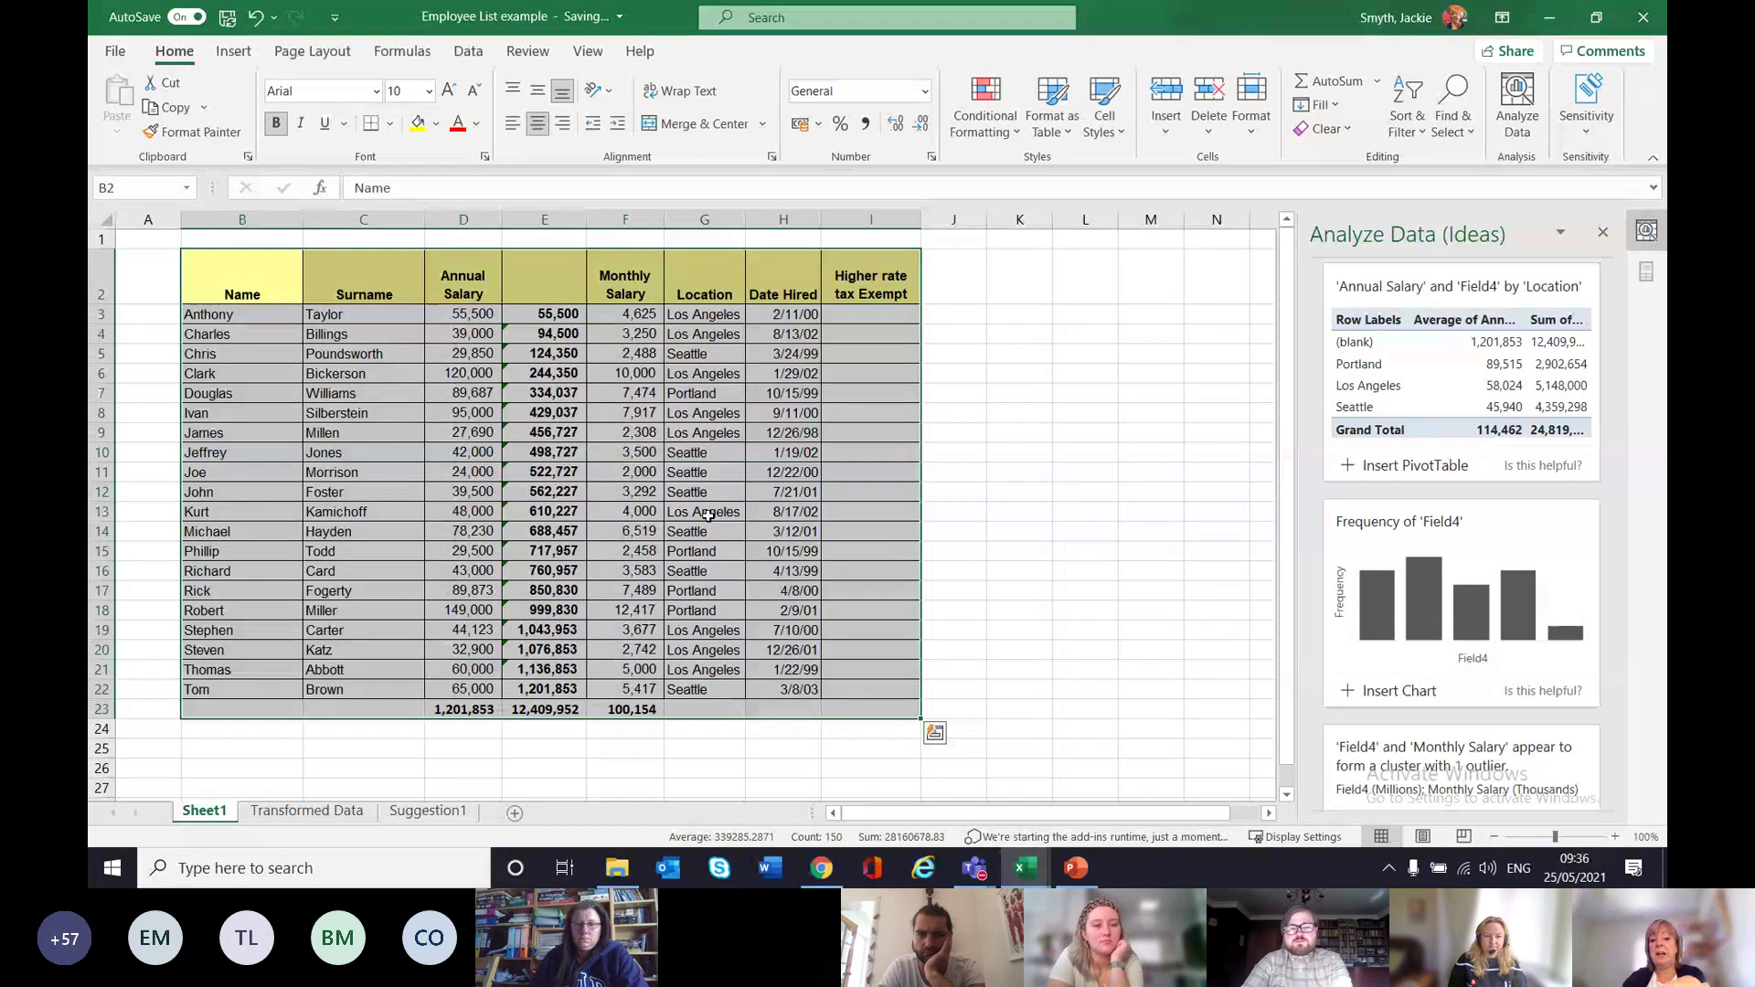
pyautogui.click(428, 811)
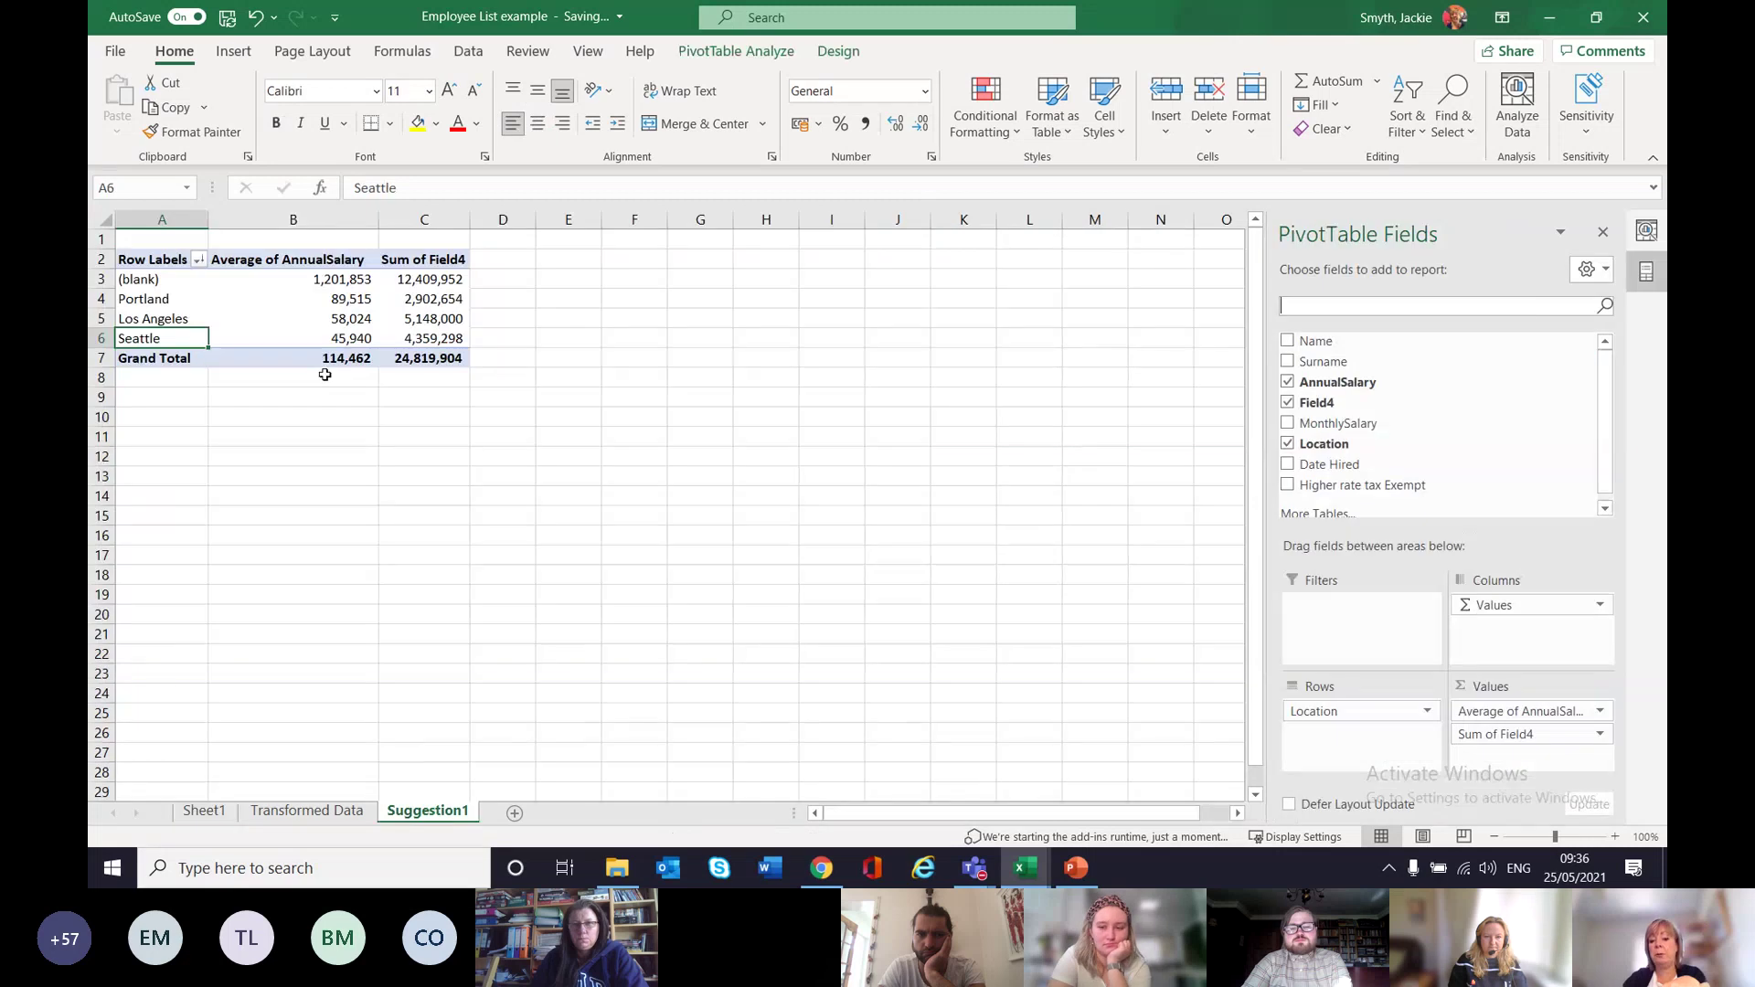
# Switch to the Superstore Large Worksheet practice workbook and run Analyze Data on its Orders sheet.
pyautogui.click(197, 814)
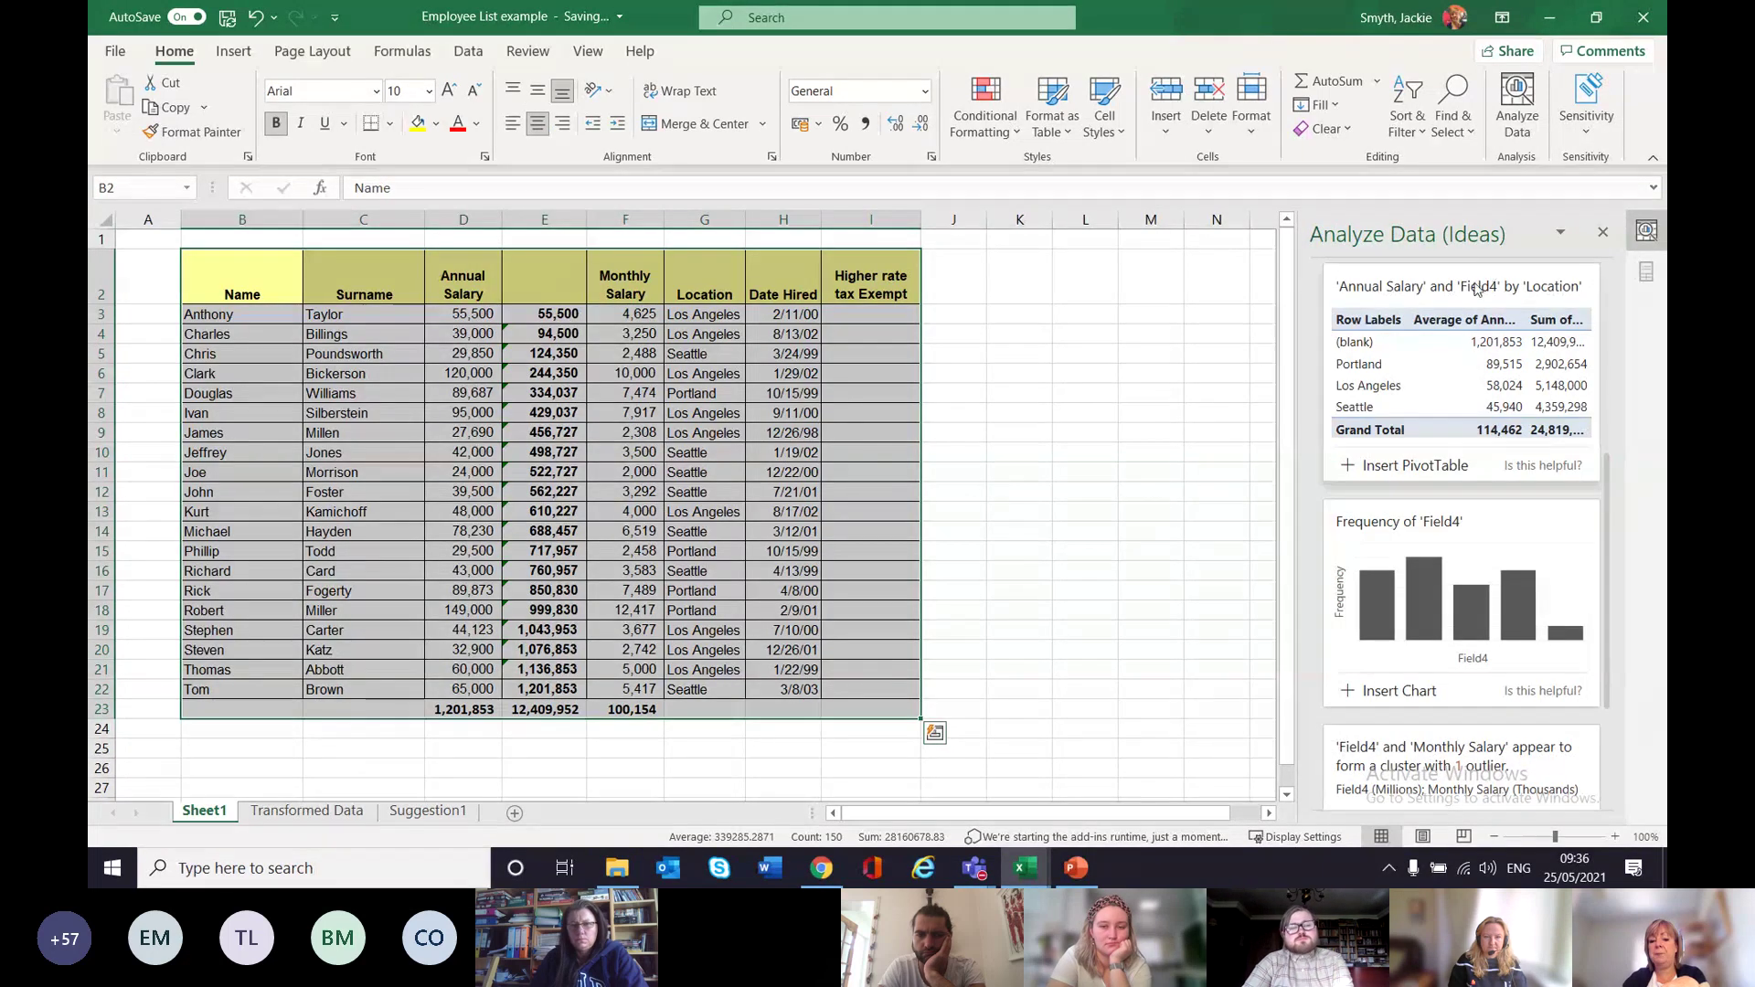
pyautogui.click(1024, 871)
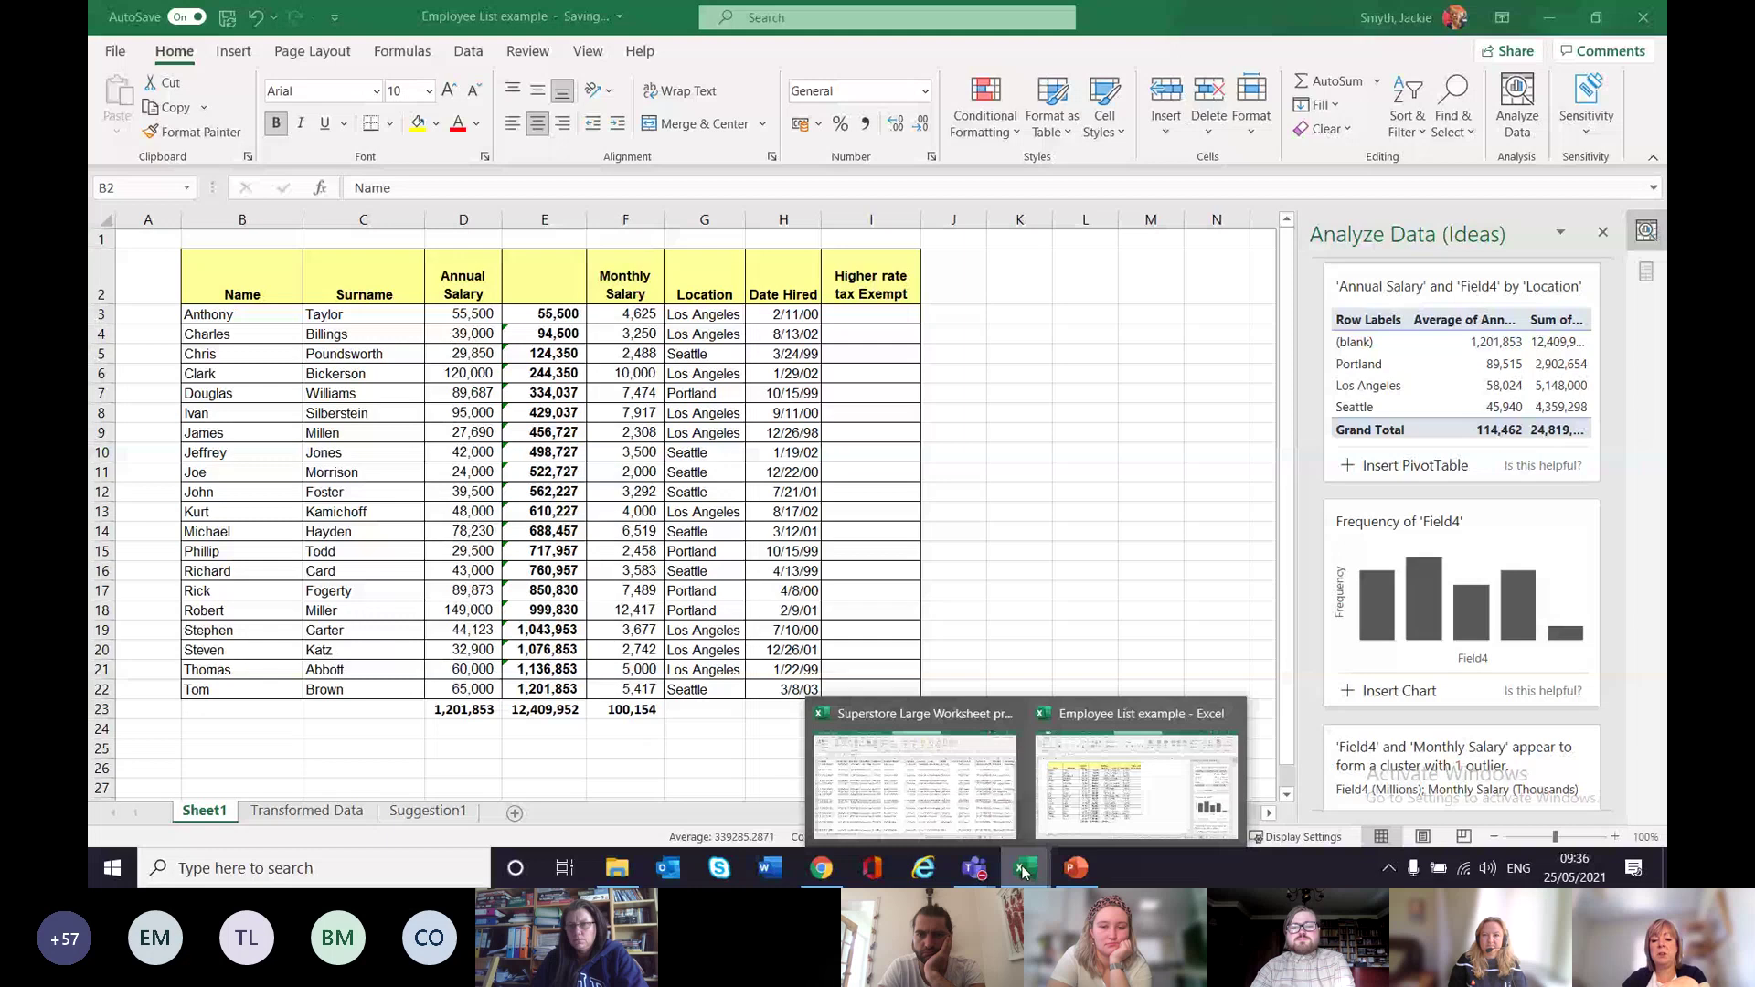
pyautogui.click(942, 775)
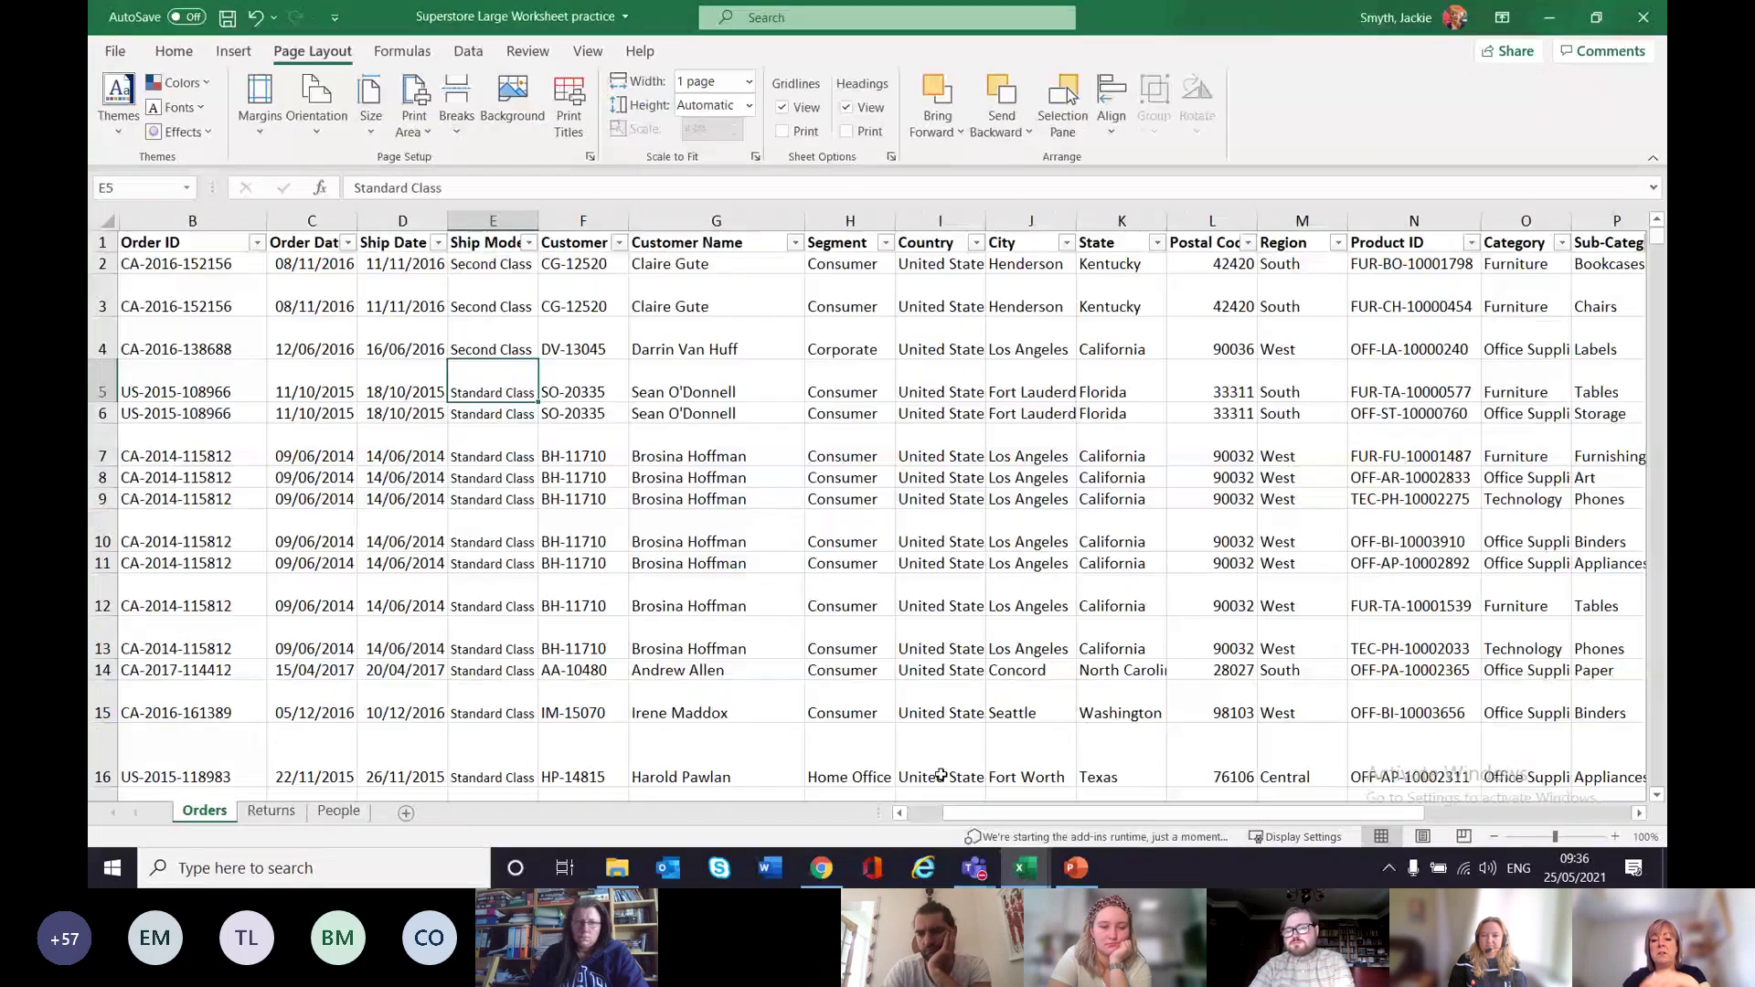
pyautogui.click(196, 62)
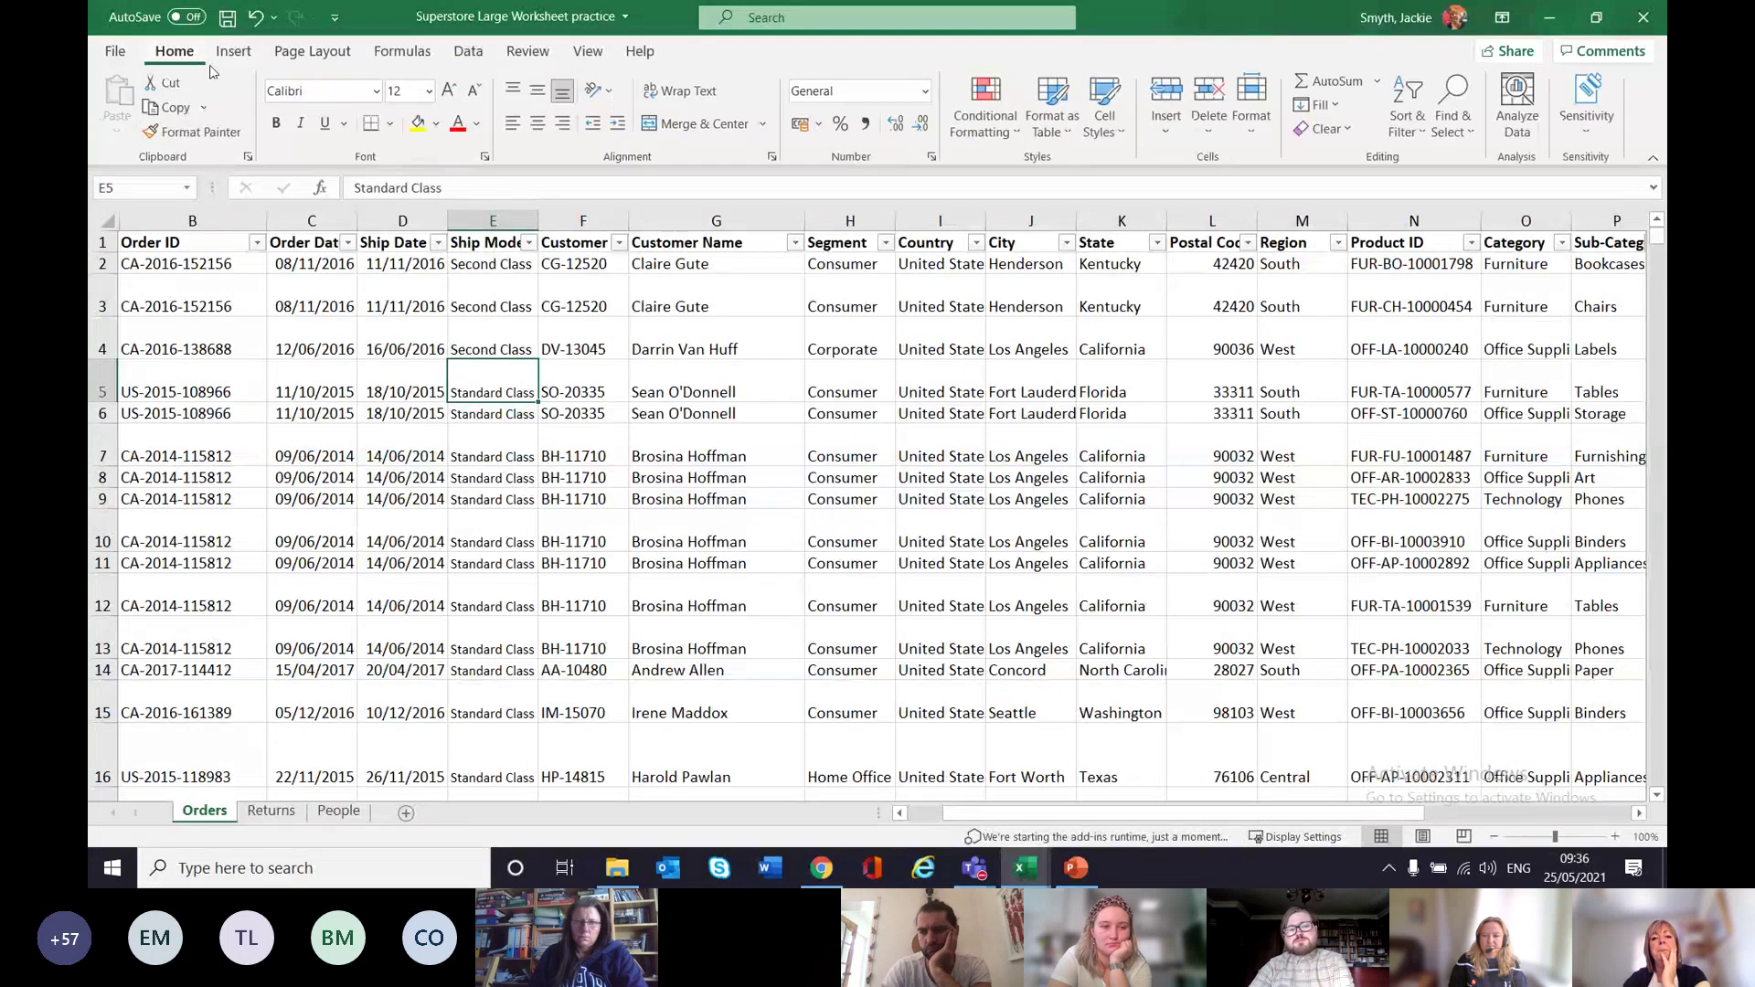
pyautogui.click(1518, 108)
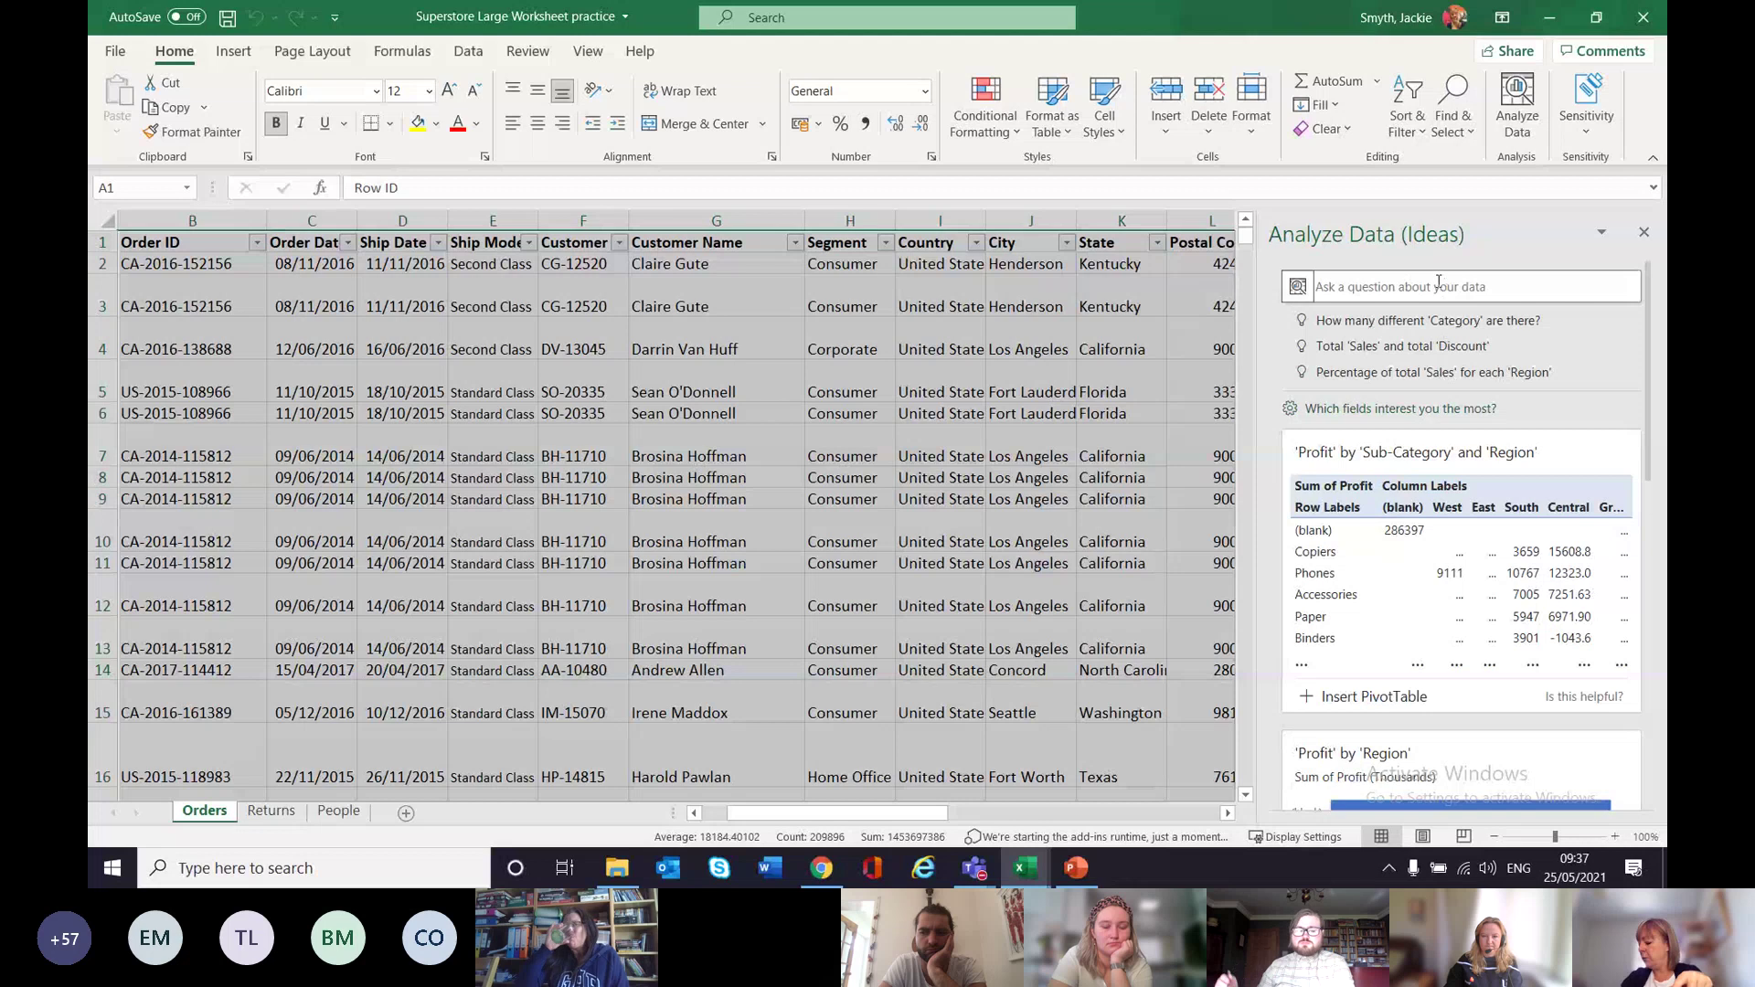
# Ask Analyze Data "which customer has most sales" about the orders, view the answer and close the pane.
pyautogui.click(1439, 283)
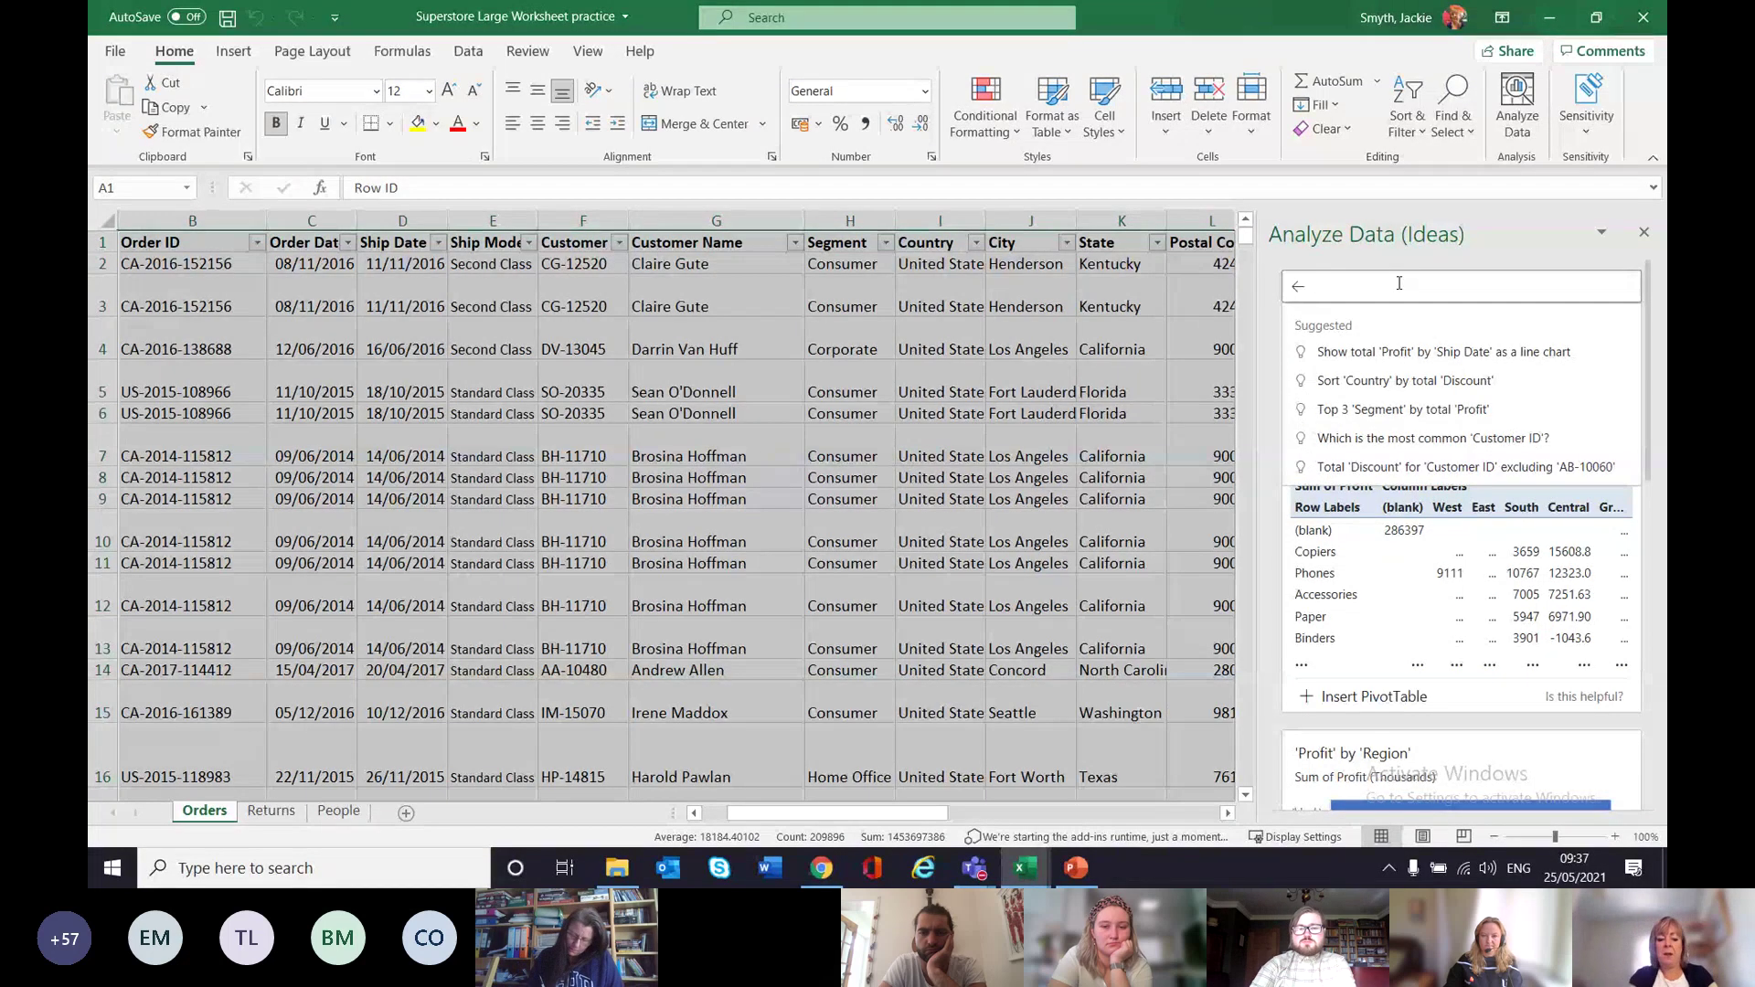
pyautogui.write('which cu')
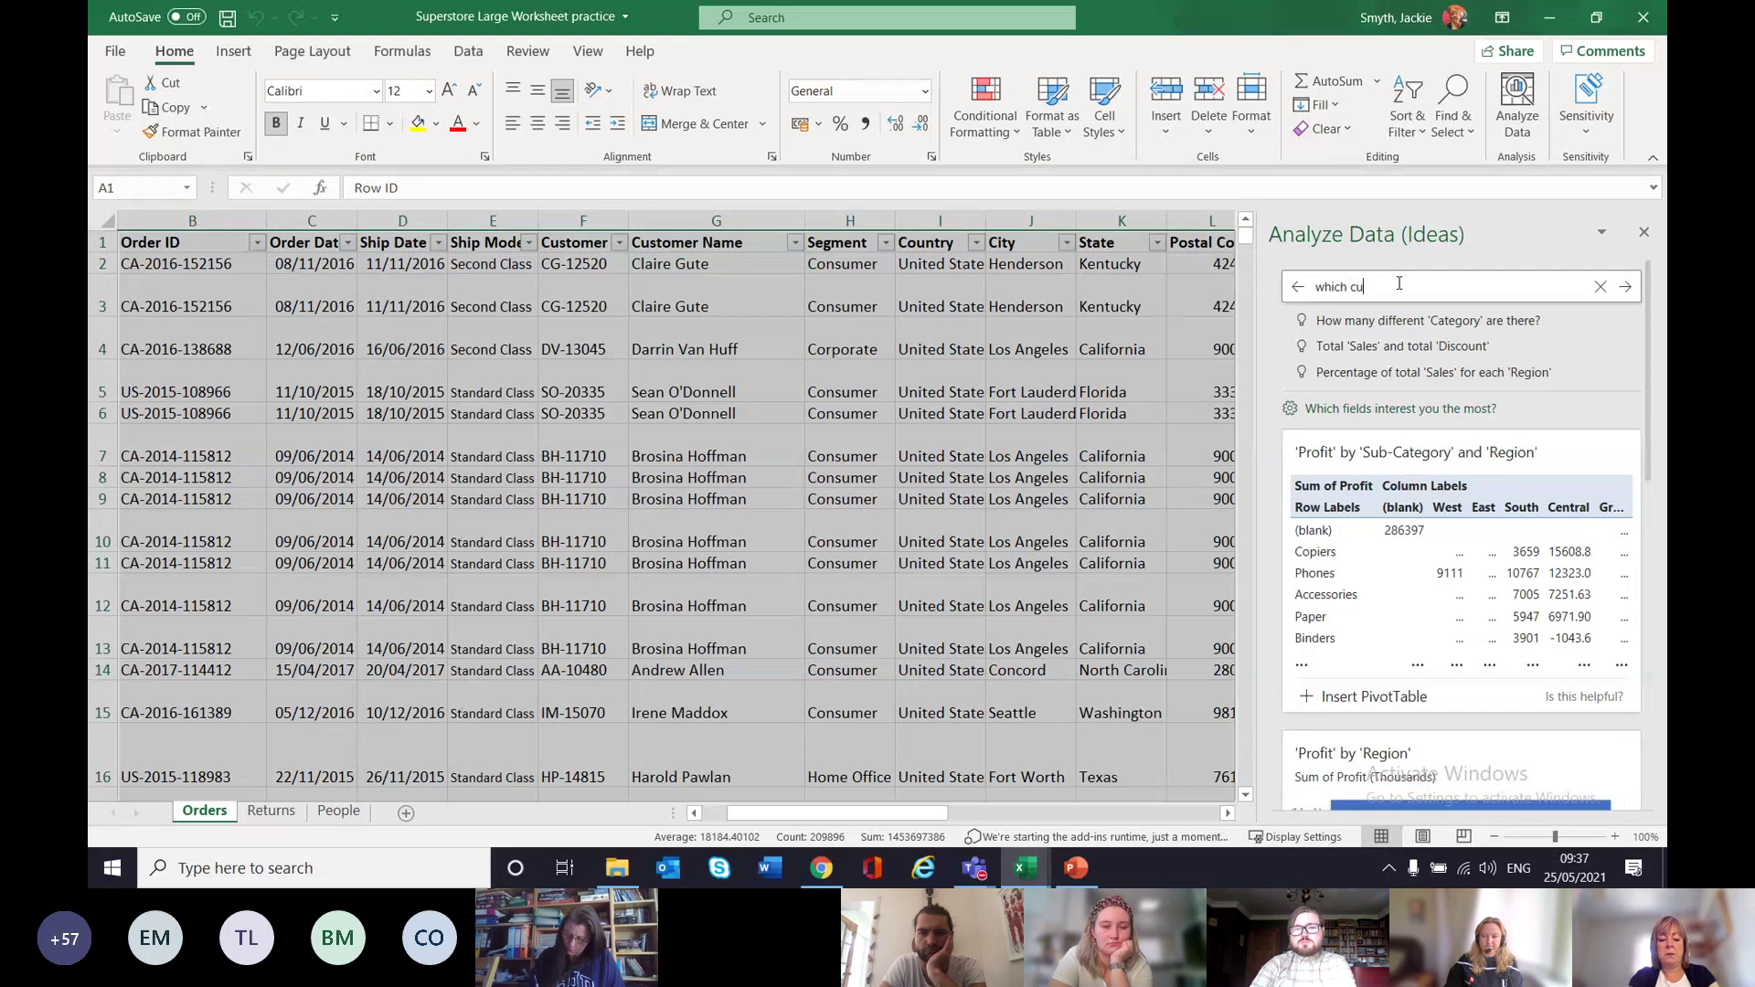
pyautogui.write('stomer')
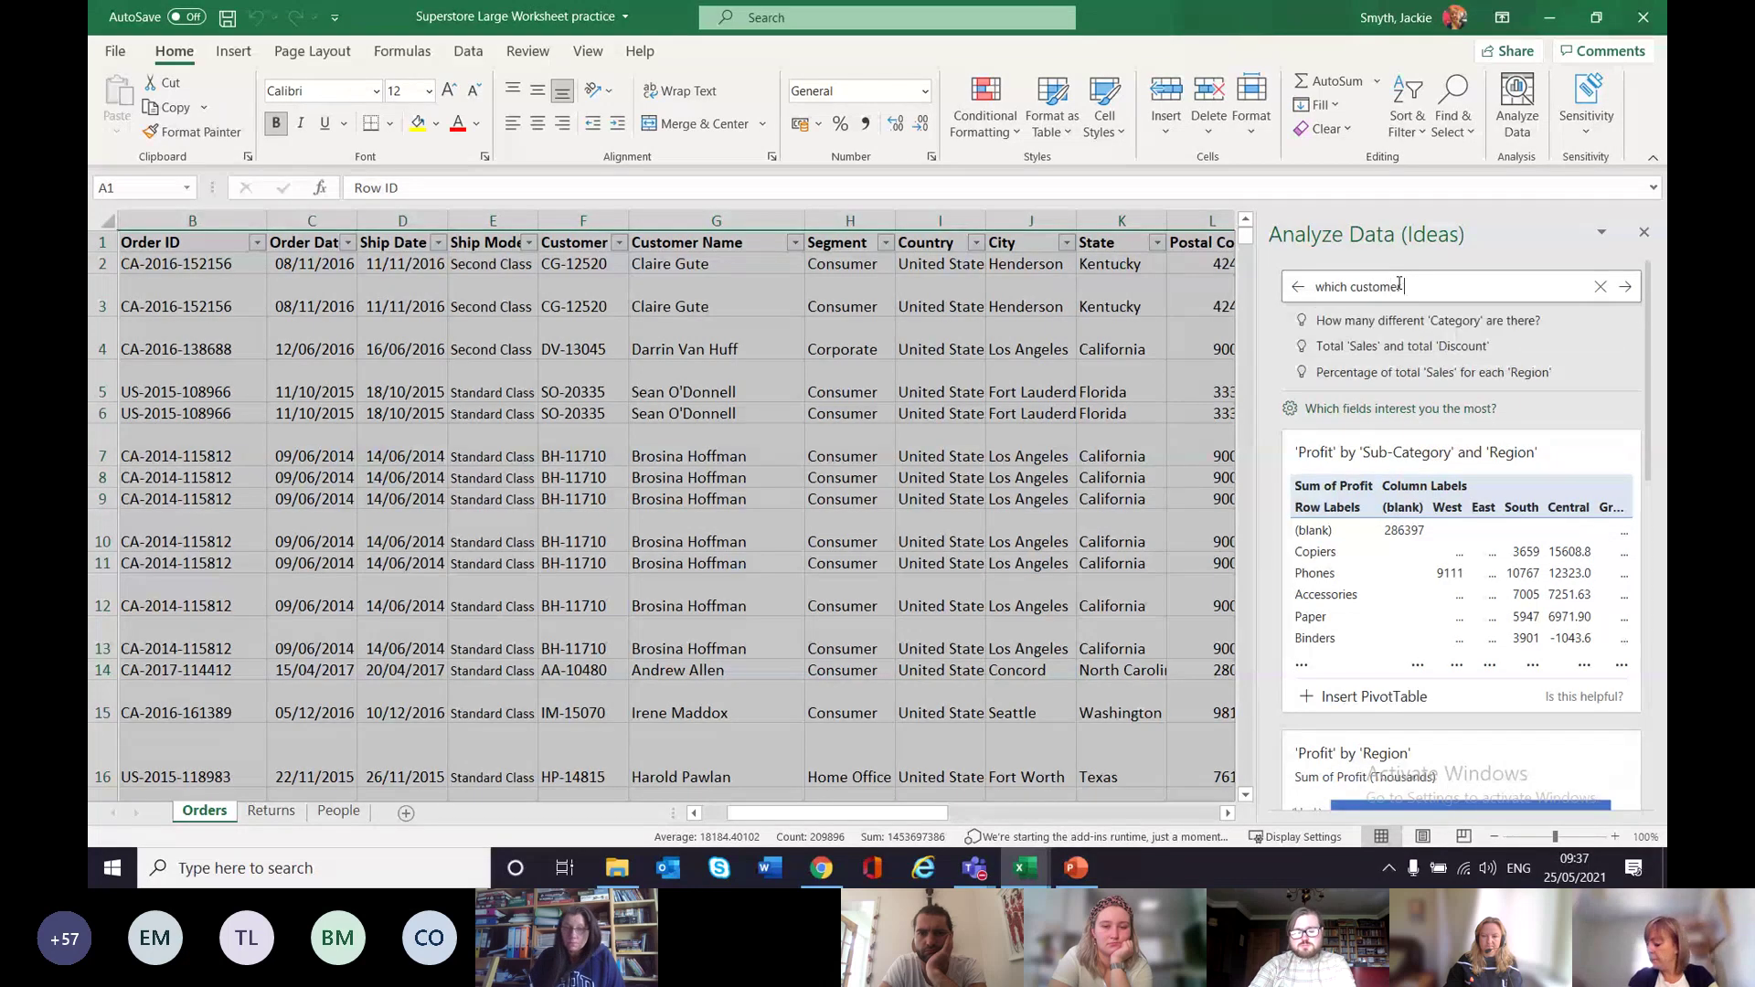
pyautogui.write(' h')
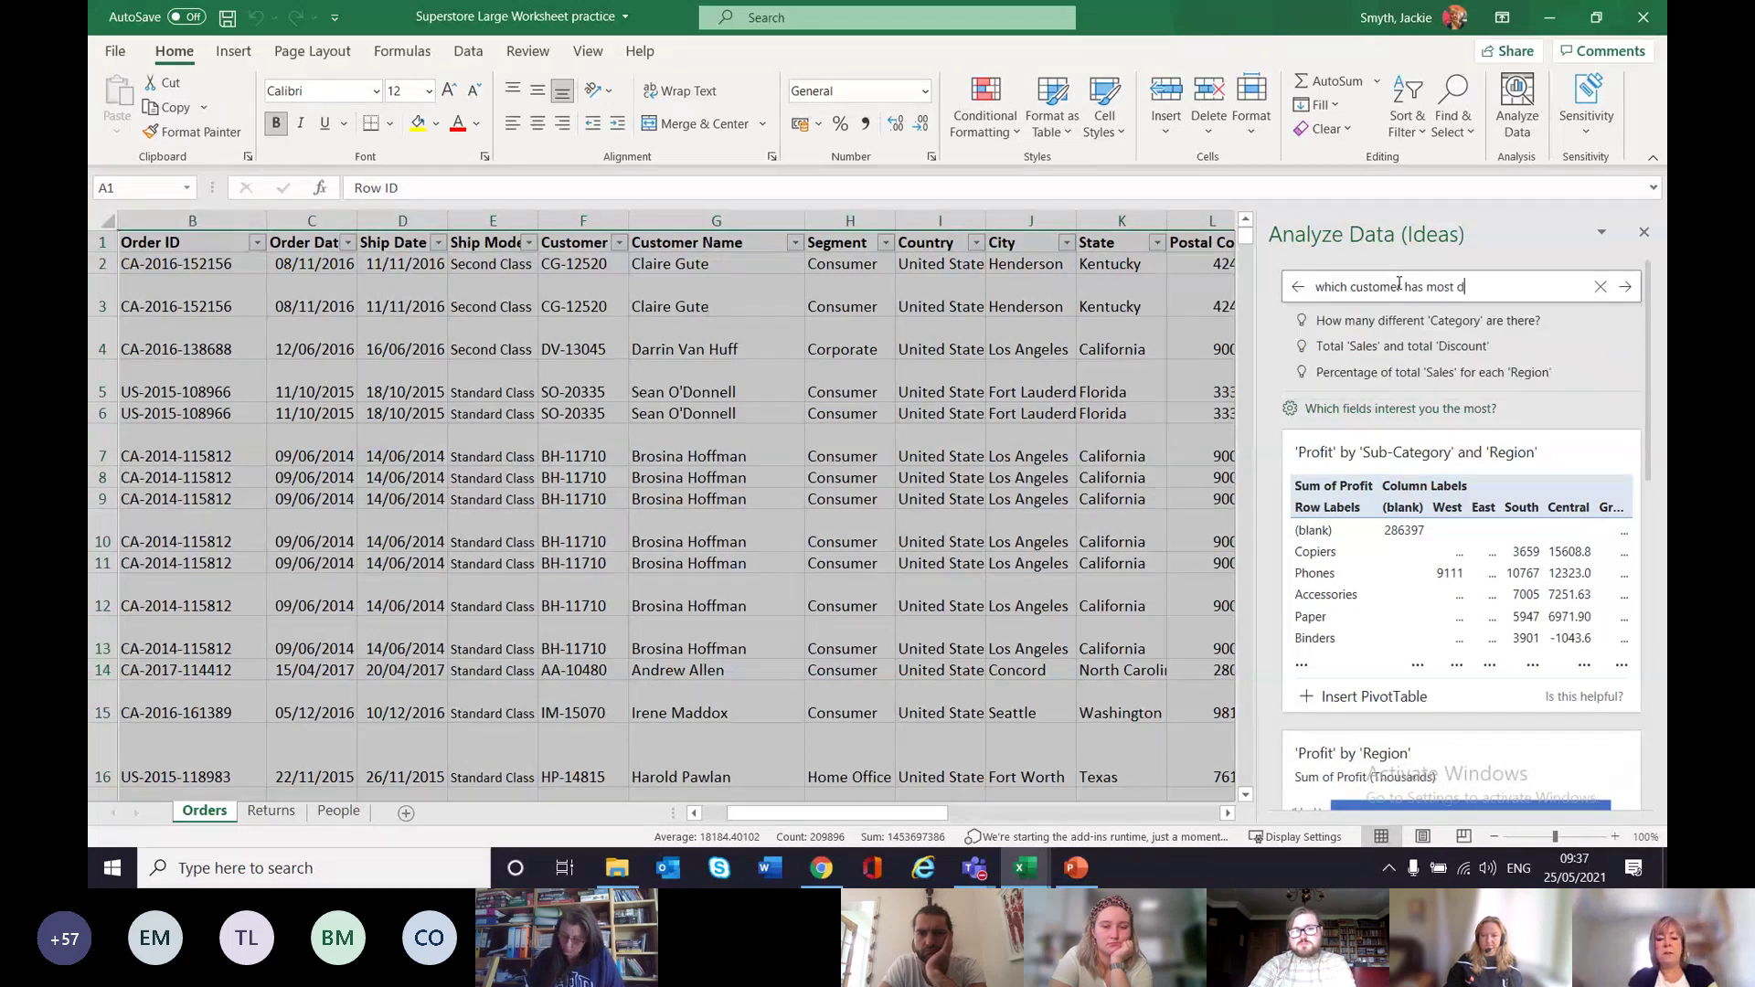
pyautogui.write('as most sales')
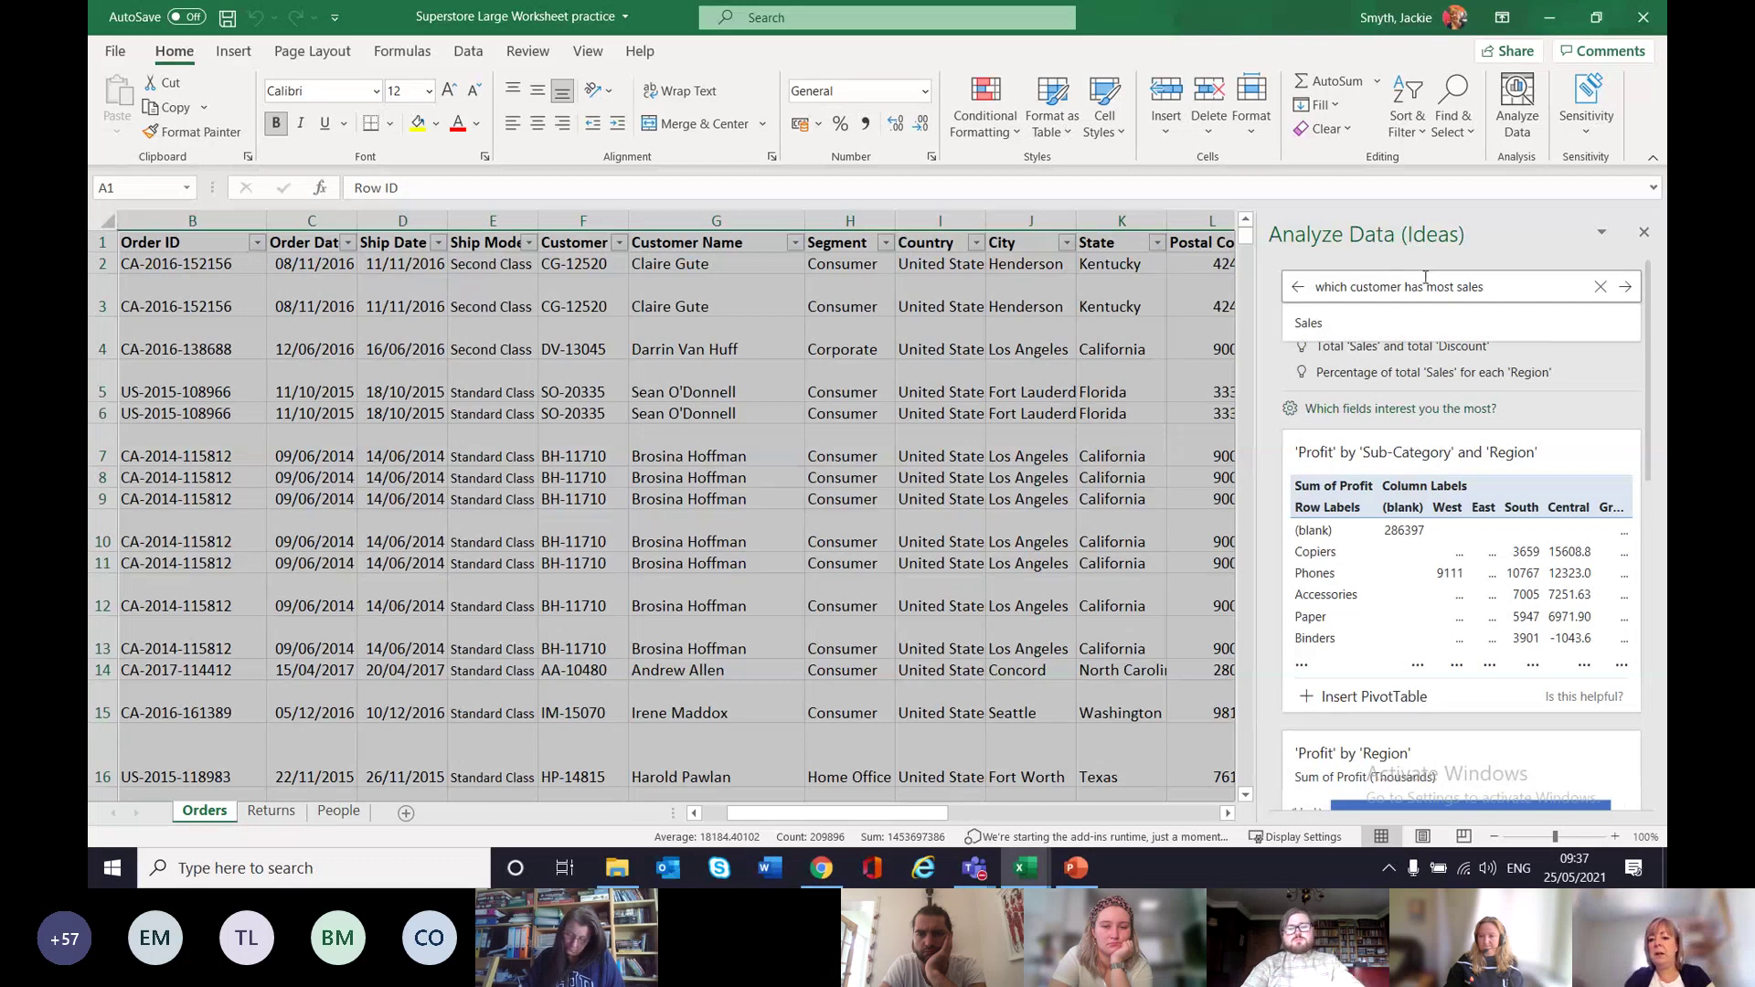
pyautogui.press('Return')
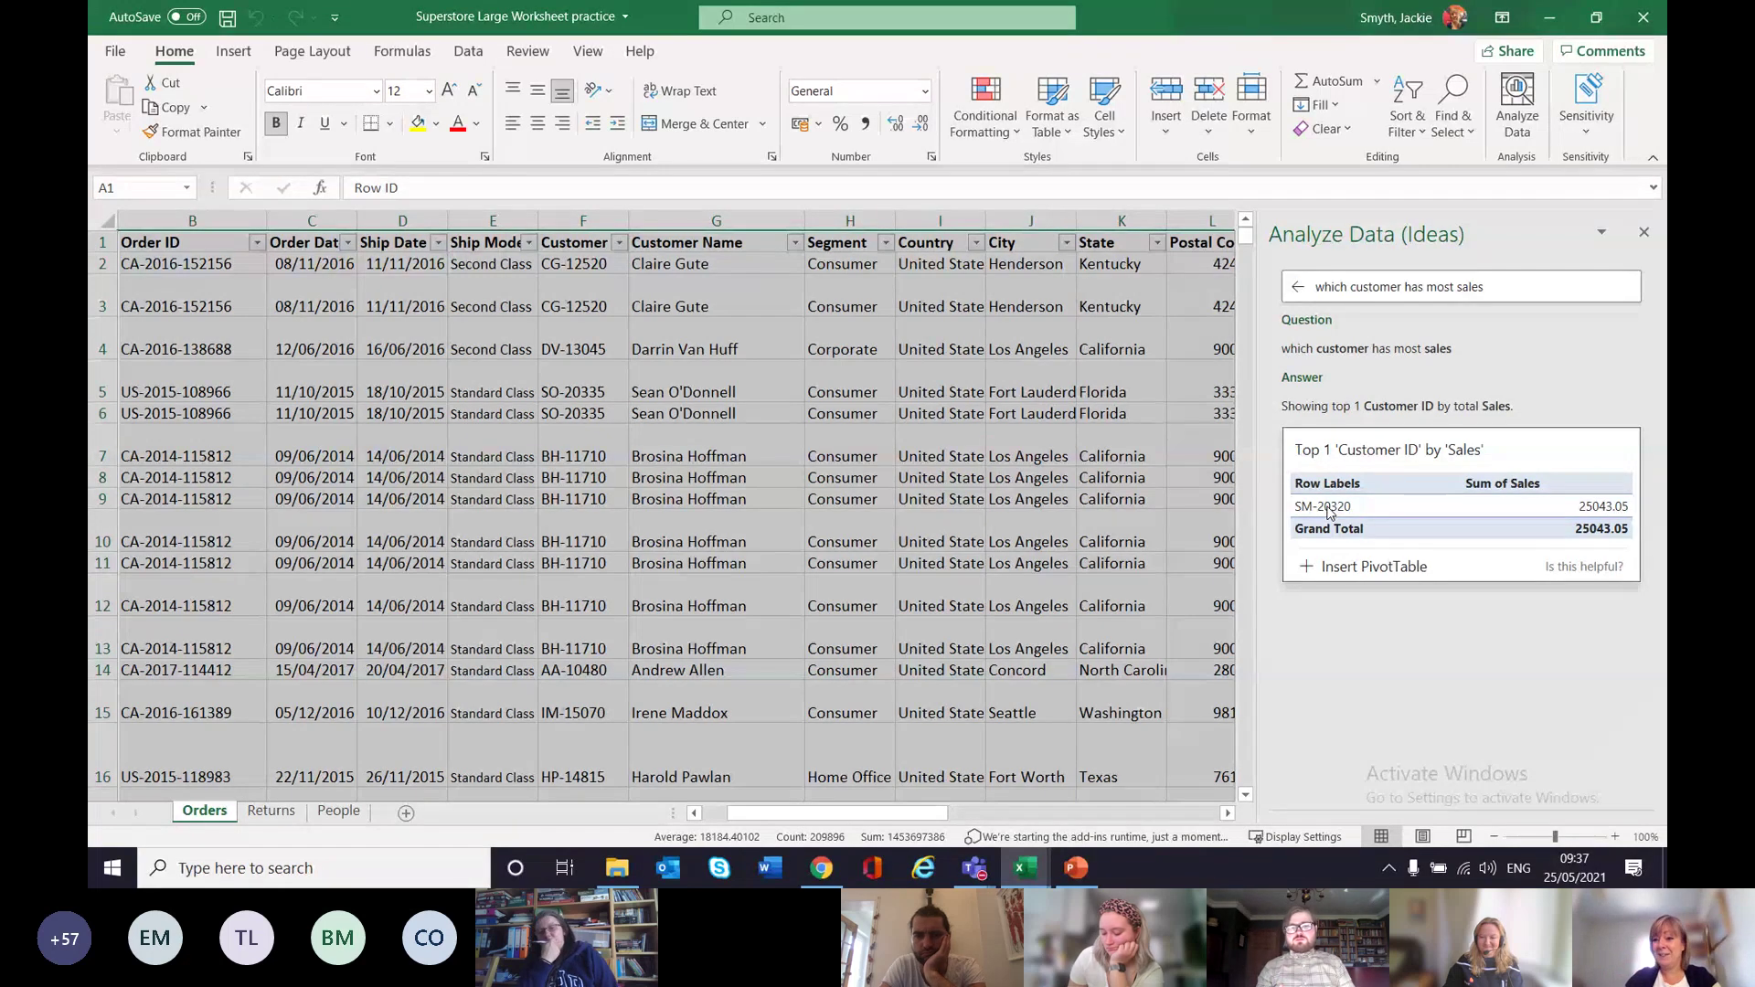
pyautogui.click(1646, 234)
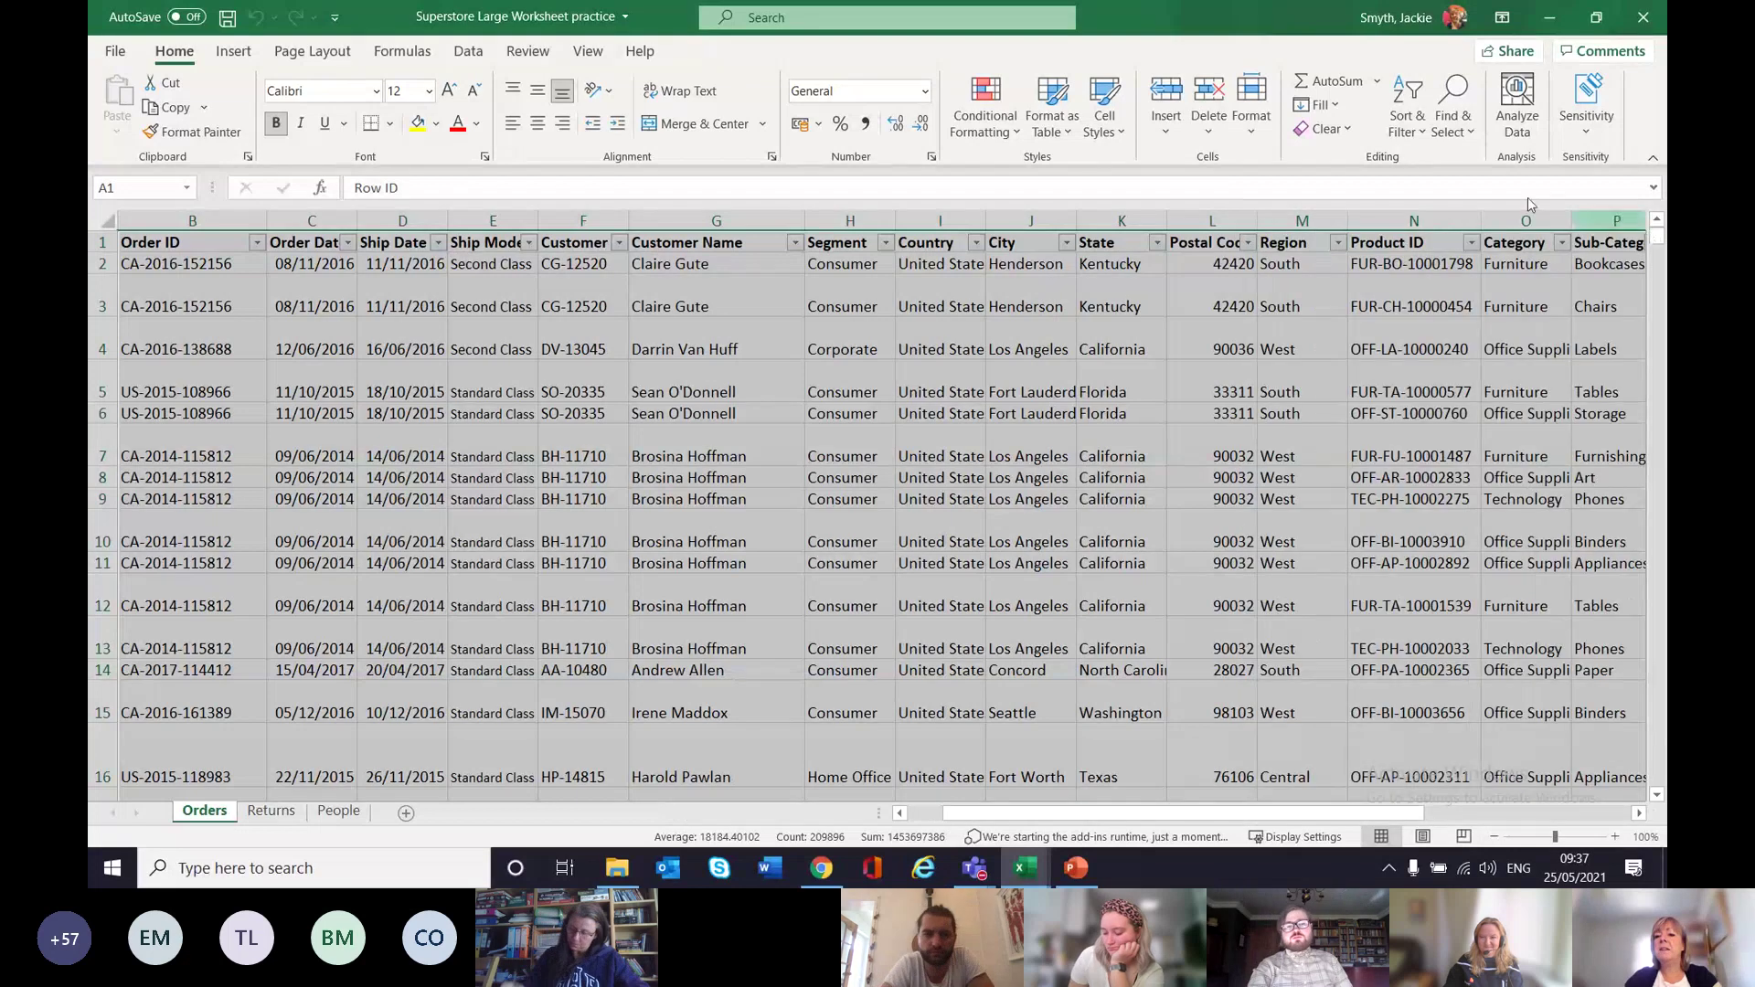
# Reopen Analyze Data for the orders, examine the suggested PivotTables and charts, then close it and deselect the data range.
pyautogui.click(1513, 109)
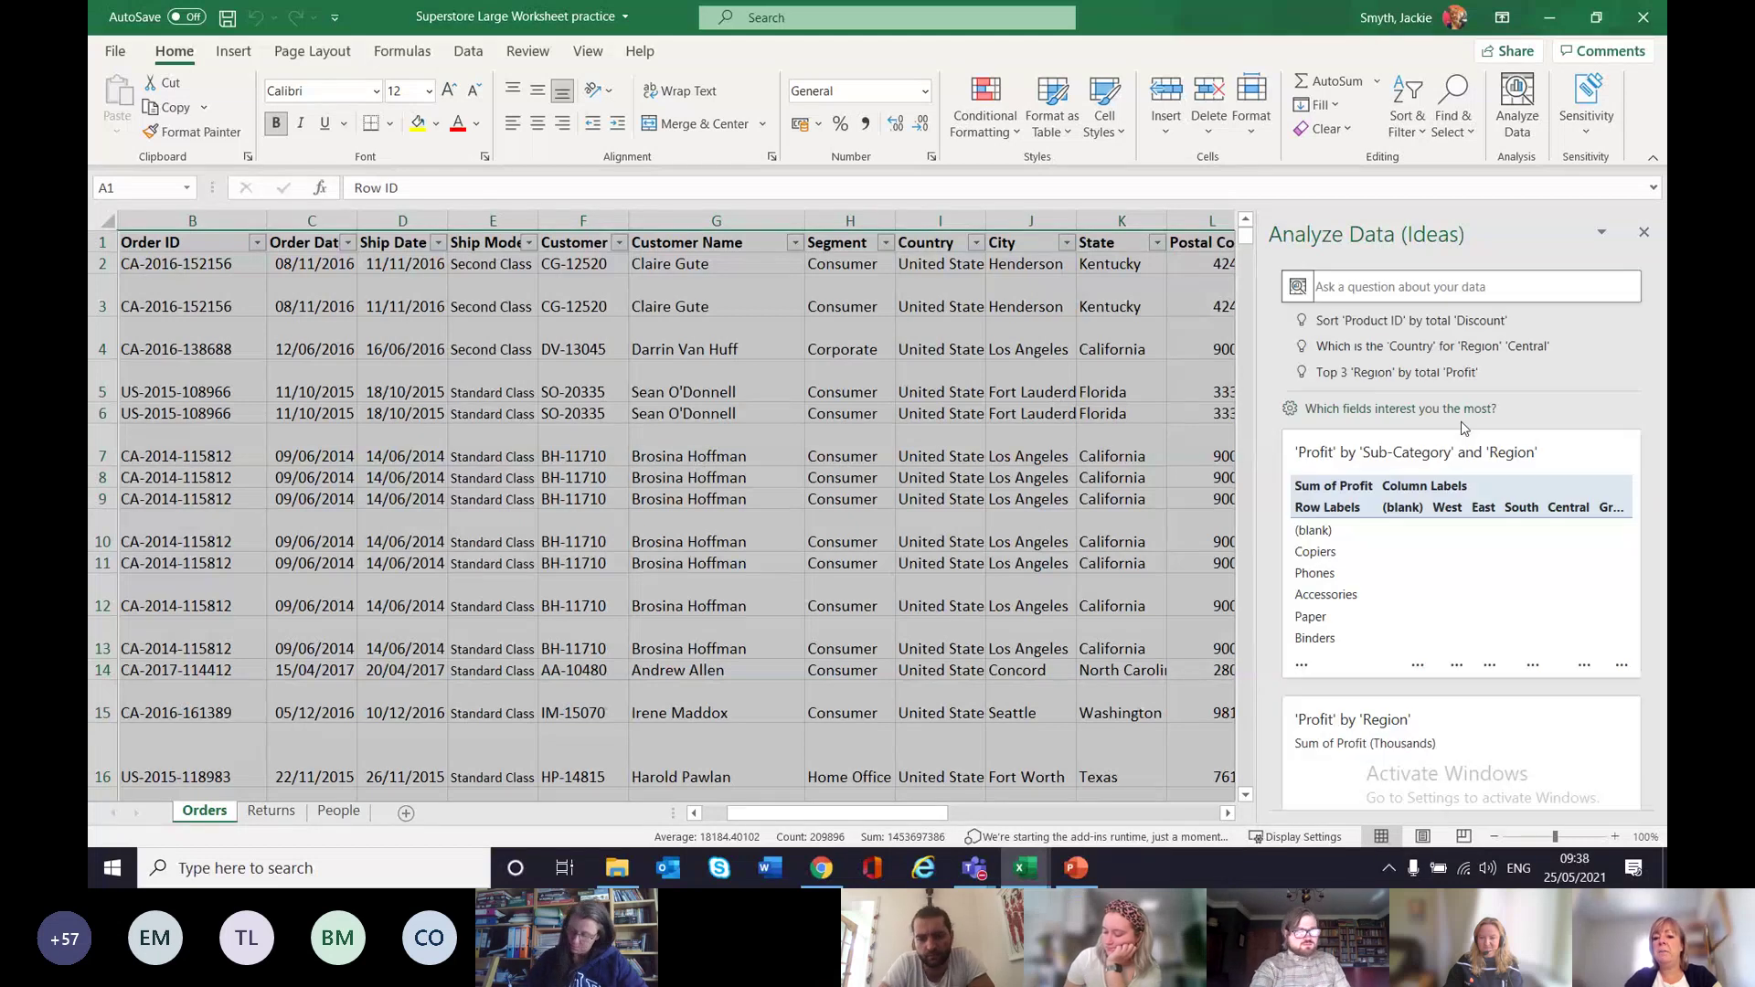
pyautogui.scroll(-10, 1461, 441)
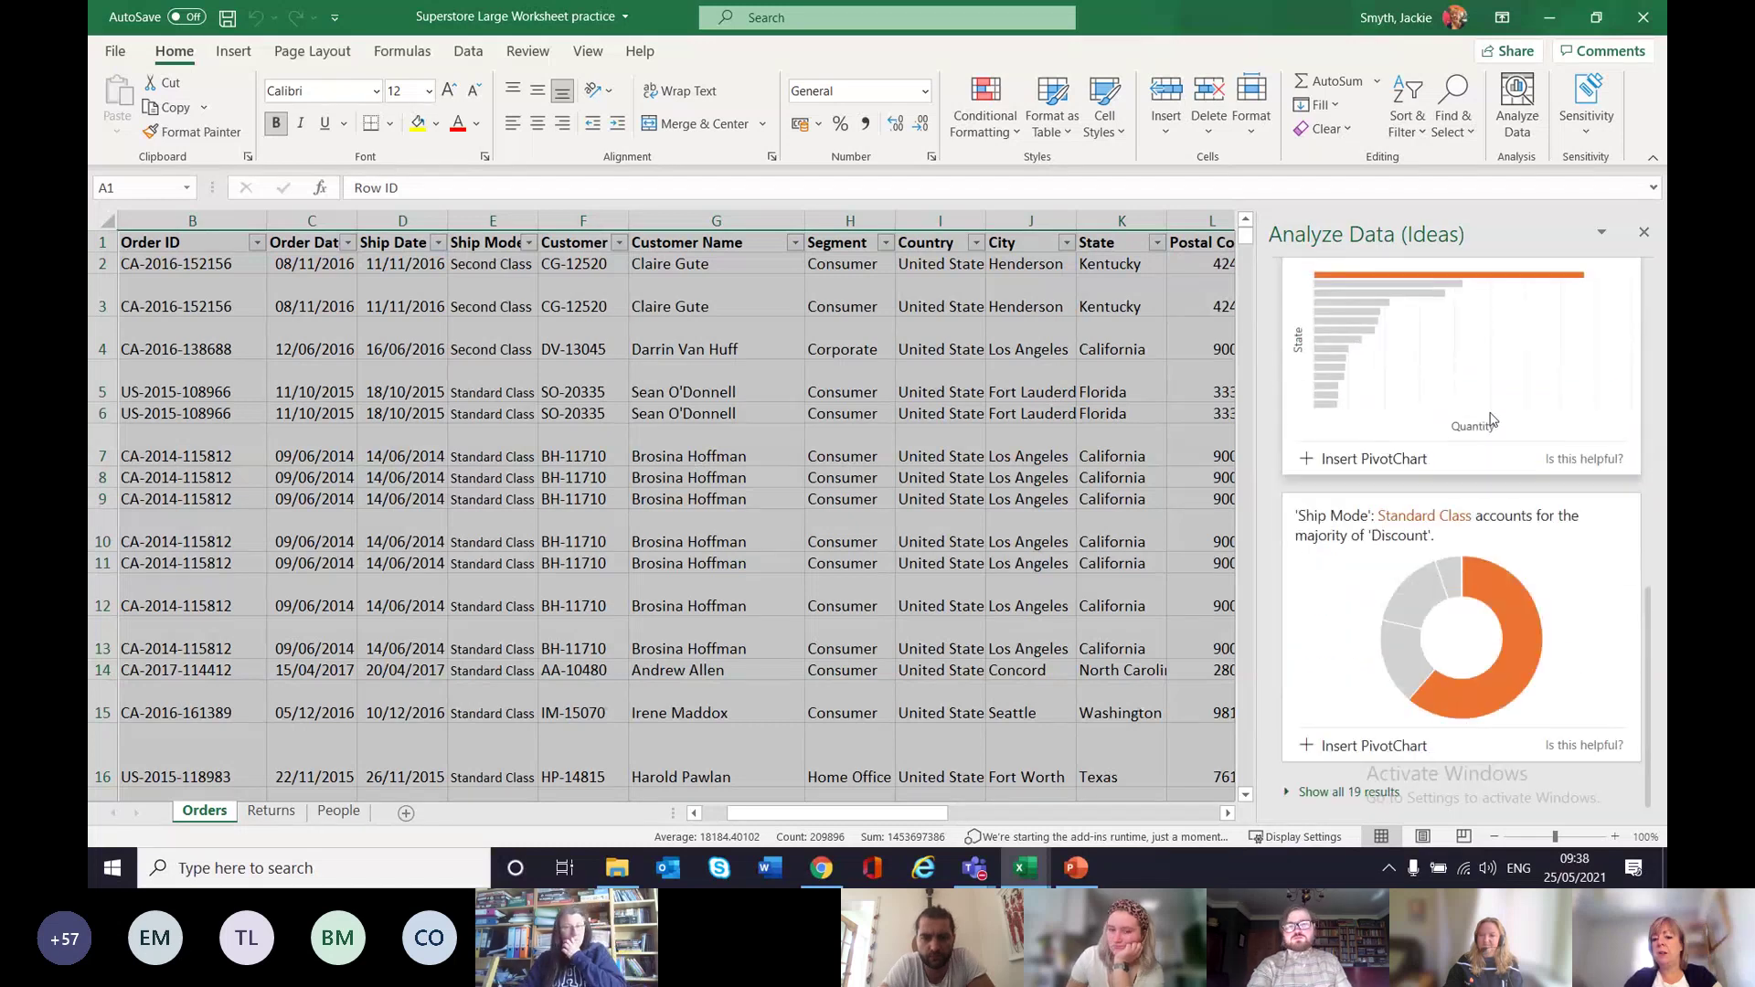
pyautogui.scroll(10, 1492, 419)
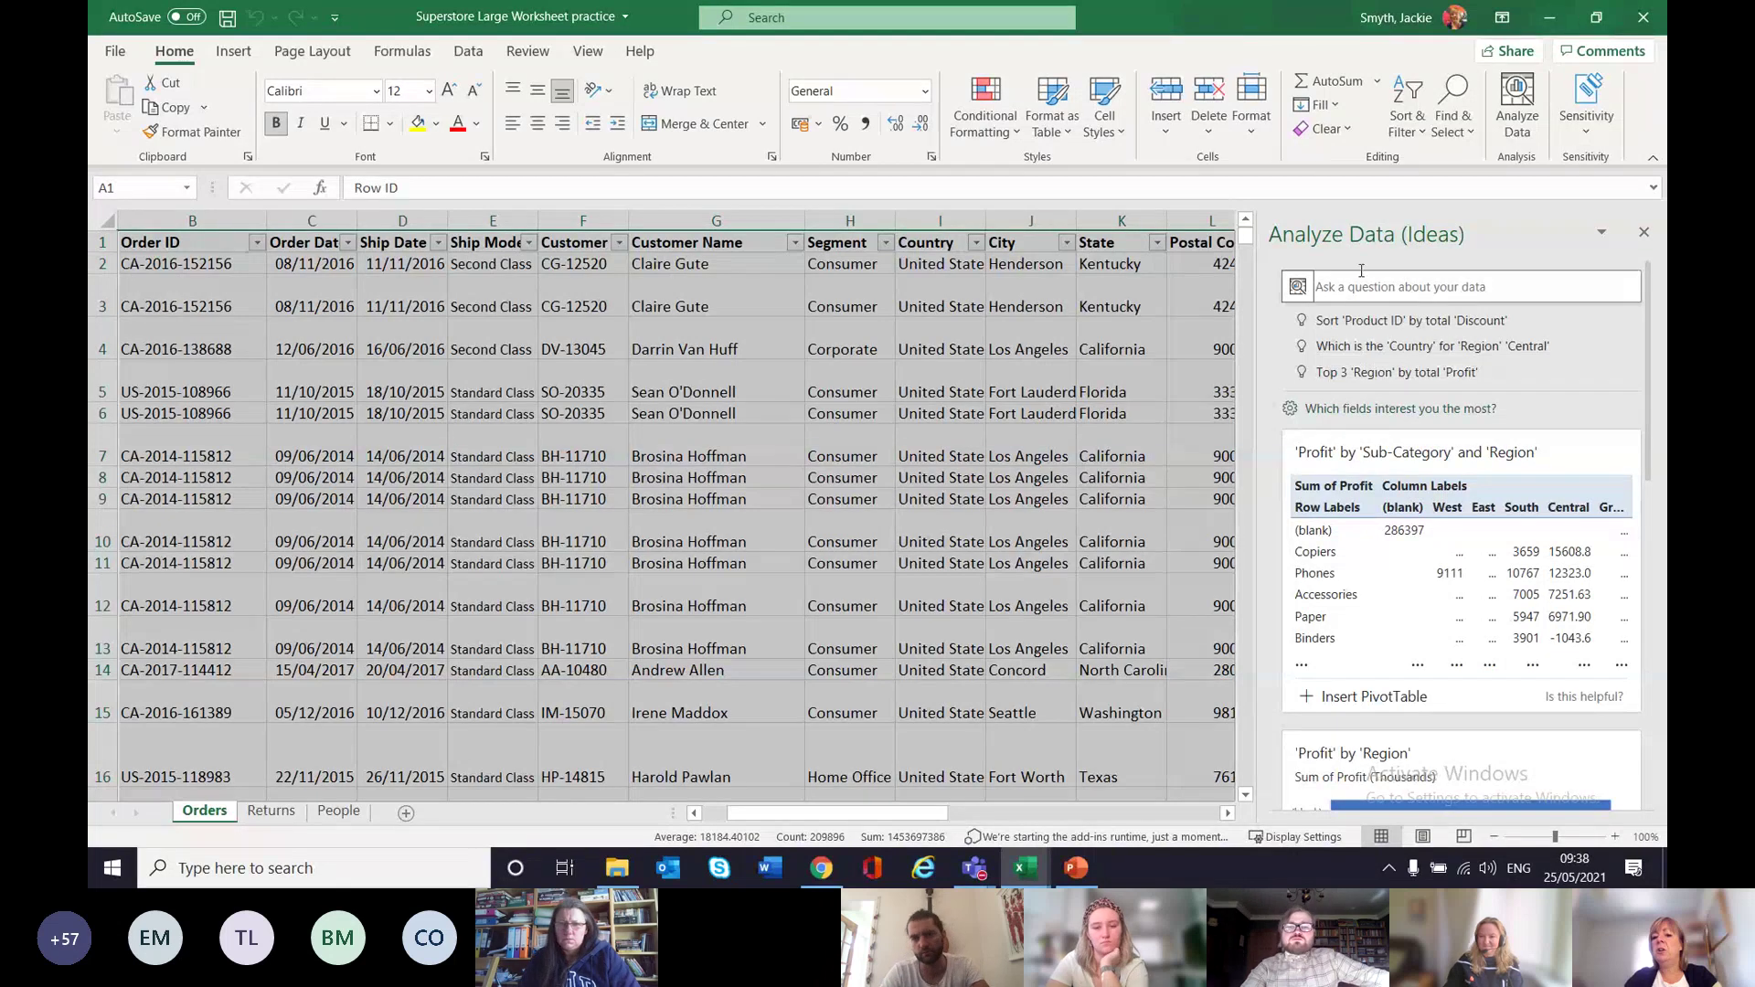
pyautogui.click(1644, 232)
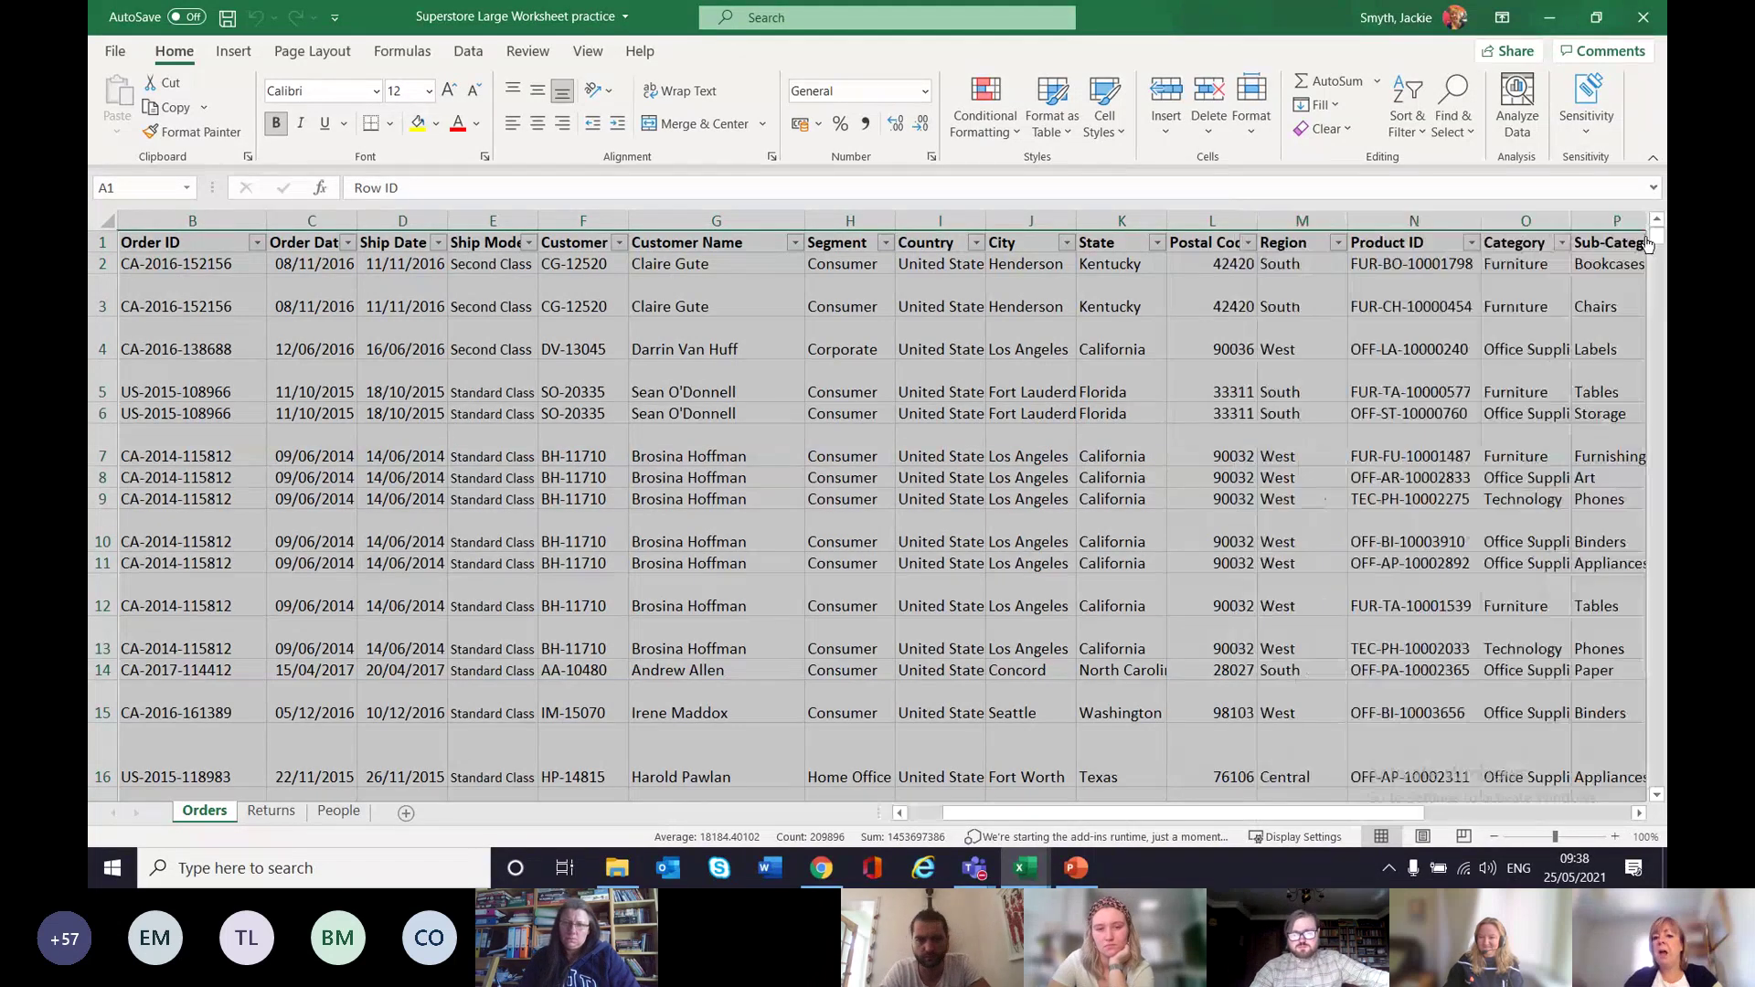
pyautogui.click(678, 384)
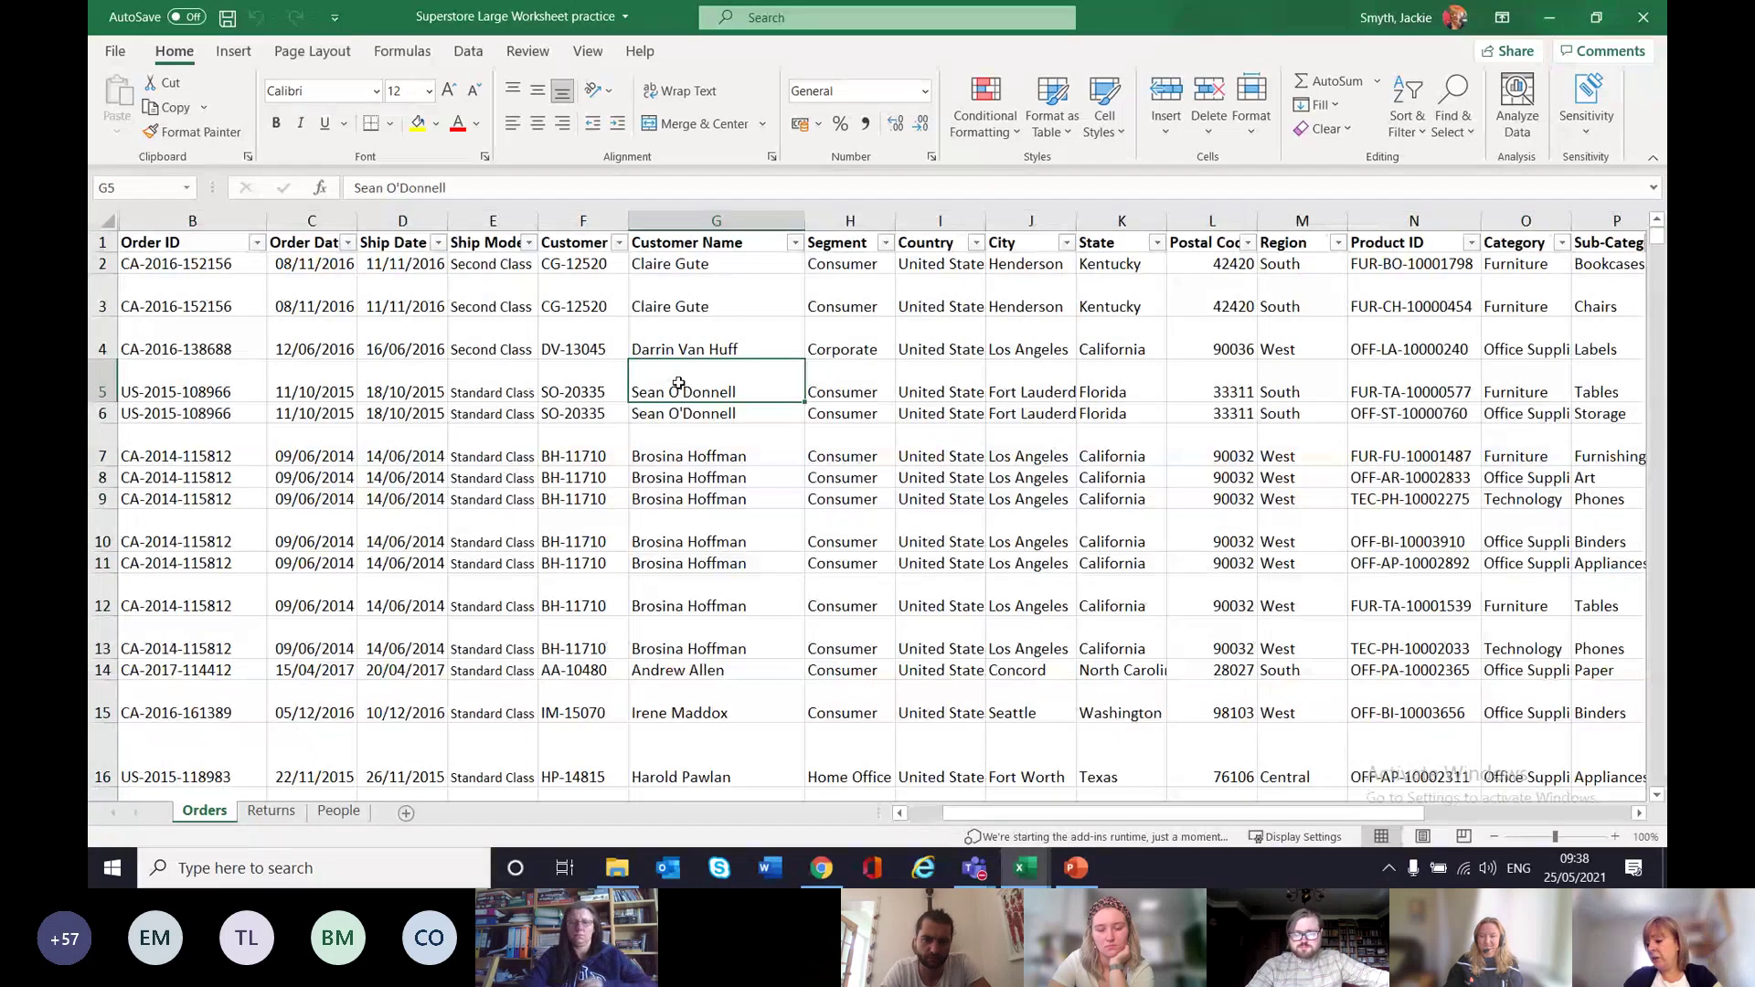